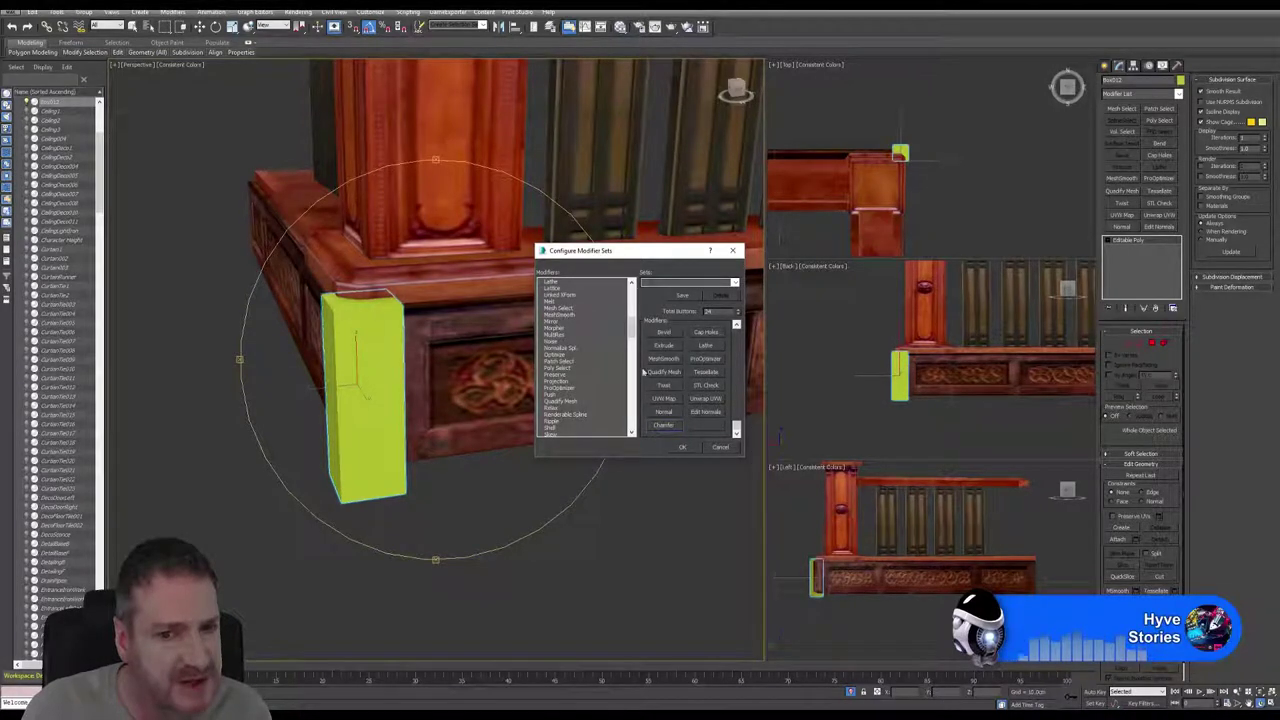
Add the Melt modifier to the empty slot in the quick-access modifier button set
{"action": "scroll", "coordinate": [573, 371], "scroll_direction": "up", "scroll_amount": 1}
{"action": "scroll", "coordinate": [573, 371], "scroll_direction": "up", "scroll_amount": 2}
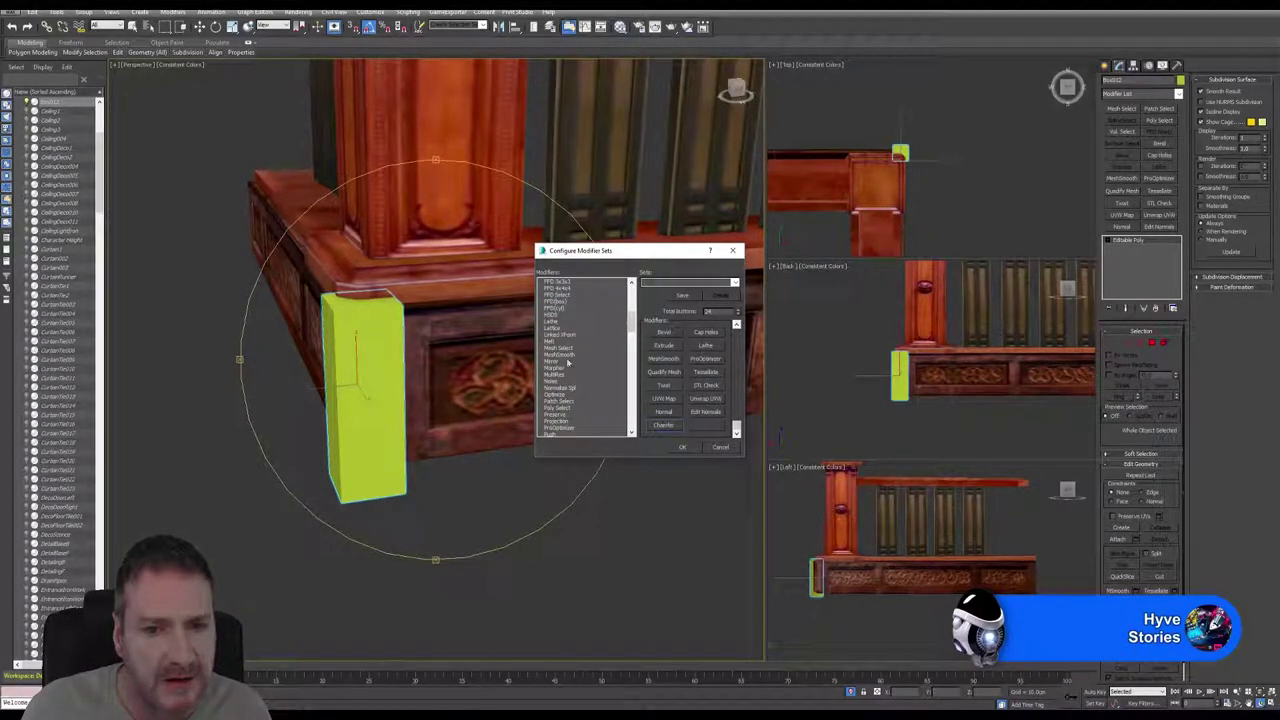
{"action": "left_click_drag", "start_coordinate": [553, 345], "coordinate": [706, 426]}
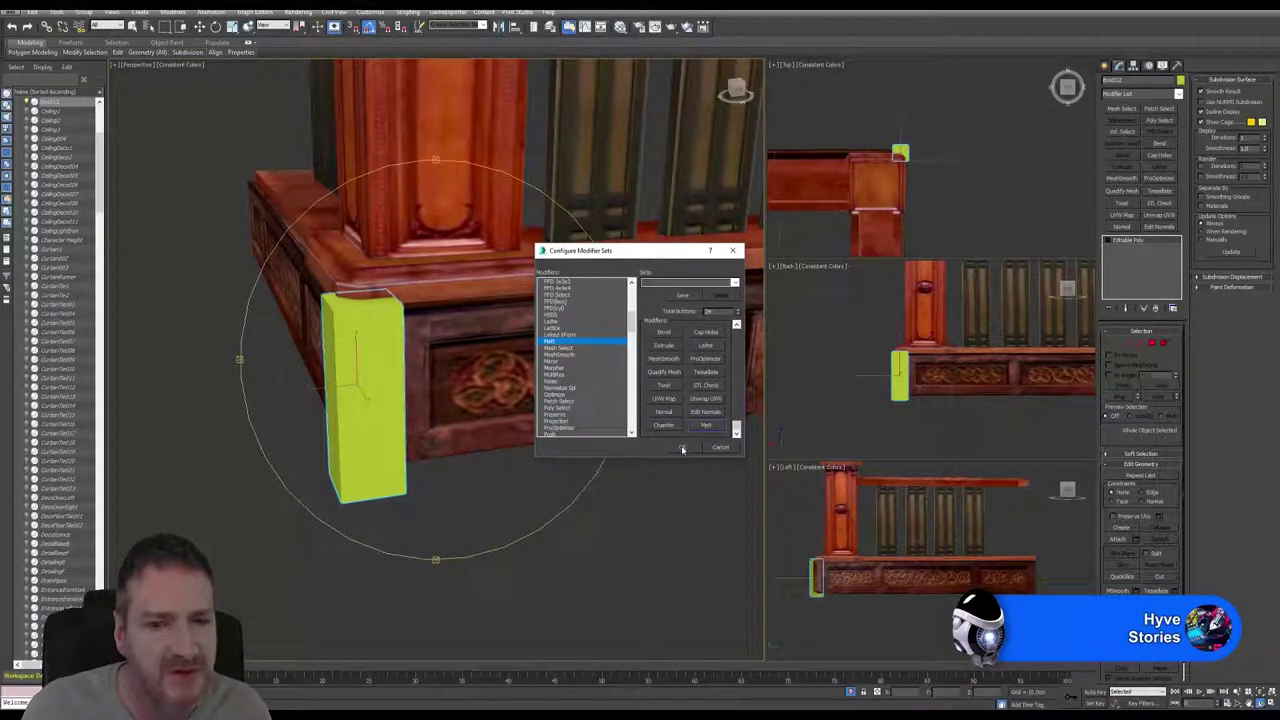
{"action": "left_click", "coordinate": [681, 447]}
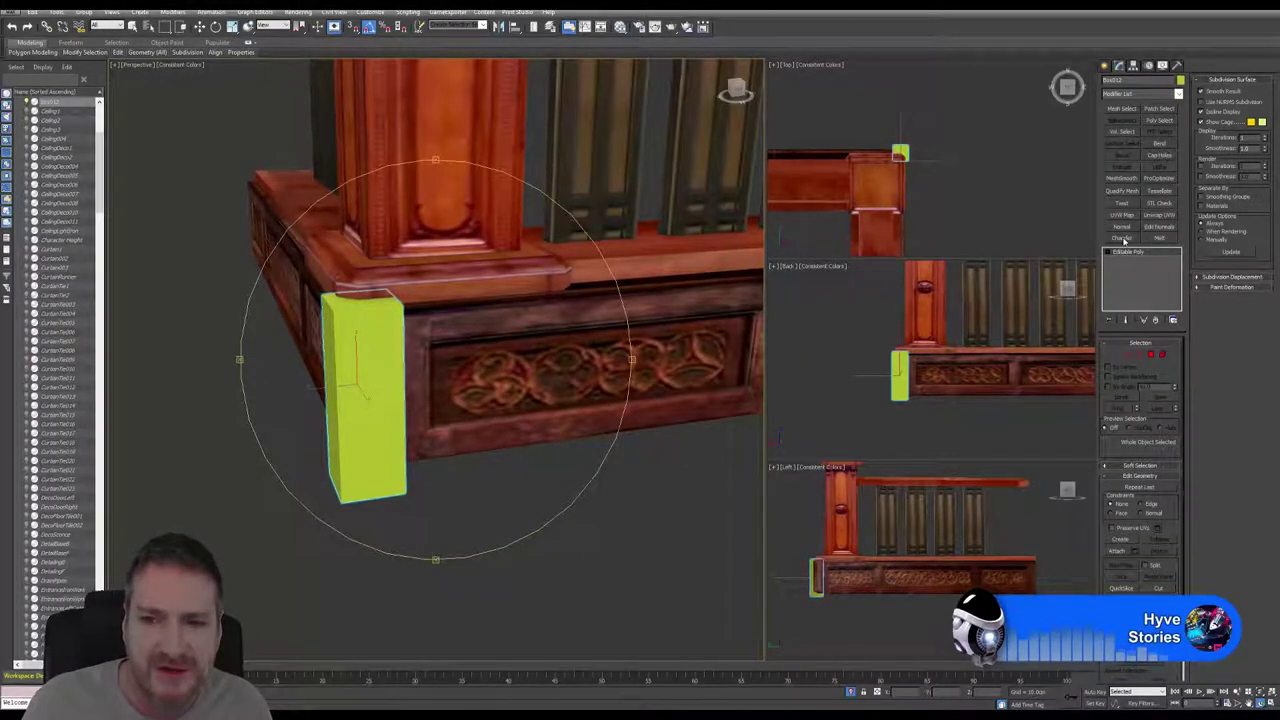
Round the green corner block with a Chamfer modifier at 3 segments and 0.83 tension, showing the perspective viewport in Shaded mode
{"action": "left_click", "coordinate": [1123, 238]}
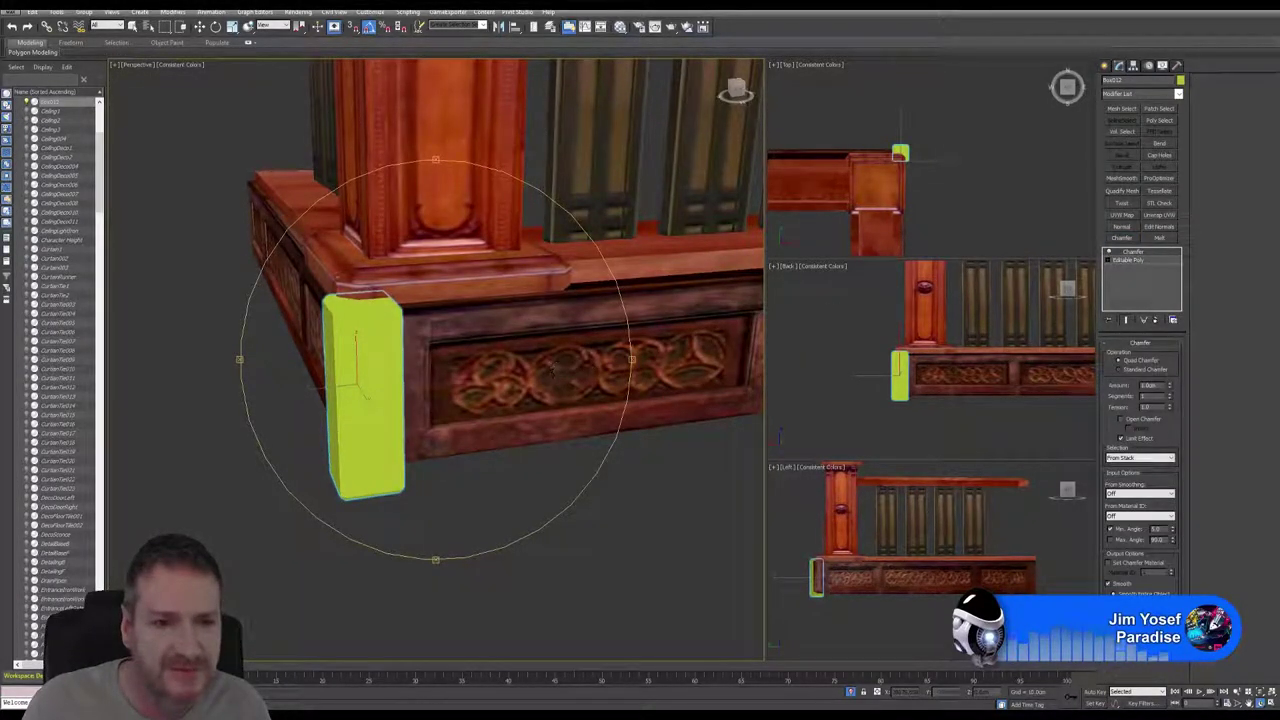
{"action": "mouse_move", "coordinate": [439, 373]}
{"action": "left_mouse_down"}
{"action": "mouse_move", "coordinate": [437, 346]}
{"action": "mouse_move", "coordinate": [444, 395]}
{"action": "mouse_move", "coordinate": [466, 394]}
{"action": "mouse_move", "coordinate": [458, 387]}
{"action": "left_mouse_up"}
{"action": "left_click", "coordinate": [184, 65]}
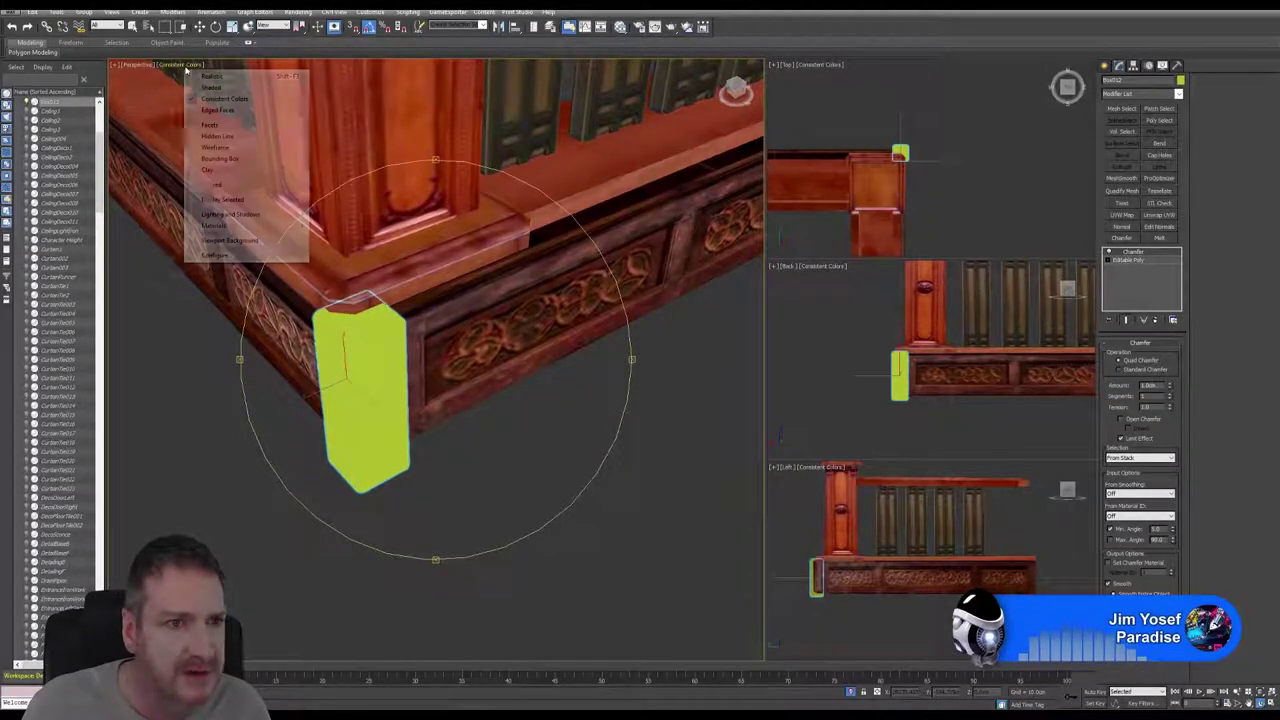
{"action": "left_click", "coordinate": [213, 87]}
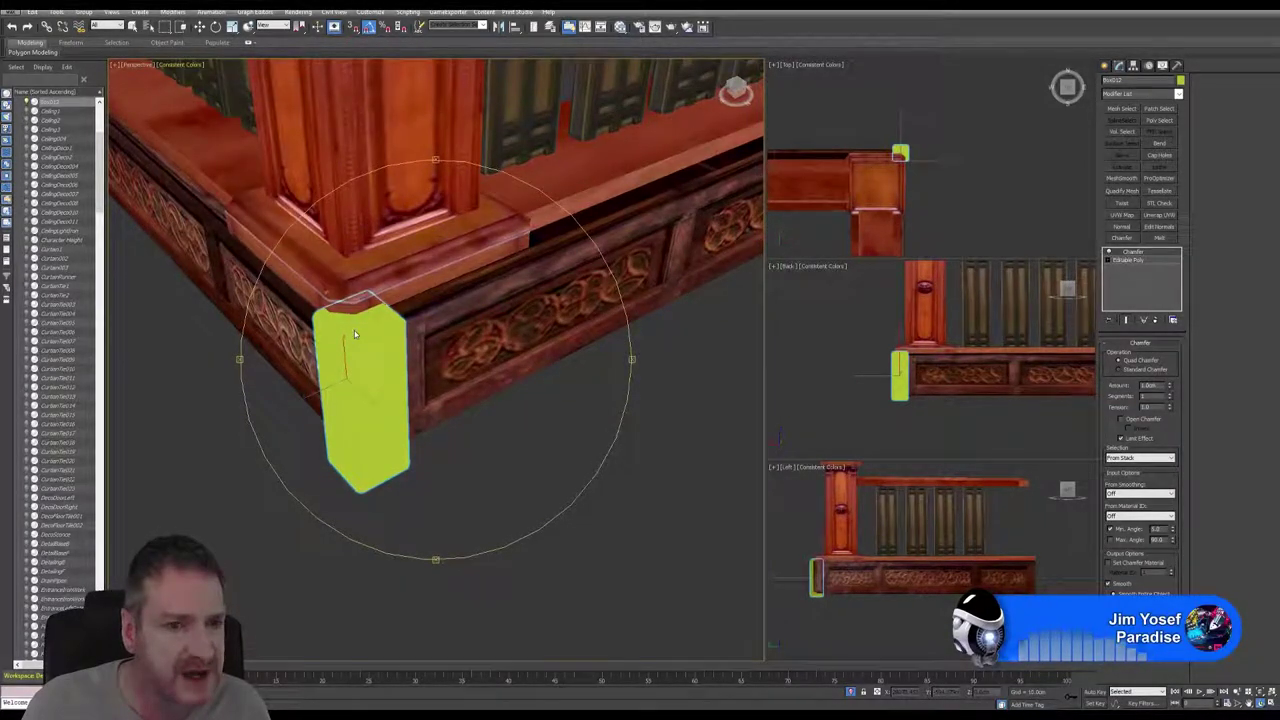
{"action": "mouse_move", "coordinate": [332, 335]}
{"action": "left_mouse_down"}
{"action": "mouse_move", "coordinate": [438, 352]}
{"action": "mouse_move", "coordinate": [422, 350]}
{"action": "left_mouse_up"}
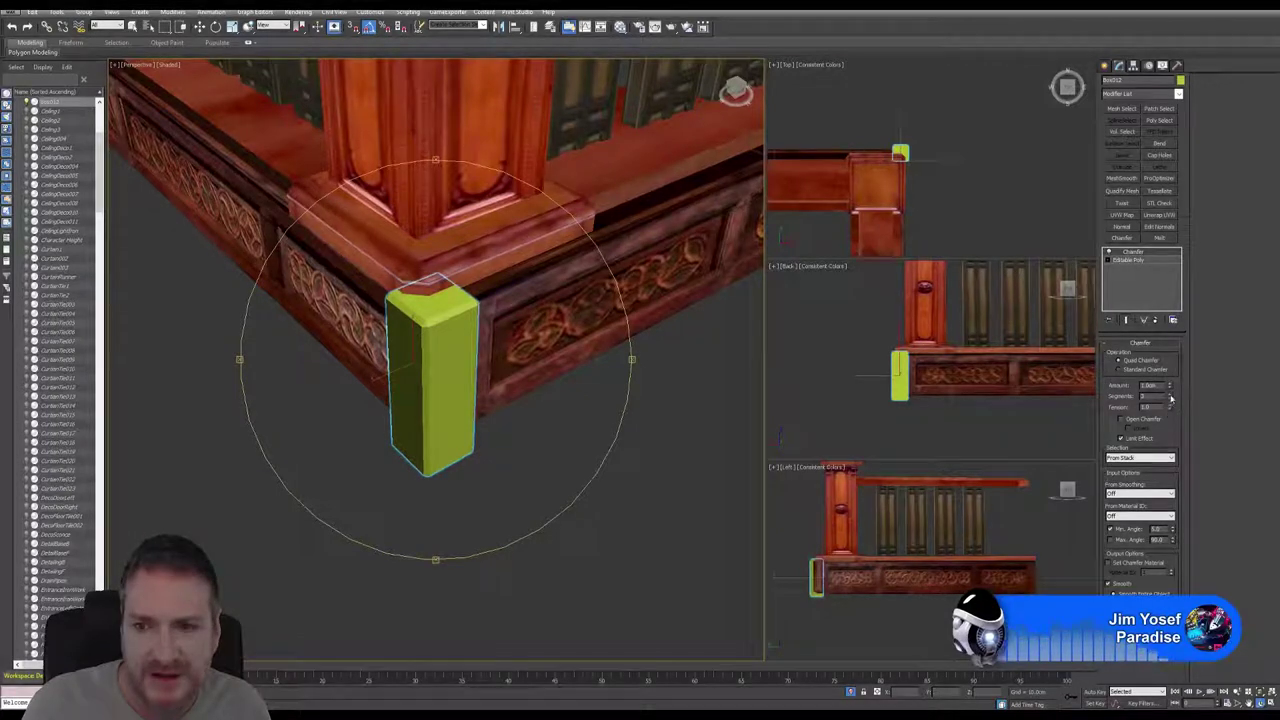
{"action": "left_click_drag", "start_coordinate": [1170, 409], "coordinate": [1171, 418]}
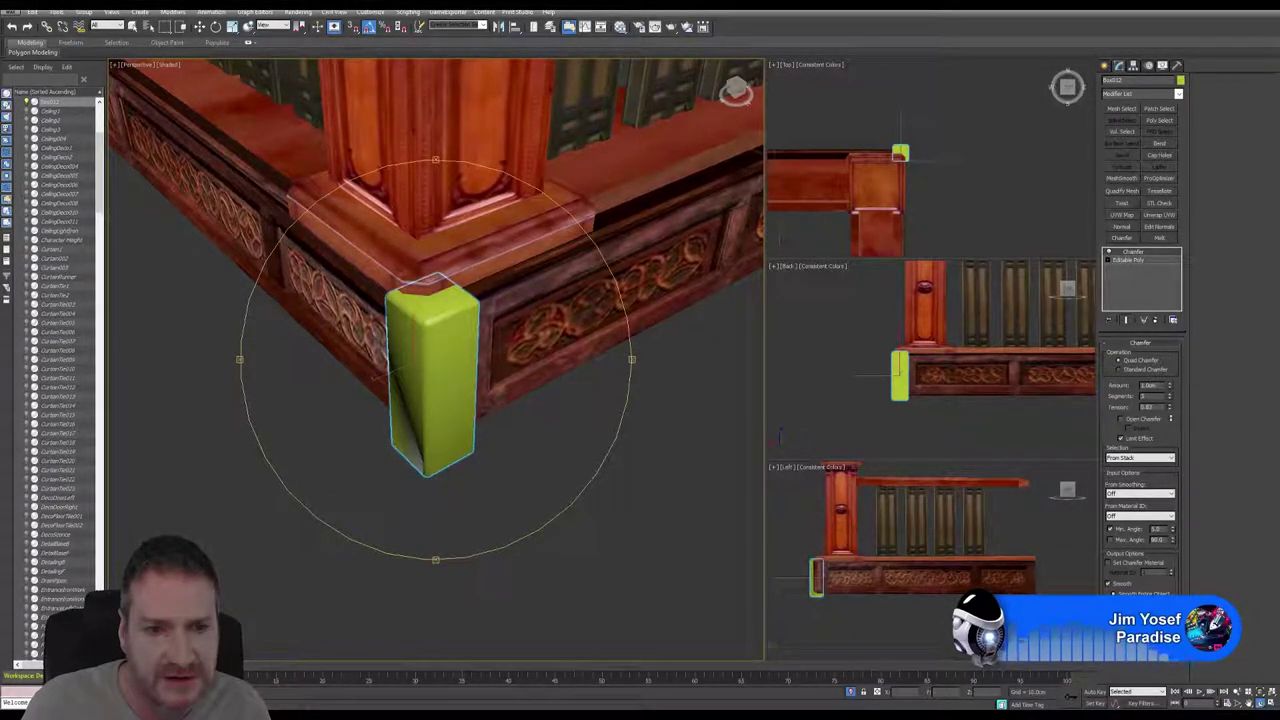
Examine the chamfered corner block and its fit against the balcony base from several angles
{"action": "left_click_drag", "start_coordinate": [514, 384], "coordinate": [446, 355]}
{"action": "middle_click_drag", "start_coordinate": [447, 357], "coordinate": [459, 347], "text": "alt"}
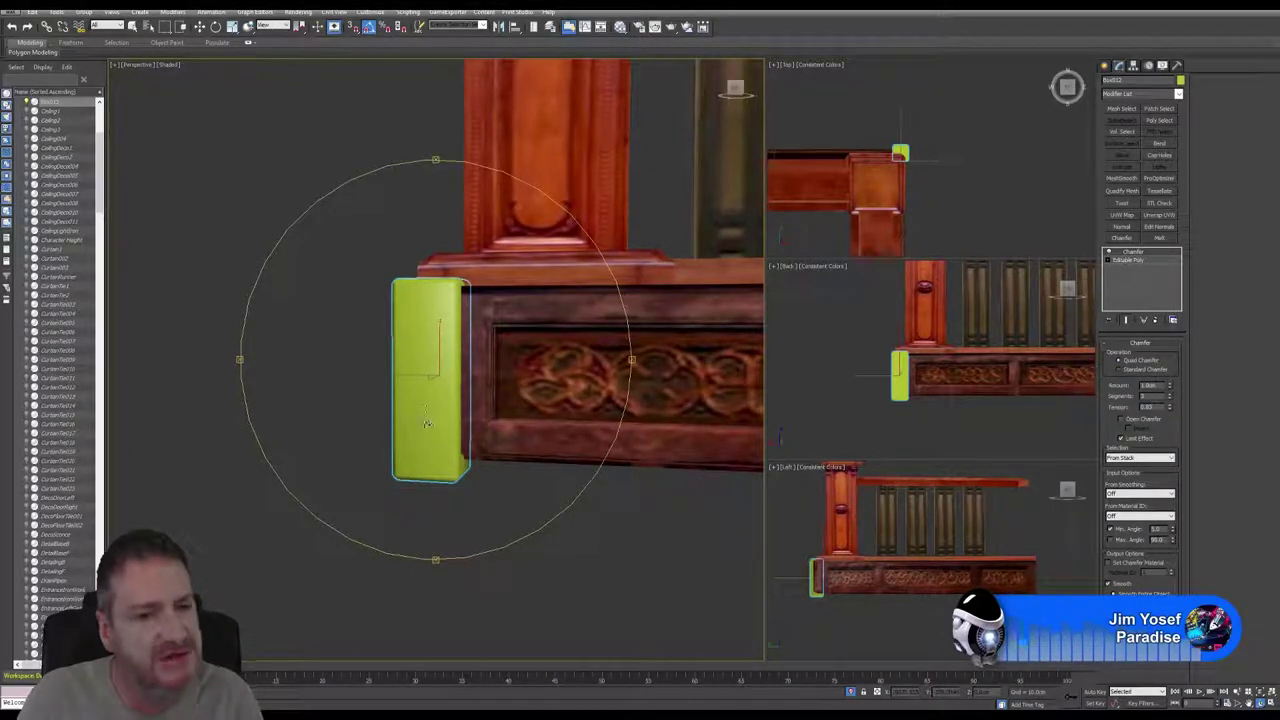
{"action": "mouse_move", "coordinate": [441, 421]}
{"action": "left_mouse_down"}
{"action": "mouse_move", "coordinate": [535, 400]}
{"action": "mouse_move", "coordinate": [438, 406]}
{"action": "left_mouse_up"}
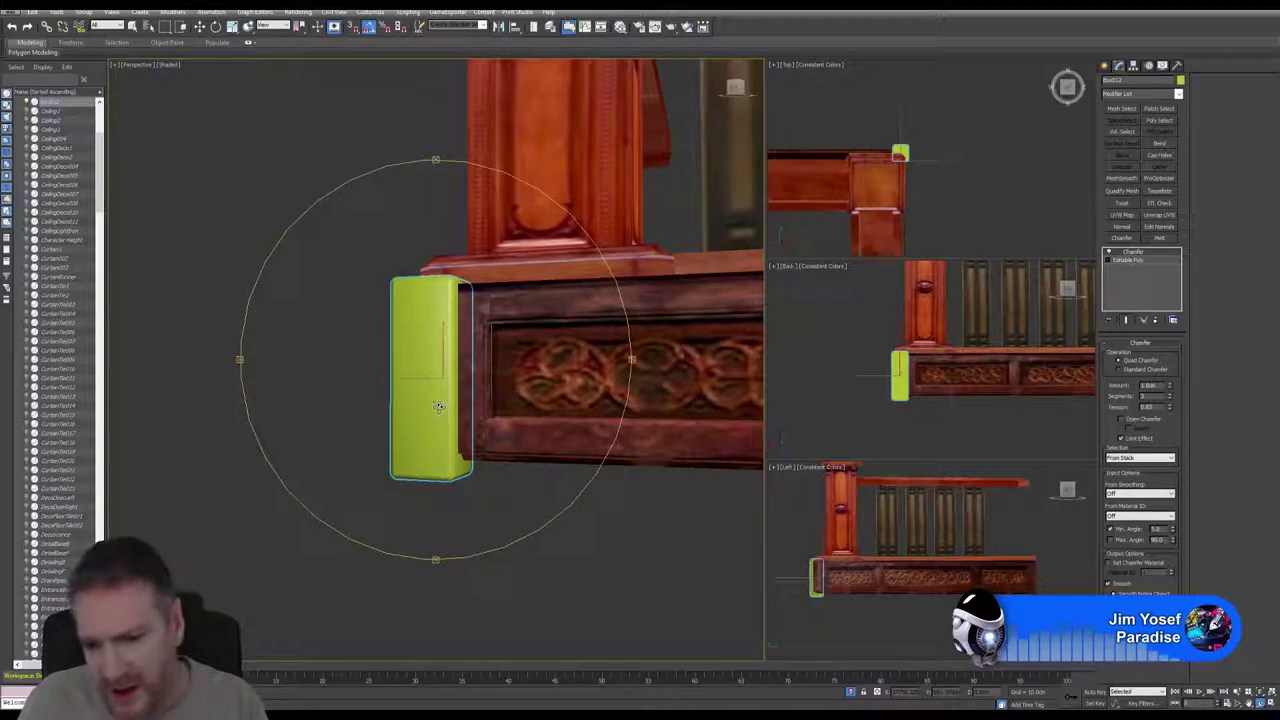
{"action": "middle_click_drag", "start_coordinate": [438, 406], "coordinate": [456, 403], "text": "alt"}
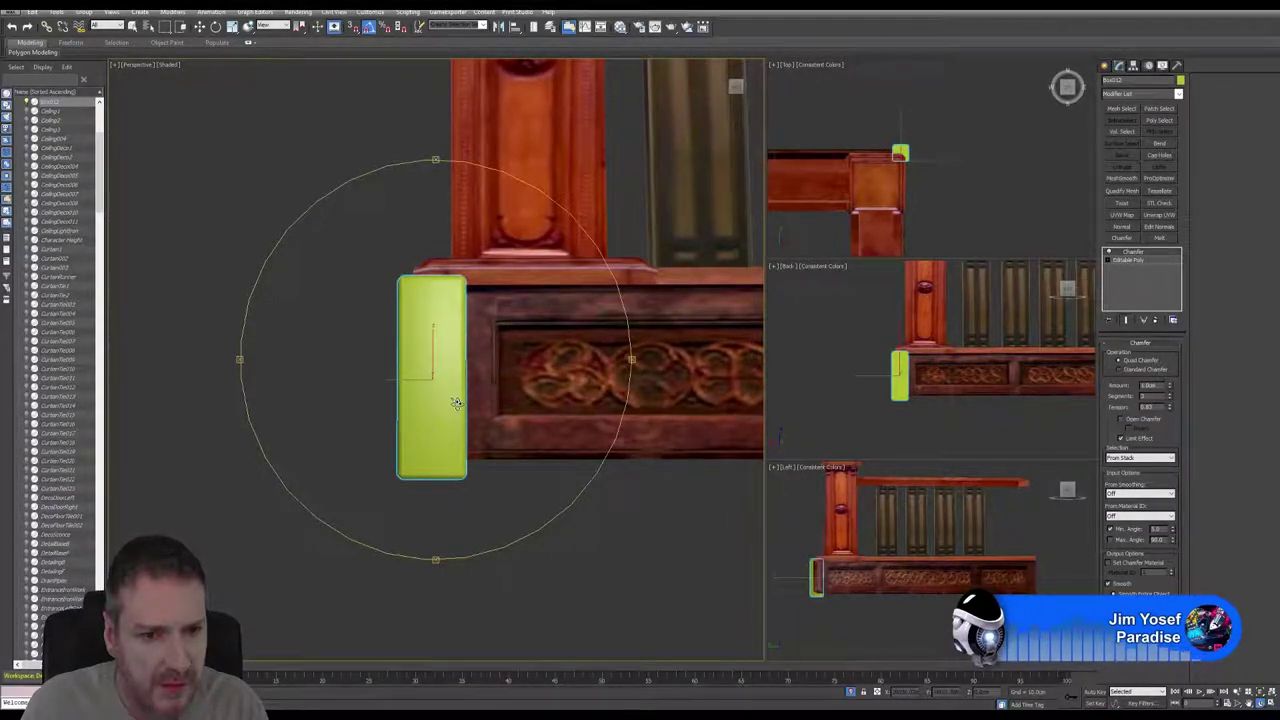
{"action": "left_click_drag", "start_coordinate": [455, 403], "coordinate": [489, 417]}
{"action": "left_click_drag", "start_coordinate": [503, 367], "coordinate": [493, 378]}
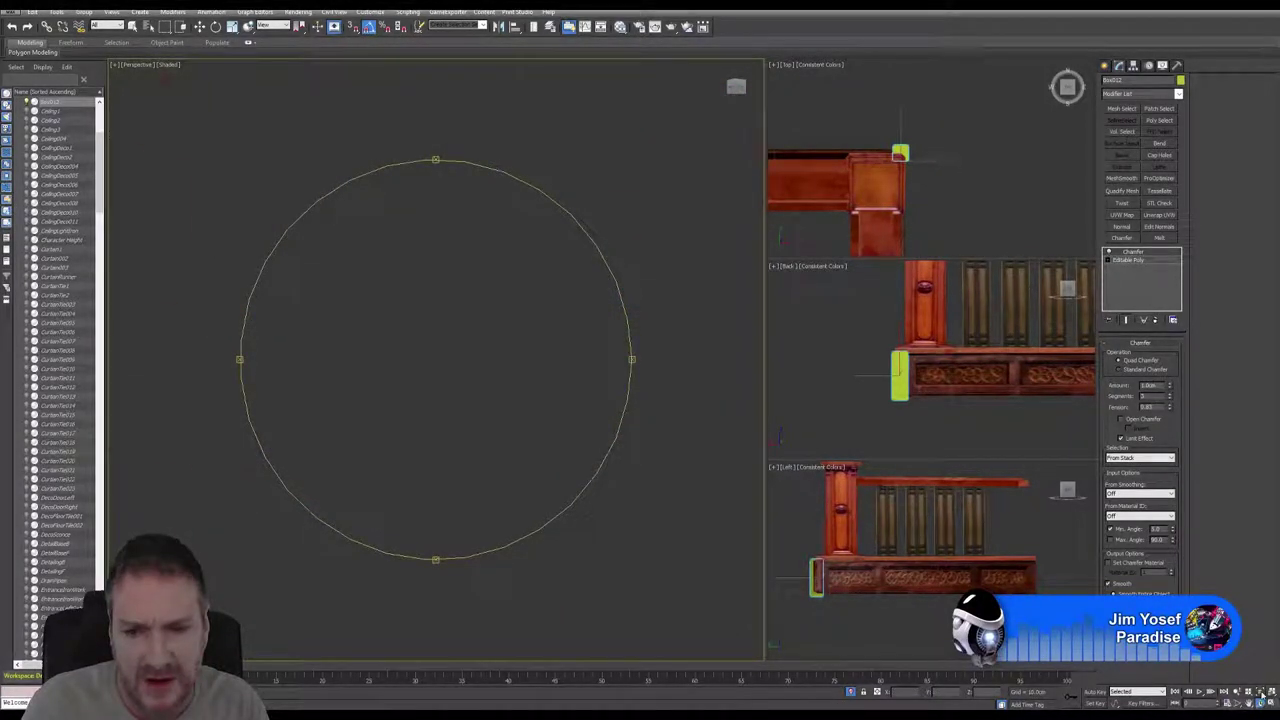
{"action": "left_click", "coordinate": [1262, 692]}
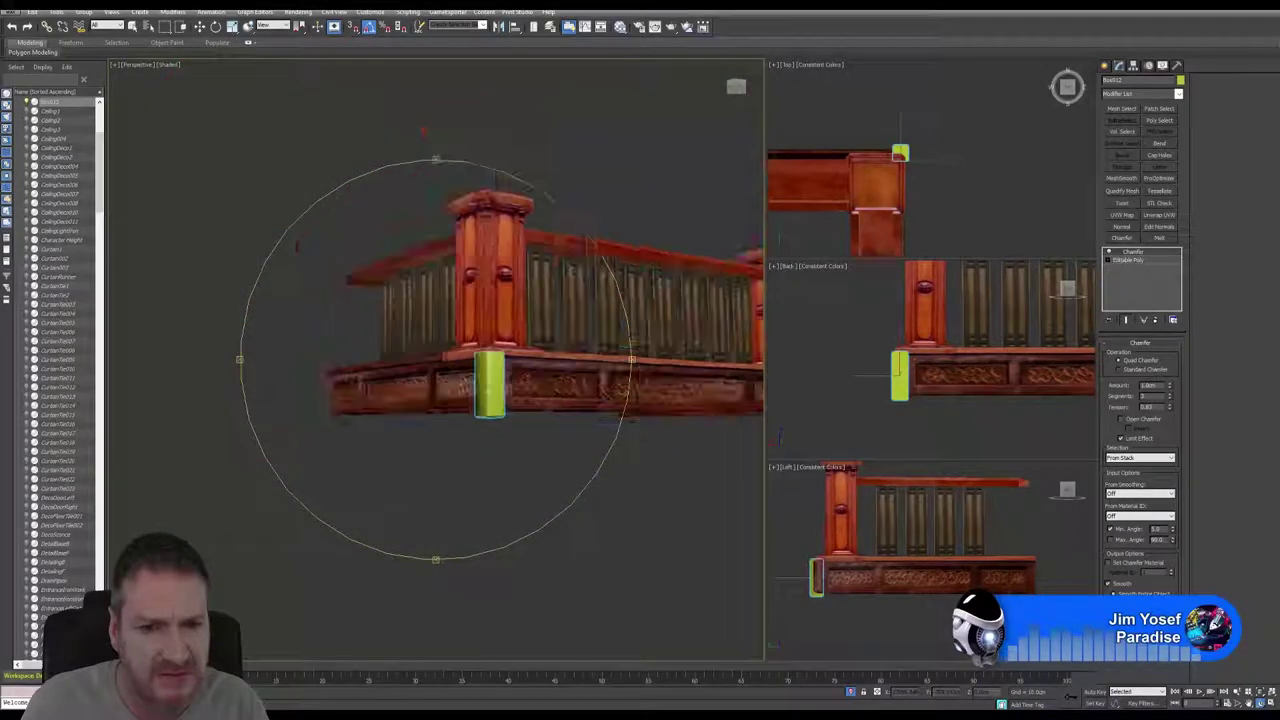
{"action": "left_click_drag", "start_coordinate": [523, 375], "coordinate": [459, 362]}
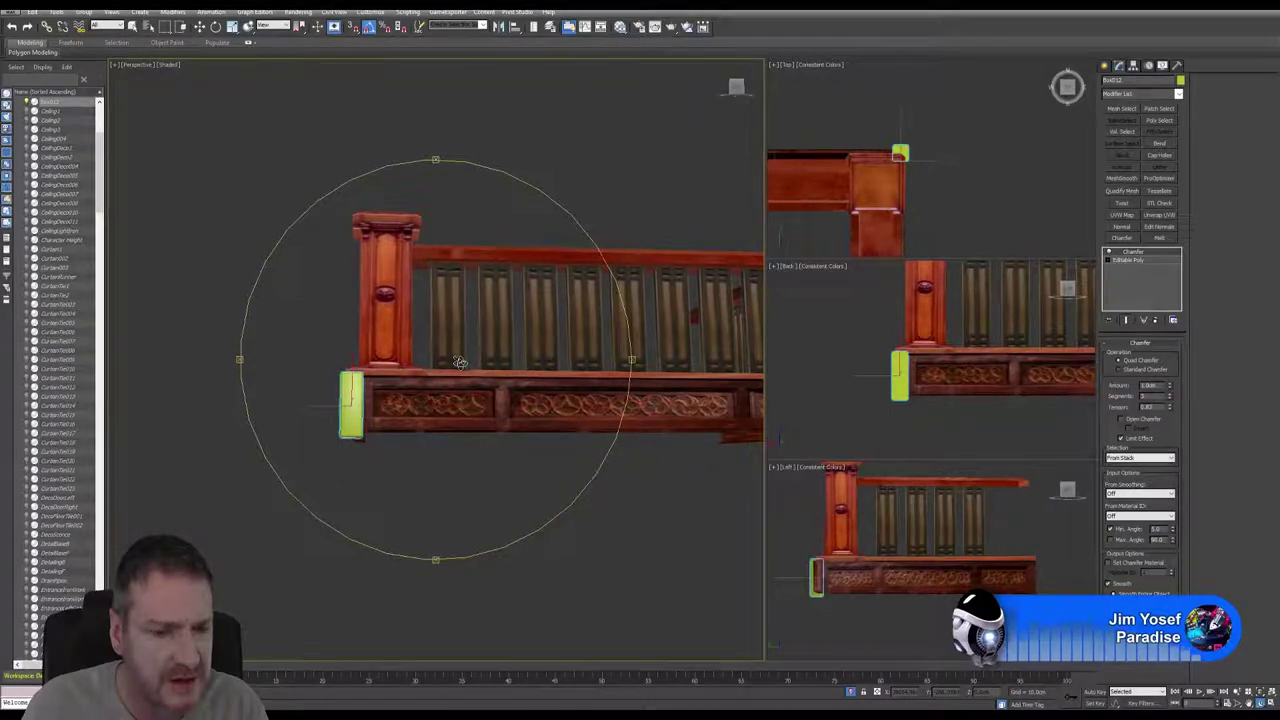
{"action": "left_click_drag", "start_coordinate": [459, 362], "coordinate": [462, 366]}
Maximize the Back viewport around the corner block and turn on edged faces
{"action": "right_click", "coordinate": [861, 392]}
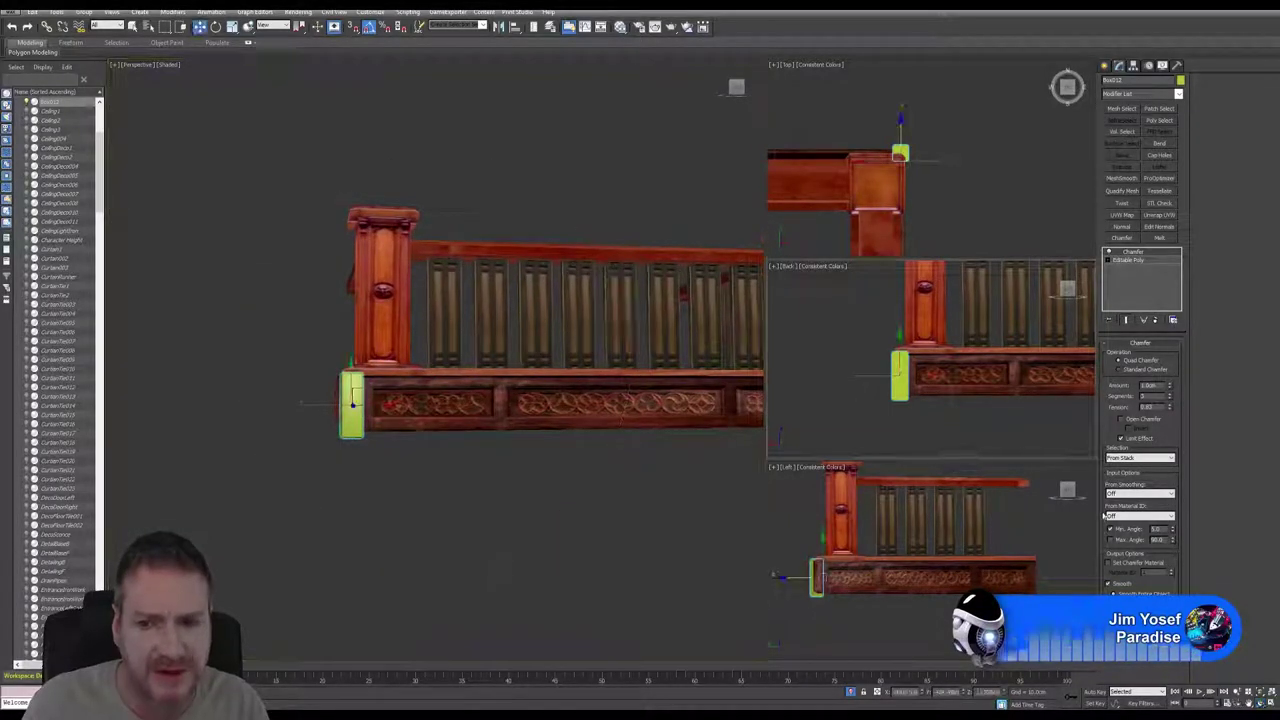
{"action": "key", "text": "alt+w"}
{"action": "scroll", "coordinate": [600, 443], "scroll_direction": "up", "scroll_amount": 4}
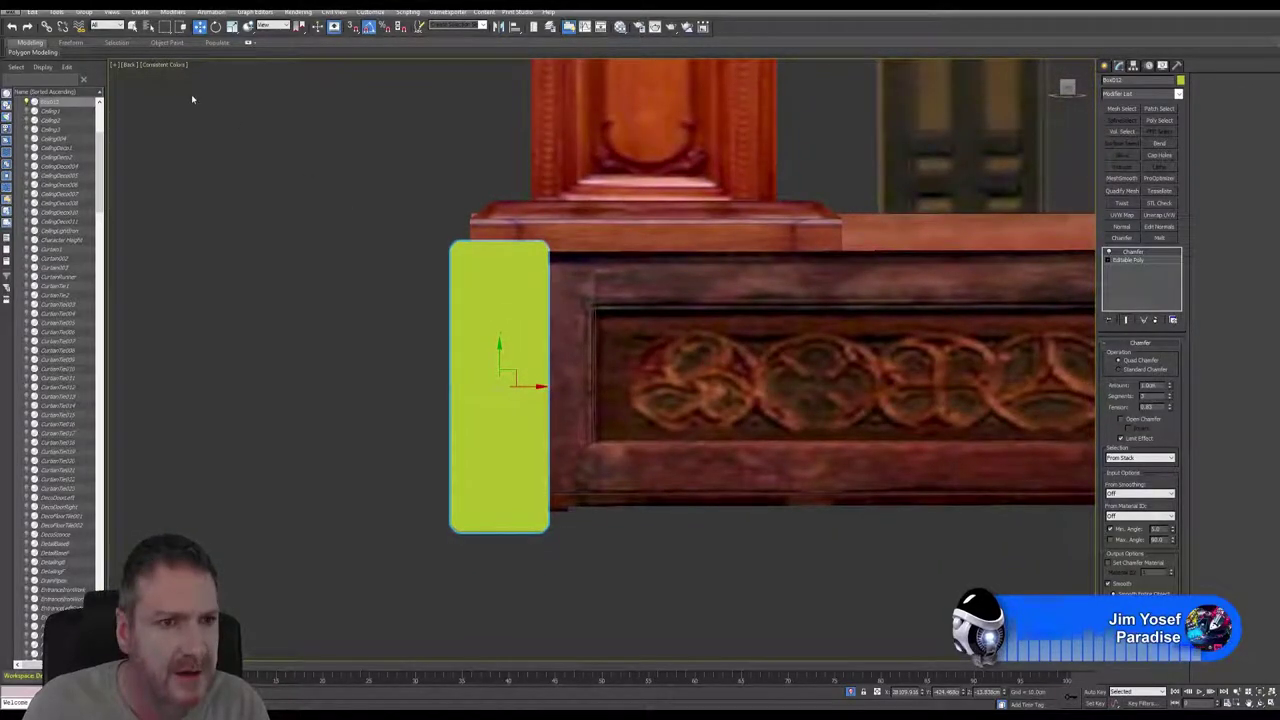
{"action": "middle_click_drag", "start_coordinate": [223, 169], "coordinate": [271, 127]}
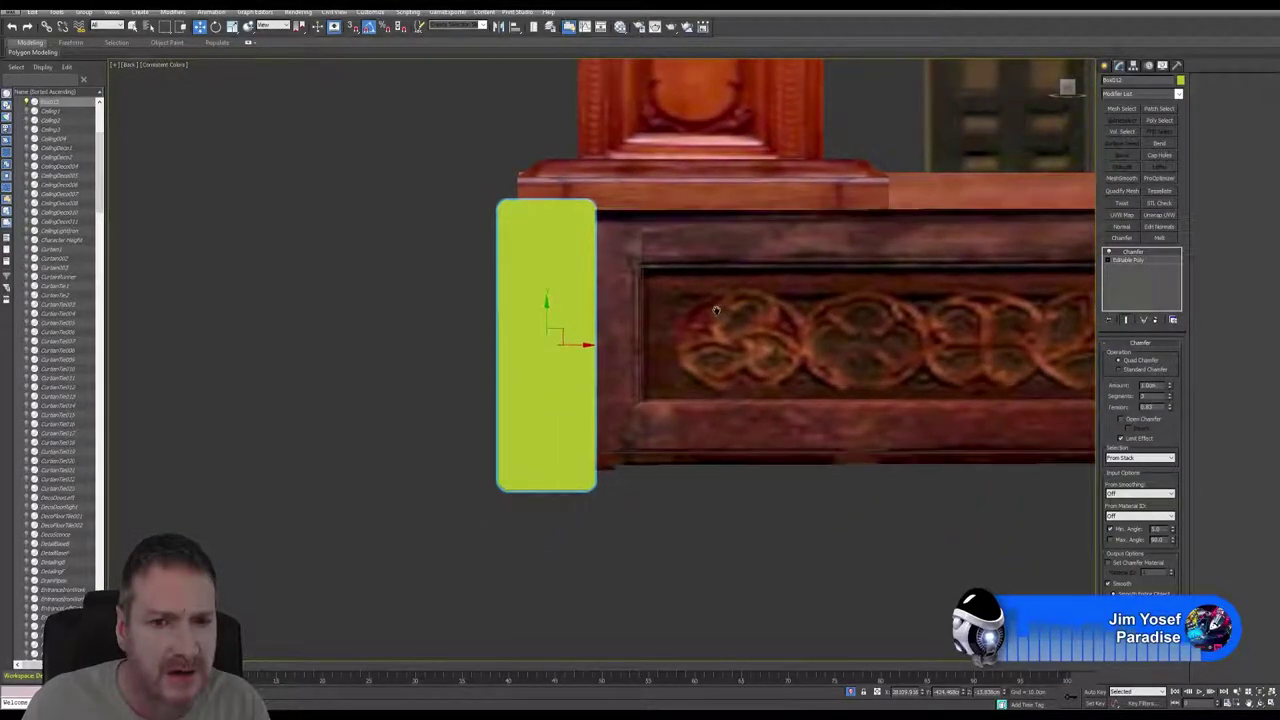
{"action": "left_click", "coordinate": [177, 63]}
{"action": "left_click", "coordinate": [240, 110]}
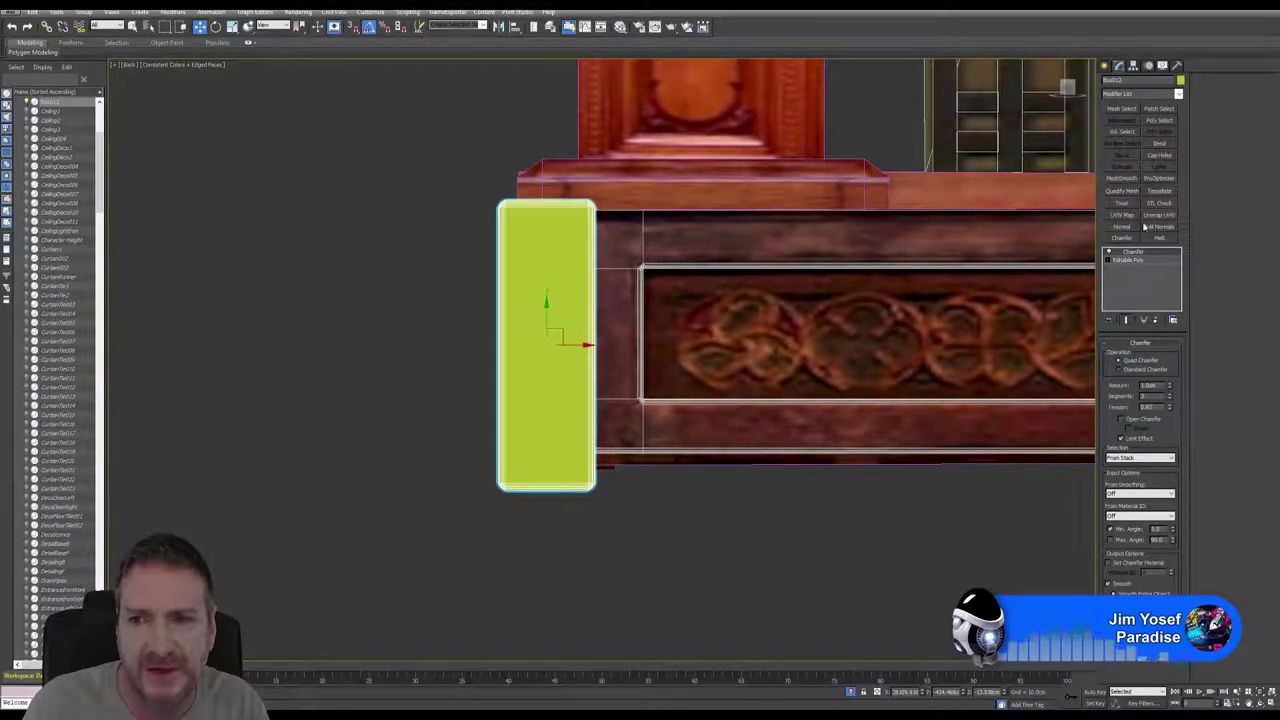
Replace Melt with Edit Poly in the last slot of the quick-access modifier button set
{"action": "left_click", "coordinate": [1173, 320]}
{"action": "left_click", "coordinate": [1197, 333]}
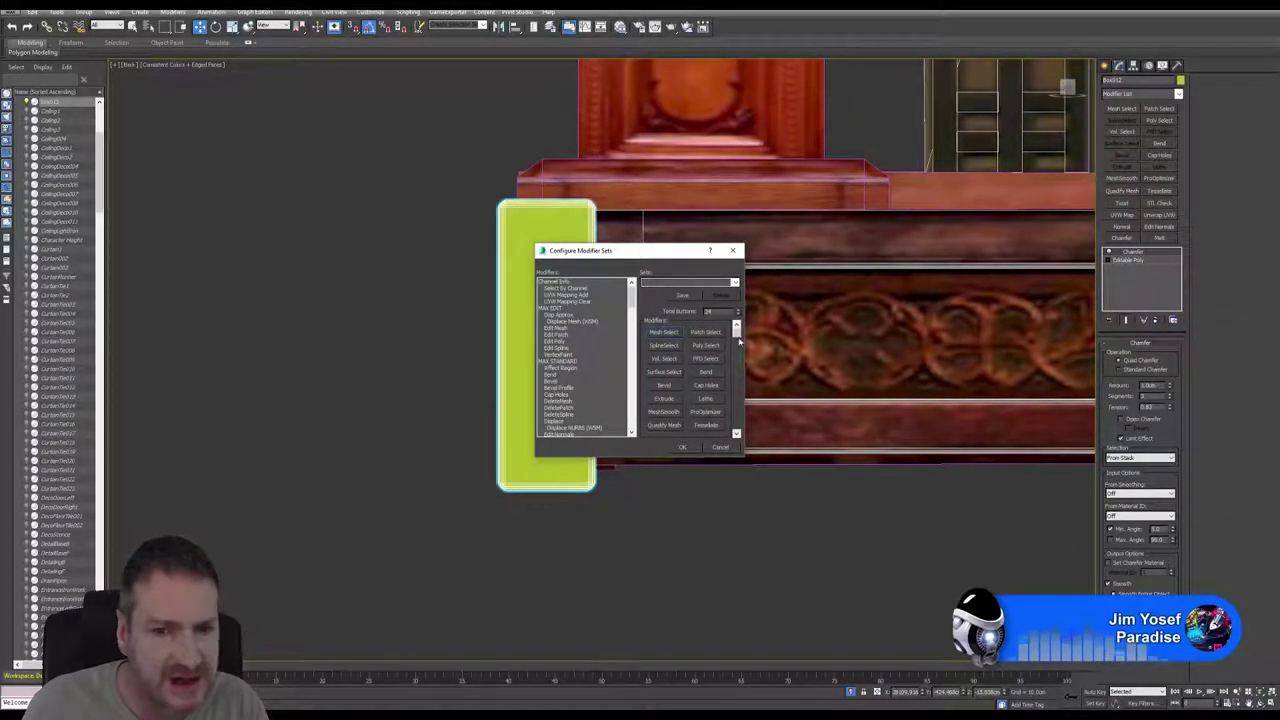
{"action": "left_click_drag", "start_coordinate": [737, 334], "coordinate": [744, 440]}
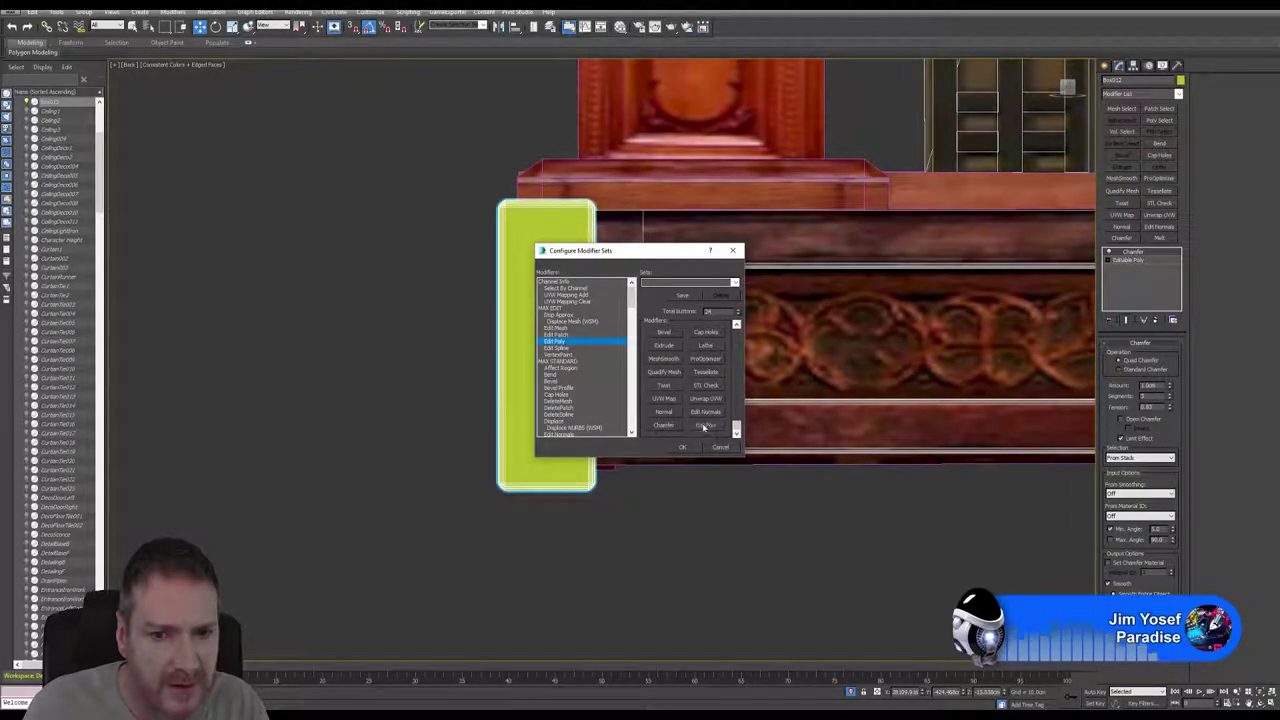
{"action": "left_click", "coordinate": [683, 447]}
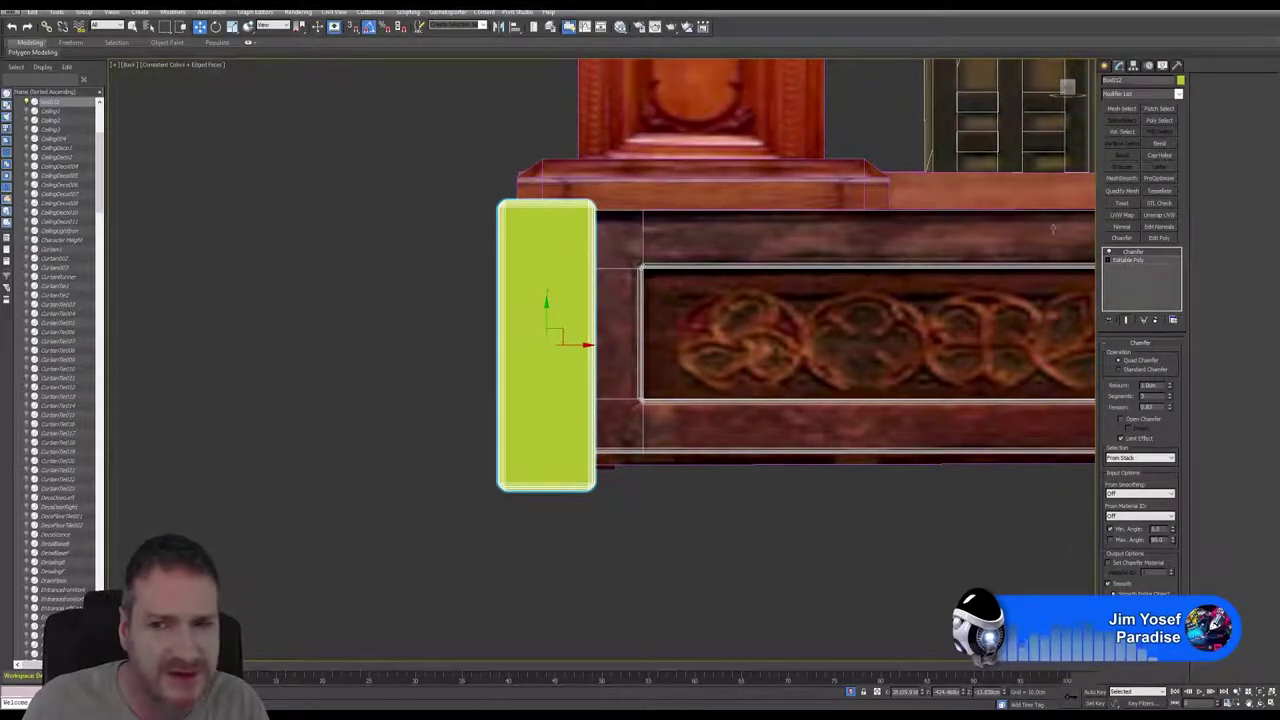
Apply an Edit Poly modifier above the Chamfer on the corner block
{"action": "left_click", "coordinate": [1178, 94]}
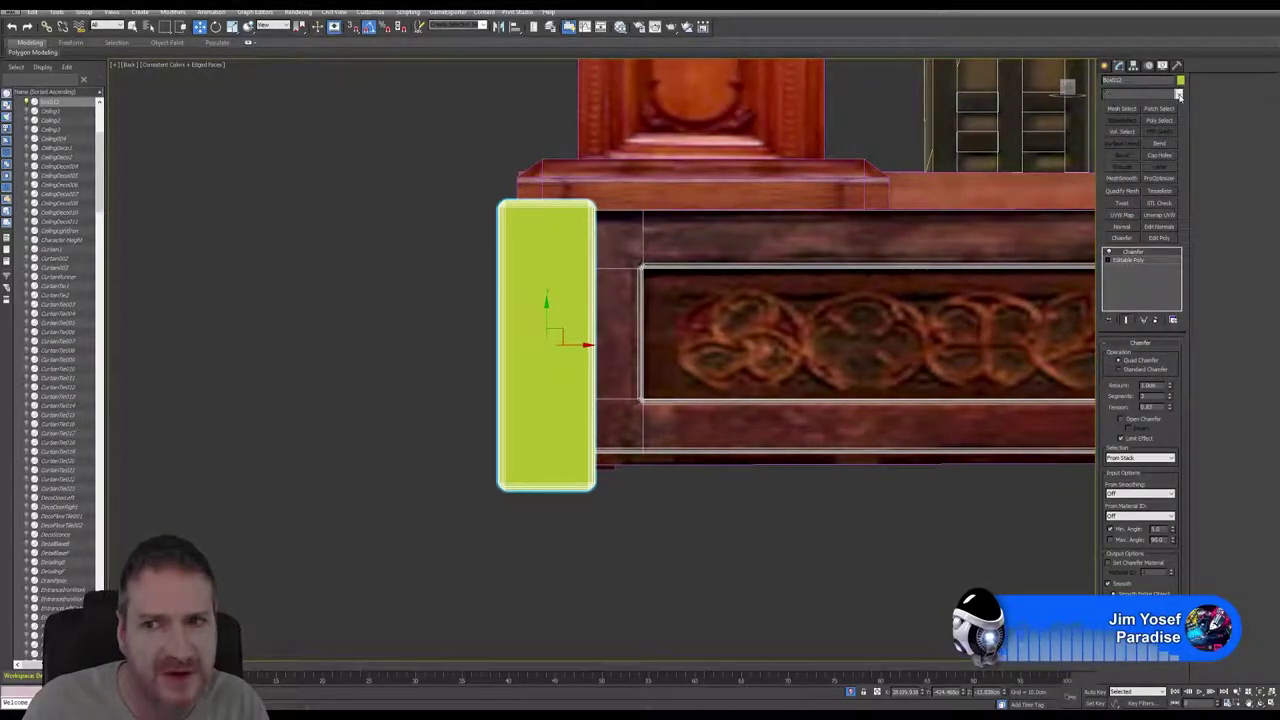
{"action": "left_click", "coordinate": [1179, 95]}
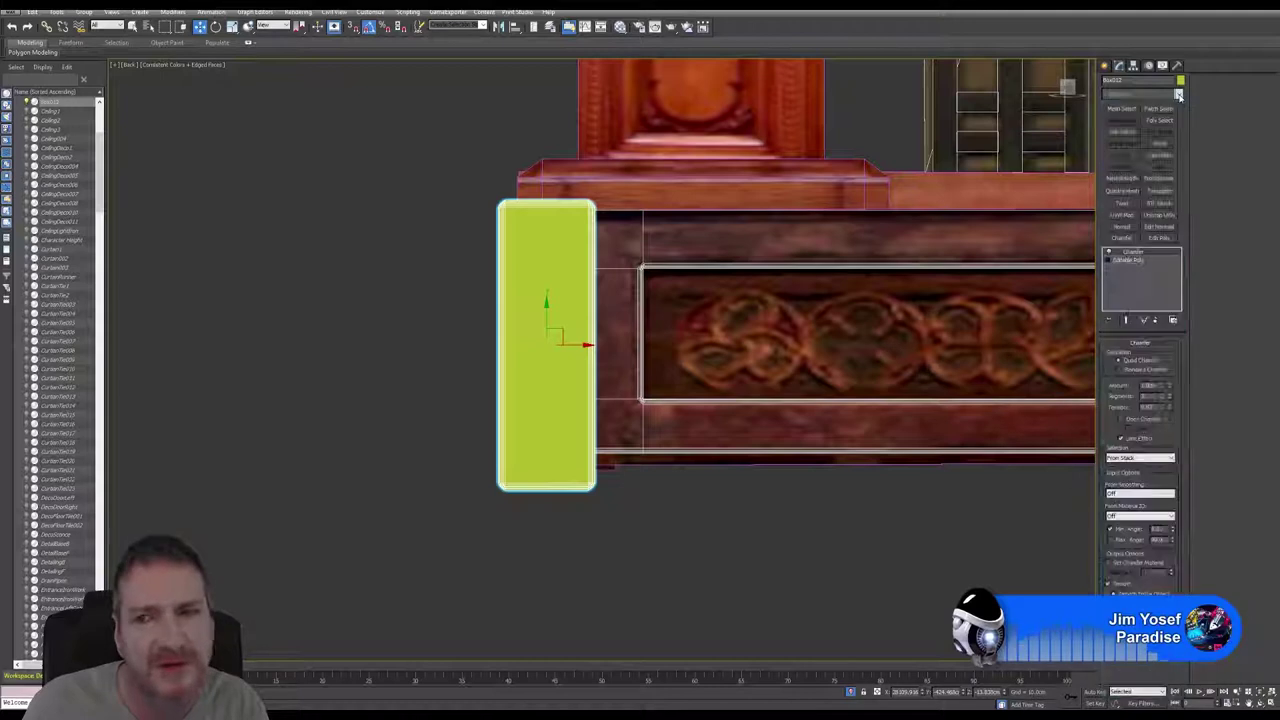
{"action": "left_click", "coordinate": [1159, 239]}
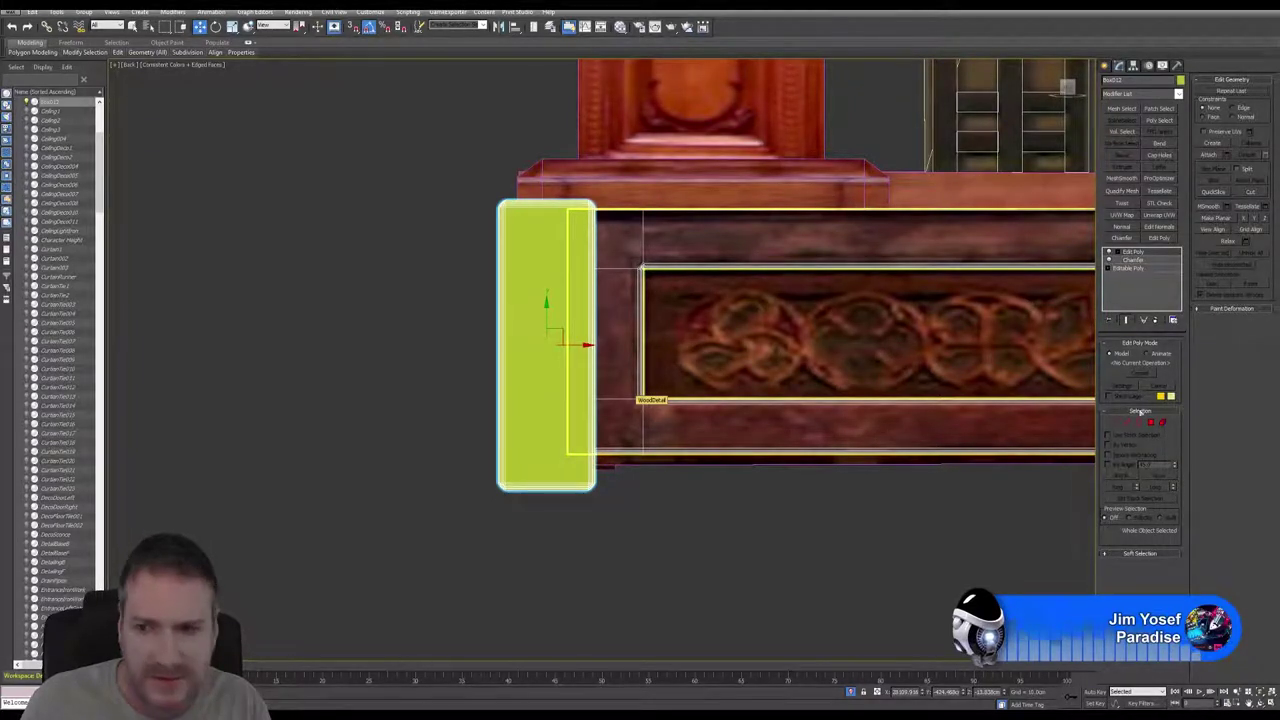
Cut a horizontal QuickSlice through the corner block, level with the lower edge of the carved panel
{"action": "left_click", "coordinate": [1213, 192]}
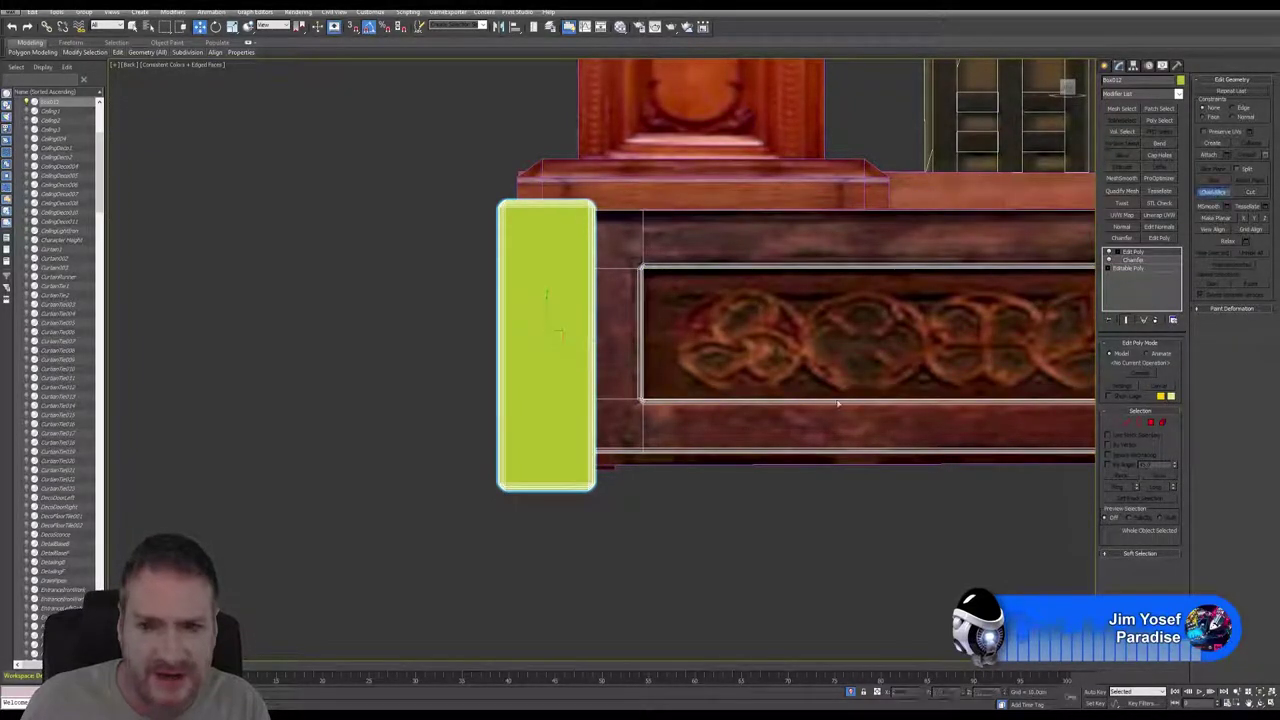
{"action": "left_click", "coordinate": [602, 401]}
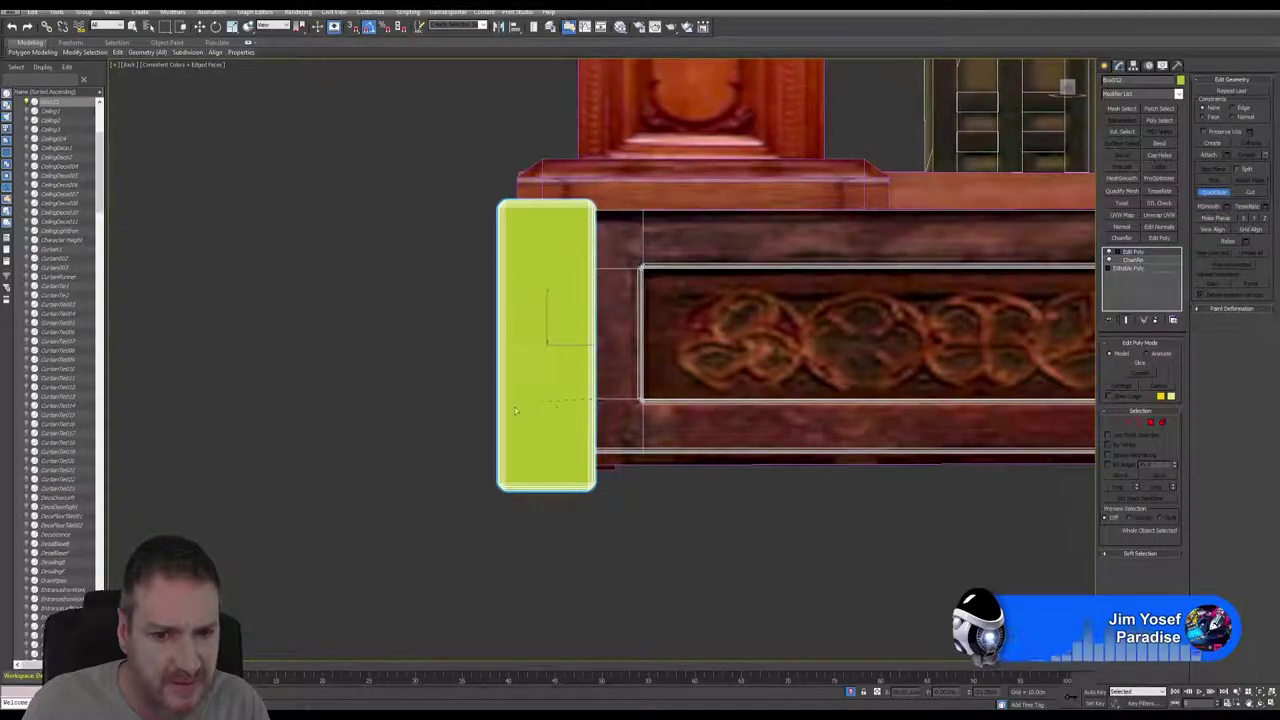
{"action": "left_click", "coordinate": [415, 400]}
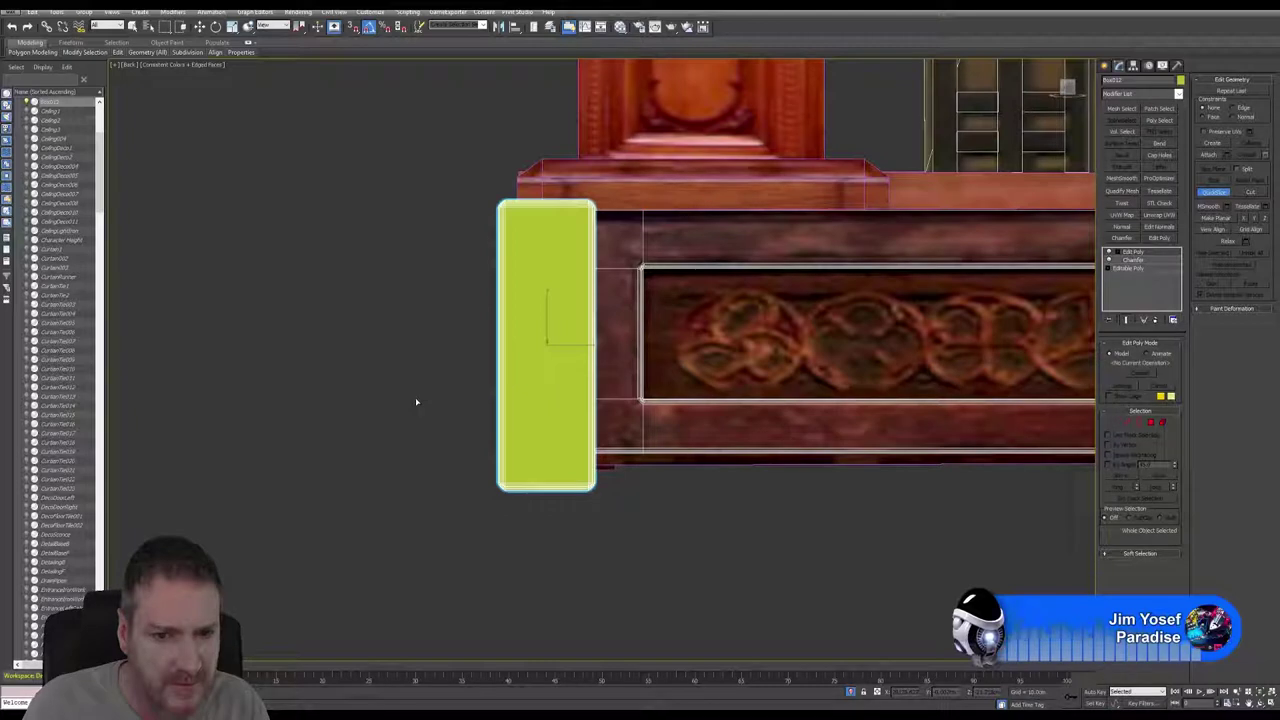
{"action": "left_click", "coordinate": [1217, 195]}
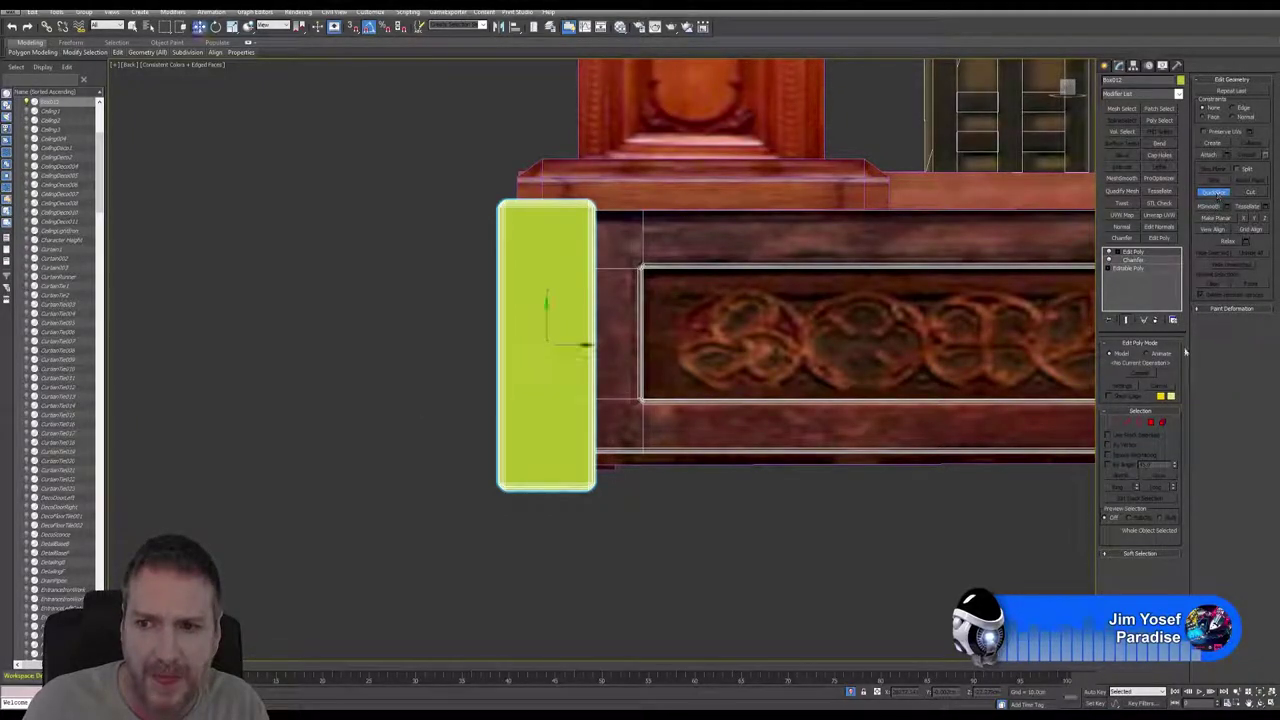
Select the bottom vertices of the corner block and scale them inward so its lower section tapers
{"action": "left_click", "coordinate": [1115, 424]}
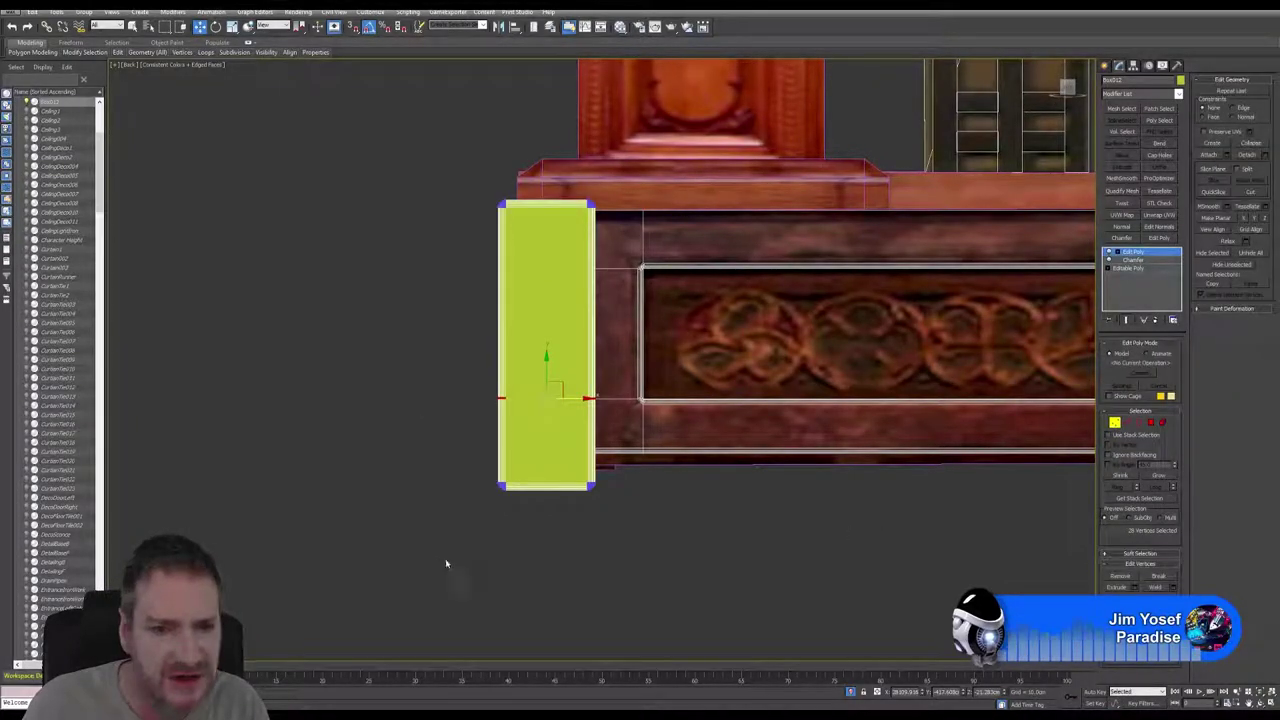
{"action": "left_click_drag", "start_coordinate": [414, 563], "coordinate": [760, 457]}
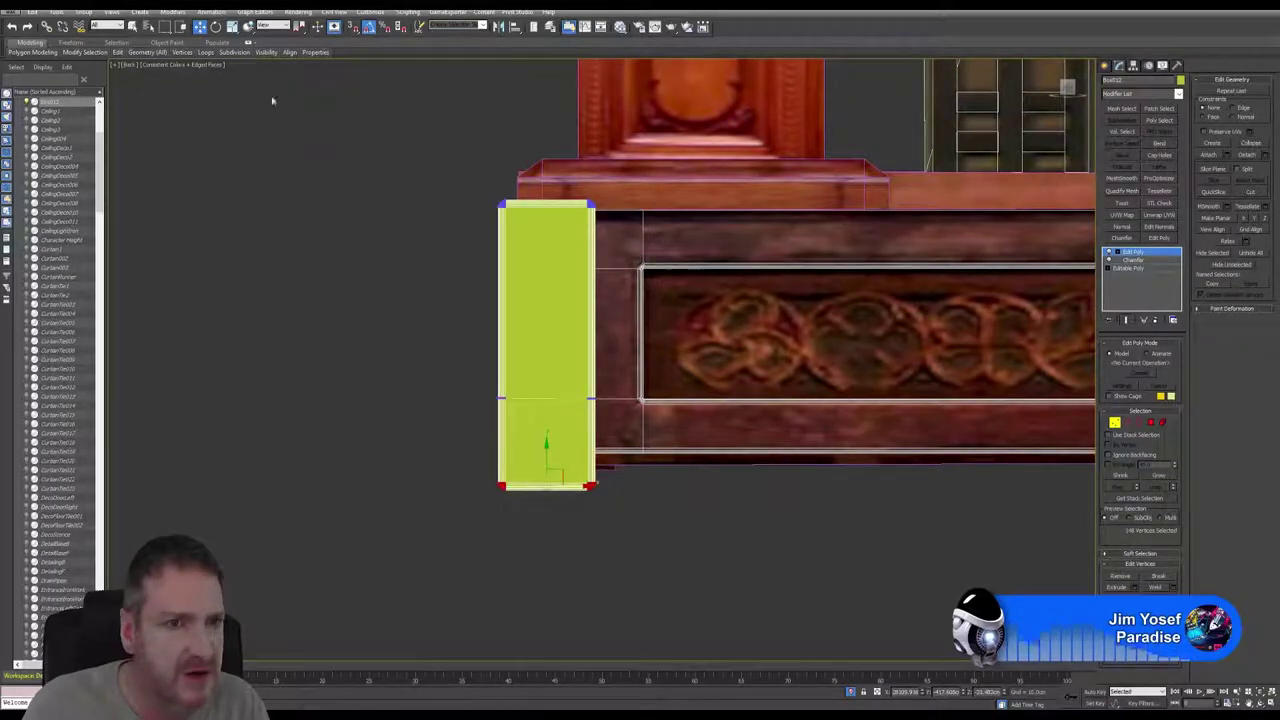
{"action": "left_click", "coordinate": [232, 26]}
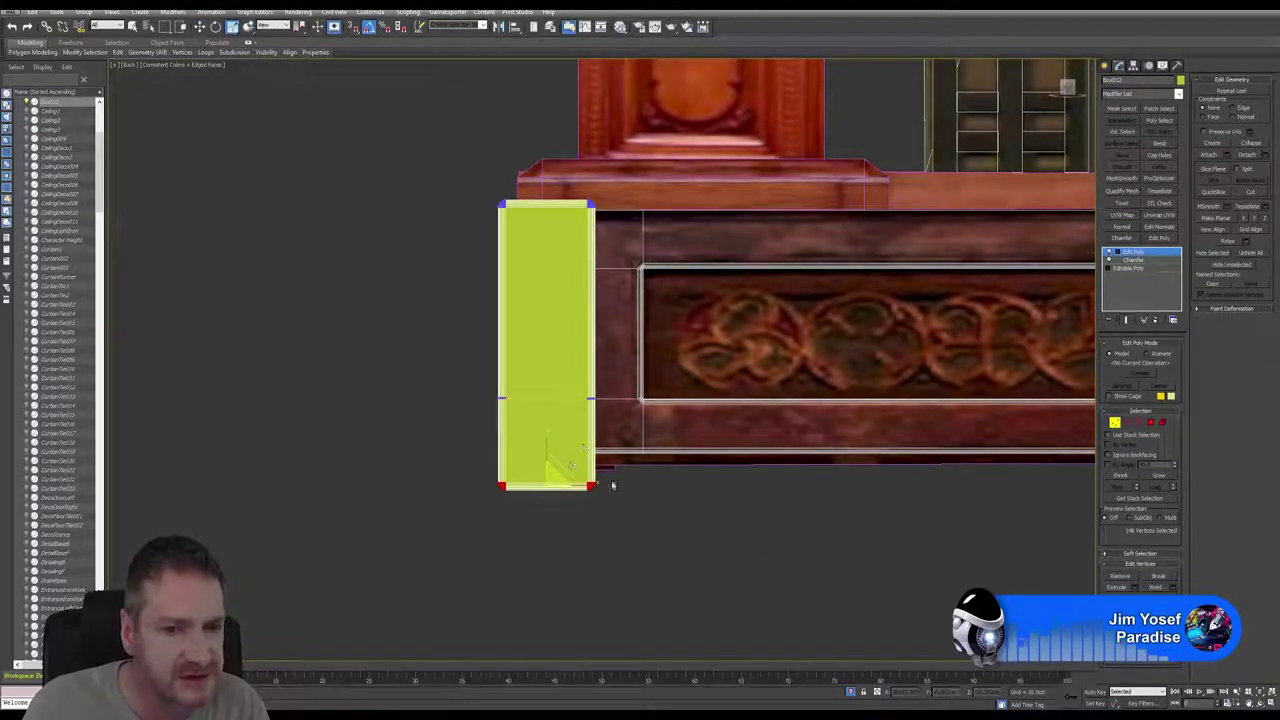
{"action": "key", "text": "alt+w"}
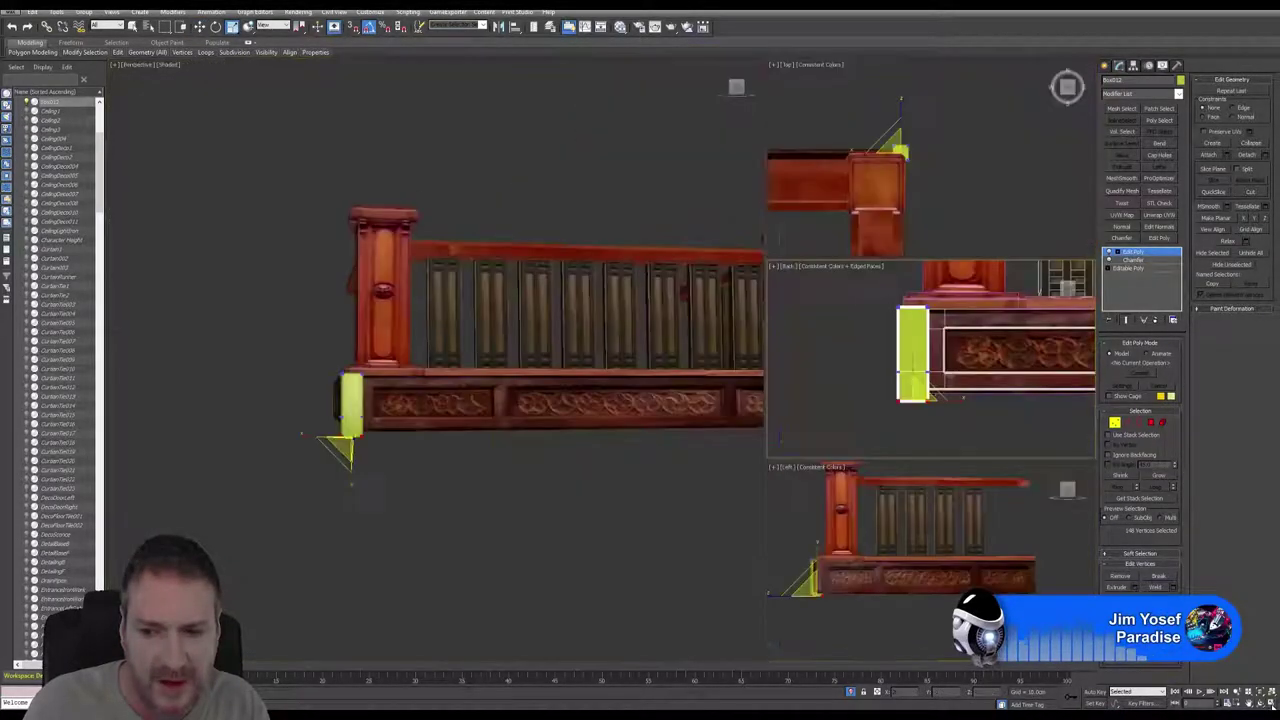
{"action": "scroll", "coordinate": [474, 517], "scroll_direction": "up", "scroll_amount": 3}
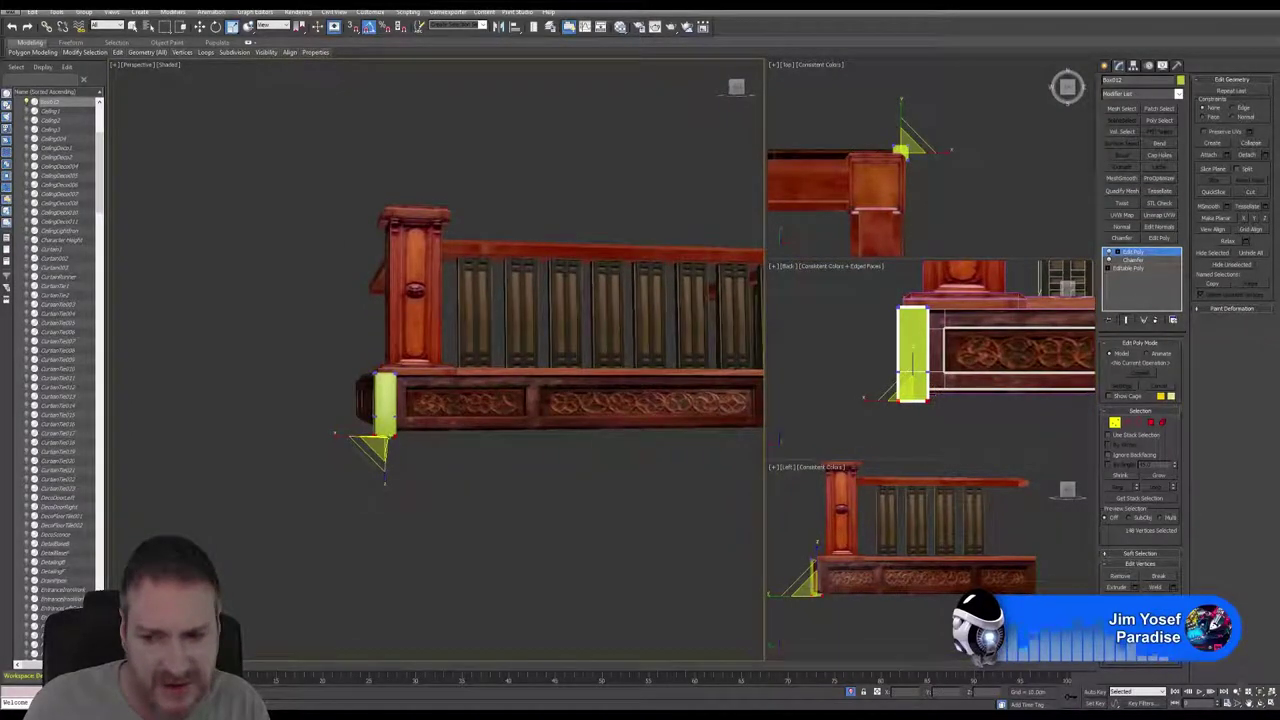
{"action": "middle_click_drag", "start_coordinate": [432, 426], "coordinate": [405, 449], "text": "alt"}
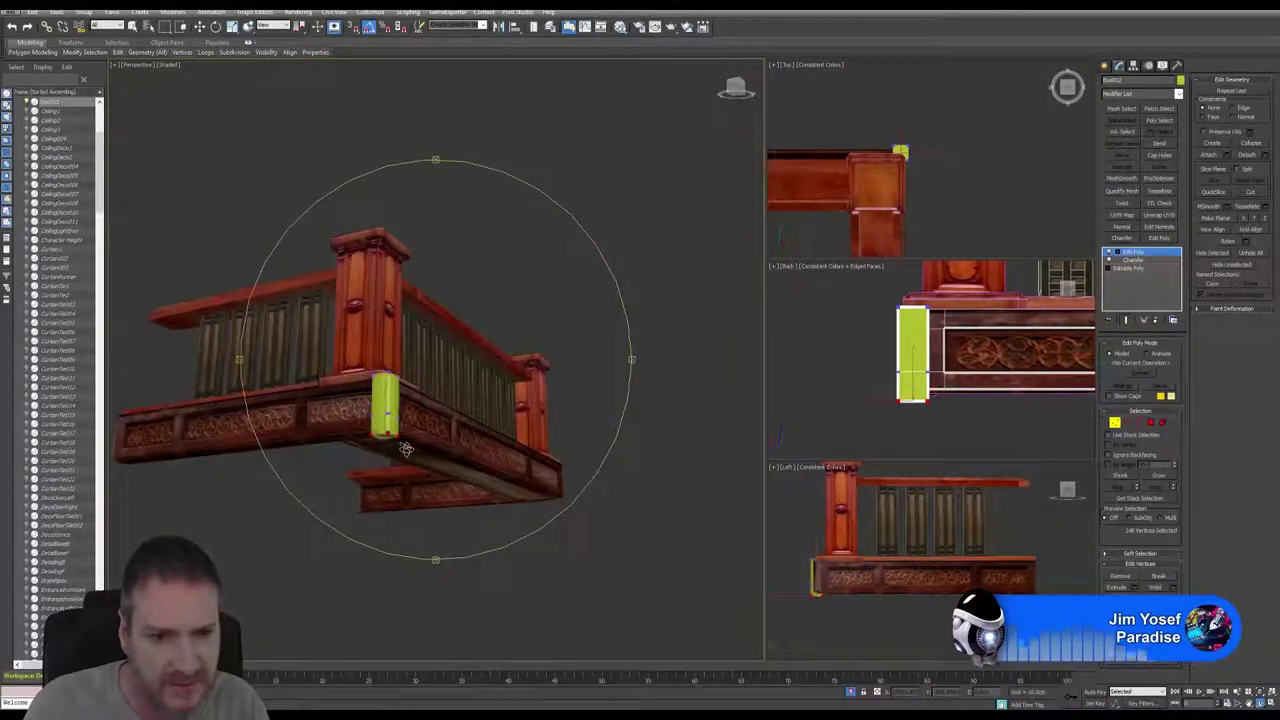
{"action": "scroll", "coordinate": [405, 449], "scroll_direction": "up", "scroll_amount": 3}
{"action": "mouse_move", "coordinate": [397, 403]}
{"action": "middle_mouse_down", "text": "alt"}
{"action": "mouse_move", "coordinate": [420, 400]}
{"action": "mouse_move", "coordinate": [404, 397]}
{"action": "middle_mouse_up", "text": "alt"}
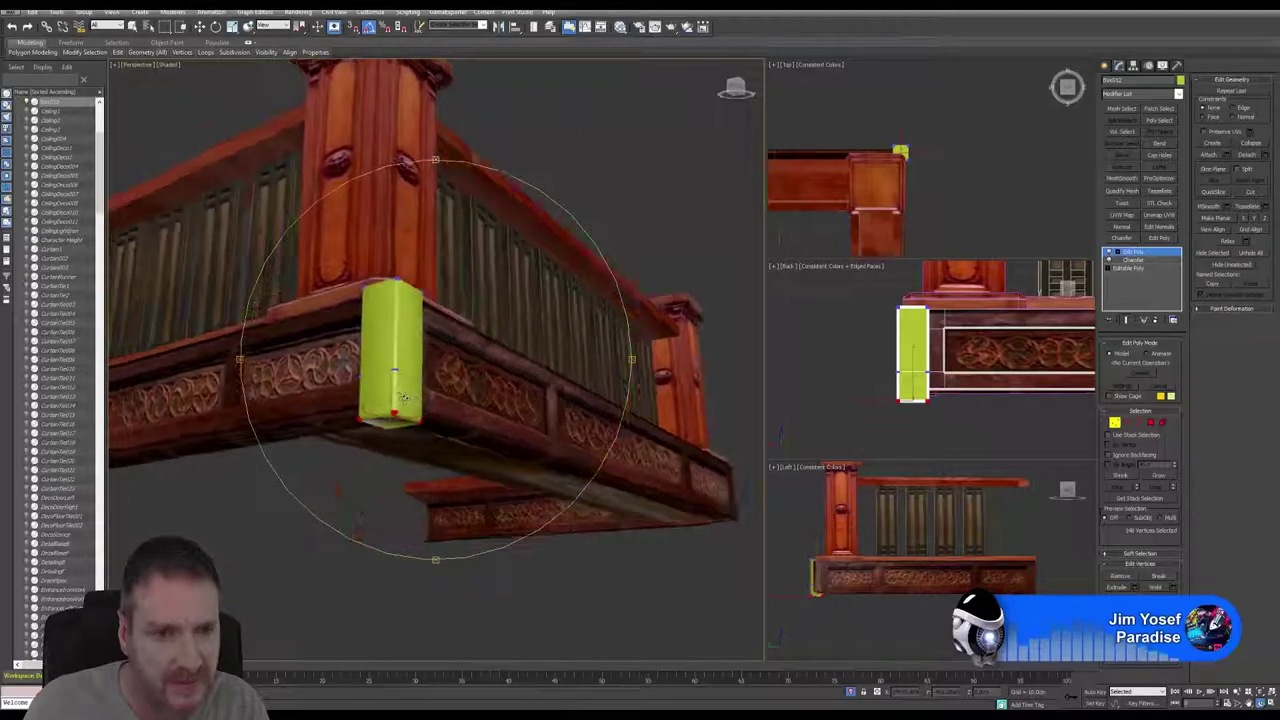
{"action": "left_click", "coordinate": [232, 27]}
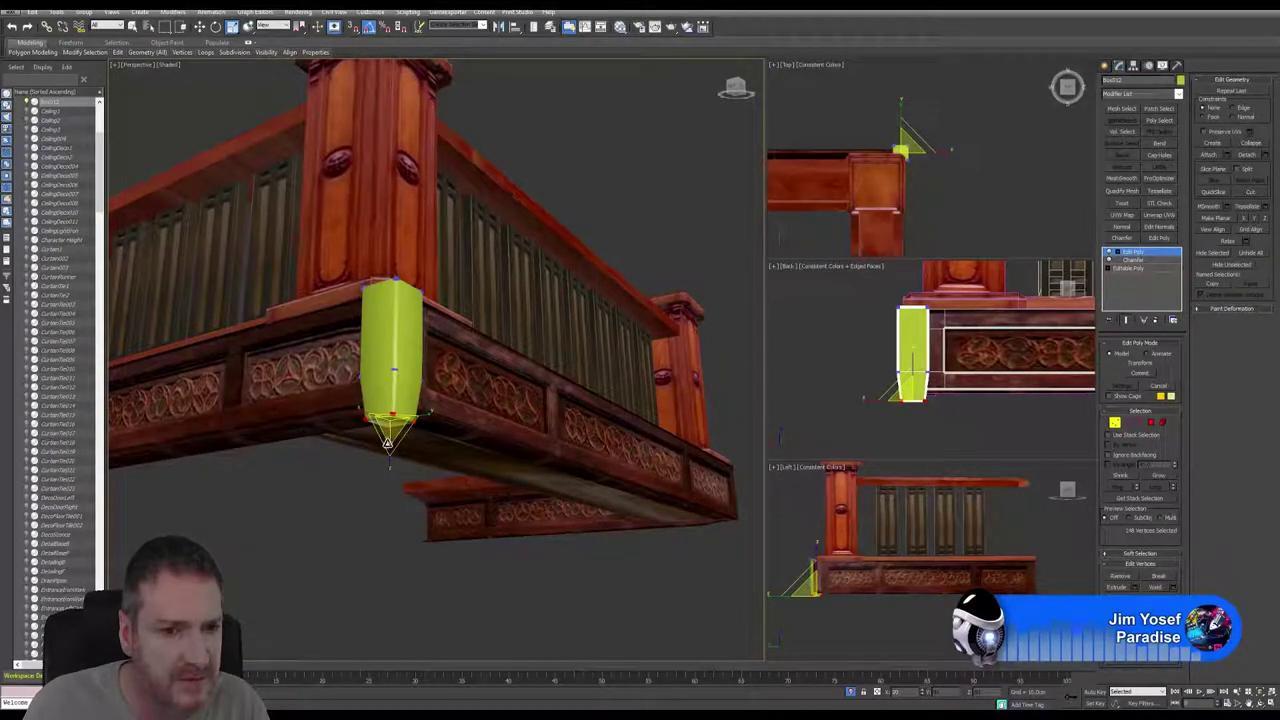
{"action": "left_click_drag", "start_coordinate": [387, 443], "coordinate": [389, 449]}
Apply a second Edit Poly modifier to the corner block and try a horizontal QuickSlice level with the carved panel's upper edge
{"action": "left_click", "coordinate": [1259, 702]}
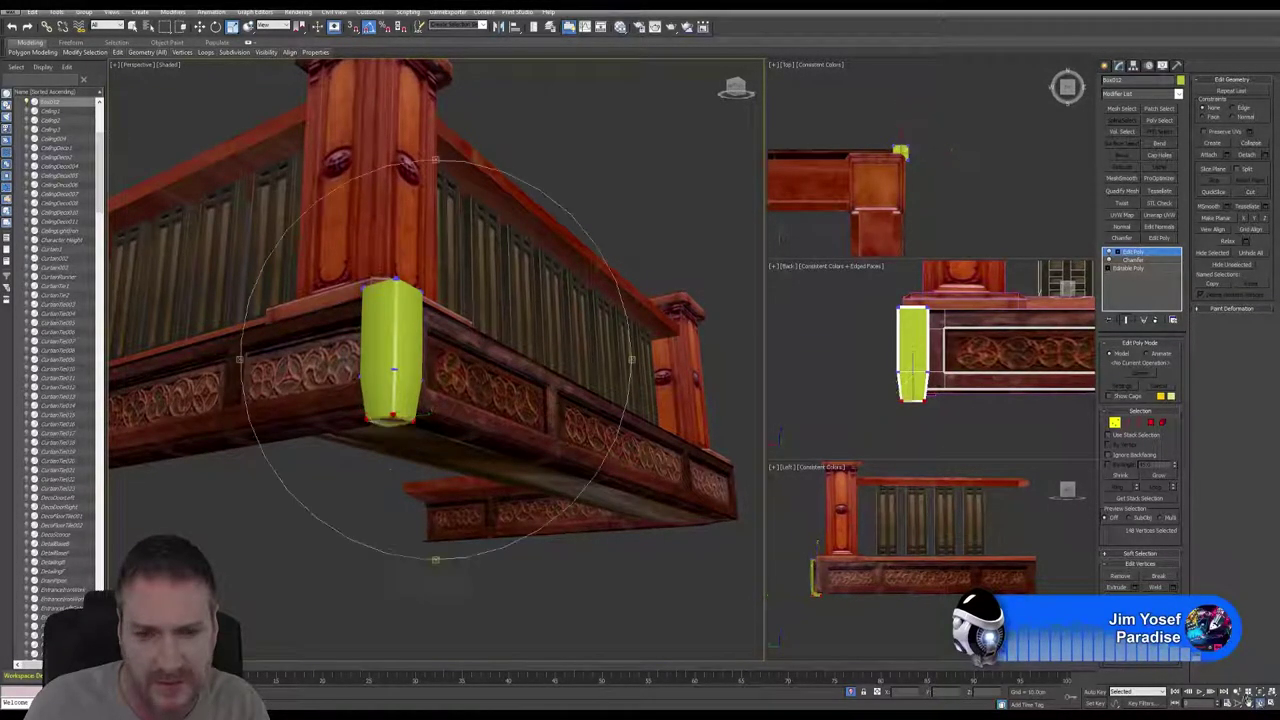
{"action": "left_click_drag", "start_coordinate": [508, 372], "coordinate": [391, 405]}
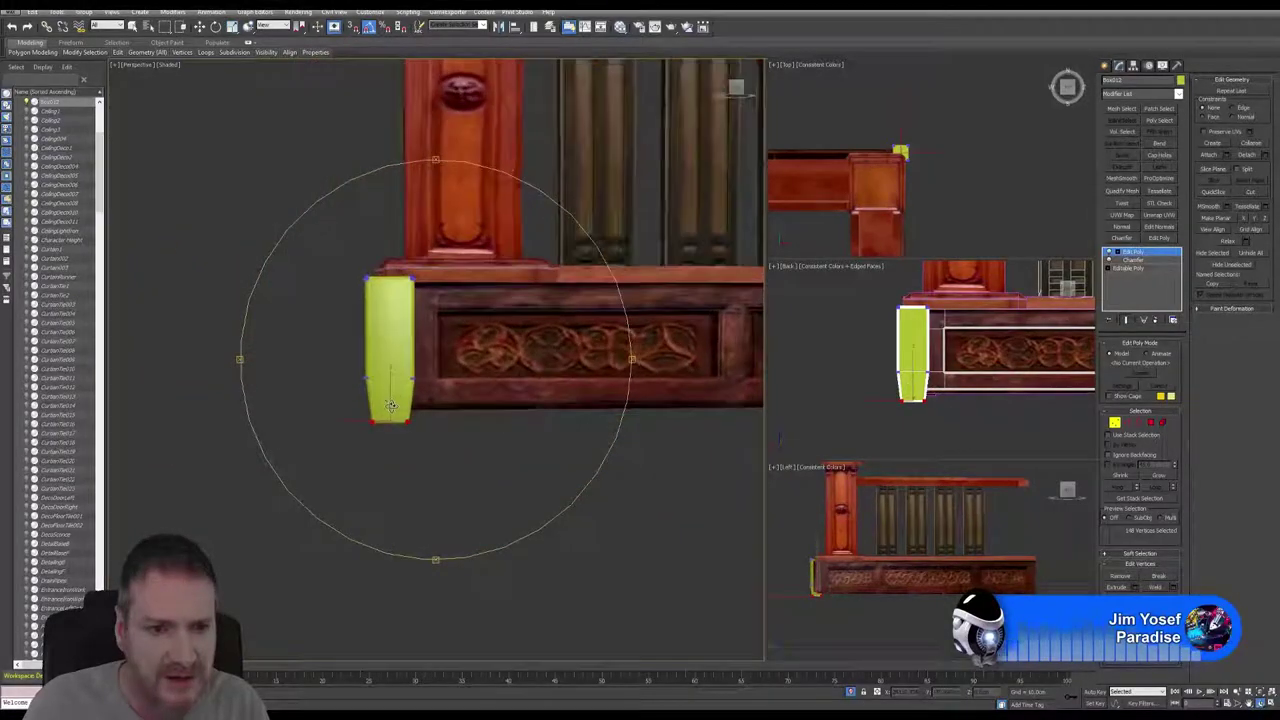
{"action": "mouse_move", "coordinate": [391, 405]}
{"action": "middle_mouse_down", "text": "alt"}
{"action": "mouse_move", "coordinate": [419, 394]}
{"action": "mouse_move", "coordinate": [391, 404]}
{"action": "mouse_move", "coordinate": [391, 388]}
{"action": "mouse_move", "coordinate": [390, 408]}
{"action": "middle_mouse_up", "text": "alt"}
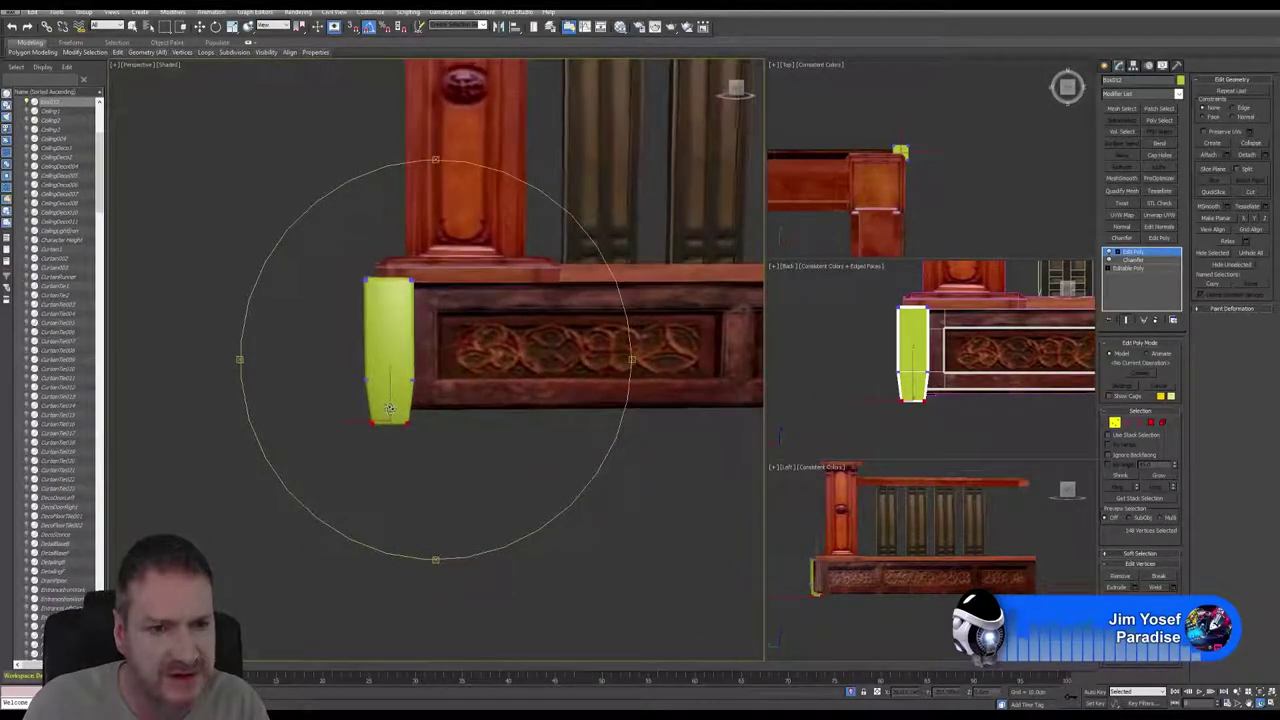
{"action": "left_click_drag", "start_coordinate": [390, 408], "coordinate": [390, 409]}
{"action": "right_click", "coordinate": [814, 331]}
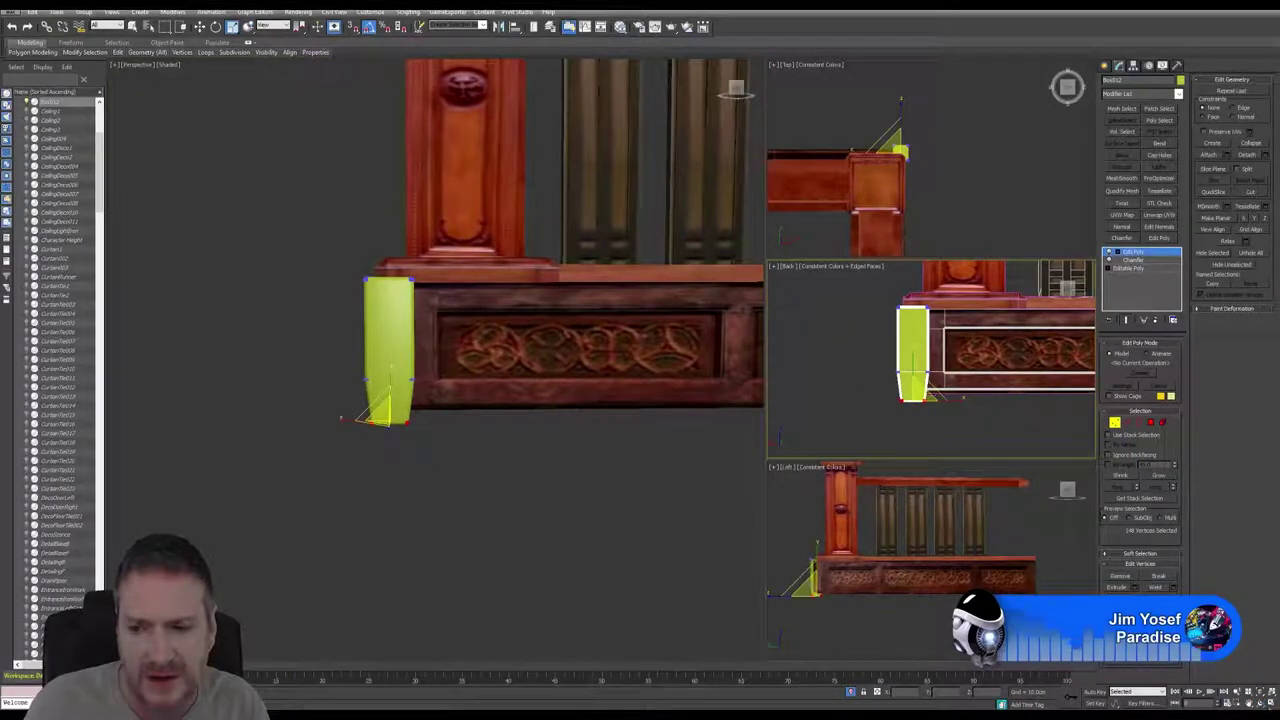
{"action": "key", "text": "alt+w"}
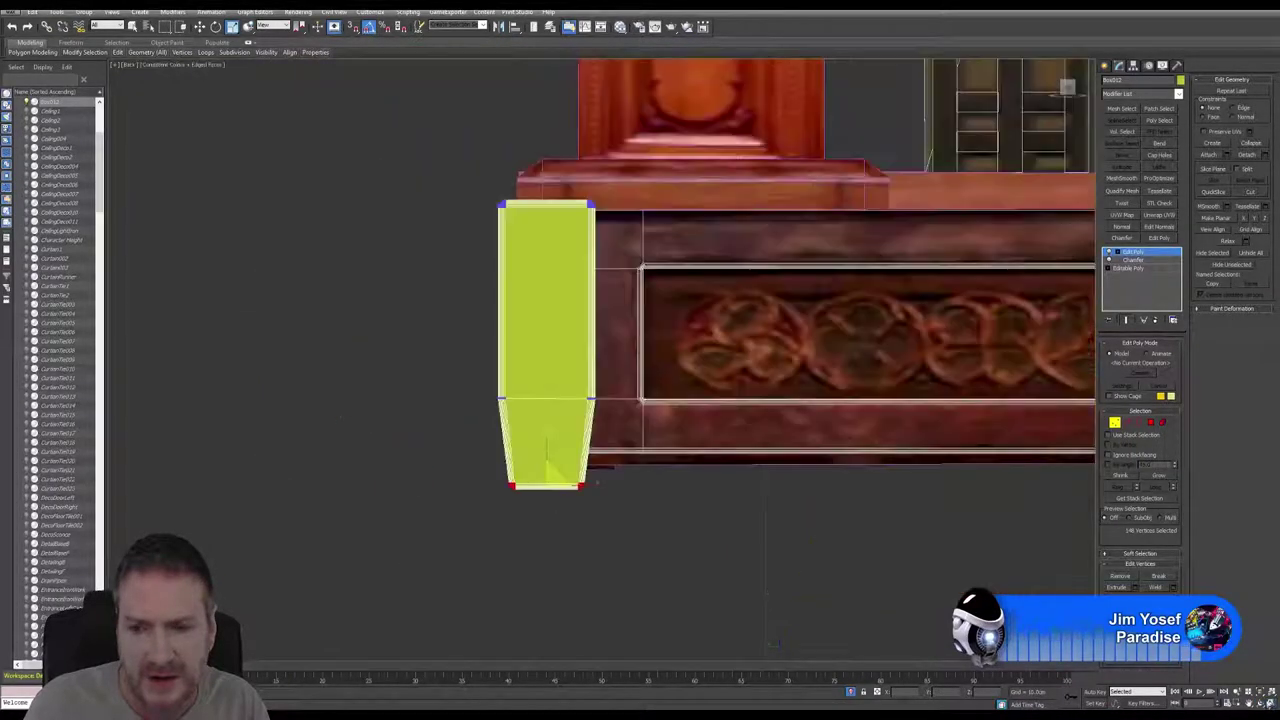
{"action": "left_click", "coordinate": [1158, 239]}
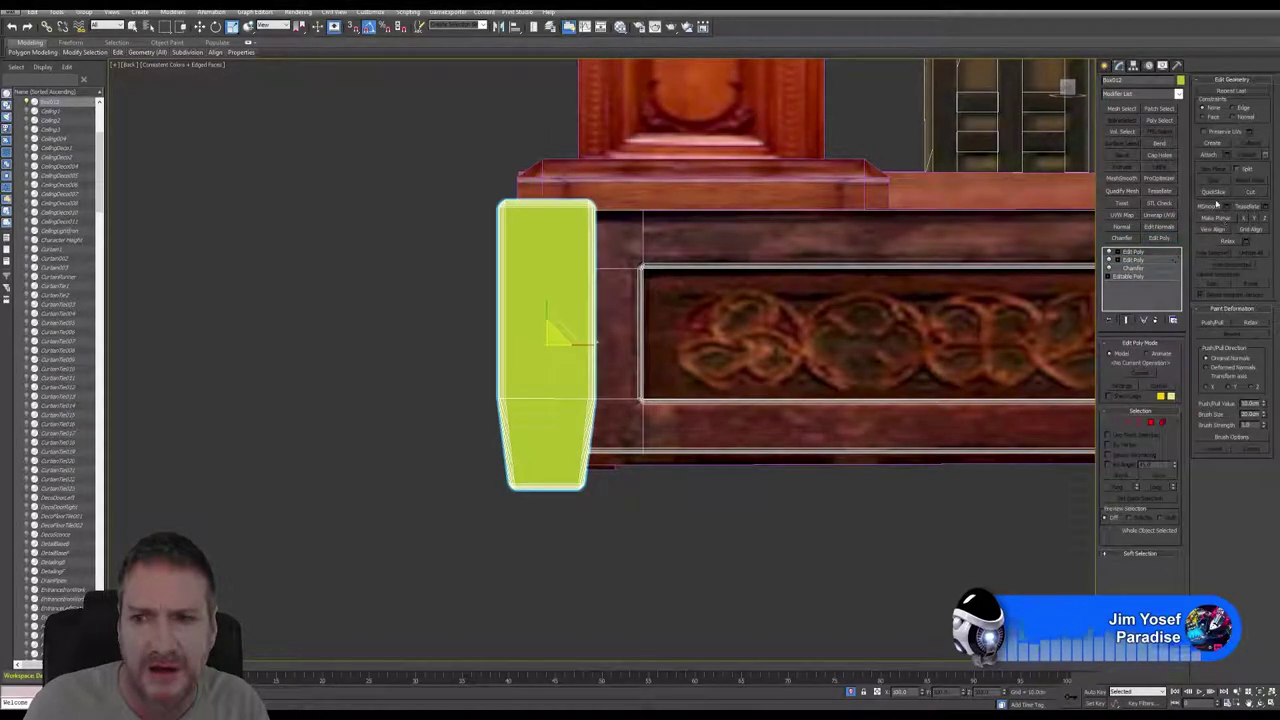
{"action": "left_click", "coordinate": [1214, 193]}
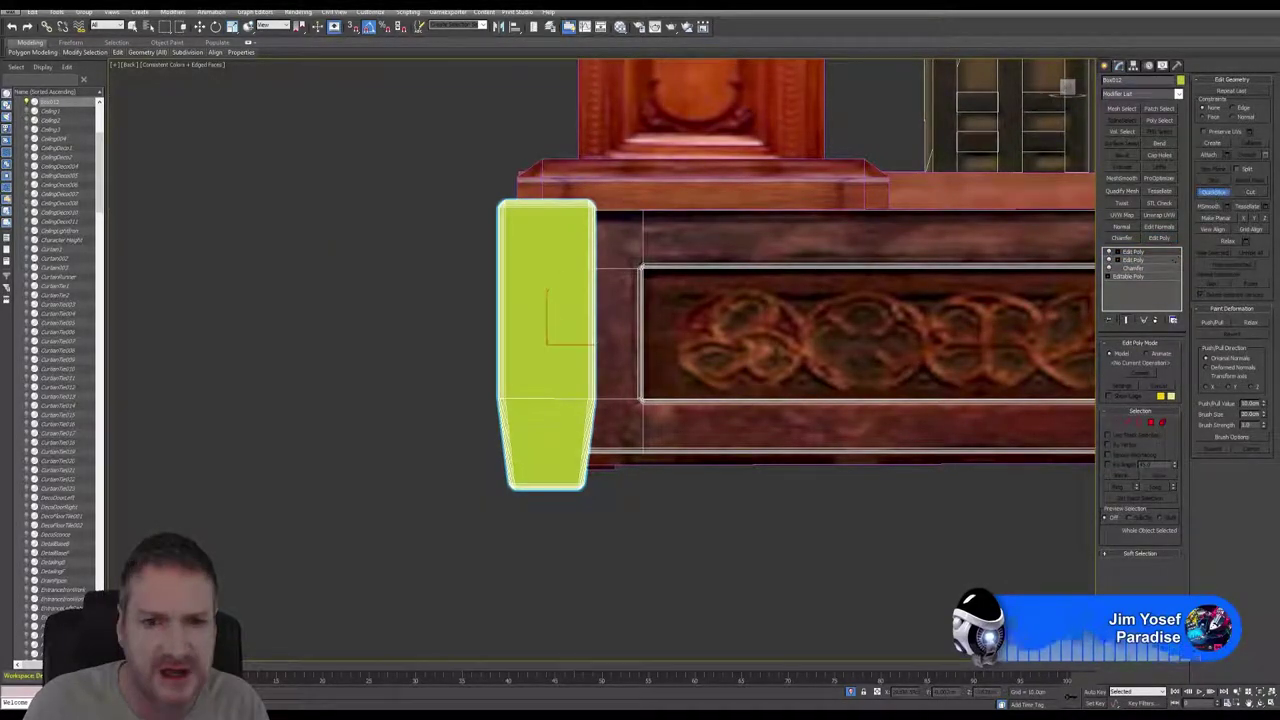
{"action": "left_click", "coordinate": [614, 270]}
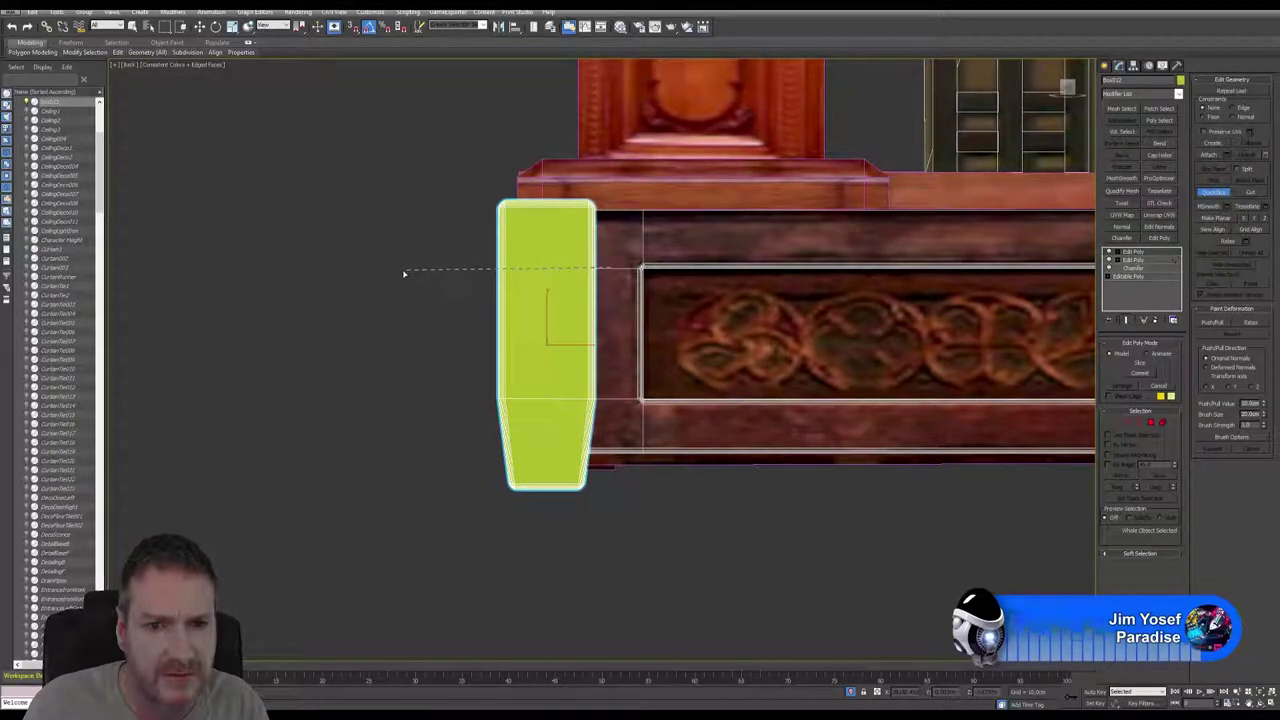
{"action": "left_click", "coordinate": [409, 276]}
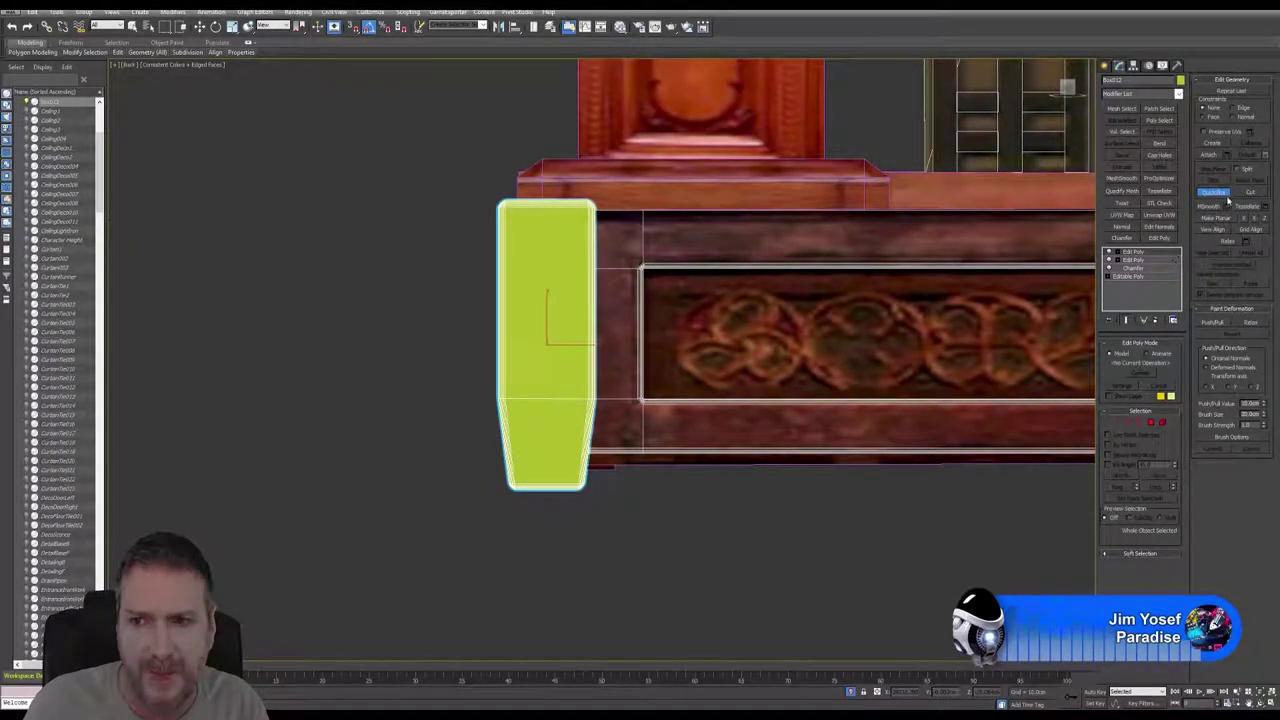
{"action": "left_click", "coordinate": [1219, 195]}
Select the corner block's top vertices and scale them slightly inward to narrow its upper end
{"action": "left_click", "coordinate": [1115, 423]}
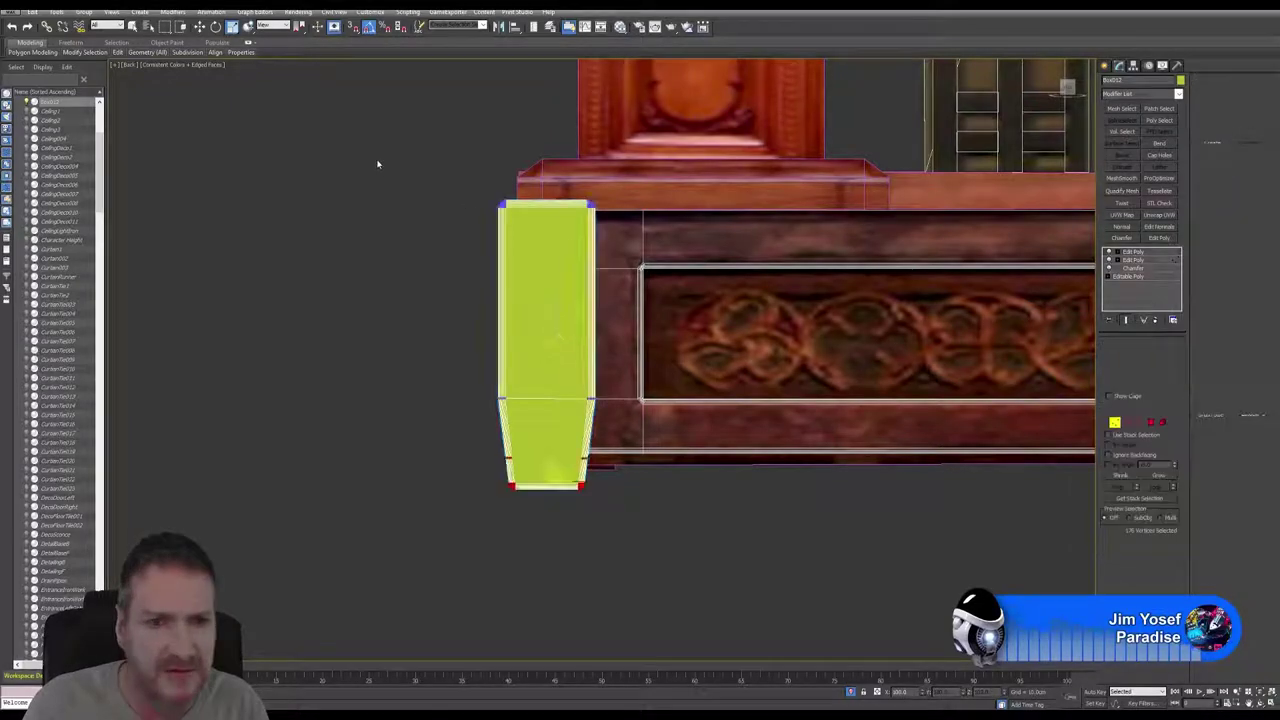
{"action": "left_click_drag", "start_coordinate": [386, 157], "coordinate": [760, 276]}
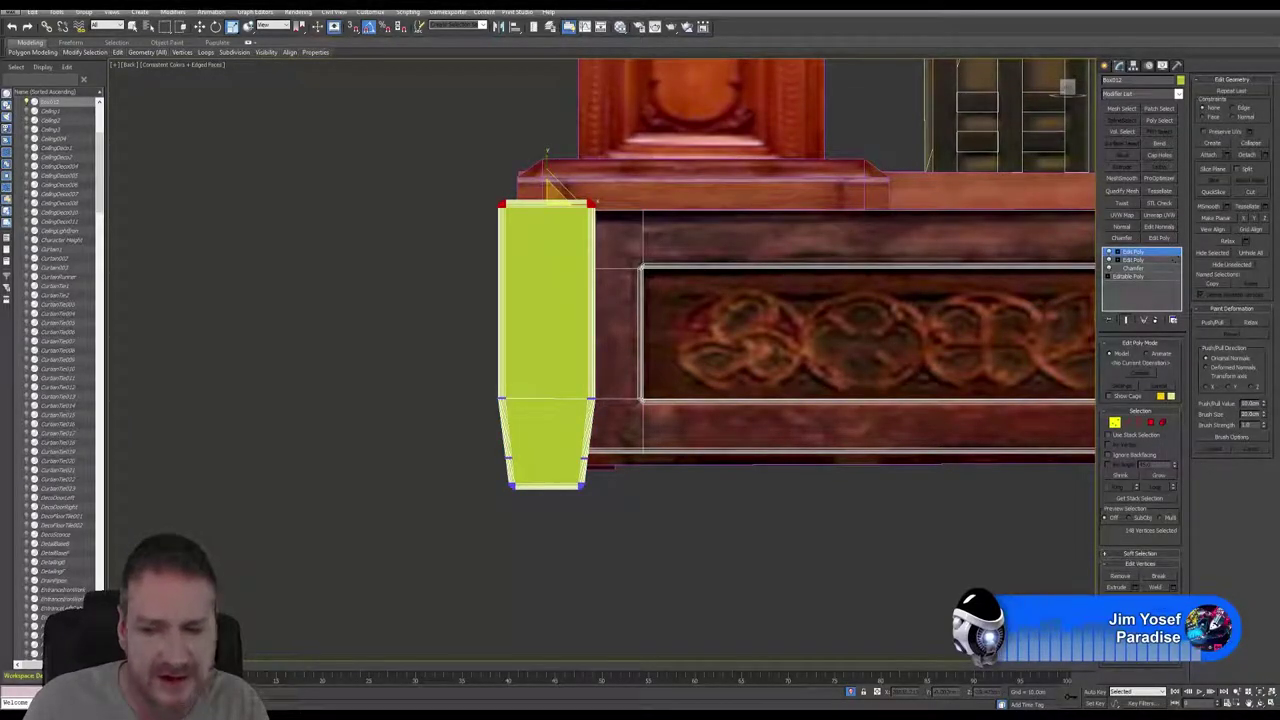
{"action": "left_click", "coordinate": [1265, 704]}
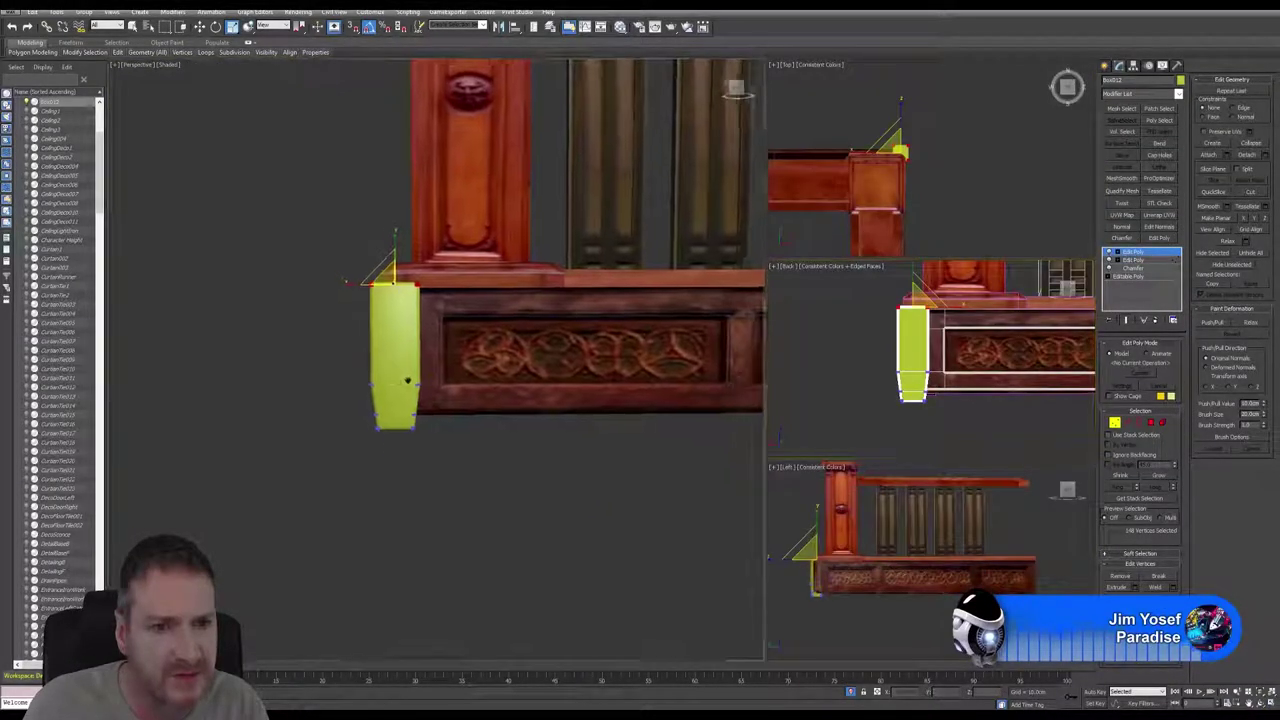
{"action": "left_click", "coordinate": [1258, 704]}
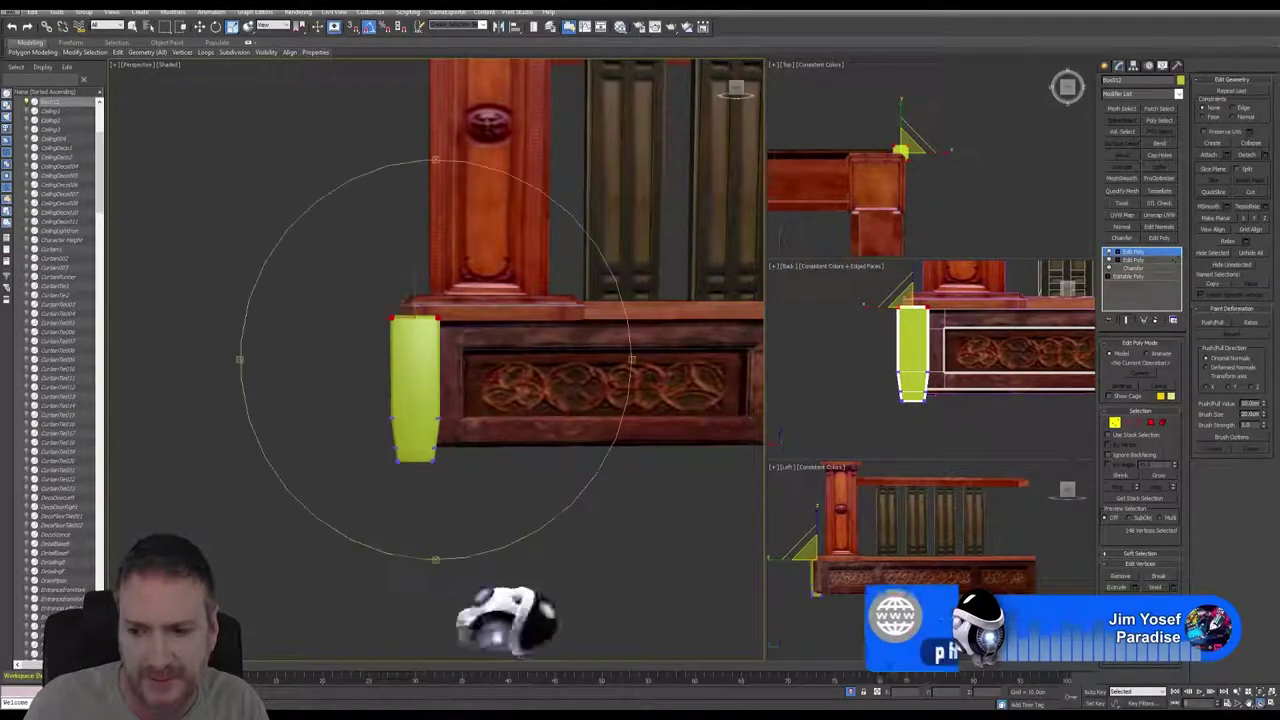
{"action": "left_click_drag", "start_coordinate": [479, 405], "coordinate": [448, 344]}
{"action": "middle_click_drag", "start_coordinate": [447, 345], "coordinate": [363, 278], "text": "alt"}
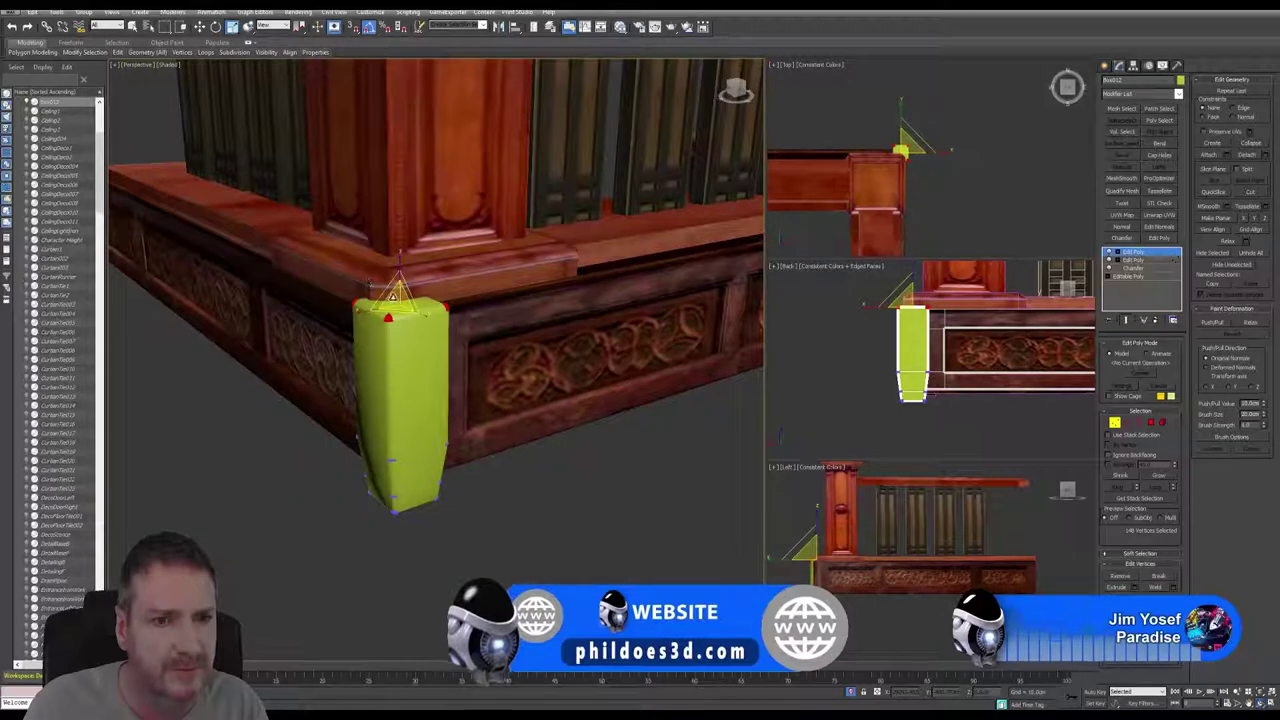
{"action": "left_click_drag", "start_coordinate": [399, 297], "coordinate": [399, 307]}
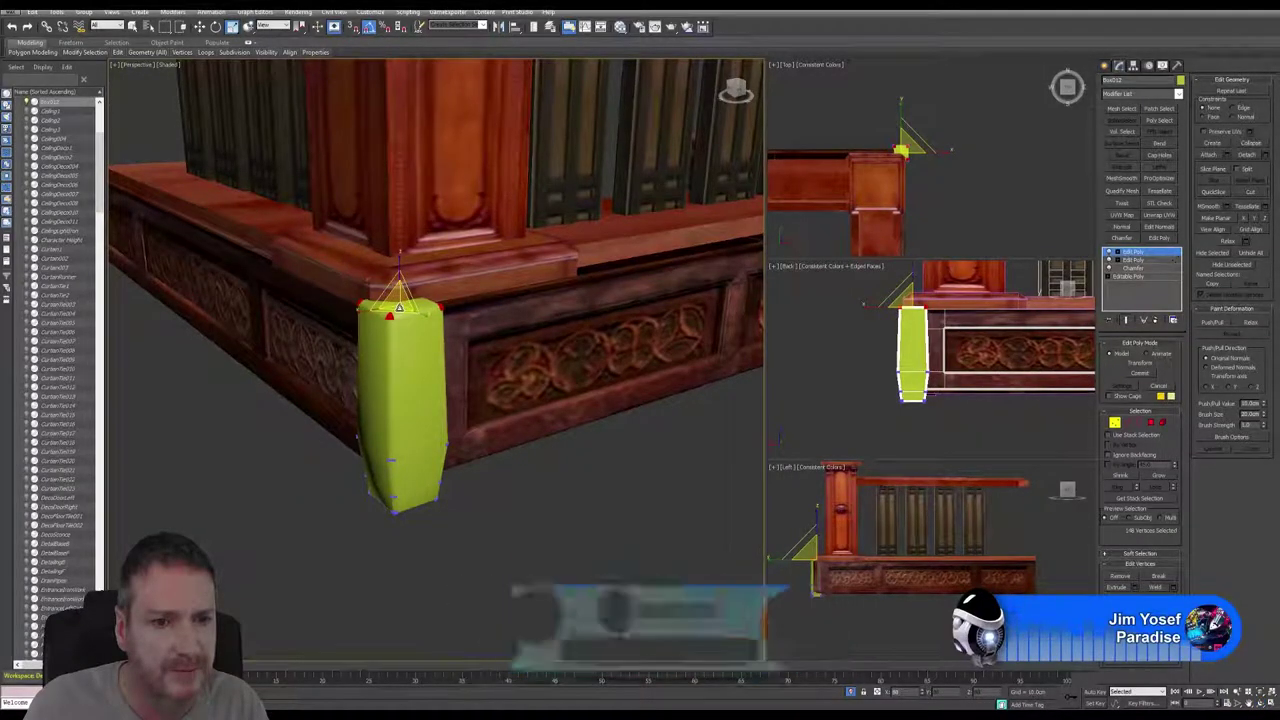
{"action": "middle_click_drag", "start_coordinate": [399, 306], "coordinate": [399, 306], "text": "alt"}
{"action": "middle_click_drag", "start_coordinate": [498, 373], "coordinate": [447, 344], "text": "alt"}
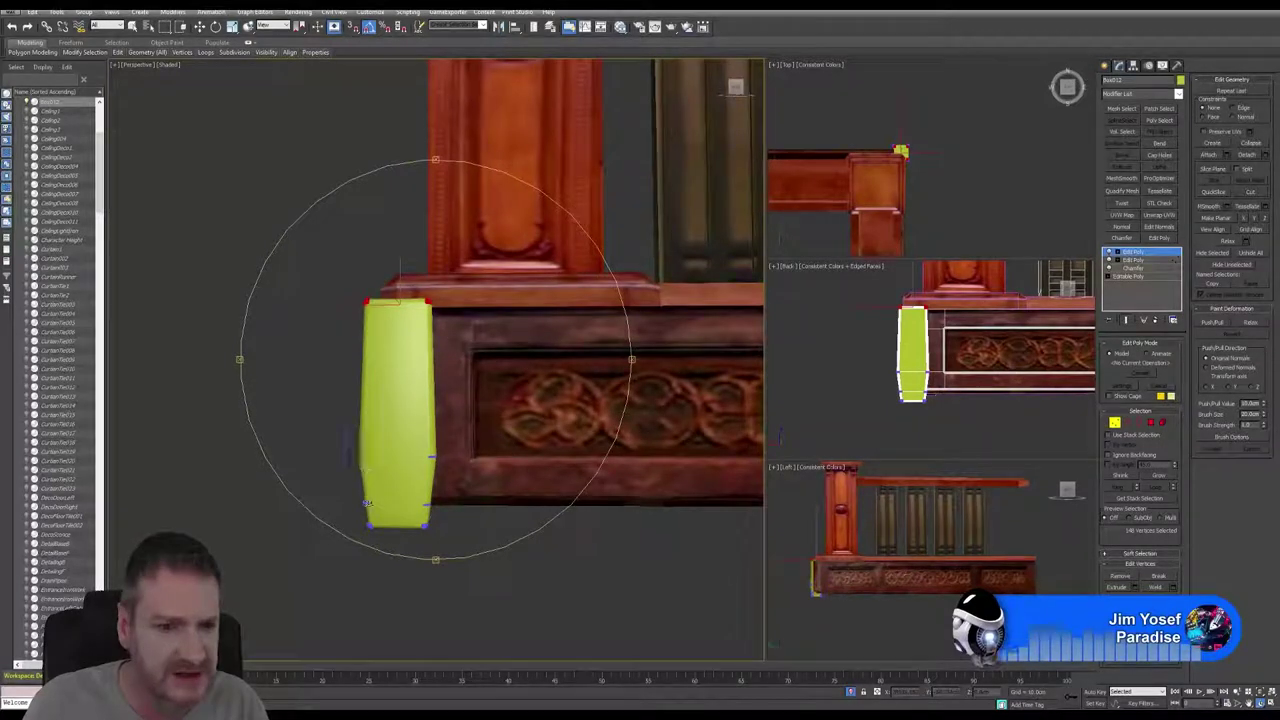
{"action": "left_click", "coordinate": [1114, 423]}
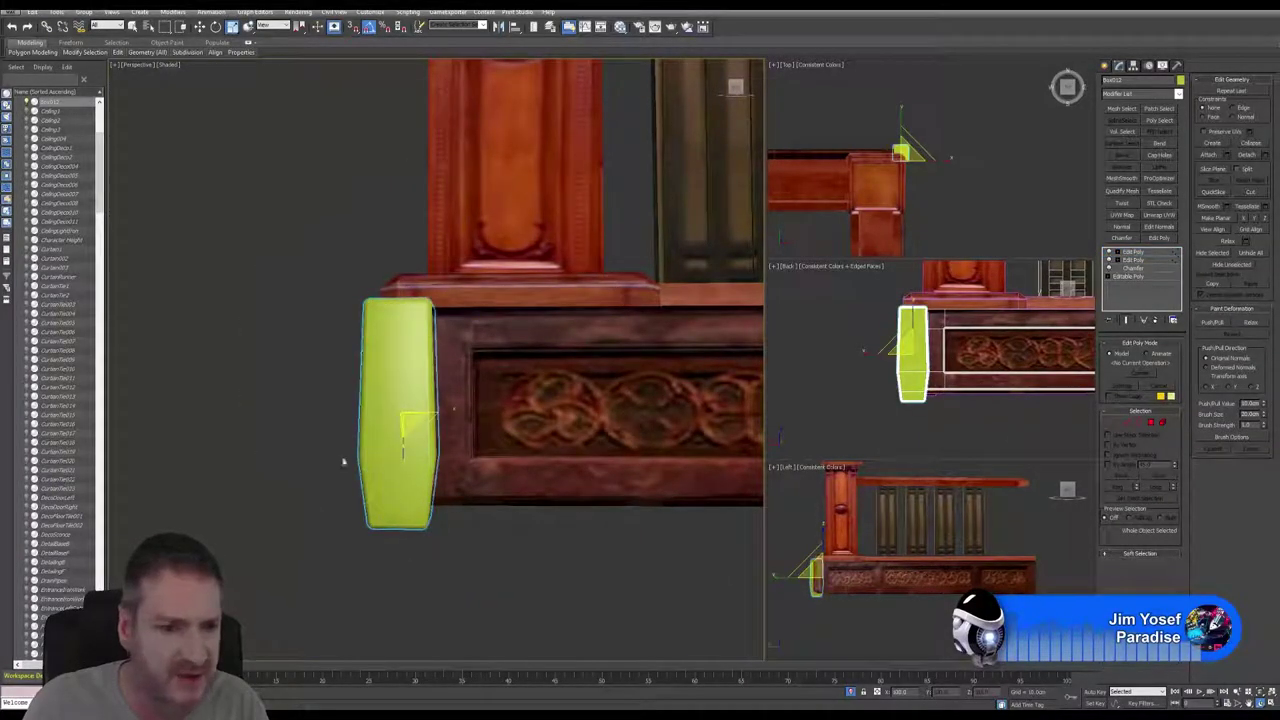
Turn off edged faces in the Back viewport
{"action": "left_click", "coordinate": [863, 268]}
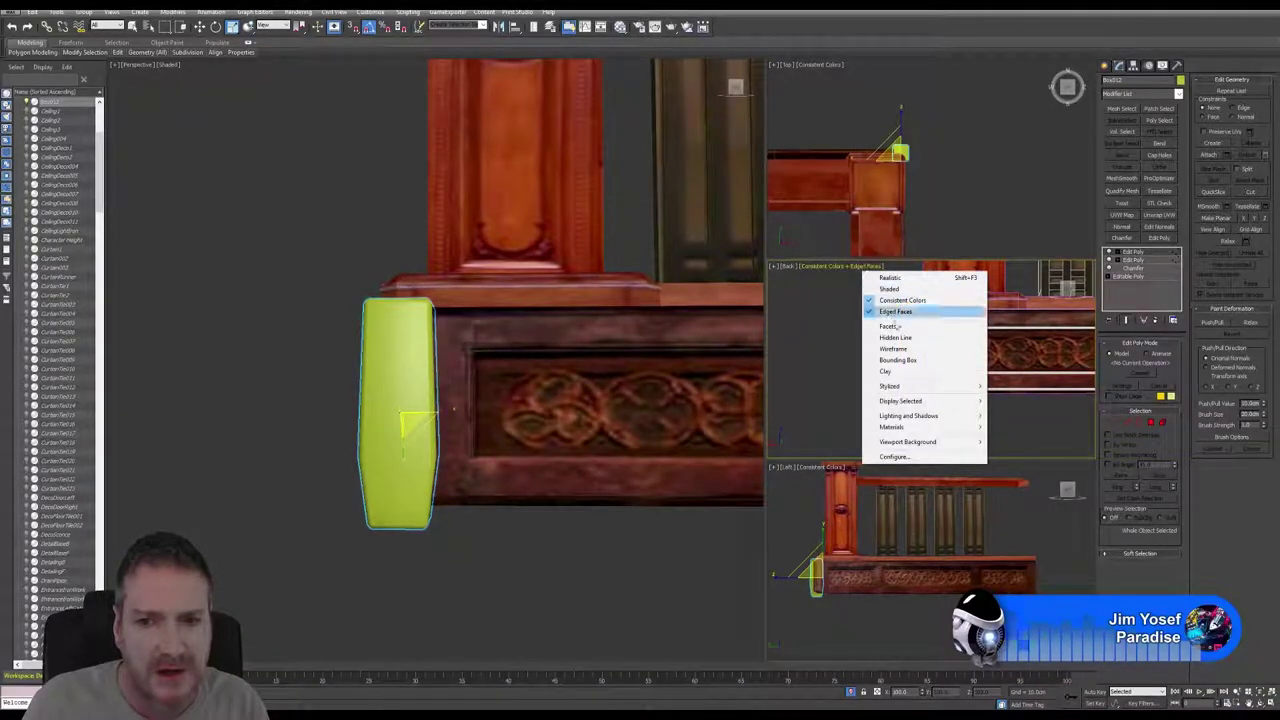
{"action": "left_click", "coordinate": [887, 313]}
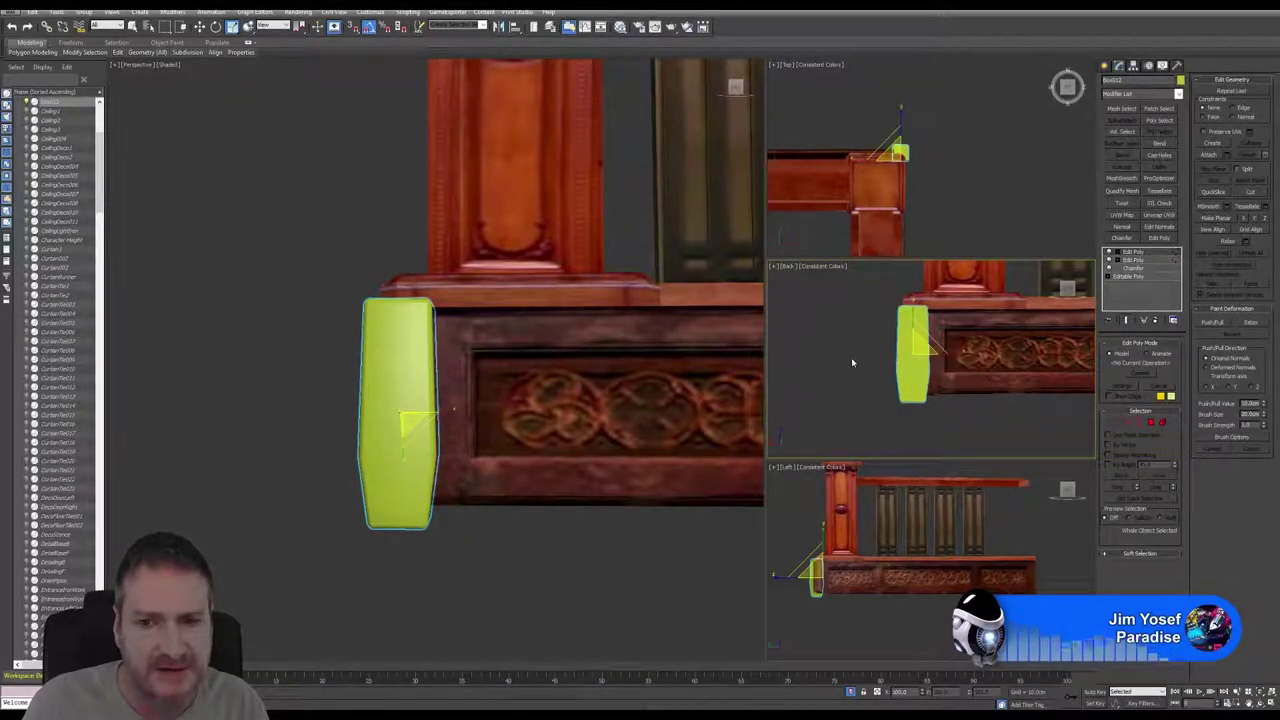
{"action": "middle_click_drag", "start_coordinate": [369, 267], "coordinate": [357, 297]}
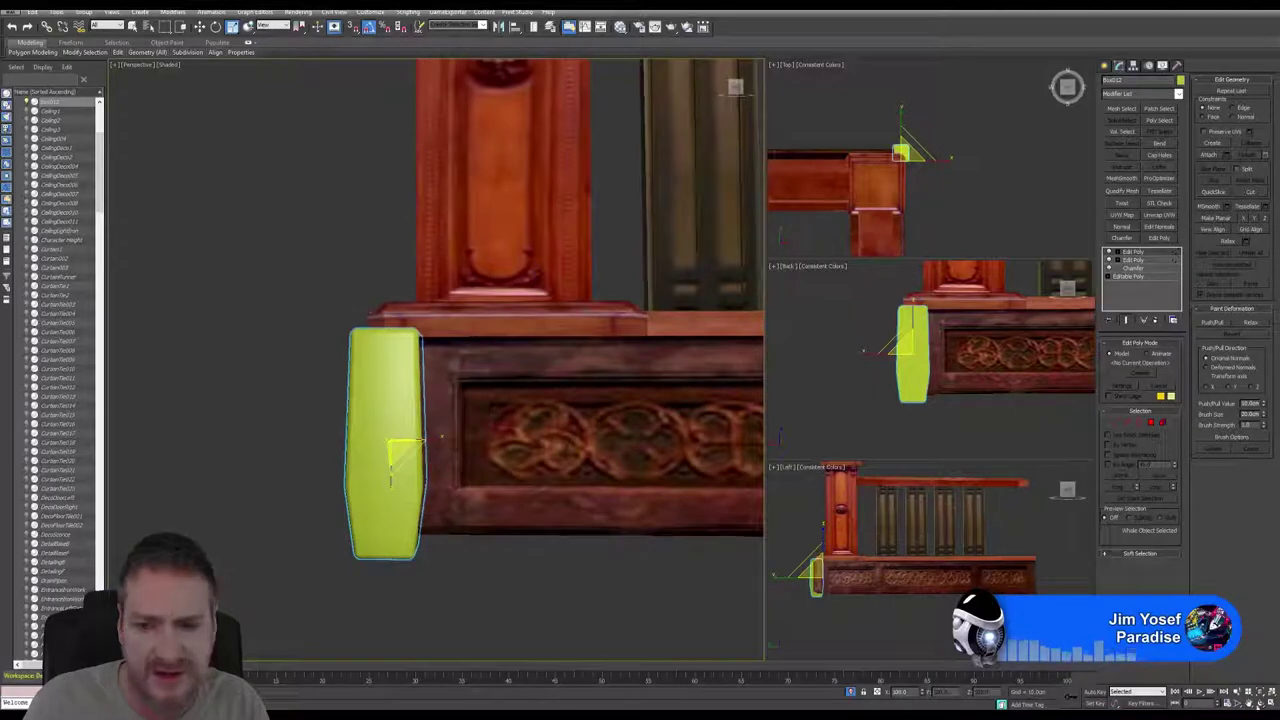
{"action": "key", "text": "ctrl+r"}
{"action": "mouse_move", "coordinate": [383, 316]}
{"action": "left_mouse_down"}
{"action": "mouse_move", "coordinate": [415, 341]}
{"action": "mouse_move", "coordinate": [366, 328]}
{"action": "left_mouse_up"}
{"action": "scroll", "coordinate": [380, 343], "scroll_direction": "down", "scroll_amount": 4}
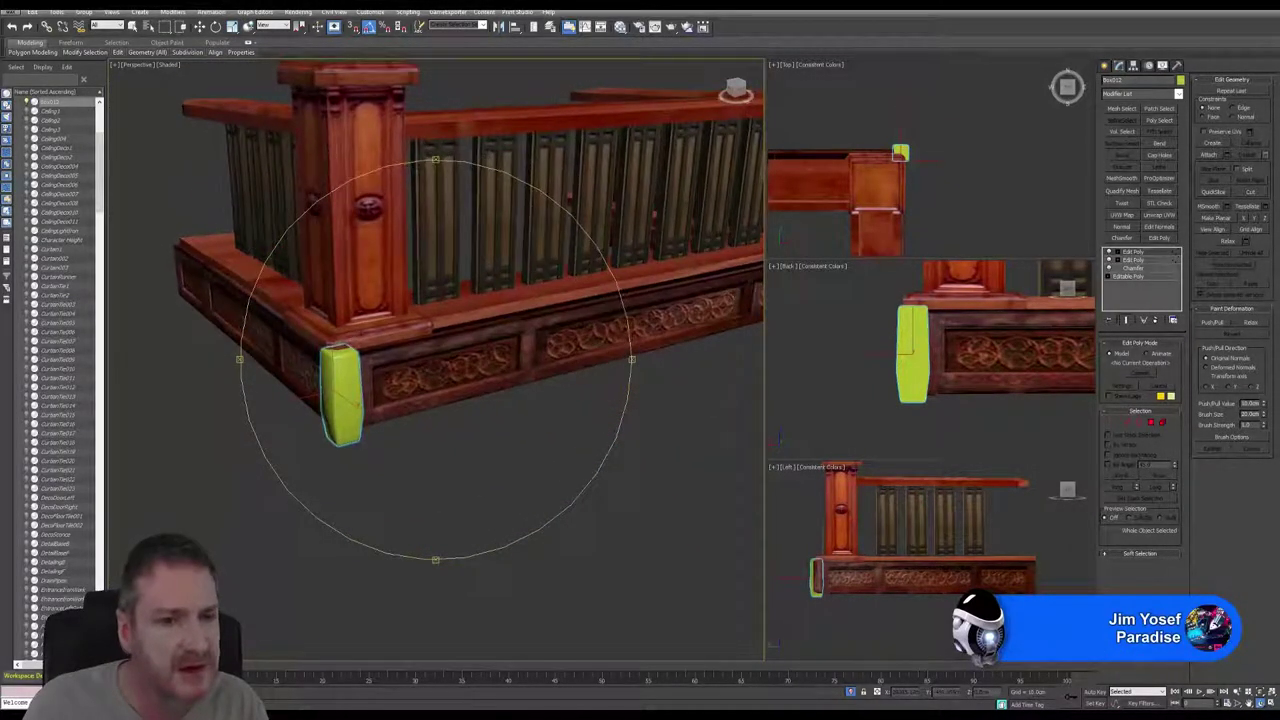
Rename the corner block object as WoodEnd
{"action": "left_click", "coordinate": [13, 12]}
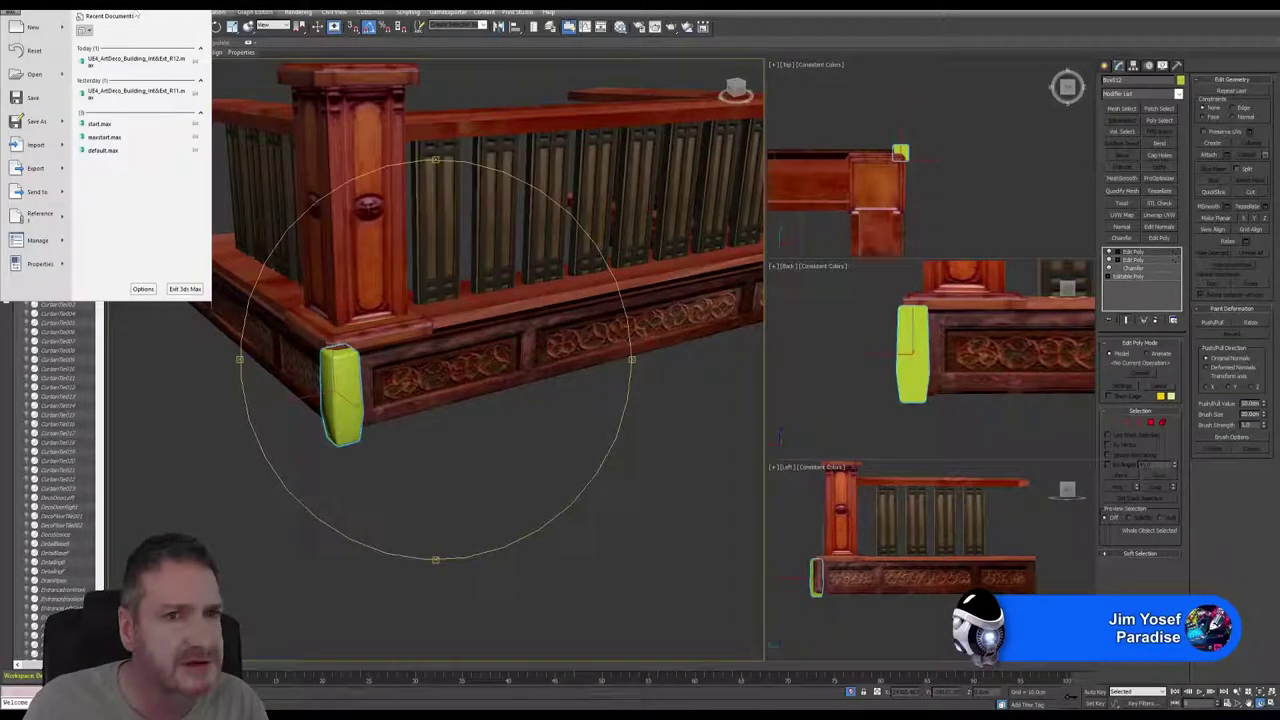
{"action": "left_click", "coordinate": [878, 33]}
{"action": "left_click_drag", "start_coordinate": [1136, 81], "coordinate": [1077, 78]}
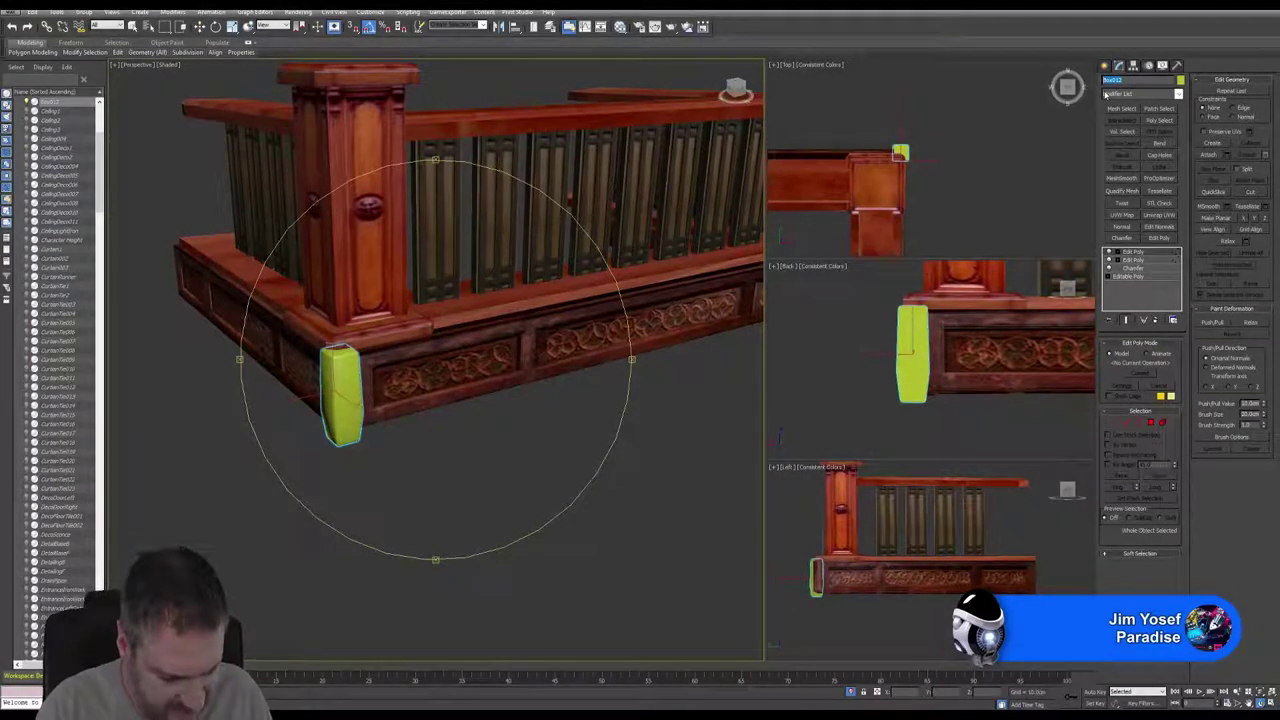
{"action": "type", "text": "WoodCol"}
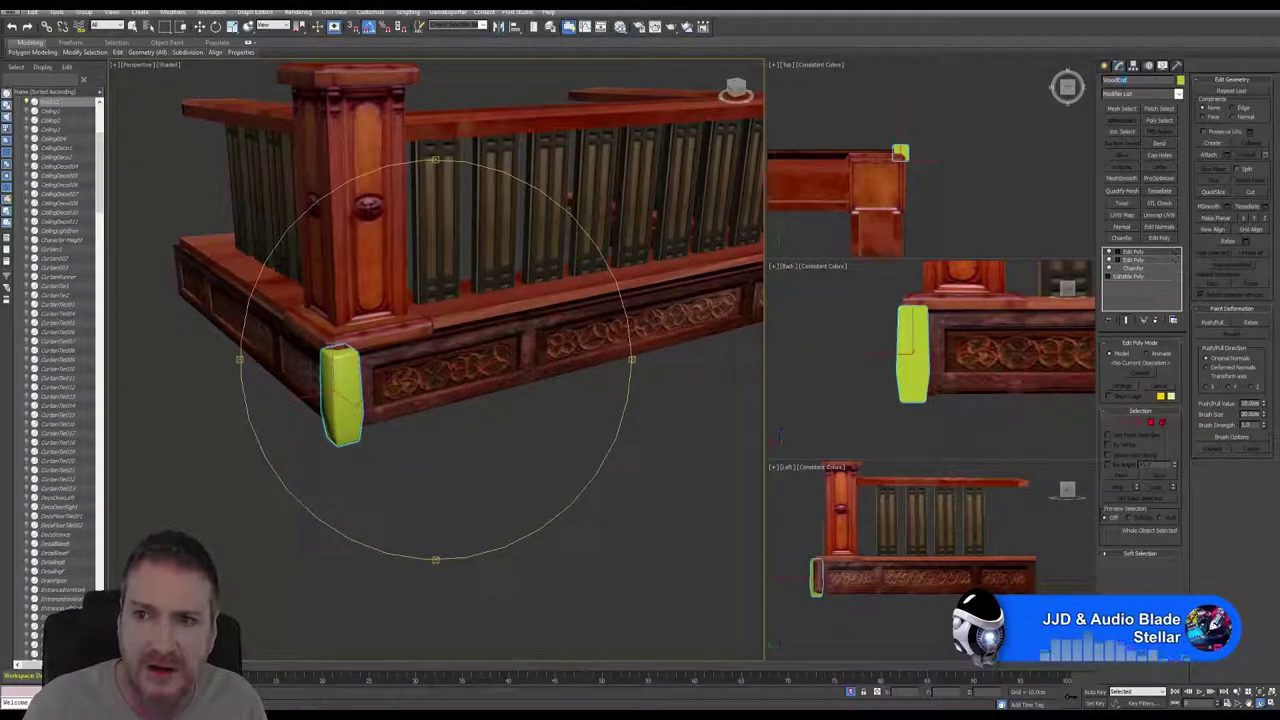
{"action": "left_click_drag", "start_coordinate": [1136, 81], "coordinate": [1094, 82]}
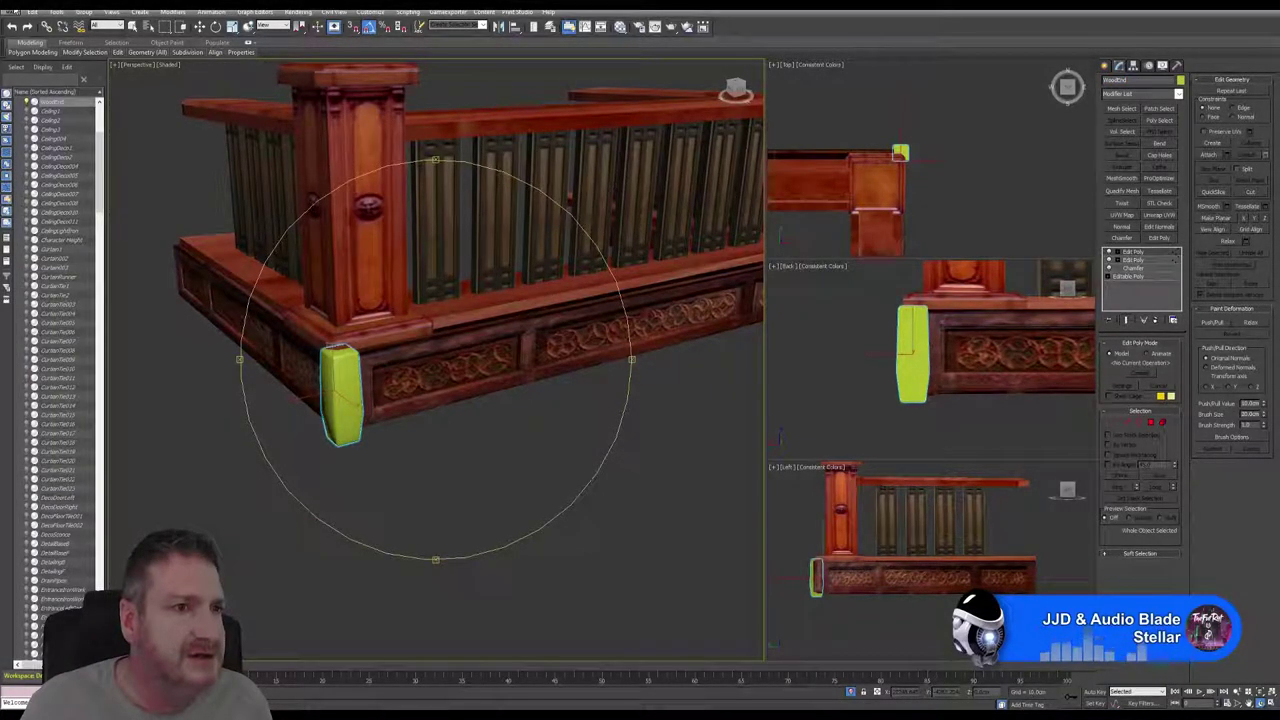
Start exporting only the selected corner post and create a WoodEnd folder inside the ArtDeco Building Exports folder
{"action": "left_click", "coordinate": [14, 14]}
{"action": "mouse_move", "coordinate": [50, 170]}
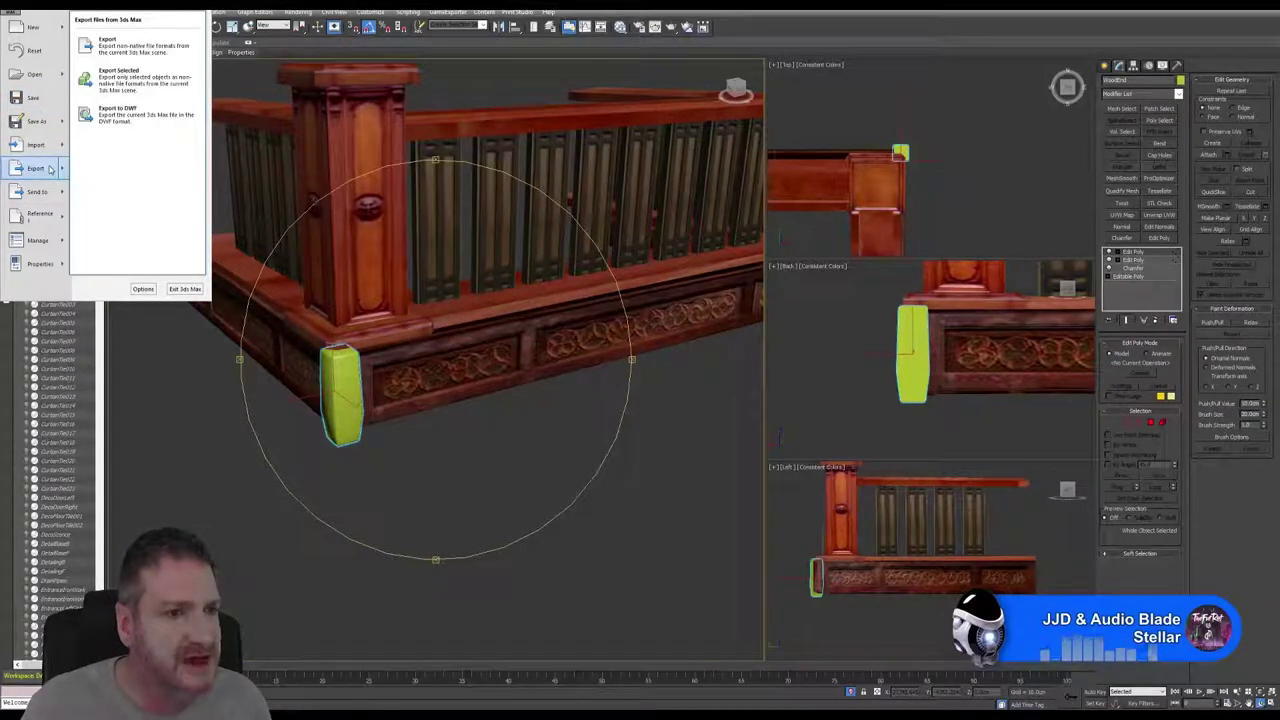
{"action": "left_click", "coordinate": [125, 85]}
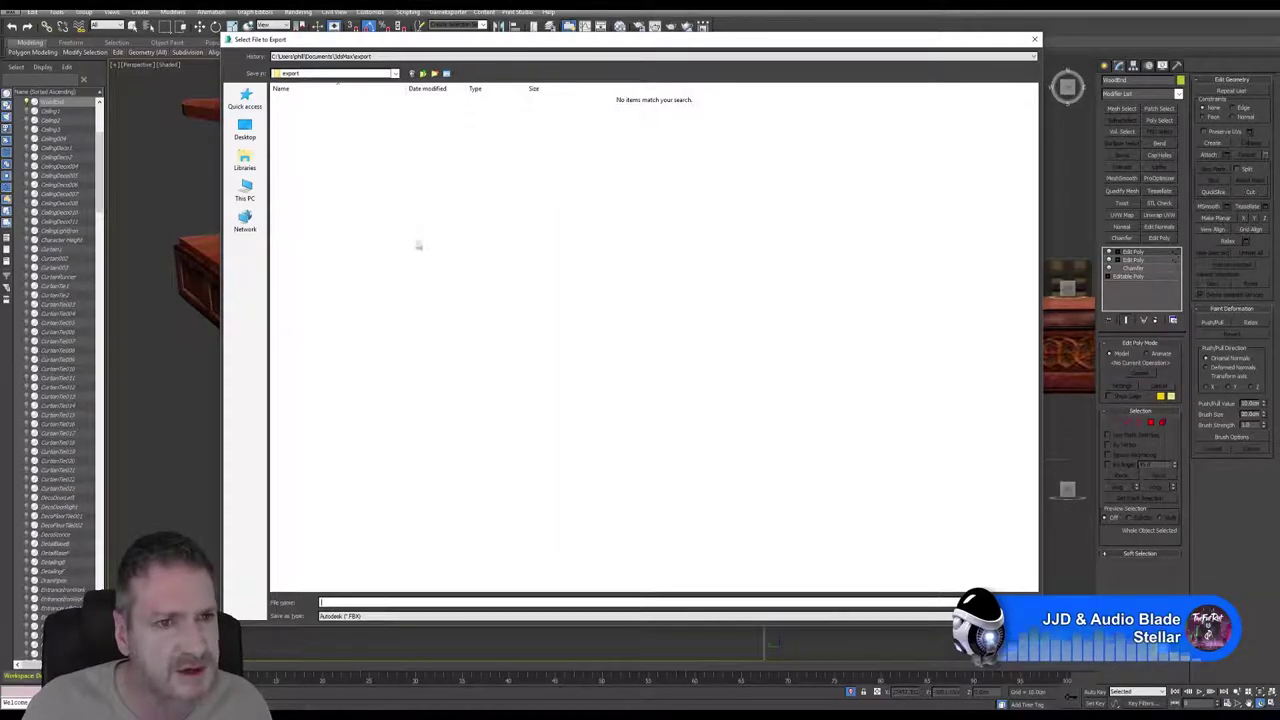
{"action": "left_click", "coordinate": [390, 57]}
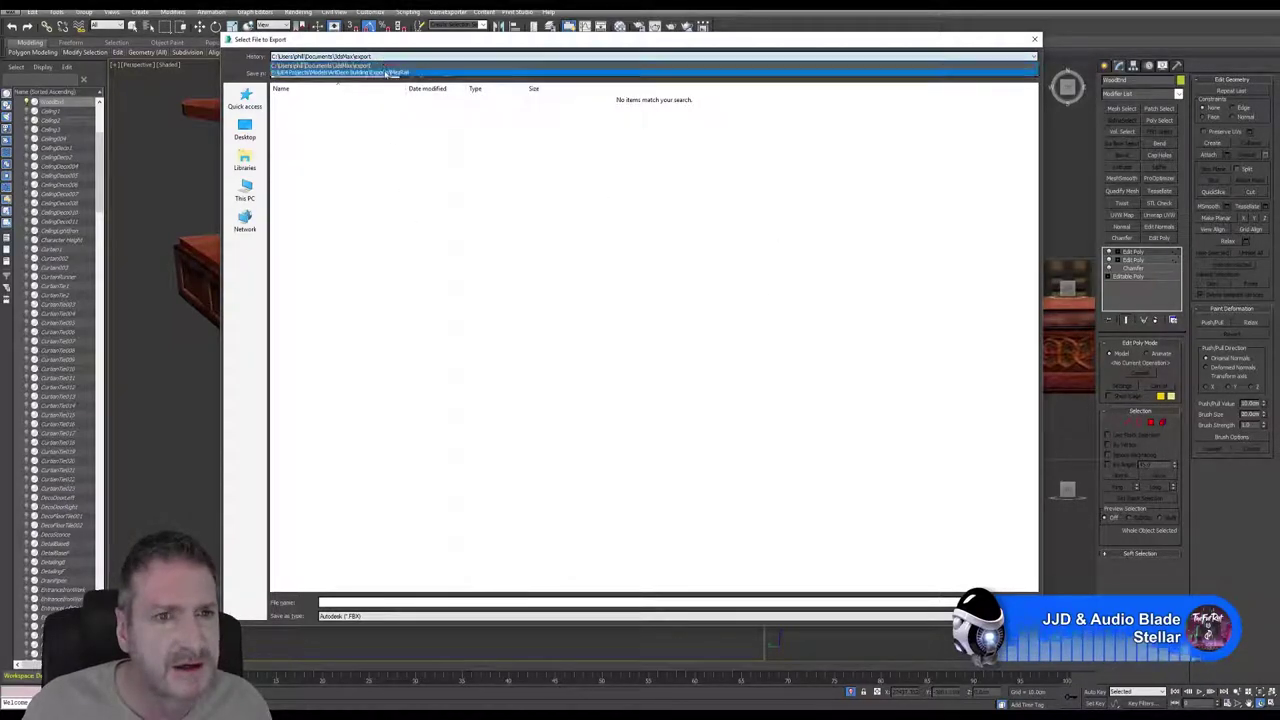
{"action": "left_click", "coordinate": [386, 75]}
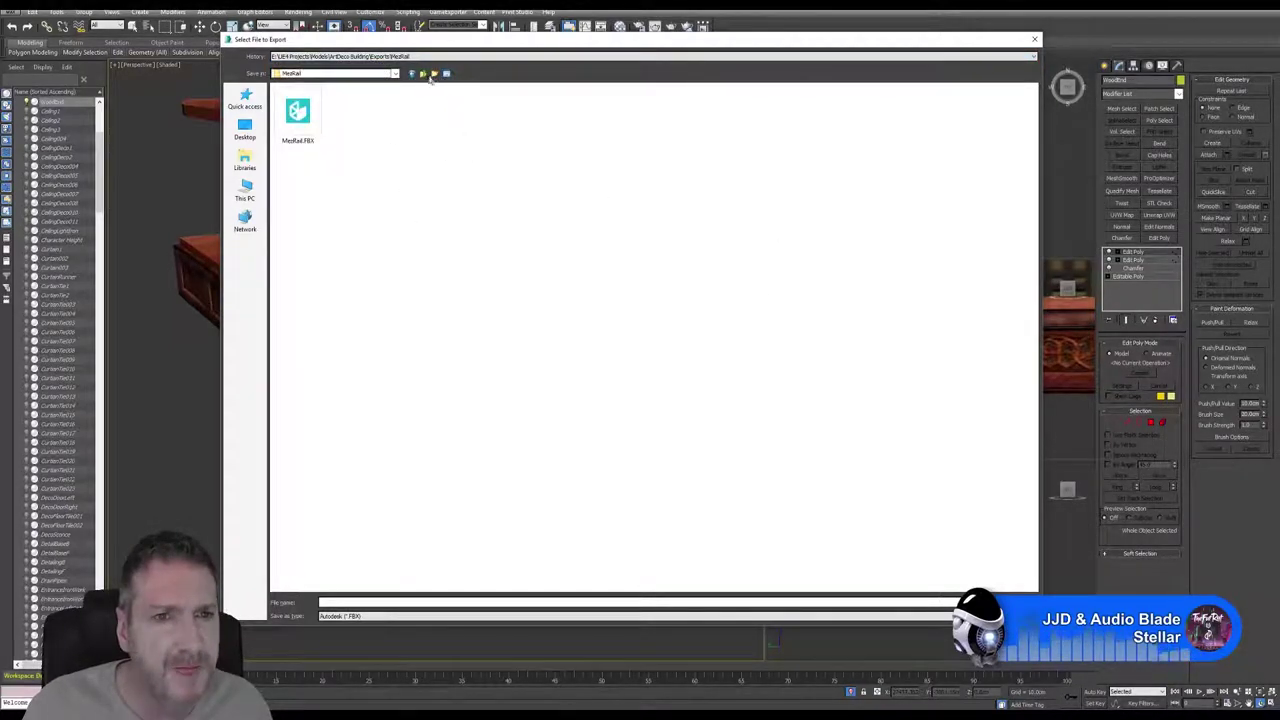
{"action": "left_click", "coordinate": [424, 75]}
{"action": "left_click", "coordinate": [434, 73]}
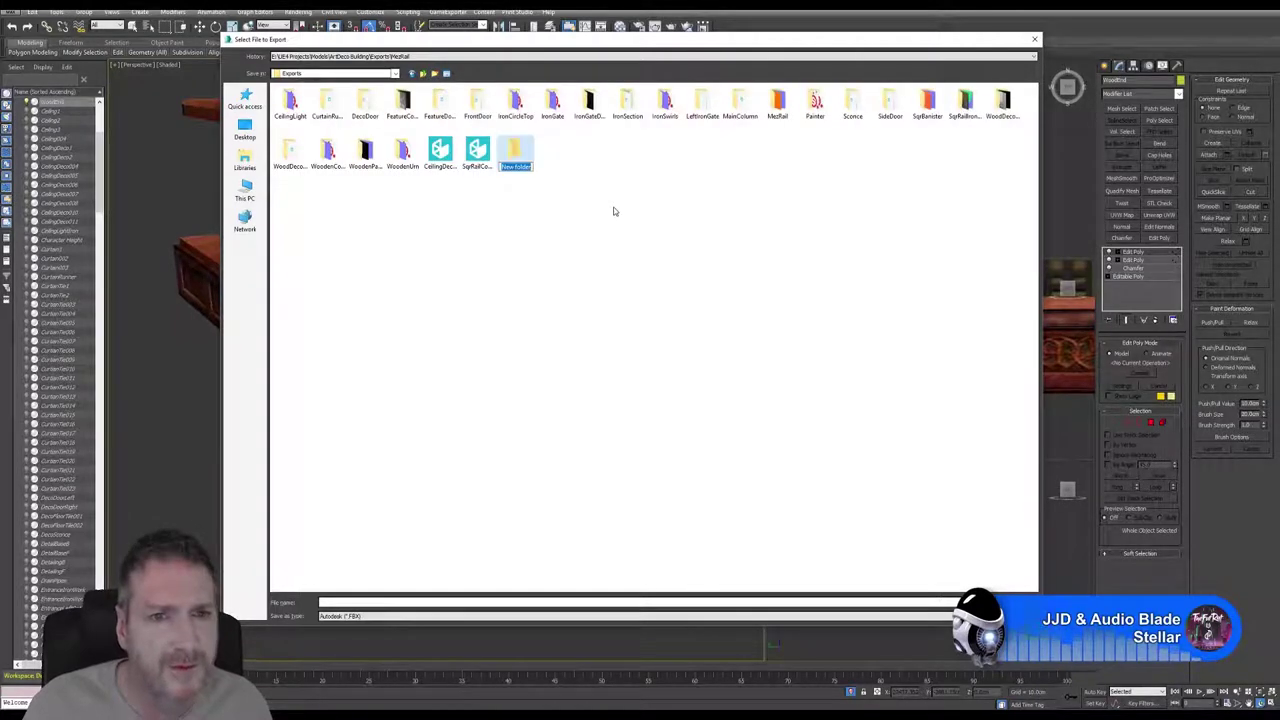
{"action": "type", "text": "WoodEnd"}
{"action": "key", "text": "Return"}
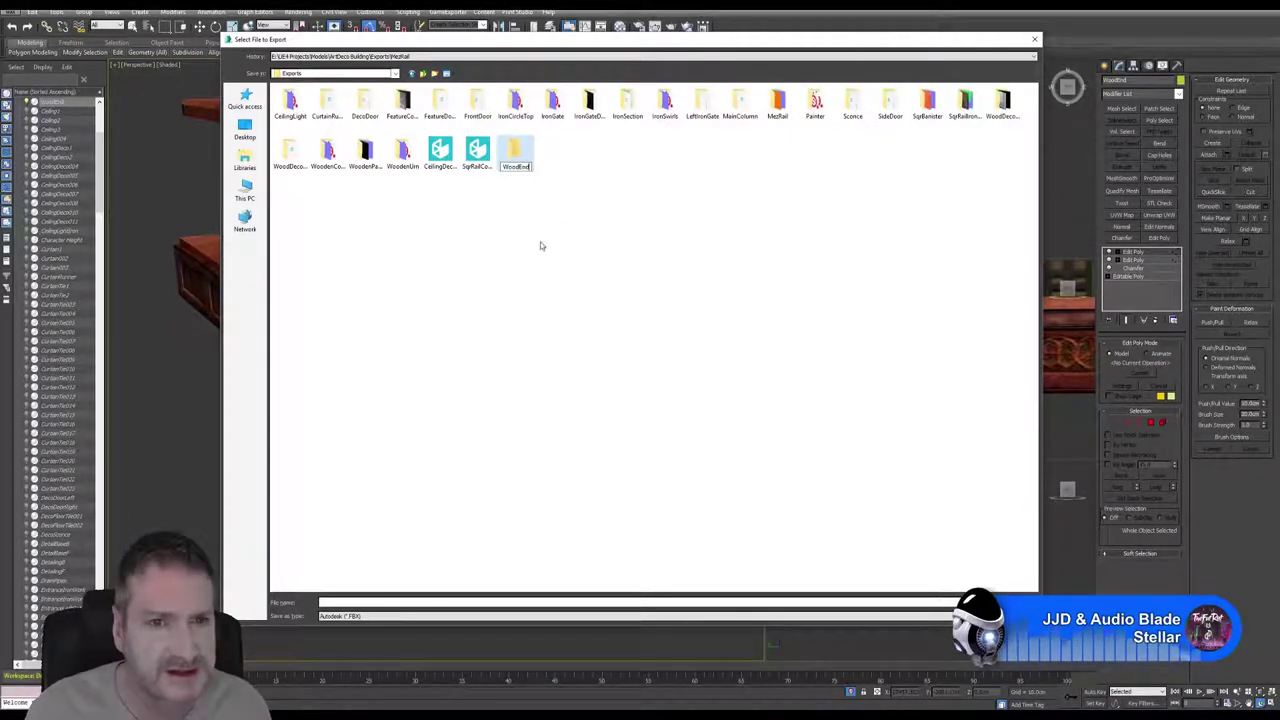
{"action": "key", "text": "Return"}
Export the post to the new folder as an FBX file named WoodEnd with the Painter To UE4 preset
{"action": "left_click", "coordinate": [348, 603]}
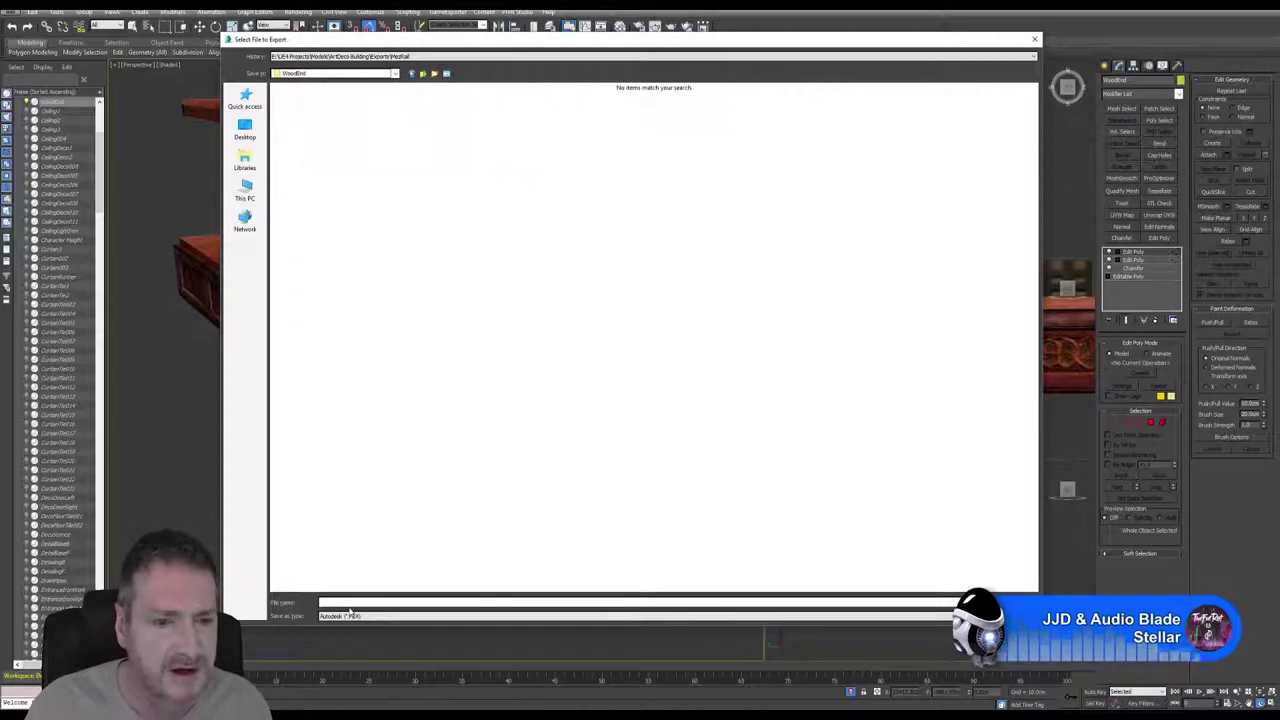
{"action": "type", "text": "WoodEnd"}
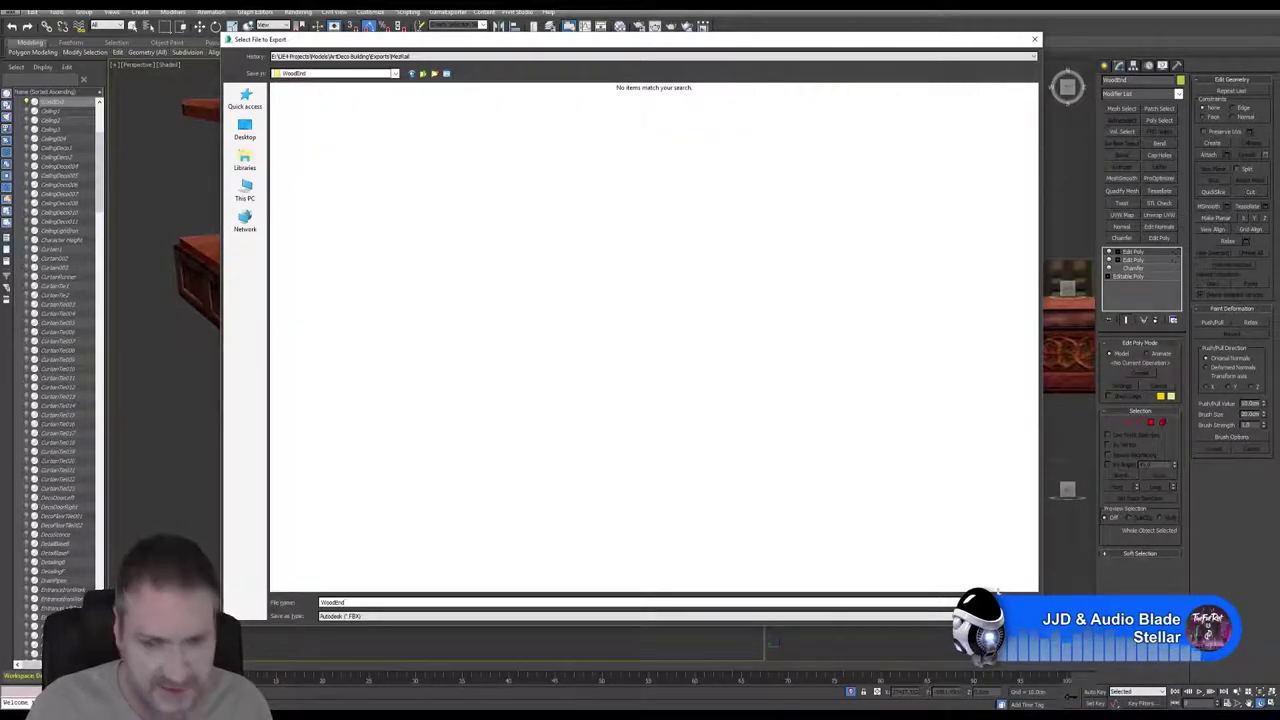
{"action": "key", "text": "Return"}
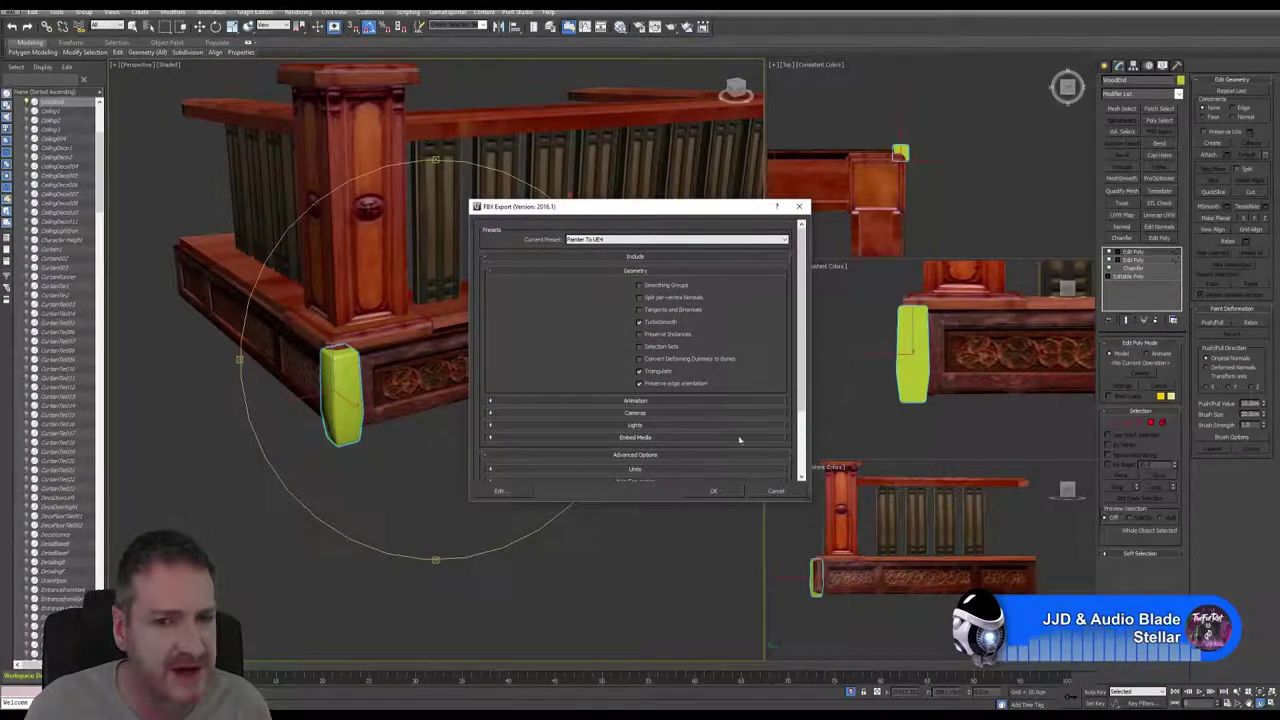
{"action": "left_click", "coordinate": [713, 491]}
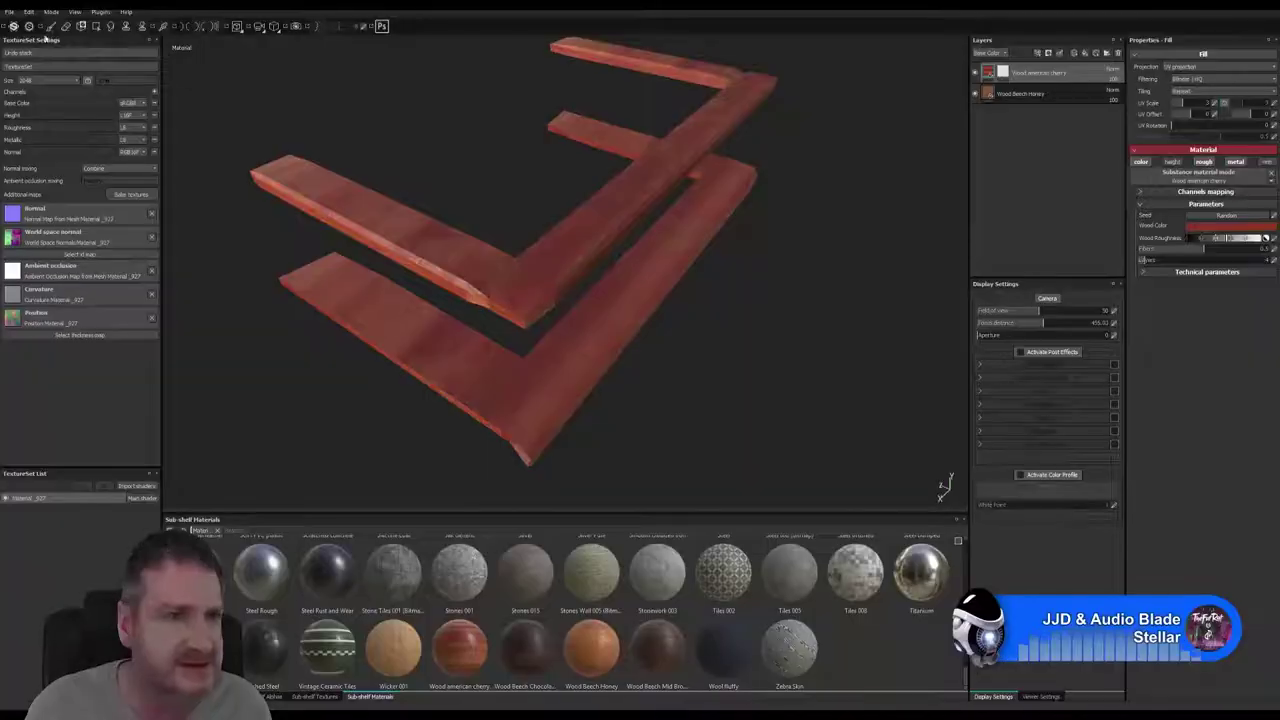
In Substance Painter, save the open railing project and load WoodEnd.FBX as the mesh of a new project
{"action": "left_click", "coordinate": [9, 11]}
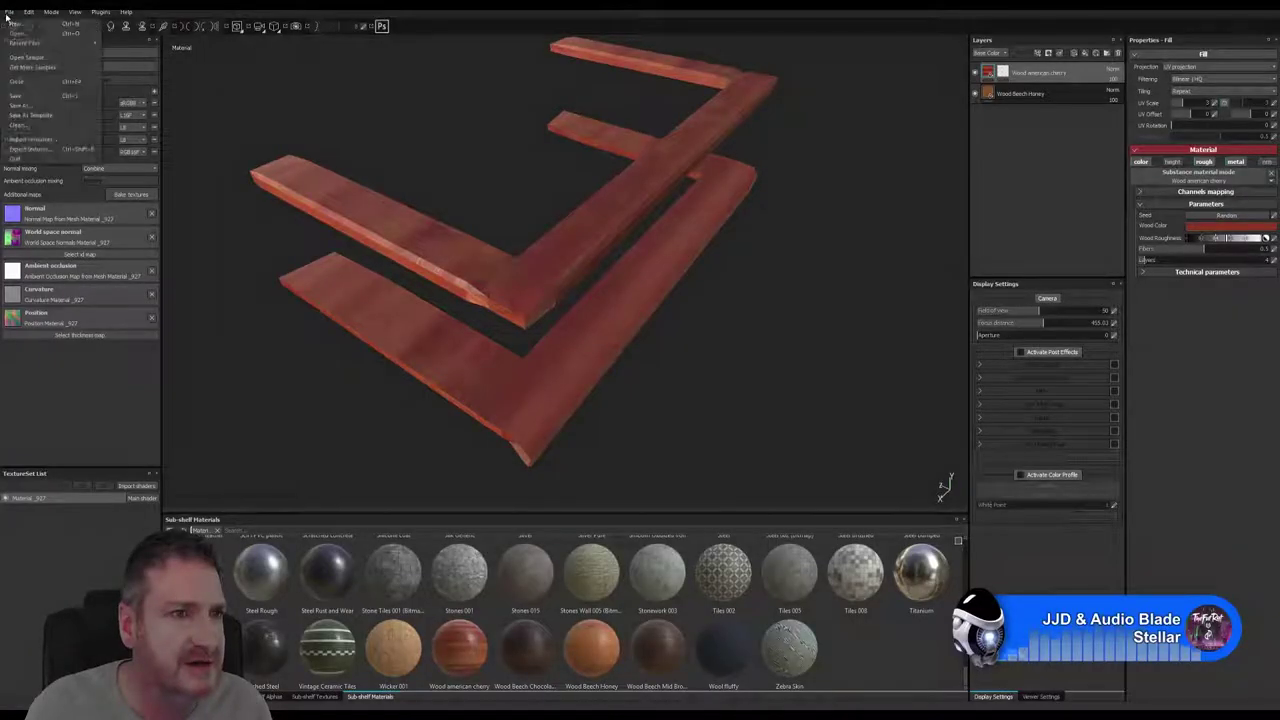
{"action": "left_click", "coordinate": [17, 97]}
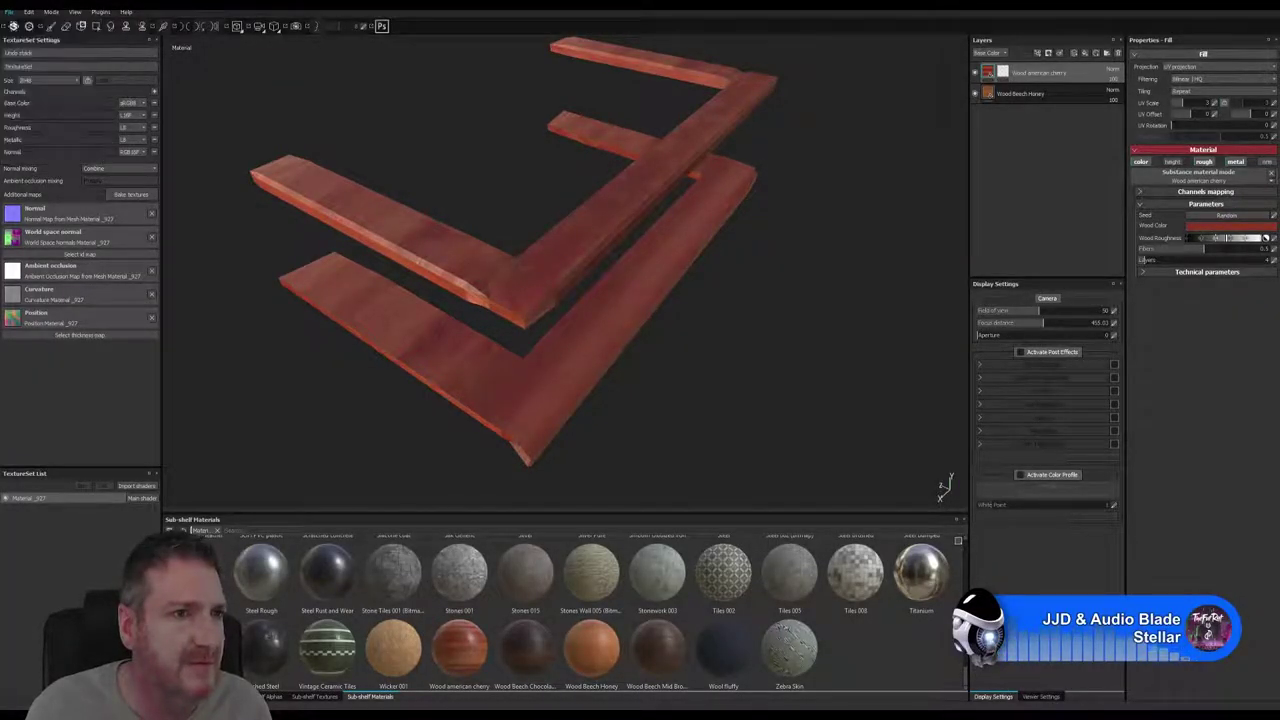
{"action": "key", "text": "ctrl+n"}
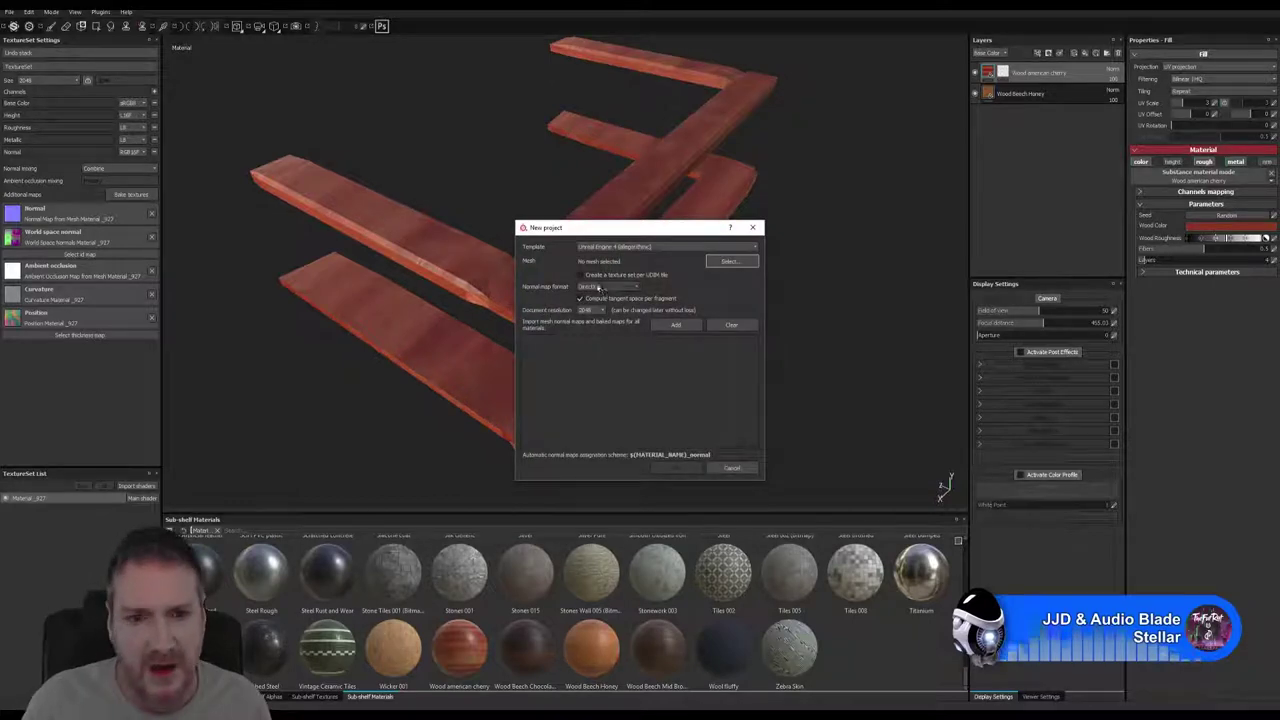
{"action": "left_click", "coordinate": [738, 263]}
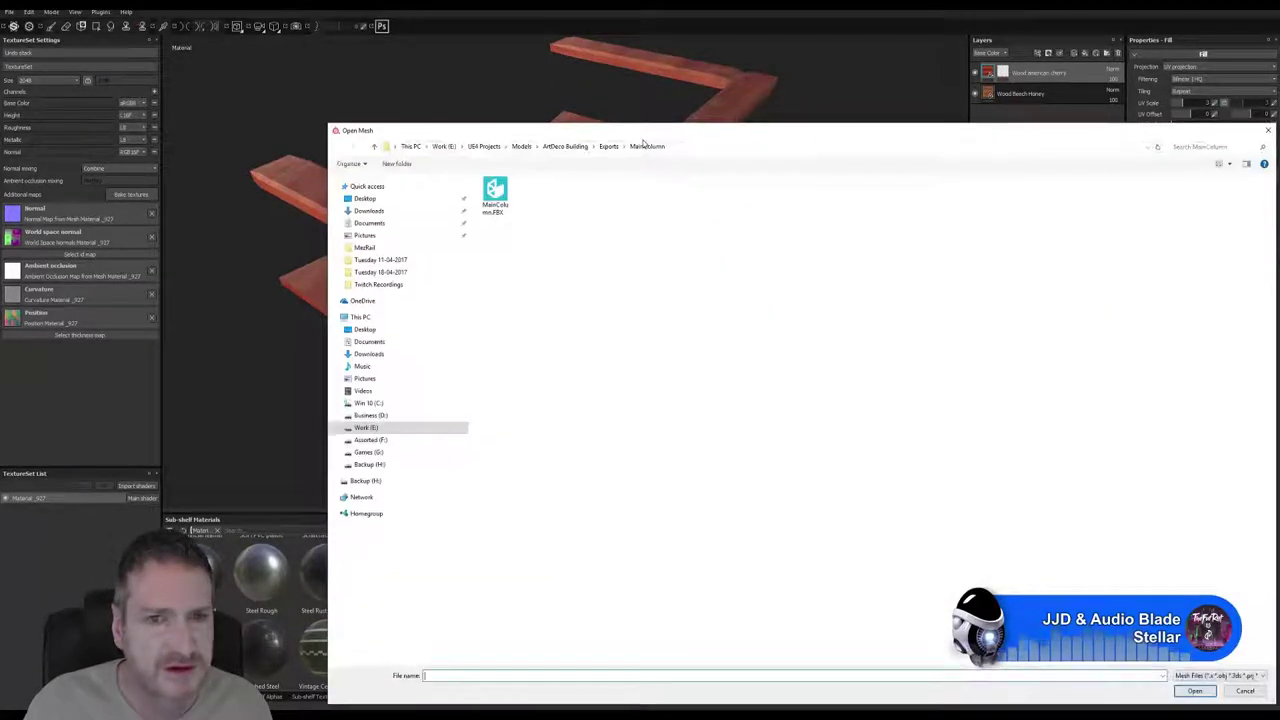
{"action": "left_click", "coordinate": [521, 110]}
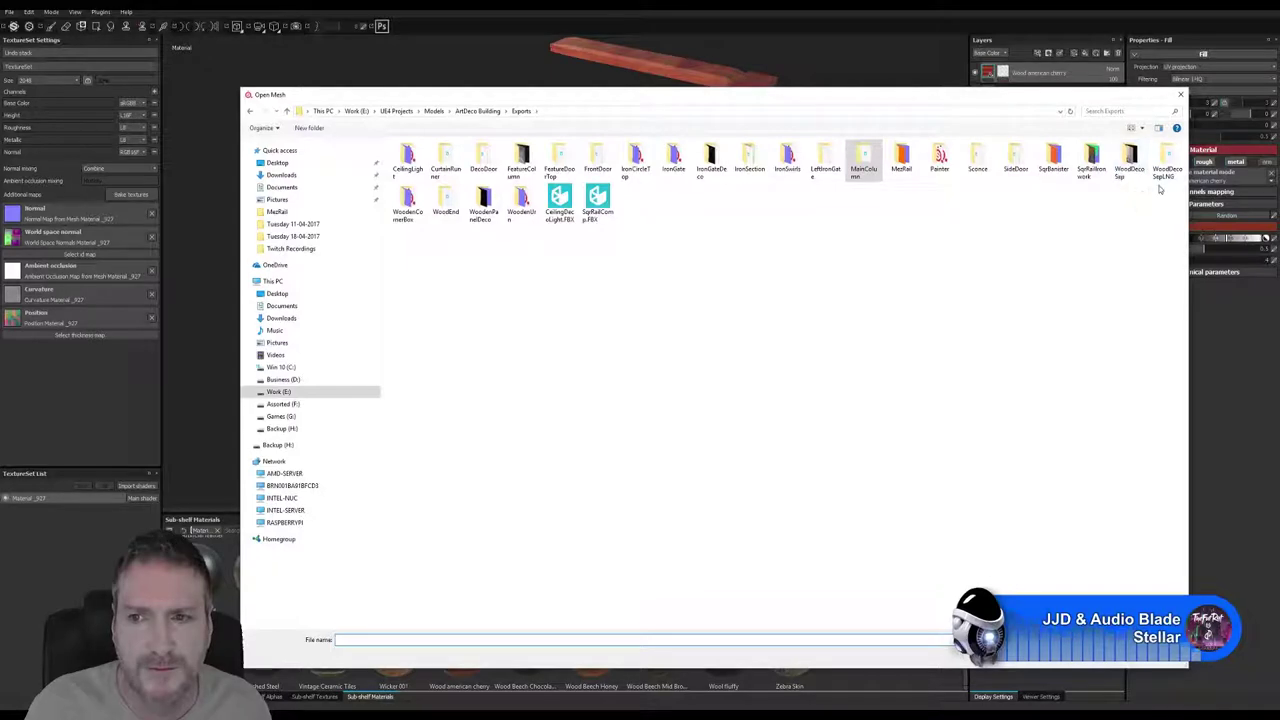
{"action": "double_click", "coordinate": [446, 200]}
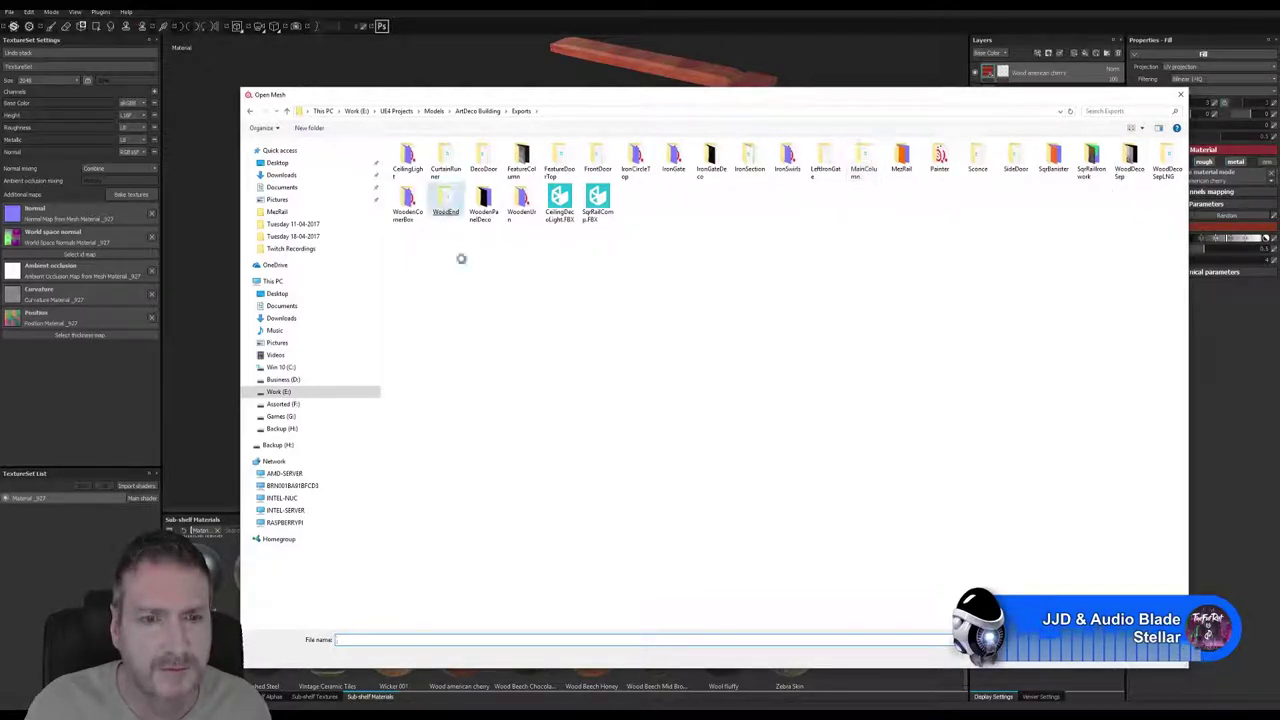
{"action": "left_click", "coordinate": [408, 160]}
{"action": "double_click", "coordinate": [410, 168]}
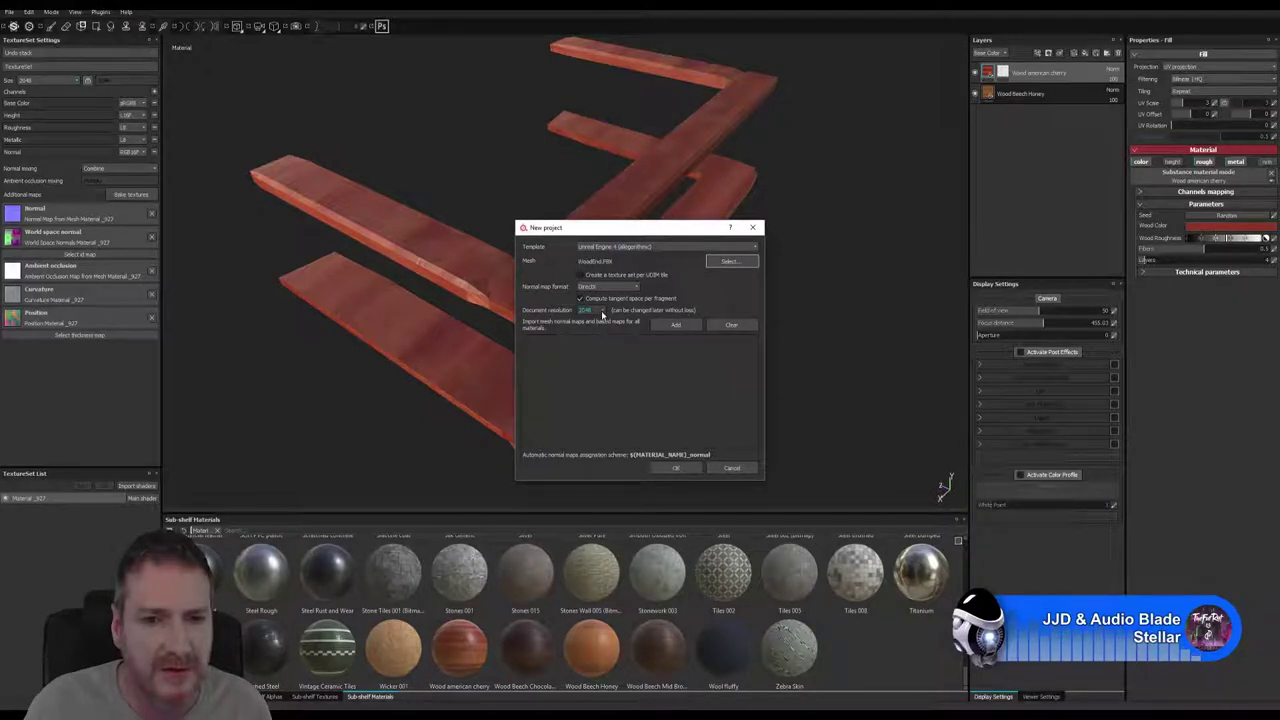
Set the new project's document resolution to 512 and create the project
{"action": "left_click", "coordinate": [600, 311]}
{"action": "left_click", "coordinate": [591, 334]}
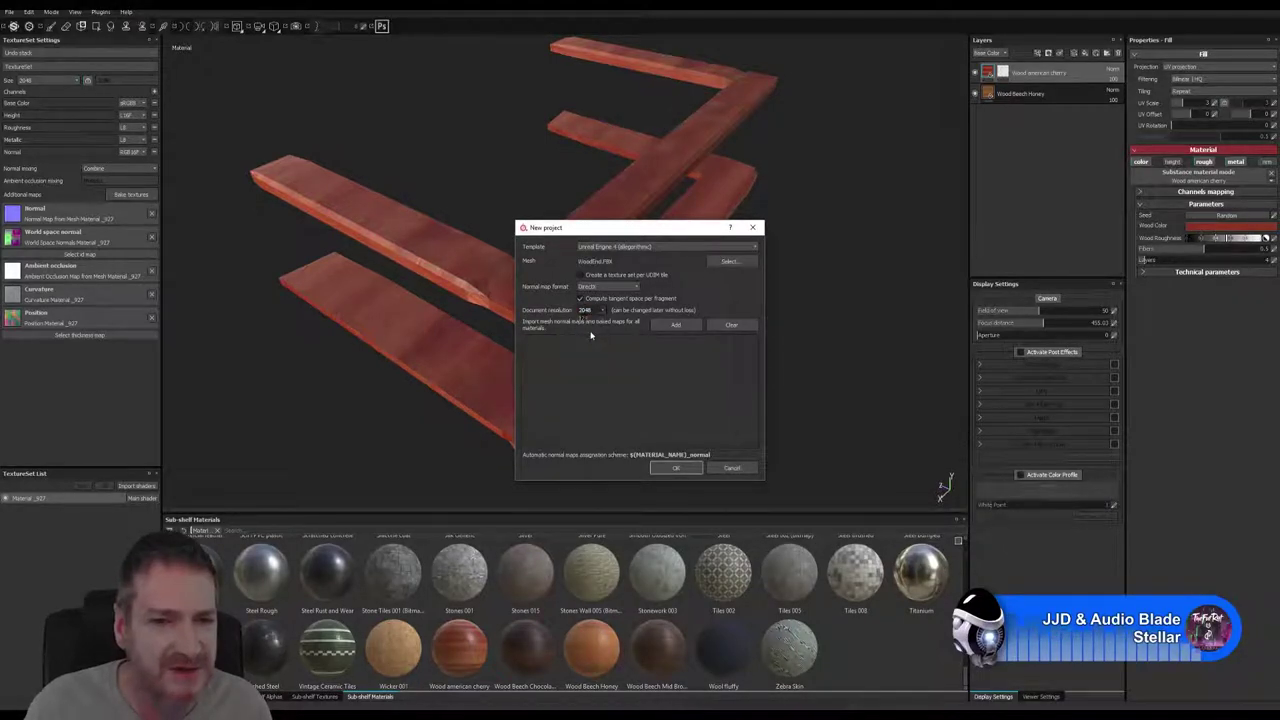
{"action": "left_click", "coordinate": [677, 468]}
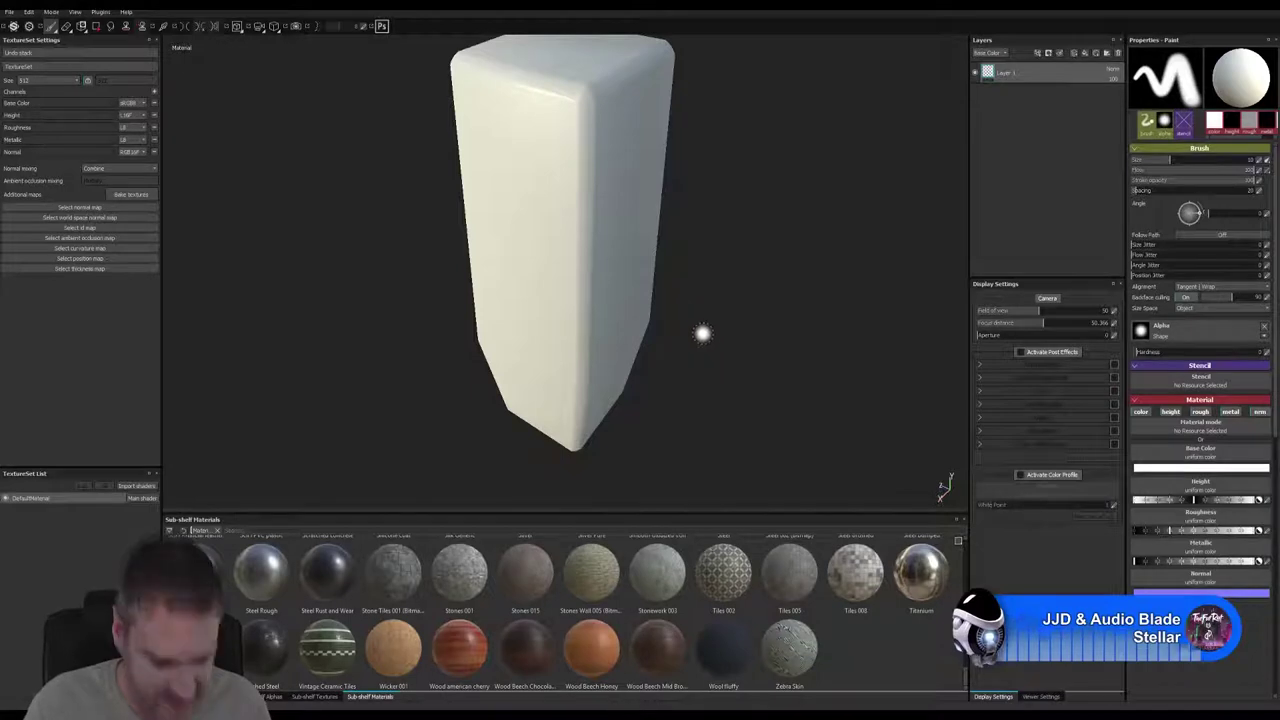
Apply the MyCherryWood_Aged smart material to the post above the empty paint layer
{"action": "left_click_drag", "start_coordinate": [689, 343], "coordinate": [650, 326], "text": "alt"}
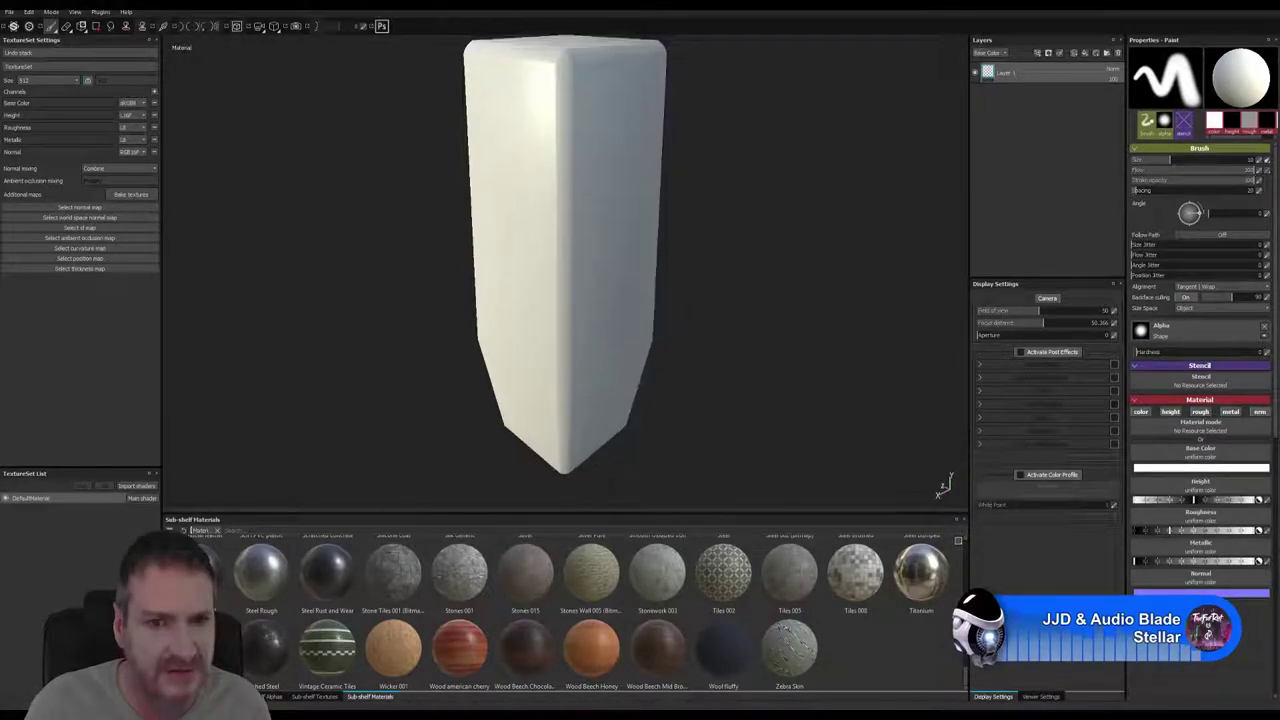
{"action": "right_click_drag", "start_coordinate": [650, 326], "coordinate": [350, 328], "text": "alt"}
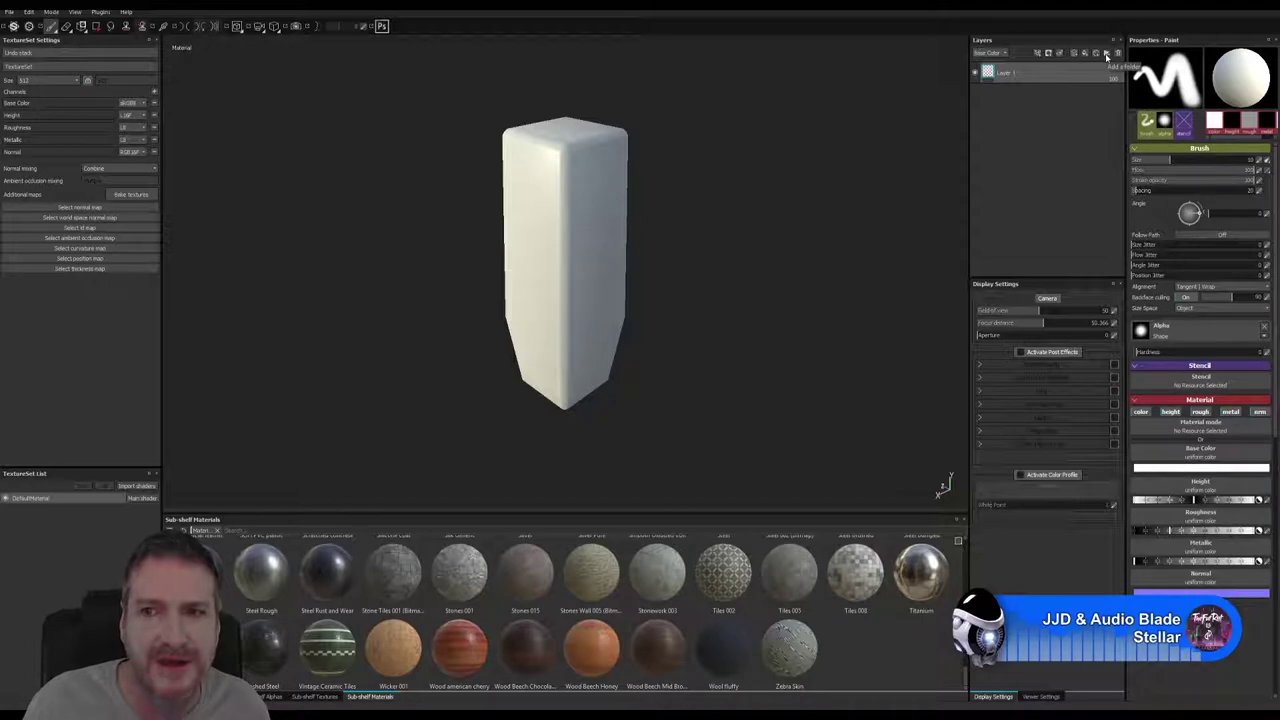
{"action": "right_click", "coordinate": [1041, 75]}
{"action": "left_click", "coordinate": [1005, 115]}
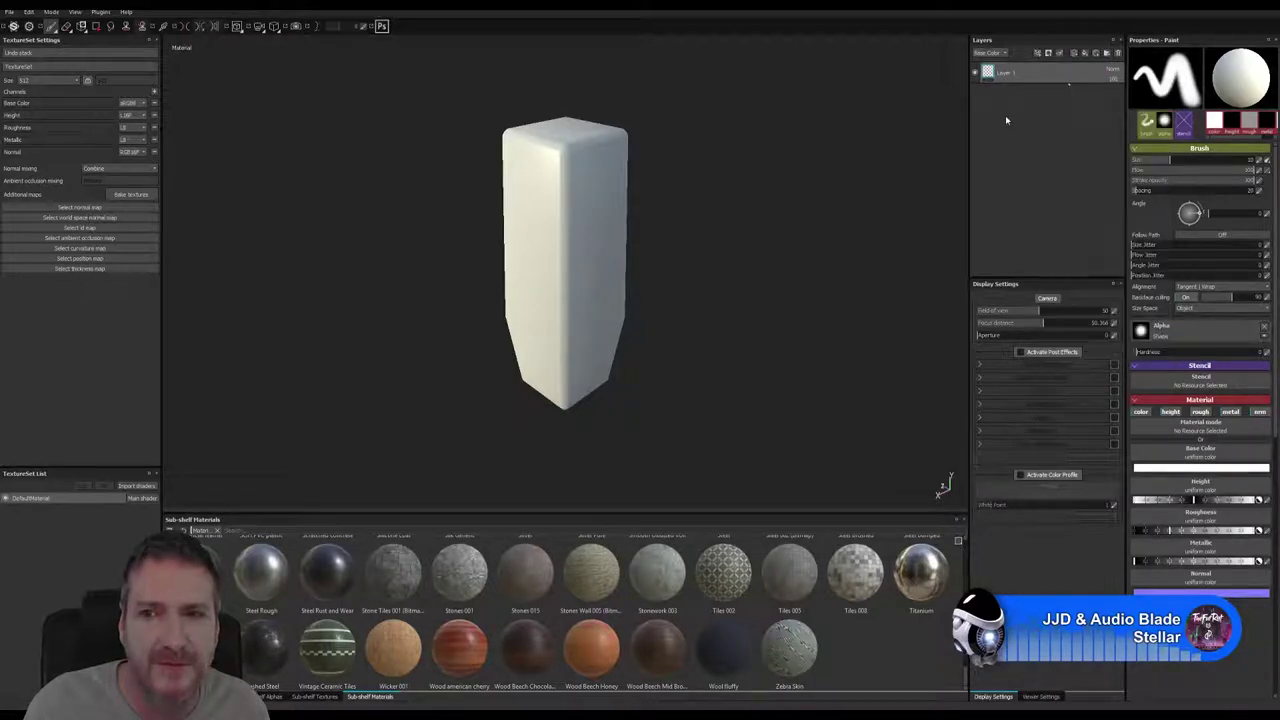
{"action": "left_click", "coordinate": [1096, 54]}
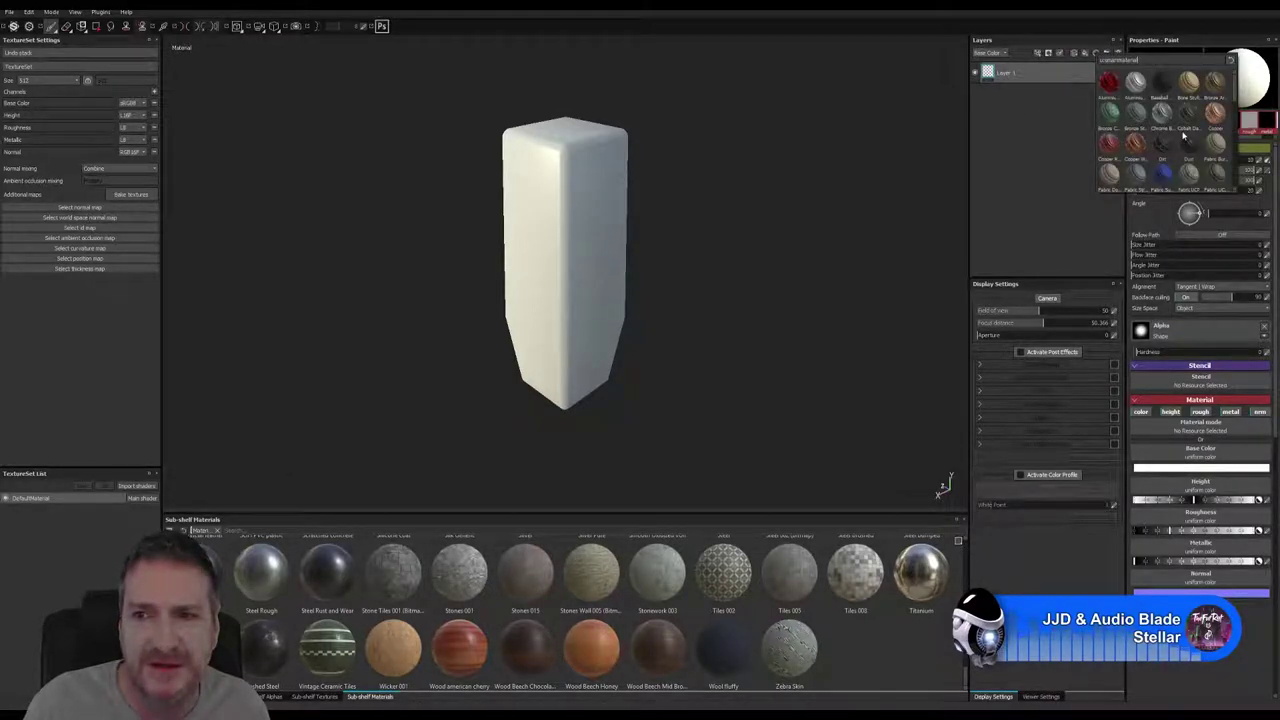
{"action": "scroll", "coordinate": [1183, 136], "scroll_direction": "down", "scroll_amount": 3}
{"action": "scroll", "coordinate": [1185, 136], "scroll_direction": "down", "scroll_amount": 3}
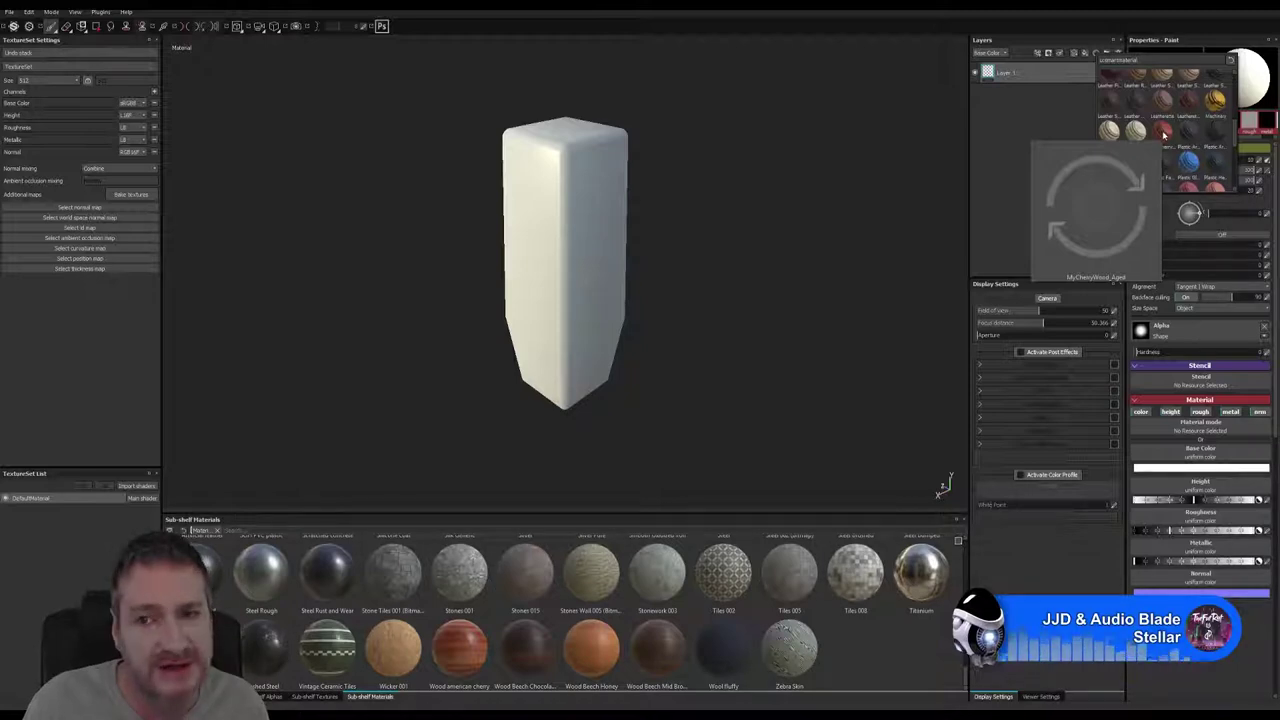
{"action": "left_click", "coordinate": [1163, 133]}
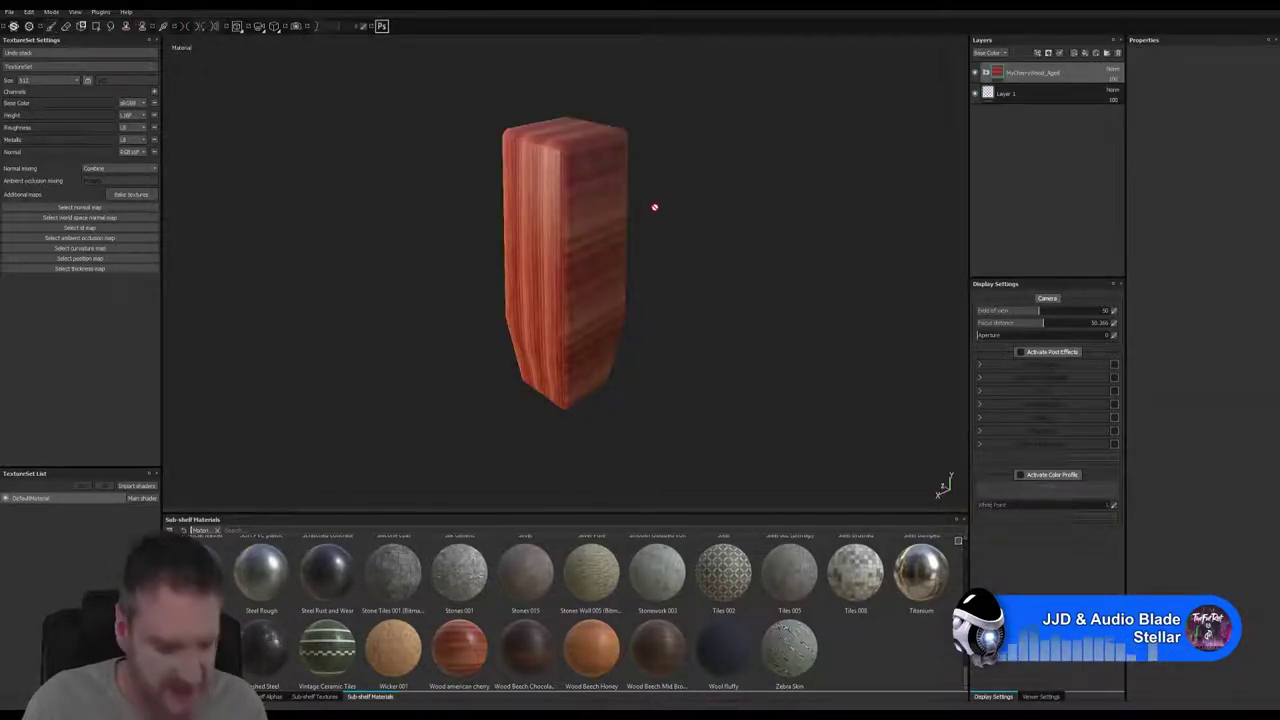
Expand the MyCherryWood_Aged group and set the Wood american cherry layer's UV scale to 0.3
{"action": "left_click_drag", "start_coordinate": [652, 208], "coordinate": [646, 286], "text": "alt"}
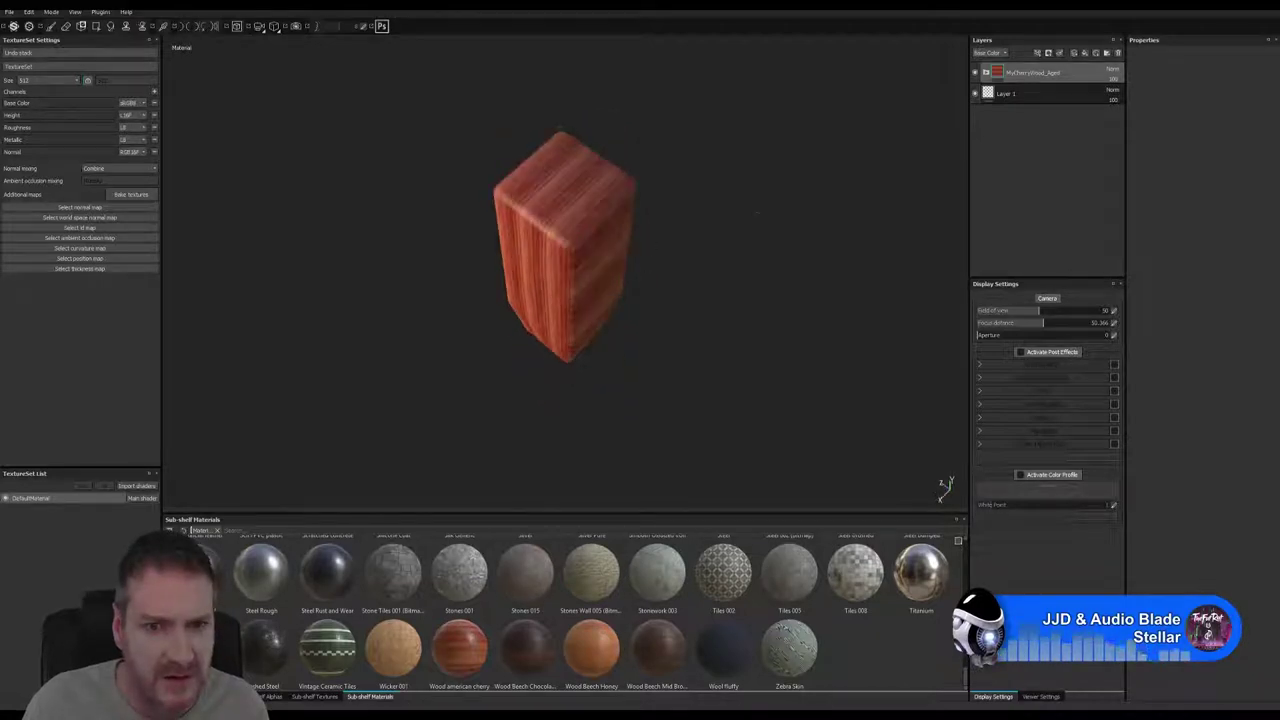
{"action": "left_click_drag", "start_coordinate": [820, 160], "coordinate": [771, 203], "text": "alt"}
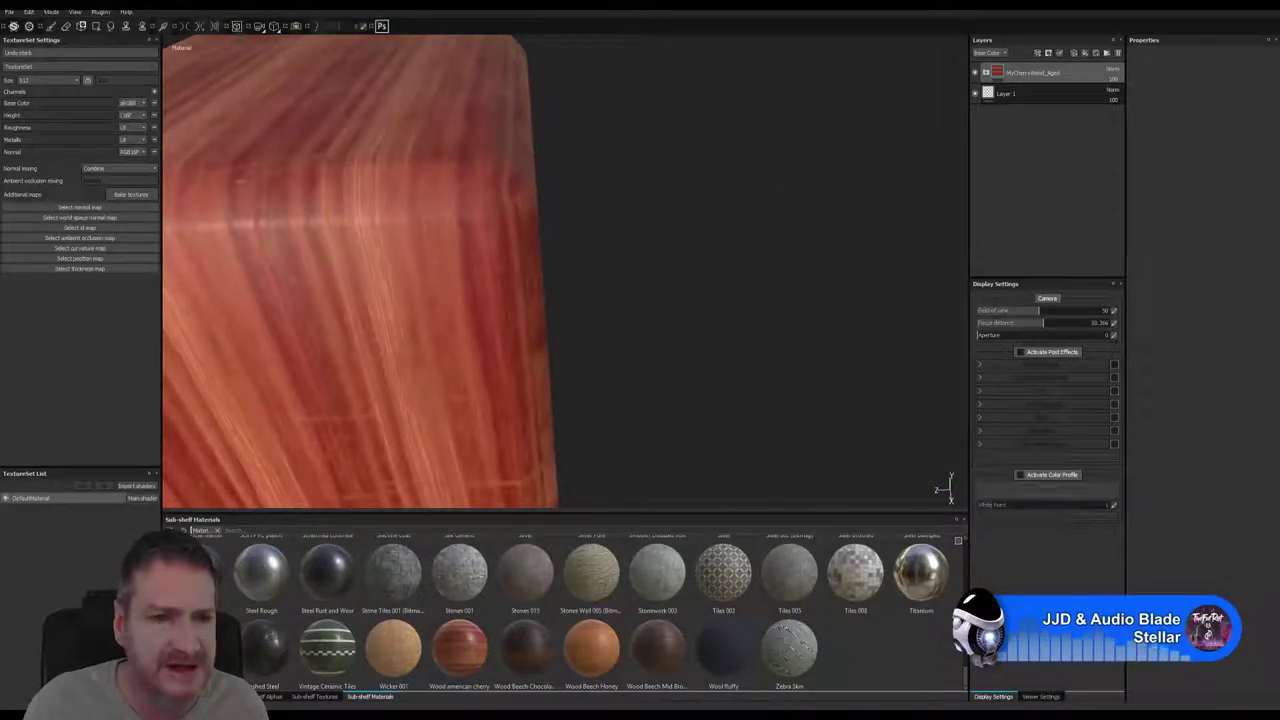
{"action": "mouse_move", "coordinate": [240, 400]}
{"action": "left_mouse_down", "text": "alt"}
{"action": "mouse_move", "coordinate": [209, 355]}
{"action": "mouse_move", "coordinate": [551, 258]}
{"action": "mouse_move", "coordinate": [537, 283]}
{"action": "mouse_move", "coordinate": [495, 130]}
{"action": "left_mouse_up", "text": "alt"}
{"action": "left_click_drag", "start_coordinate": [553, 362], "coordinate": [571, 306], "text": "alt"}
{"action": "scroll", "coordinate": [374, 334], "scroll_direction": "down", "scroll_amount": 3}
{"action": "mouse_move", "coordinate": [658, 328]}
{"action": "left_mouse_down", "text": "alt"}
{"action": "mouse_move", "coordinate": [491, 360]}
{"action": "mouse_move", "coordinate": [588, 191]}
{"action": "mouse_move", "coordinate": [569, 271]}
{"action": "mouse_move", "coordinate": [496, 257]}
{"action": "mouse_move", "coordinate": [587, 321]}
{"action": "mouse_move", "coordinate": [568, 334]}
{"action": "mouse_move", "coordinate": [566, 303]}
{"action": "left_mouse_up", "text": "alt"}
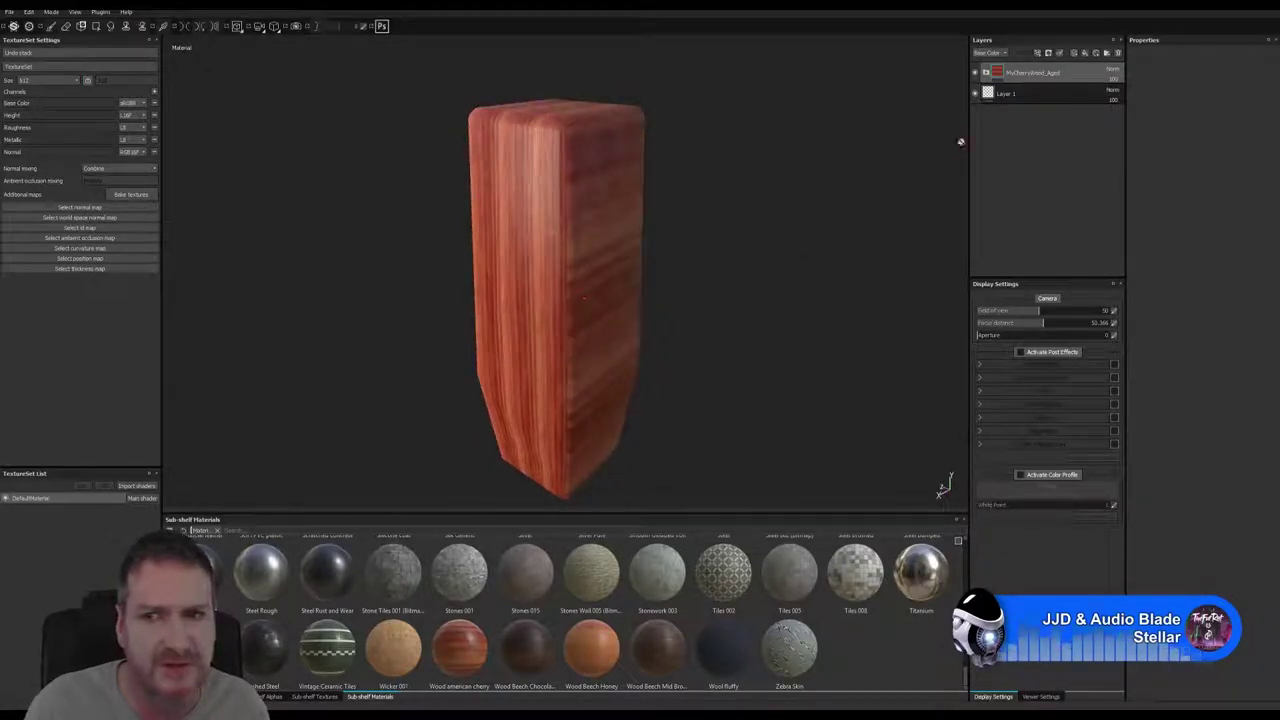
{"action": "double_click", "coordinate": [1016, 74]}
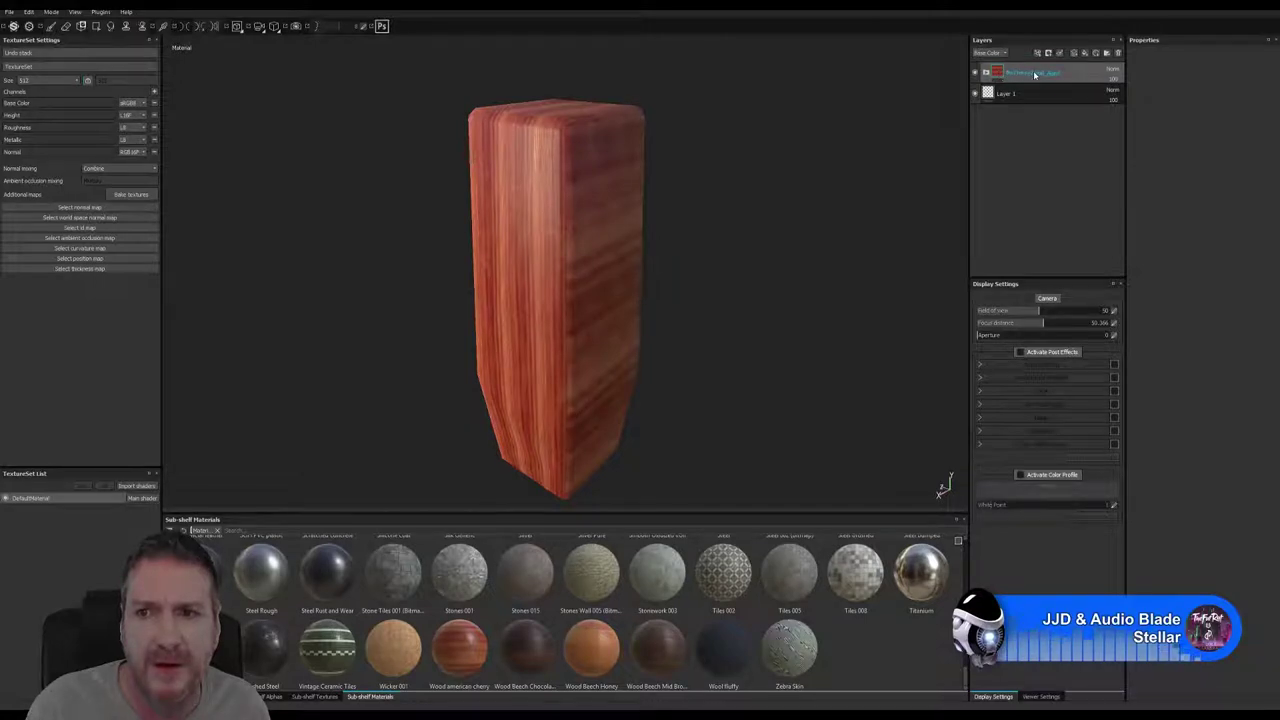
{"action": "double_click", "coordinate": [1034, 75]}
{"action": "left_click", "coordinate": [992, 77]}
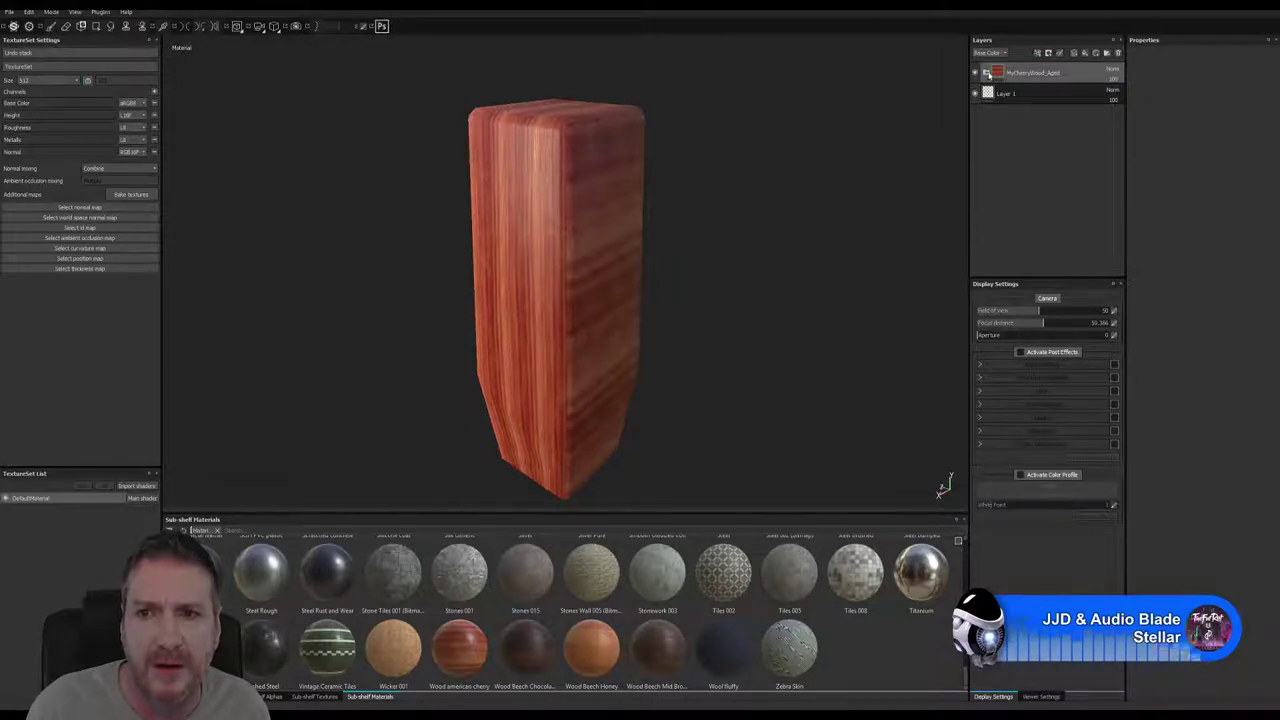
{"action": "left_click", "coordinate": [988, 74]}
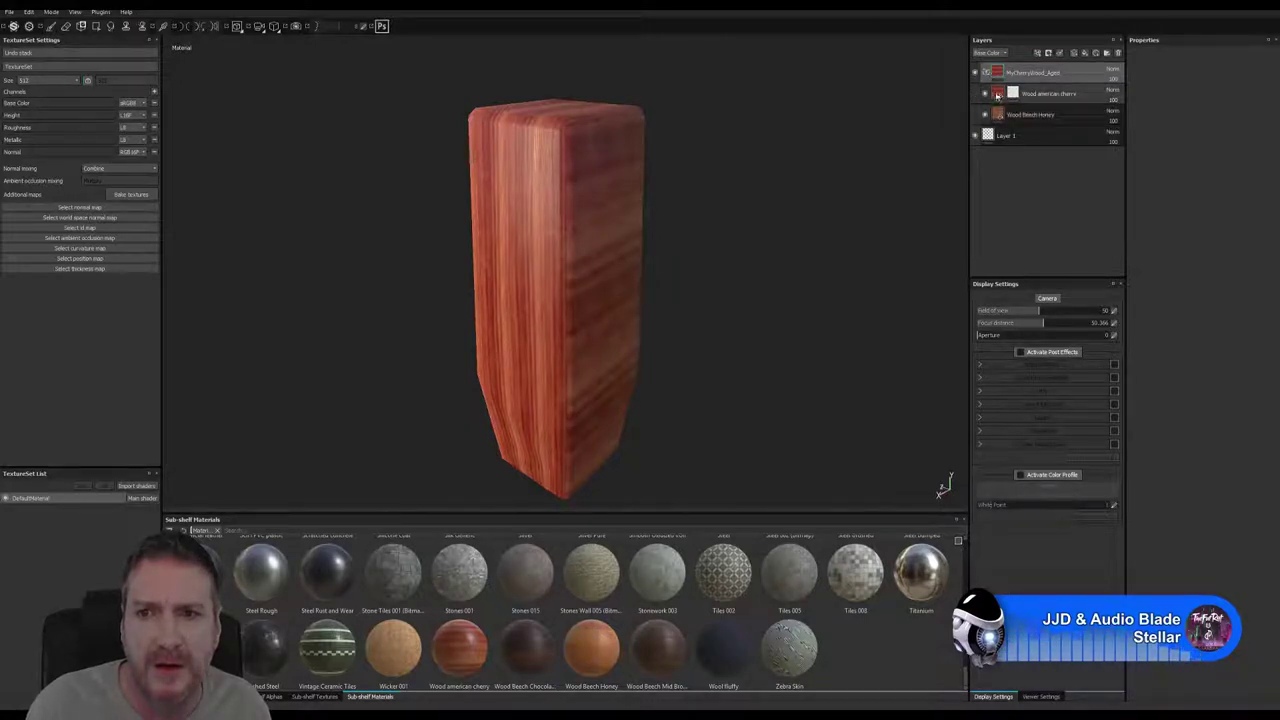
{"action": "left_click", "coordinate": [997, 93]}
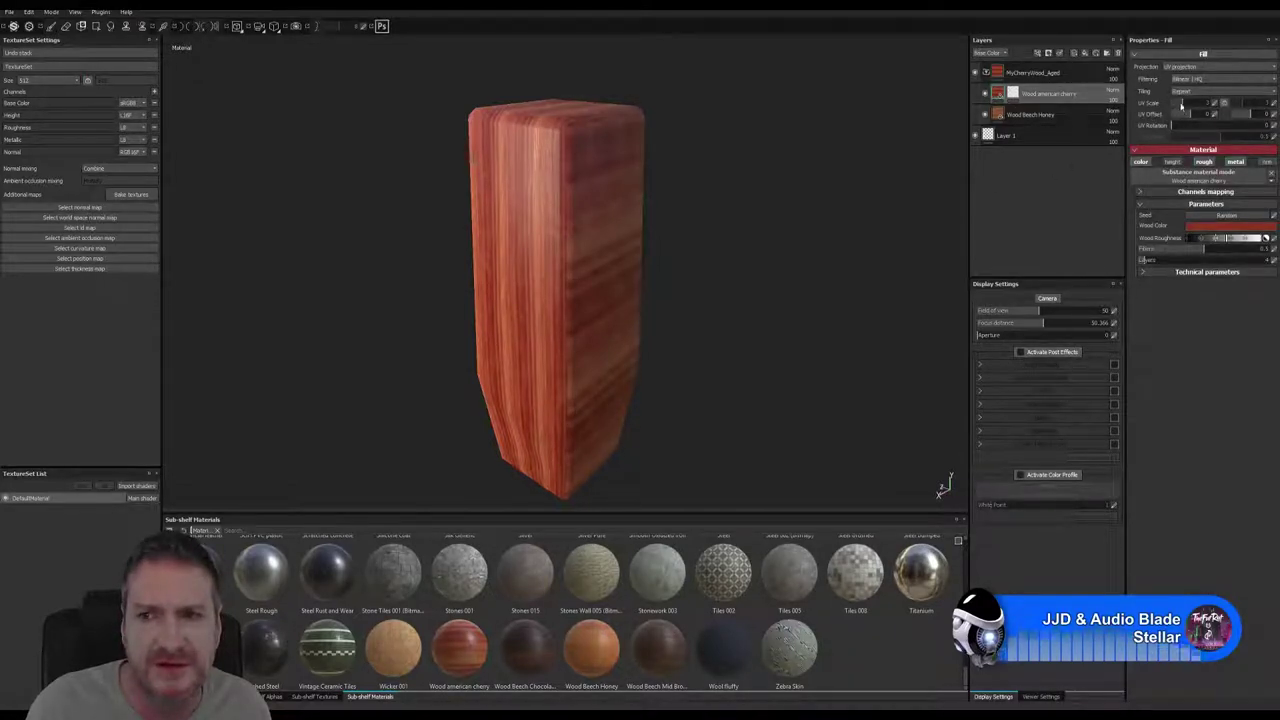
{"action": "left_click_drag", "start_coordinate": [1181, 102], "coordinate": [1176, 103]}
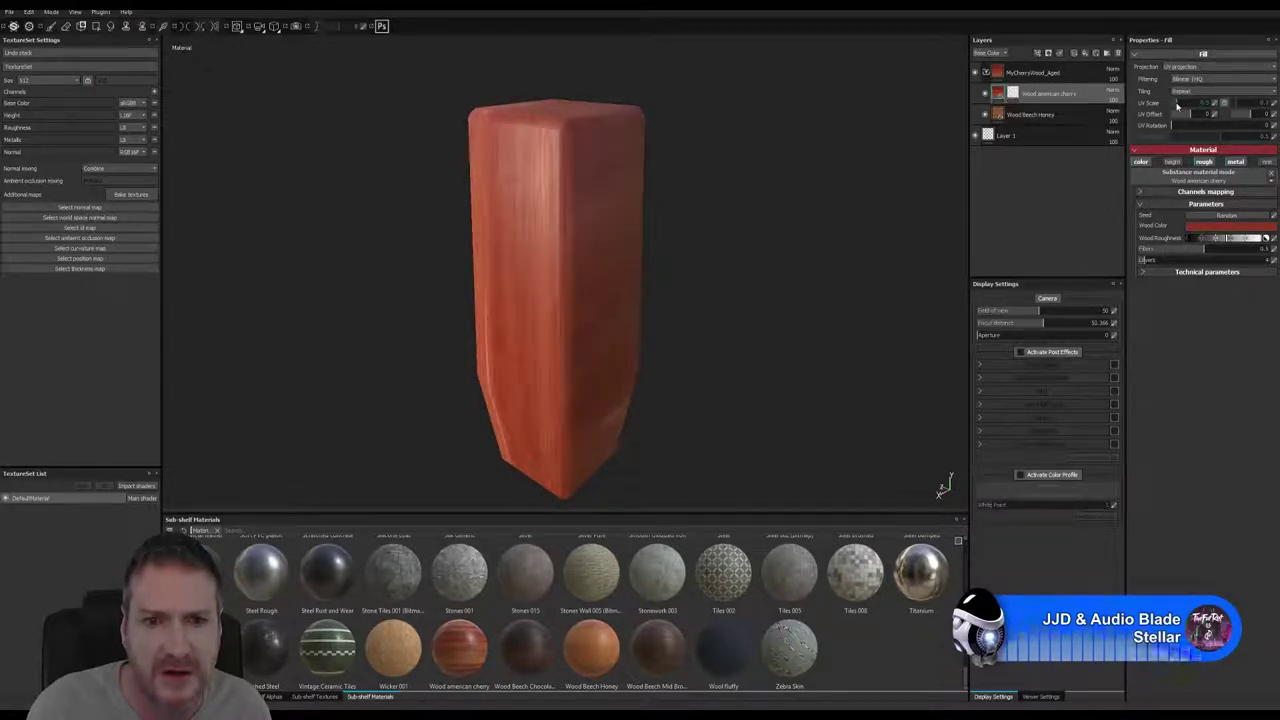
Examine the rescaled cherry wood grain from several sides of the post
{"action": "mouse_move", "coordinate": [691, 260]}
{"action": "left_mouse_down"}
{"action": "mouse_move", "coordinate": [706, 323]}
{"action": "mouse_move", "coordinate": [391, 240]}
{"action": "mouse_move", "coordinate": [297, 234]}
{"action": "mouse_move", "coordinate": [697, 278]}
{"action": "left_mouse_up"}
{"action": "right_click_drag", "start_coordinate": [698, 279], "coordinate": [266, 366], "text": "alt"}
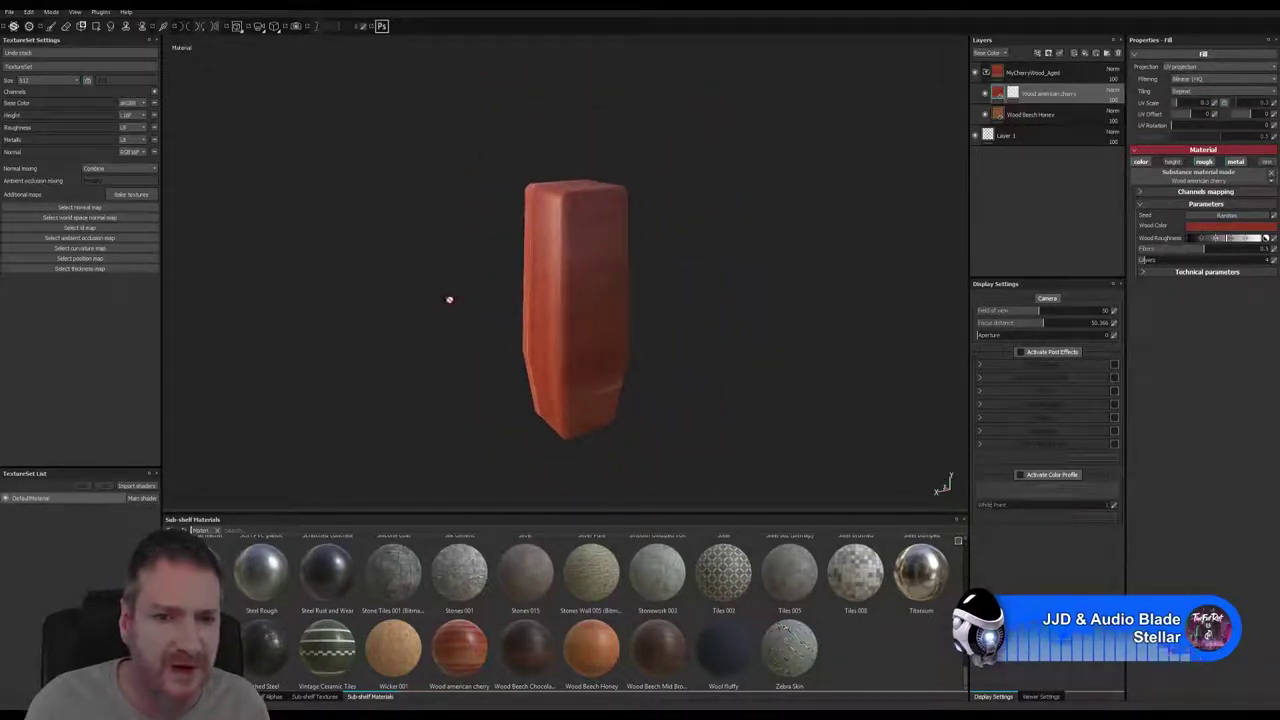
{"action": "left_click_drag", "start_coordinate": [620, 358], "coordinate": [677, 363], "text": "alt"}
{"action": "double_click", "coordinate": [1032, 95]}
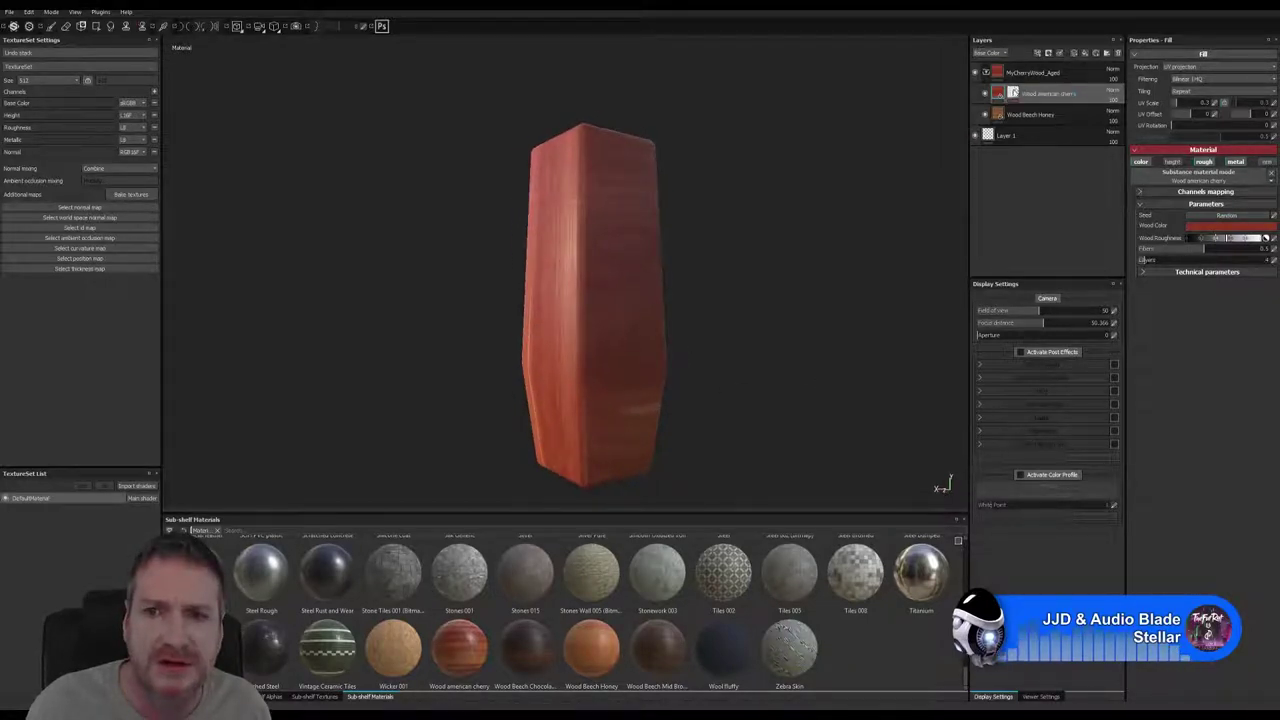
Select the Wood american cherry layer's mask for painting and pick a brush that uses the Dirt 02 alpha
{"action": "left_click", "coordinate": [1014, 92]}
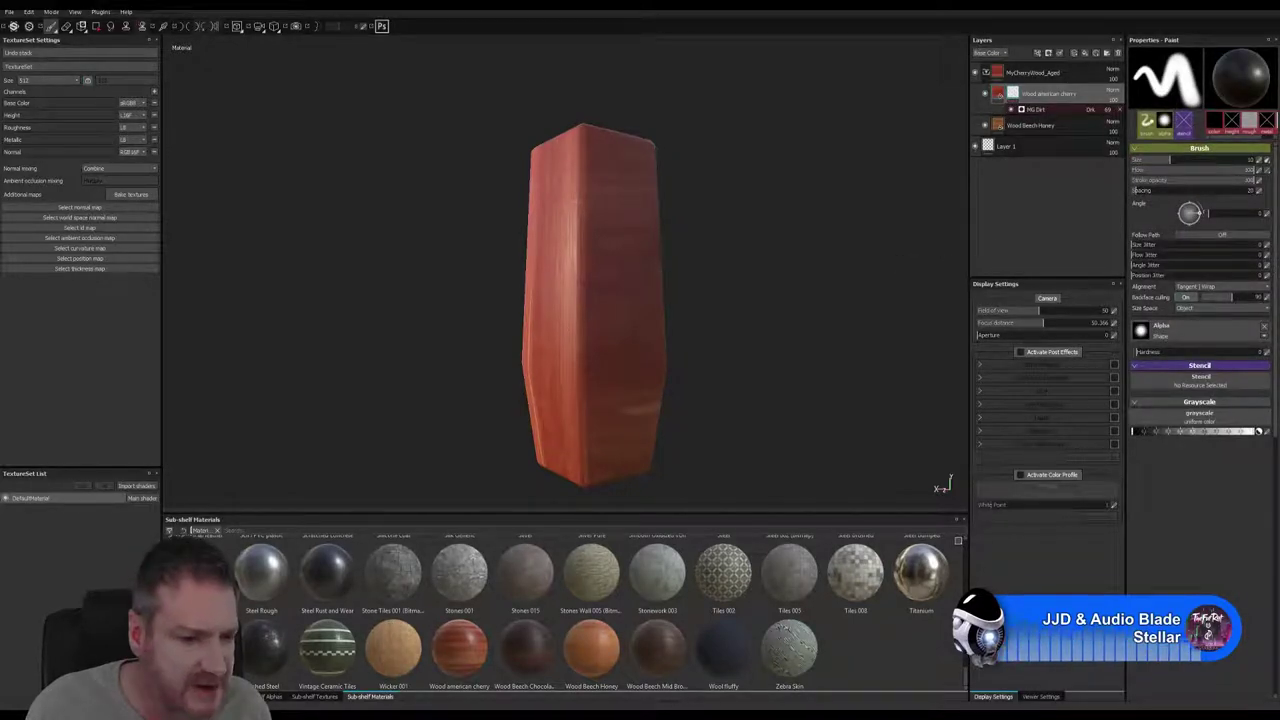
{"action": "left_click", "coordinate": [271, 696]}
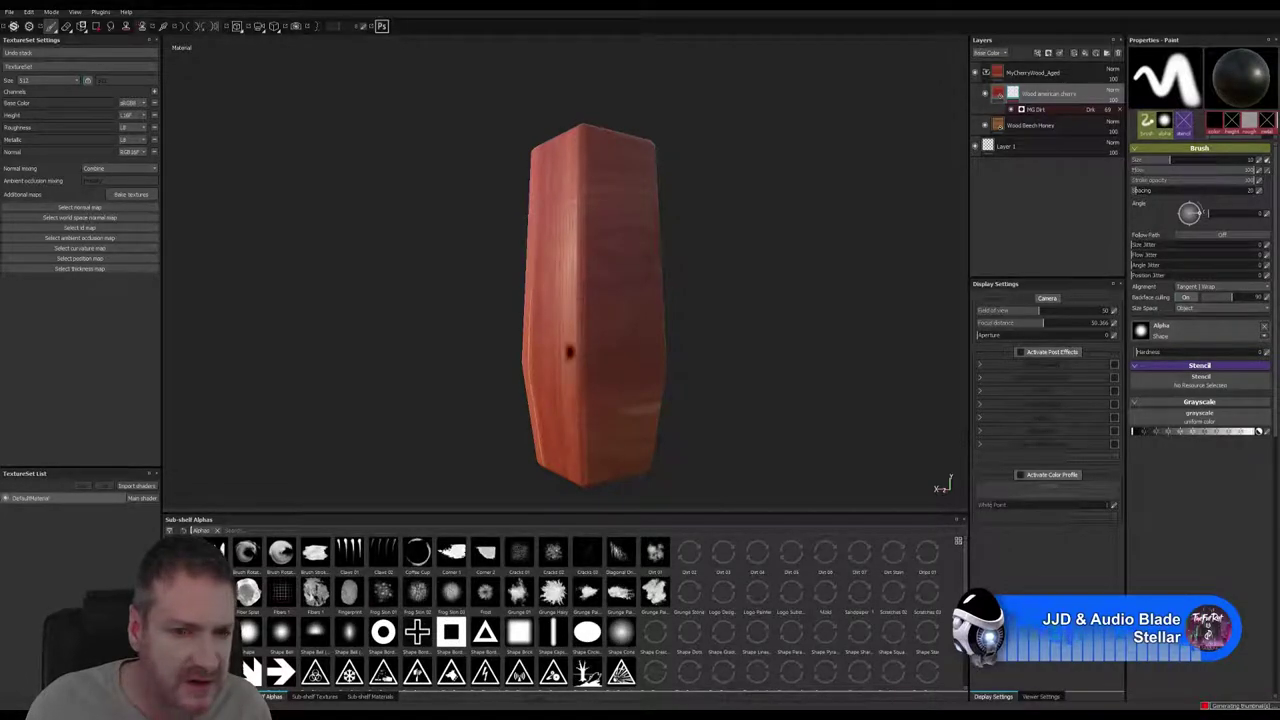
{"action": "left_click", "coordinate": [210, 696]}
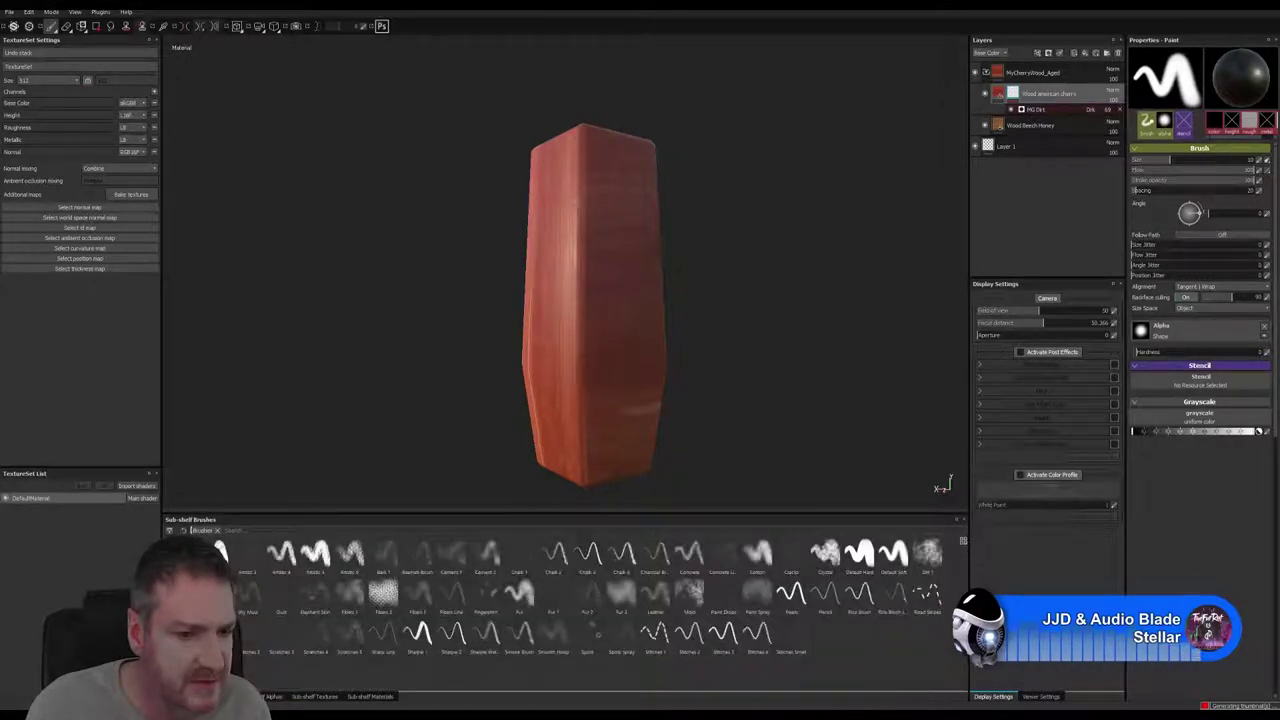
{"action": "left_click", "coordinate": [180, 594]}
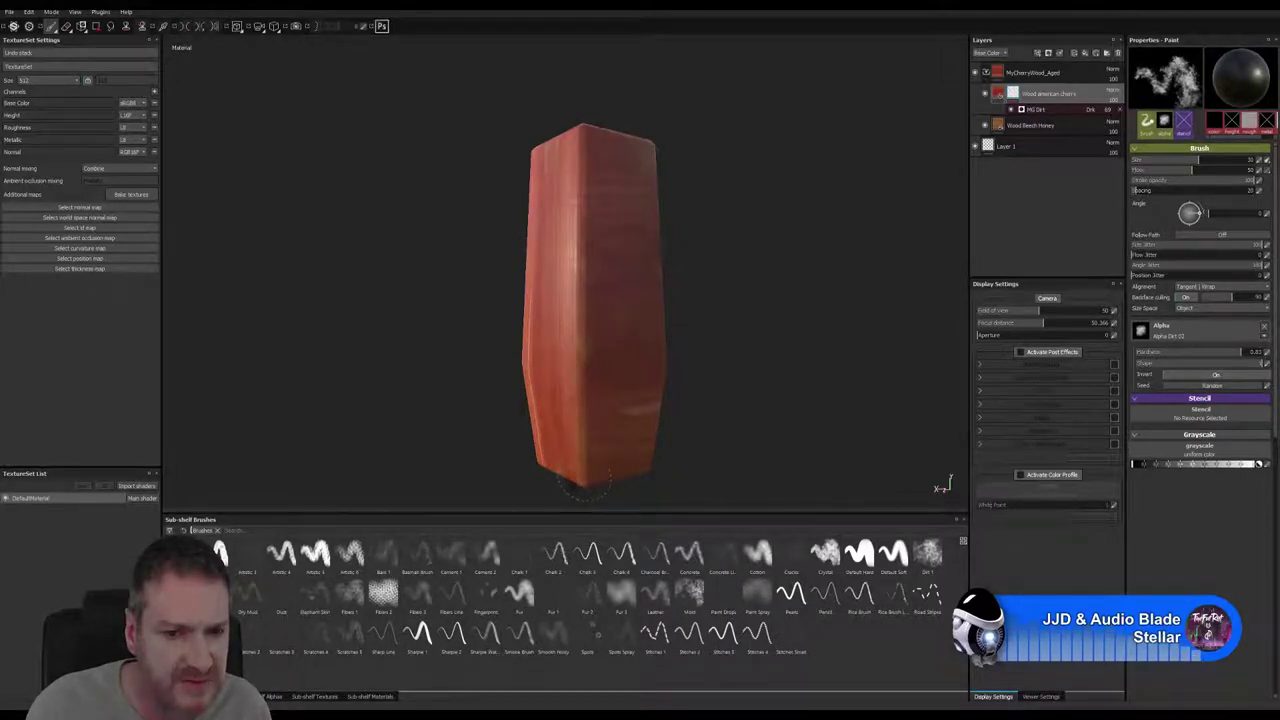
Paint dirt-brush wear into the Wood american cherry mask around the bottom edges and corners of the post
{"action": "left_click_drag", "start_coordinate": [682, 420], "coordinate": [624, 340], "text": "alt"}
{"action": "left_click_drag", "start_coordinate": [645, 440], "coordinate": [674, 266], "text": "alt"}
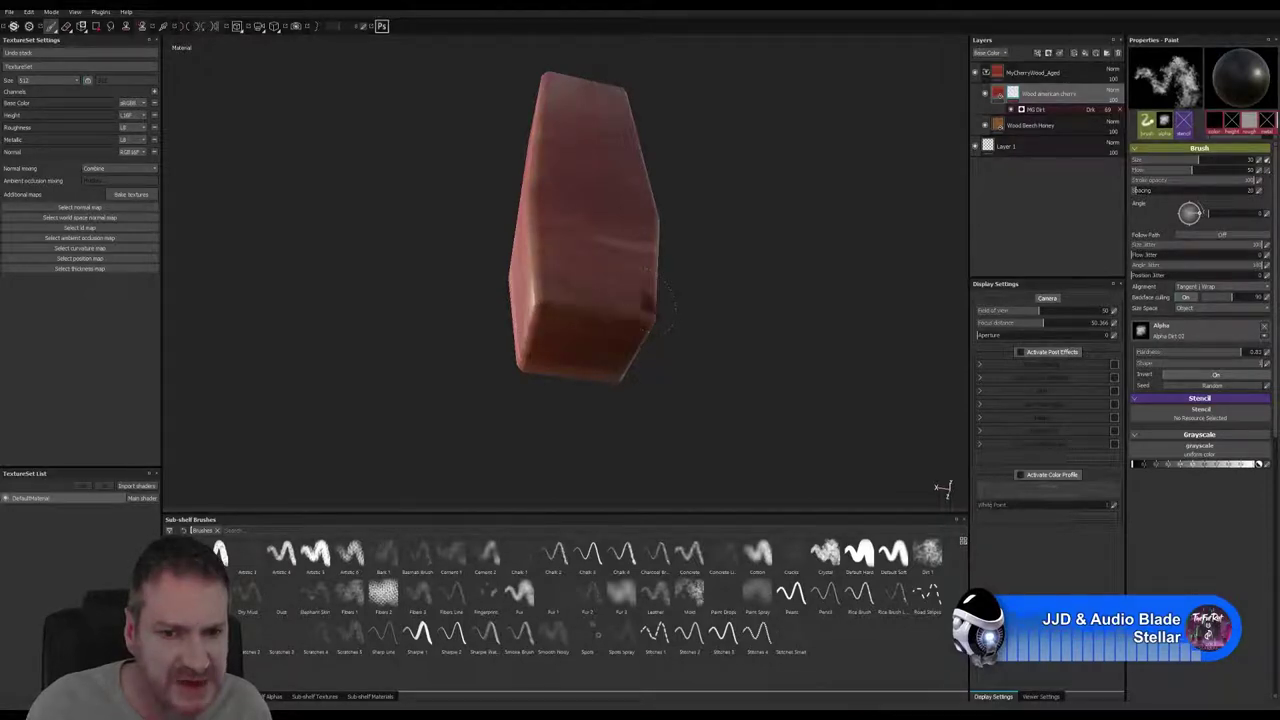
{"action": "left_click_drag", "start_coordinate": [699, 325], "coordinate": [651, 337], "text": "alt"}
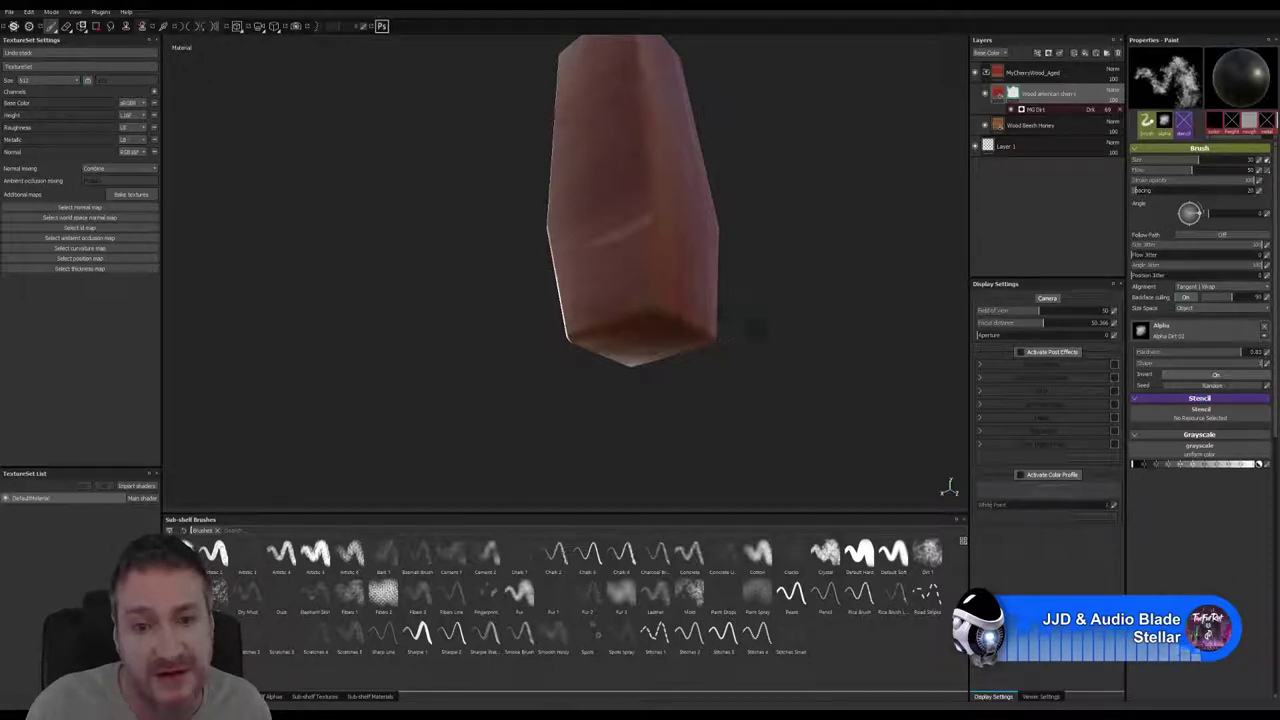
{"action": "mouse_move", "coordinate": [755, 328]}
{"action": "left_mouse_down", "text": "alt"}
{"action": "mouse_move", "coordinate": [591, 346]}
{"action": "mouse_move", "coordinate": [817, 329]}
{"action": "mouse_move", "coordinate": [634, 355]}
{"action": "mouse_move", "coordinate": [857, 371]}
{"action": "mouse_move", "coordinate": [632, 363]}
{"action": "left_mouse_up", "text": "alt"}
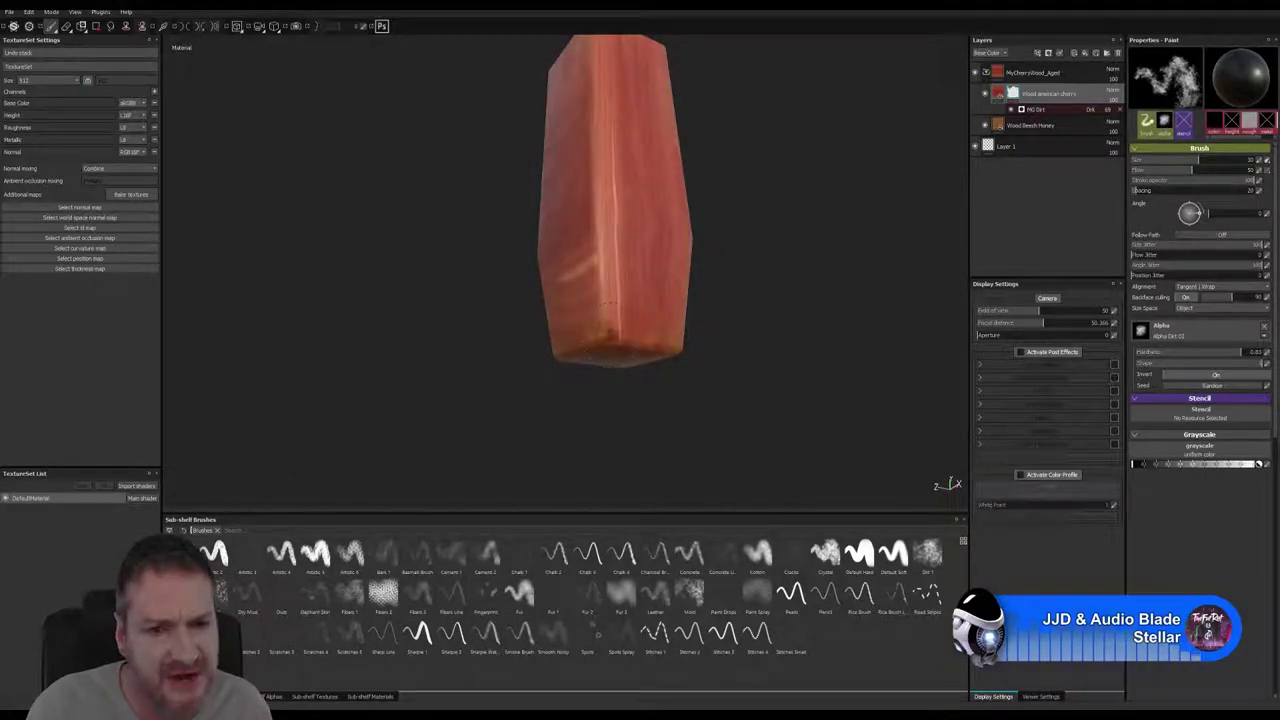
{"action": "left_click", "coordinate": [601, 332]}
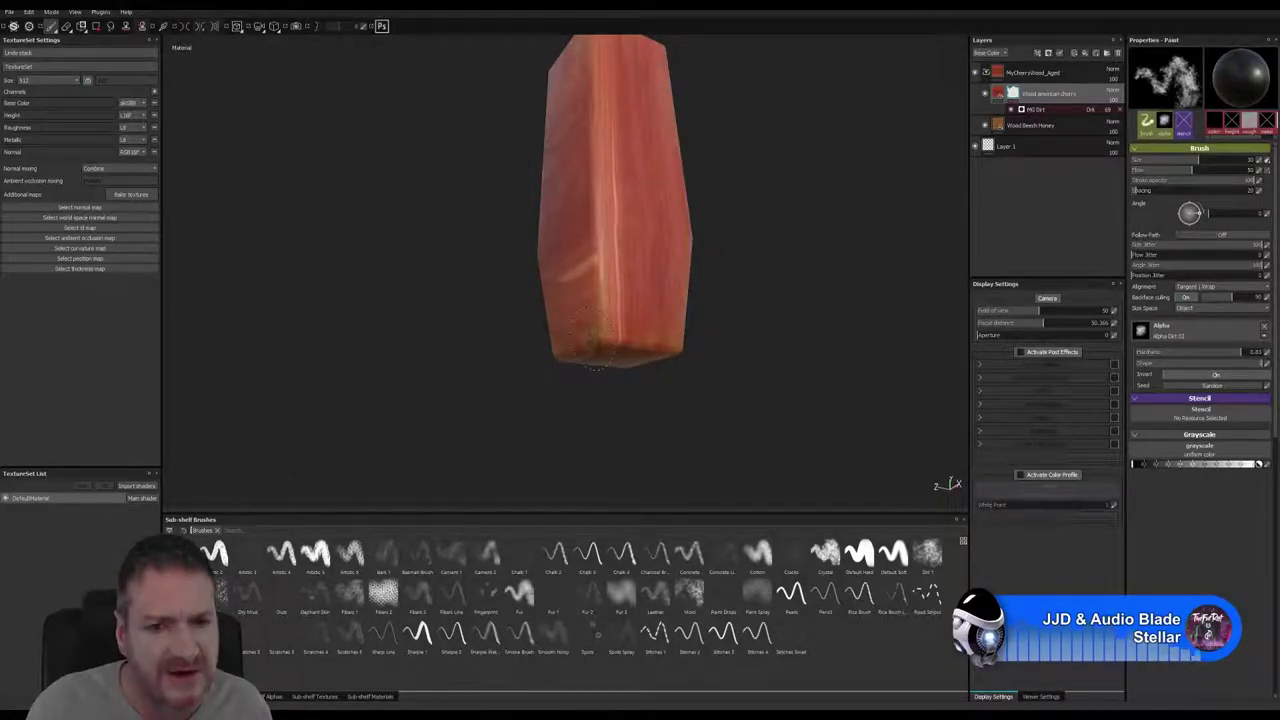
{"action": "left_click_drag", "start_coordinate": [566, 393], "coordinate": [886, 389], "text": "alt"}
{"action": "left_click_drag", "start_coordinate": [648, 395], "coordinate": [681, 397], "text": "alt"}
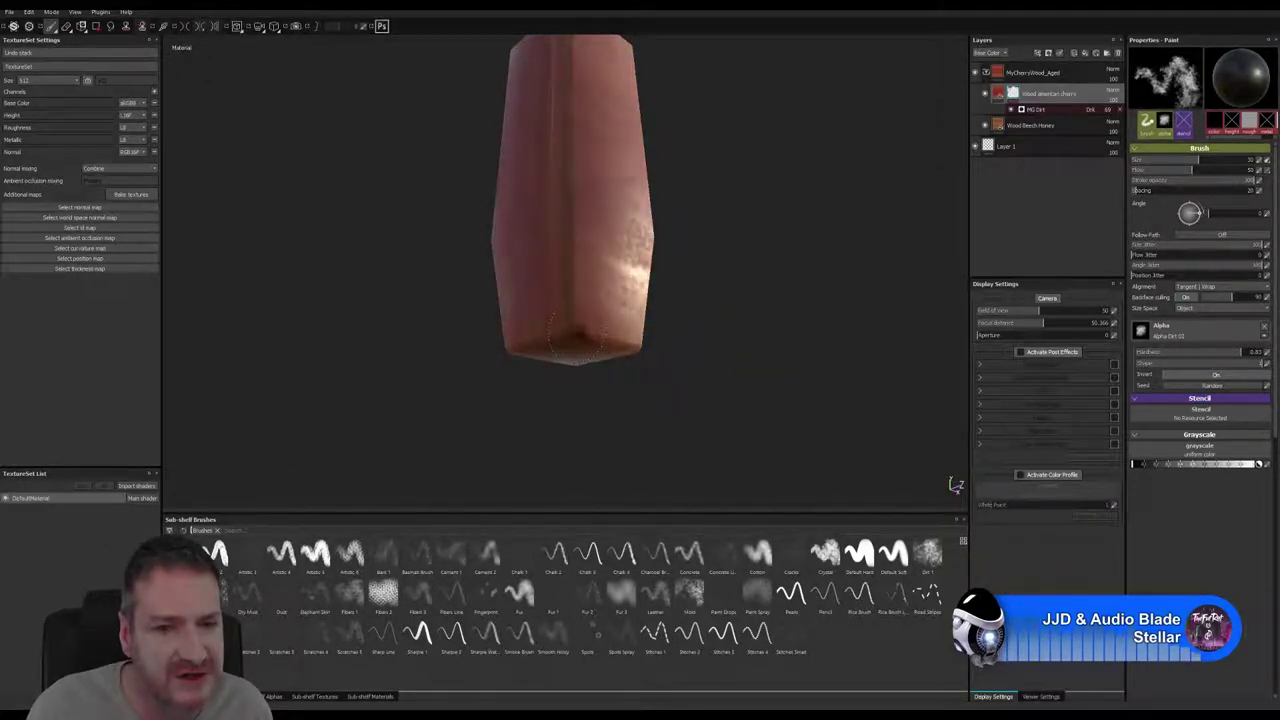
Paint more wear into the mask along the post's vertical edges and lower taper, and check it from several sides
{"action": "left_click_drag", "start_coordinate": [628, 332], "coordinate": [686, 346], "text": "alt"}
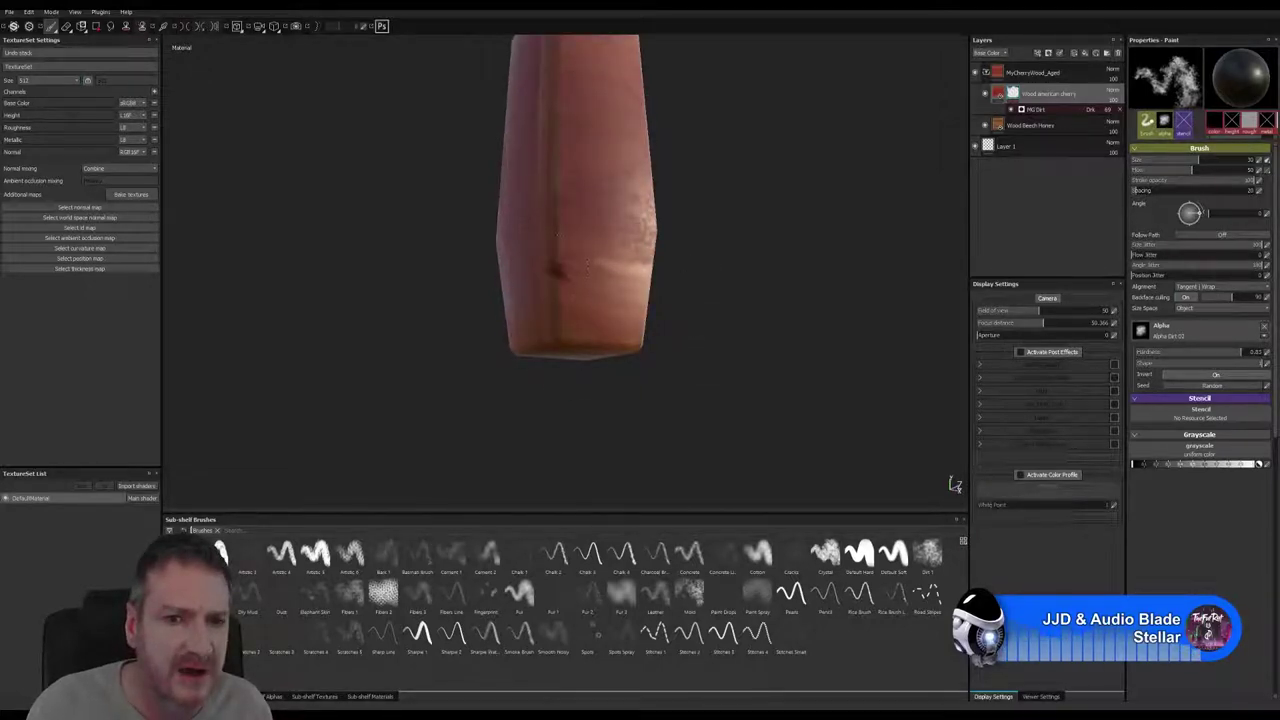
{"action": "left_click_drag", "start_coordinate": [597, 290], "coordinate": [654, 274], "text": "alt"}
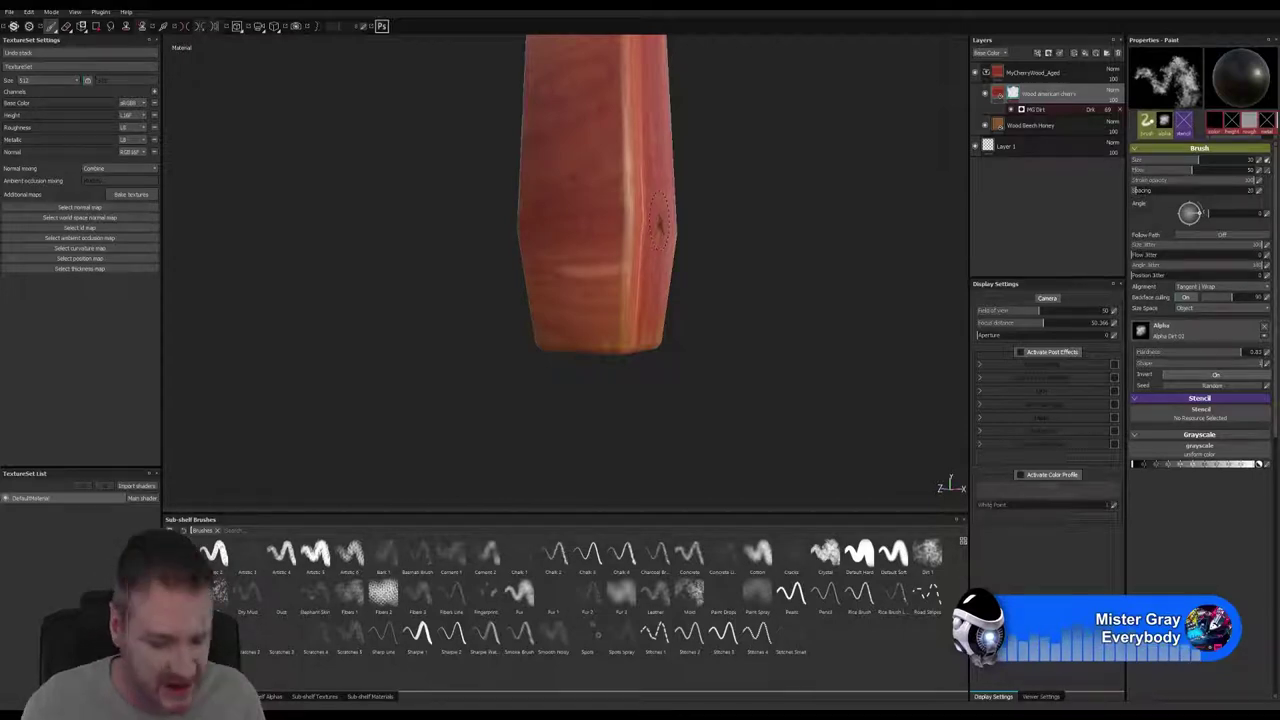
{"action": "middle_click_drag", "start_coordinate": [731, 171], "coordinate": [664, 274], "text": "alt"}
{"action": "left_click_drag", "start_coordinate": [676, 269], "coordinate": [617, 276], "text": "alt"}
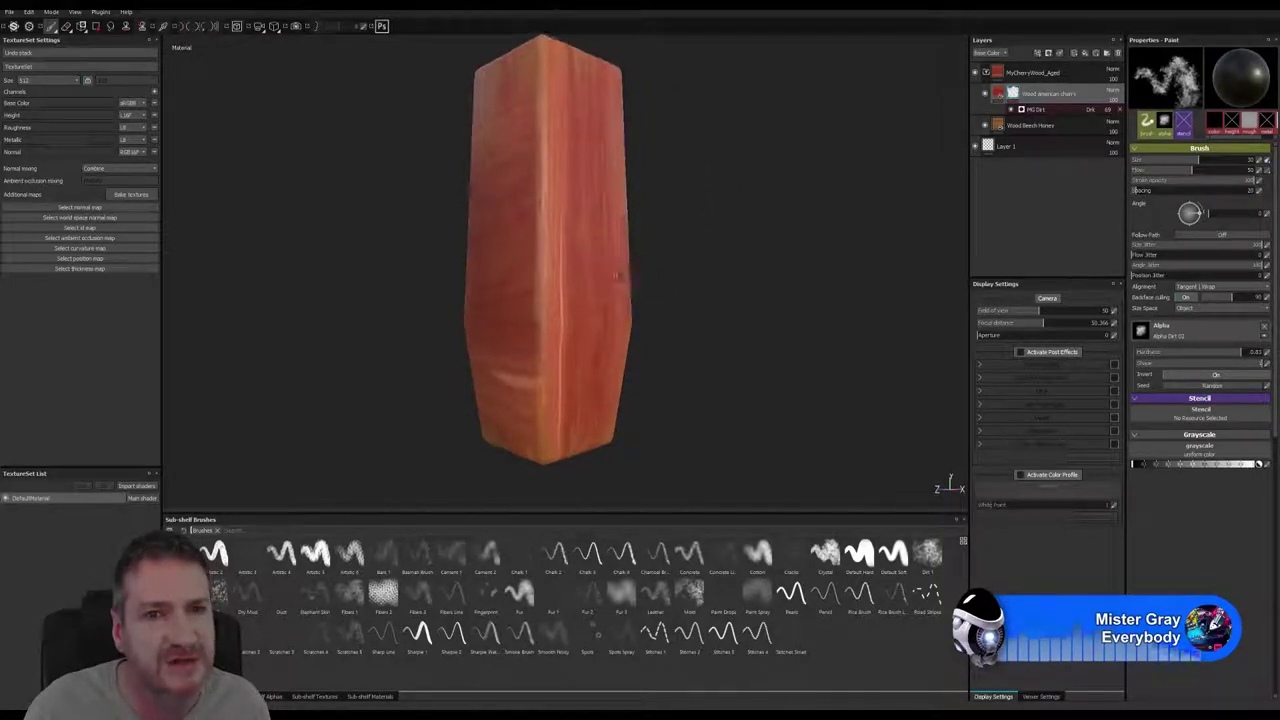
{"action": "left_click_drag", "start_coordinate": [729, 360], "coordinate": [779, 344], "text": "alt"}
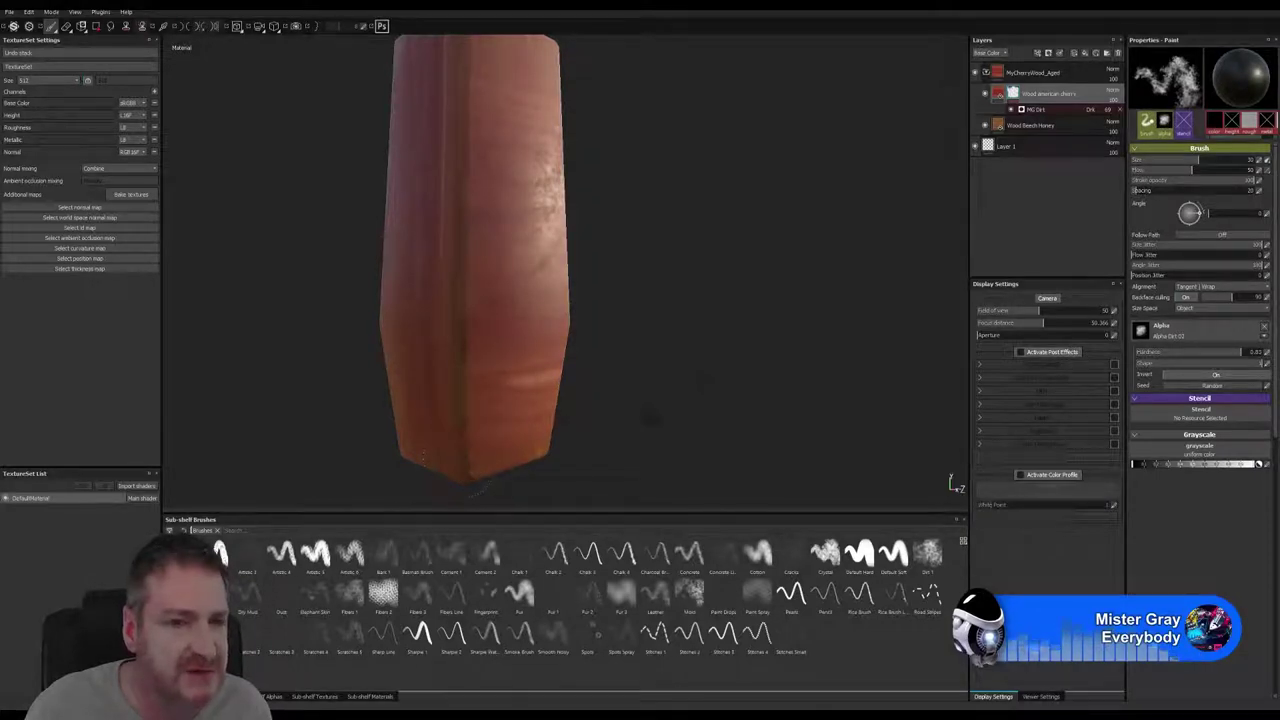
{"action": "left_click_drag", "start_coordinate": [741, 304], "coordinate": [490, 294], "text": "alt"}
{"action": "left_click", "coordinate": [372, 697]}
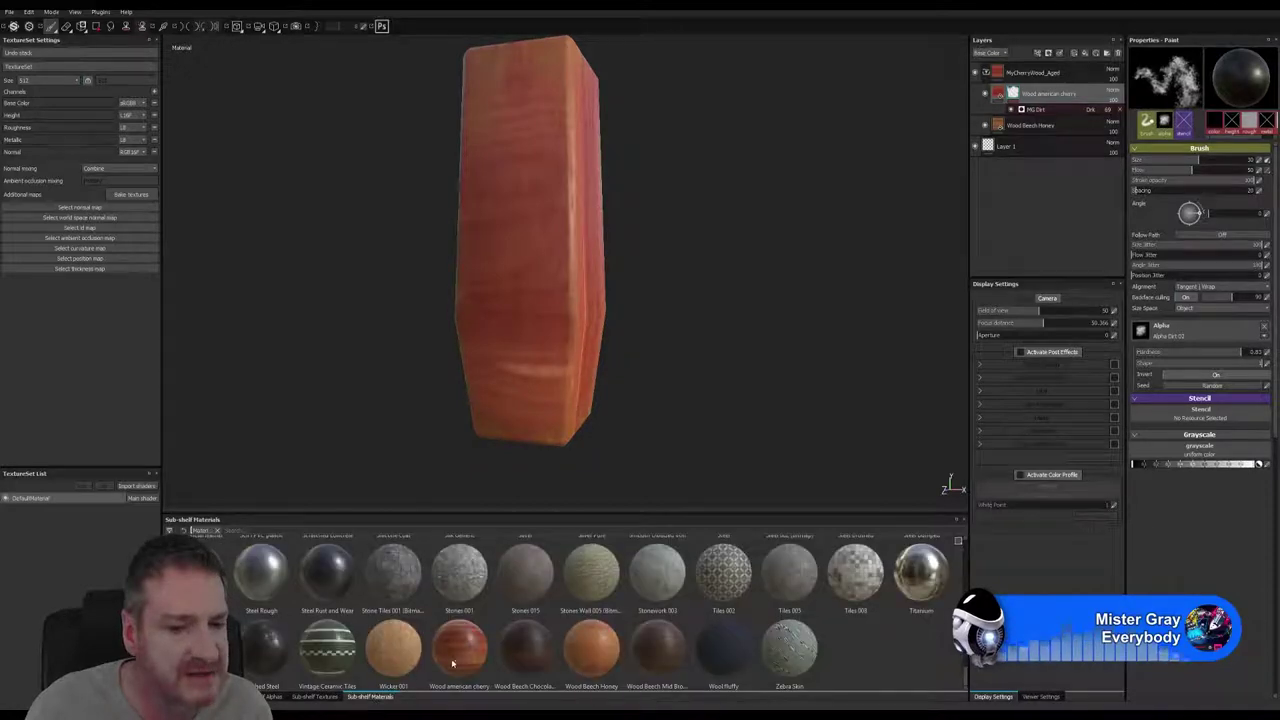
{"action": "left_click_drag", "start_coordinate": [750, 318], "coordinate": [559, 302], "text": "alt"}
{"action": "scroll", "coordinate": [457, 300], "scroll_direction": "down", "scroll_amount": 3}
{"action": "right_click_drag", "start_coordinate": [449, 278], "coordinate": [894, 302], "text": "alt"}
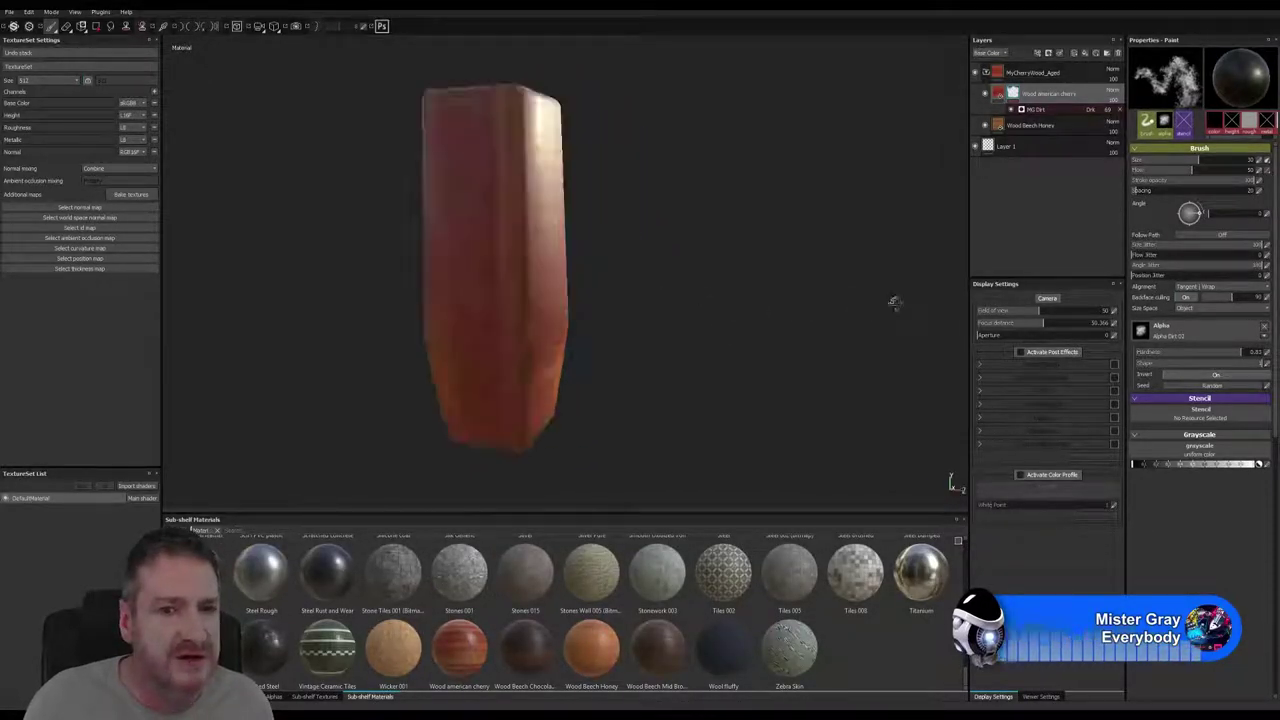
{"action": "left_click_drag", "start_coordinate": [856, 291], "coordinate": [737, 286], "text": "alt"}
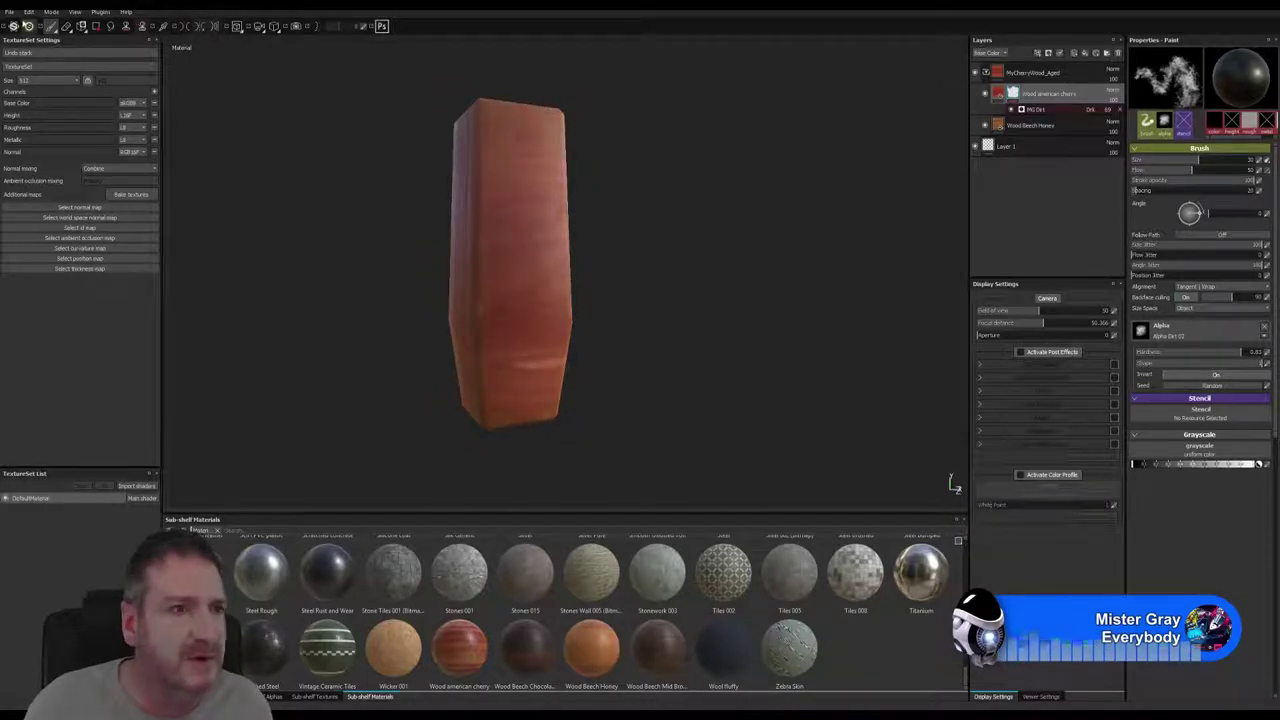
Save the project in the WoodEnd folder under ArtDeco Building's Exports
{"action": "left_click", "coordinate": [8, 13]}
{"action": "left_click", "coordinate": [19, 95]}
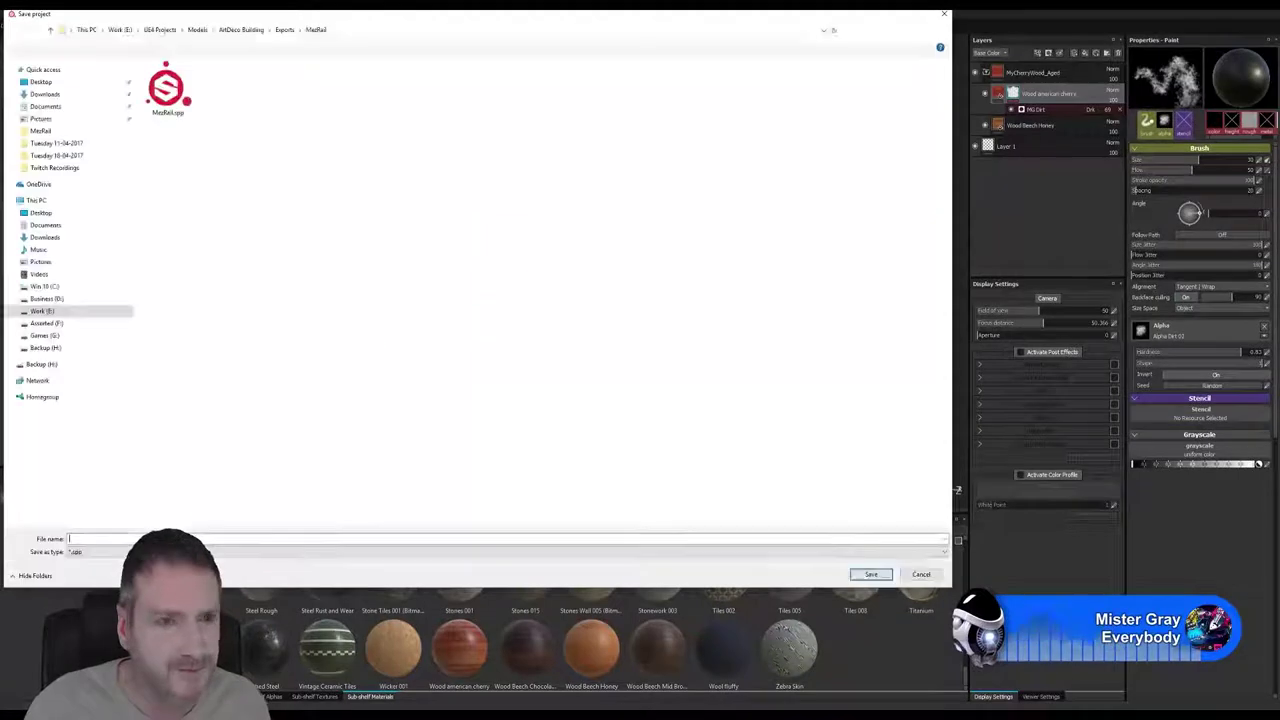
{"action": "left_click_drag", "start_coordinate": [388, 16], "coordinate": [496, 56]}
{"action": "left_click", "coordinate": [409, 68]}
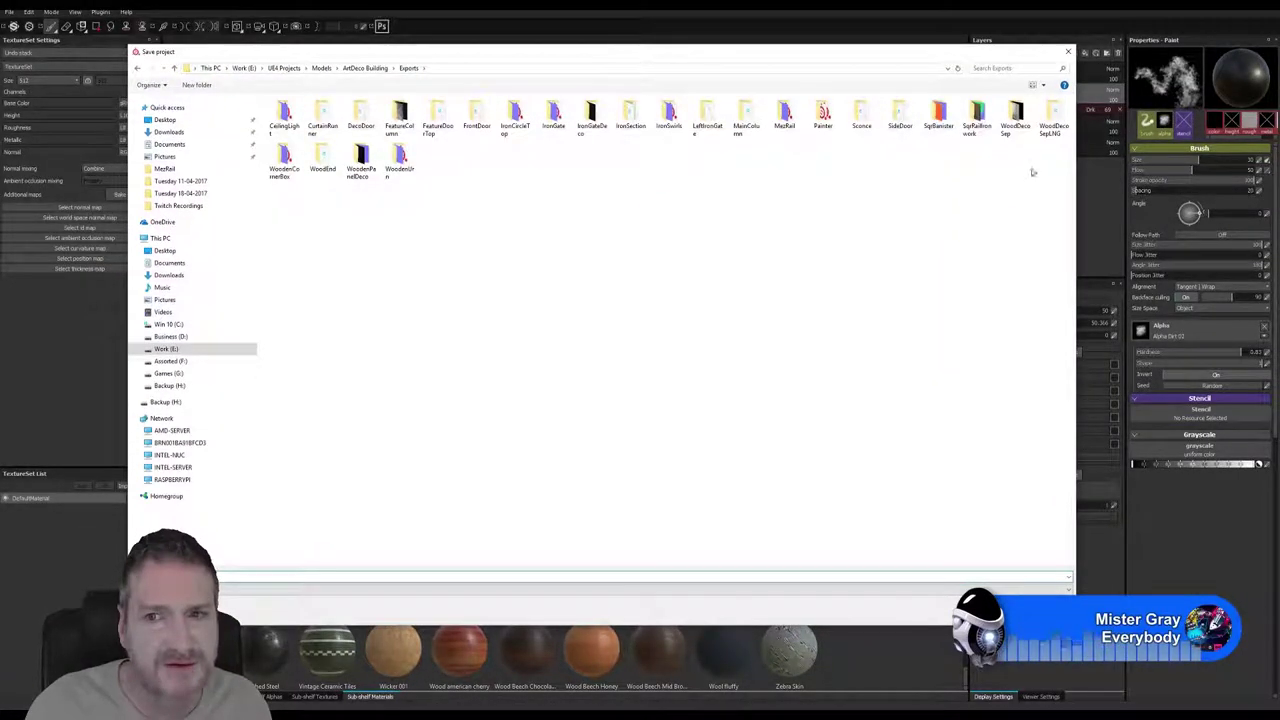
{"action": "double_click", "coordinate": [322, 158]}
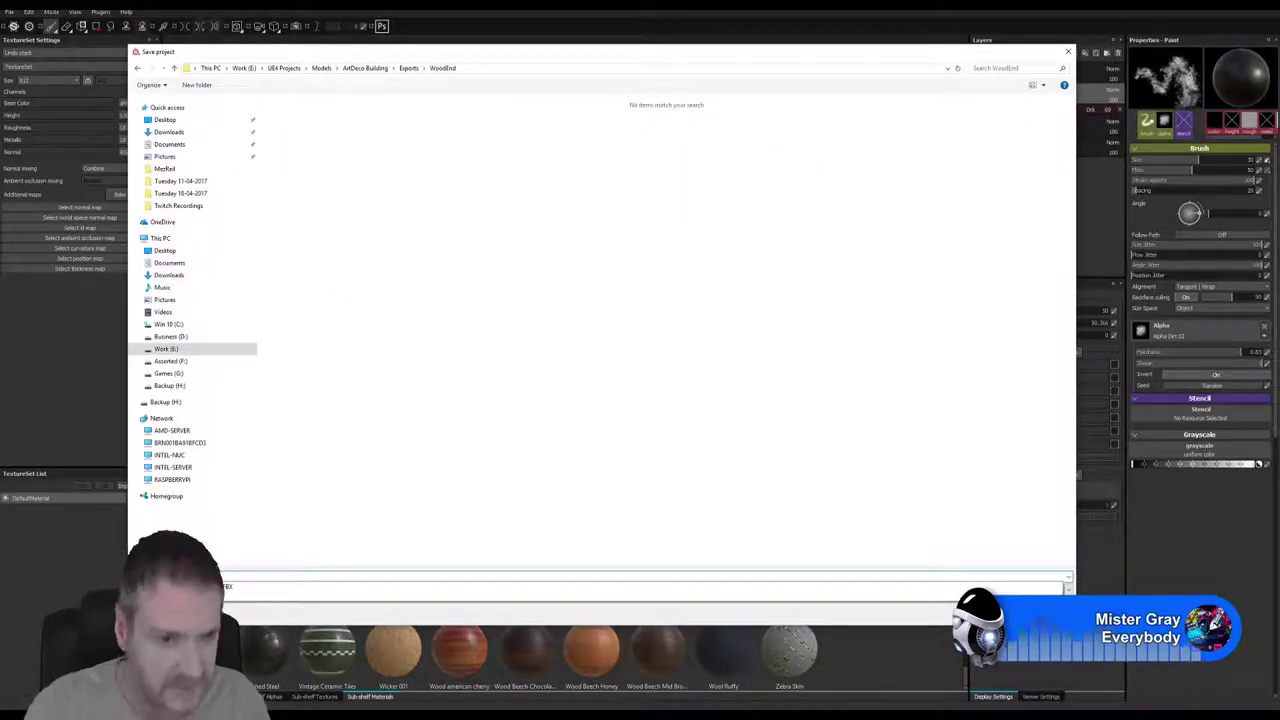
{"action": "key", "text": "Return"}
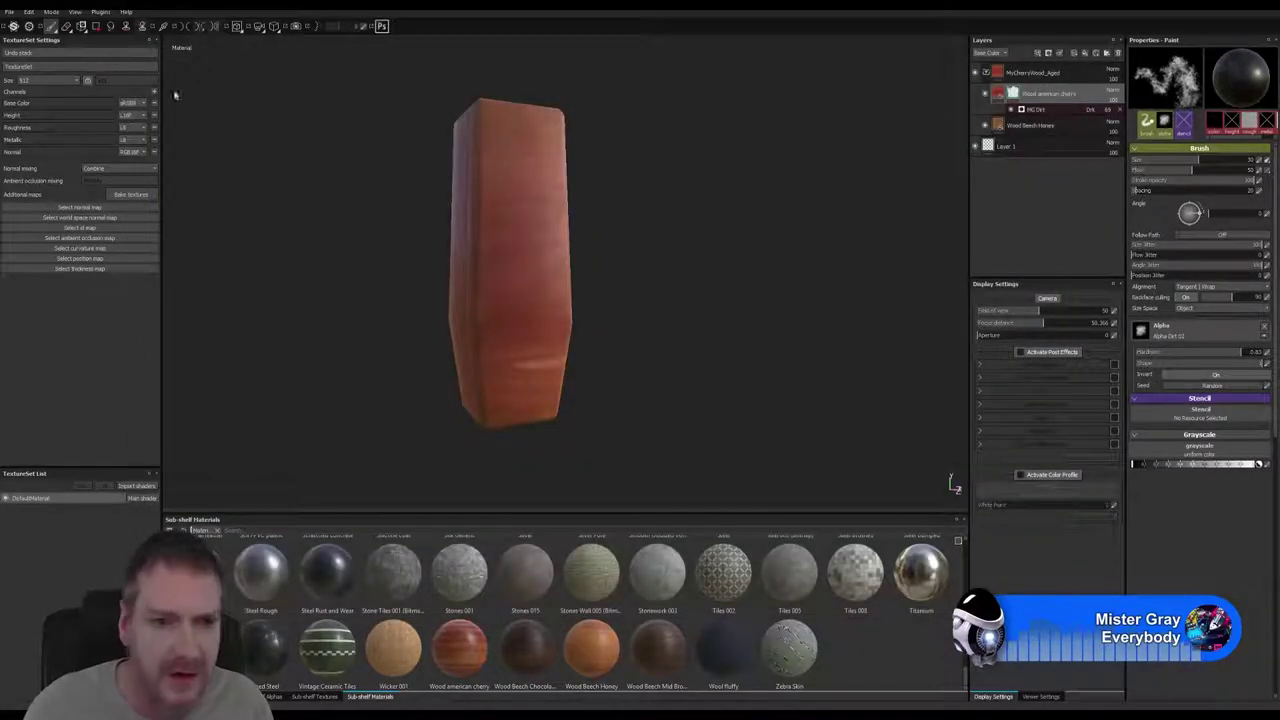
Export the DefaultMaterial textures to E:\UE4 Projects\Models\ArtDeco Building\Exports\WoodEnd using the Unreal Engine 4 (Packed) configuration
{"action": "left_click", "coordinate": [9, 11]}
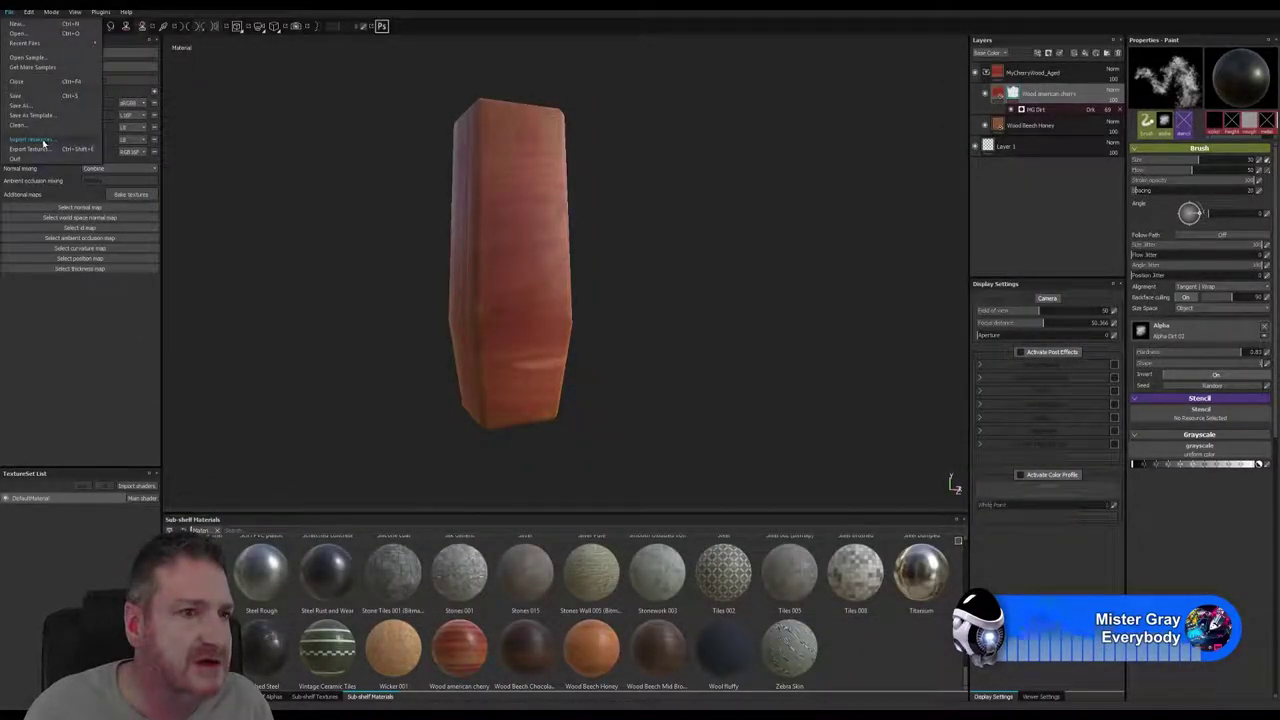
{"action": "left_click", "coordinate": [40, 150]}
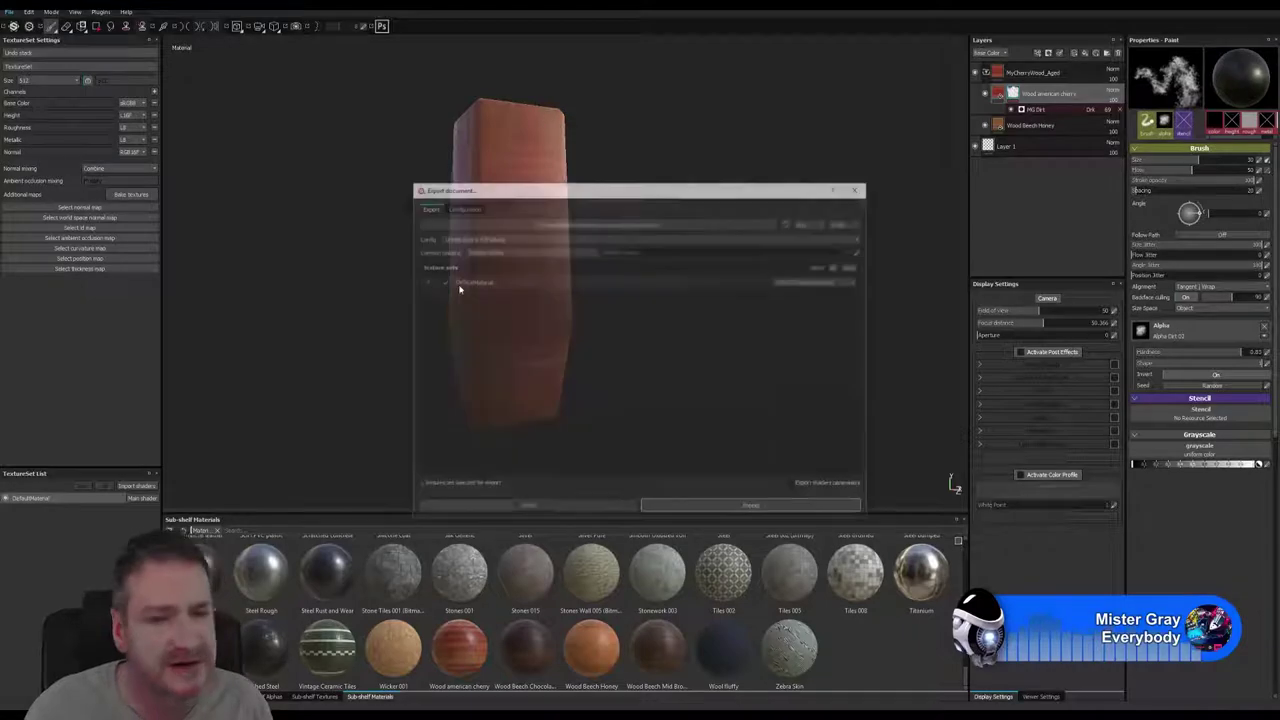
{"action": "left_click", "coordinate": [598, 223]}
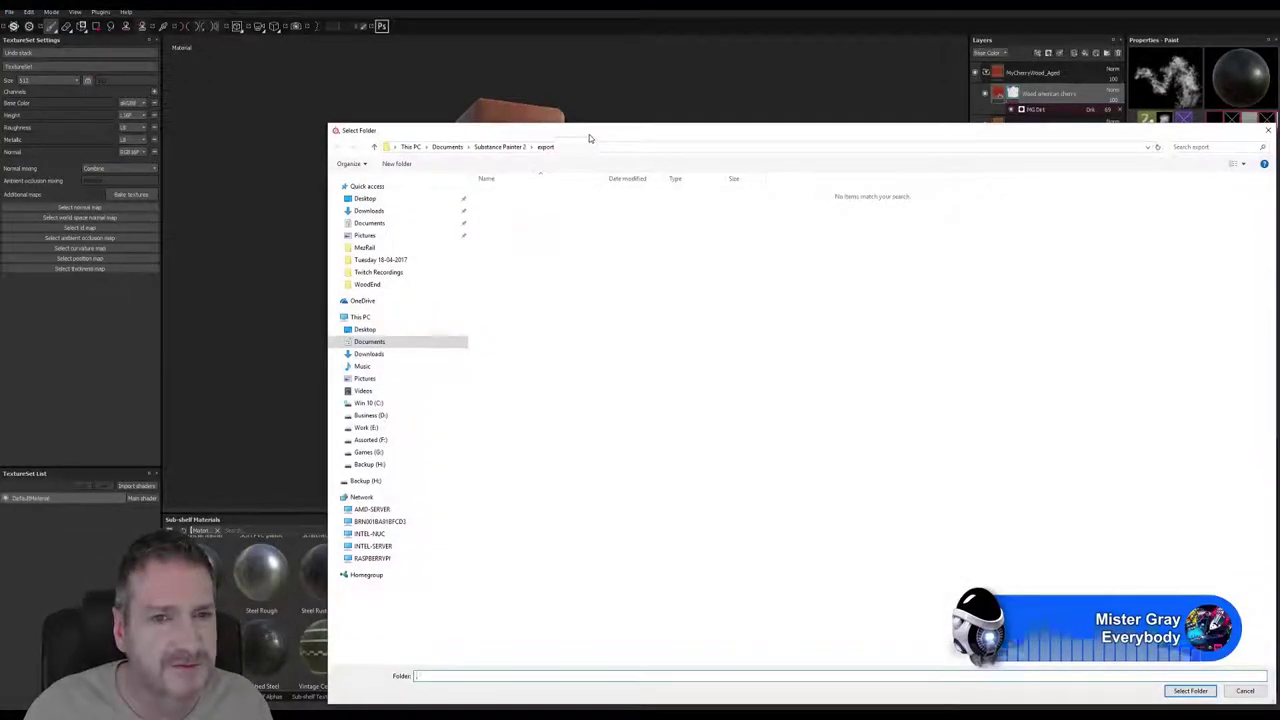
{"action": "left_click_drag", "start_coordinate": [589, 134], "coordinate": [450, 94]}
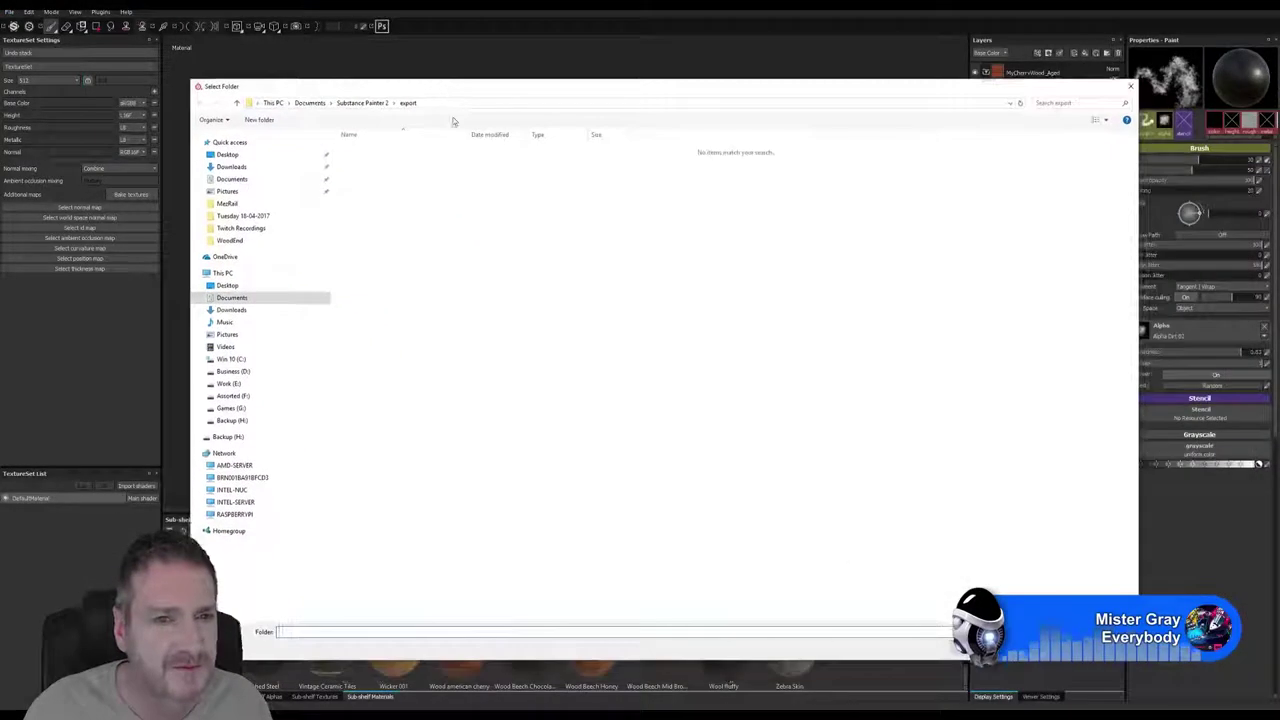
{"action": "left_click", "coordinate": [236, 386]}
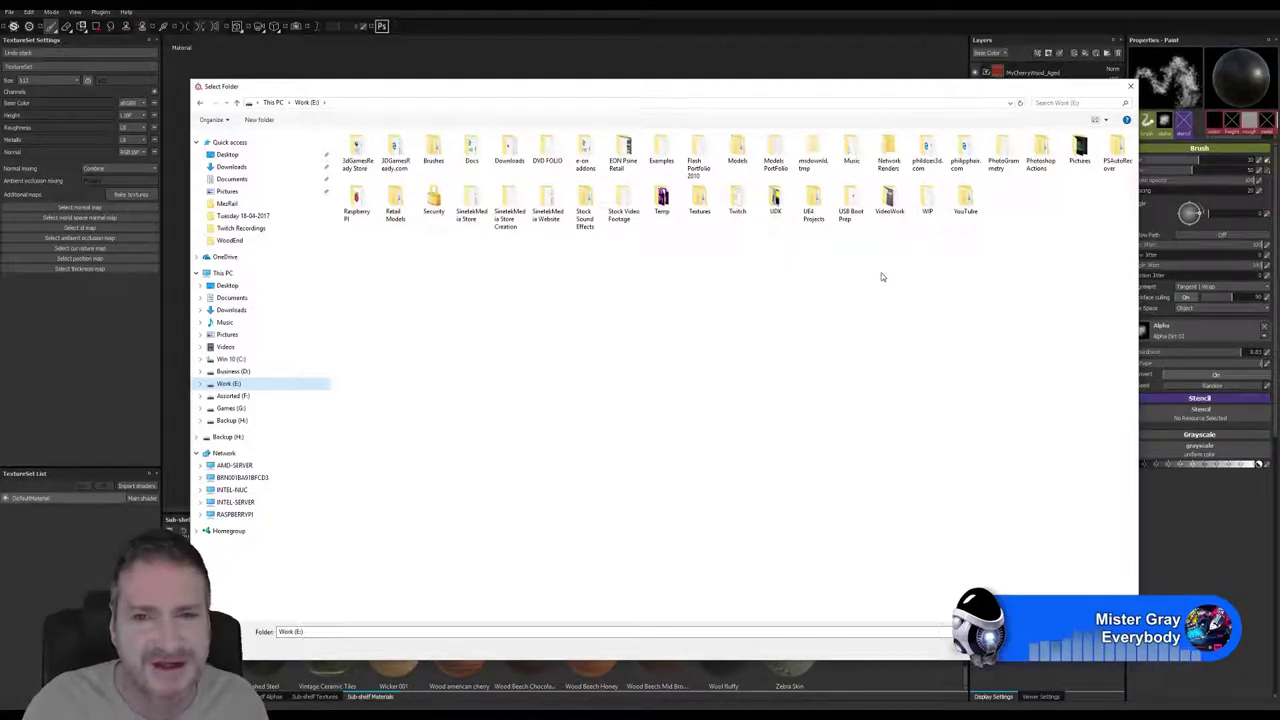
{"action": "double_click", "coordinate": [813, 205]}
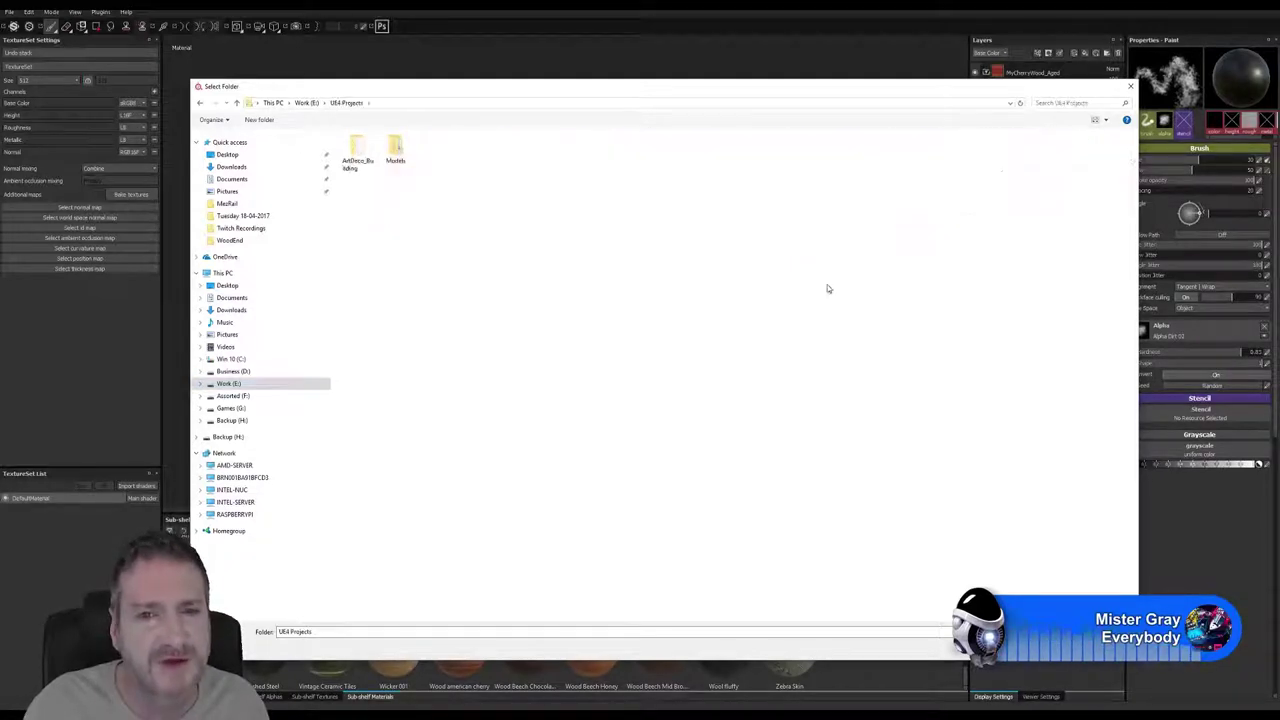
{"action": "double_click", "coordinate": [396, 155]}
{"action": "double_click", "coordinate": [357, 152]}
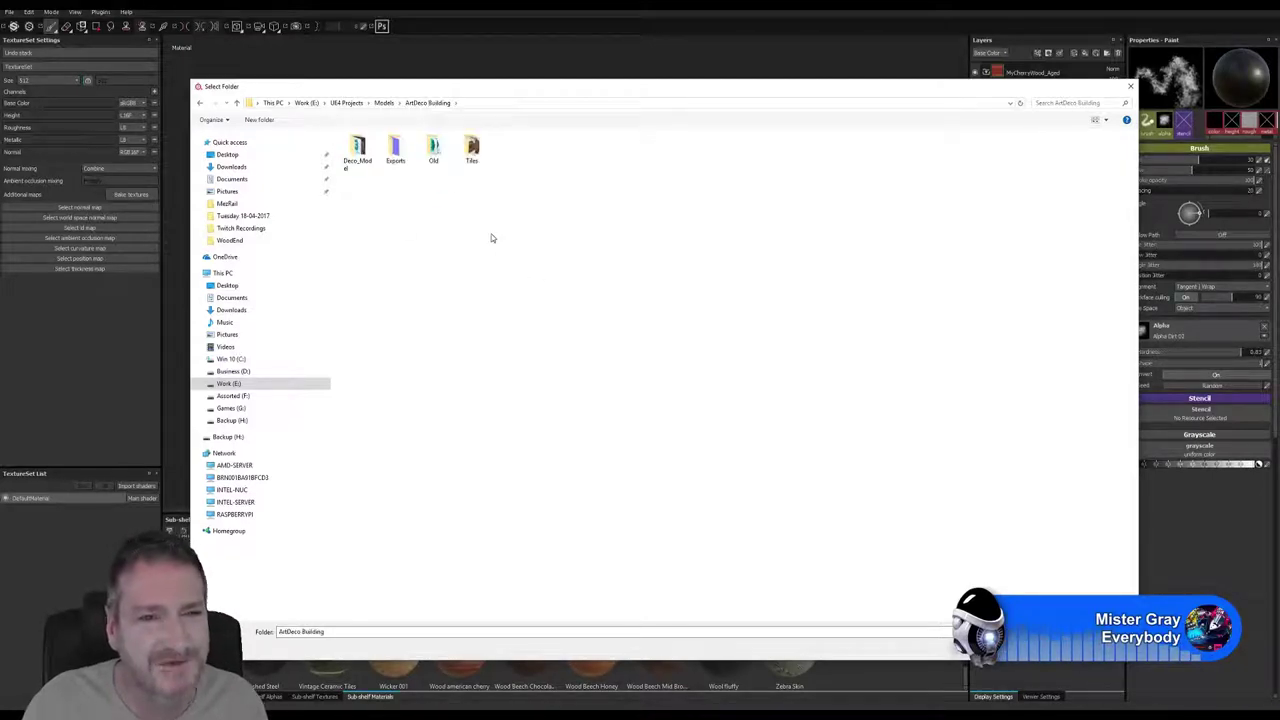
{"action": "double_click", "coordinate": [396, 150]}
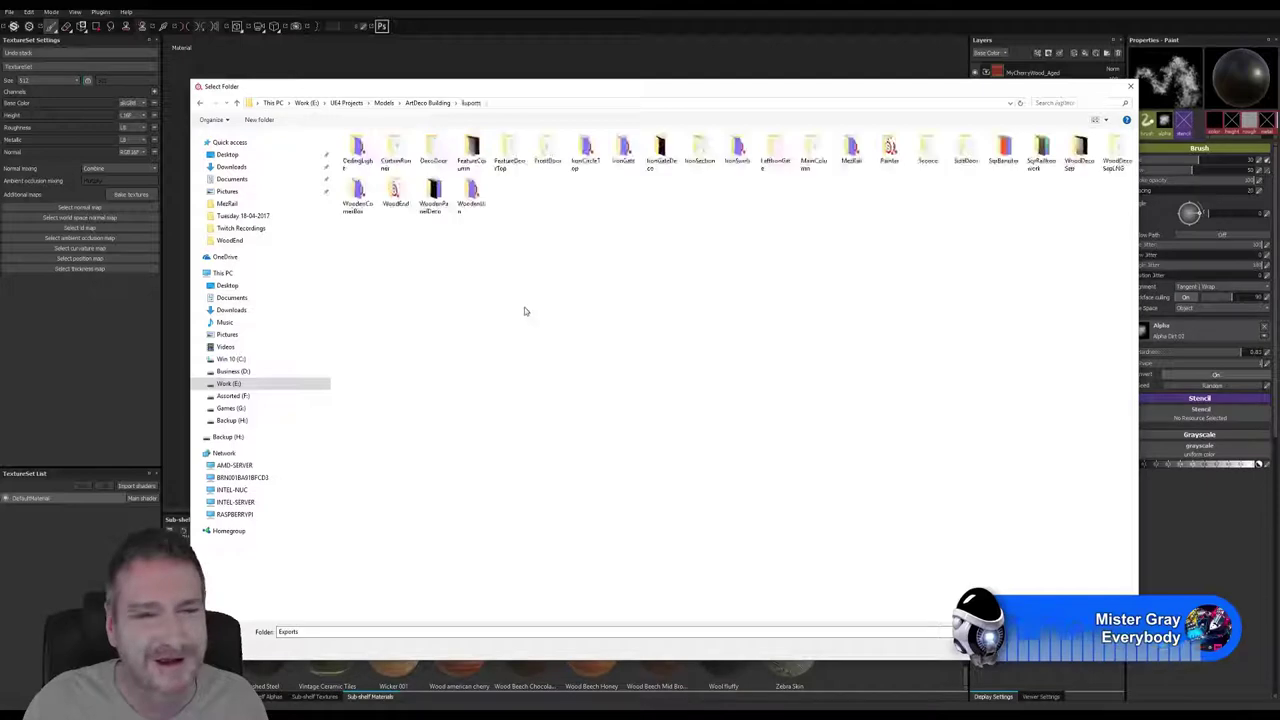
{"action": "double_click", "coordinate": [395, 190]}
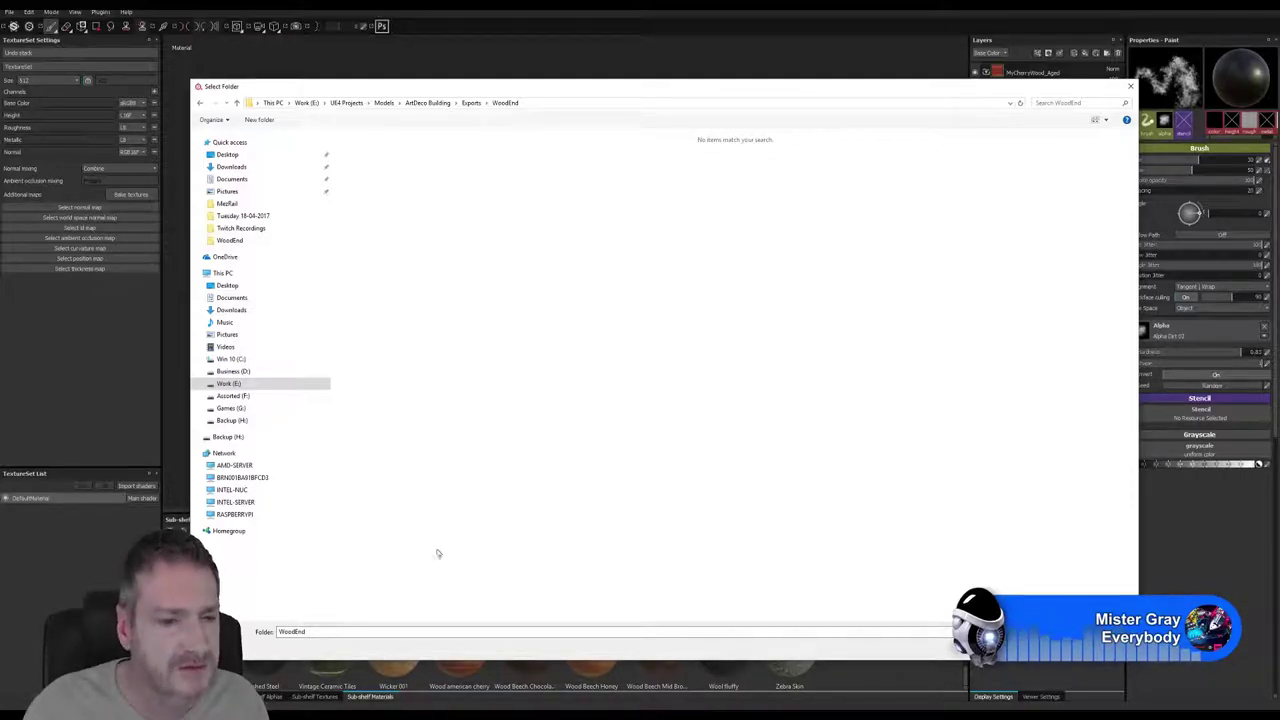
{"action": "left_click", "coordinate": [1030, 648]}
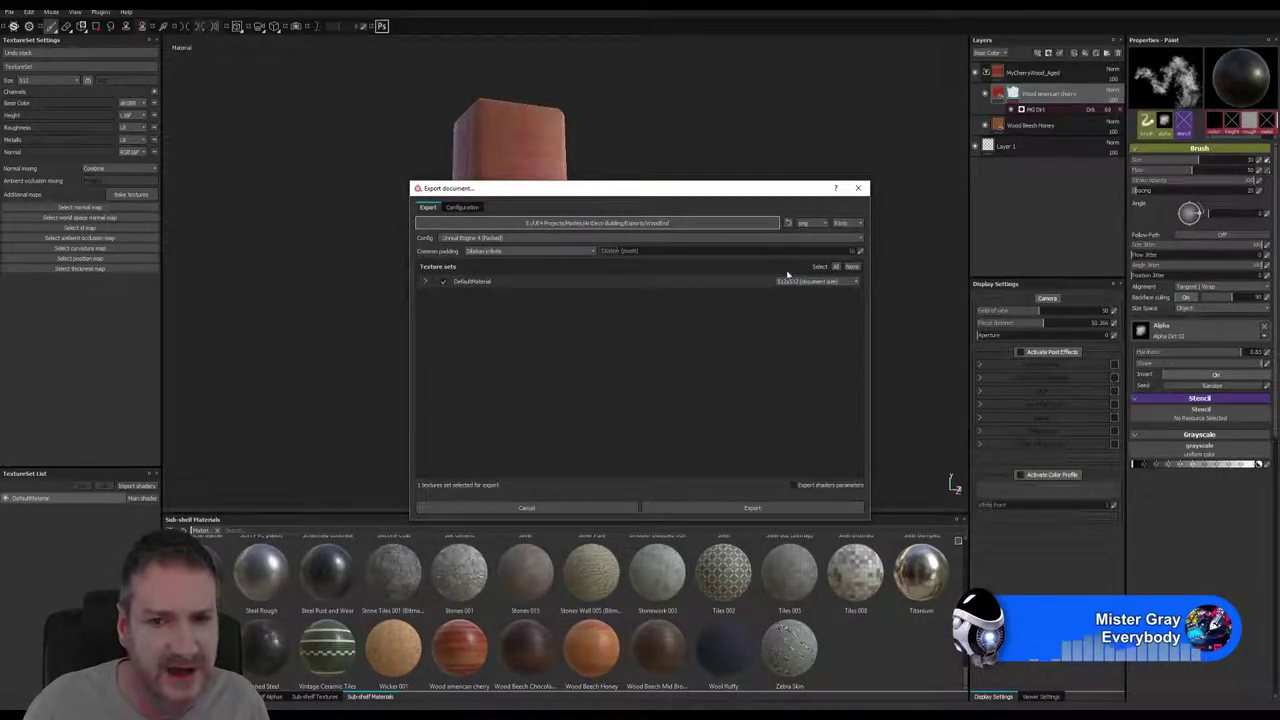
{"action": "left_click", "coordinate": [750, 508]}
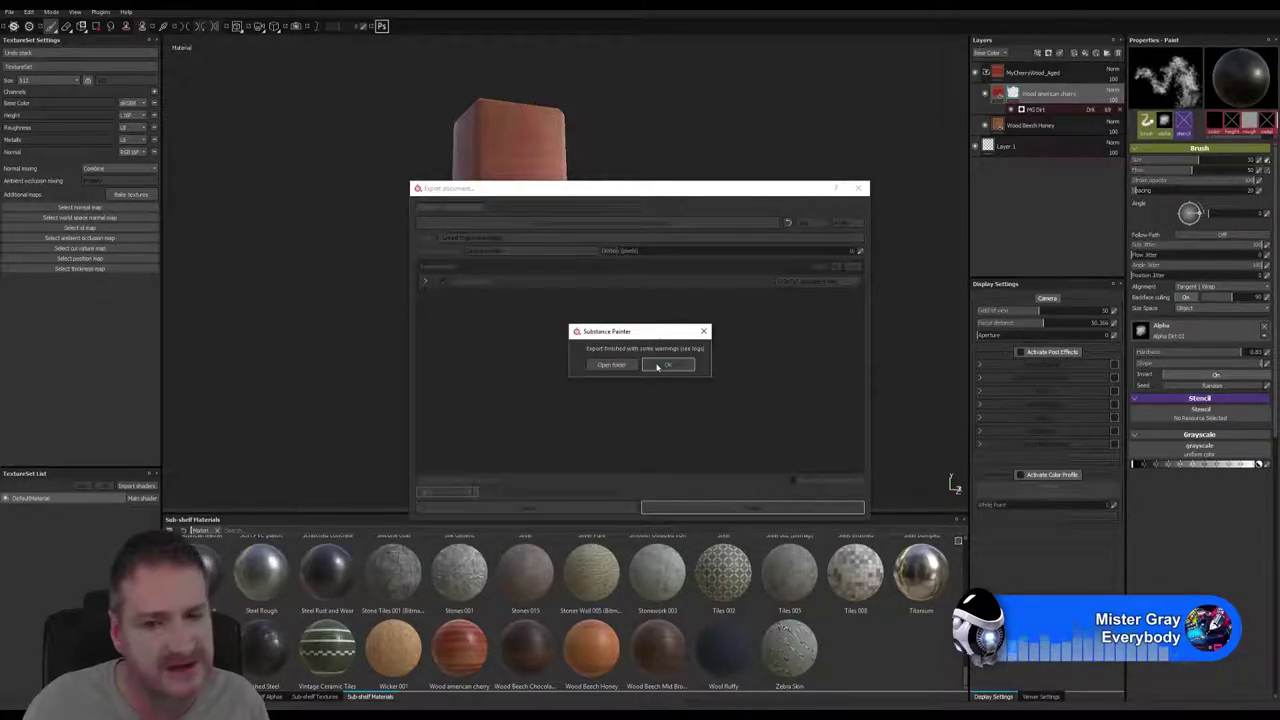
{"action": "left_click", "coordinate": [675, 366]}
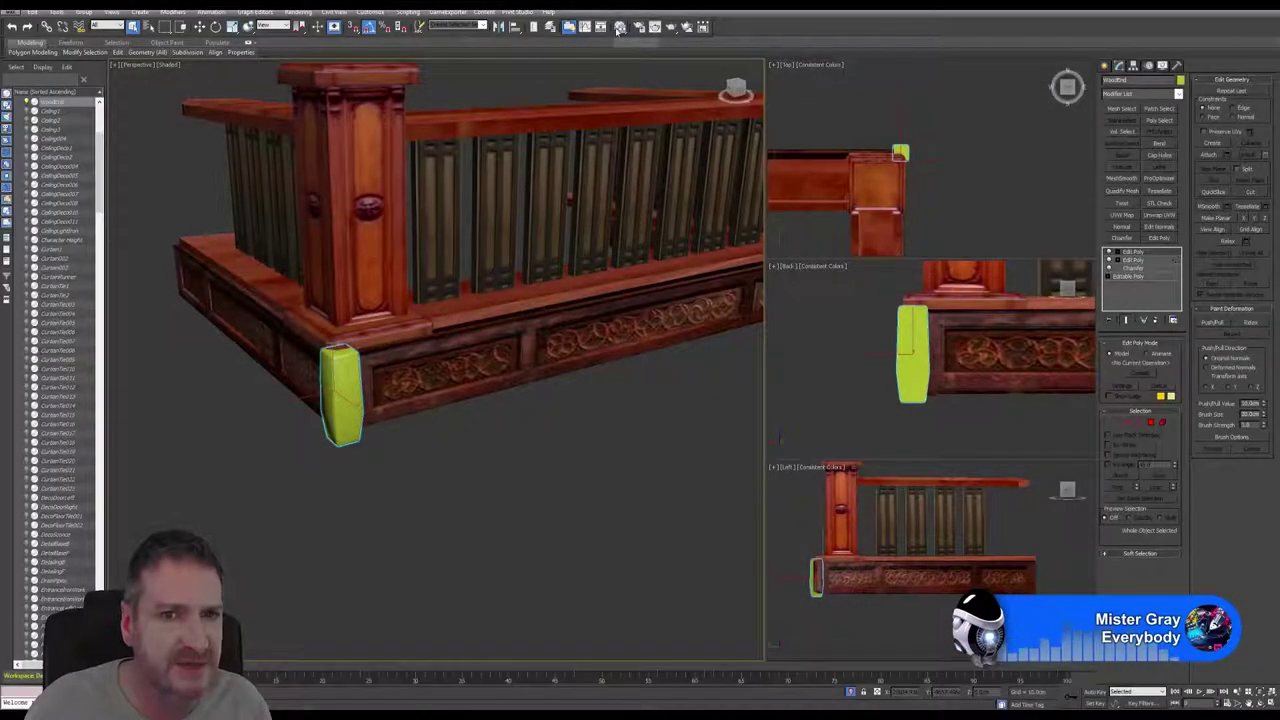
Create a new Standard material and a bitmap node loaded with the base color texture from the WoodEnd exports folder
{"action": "left_click", "coordinate": [620, 26]}
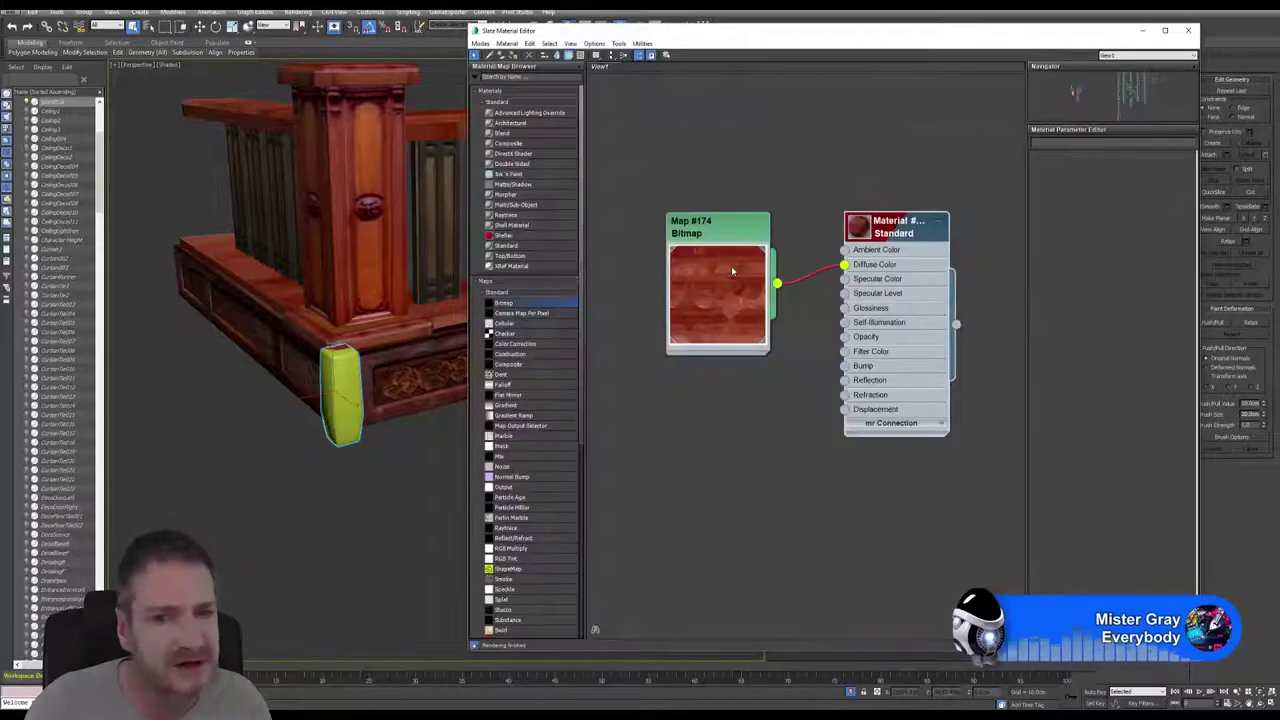
{"action": "middle_click_drag", "start_coordinate": [739, 415], "coordinate": [726, 322]}
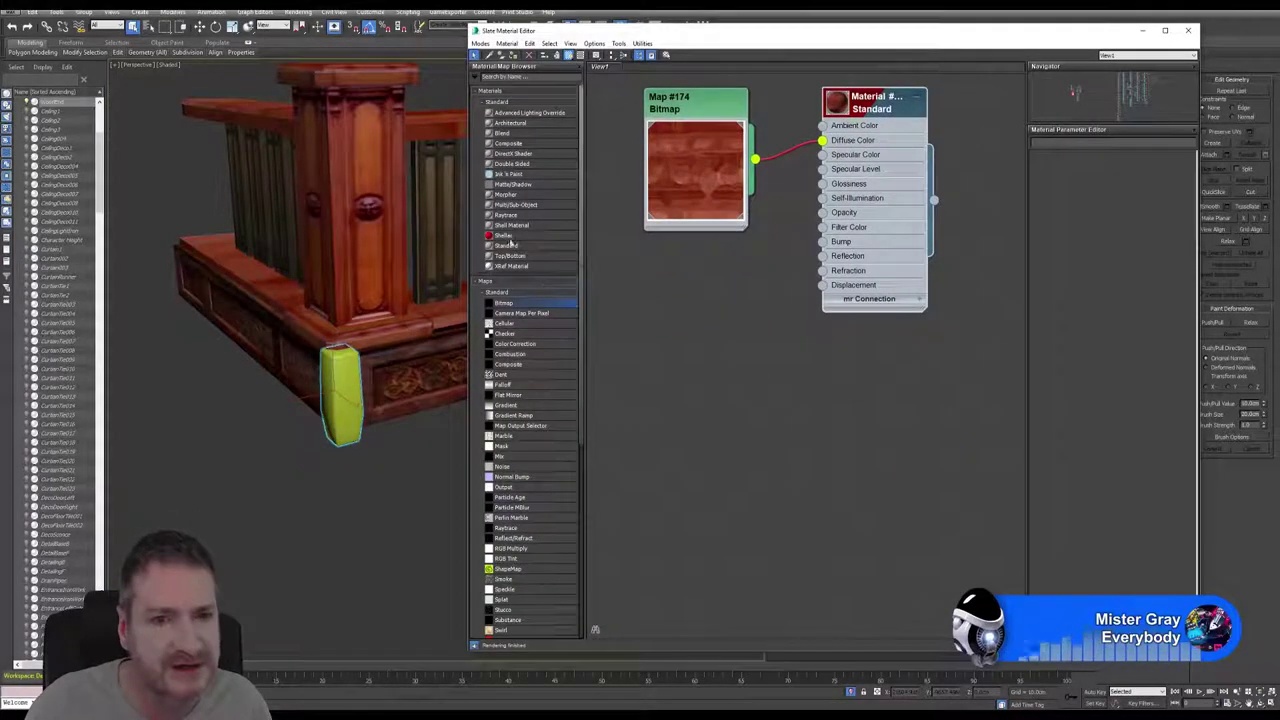
{"action": "left_click_drag", "start_coordinate": [516, 246], "coordinate": [668, 275]}
{"action": "left_click_drag", "start_coordinate": [866, 376], "coordinate": [866, 376]}
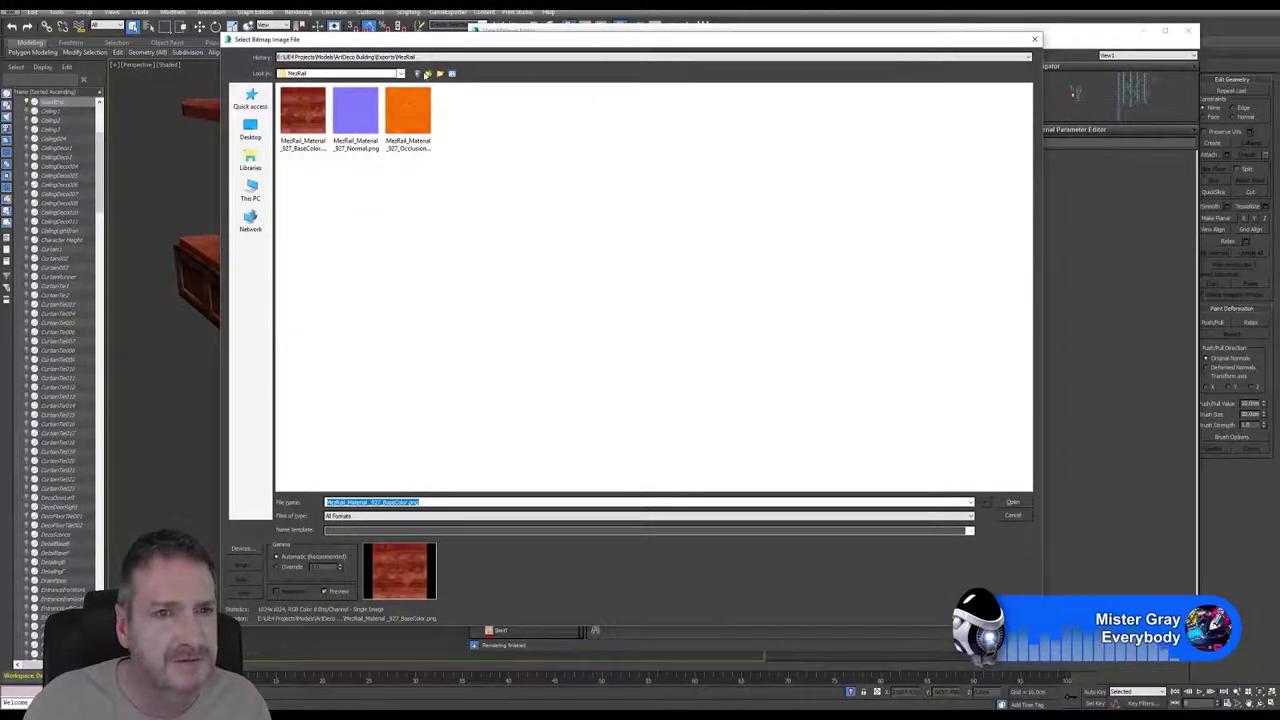
{"action": "left_click", "coordinate": [428, 74]}
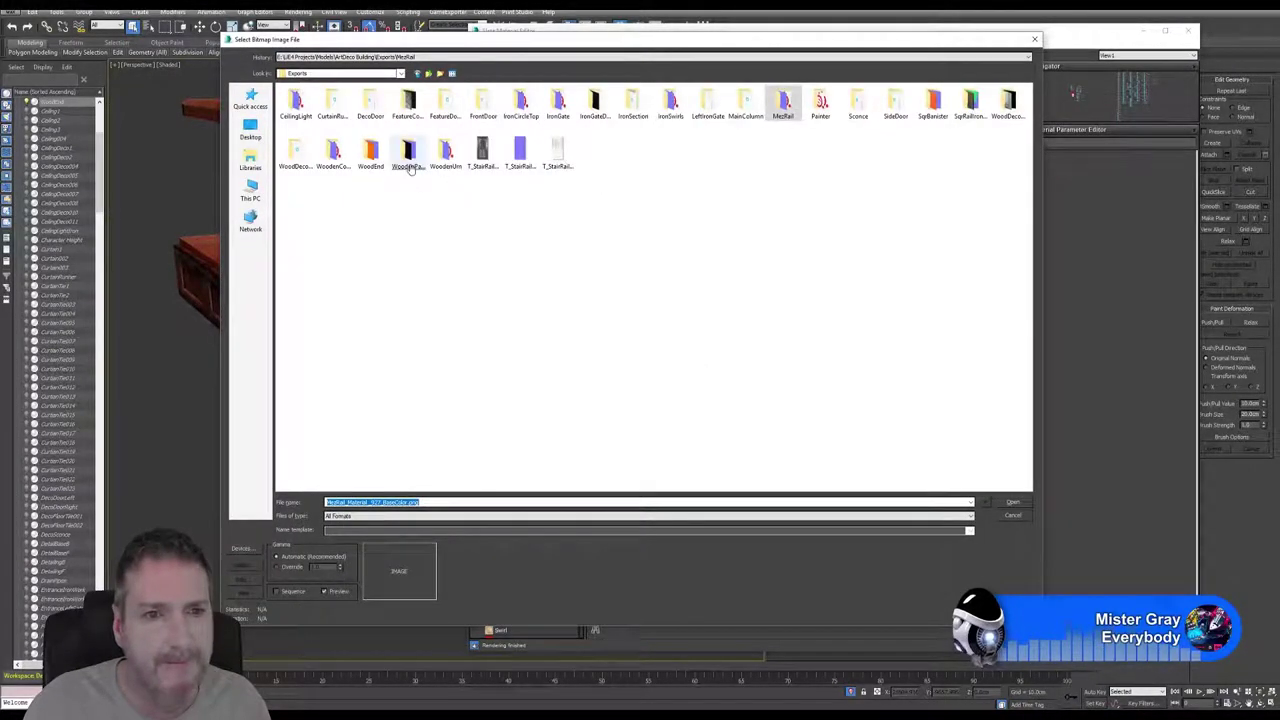
{"action": "double_click", "coordinate": [370, 152]}
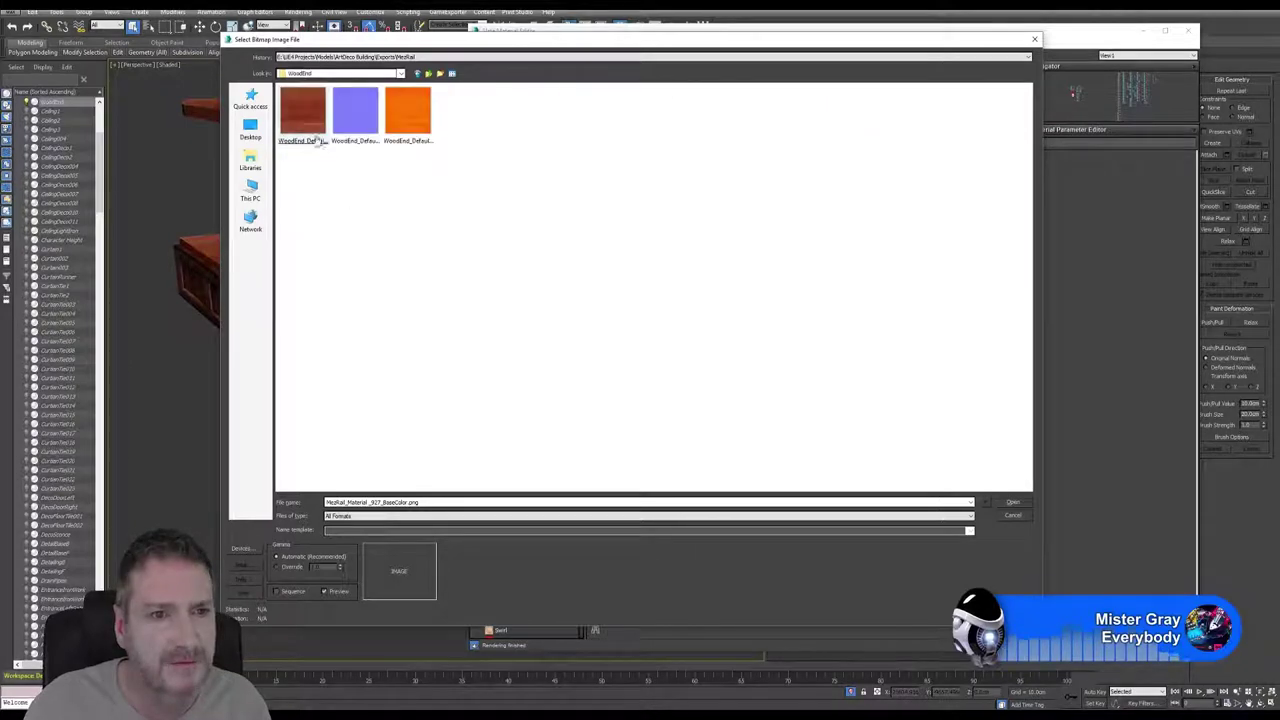
{"action": "left_click", "coordinate": [305, 120]}
{"action": "key", "text": "Return"}
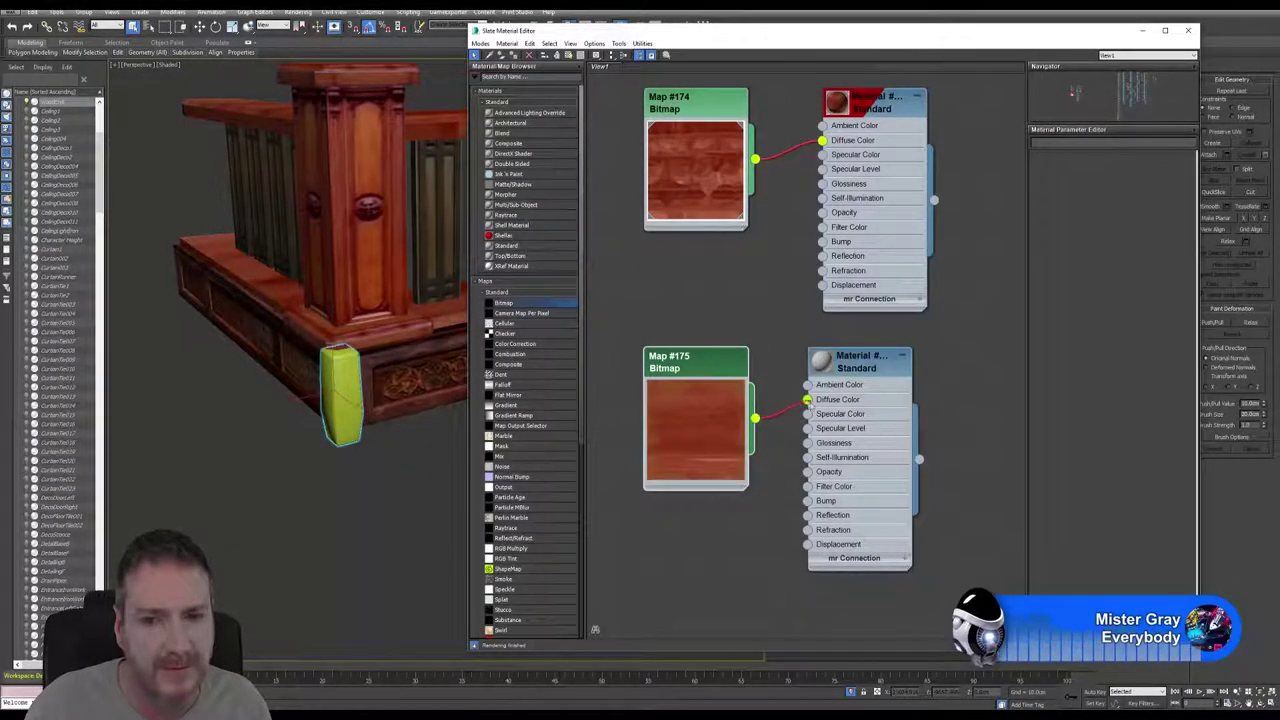
Connect the WoodEnd bitmap to the new material's Diffuse Color, assign the material to the selected post and show it shaded in the viewport
{"action": "left_click_drag", "start_coordinate": [755, 418], "coordinate": [808, 399]}
{"action": "right_click", "coordinate": [858, 368]}
{"action": "left_click", "coordinate": [897, 492]}
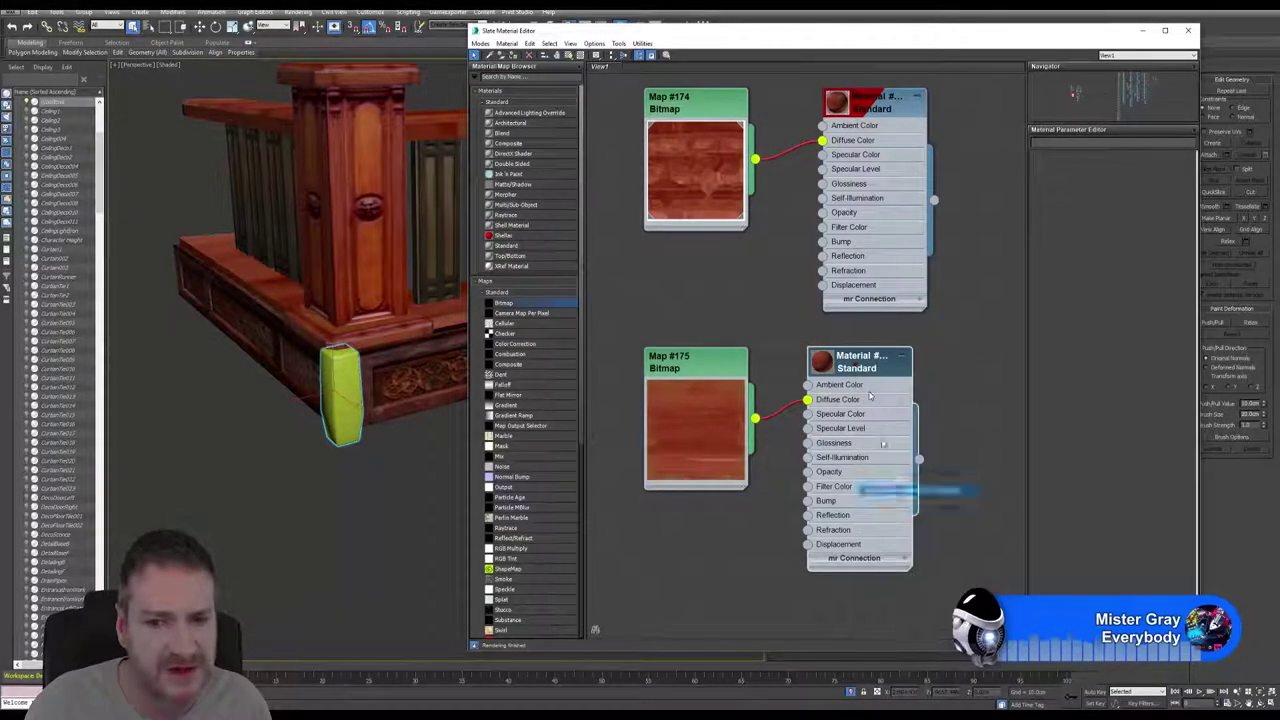
{"action": "right_click", "coordinate": [852, 361]}
{"action": "left_click", "coordinate": [880, 491]}
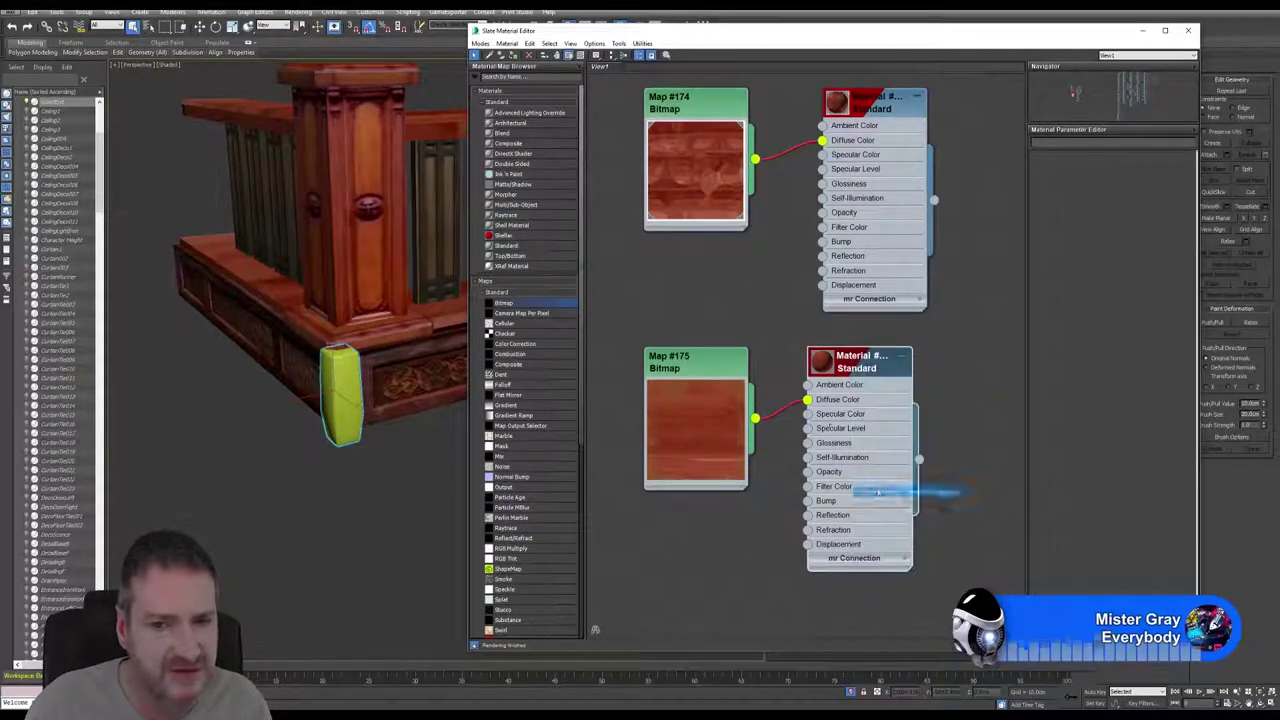
{"action": "right_click", "coordinate": [849, 369]}
{"action": "left_click", "coordinate": [873, 385]}
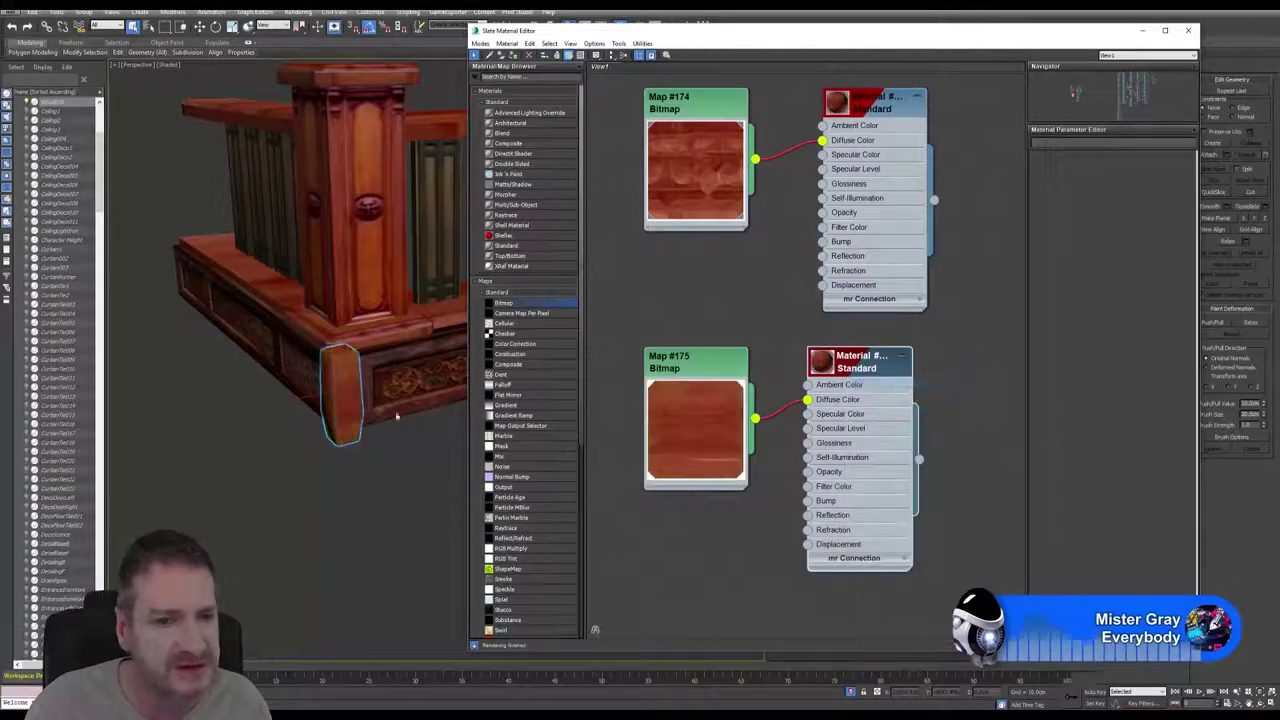
{"action": "left_click", "coordinate": [1188, 30]}
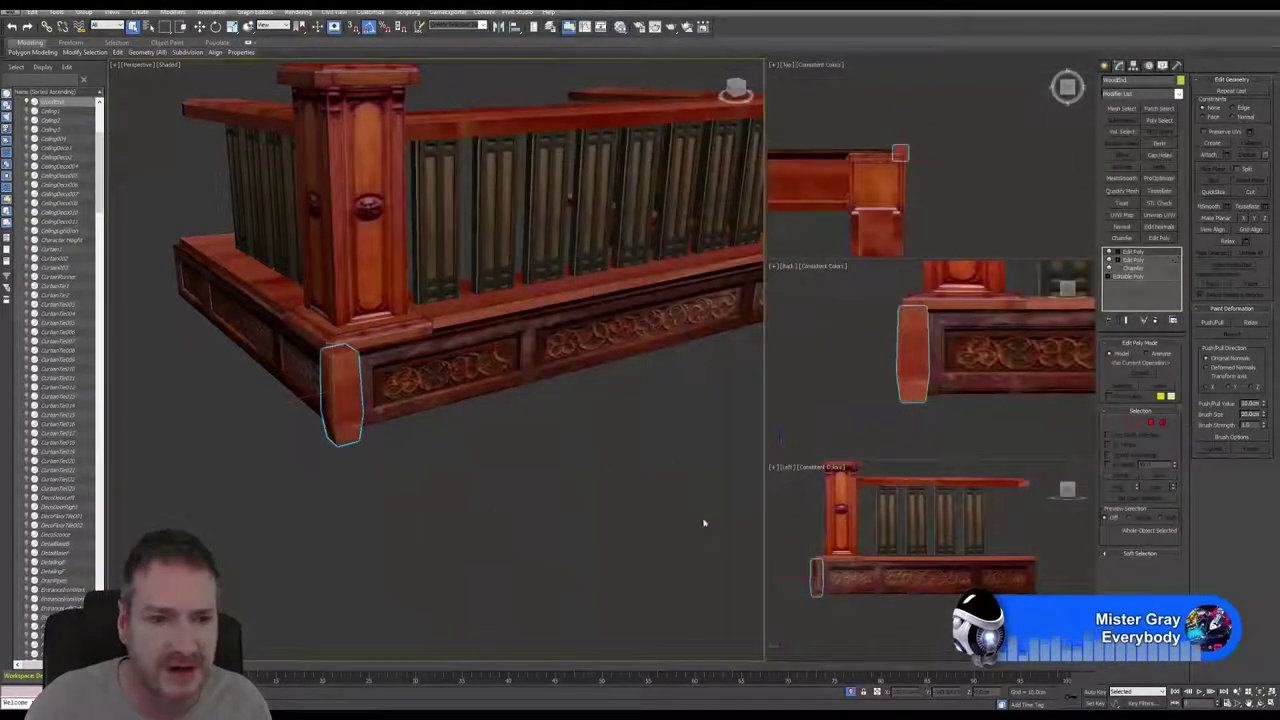
Examine the textured corner post against the balcony base, and compare it with the base's bare corner
{"action": "middle_click_drag", "start_coordinate": [452, 426], "coordinate": [500, 348], "text": "alt"}
{"action": "middle_click_drag", "start_coordinate": [578, 304], "coordinate": [591, 392], "text": "alt"}
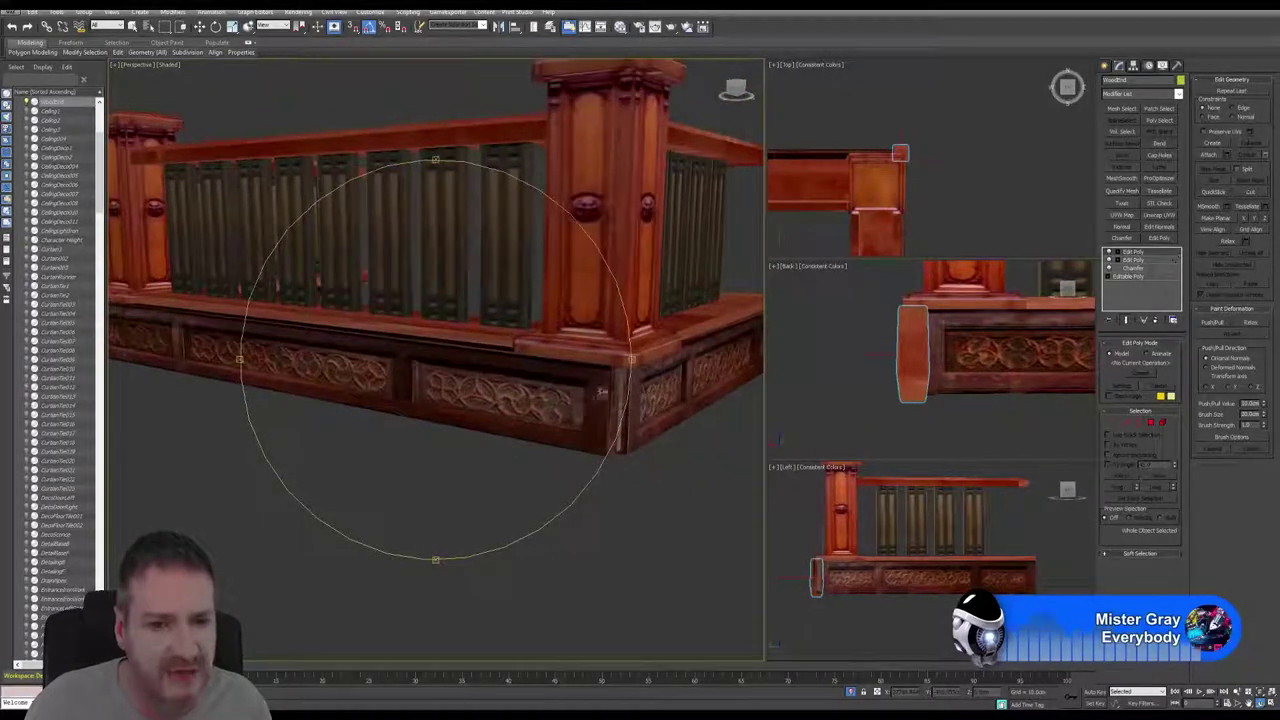
{"action": "middle_click_drag", "start_coordinate": [620, 440], "coordinate": [483, 389], "text": "alt"}
{"action": "scroll", "coordinate": [500, 390], "scroll_direction": "up", "scroll_amount": 5}
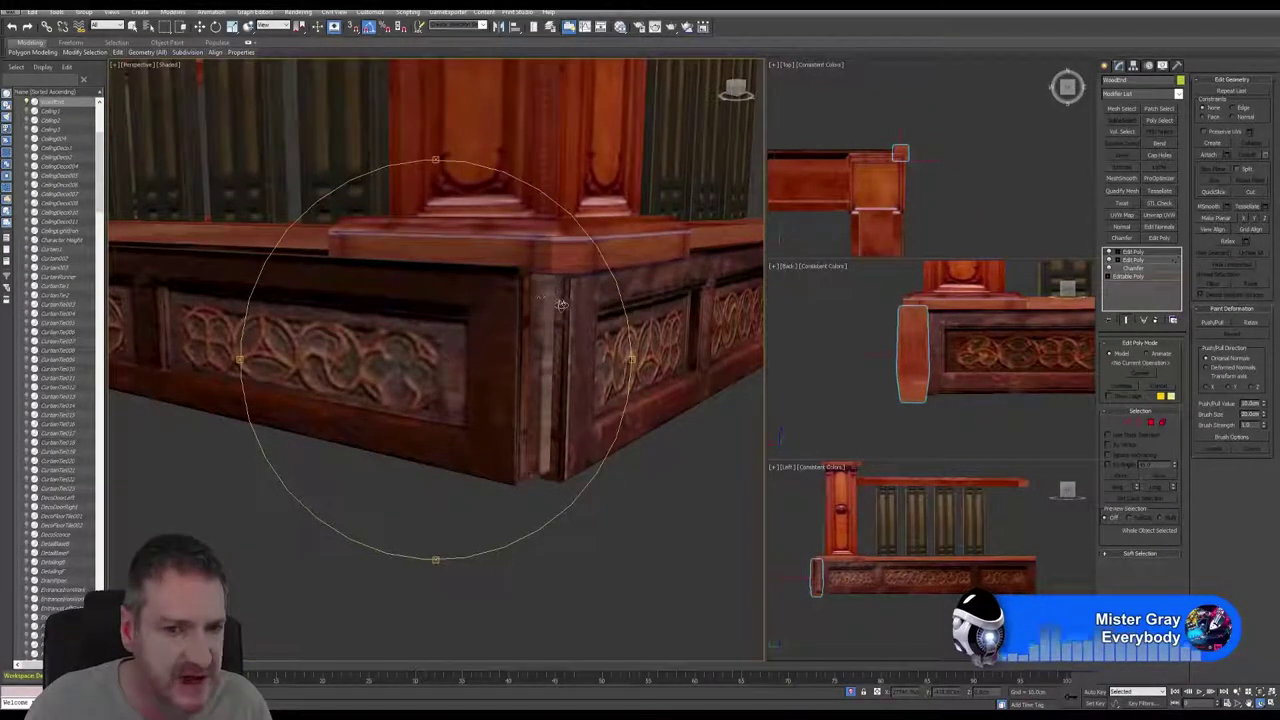
{"action": "scroll", "coordinate": [510, 333], "scroll_direction": "down", "scroll_amount": 5}
{"action": "scroll", "coordinate": [510, 333], "scroll_direction": "down", "scroll_amount": 5}
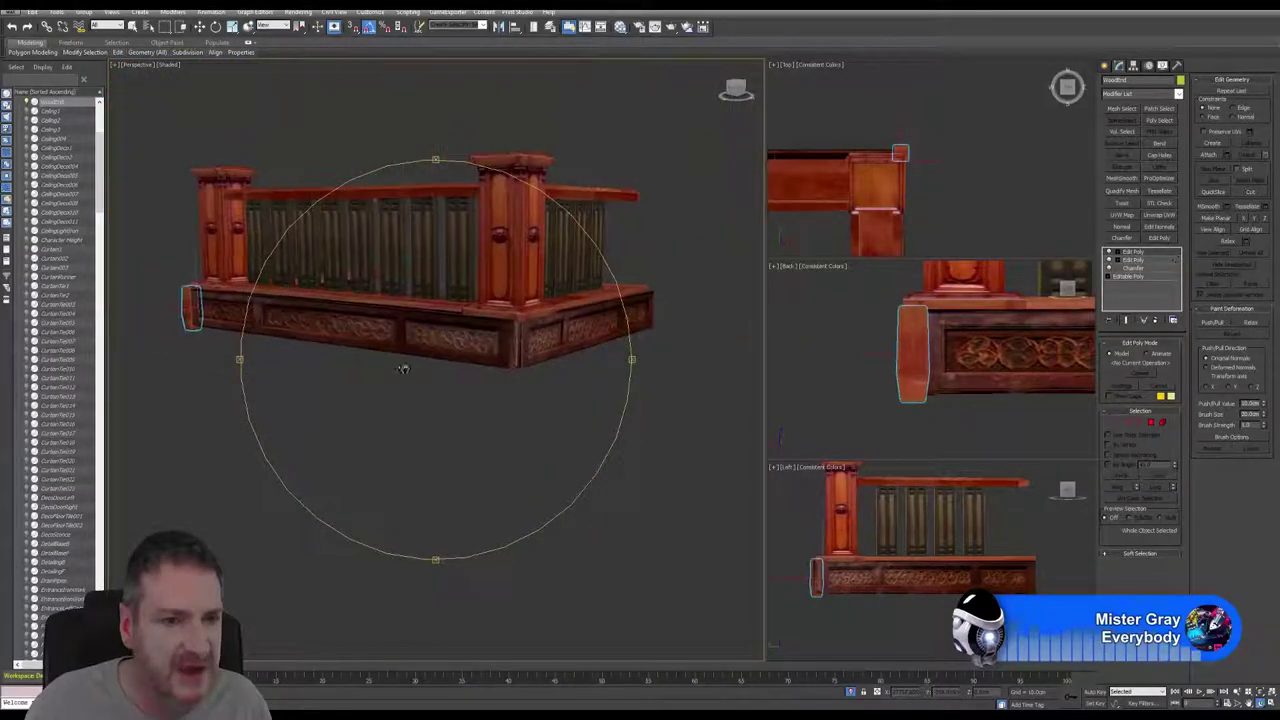
{"action": "left_click_drag", "start_coordinate": [280, 392], "coordinate": [418, 400]}
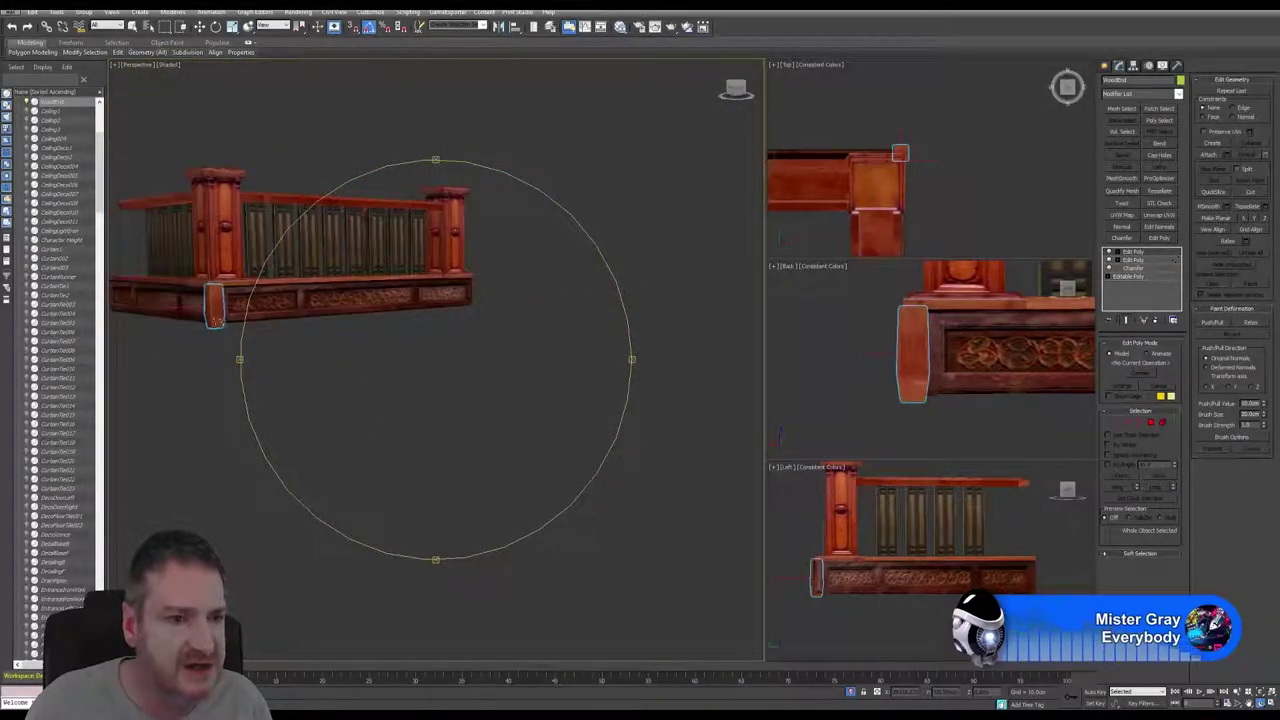
{"action": "middle_click_drag", "start_coordinate": [328, 322], "coordinate": [316, 290], "text": "alt"}
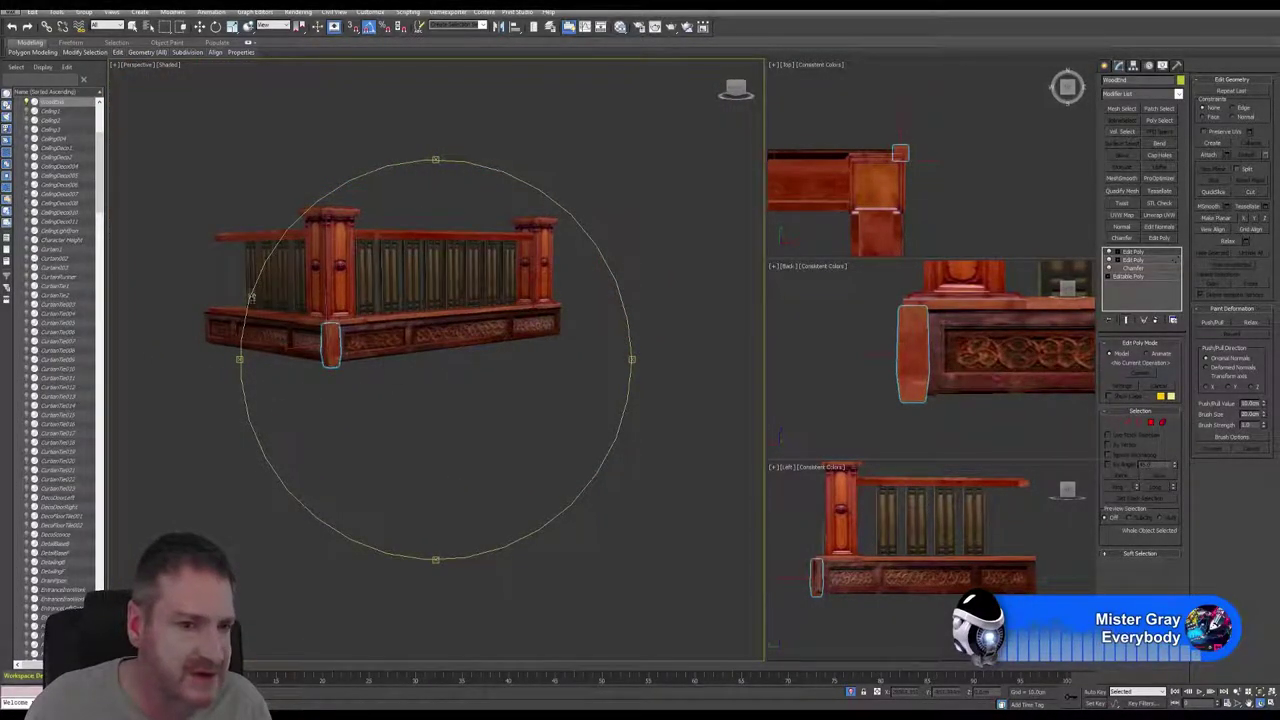
Clone the WoodEnd post along the X axis to the opposite front corner of the balcony as one Copy
{"action": "left_click", "coordinate": [200, 26]}
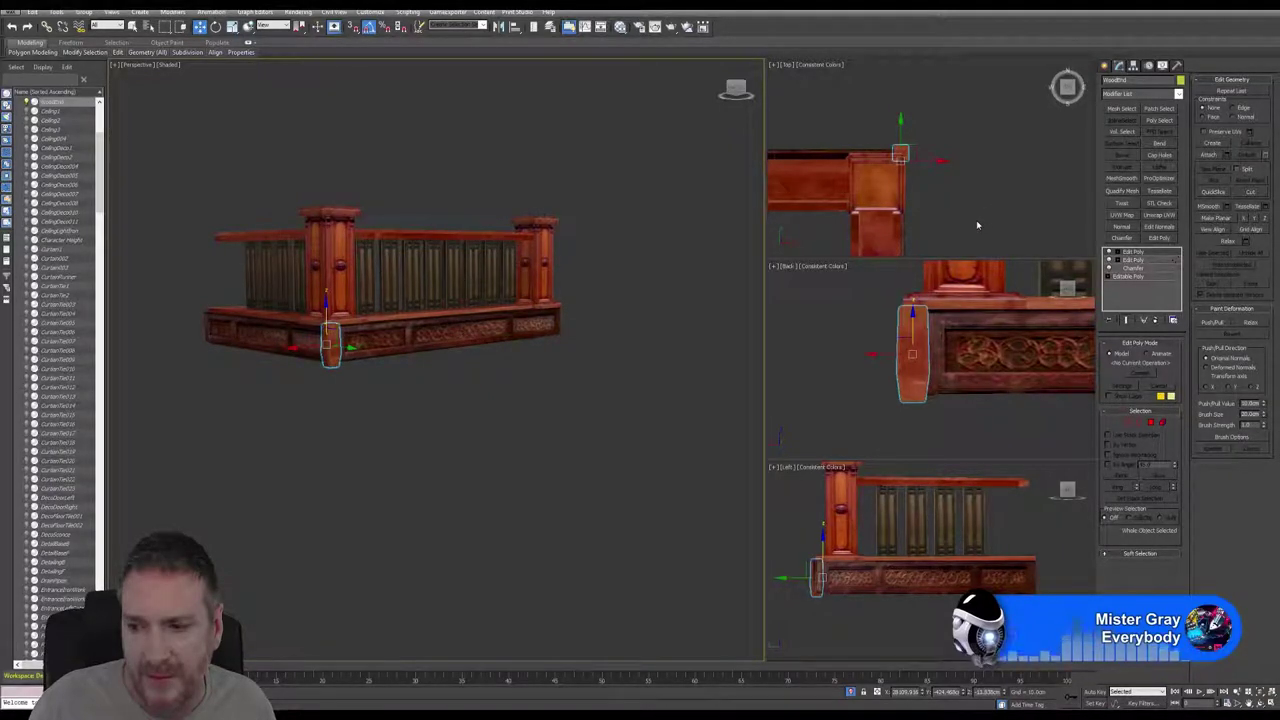
{"action": "middle_click_drag", "start_coordinate": [934, 206], "coordinate": [992, 200]}
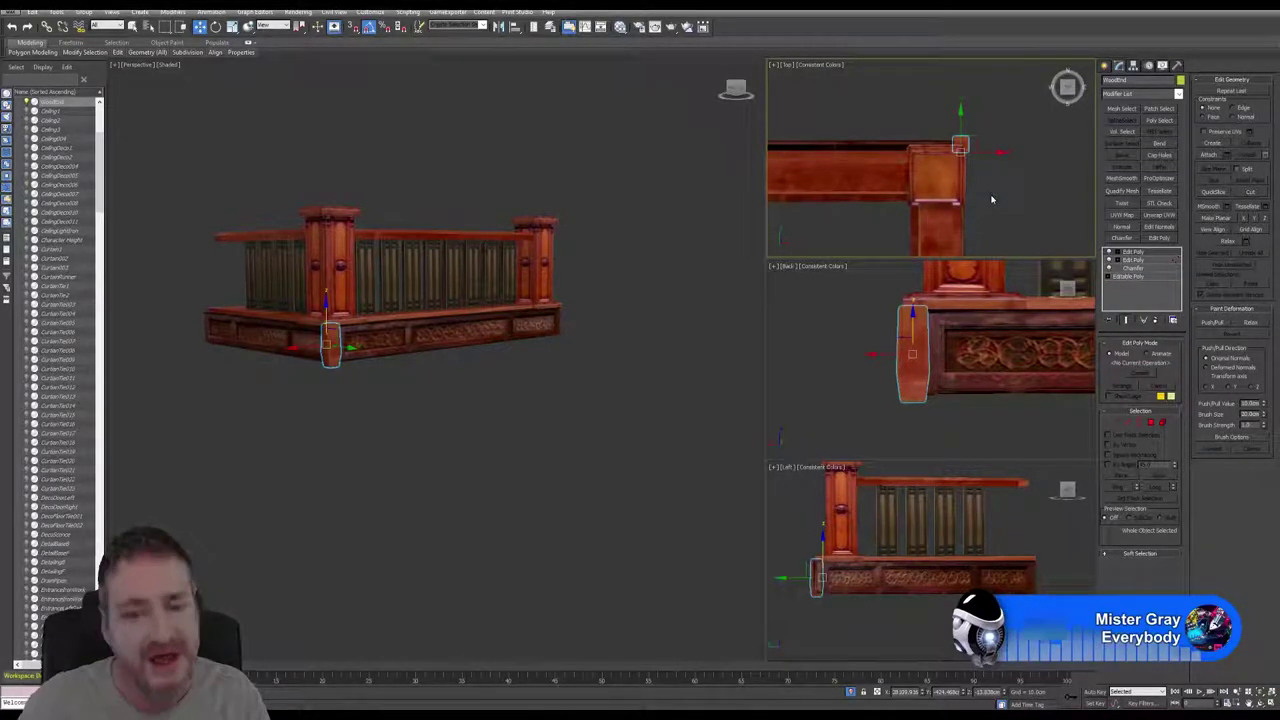
{"action": "scroll", "coordinate": [992, 199], "scroll_direction": "down", "scroll_amount": 2}
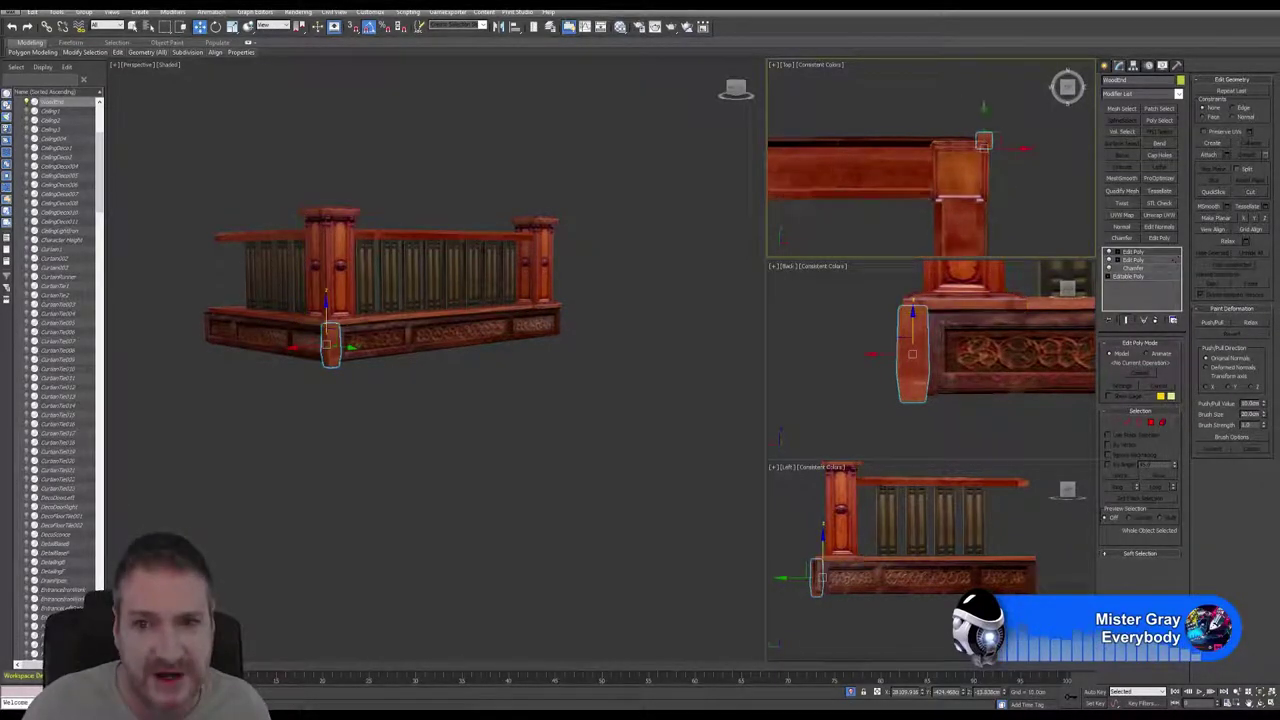
{"action": "scroll", "coordinate": [866, 209], "scroll_direction": "down", "scroll_amount": 2}
{"action": "middle_click_drag", "start_coordinate": [866, 209], "coordinate": [920, 194]}
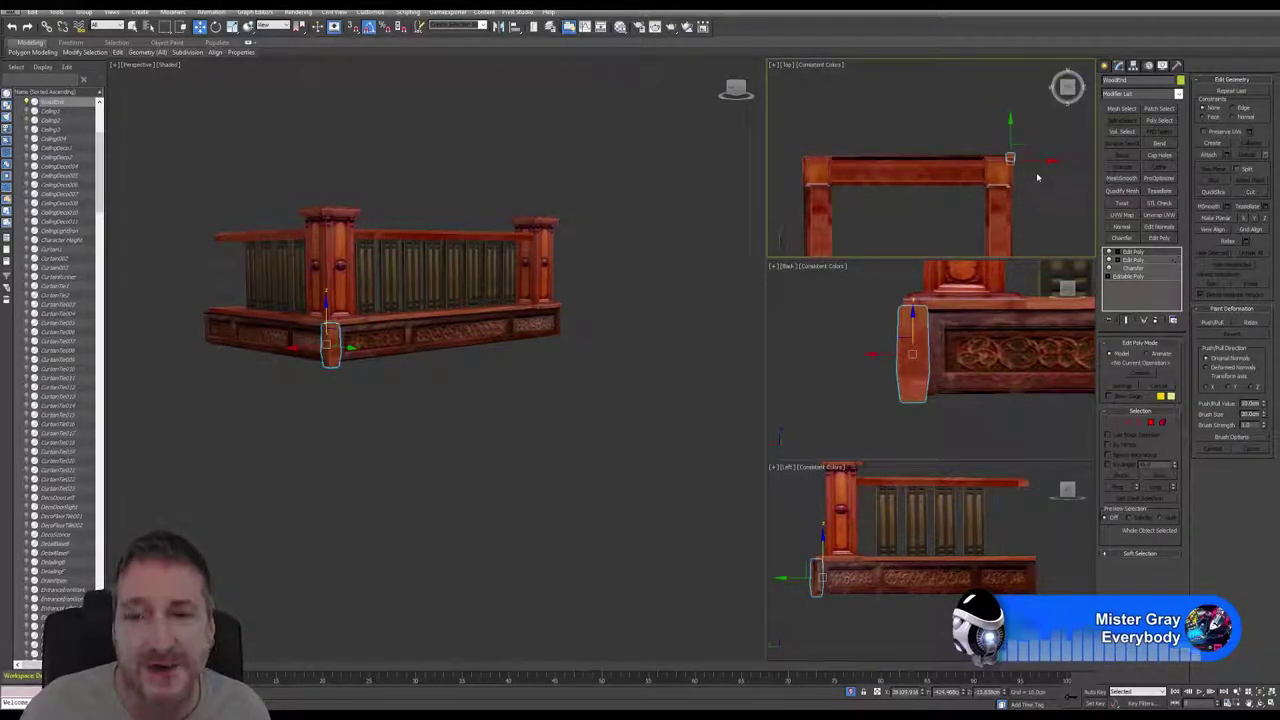
{"action": "left_click_drag", "start_coordinate": [1039, 161], "coordinate": [833, 164], "text": "shift"}
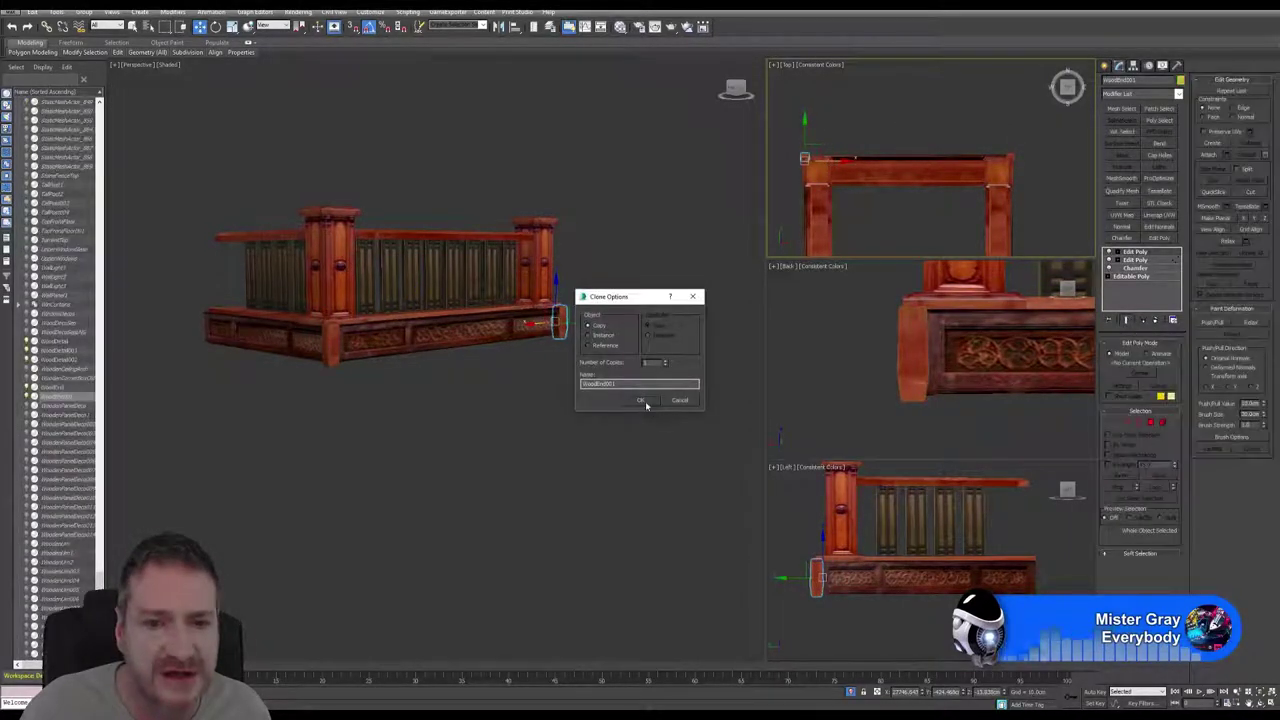
{"action": "left_click", "coordinate": [642, 400]}
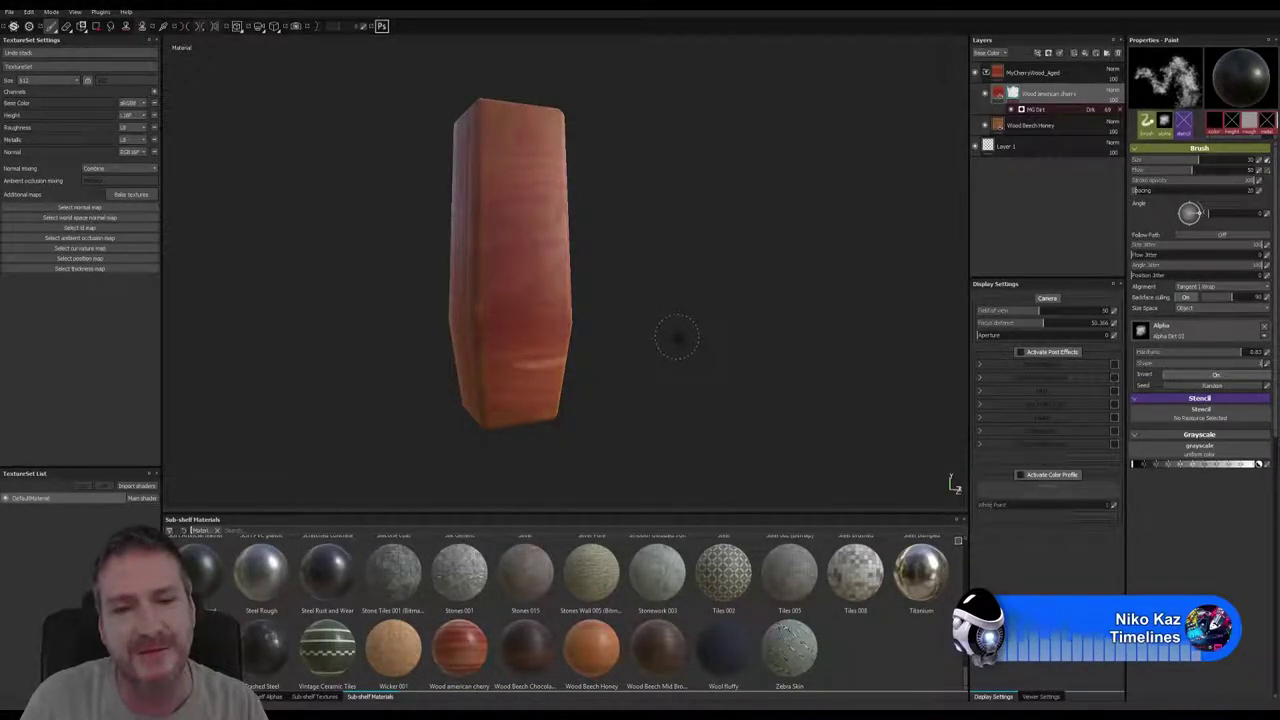
{"action": "scroll", "coordinate": [762, 617], "scroll_direction": "up", "scroll_amount": 10}
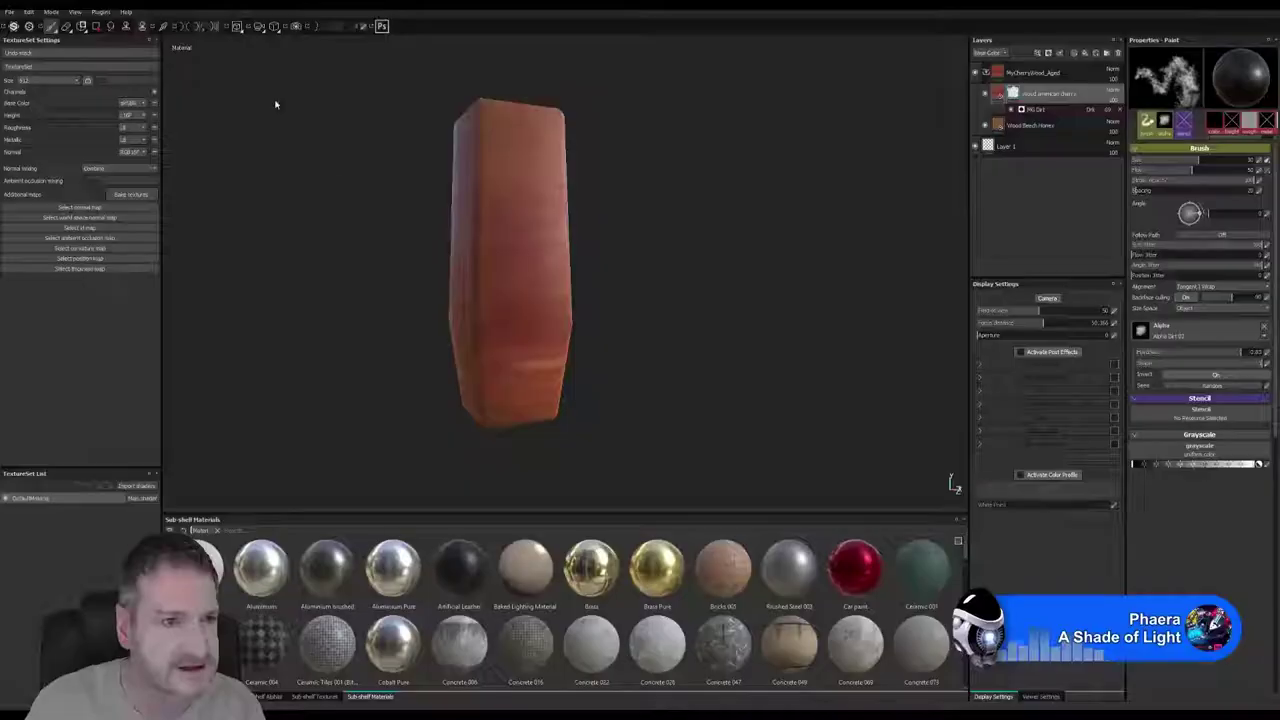
{"action": "left_click", "coordinate": [12, 12]}
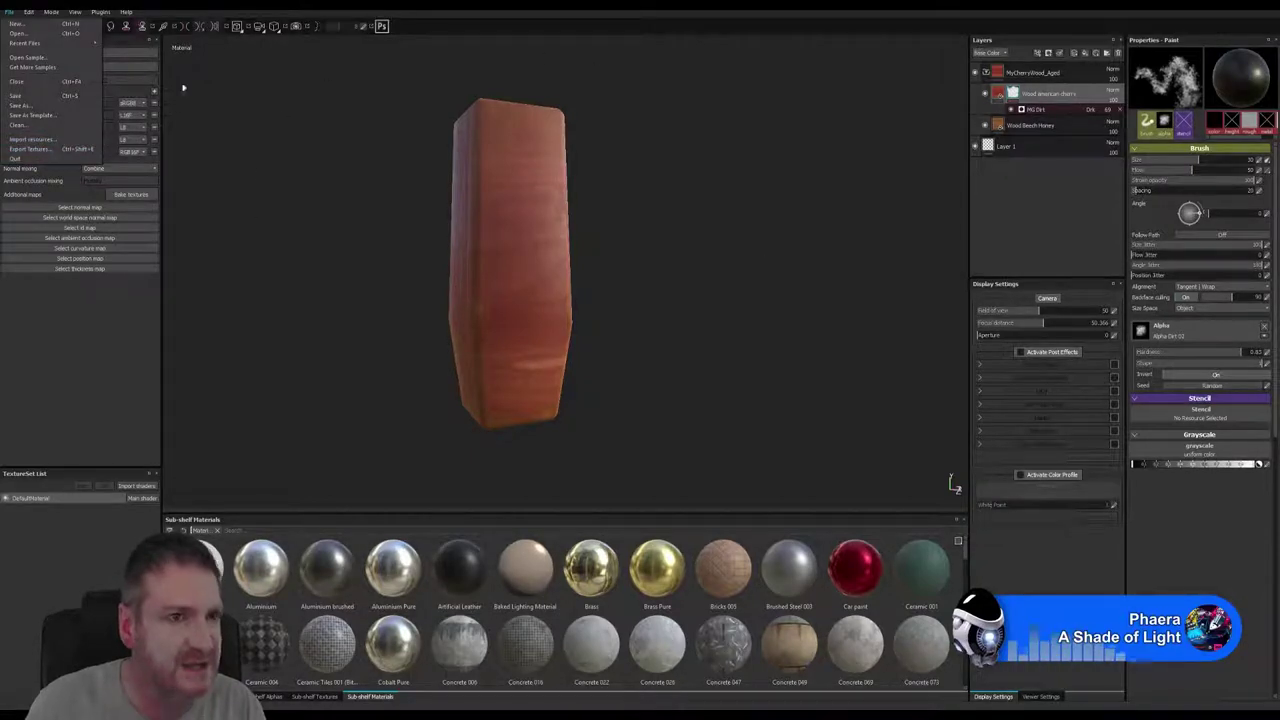
{"action": "left_click", "coordinate": [647, 34]}
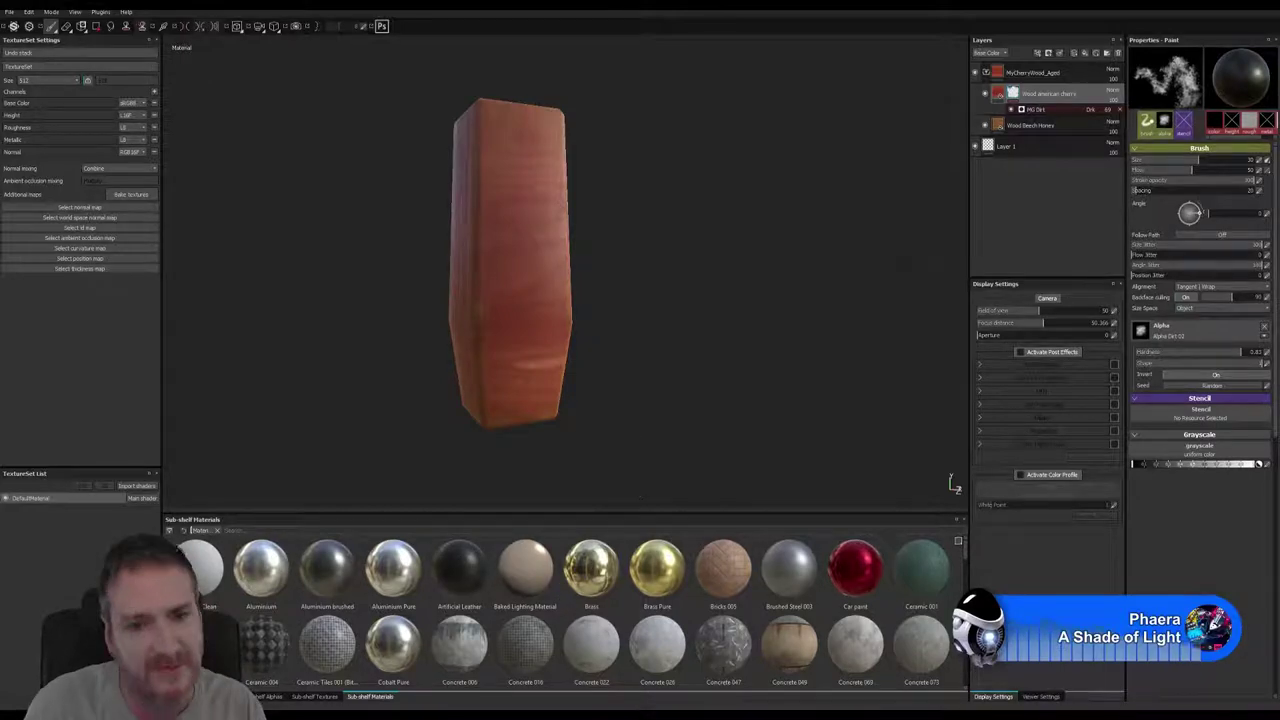
{"action": "left_click", "coordinate": [1222, 8]}
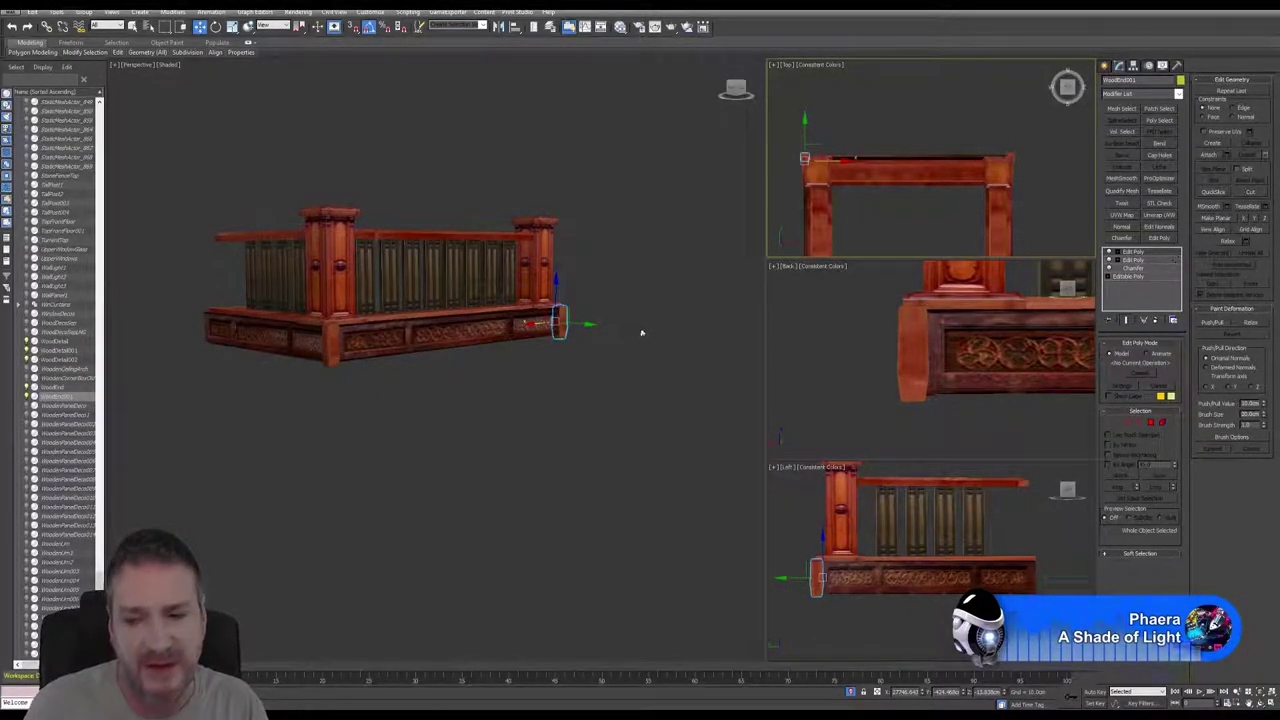
Try to nudge the copied post slightly along the Y axis, in toward the corner of the balcony base
{"action": "key", "text": "e"}
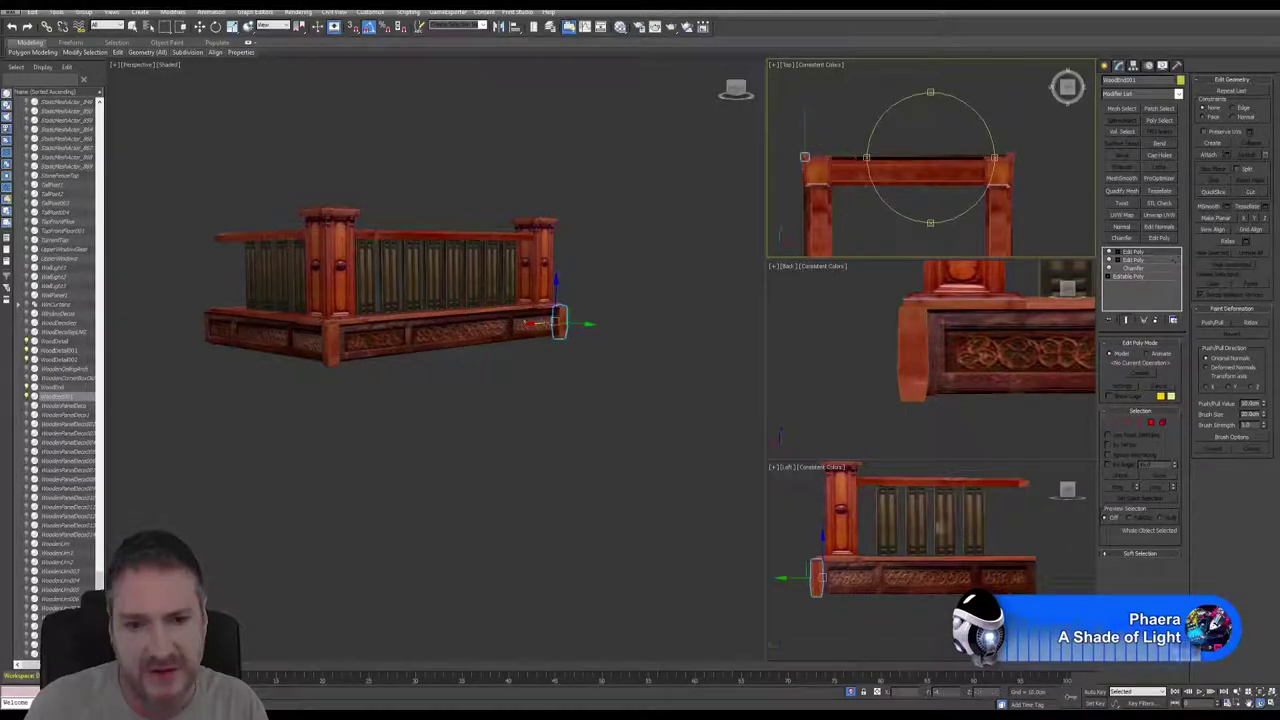
{"action": "left_click", "coordinate": [559, 330]}
{"action": "middle_click_drag", "start_coordinate": [559, 330], "coordinate": [487, 360], "text": "alt"}
{"action": "scroll", "coordinate": [490, 340], "scroll_direction": "up", "scroll_amount": 6}
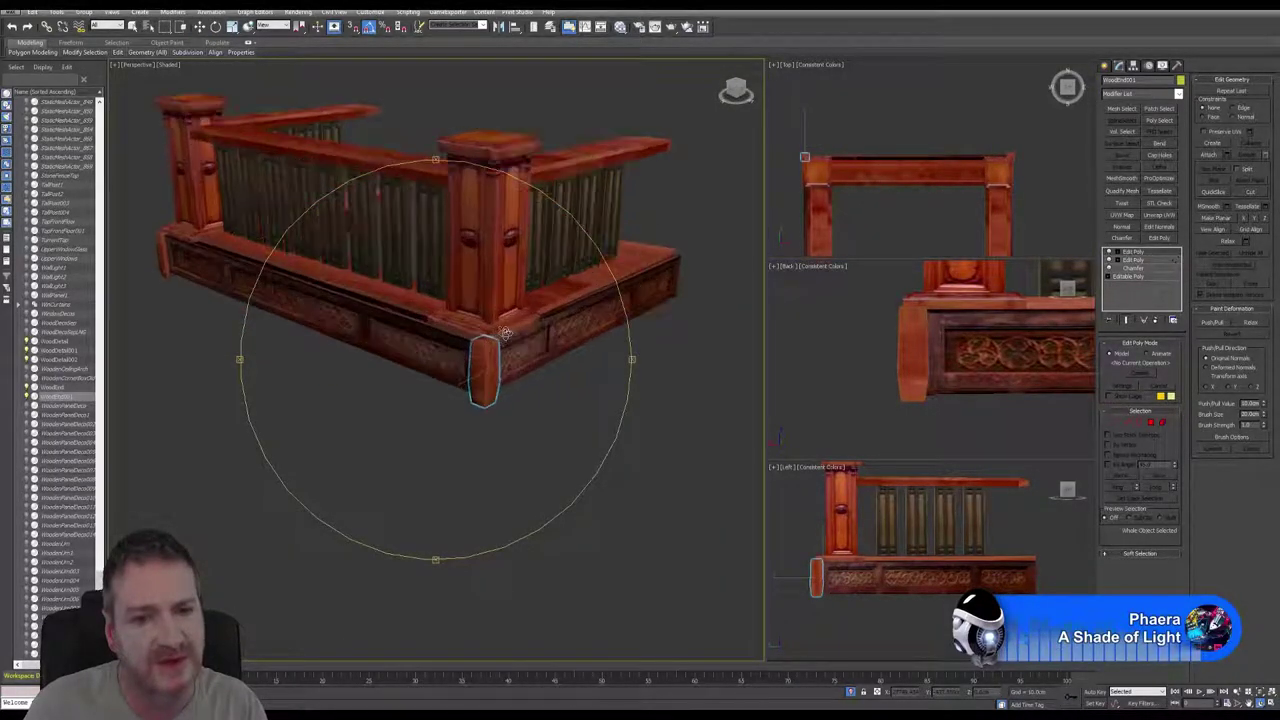
{"action": "scroll", "coordinate": [494, 334], "scroll_direction": "up", "scroll_amount": 1}
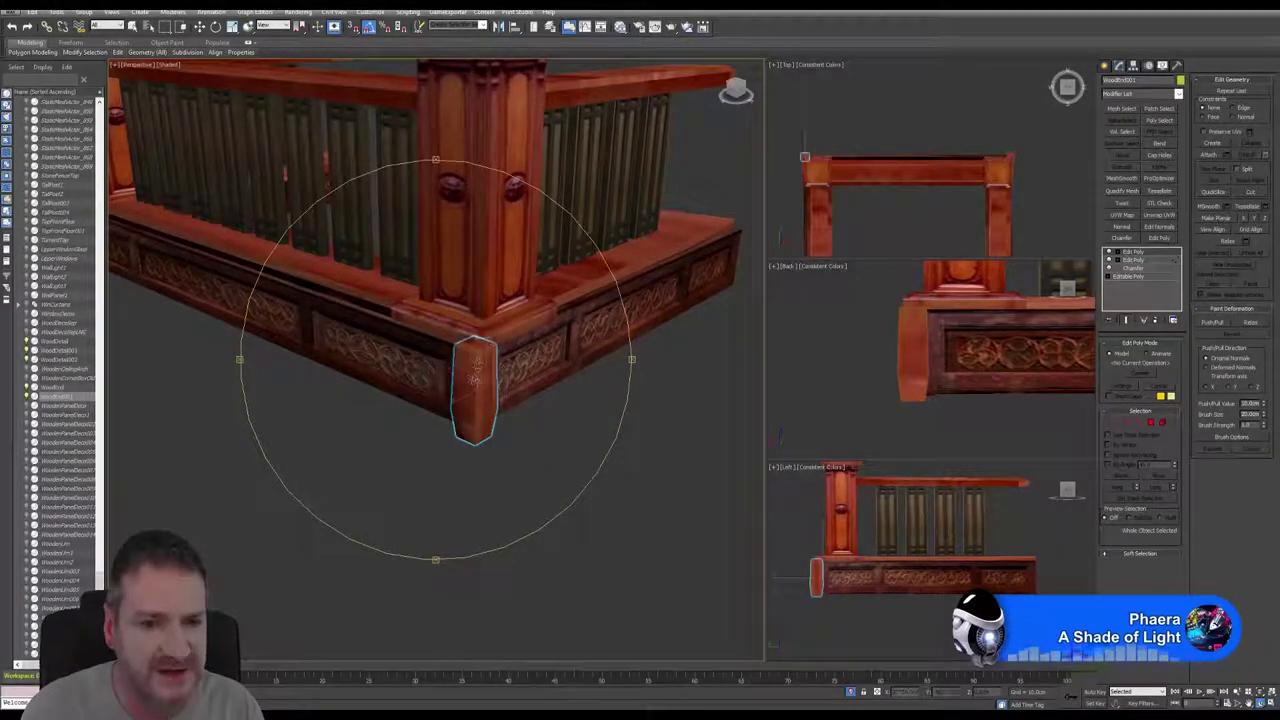
{"action": "mouse_move", "coordinate": [477, 368]}
{"action": "middle_mouse_down", "text": "alt"}
{"action": "mouse_move", "coordinate": [420, 330]}
{"action": "mouse_move", "coordinate": [466, 376]}
{"action": "middle_mouse_up", "text": "alt"}
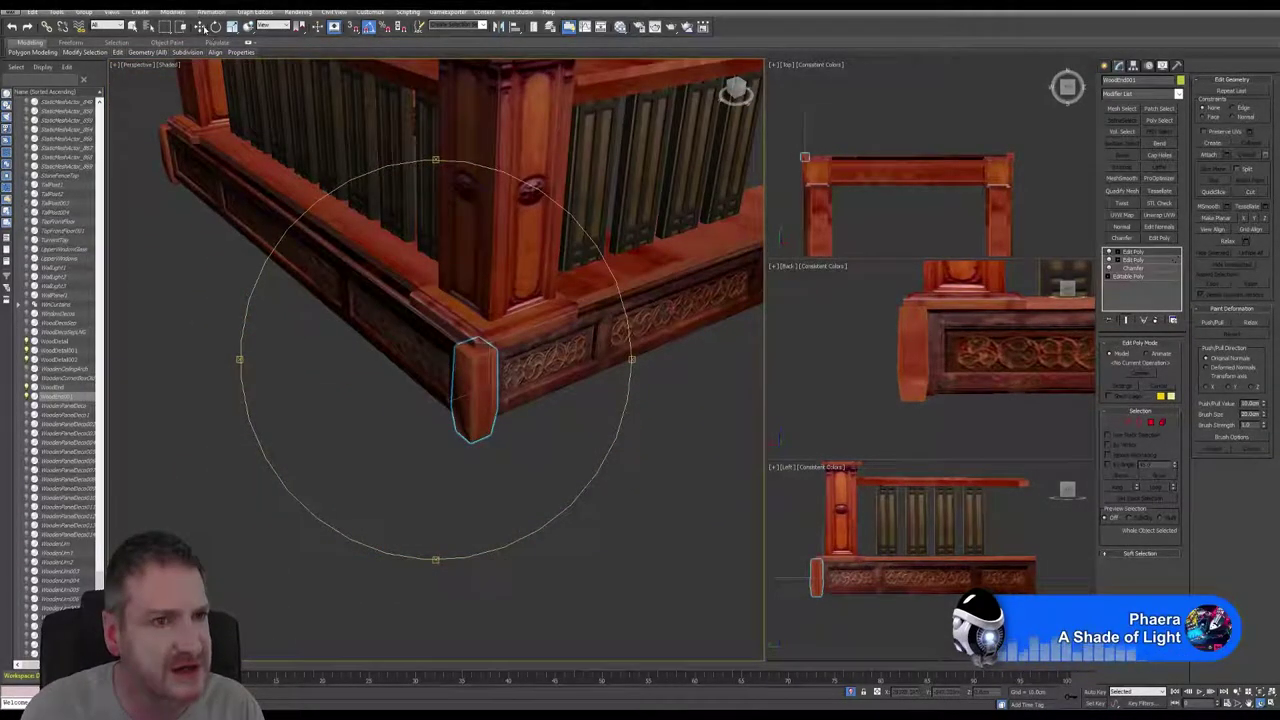
{"action": "left_click", "coordinate": [201, 27]}
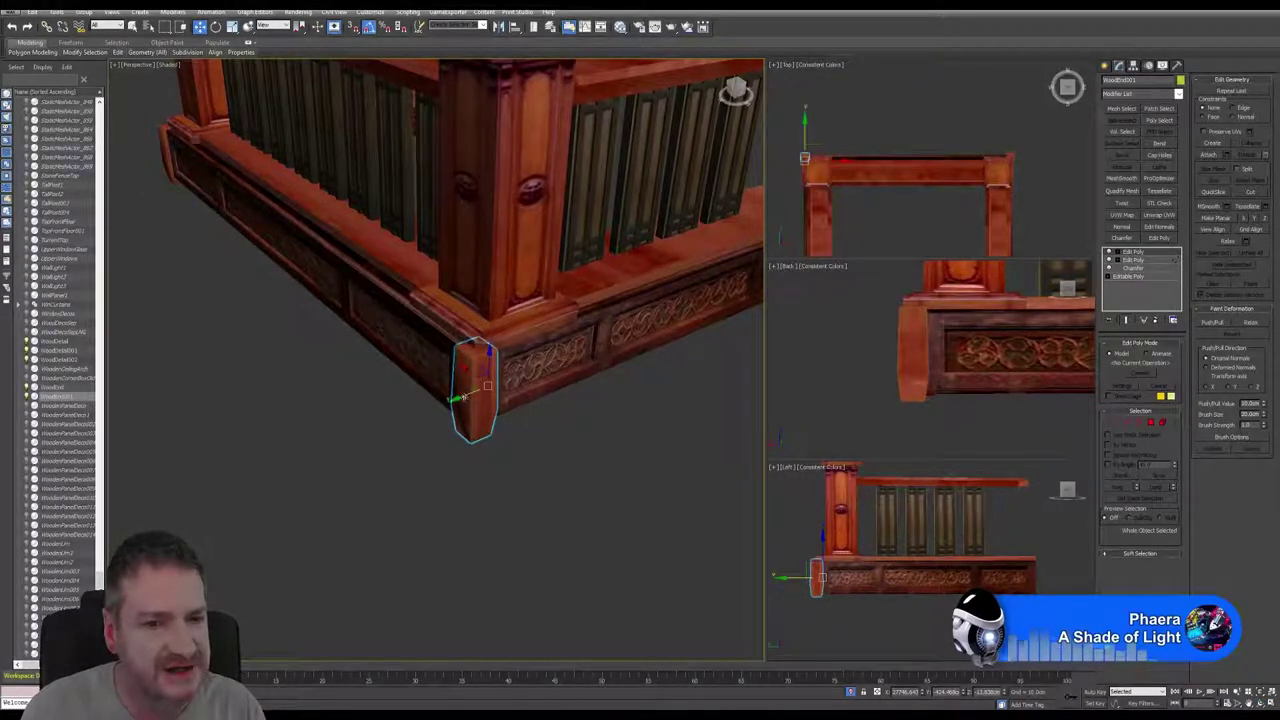
{"action": "left_click_drag", "start_coordinate": [463, 396], "coordinate": [470, 396]}
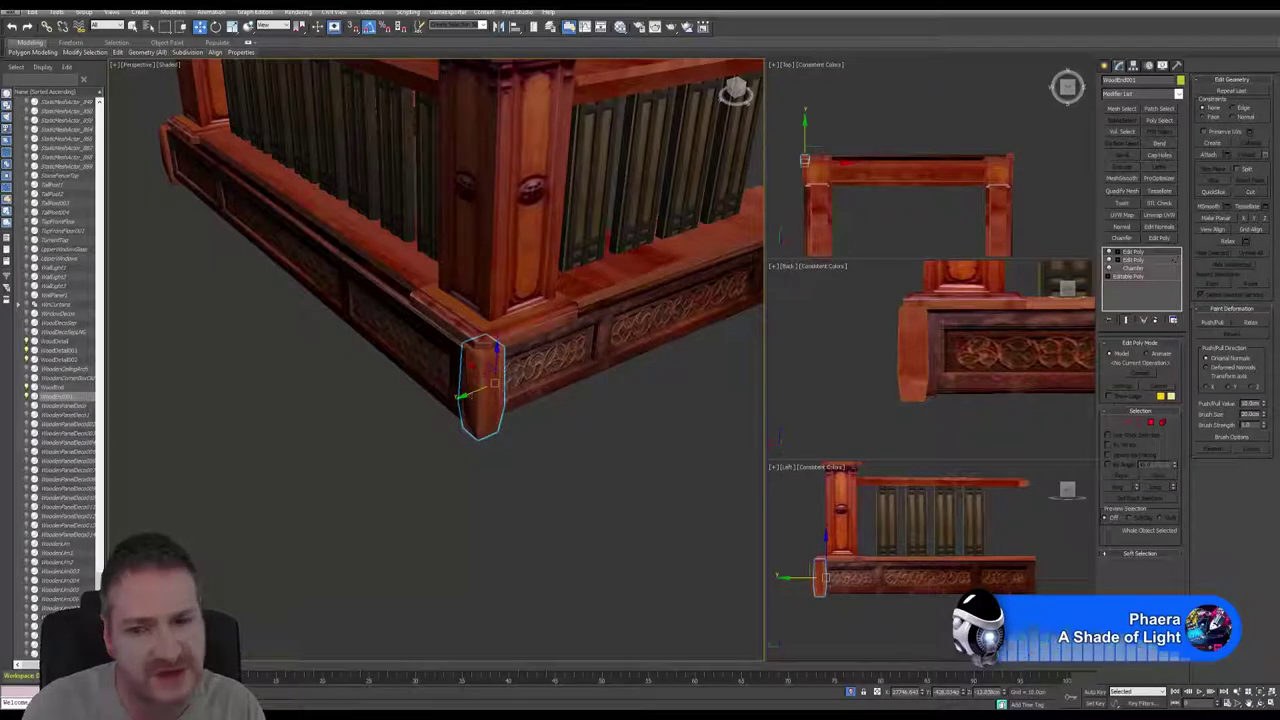
Check the fit of the copied post at its balcony corner from several sides
{"action": "left_click", "coordinate": [1262, 704]}
{"action": "left_click_drag", "start_coordinate": [496, 394], "coordinate": [600, 255]}
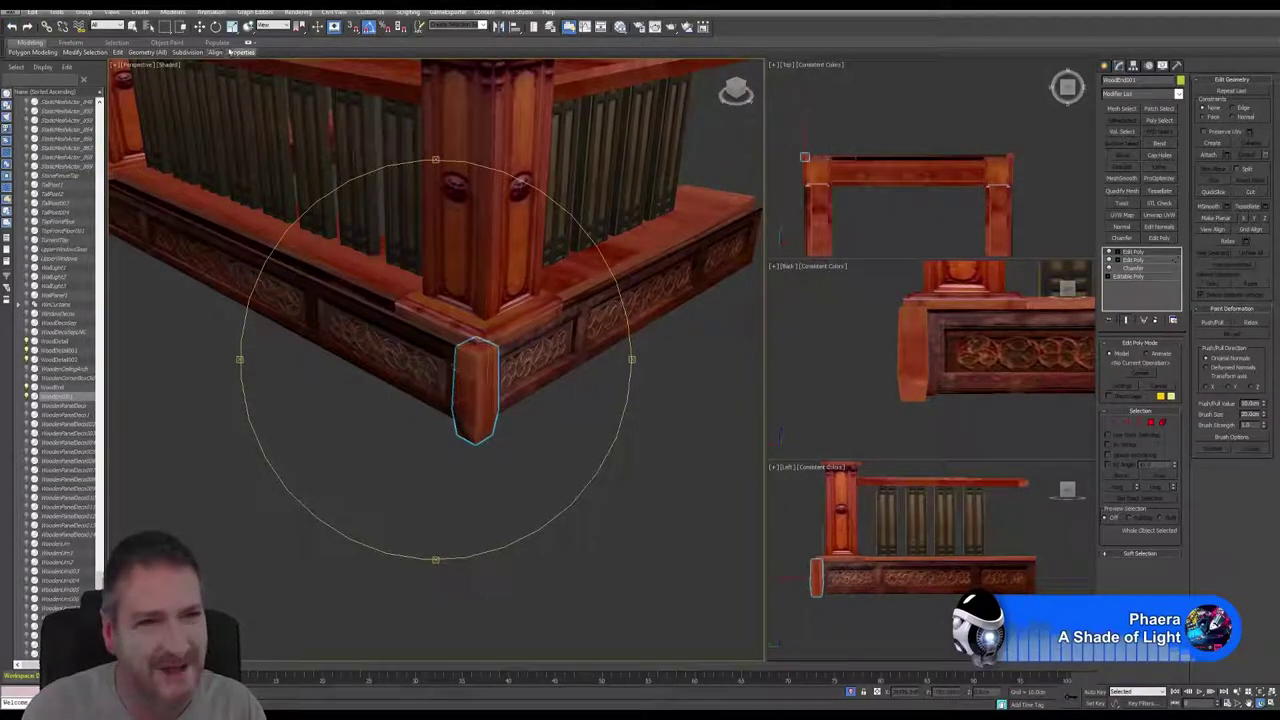
{"action": "left_click", "coordinate": [200, 26]}
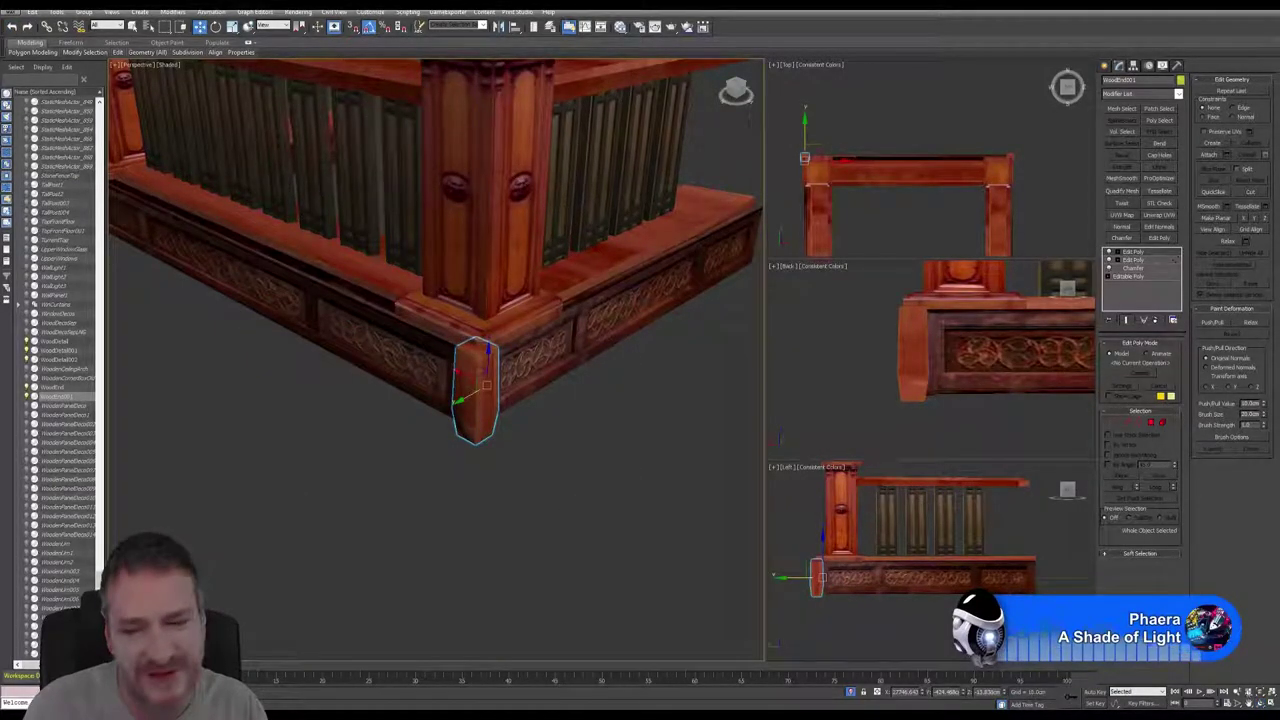
{"action": "key", "text": "ctrl+r"}
{"action": "left_click_drag", "start_coordinate": [479, 360], "coordinate": [426, 366]}
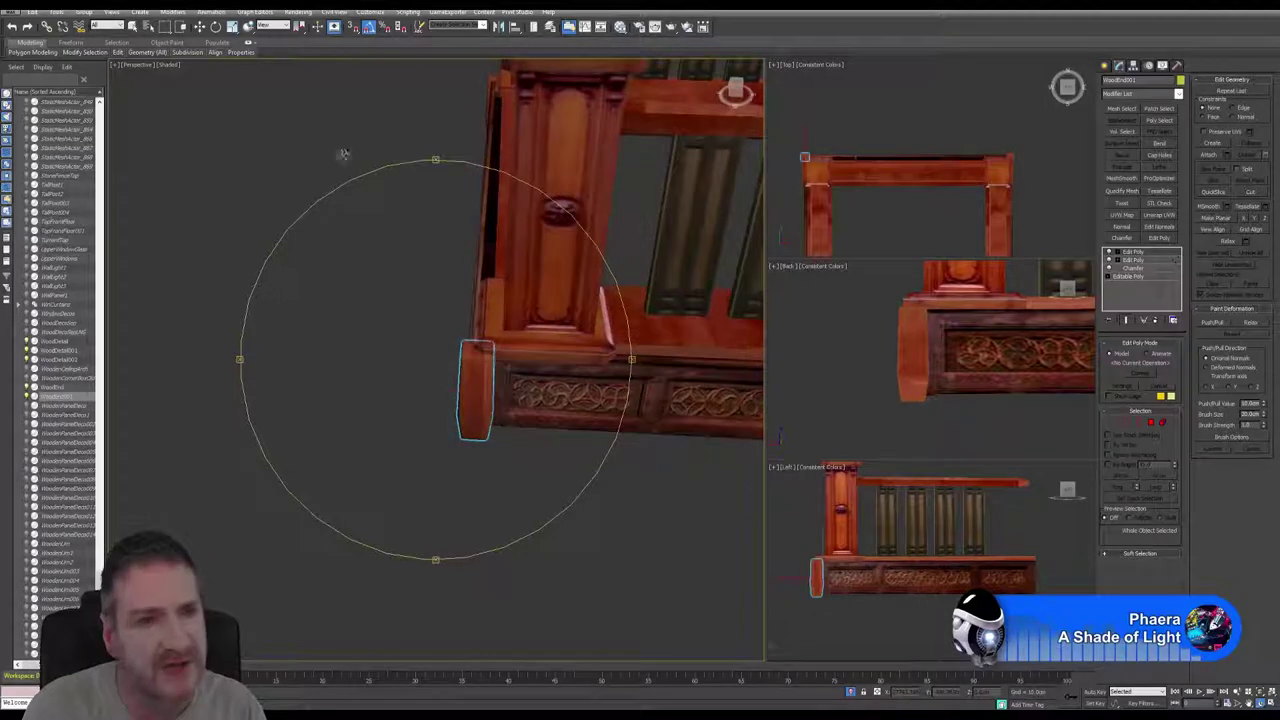
{"action": "left_click_drag", "start_coordinate": [388, 256], "coordinate": [400, 322]}
{"action": "scroll", "coordinate": [400, 340], "scroll_direction": "down", "scroll_amount": 2}
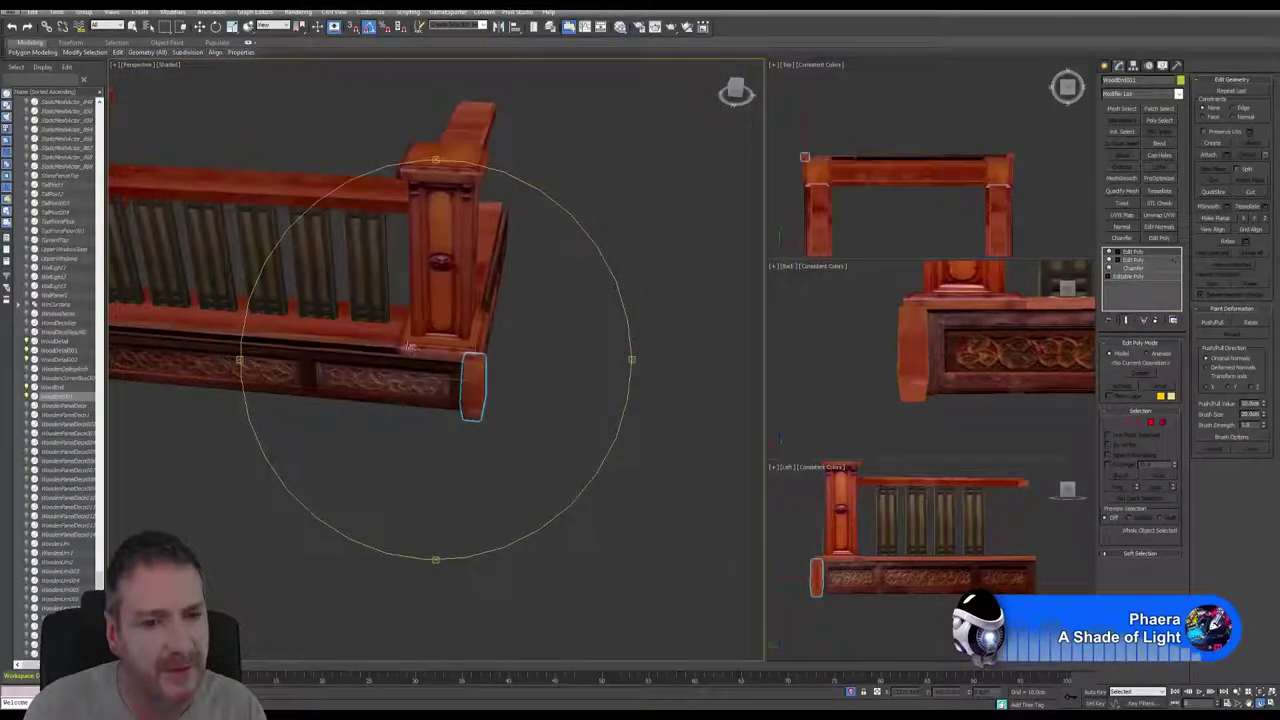
Check both WoodEnd posts on the whole balcony from several sides, and clear the selection
{"action": "middle_click_drag", "start_coordinate": [308, 352], "coordinate": [392, 354]}
{"action": "scroll", "coordinate": [392, 354], "scroll_direction": "down", "scroll_amount": 4}
{"action": "scroll", "coordinate": [457, 337], "scroll_direction": "up", "scroll_amount": 8}
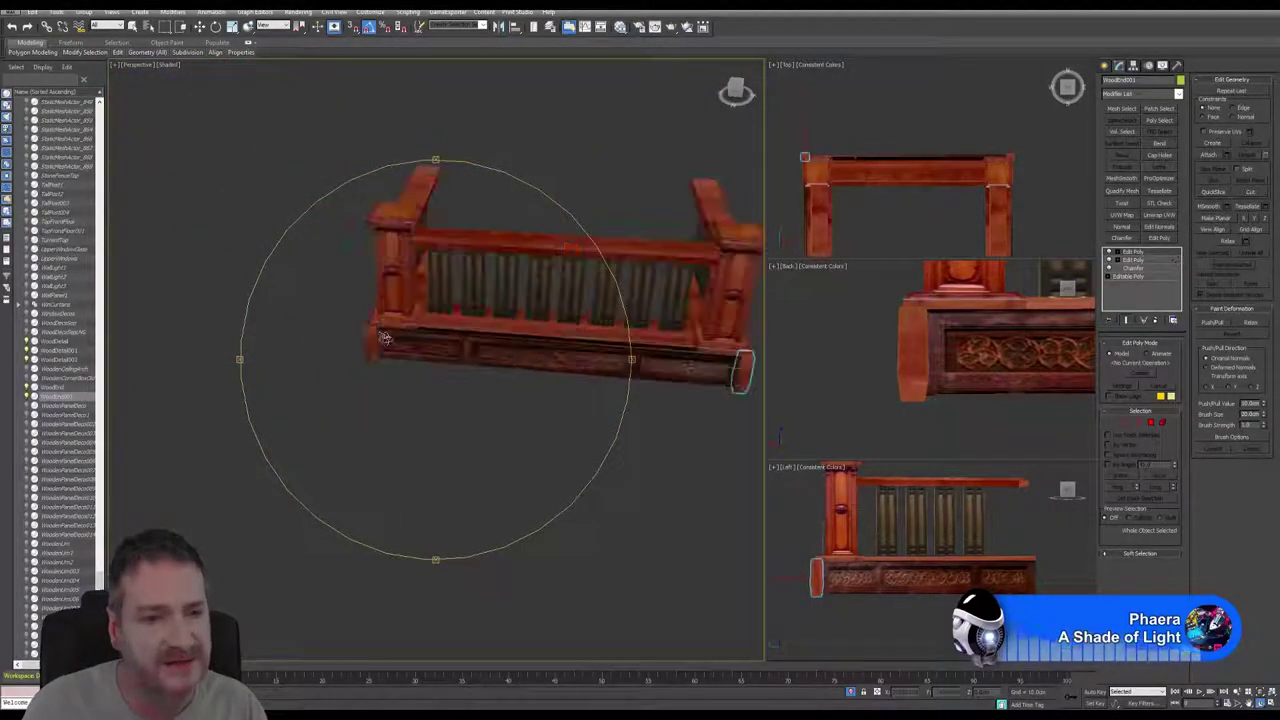
{"action": "left_click_drag", "start_coordinate": [457, 337], "coordinate": [348, 267]}
{"action": "scroll", "coordinate": [440, 365], "scroll_direction": "down", "scroll_amount": 6}
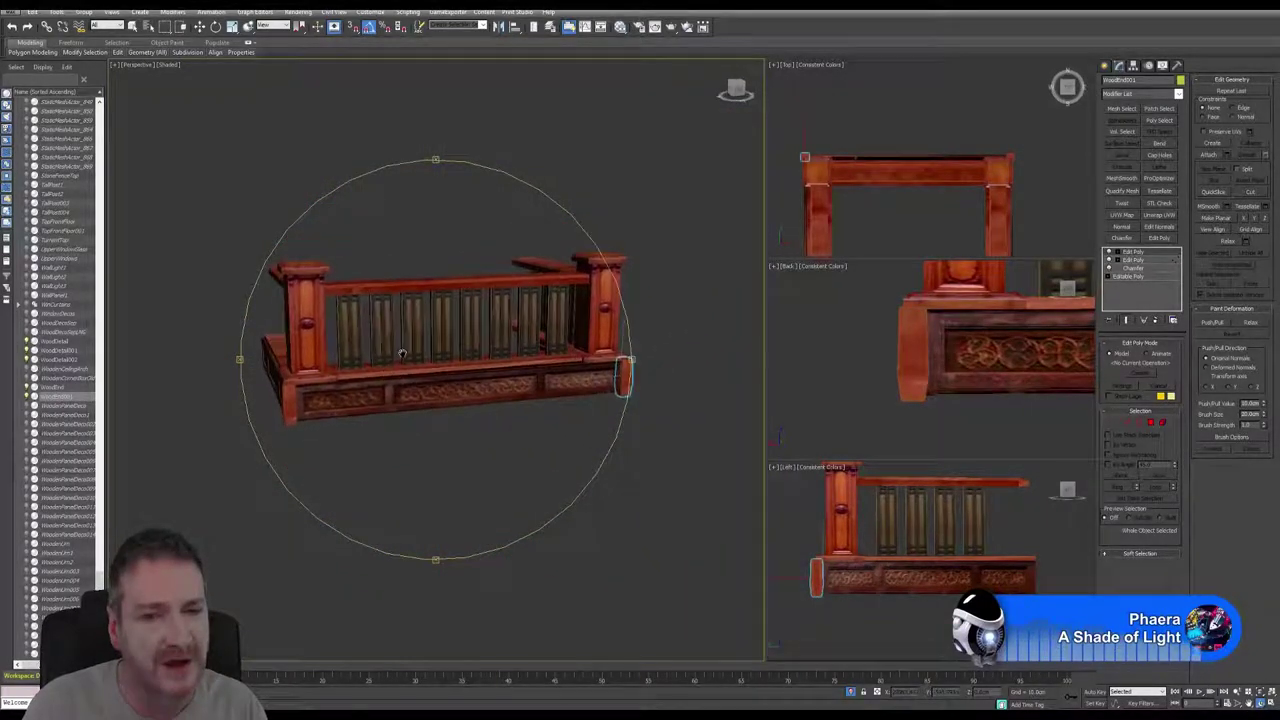
{"action": "left_click", "coordinate": [132, 26]}
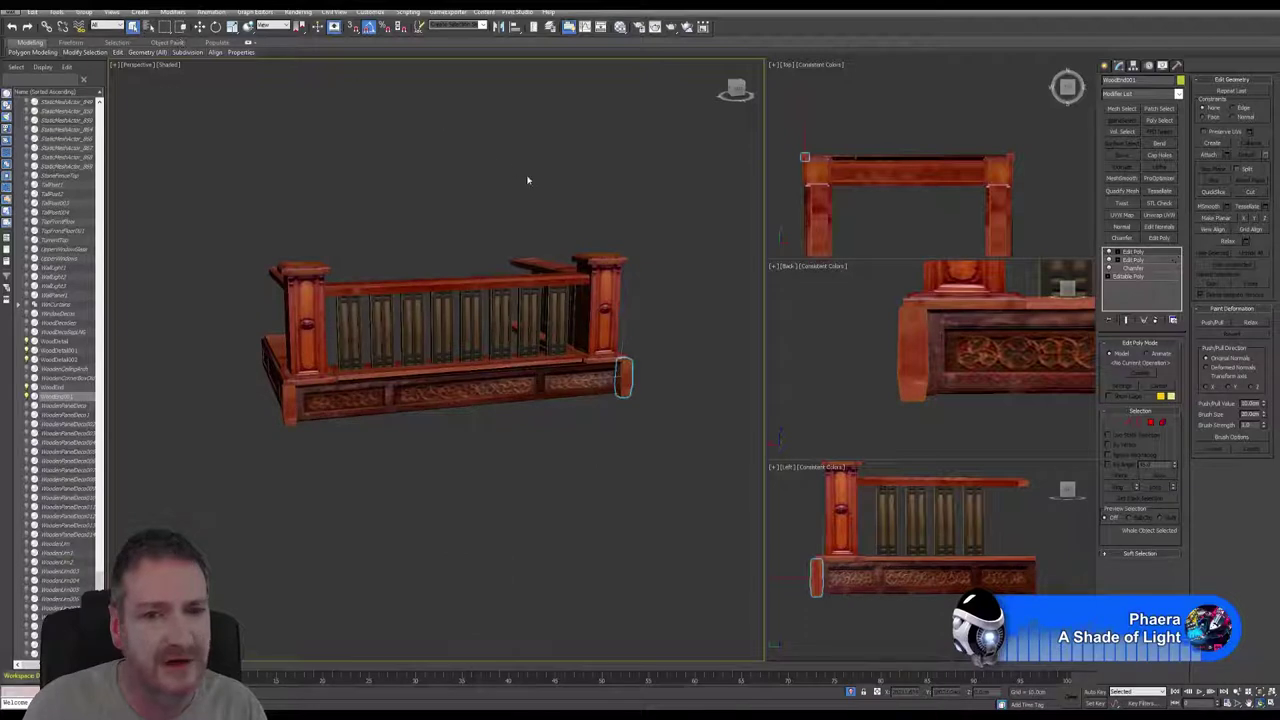
{"action": "left_click", "coordinate": [560, 205]}
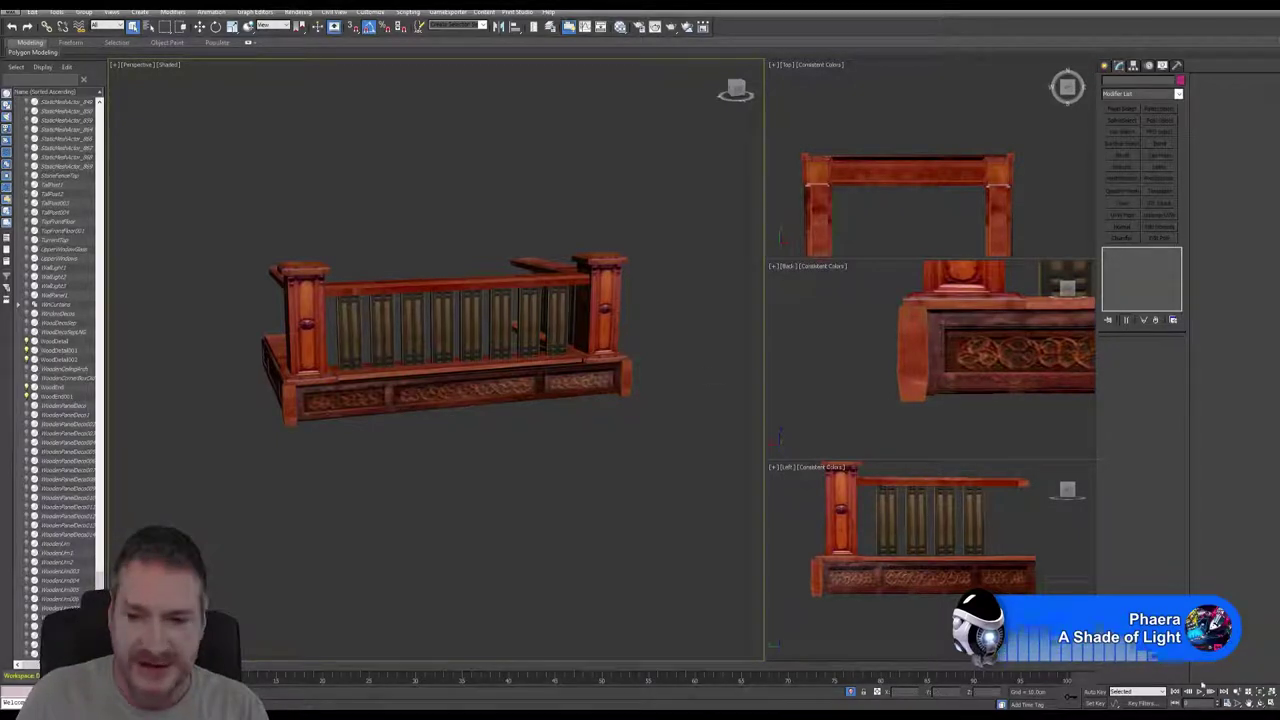
Examine the assembled balcony from the front corners, and inspect the railing slats and carved base panels up close
{"action": "left_click", "coordinate": [1259, 703]}
{"action": "left_click_drag", "start_coordinate": [488, 412], "coordinate": [444, 405]}
{"action": "left_click_drag", "start_coordinate": [444, 402], "coordinate": [443, 410]}
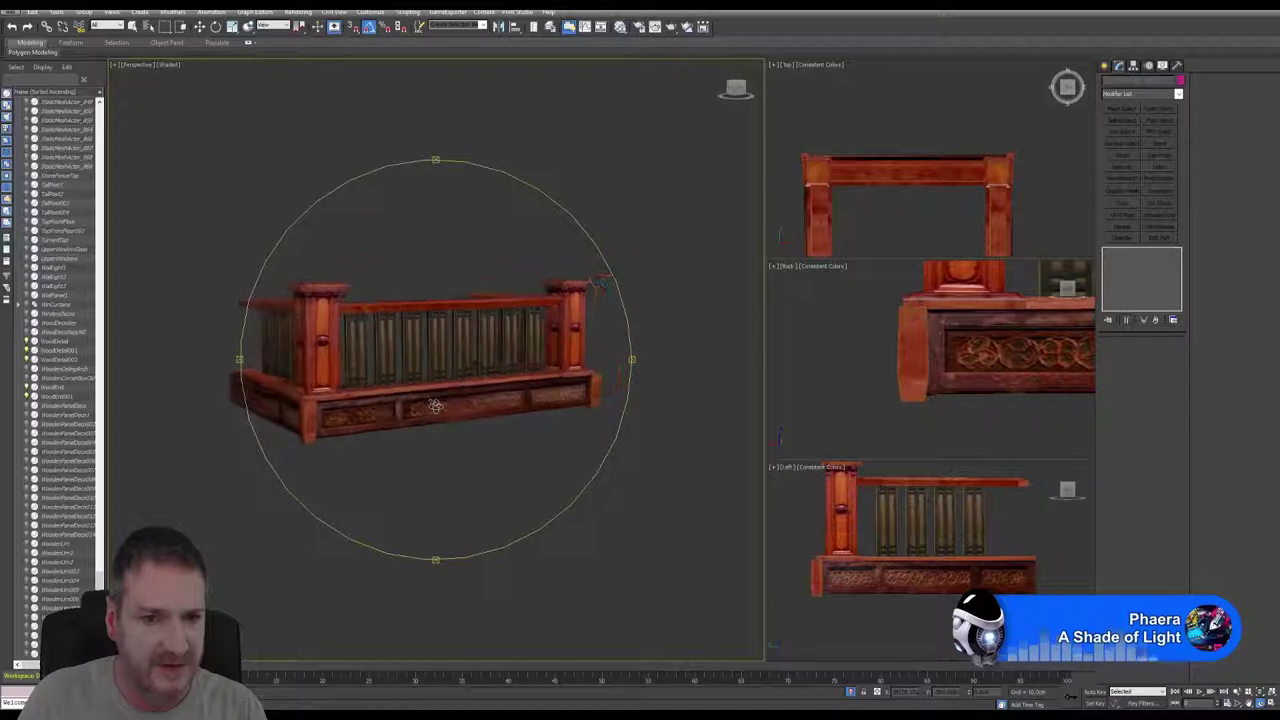
{"action": "left_click_drag", "start_coordinate": [307, 428], "coordinate": [438, 396]}
{"action": "left_click_drag", "start_coordinate": [462, 345], "coordinate": [314, 341]}
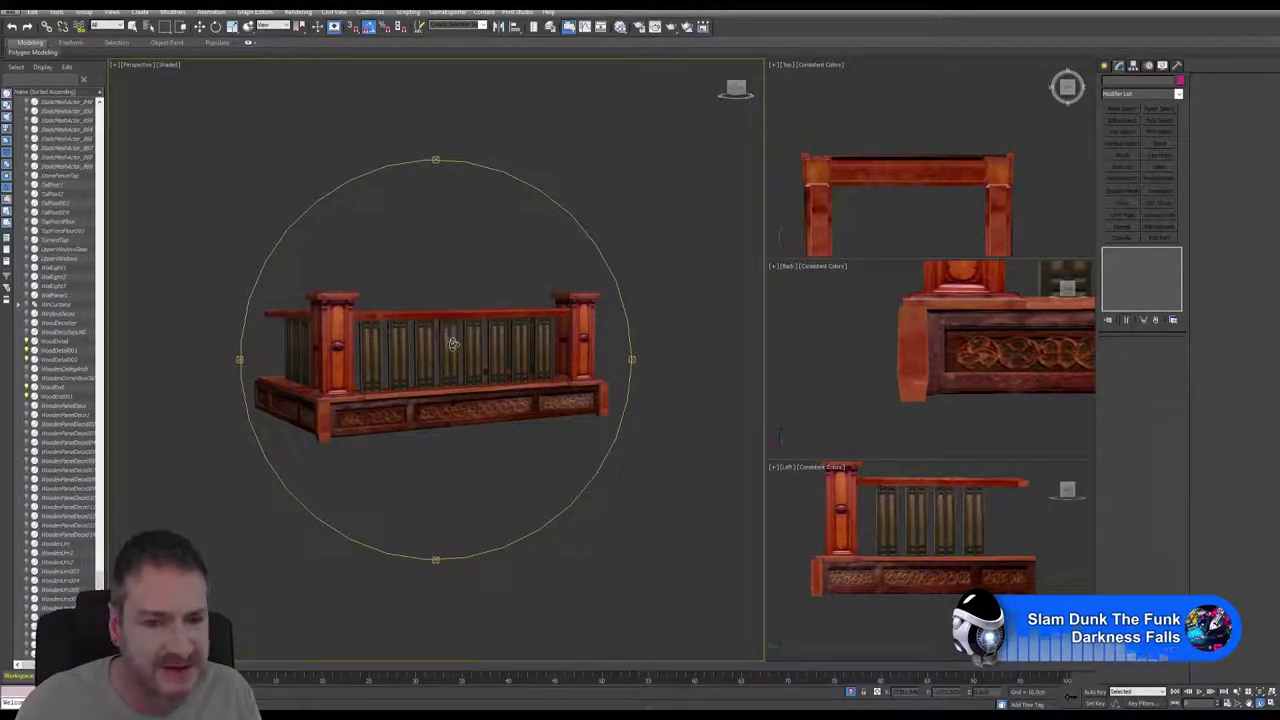
{"action": "left_click_drag", "start_coordinate": [445, 343], "coordinate": [448, 370]}
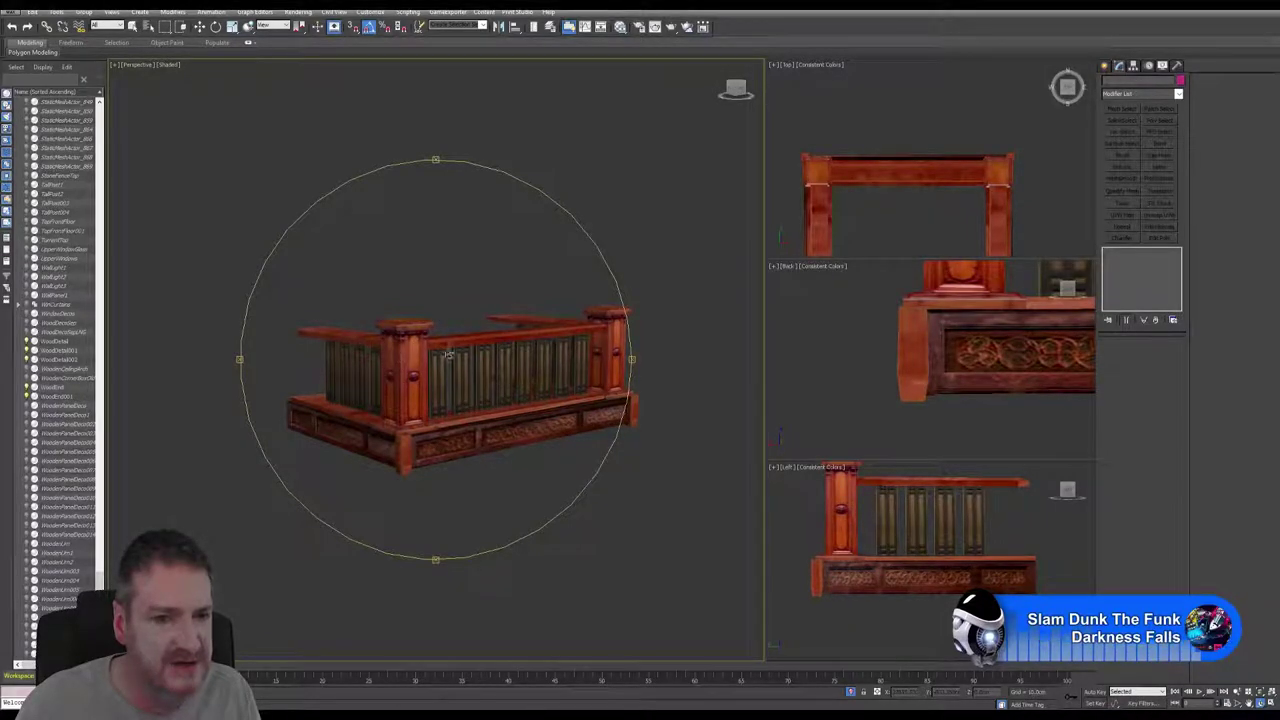
{"action": "scroll", "coordinate": [448, 353], "scroll_direction": "up", "scroll_amount": 6}
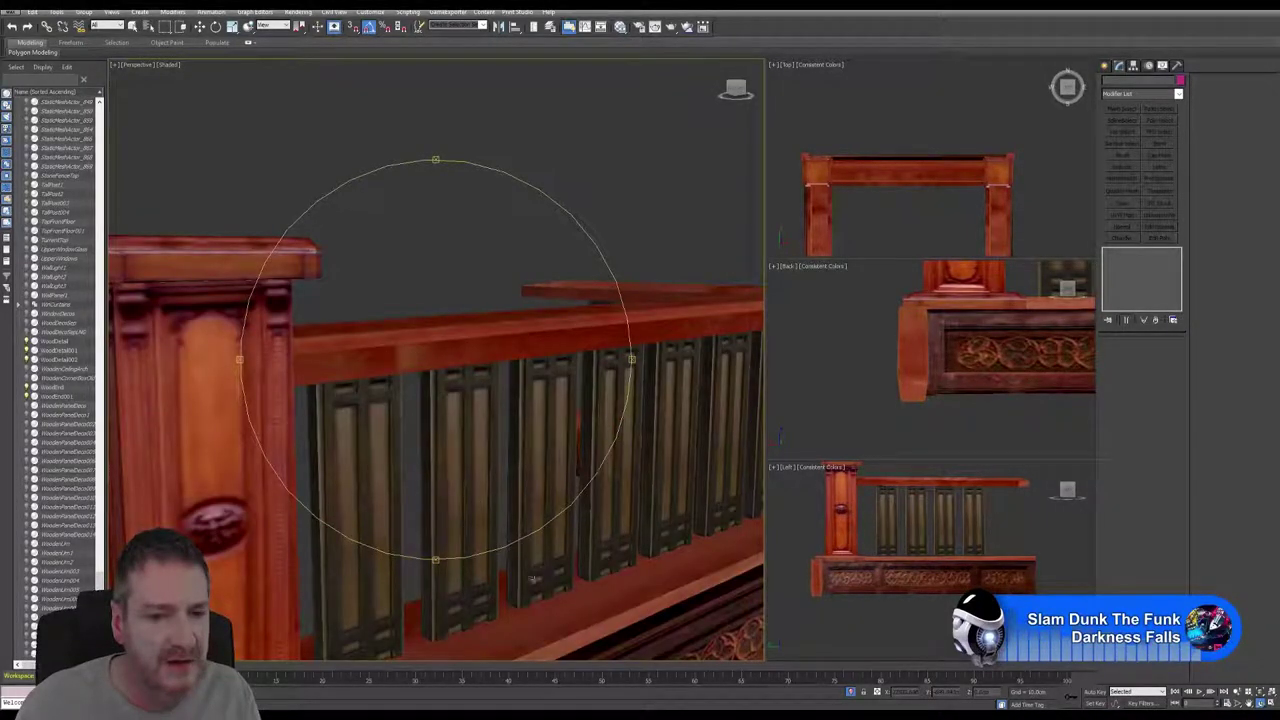
{"action": "middle_click_drag", "start_coordinate": [533, 579], "coordinate": [440, 480], "text": "alt"}
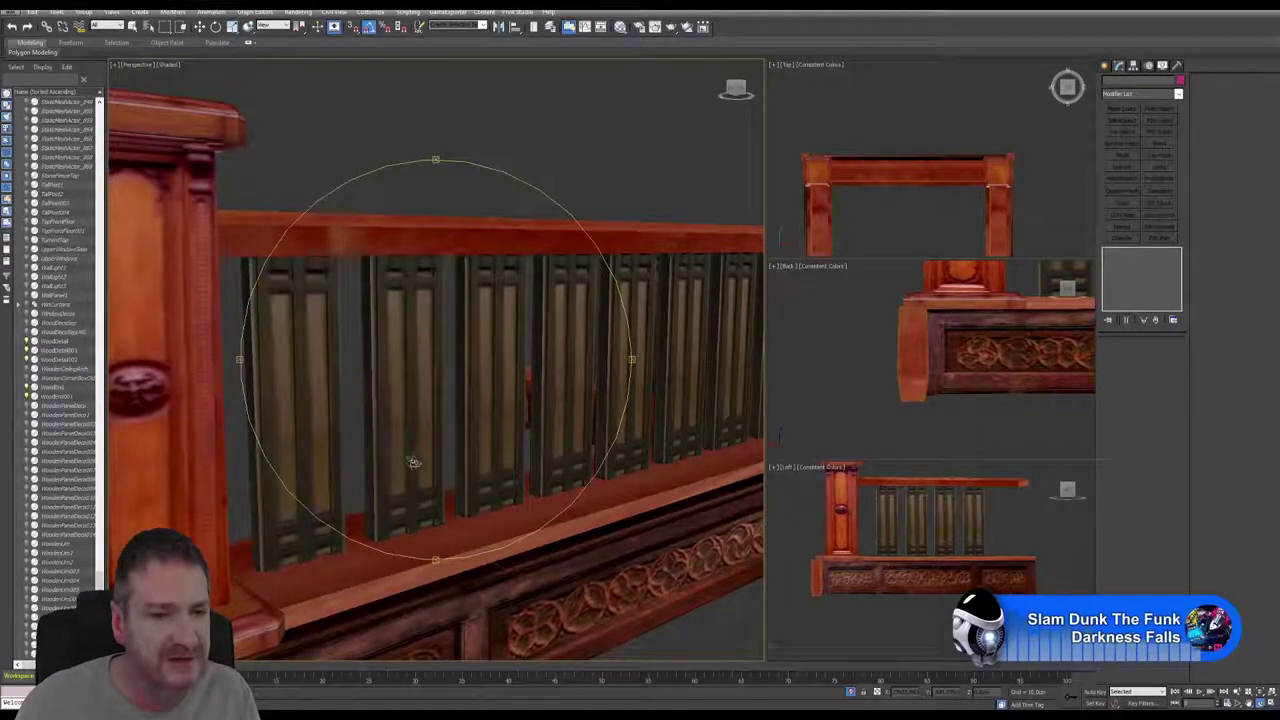
{"action": "scroll", "coordinate": [414, 462], "scroll_direction": "down", "scroll_amount": 5}
{"action": "left_click_drag", "start_coordinate": [427, 424], "coordinate": [427, 429]}
{"action": "middle_click_drag", "start_coordinate": [430, 427], "coordinate": [437, 355], "text": "alt"}
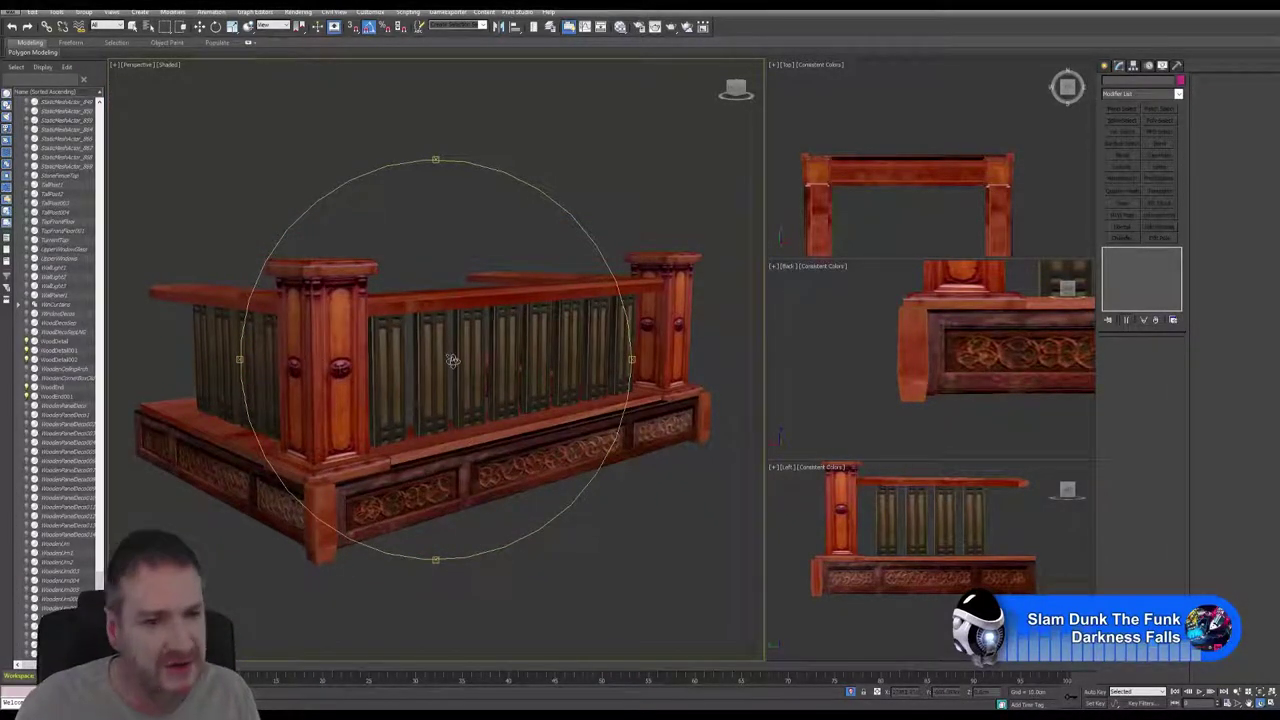
Examine the balcony's inner corner, the underside of its base and its open back
{"action": "left_click_drag", "start_coordinate": [414, 352], "coordinate": [376, 367]}
{"action": "scroll", "coordinate": [420, 354], "scroll_direction": "down", "scroll_amount": 3}
{"action": "middle_click_drag", "start_coordinate": [375, 367], "coordinate": [505, 395], "text": "alt"}
{"action": "scroll", "coordinate": [505, 395], "scroll_direction": "up", "scroll_amount": 6}
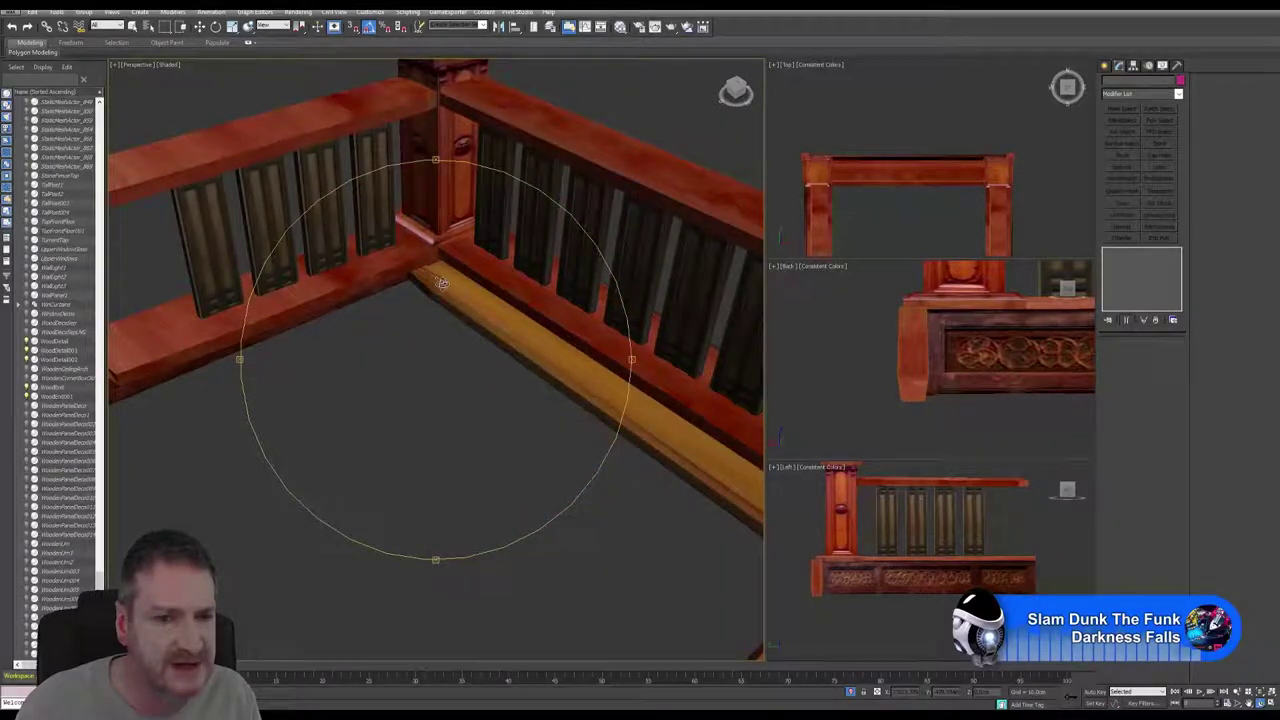
{"action": "middle_click_drag", "start_coordinate": [489, 351], "coordinate": [514, 314], "text": "alt"}
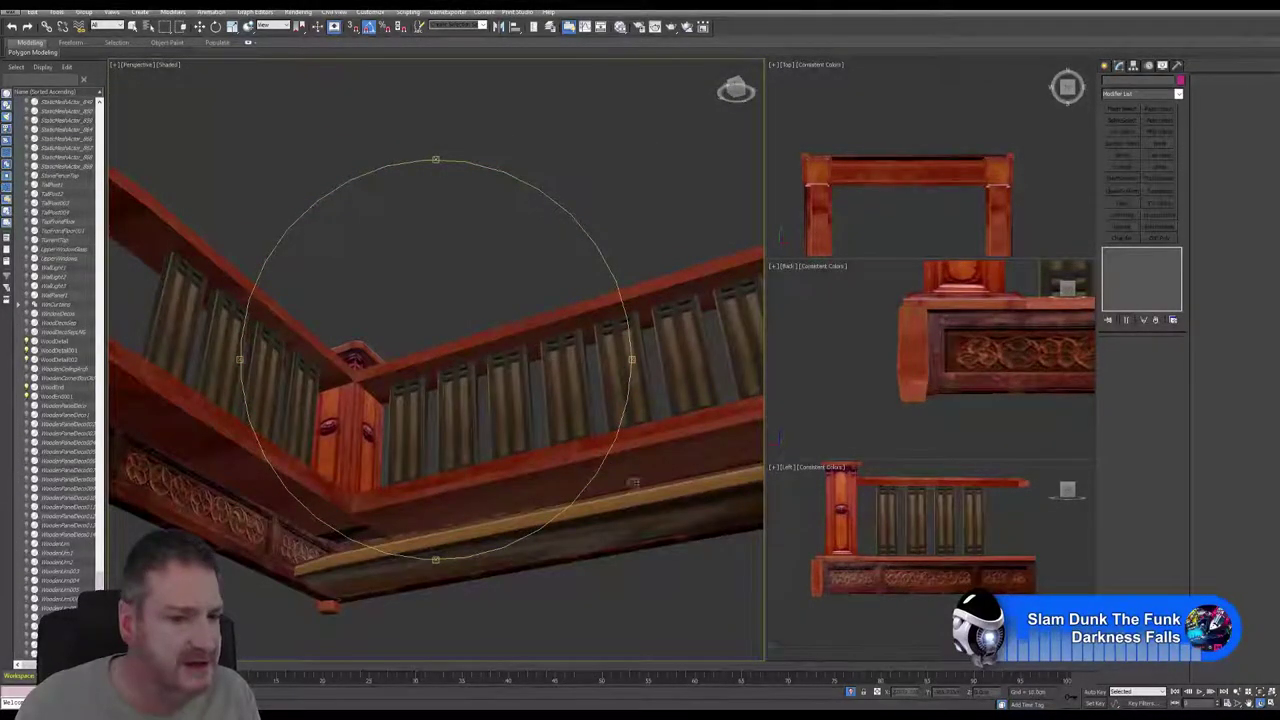
{"action": "middle_click_drag", "start_coordinate": [456, 424], "coordinate": [443, 466], "text": "alt"}
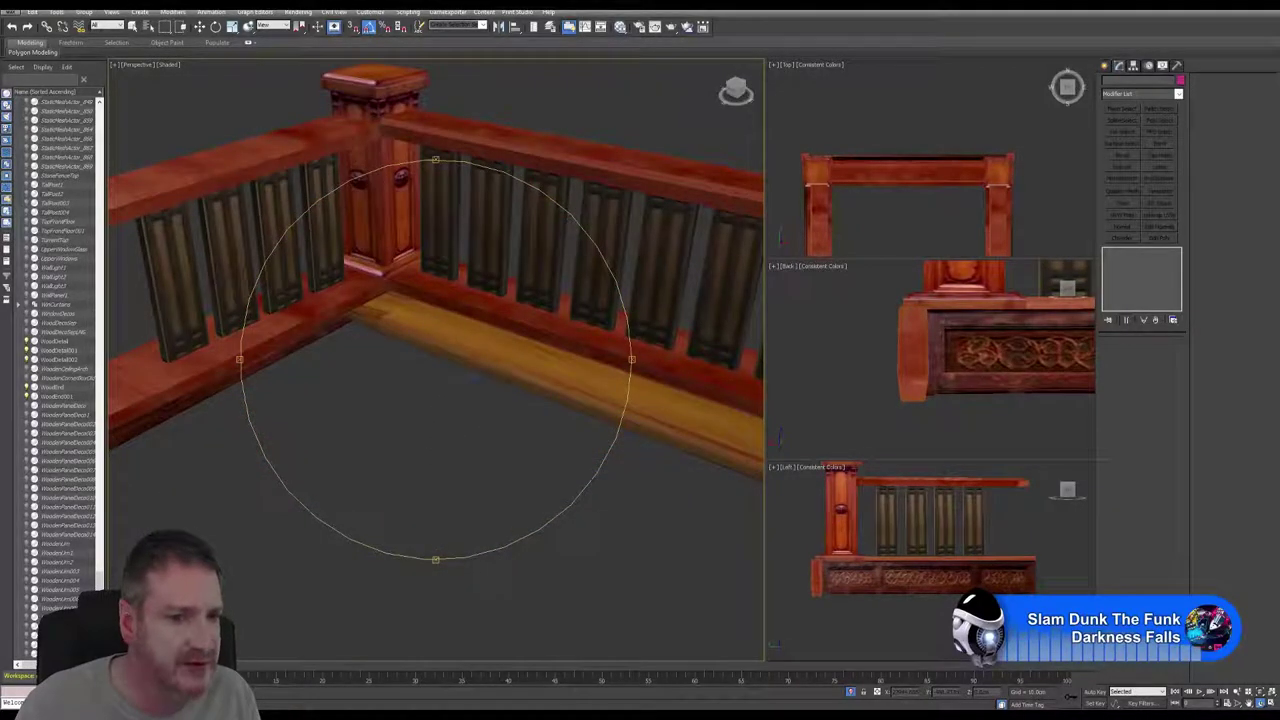
{"action": "middle_click_drag", "start_coordinate": [504, 370], "coordinate": [423, 369], "text": "alt"}
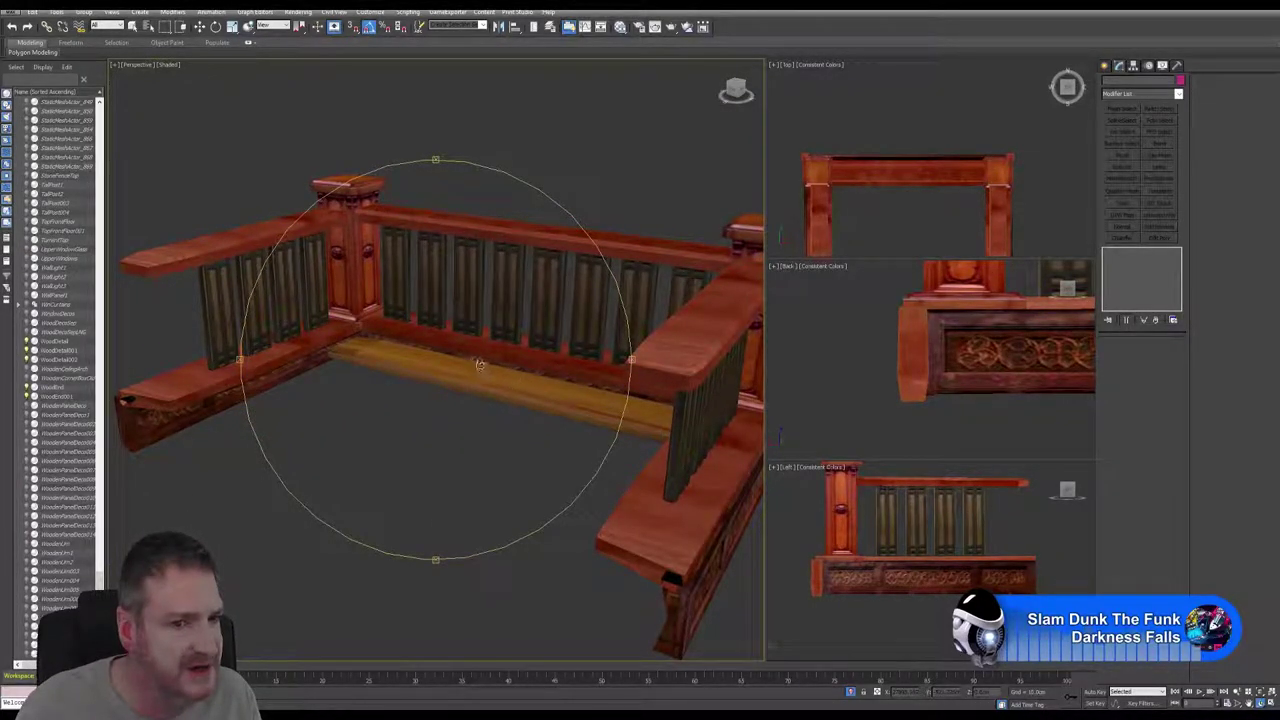
{"action": "mouse_move", "coordinate": [440, 356]}
{"action": "middle_mouse_down", "text": "alt"}
{"action": "mouse_move", "coordinate": [420, 376]}
{"action": "mouse_move", "coordinate": [385, 368]}
{"action": "mouse_move", "coordinate": [480, 372]}
{"action": "mouse_move", "coordinate": [484, 347]}
{"action": "mouse_move", "coordinate": [433, 368]}
{"action": "middle_mouse_up", "text": "alt"}
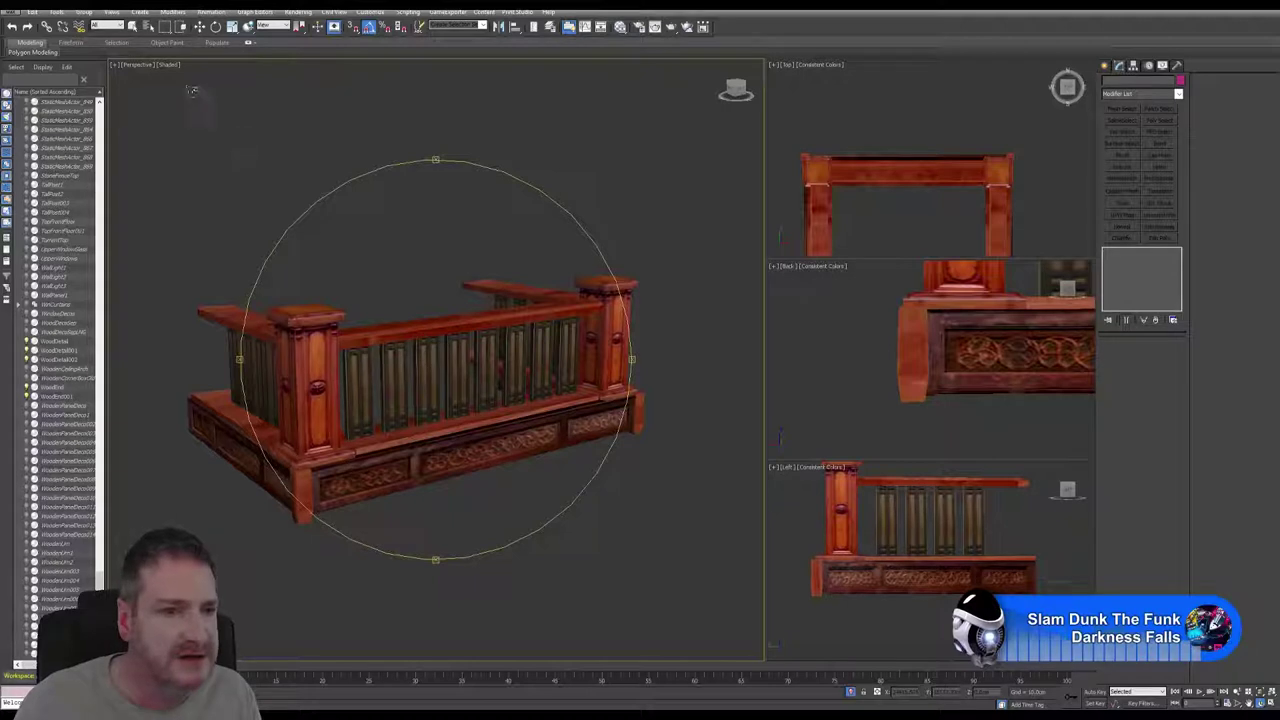
Check which parts of the balcony are separate objects, comparing the rail frame, front base panel and slats
{"action": "left_click", "coordinate": [132, 26]}
{"action": "left_click", "coordinate": [603, 340]}
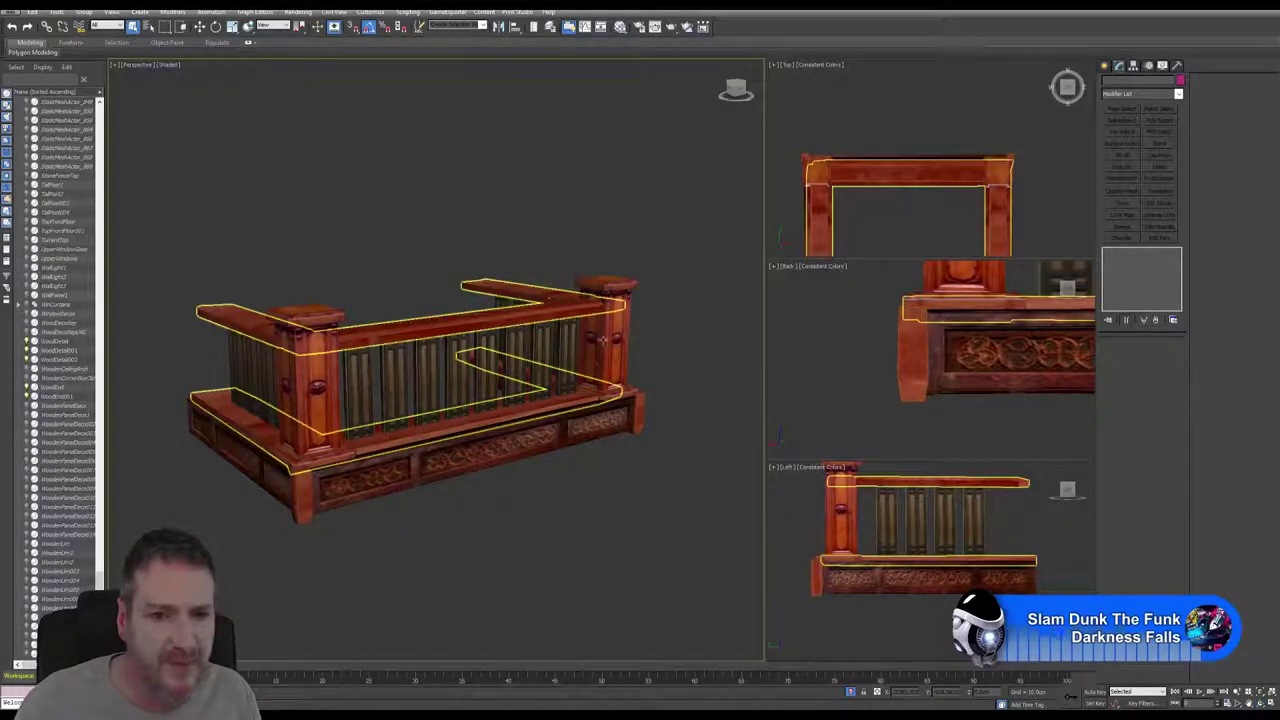
{"action": "left_click", "coordinate": [513, 512]}
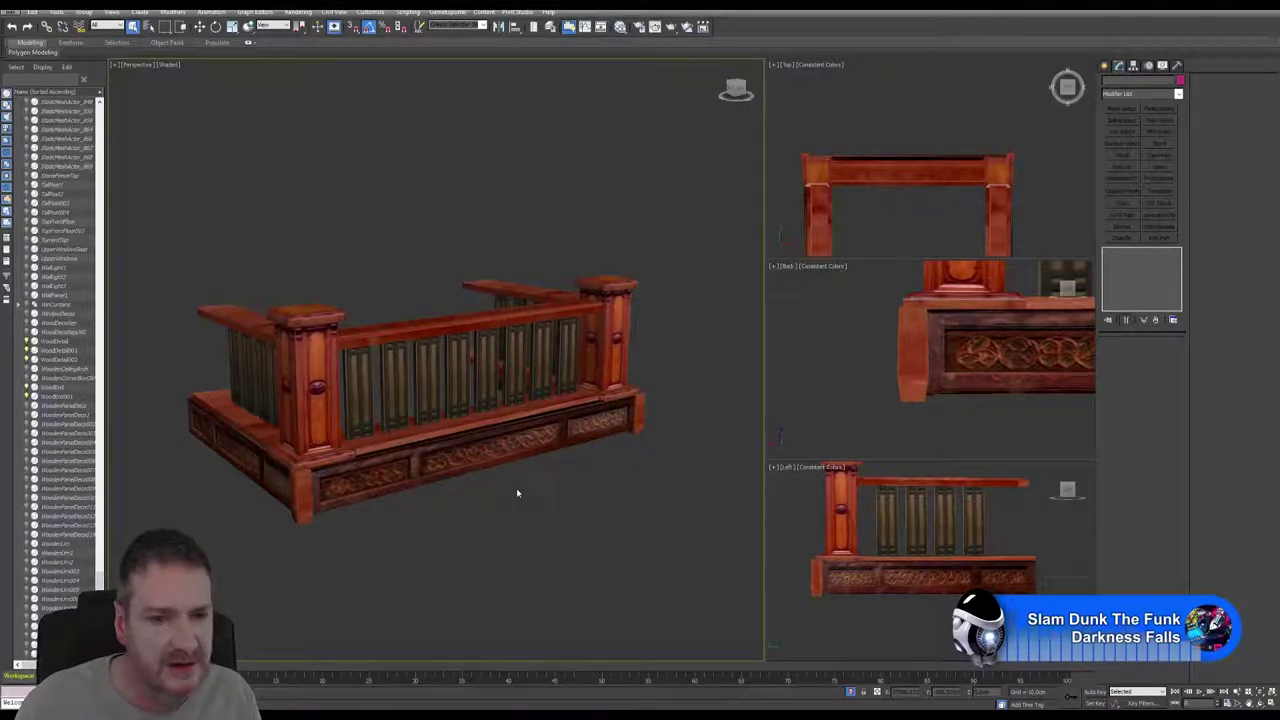
{"action": "left_click", "coordinate": [430, 464]}
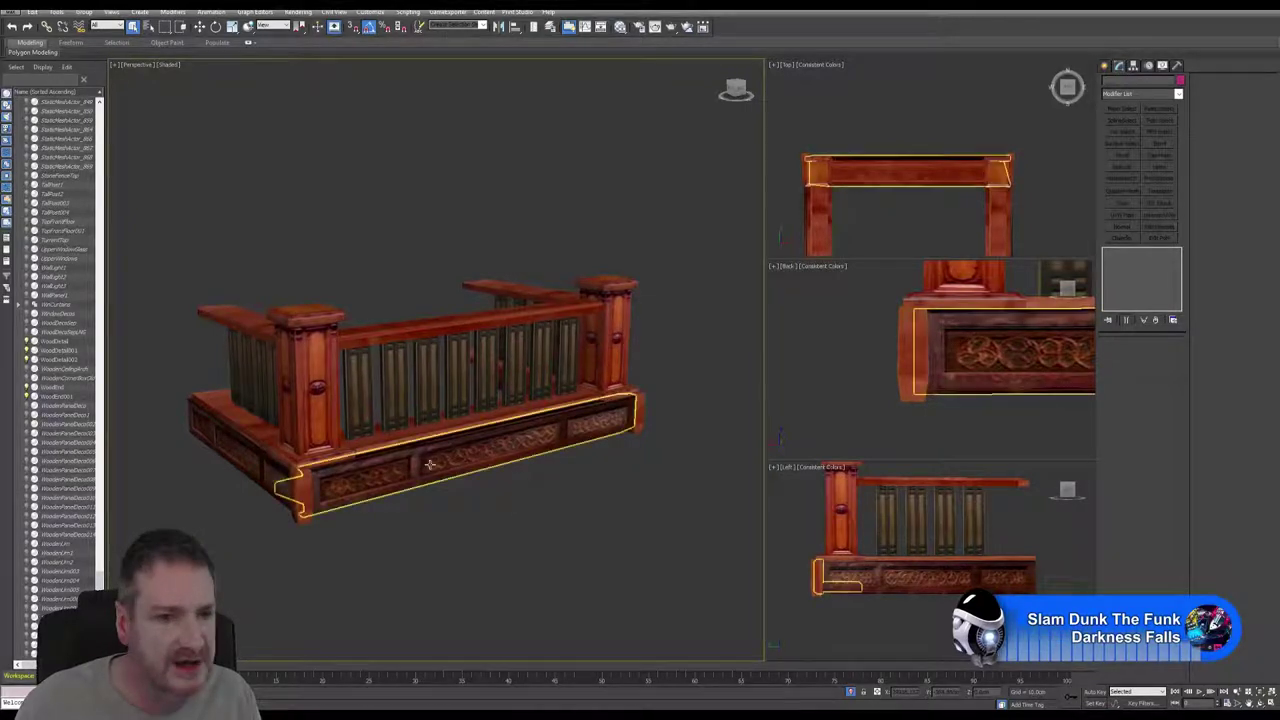
{"action": "left_click", "coordinate": [495, 305]}
{"action": "left_click", "coordinate": [686, 257]}
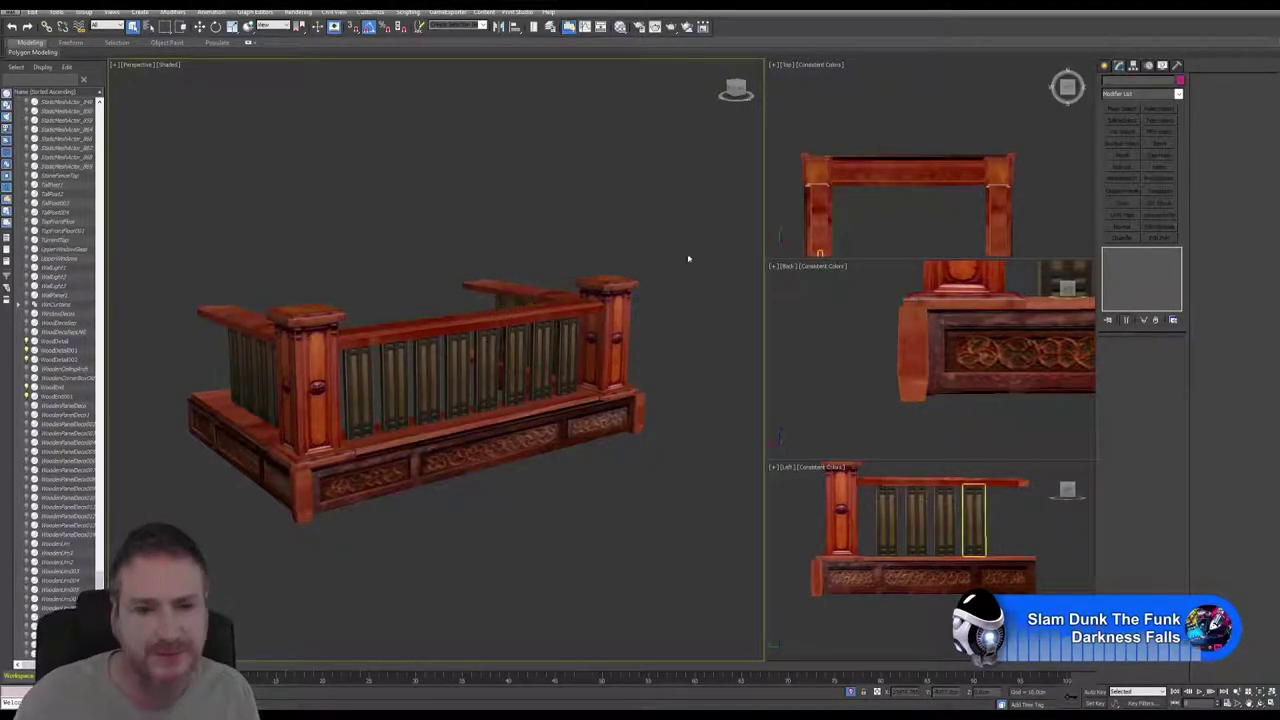
Select the balcony's rail frame, collapse its whole modifier stack to Editable Poly, and save the scene
{"action": "left_click", "coordinate": [241, 476]}
{"action": "left_click", "coordinate": [235, 420]}
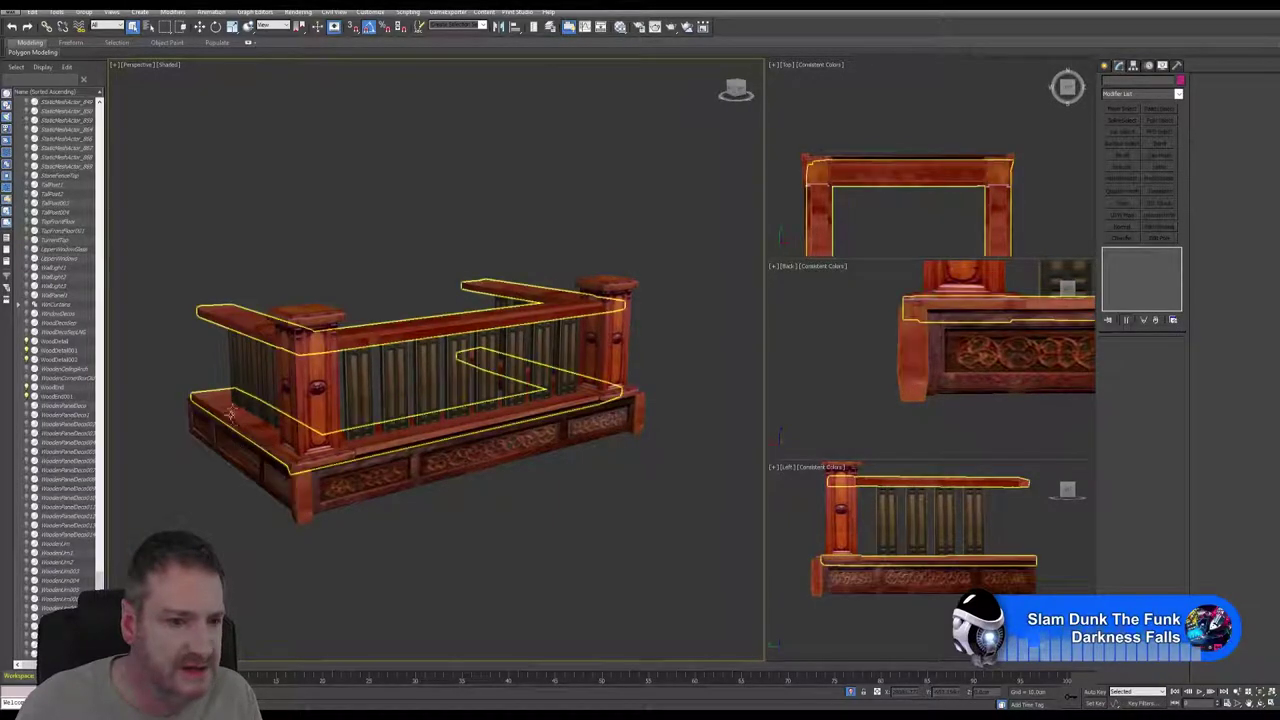
{"action": "left_click", "coordinate": [235, 420]}
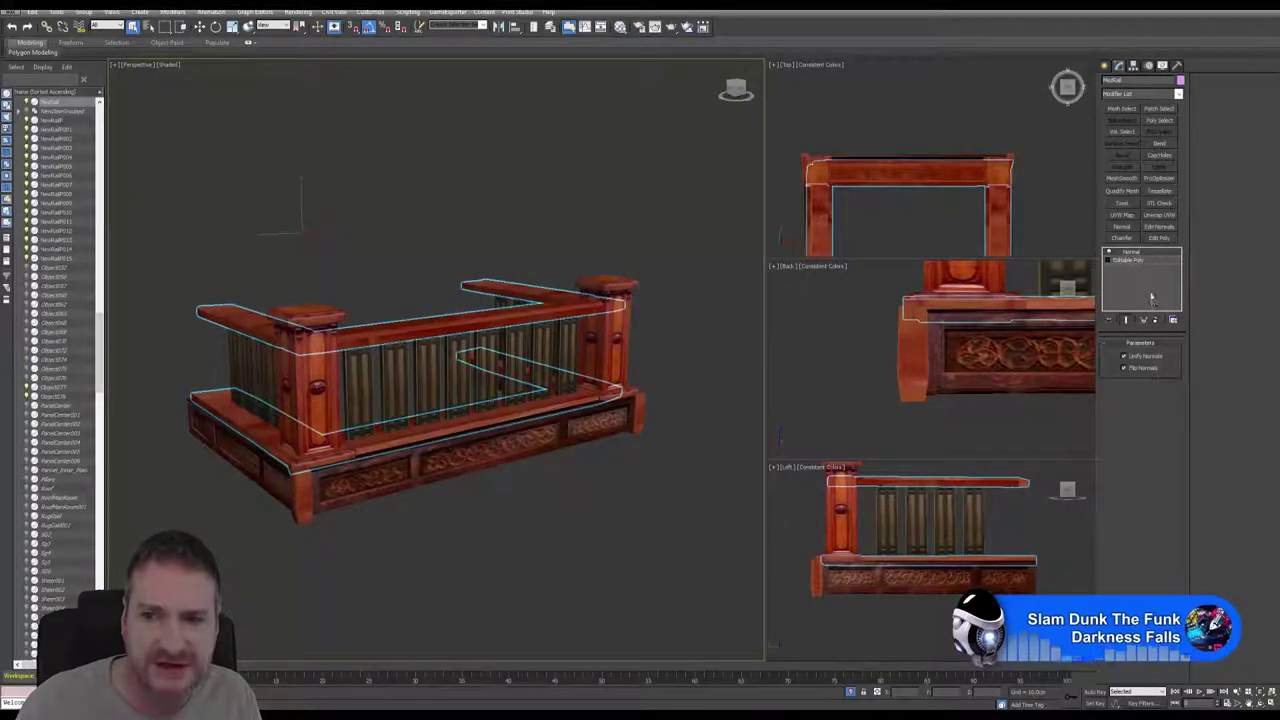
{"action": "right_click", "coordinate": [1129, 262]}
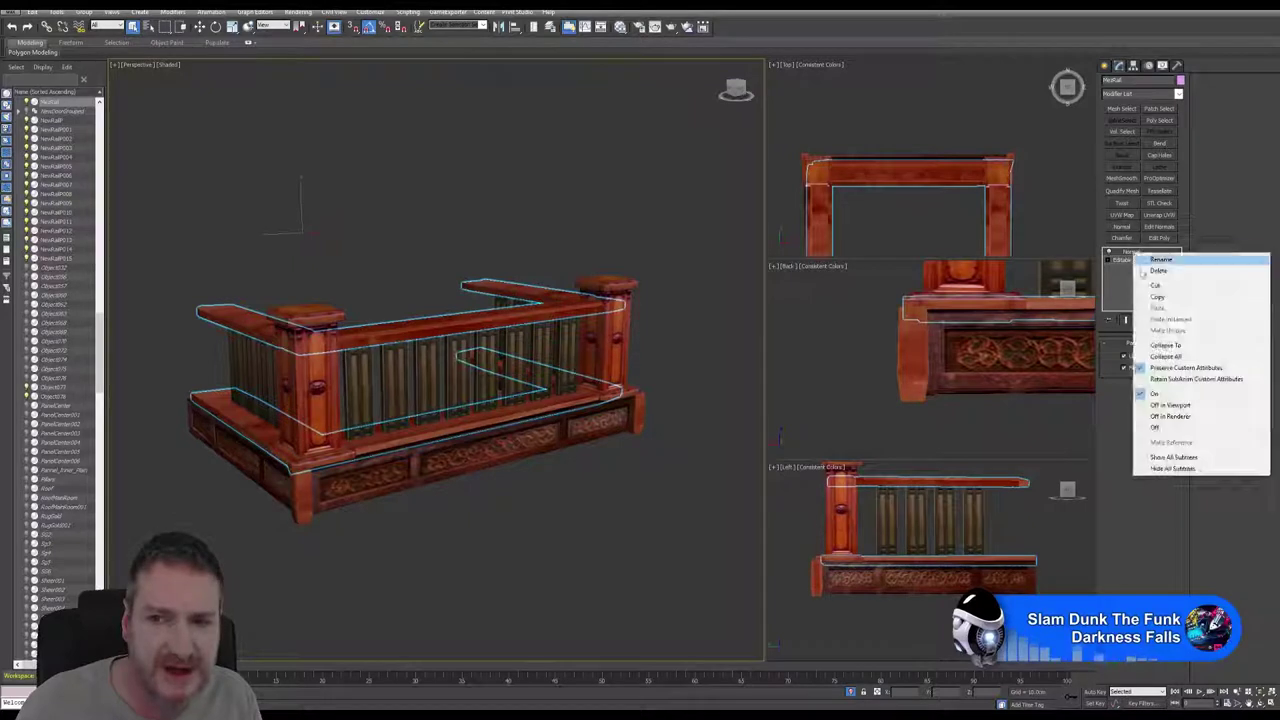
{"action": "left_click", "coordinate": [1173, 358]}
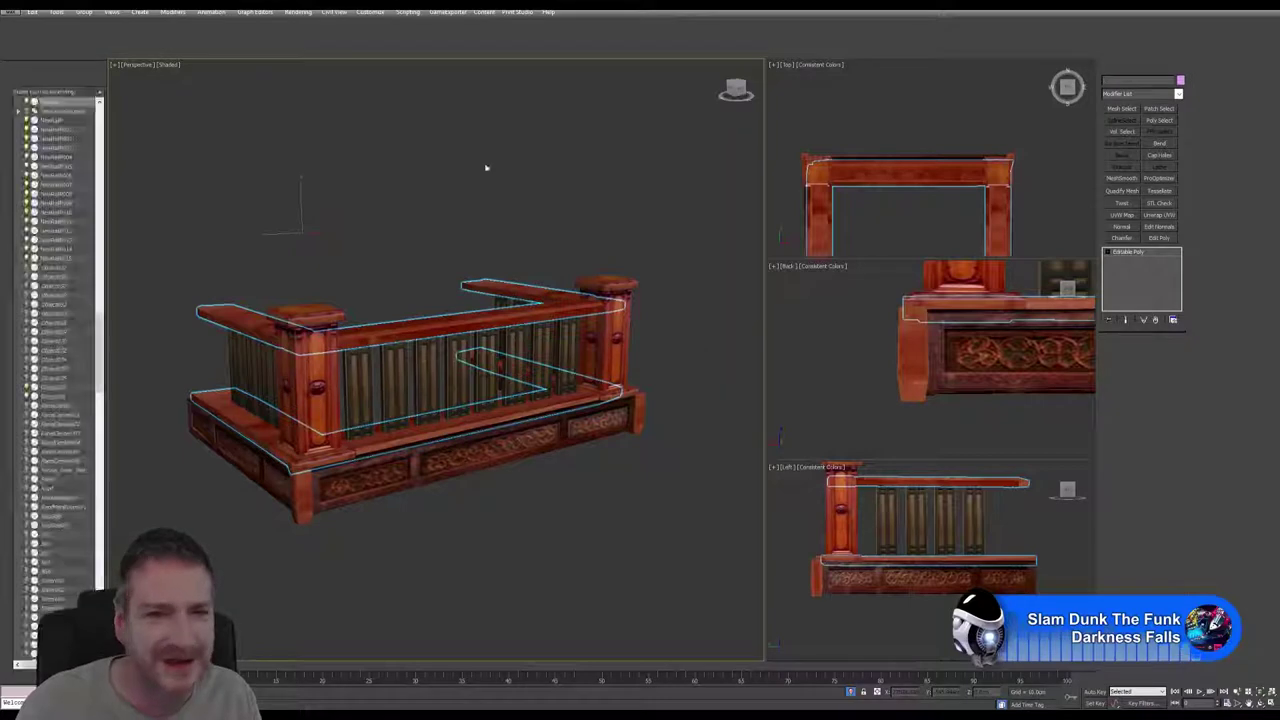
{"action": "left_click", "coordinate": [14, 11]}
{"action": "left_click", "coordinate": [30, 99]}
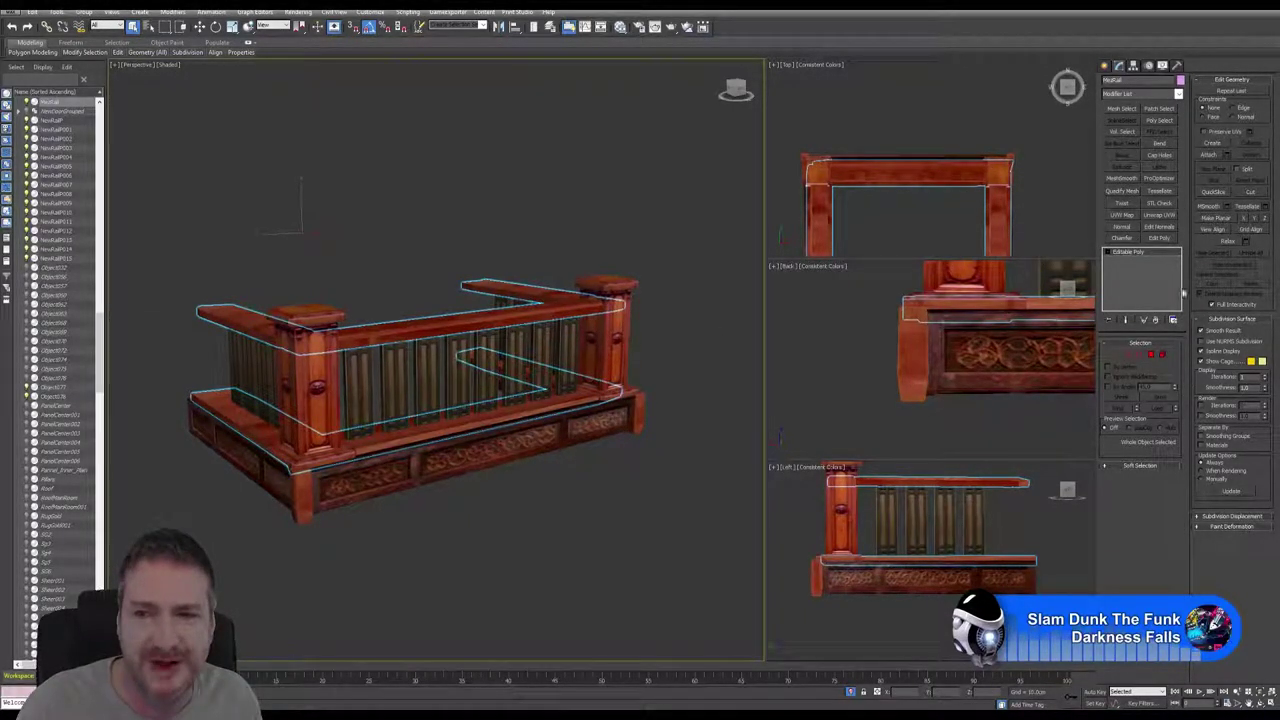
Attach the two tall corner pillars to the rail frame, using Match Material IDs to Material
{"action": "left_click", "coordinate": [1208, 155]}
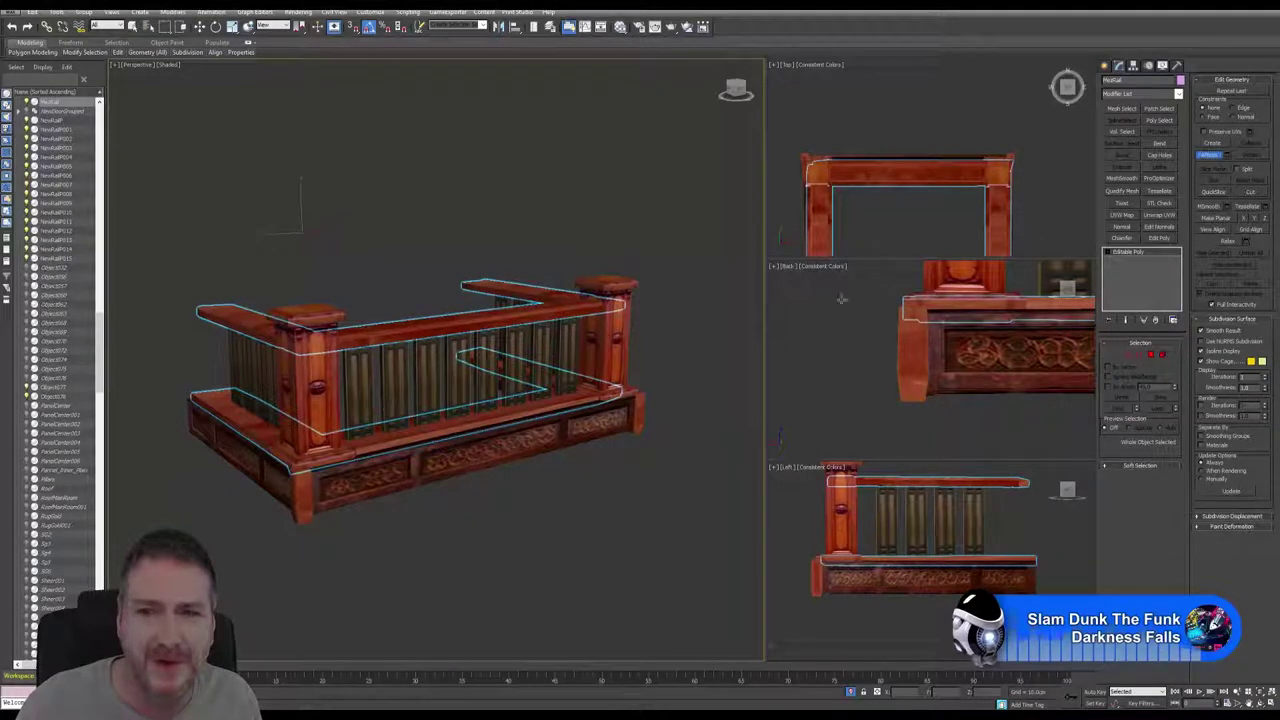
{"action": "left_click", "coordinate": [303, 368]}
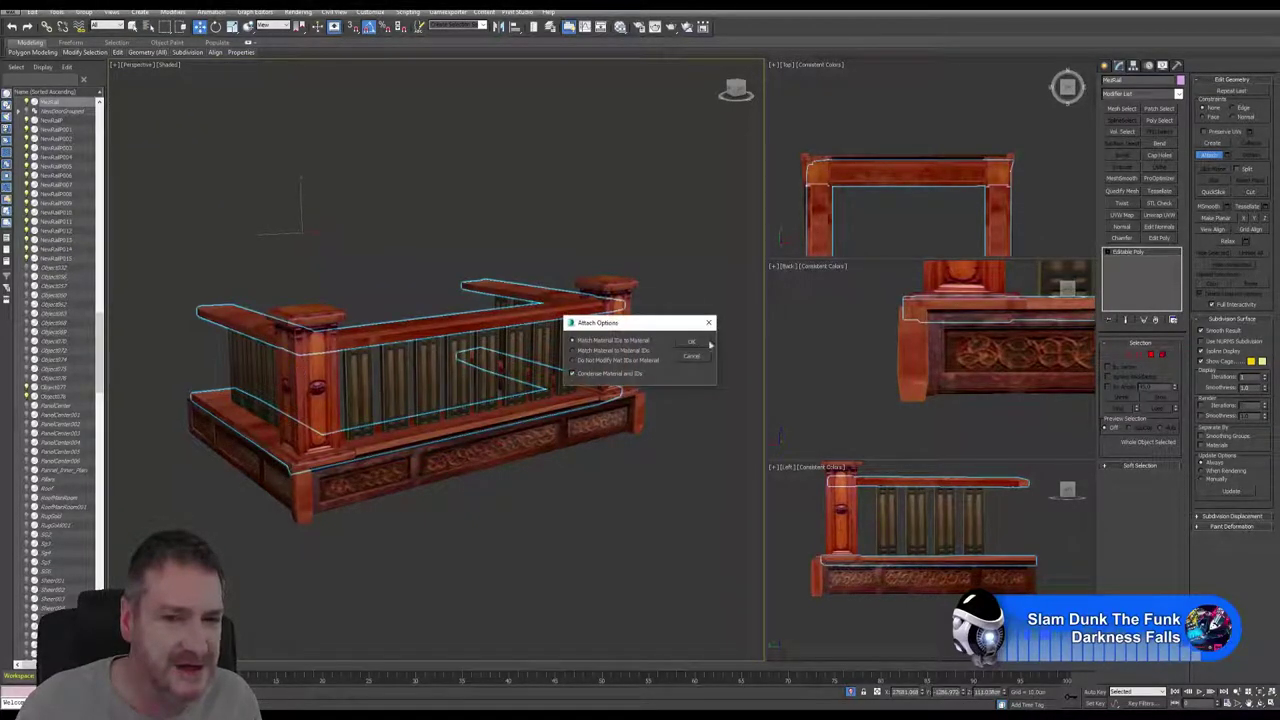
{"action": "left_click", "coordinate": [693, 342]}
{"action": "left_click", "coordinate": [610, 328]}
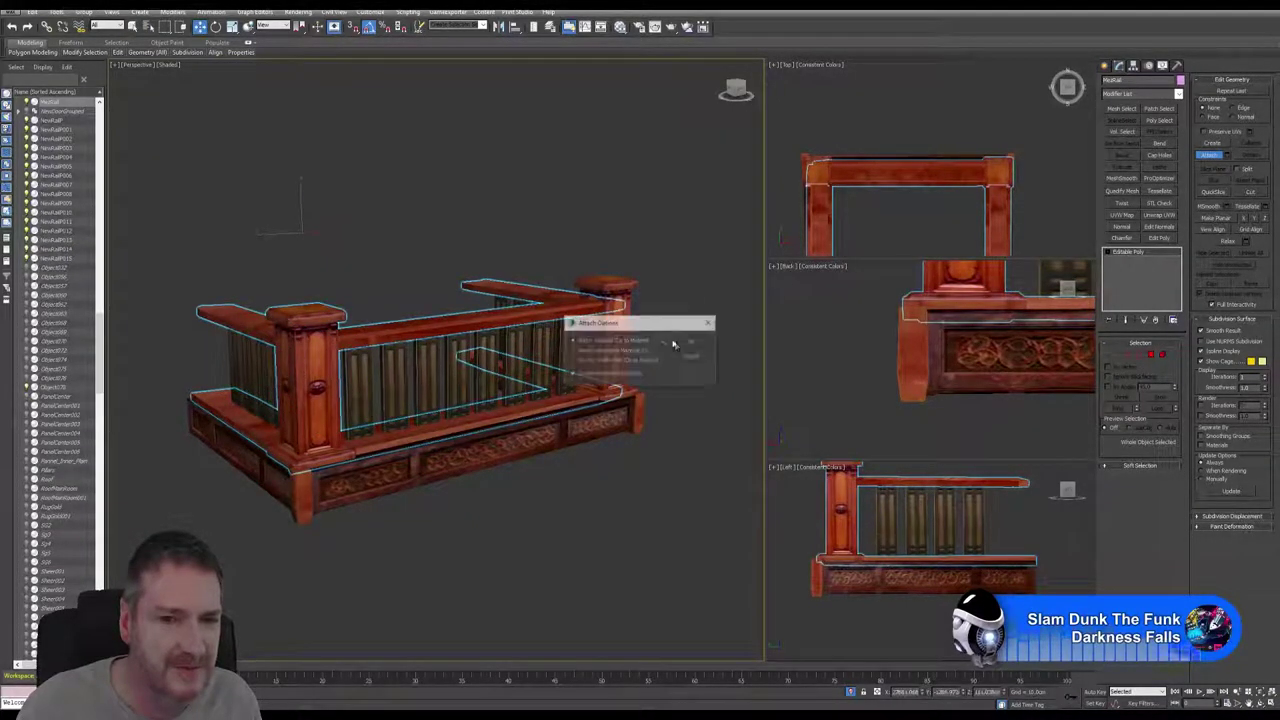
{"action": "left_click", "coordinate": [692, 343]}
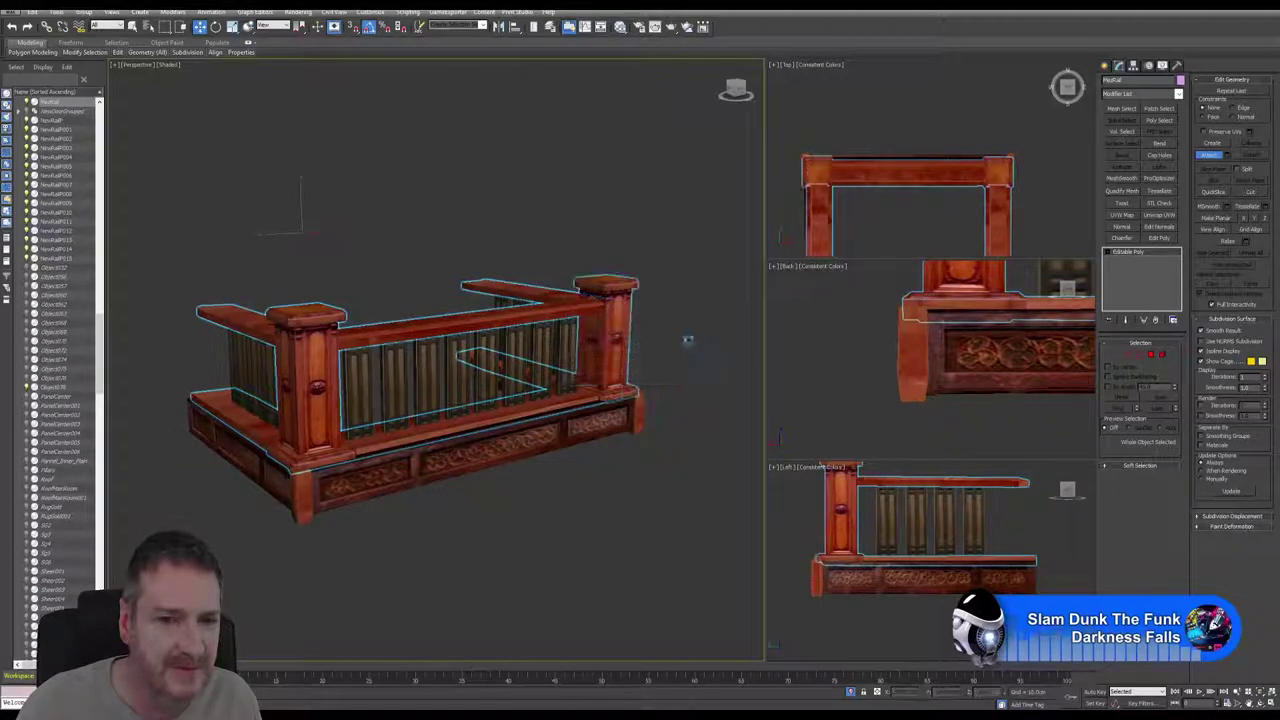
Attach the pieces of the base's side and front paneling to the rail frame, matching material IDs to material
{"action": "left_click", "coordinate": [264, 470]}
{"action": "left_click", "coordinate": [693, 343]}
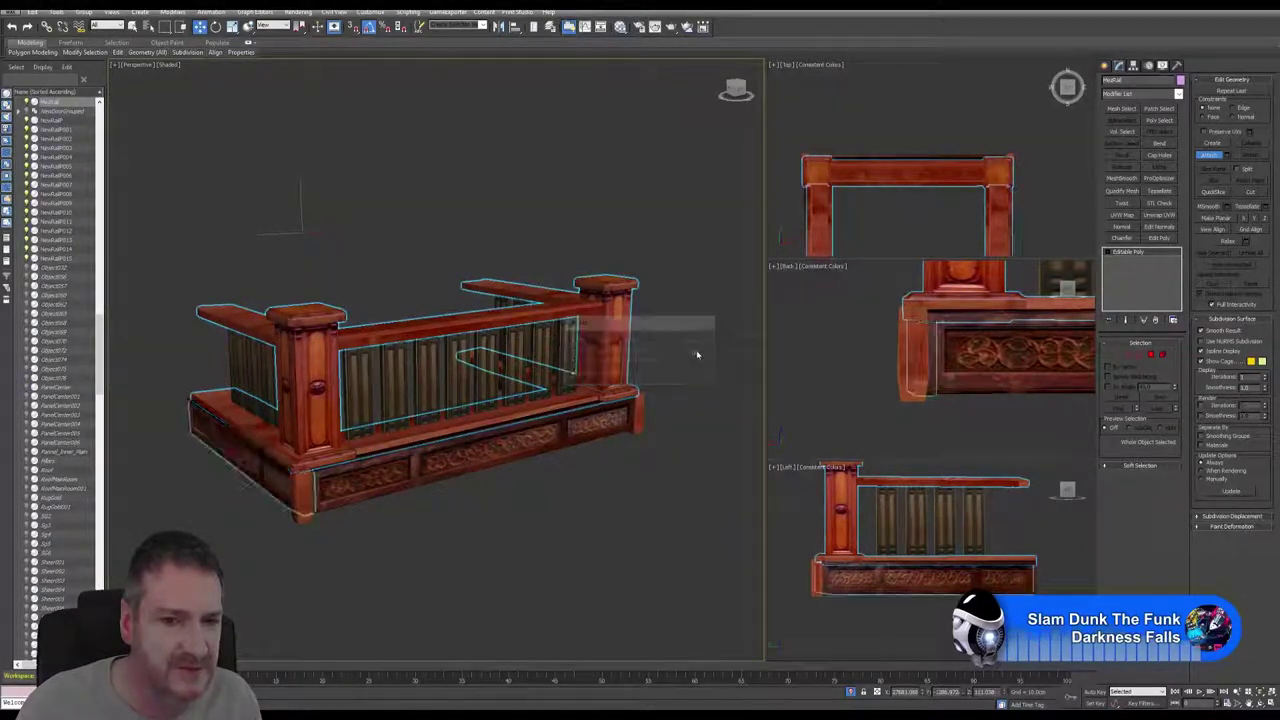
{"action": "left_click", "coordinate": [577, 449]}
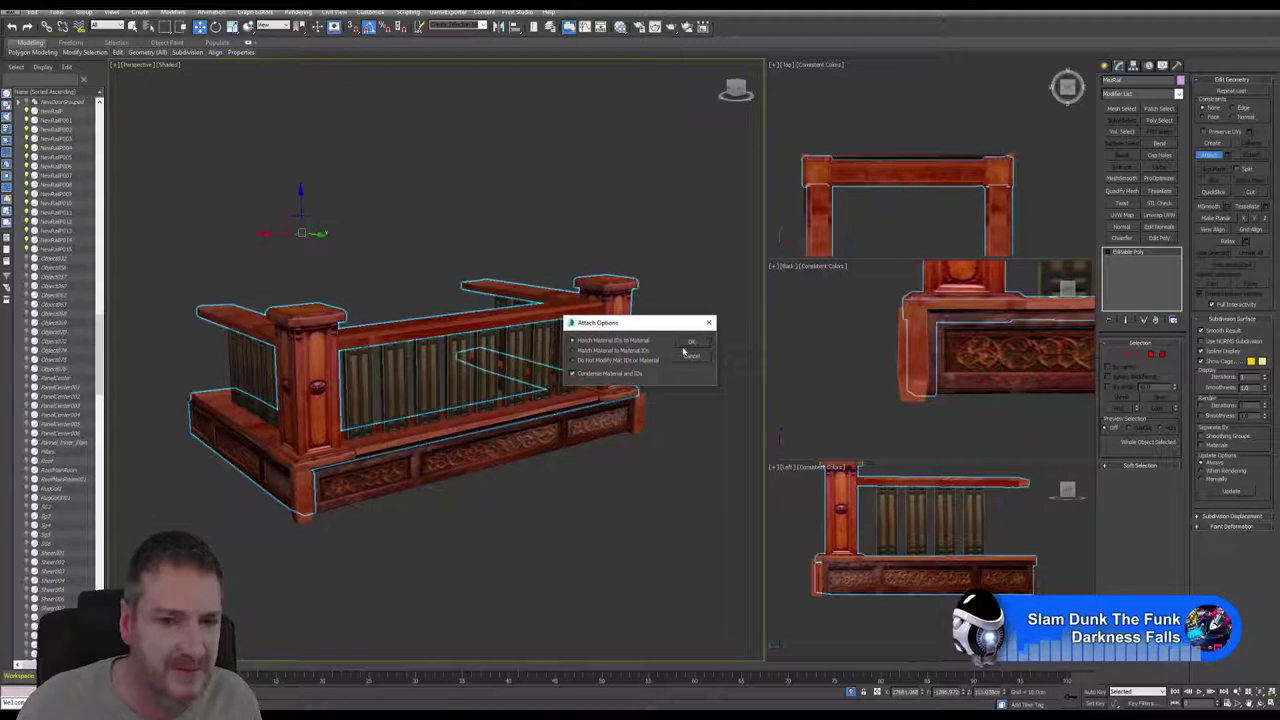
{"action": "left_click", "coordinate": [688, 352]}
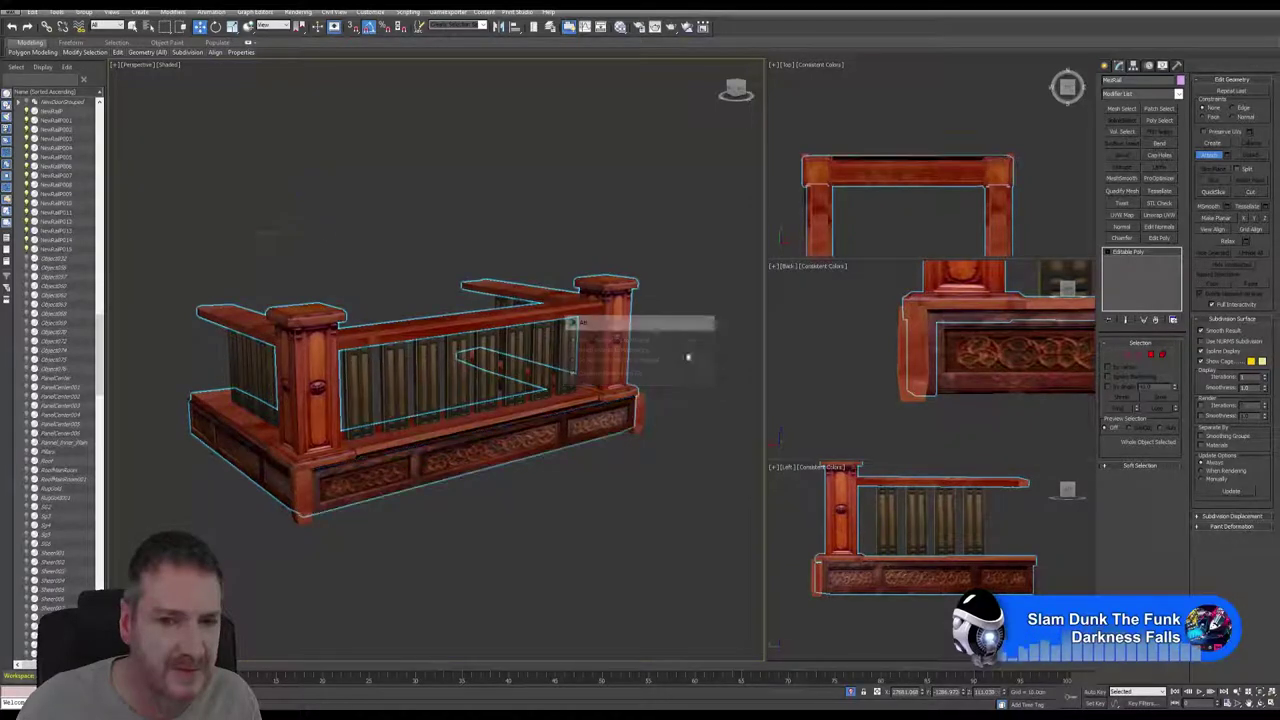
{"action": "left_click", "coordinate": [263, 458]}
{"action": "left_click", "coordinate": [692, 346]}
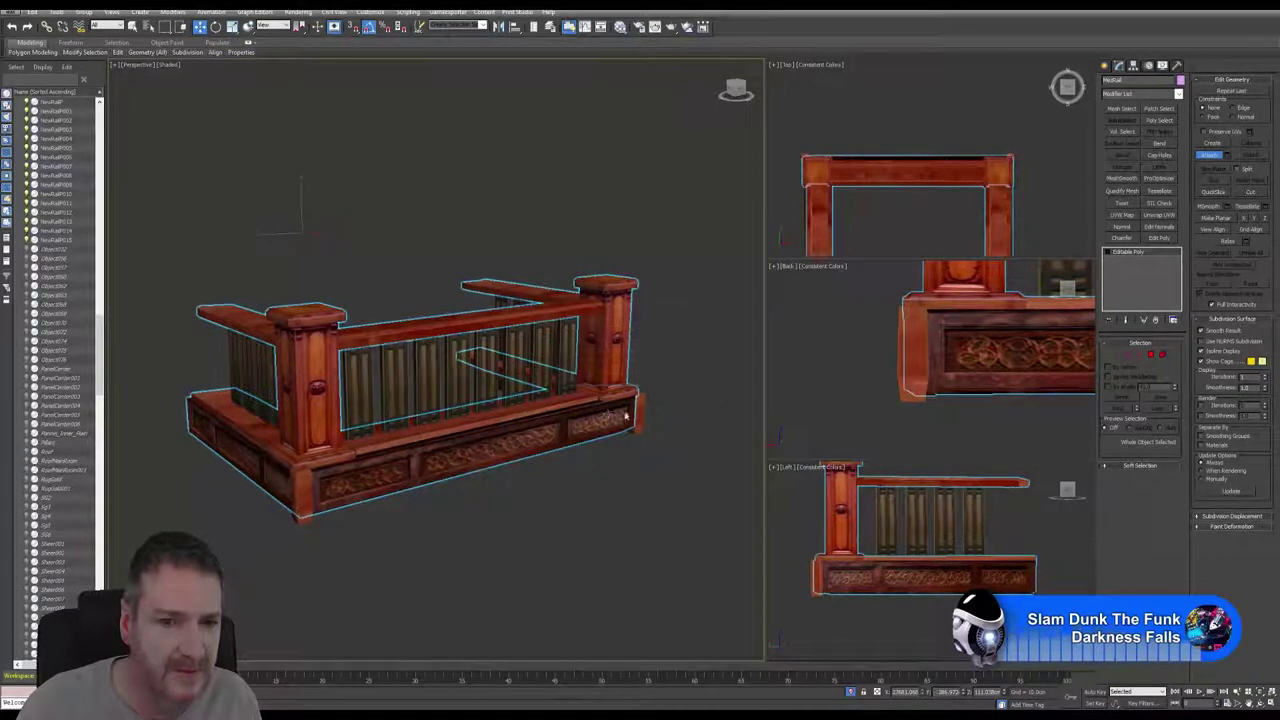
{"action": "left_click", "coordinate": [571, 426]}
{"action": "left_click", "coordinate": [689, 351]}
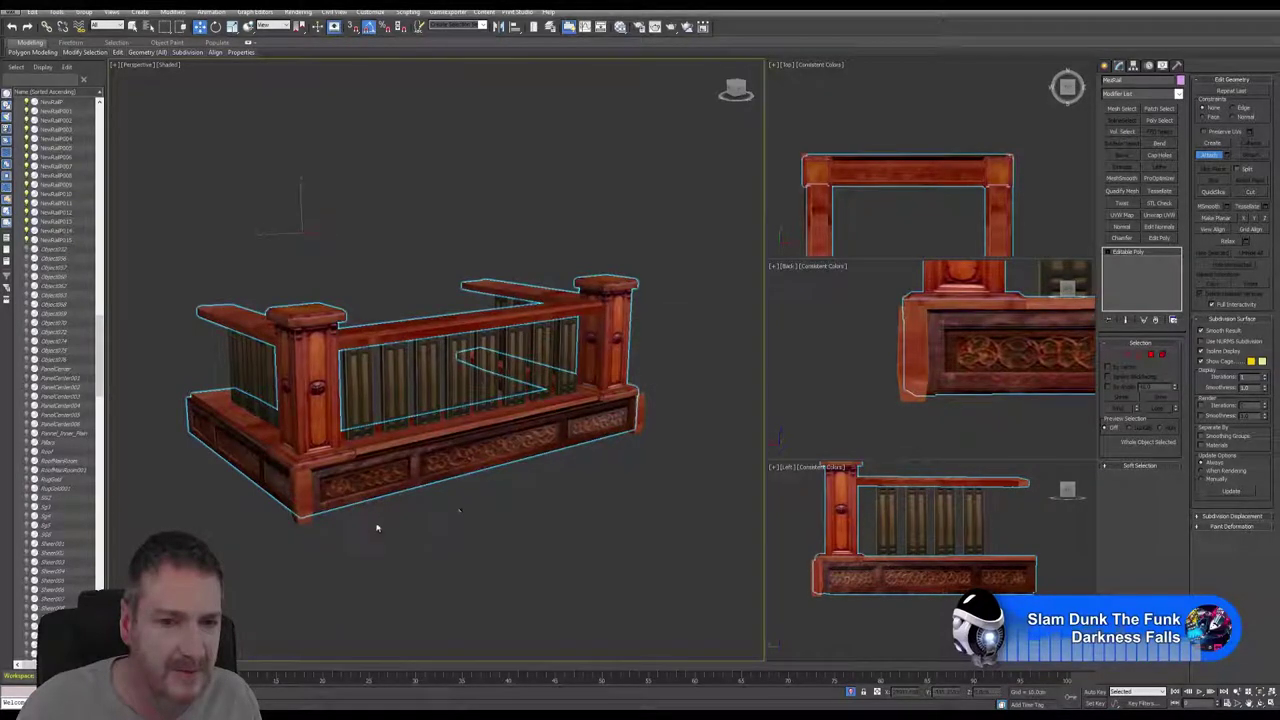
Attach the two wooden corner end posts of the base to the rail frame, using Match Material IDs to Material
{"action": "left_click", "coordinate": [301, 484]}
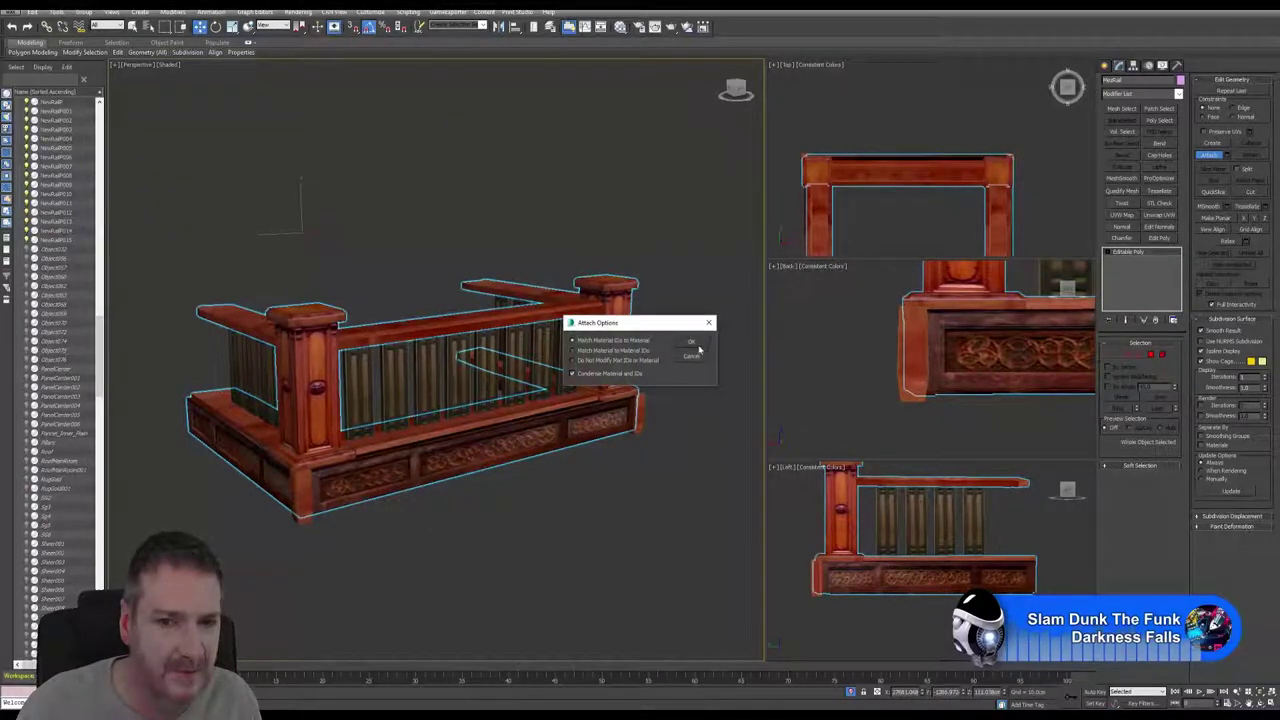
{"action": "left_click", "coordinate": [696, 344]}
{"action": "left_click", "coordinate": [643, 409]}
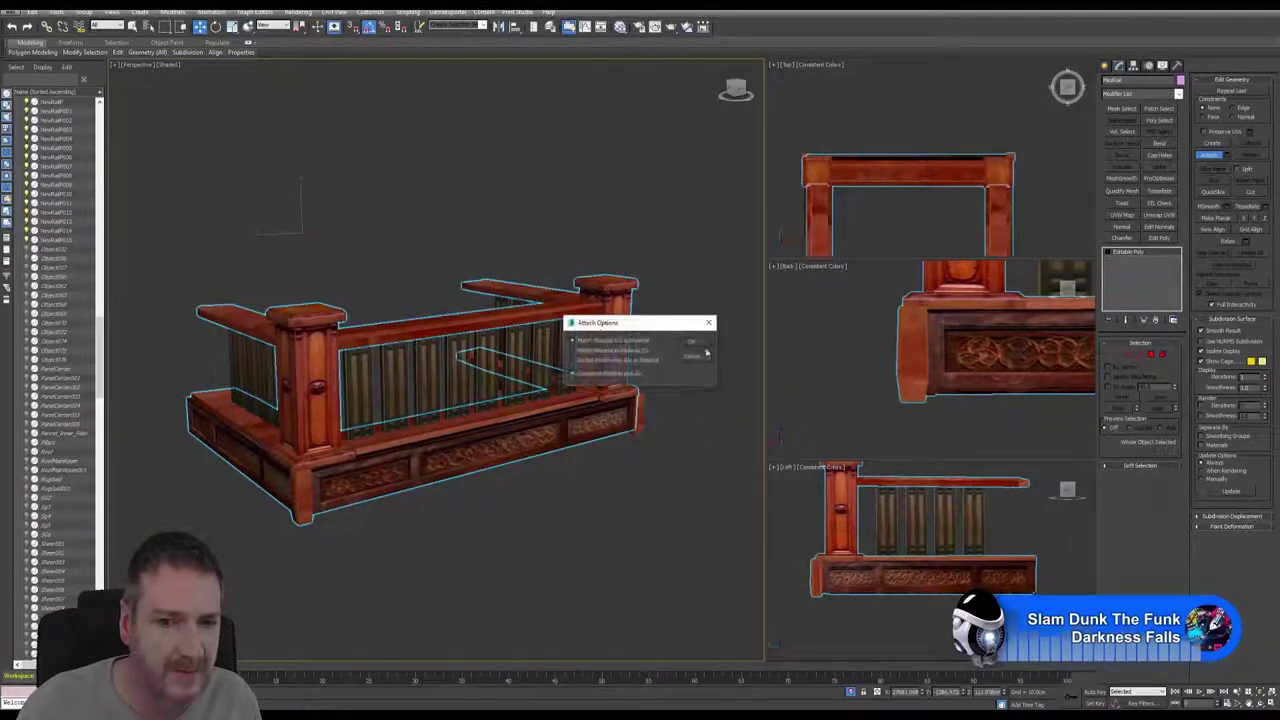
{"action": "left_click", "coordinate": [691, 342]}
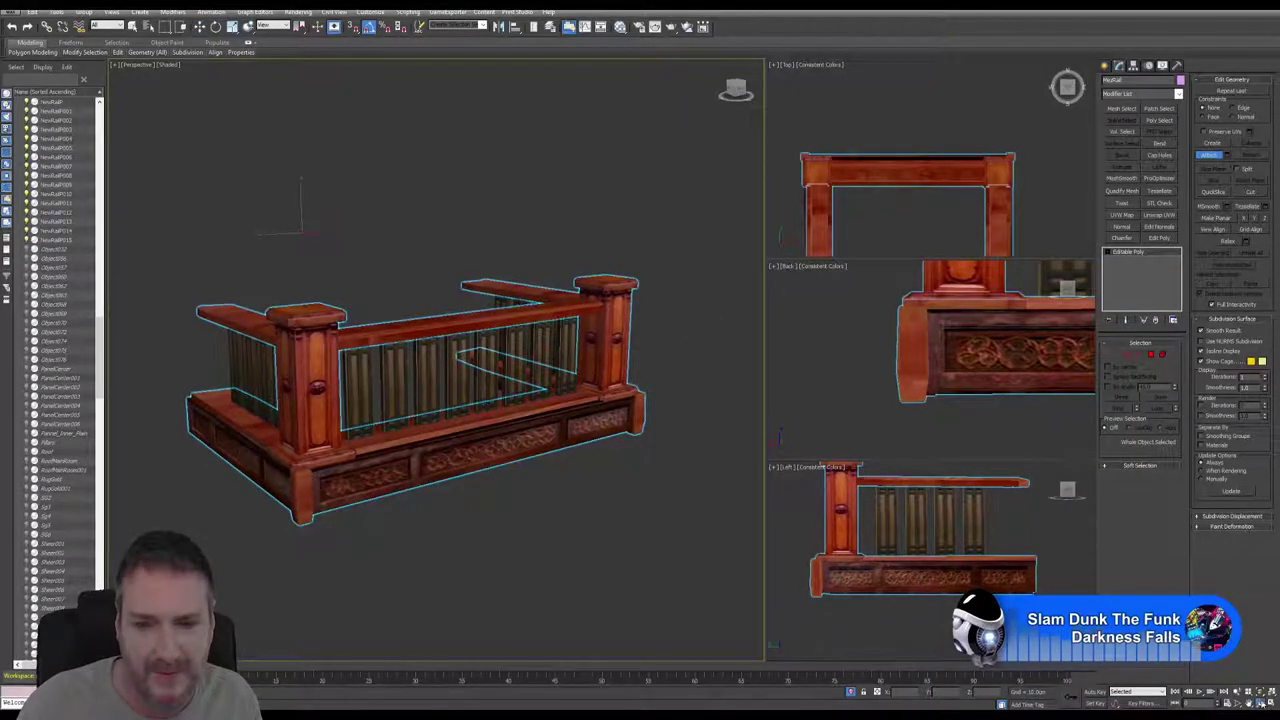
Attach the remaining side's carved base panel pieces to the rail frame, matching material IDs to material
{"action": "left_click", "coordinate": [1261, 703]}
{"action": "left_click_drag", "start_coordinate": [494, 352], "coordinate": [406, 354]}
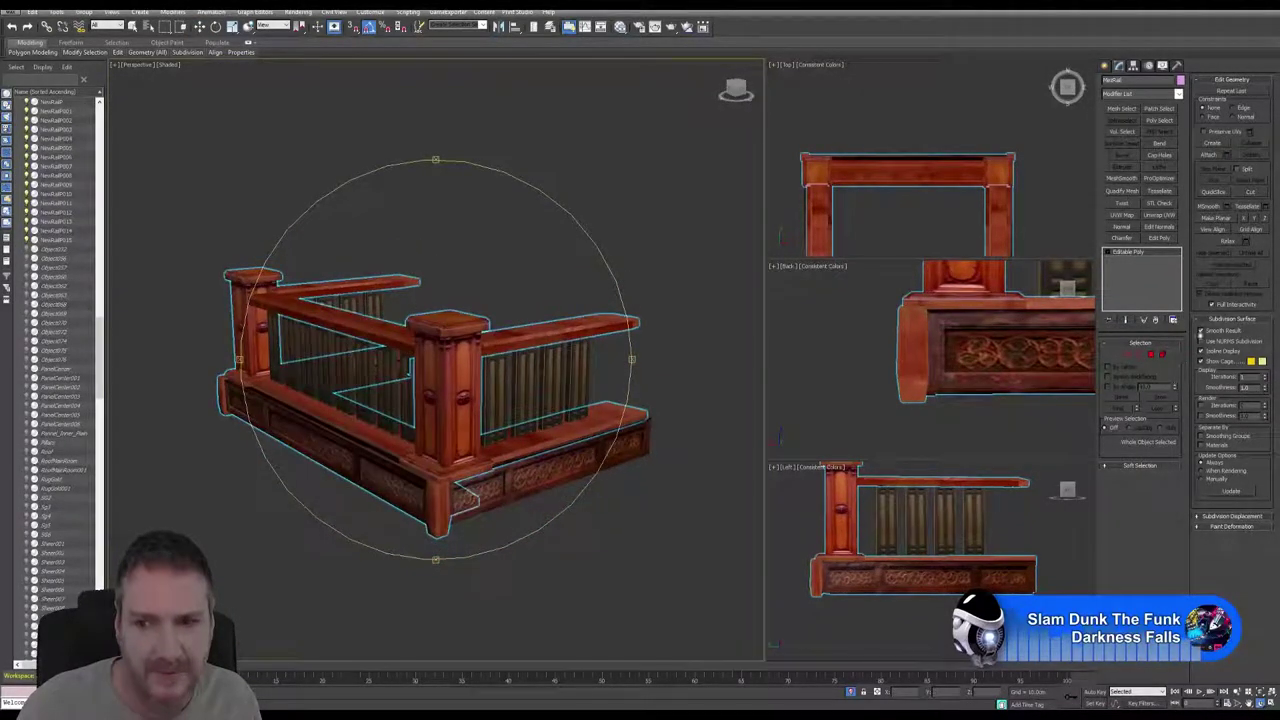
{"action": "left_click", "coordinate": [1209, 156]}
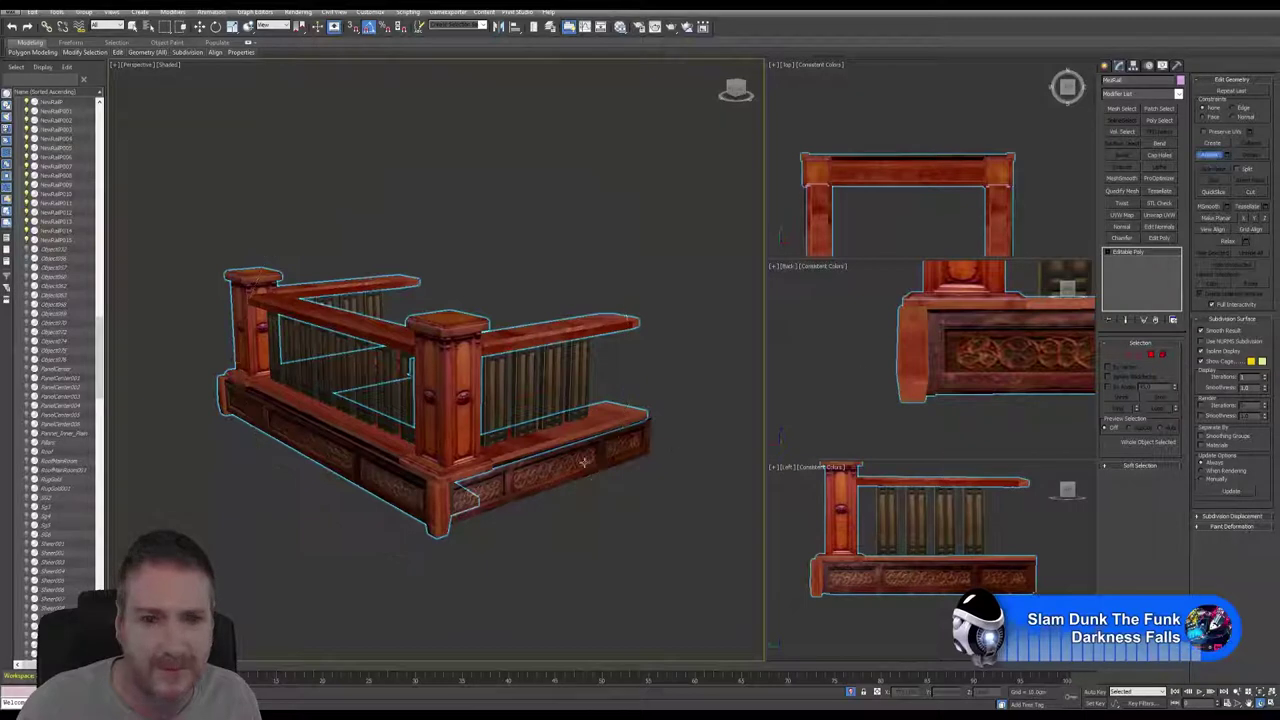
{"action": "left_click", "coordinate": [583, 474]}
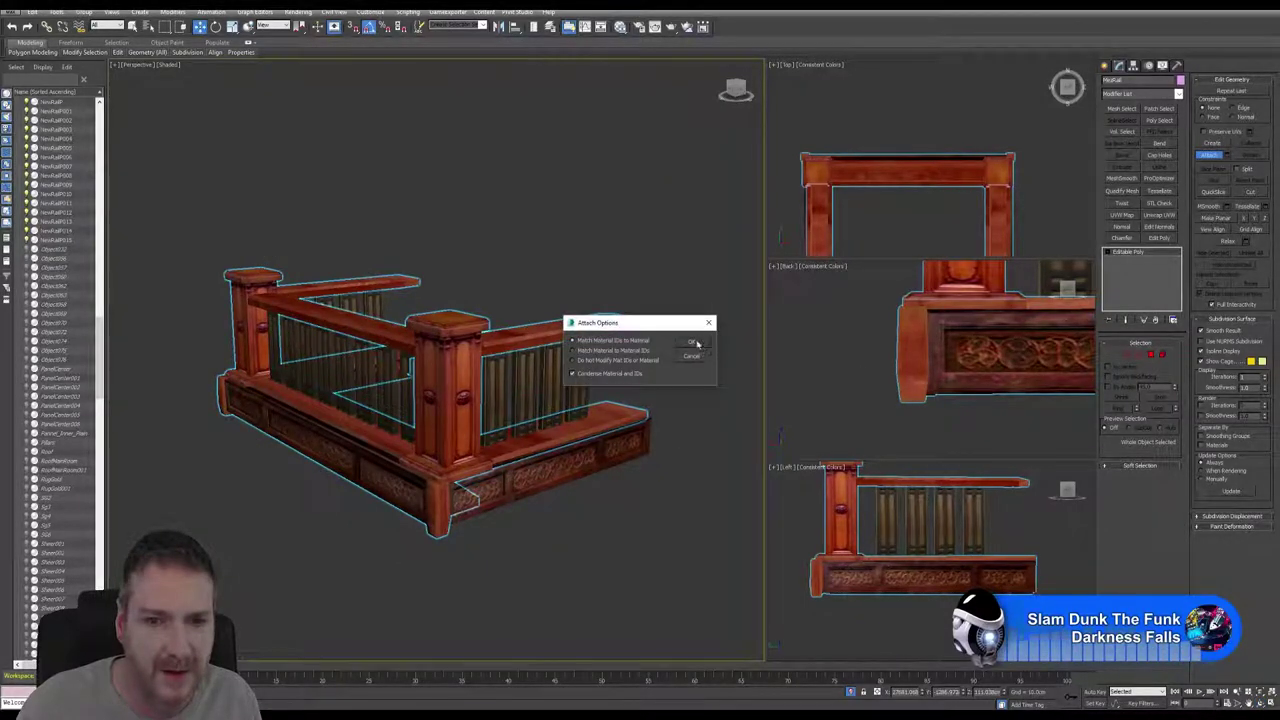
{"action": "left_click", "coordinate": [691, 342]}
{"action": "left_click", "coordinate": [620, 455]}
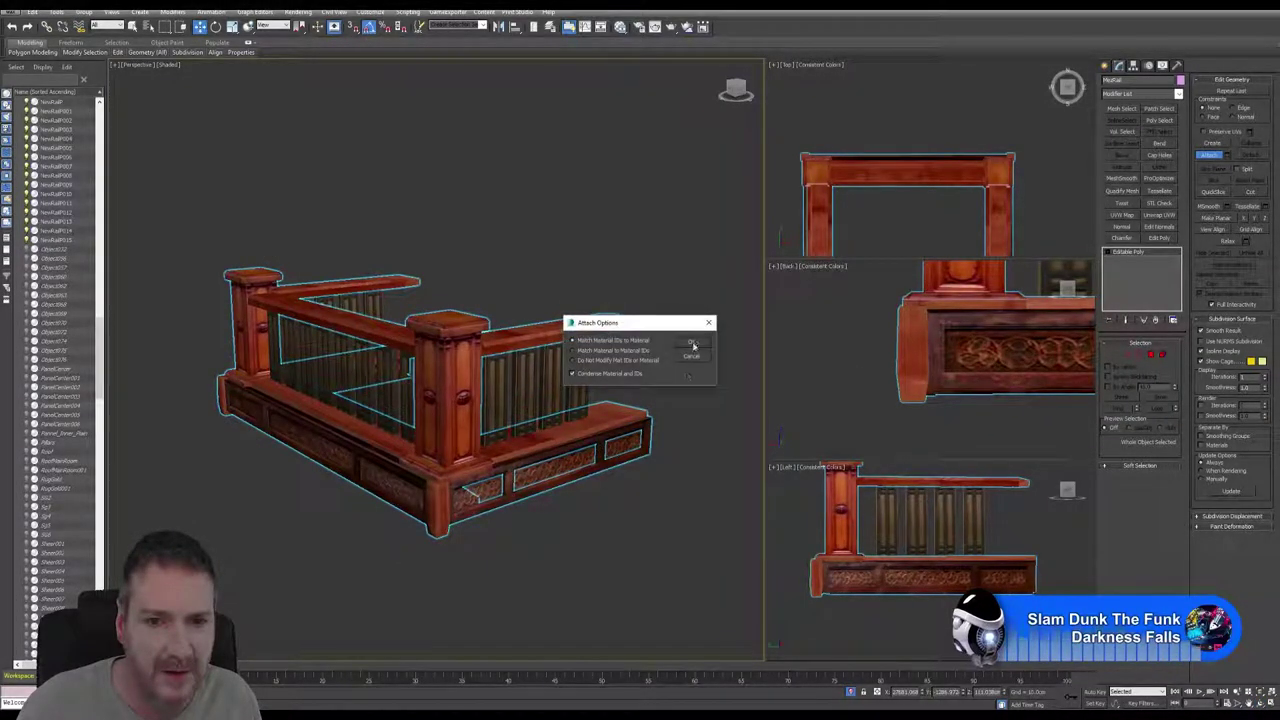
{"action": "left_click", "coordinate": [694, 346]}
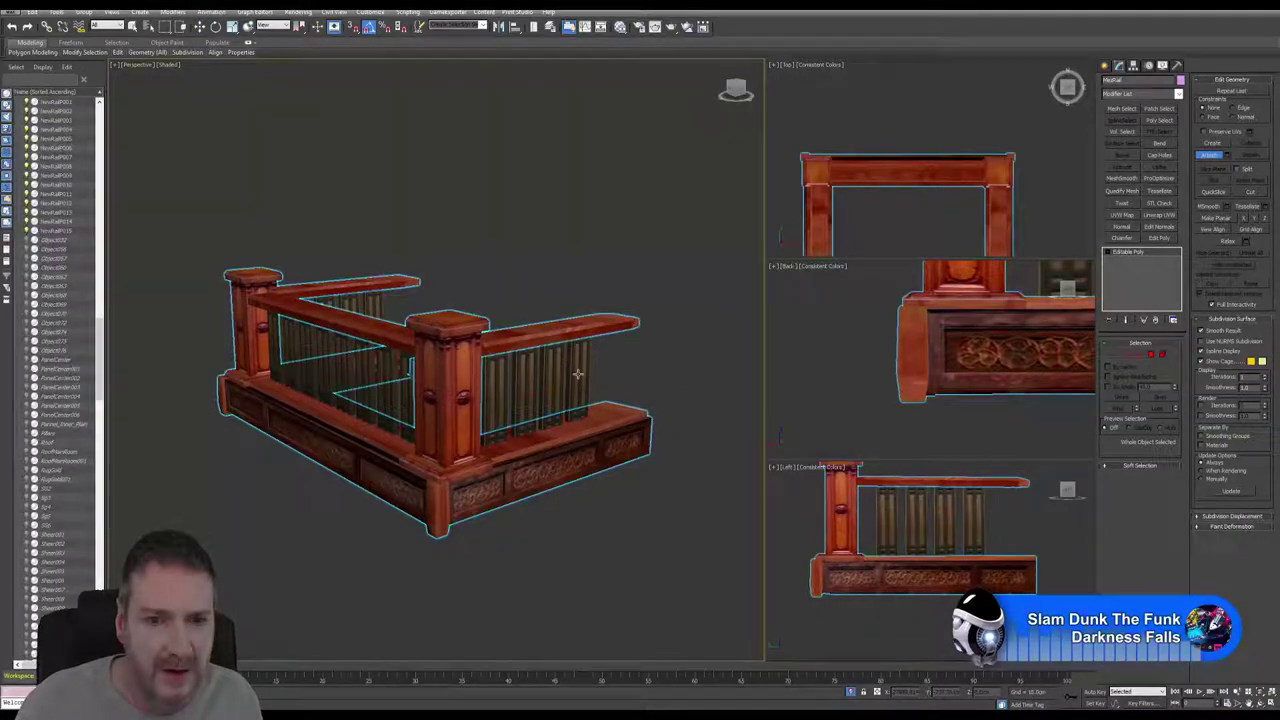
Attach the four slats of the side railing above those base panels to the rail frame, matching material IDs to material
{"action": "left_click", "coordinate": [578, 374]}
{"action": "left_click", "coordinate": [689, 343]}
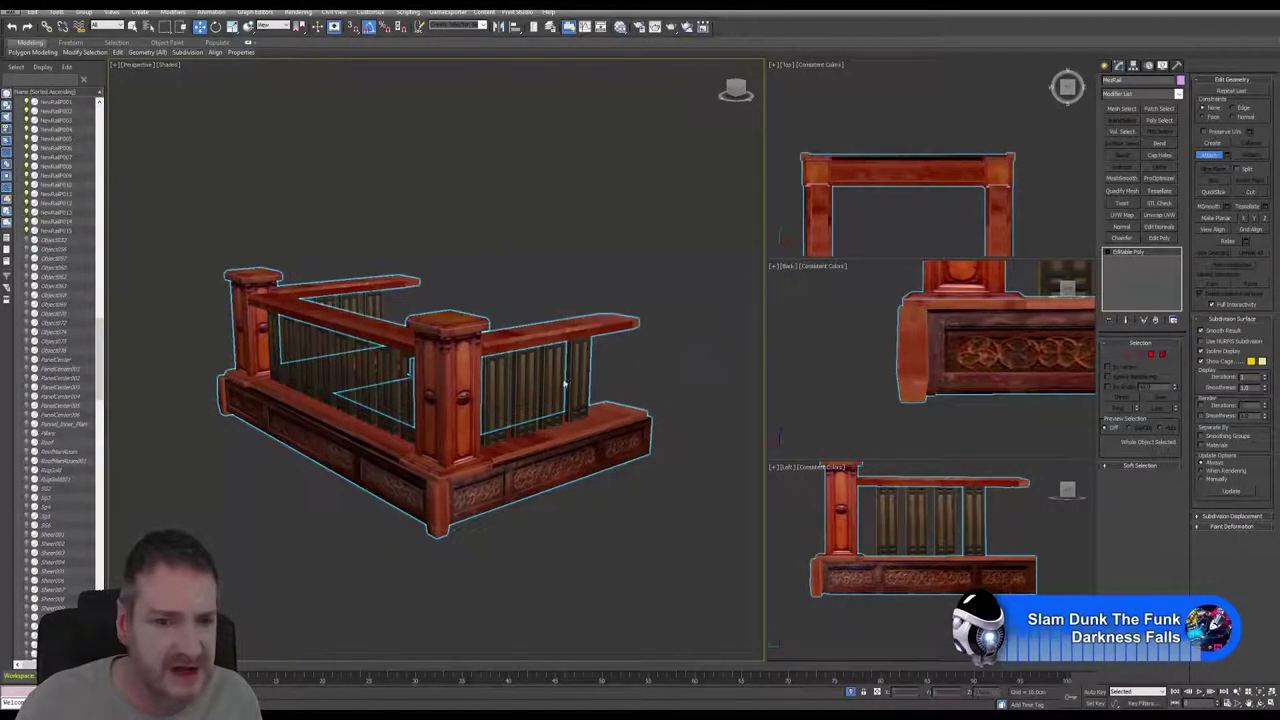
{"action": "left_click", "coordinate": [560, 378]}
{"action": "left_click", "coordinate": [692, 345]}
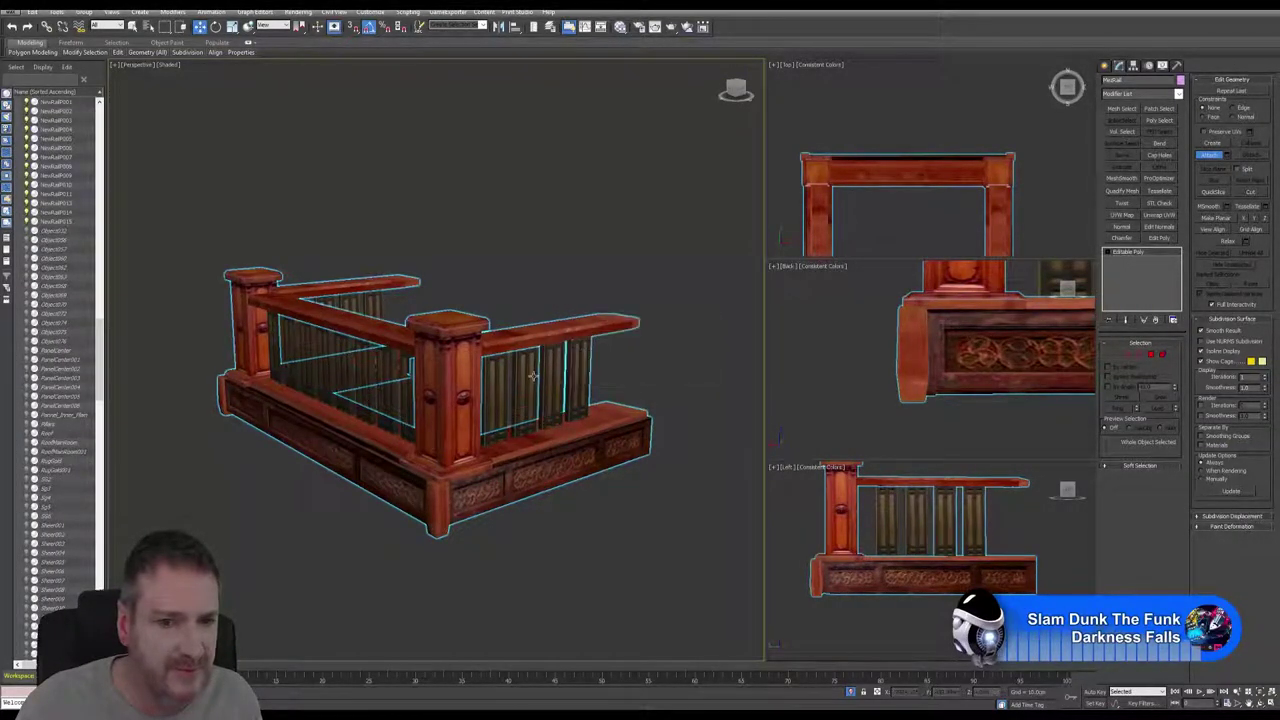
{"action": "left_click", "coordinate": [530, 375]}
{"action": "left_click", "coordinate": [686, 343]}
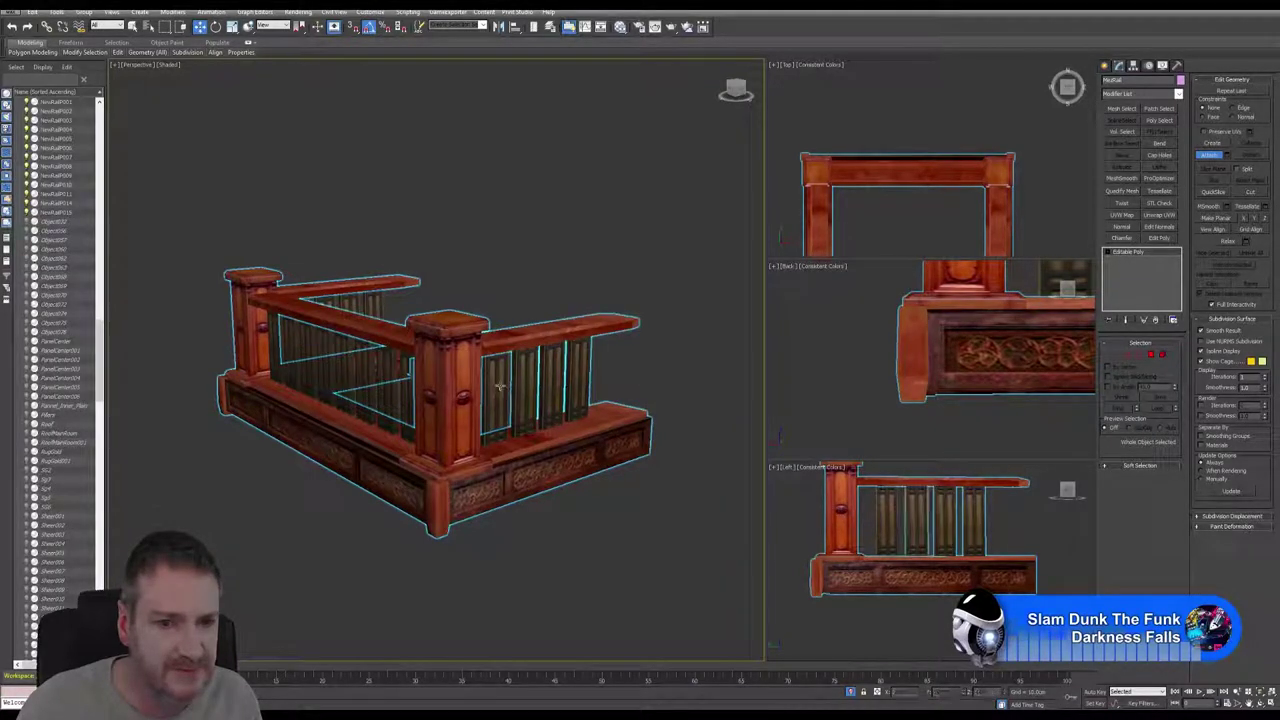
{"action": "left_click", "coordinate": [537, 394]}
{"action": "left_click", "coordinate": [686, 344]}
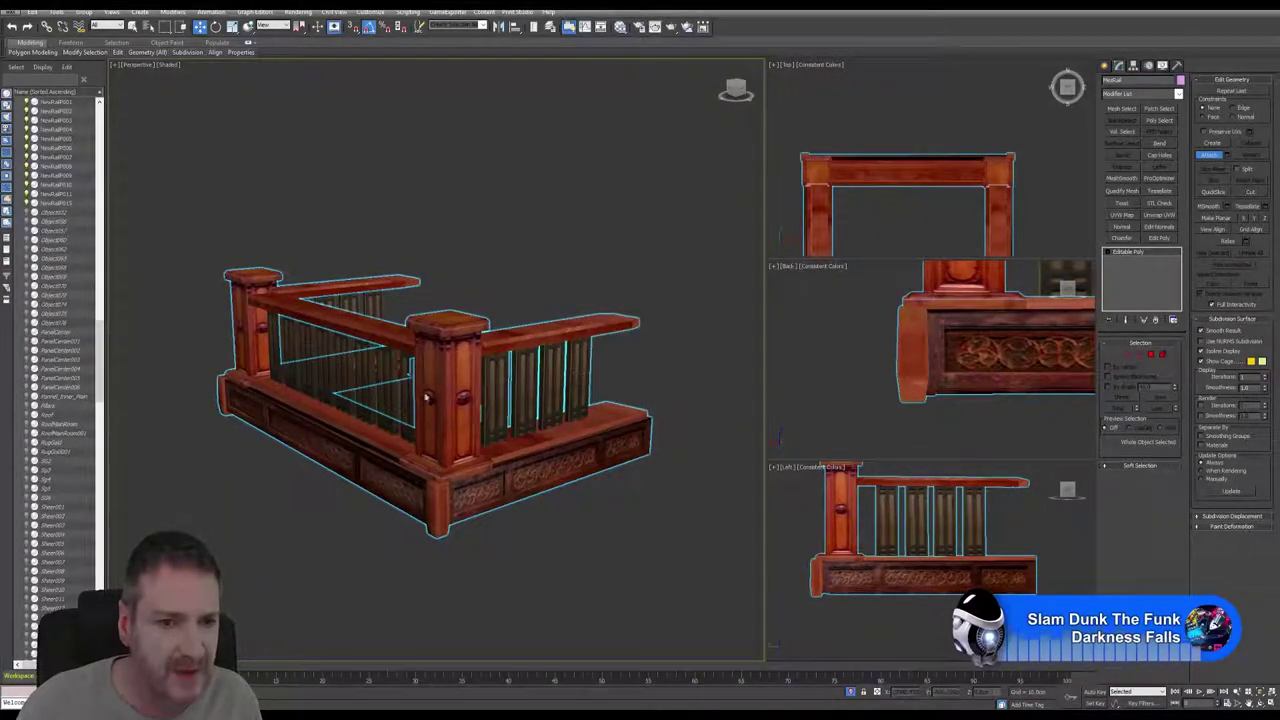
Attach the row of slats along the balcony's front to the rail frame one by one, matching material IDs to material
{"action": "left_click", "coordinate": [491, 400]}
{"action": "left_click", "coordinate": [686, 345]}
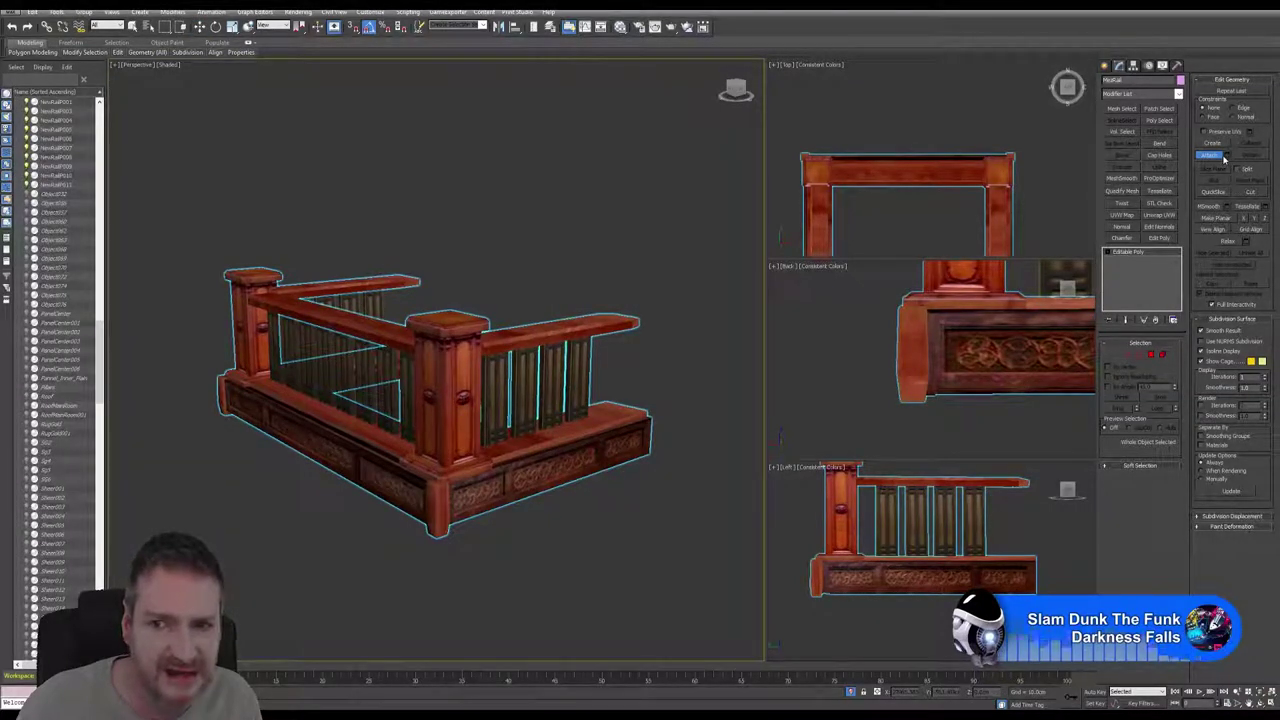
{"action": "key", "text": "w"}
{"action": "left_click", "coordinate": [389, 373]}
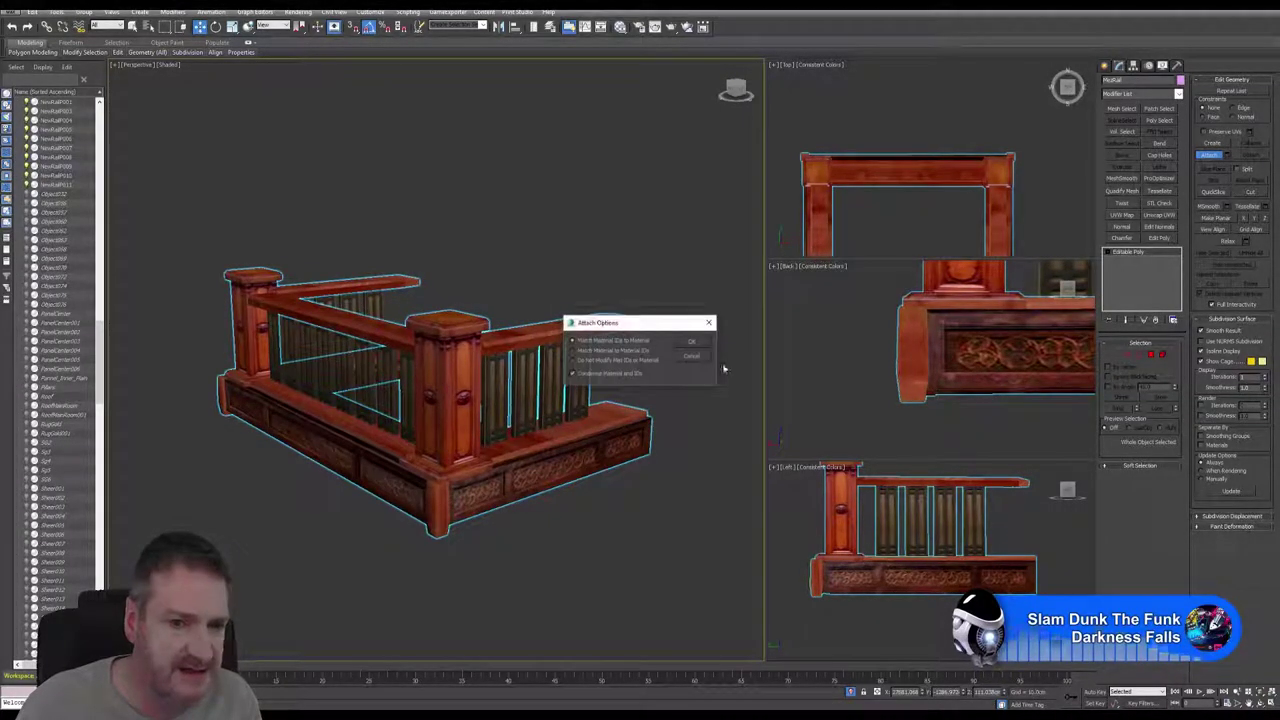
{"action": "left_click", "coordinate": [686, 343]}
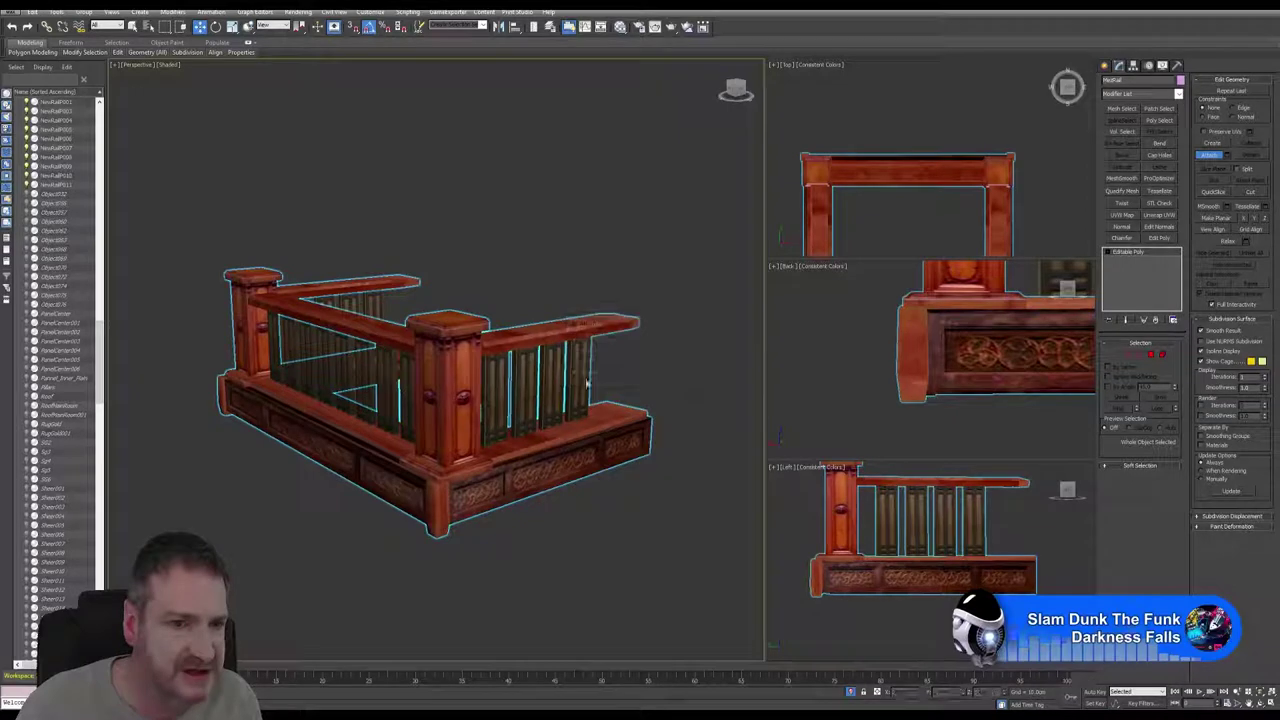
{"action": "left_click", "coordinate": [372, 377]}
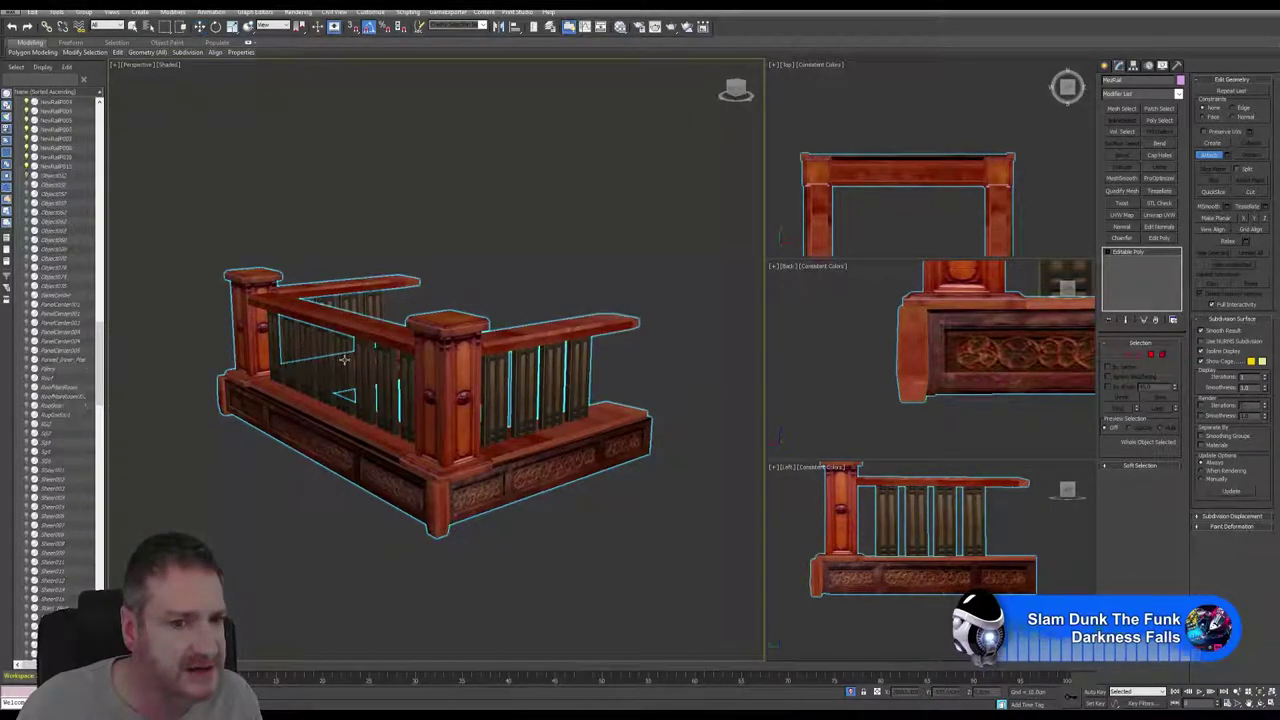
{"action": "left_click", "coordinate": [585, 354]}
{"action": "left_click", "coordinate": [690, 346]}
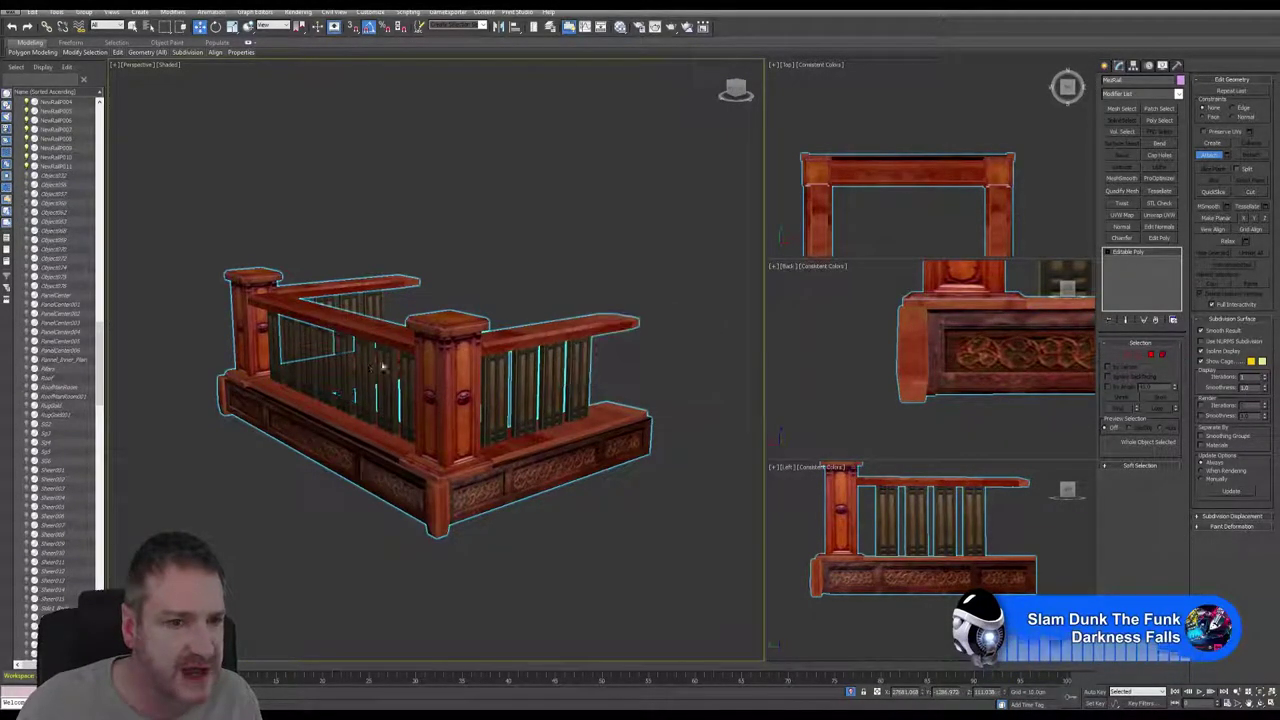
{"action": "left_click", "coordinate": [690, 346]}
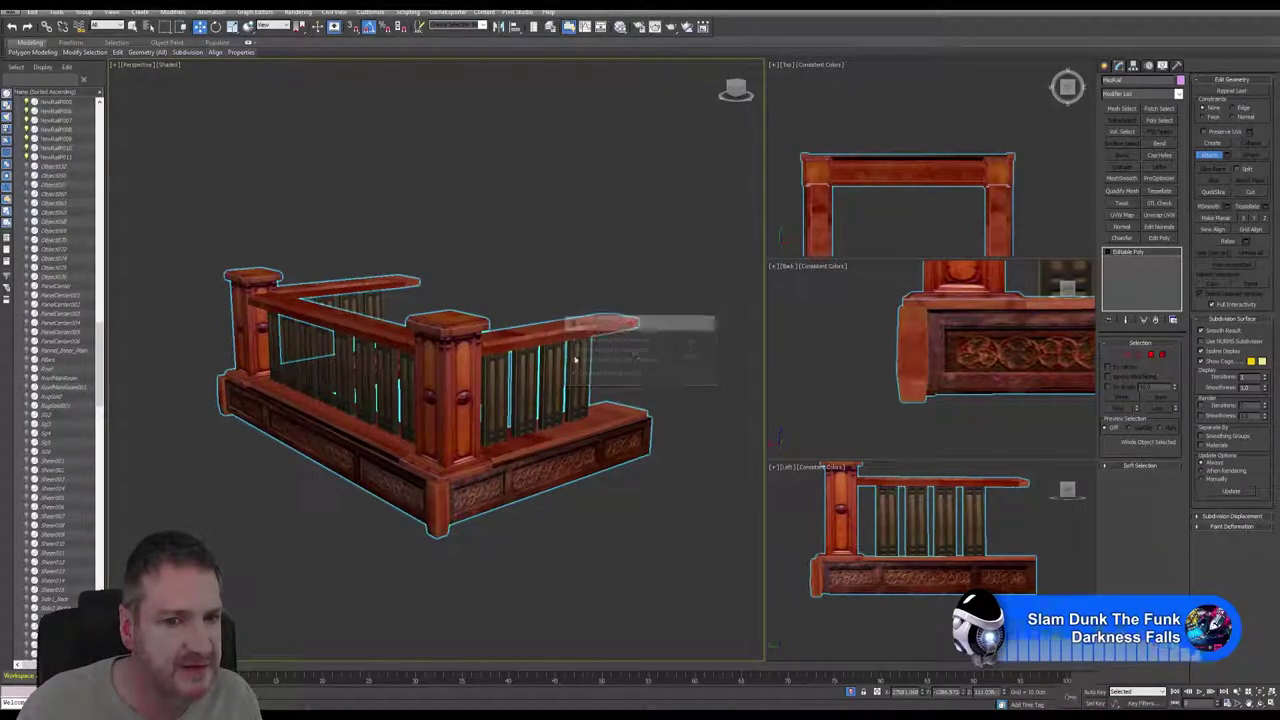
{"action": "left_click", "coordinate": [308, 362]}
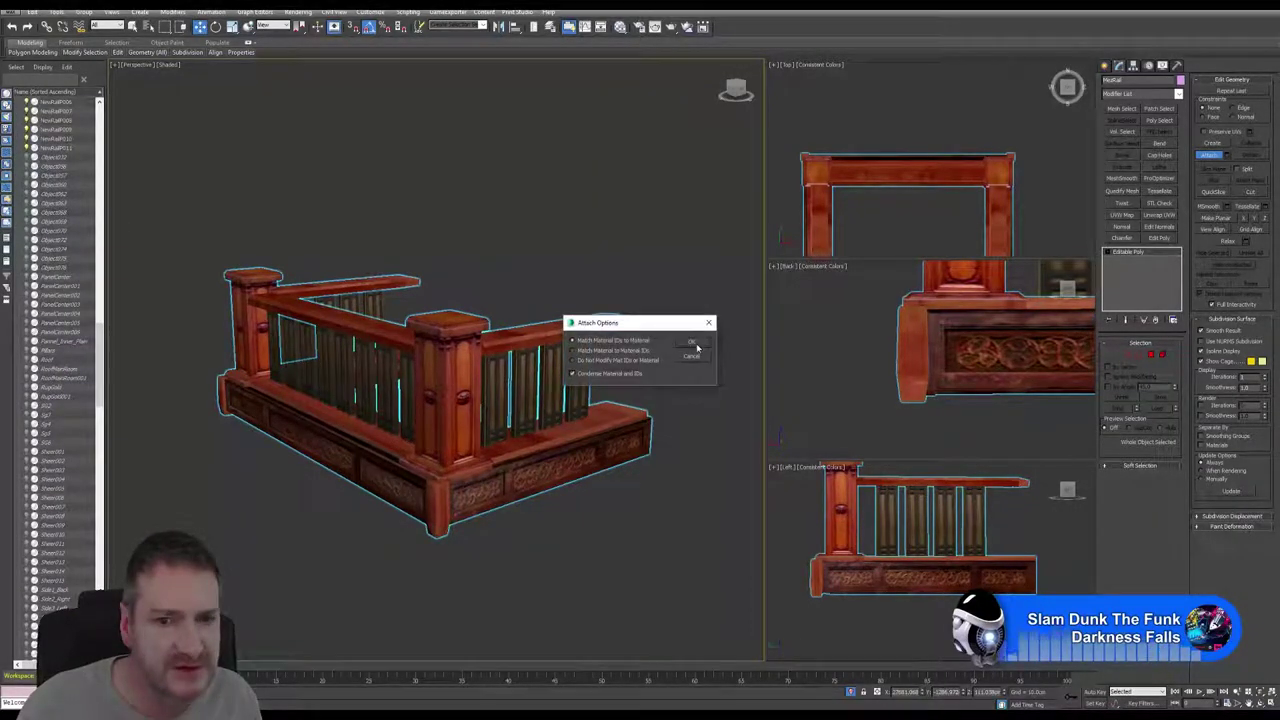
{"action": "left_click", "coordinate": [693, 345]}
{"action": "left_click", "coordinate": [295, 351]}
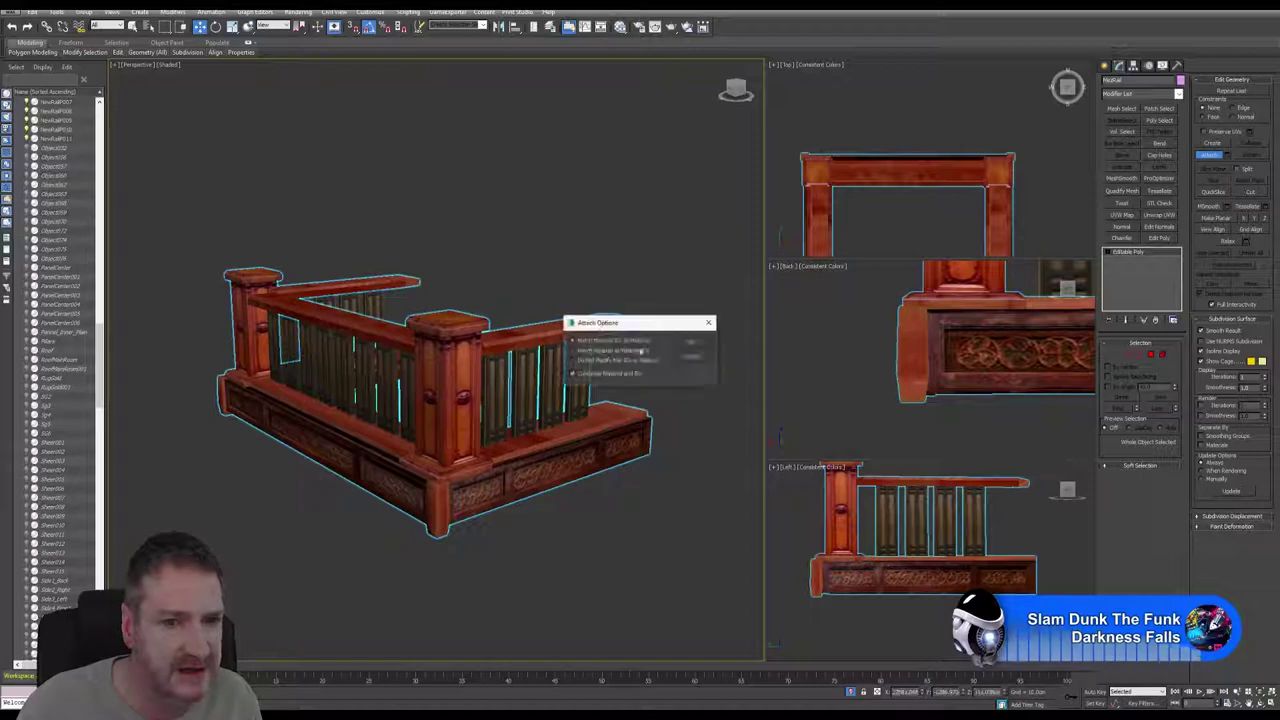
{"action": "left_click", "coordinate": [690, 346]}
{"action": "left_click", "coordinate": [279, 347]}
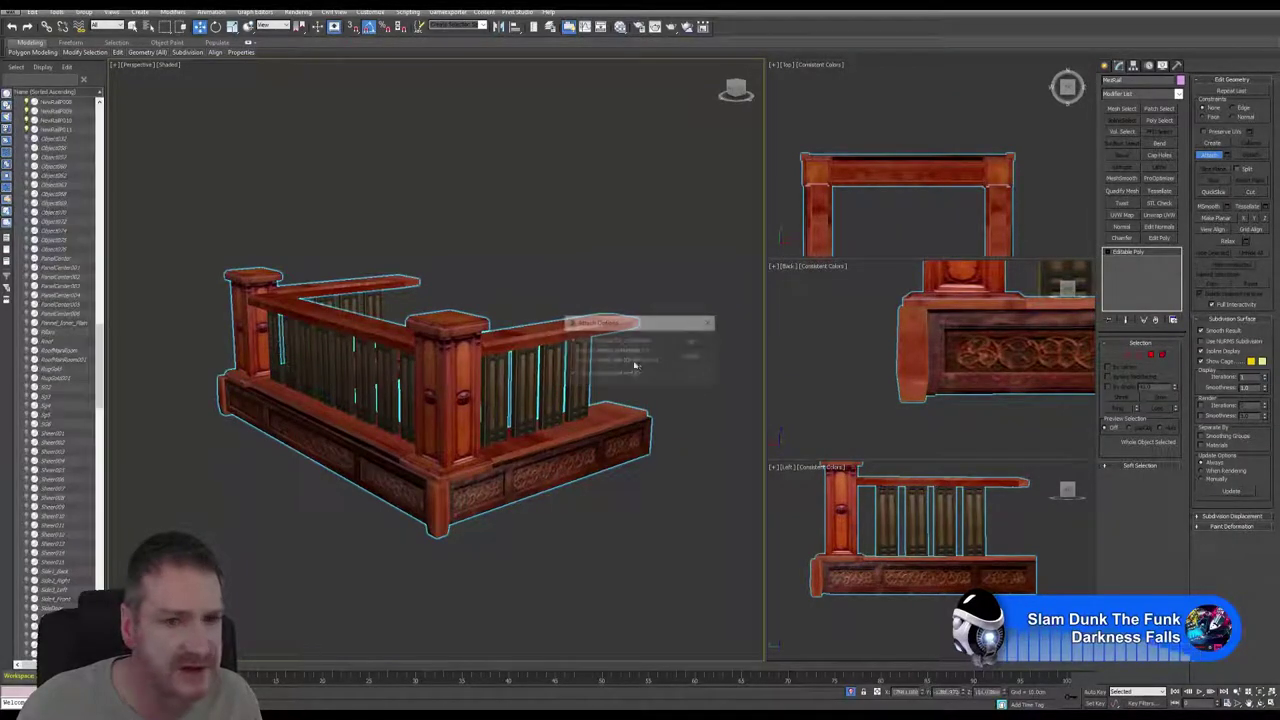
{"action": "left_click", "coordinate": [690, 346]}
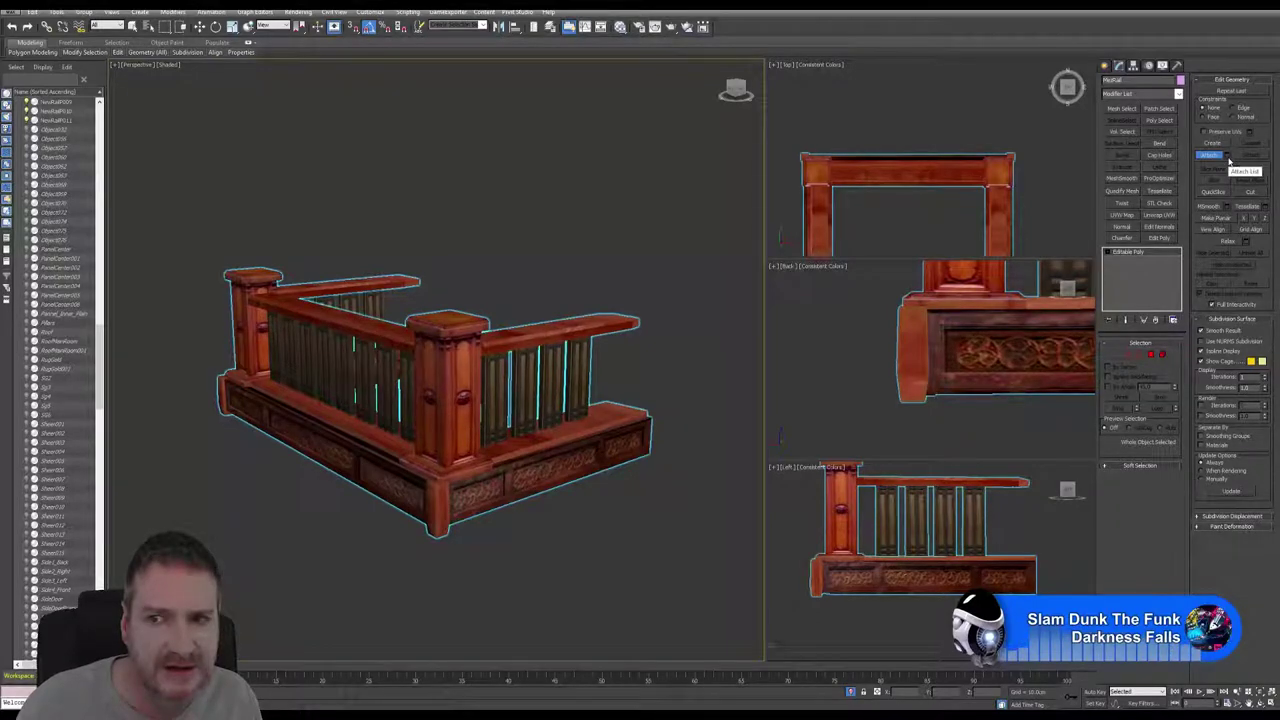
Attach the slats of the opposite side railing to the rail frame, starting beside the corner pillar, with material IDs matched to material
{"action": "left_click", "coordinate": [1262, 703]}
{"action": "left_click_drag", "start_coordinate": [440, 440], "coordinate": [588, 395]}
{"action": "left_click", "coordinate": [132, 26]}
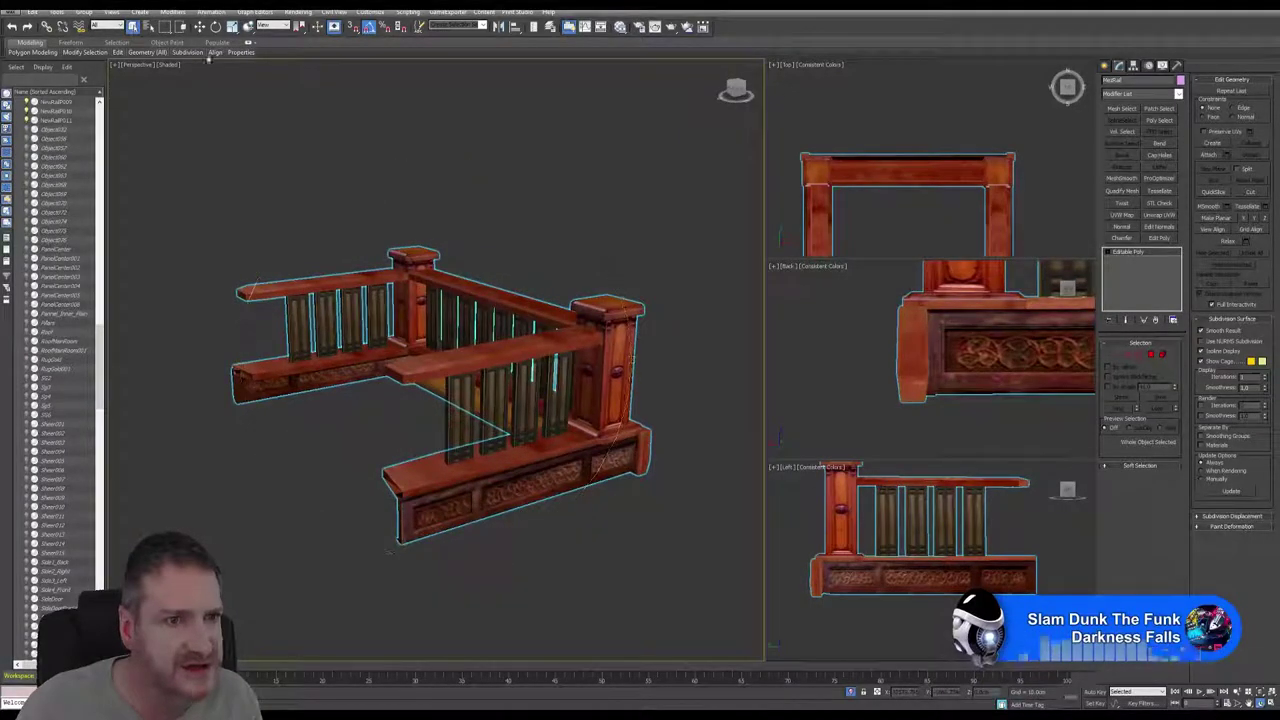
{"action": "left_click", "coordinate": [1209, 156]}
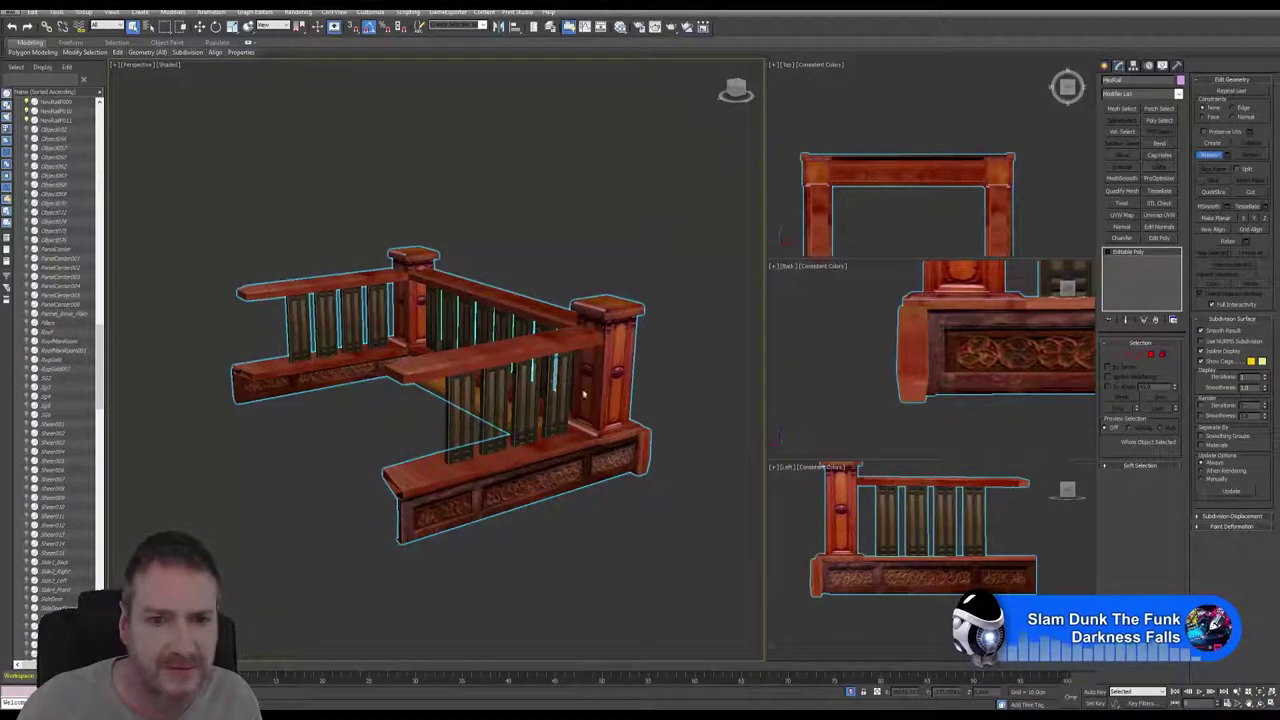
{"action": "left_click", "coordinate": [612, 335]}
{"action": "left_click", "coordinate": [691, 345]}
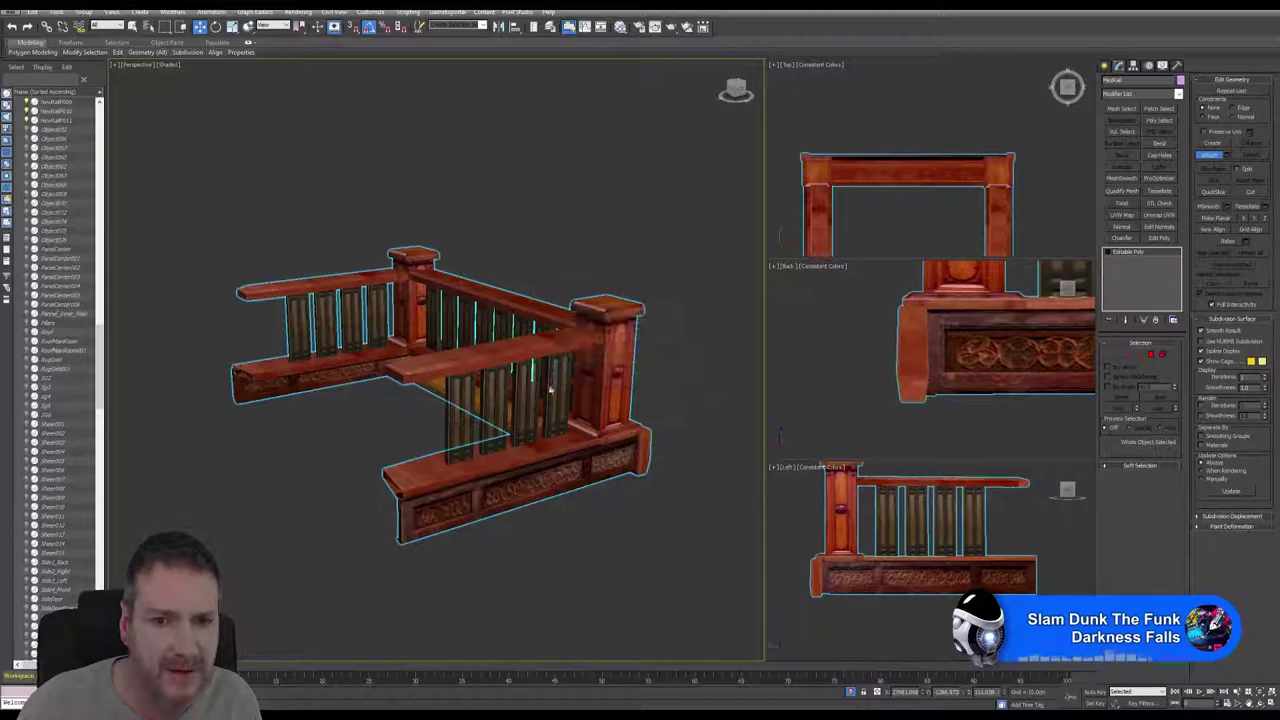
{"action": "left_click", "coordinate": [614, 390]}
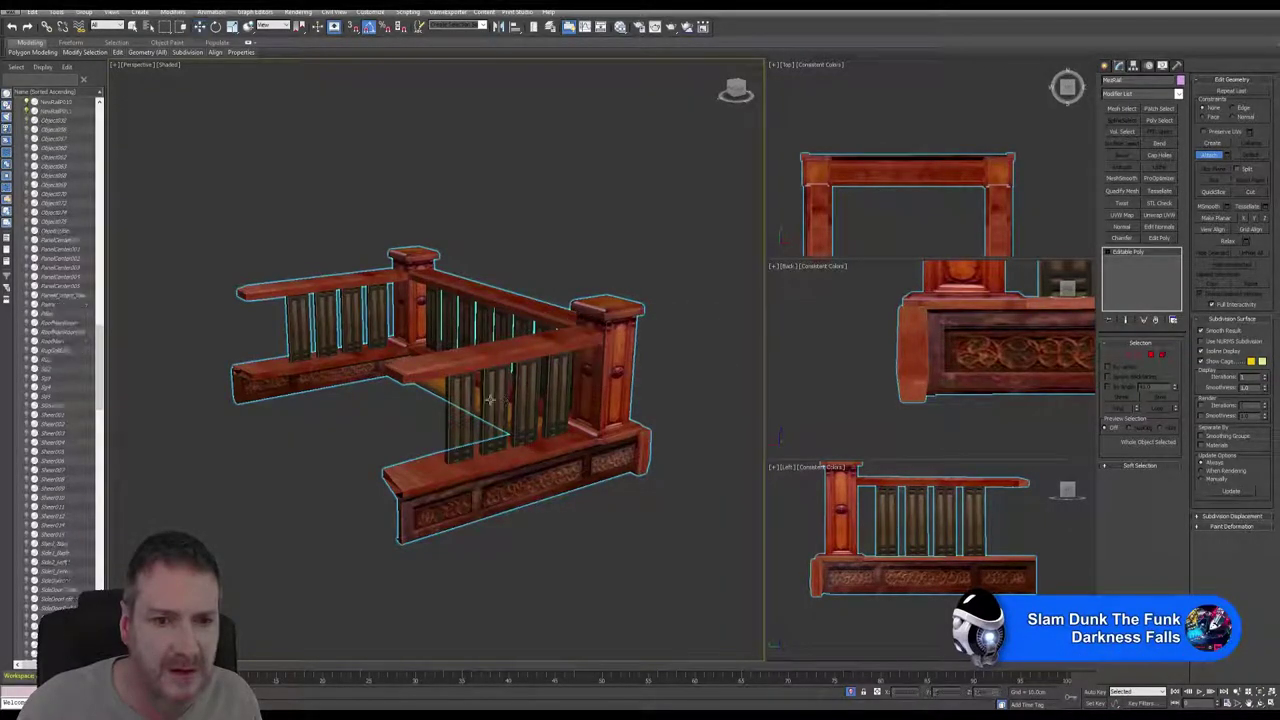
Attach the remaining unattached railing slats to the MezRail editable poly with the default attach options, and finish attaching
{"action": "left_click", "coordinate": [555, 390]}
{"action": "left_click", "coordinate": [692, 346]}
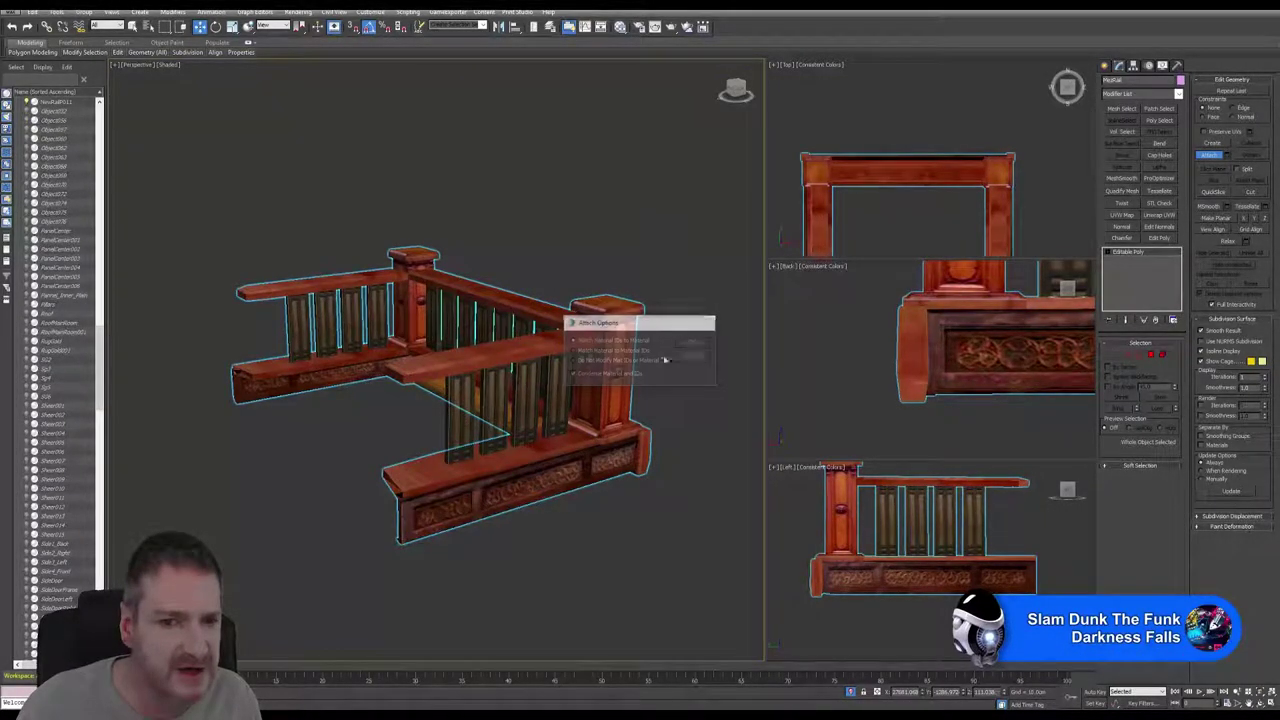
{"action": "left_click", "coordinate": [465, 395]}
{"action": "left_click", "coordinate": [691, 345]}
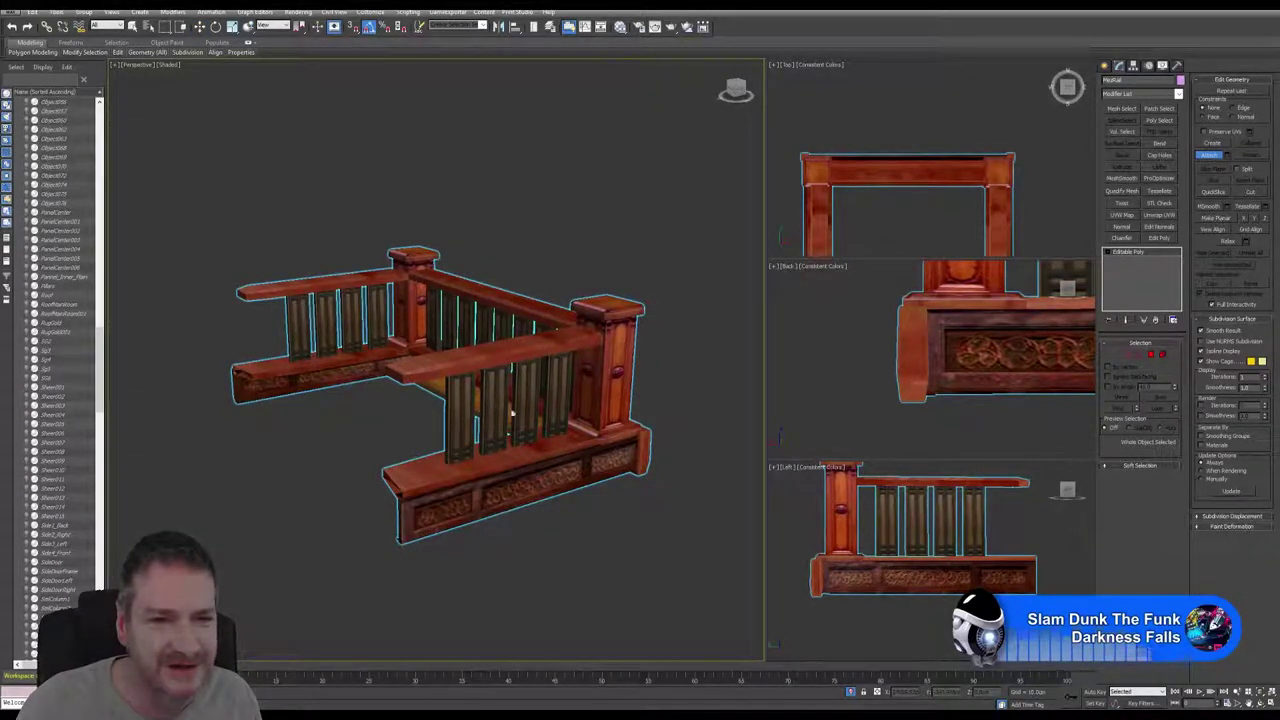
{"action": "left_click", "coordinate": [444, 303]}
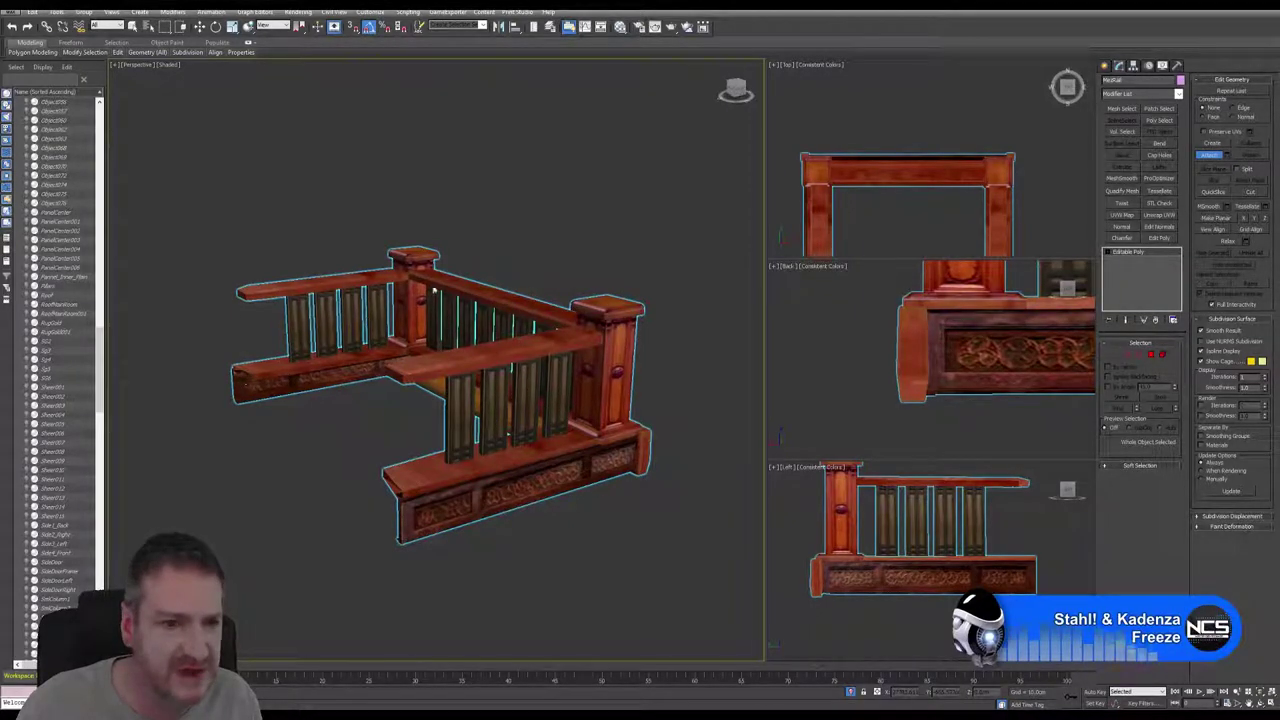
{"action": "left_click", "coordinate": [1211, 157]}
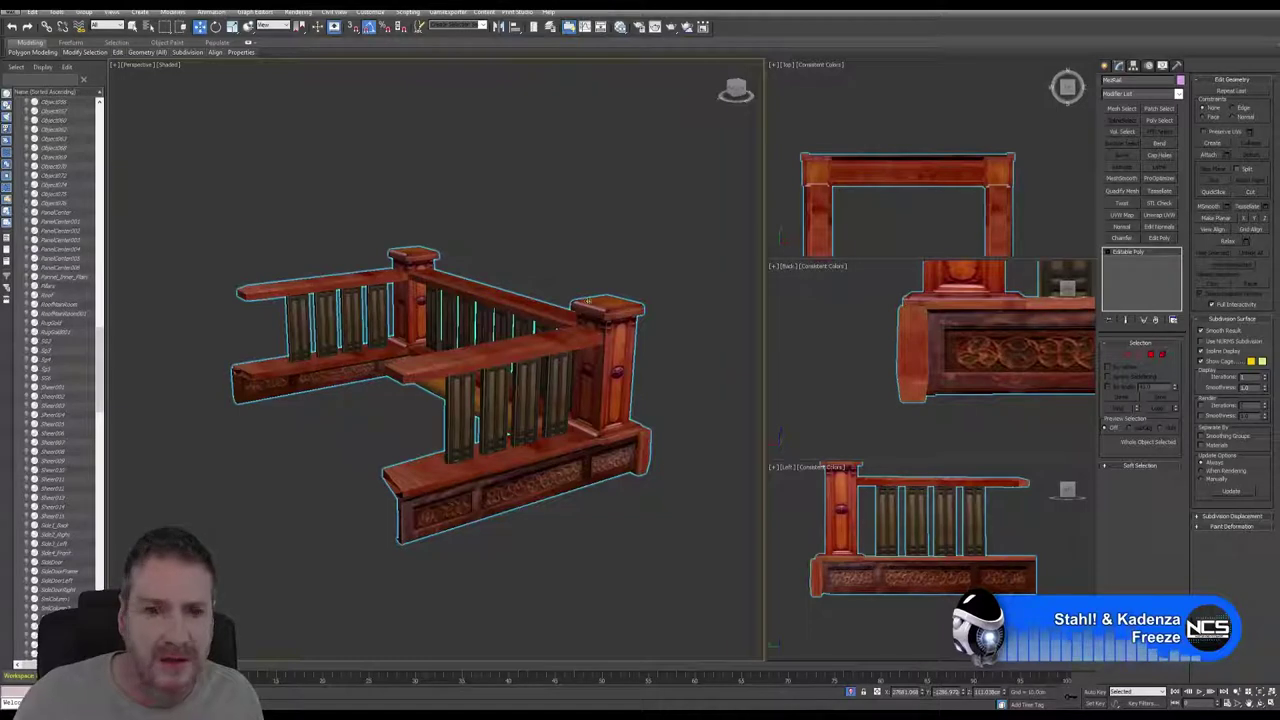
Center the pivot of MezRail on the object
{"action": "middle_click_drag", "start_coordinate": [588, 300], "coordinate": [571, 304]}
{"action": "left_click", "coordinate": [1133, 66]}
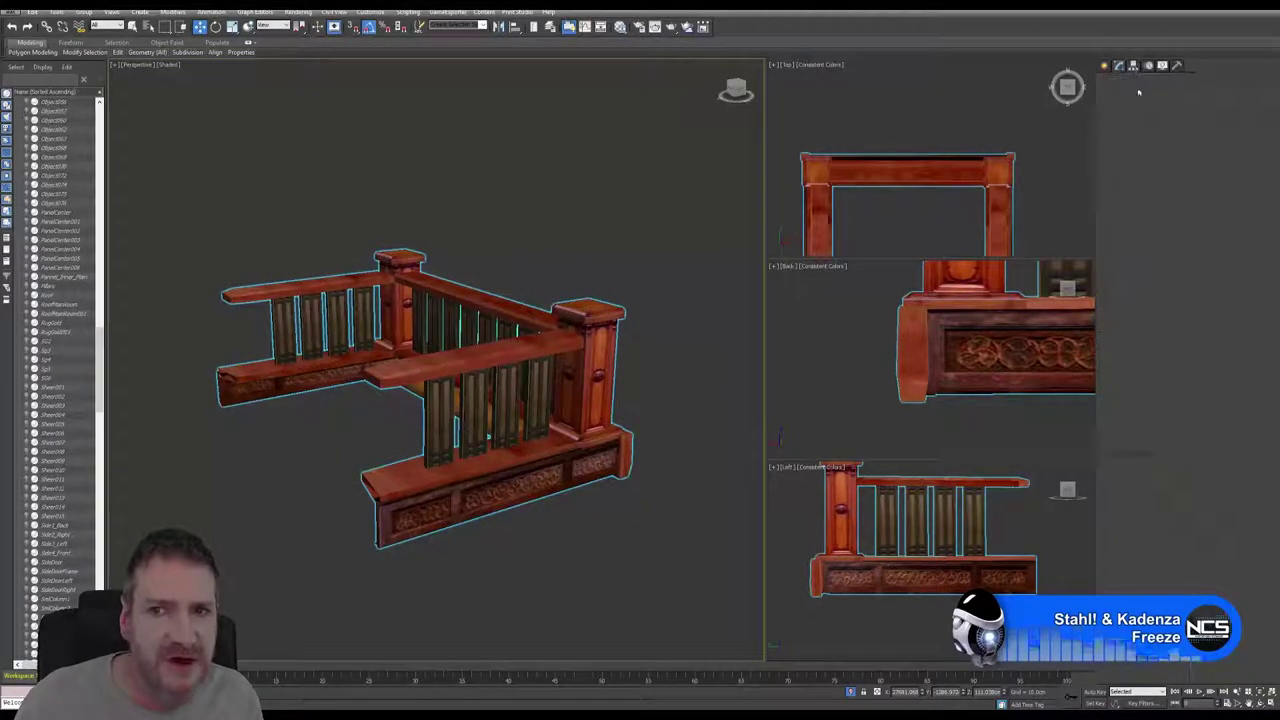
{"action": "left_click", "coordinate": [1142, 130]}
{"action": "left_click", "coordinate": [1140, 184]}
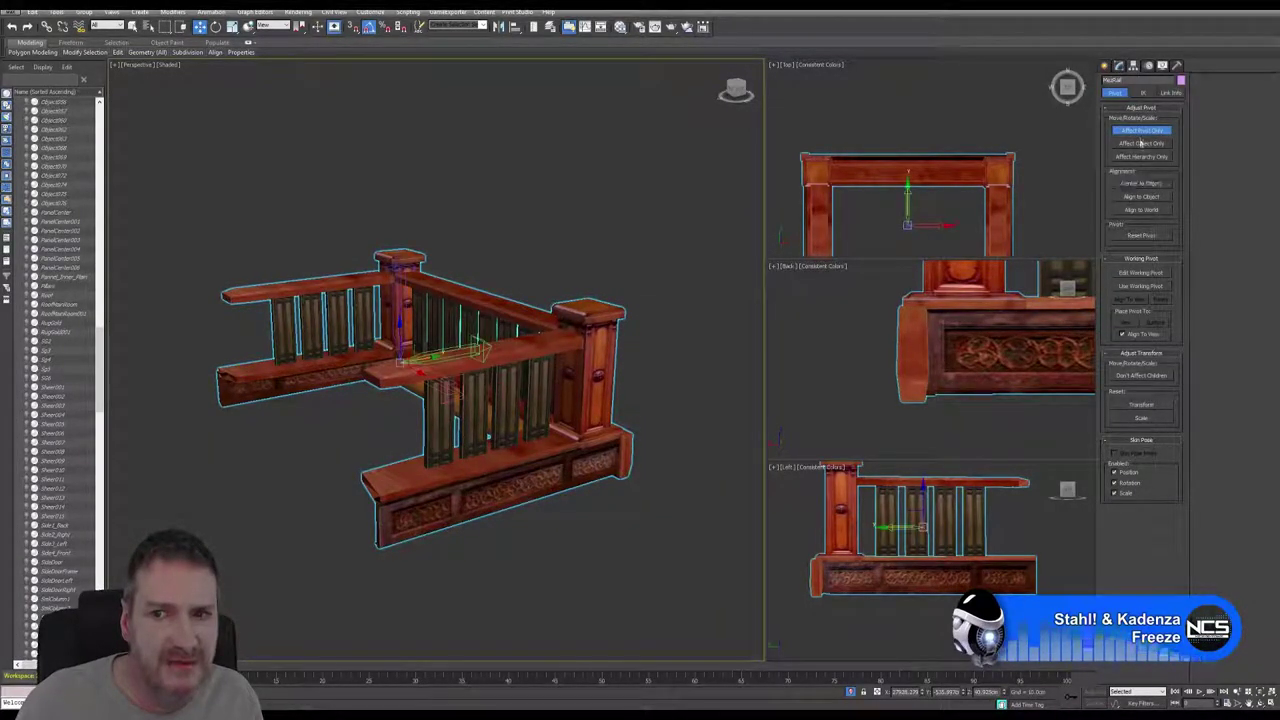
{"action": "left_click", "coordinate": [1142, 130]}
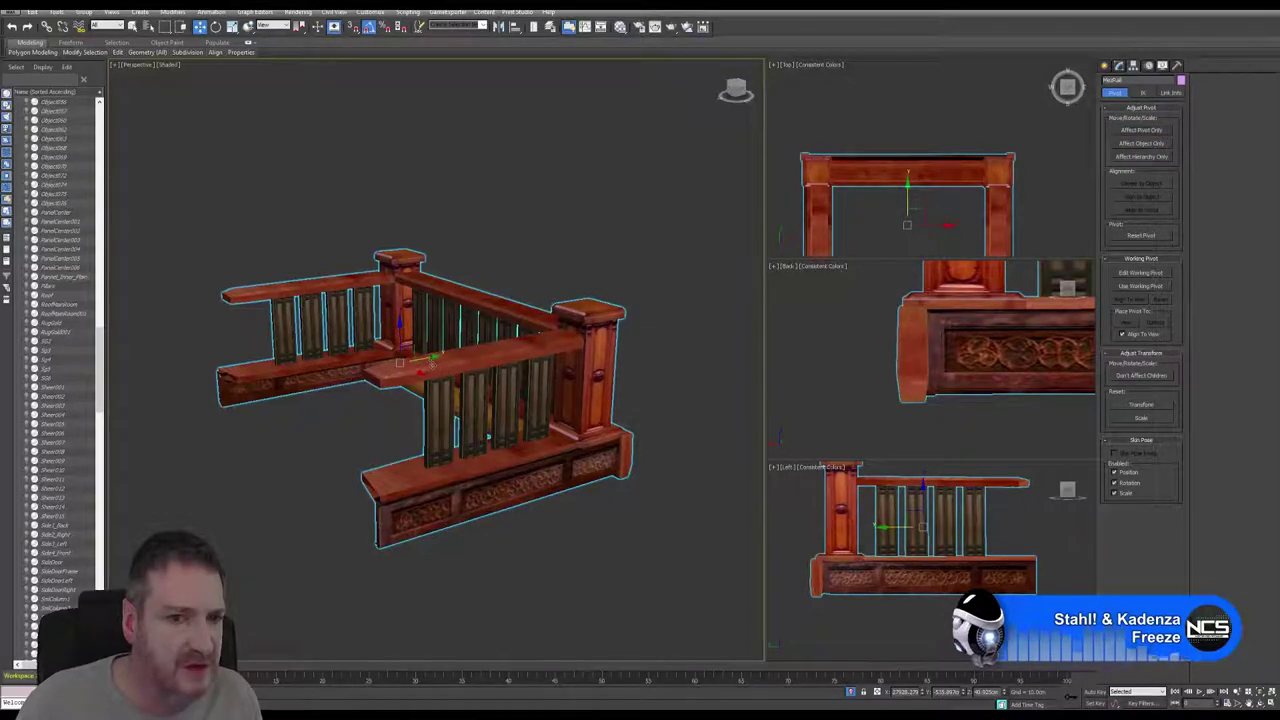
Test-move MezRail along its Y axis and undo the move
{"action": "left_click_drag", "start_coordinate": [428, 357], "coordinate": [624, 322]}
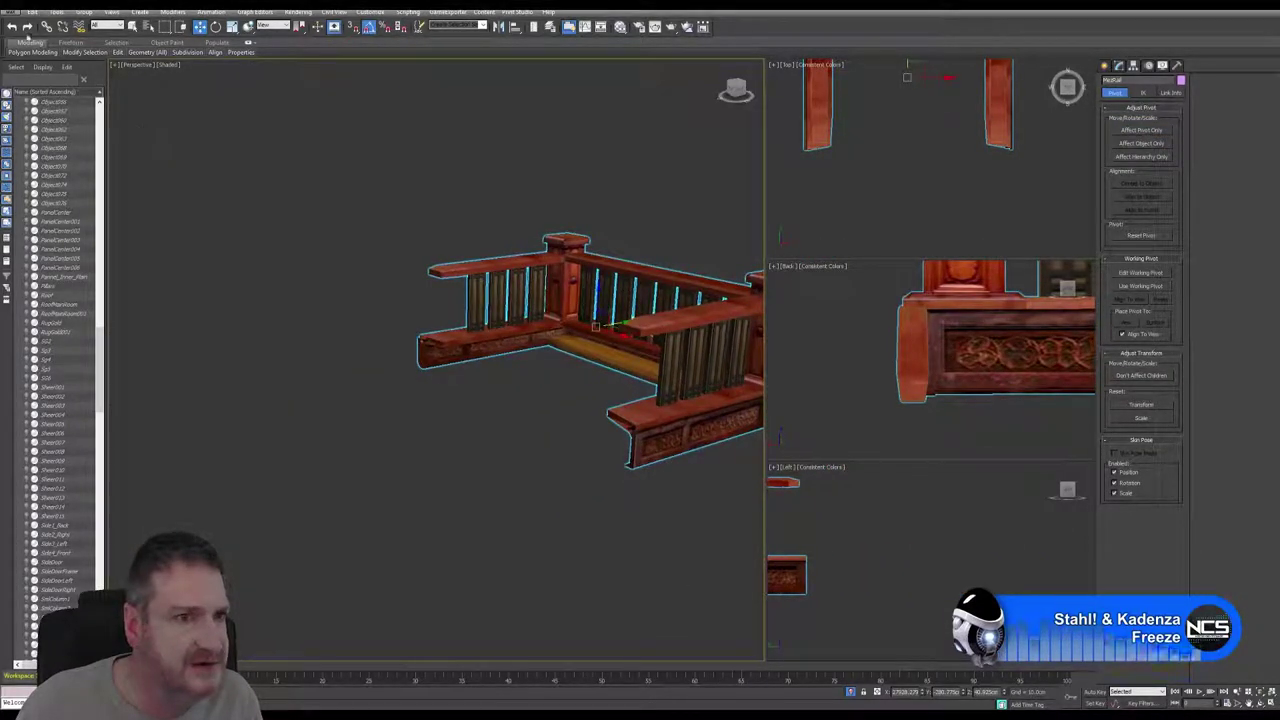
{"action": "left_click", "coordinate": [8, 29]}
{"action": "middle_click_drag", "start_coordinate": [517, 263], "coordinate": [534, 269]}
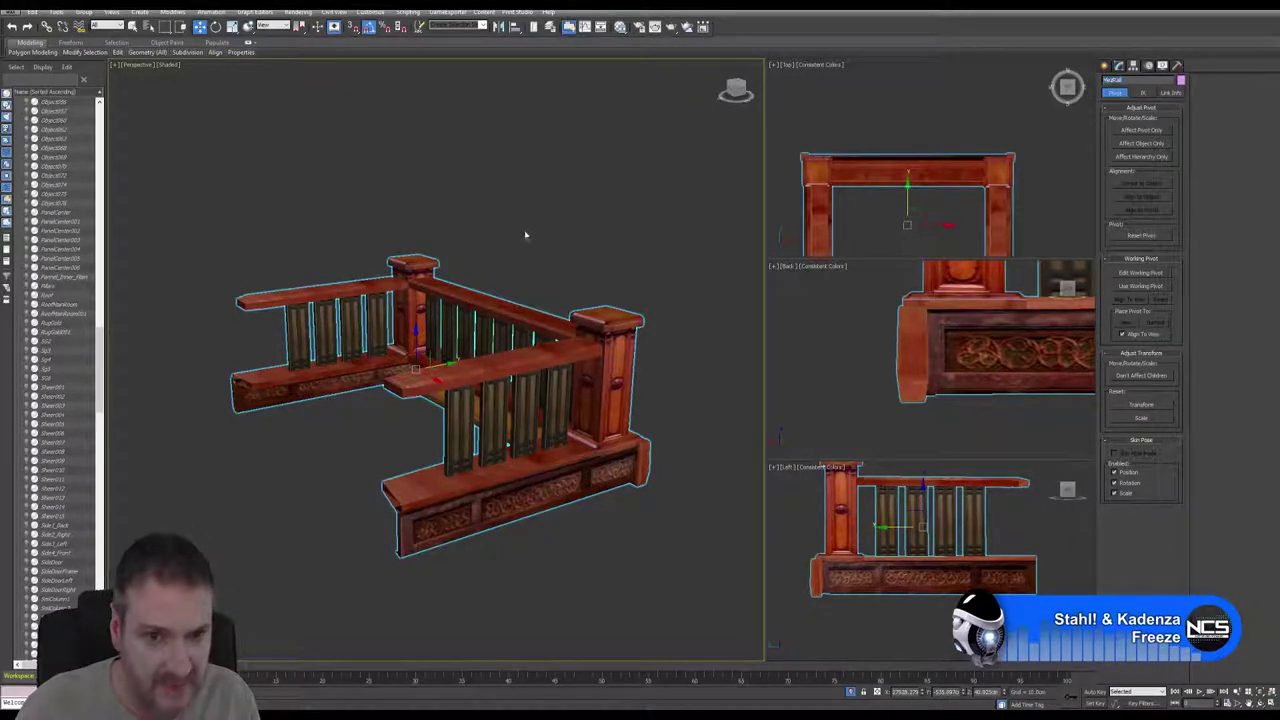
{"action": "middle_click_drag", "start_coordinate": [525, 234], "coordinate": [518, 224]}
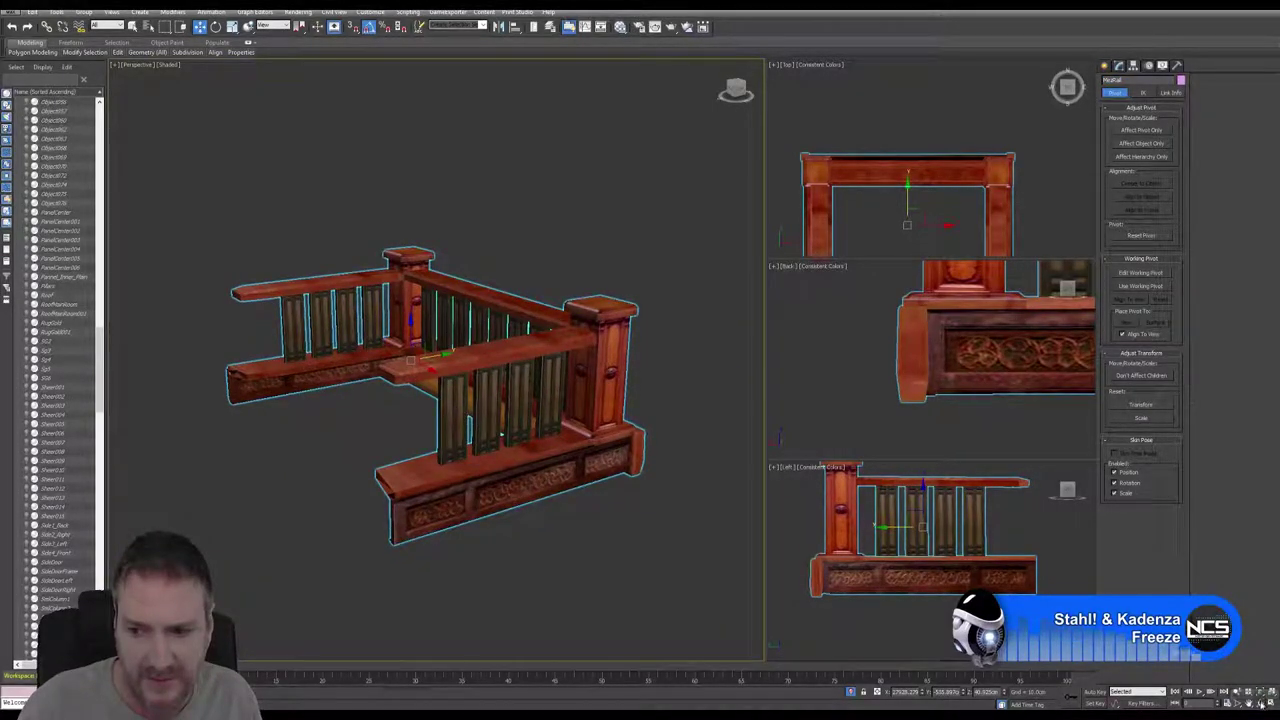
Export only the selected railing as the FBX file MezRail_UE4 into the Exports folder, using the Painter To UE4 preset
{"action": "key", "text": "e"}
{"action": "middle_click_drag", "start_coordinate": [536, 397], "coordinate": [444, 393], "text": "alt"}
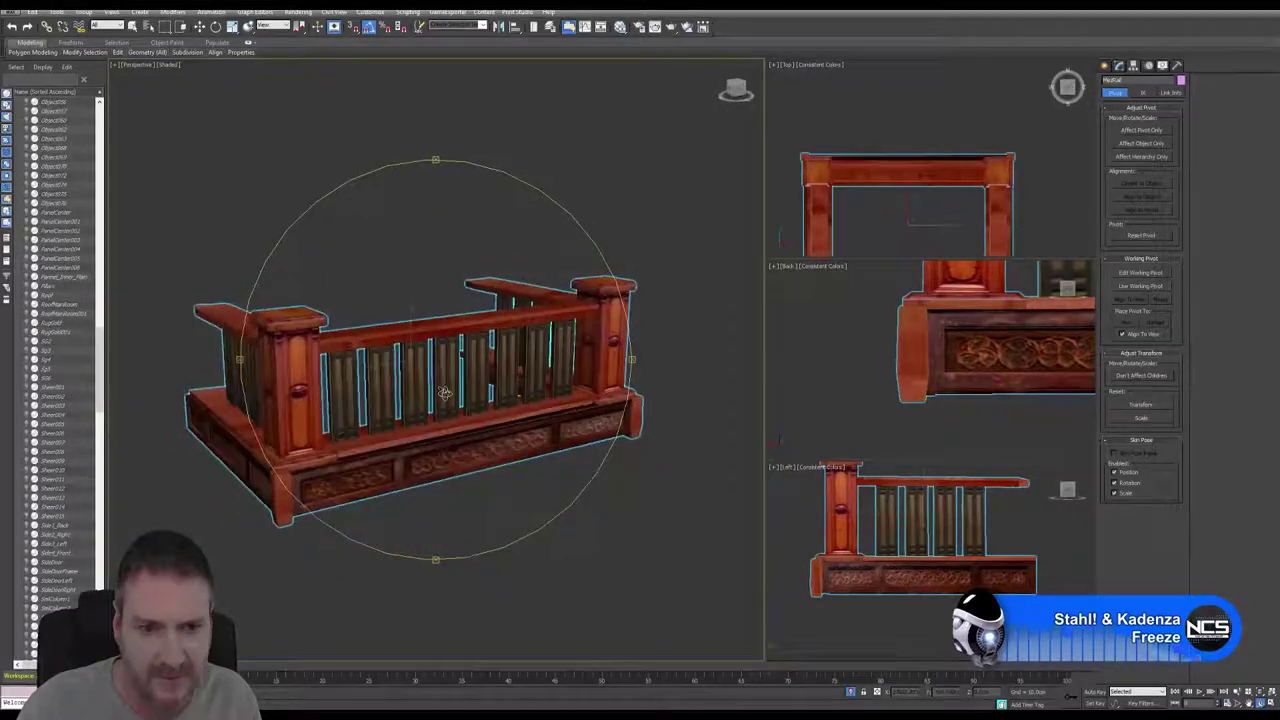
{"action": "left_click", "coordinate": [10, 9]}
{"action": "mouse_move", "coordinate": [42, 168]}
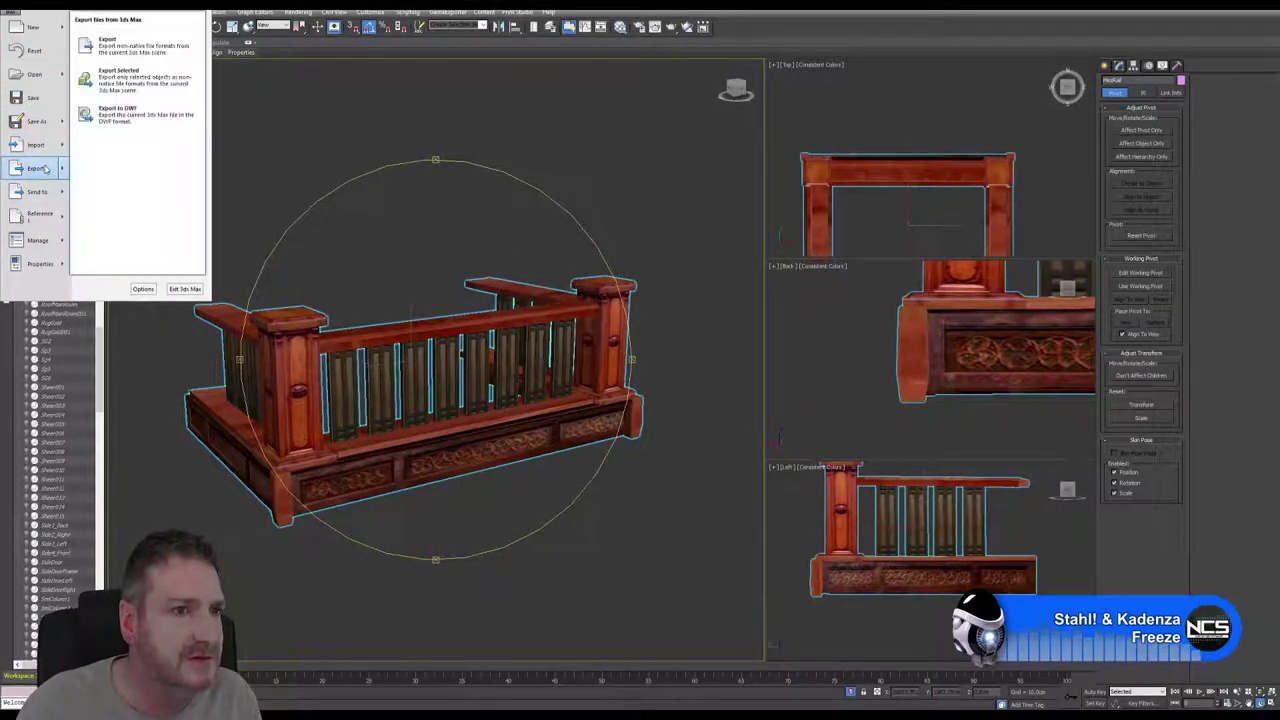
{"action": "left_click", "coordinate": [120, 92]}
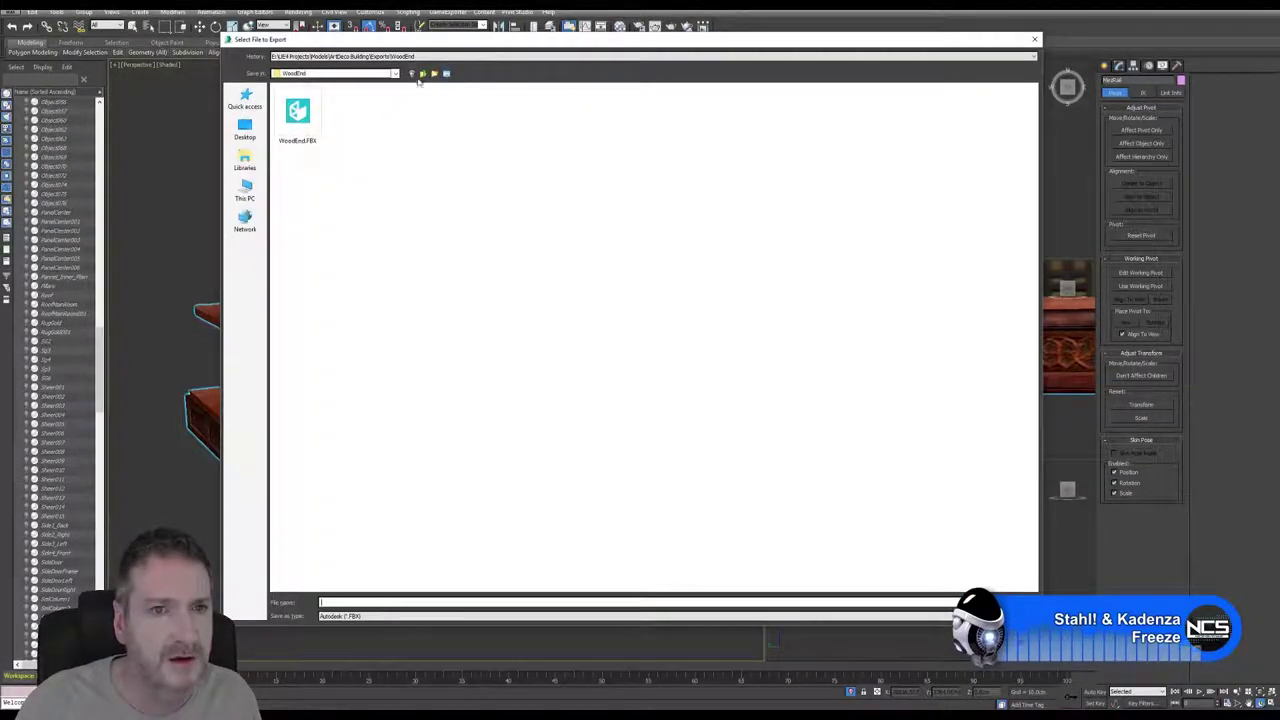
{"action": "left_click", "coordinate": [422, 74]}
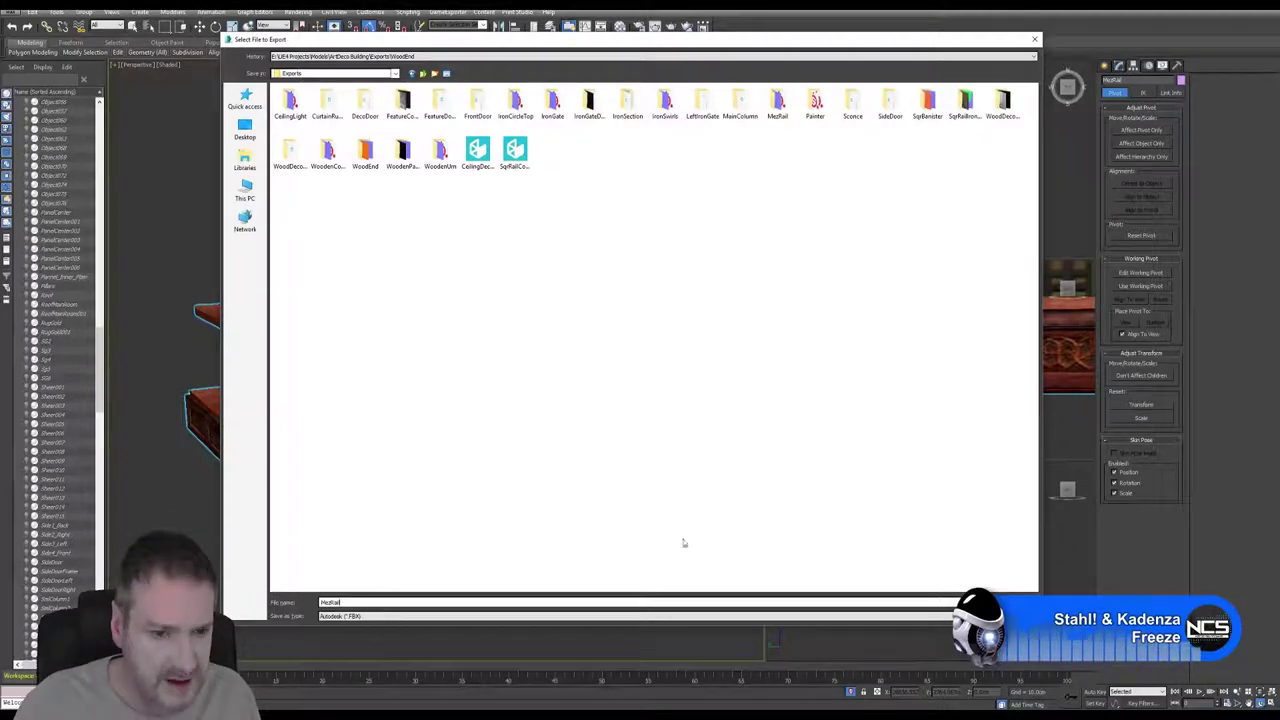
{"action": "key", "text": "Return"}
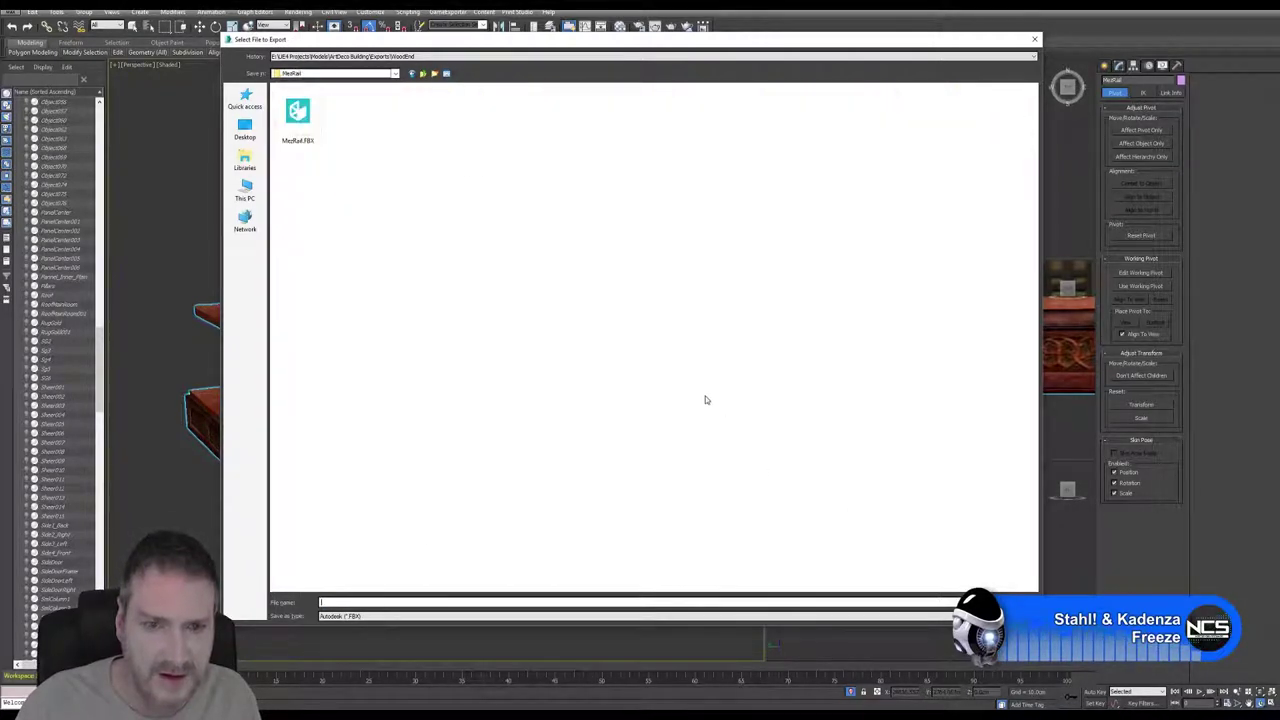
{"action": "left_click", "coordinate": [423, 74]}
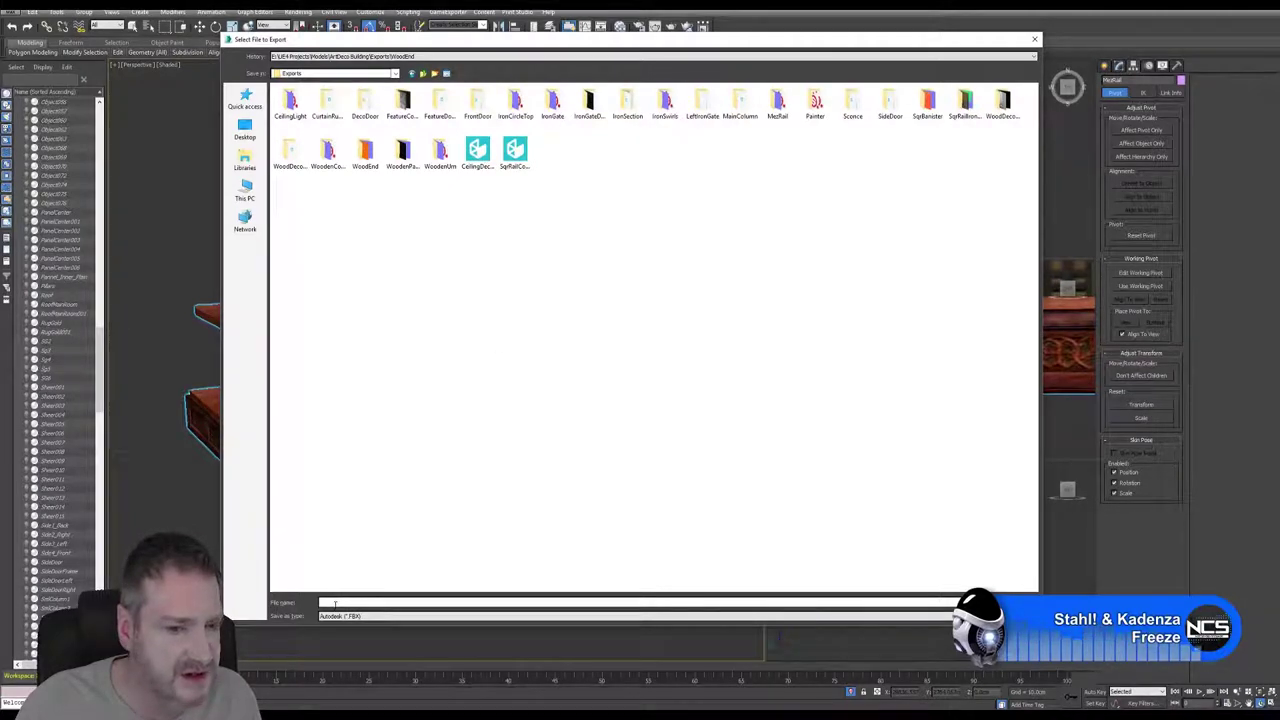
{"action": "type", "text": "MetRail_UE4"}
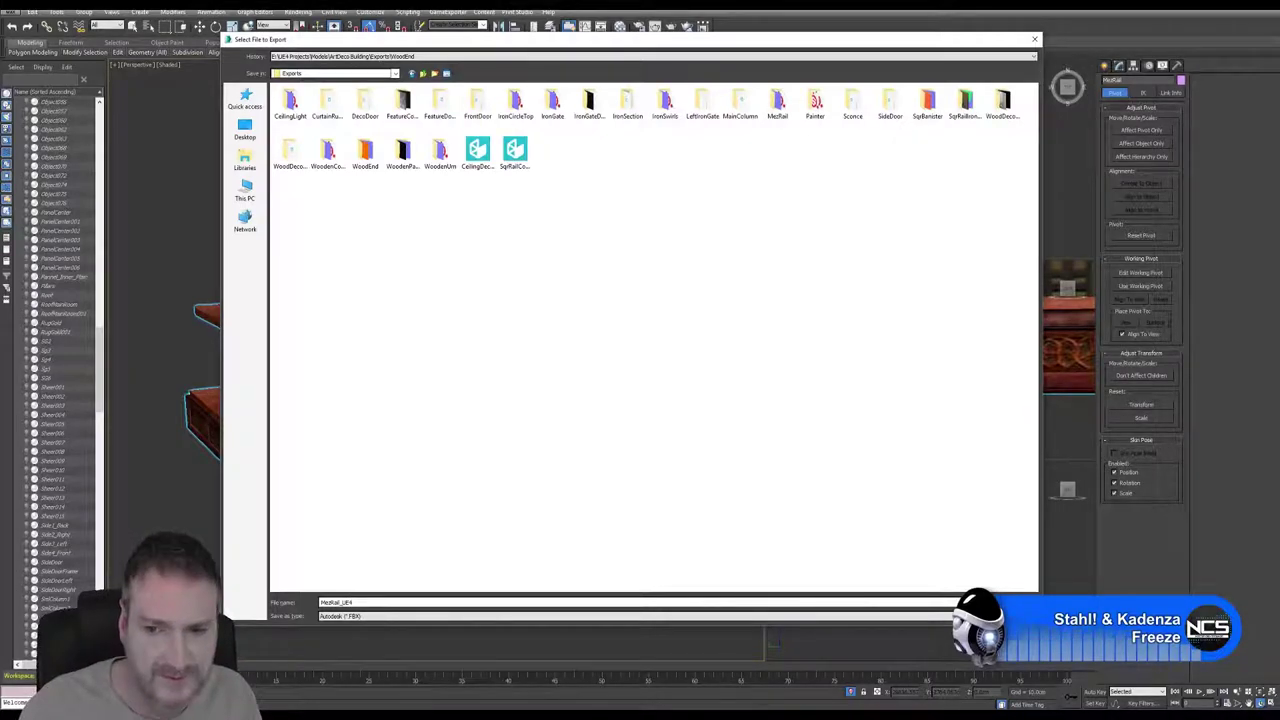
{"action": "key", "text": "Return"}
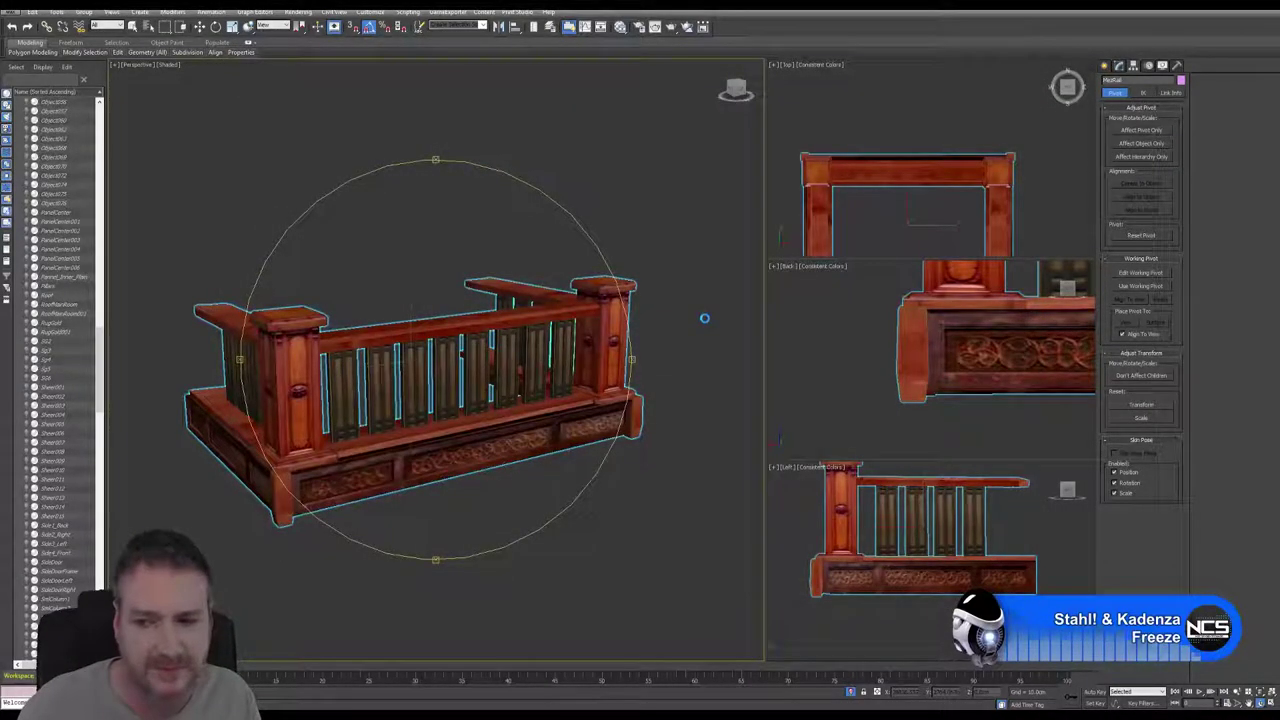
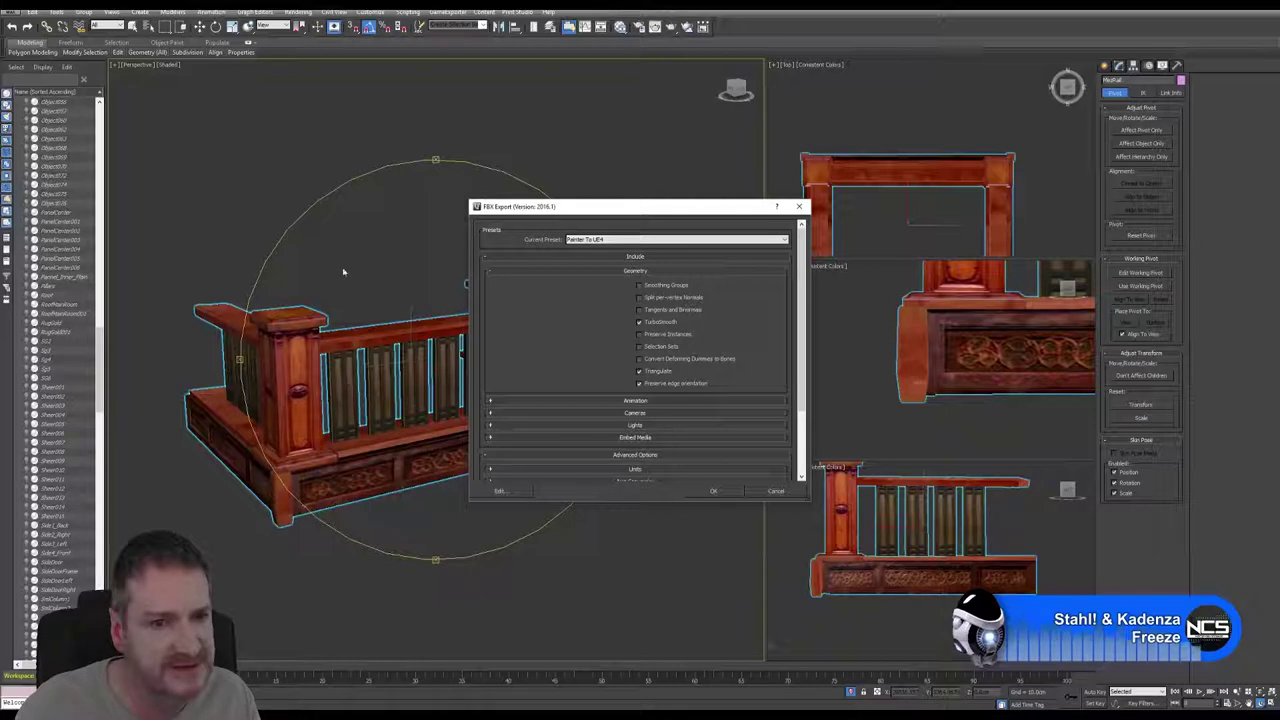
{"action": "left_click", "coordinate": [714, 491]}
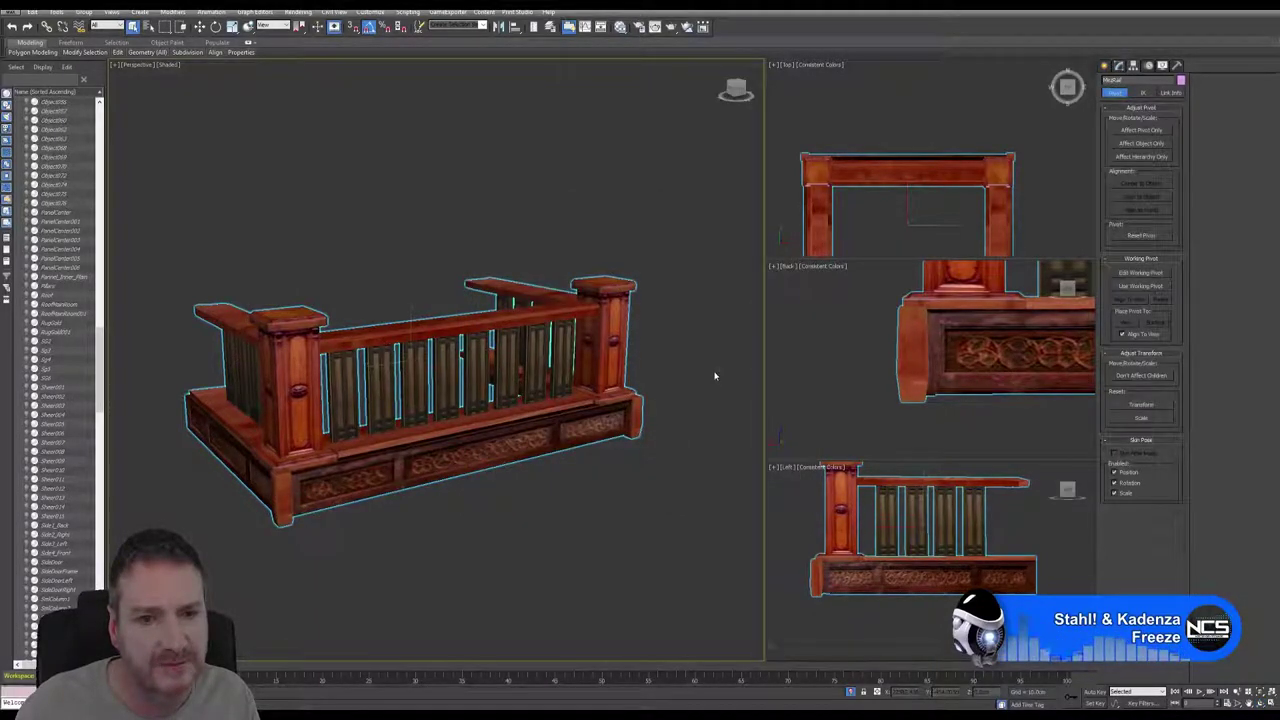
Switch to Unreal Editor and start an asset import into the Building models folder, enlarging the file dialog
{"action": "key", "text": "super+d"}
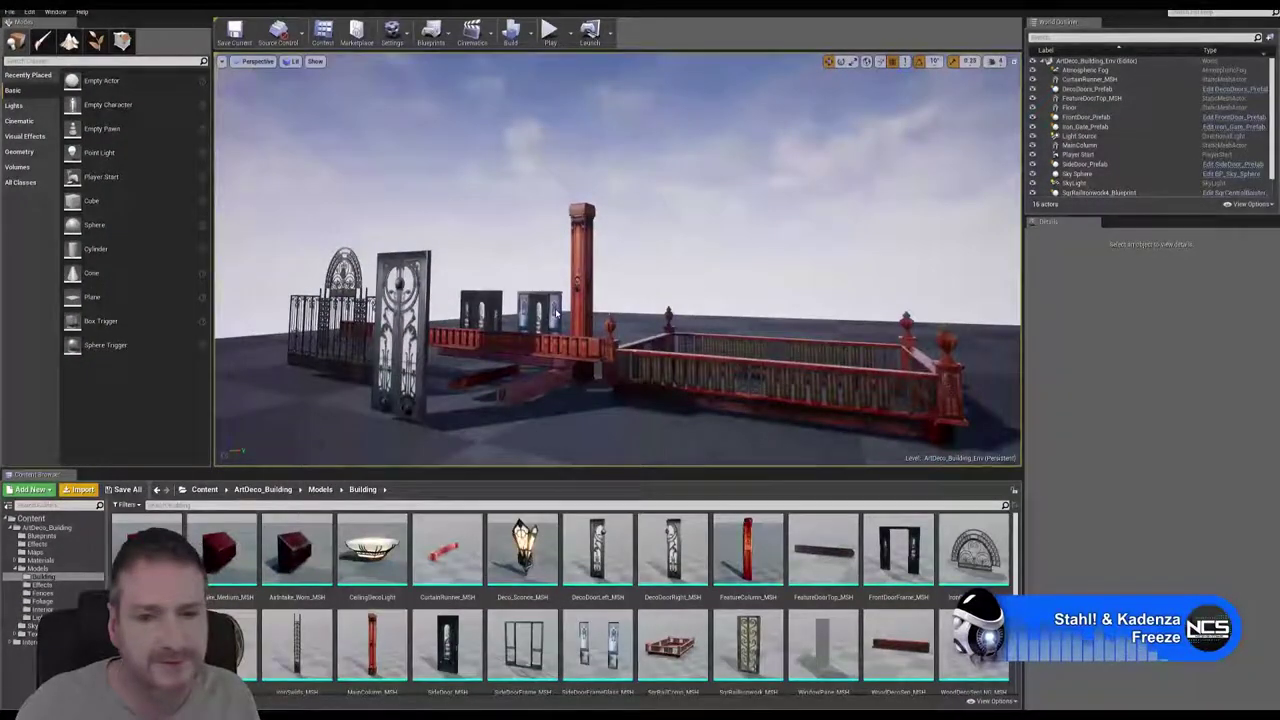
{"action": "left_click", "coordinate": [78, 489]}
{"action": "left_click_drag", "start_coordinate": [404, 10], "coordinate": [491, 45]}
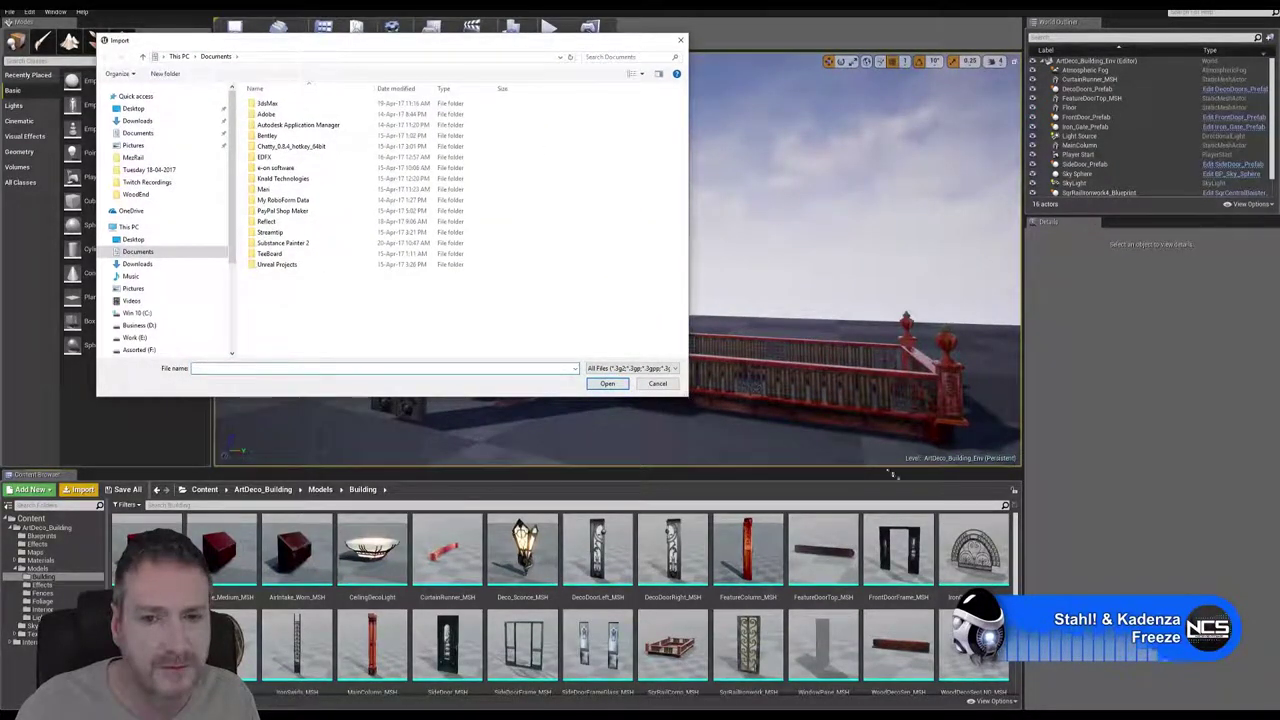
{"action": "left_click_drag", "start_coordinate": [688, 396], "coordinate": [1024, 584]}
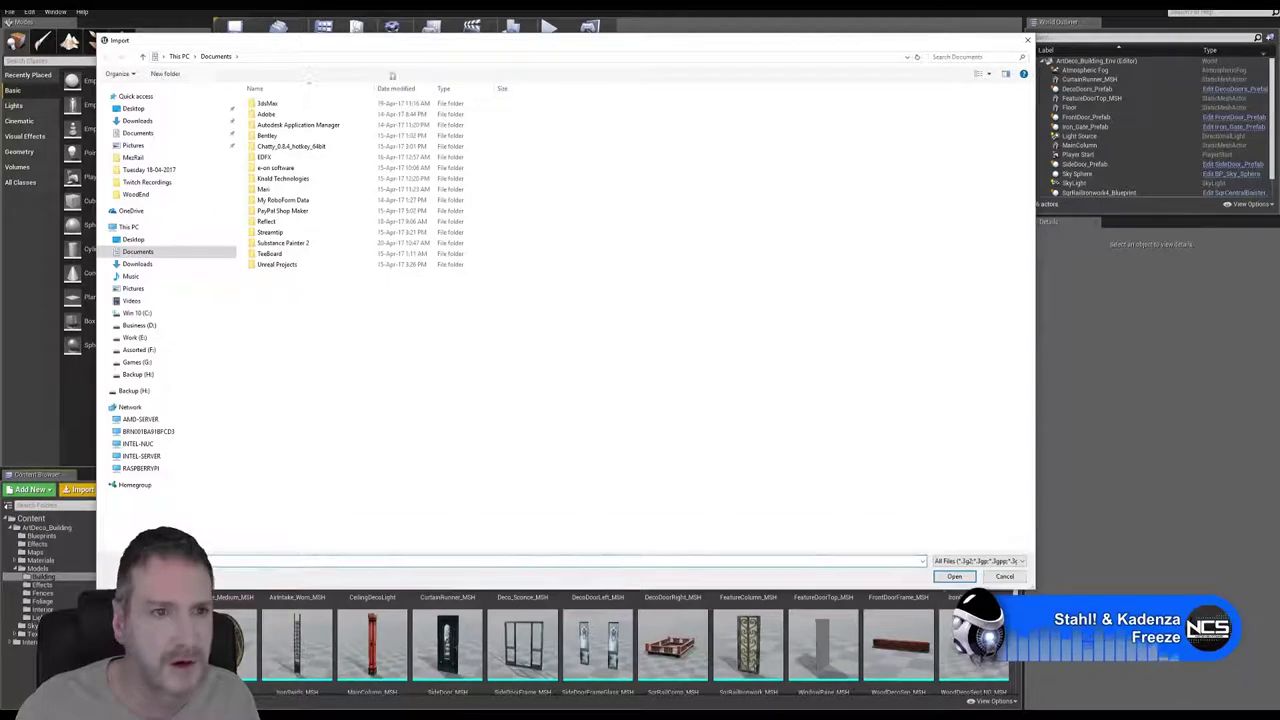
{"action": "left_click_drag", "start_coordinate": [373, 47], "coordinate": [443, 50]}
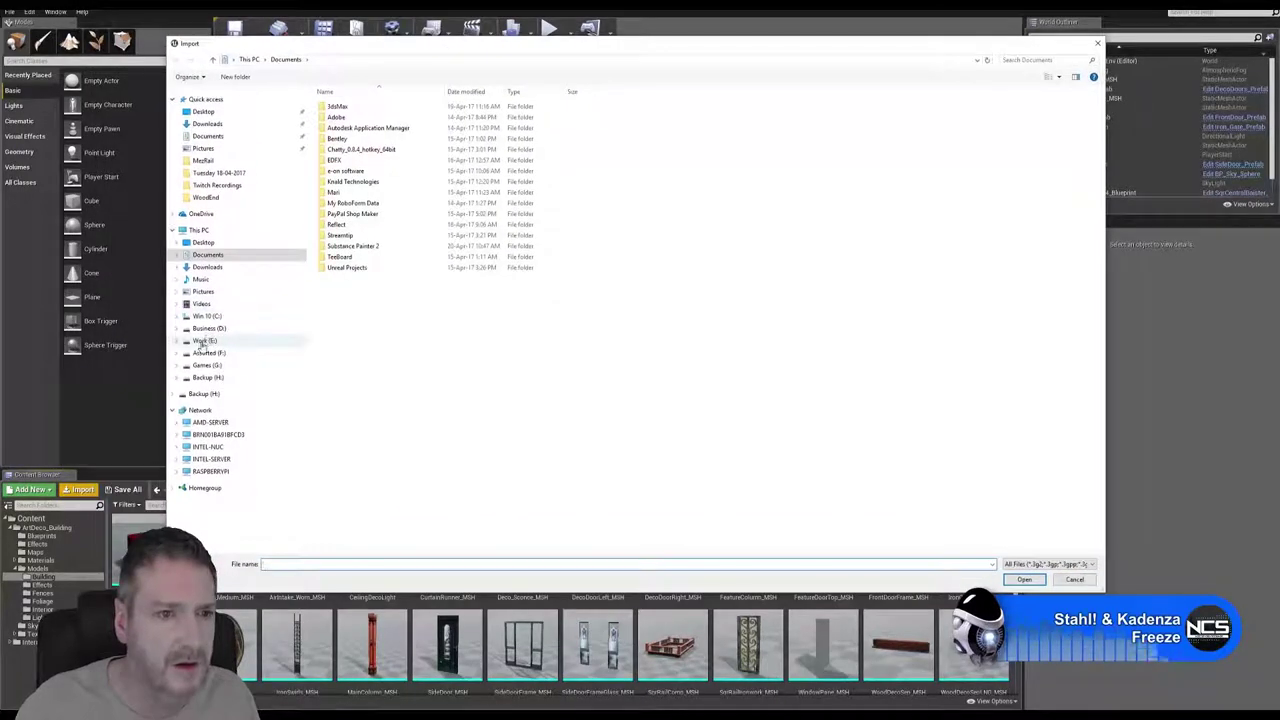
Choose MezRail_UE4.FBX from UE4 Projects, Models, ArtDeco Building, Exports on the Work (E:) drive for import
{"action": "left_click", "coordinate": [205, 341]}
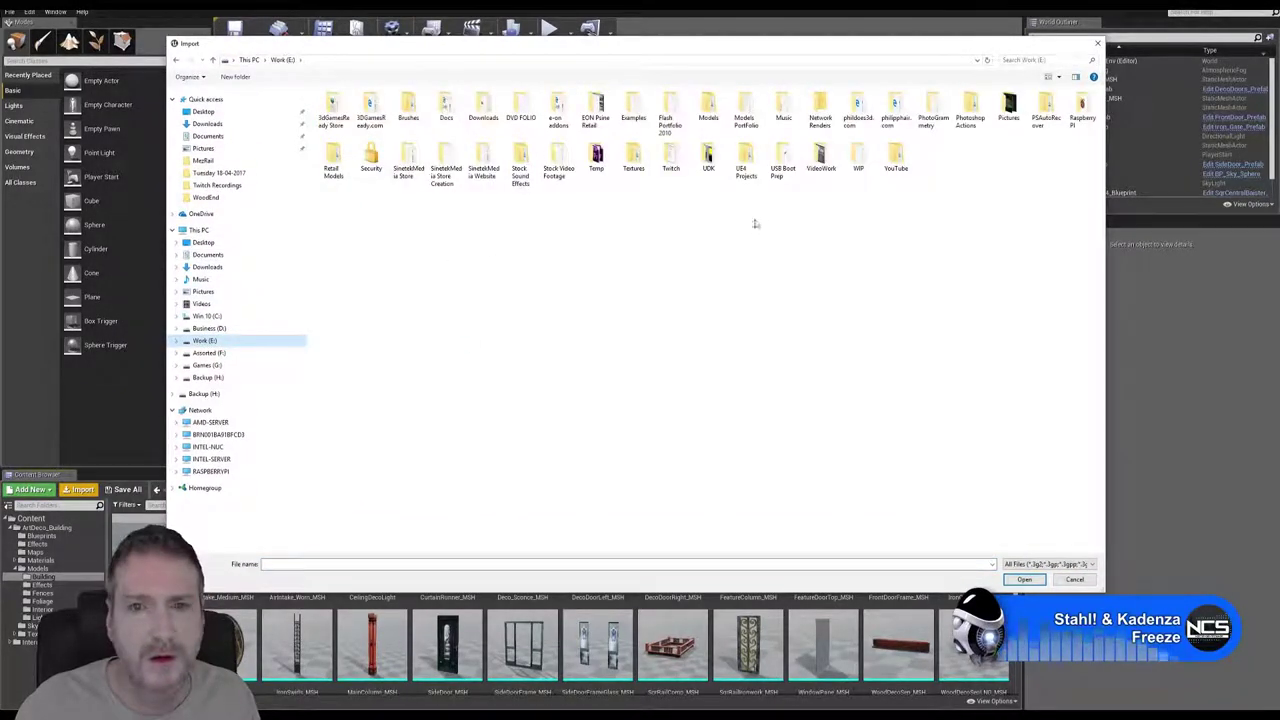
{"action": "double_click", "coordinate": [745, 158]}
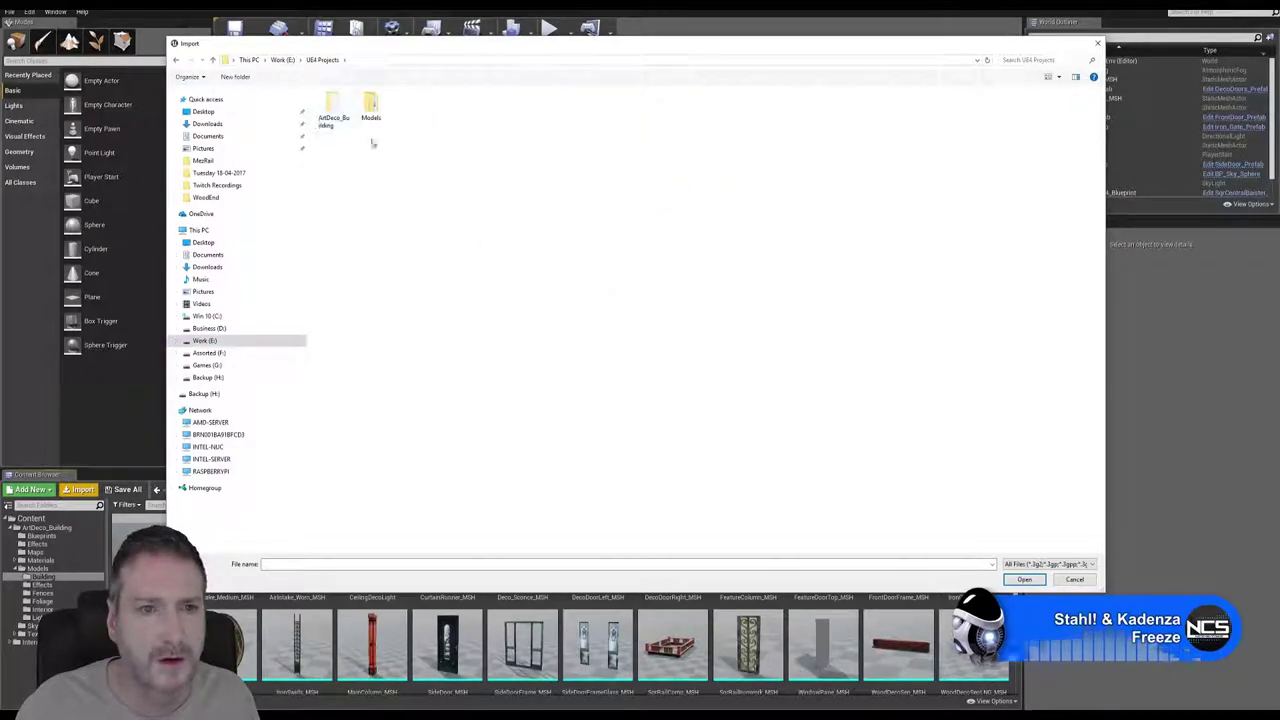
{"action": "double_click", "coordinate": [371, 106]}
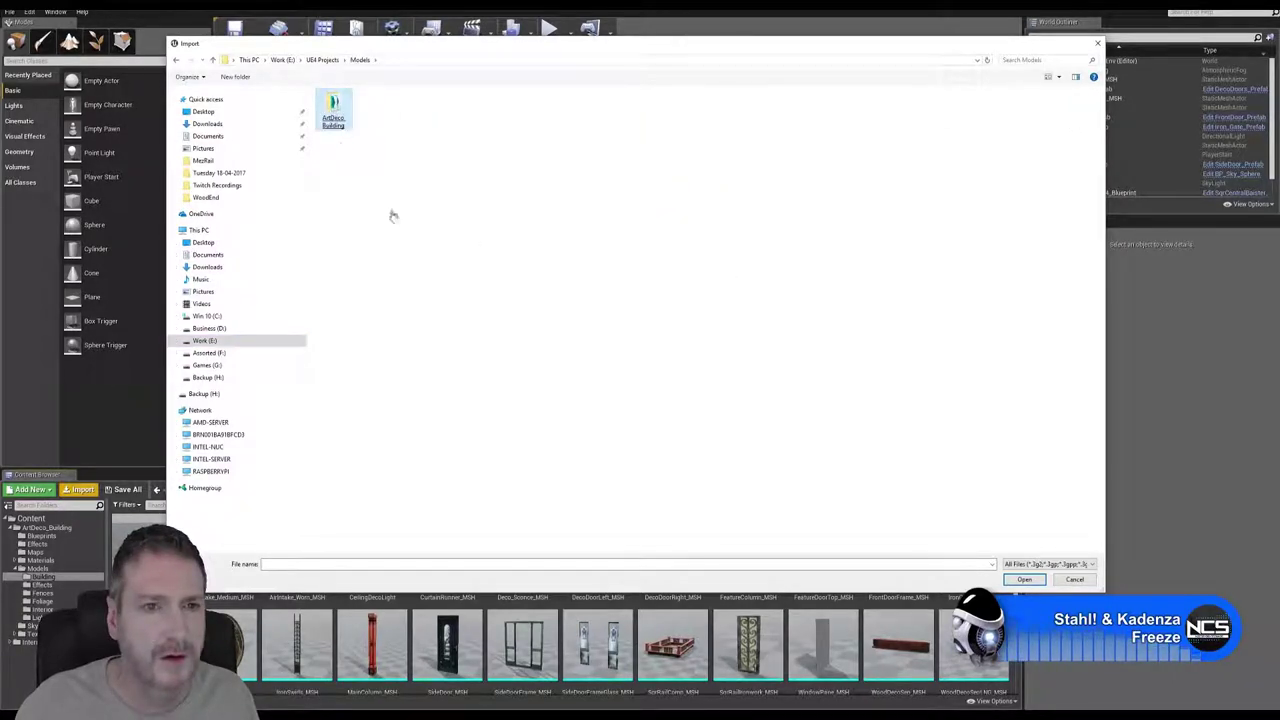
{"action": "double_click", "coordinate": [386, 134]}
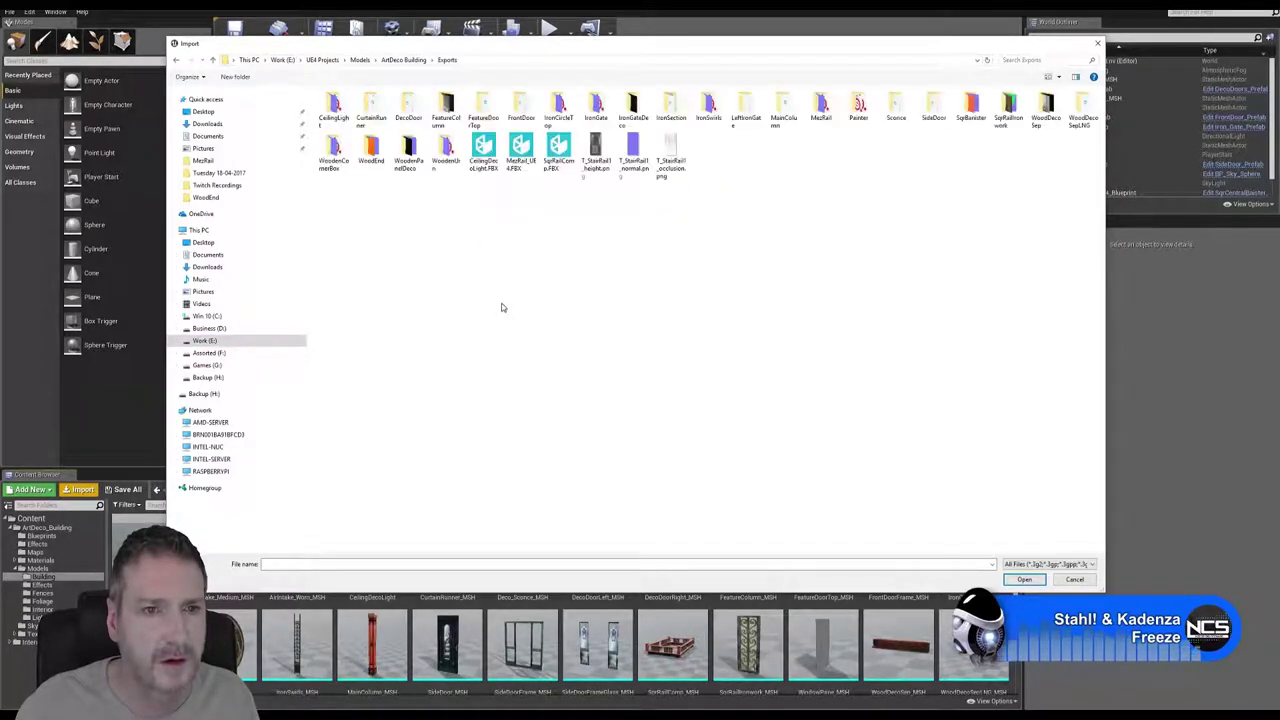
{"action": "double_click", "coordinate": [520, 158]}
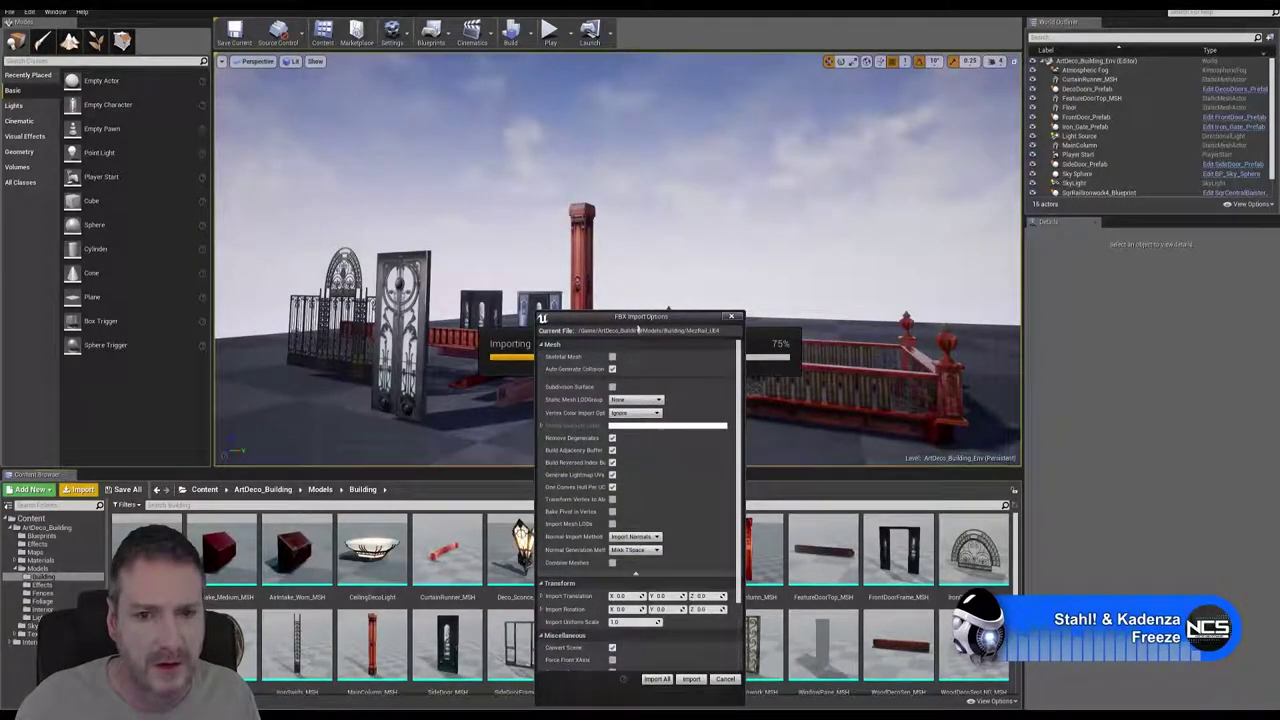
Import the MezRail_UE4 mesh with the existing FBX import options and dismiss the message log
{"action": "left_click_drag", "start_coordinate": [631, 321], "coordinate": [626, 183]}
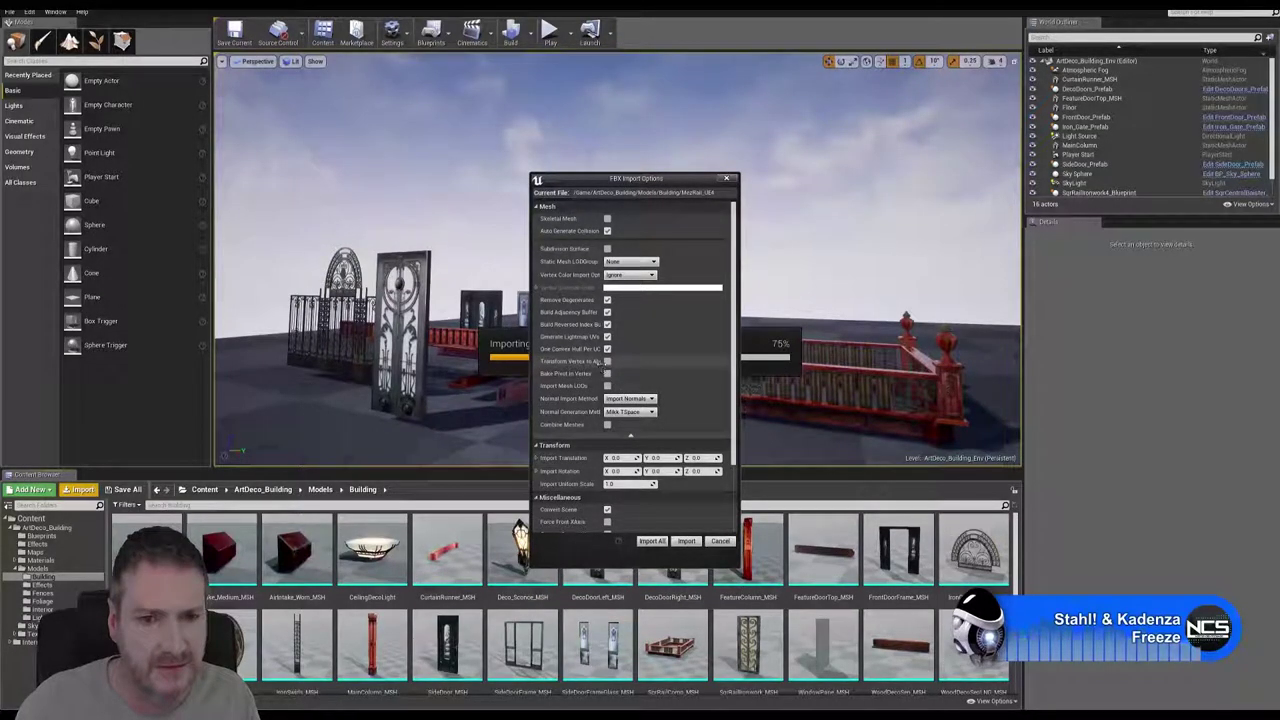
{"action": "left_click_drag", "start_coordinate": [600, 362], "coordinate": [628, 362]}
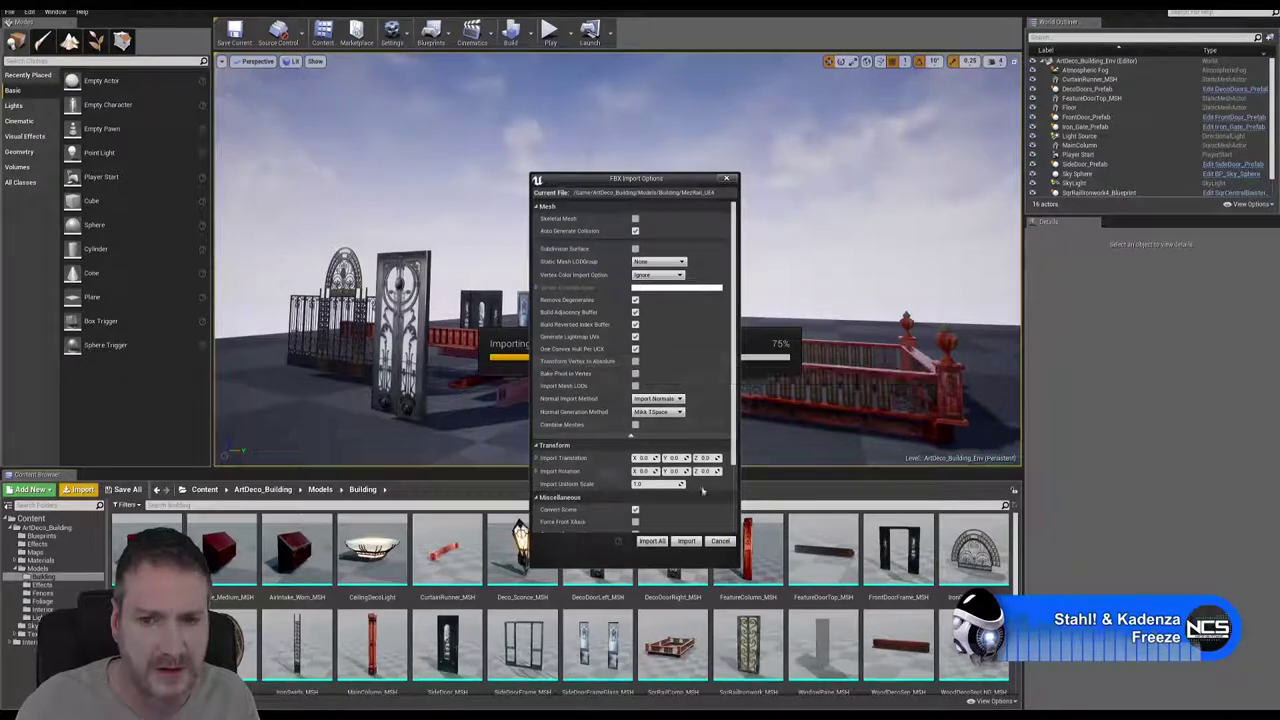
{"action": "left_click", "coordinate": [686, 541]}
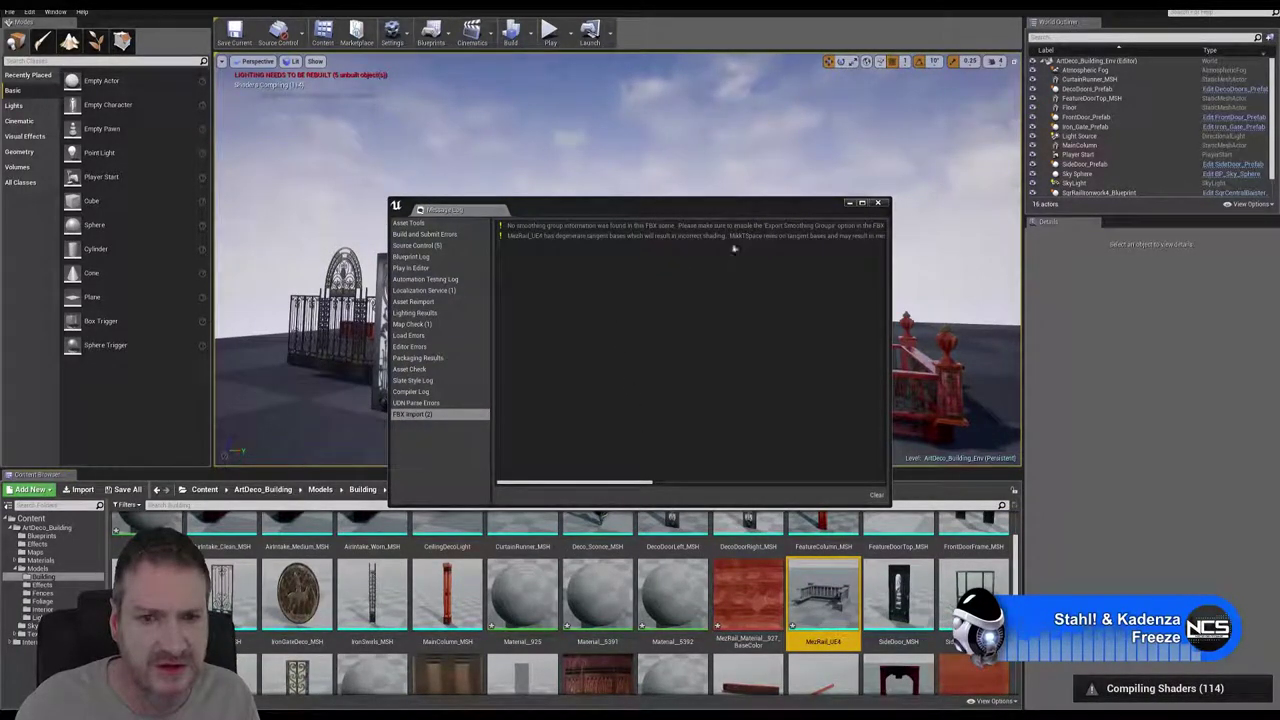
{"action": "left_click", "coordinate": [880, 204]}
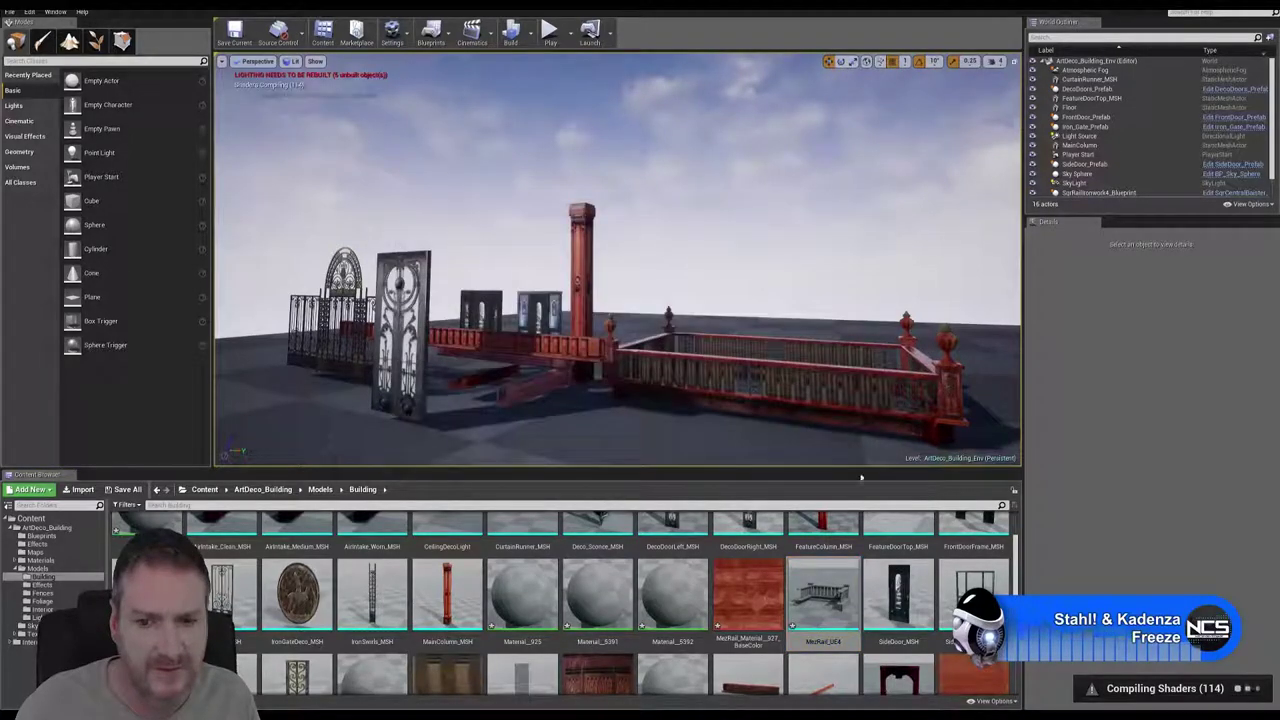
Open the MezRail_UE4 static mesh in its editor and examine it from the front and back
{"action": "double_click", "coordinate": [830, 597]}
{"action": "left_click_drag", "start_coordinate": [830, 597], "coordinate": [645, 333]}
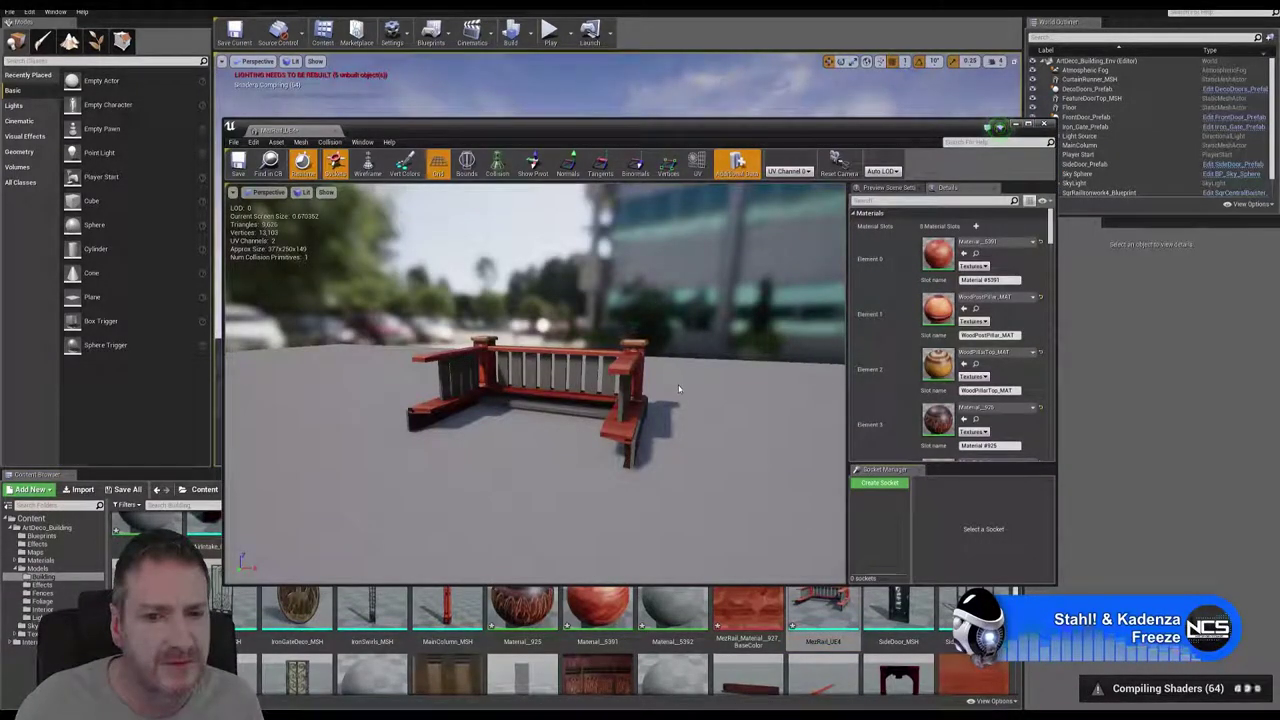
{"action": "left_click_drag", "start_coordinate": [685, 380], "coordinate": [400, 390]}
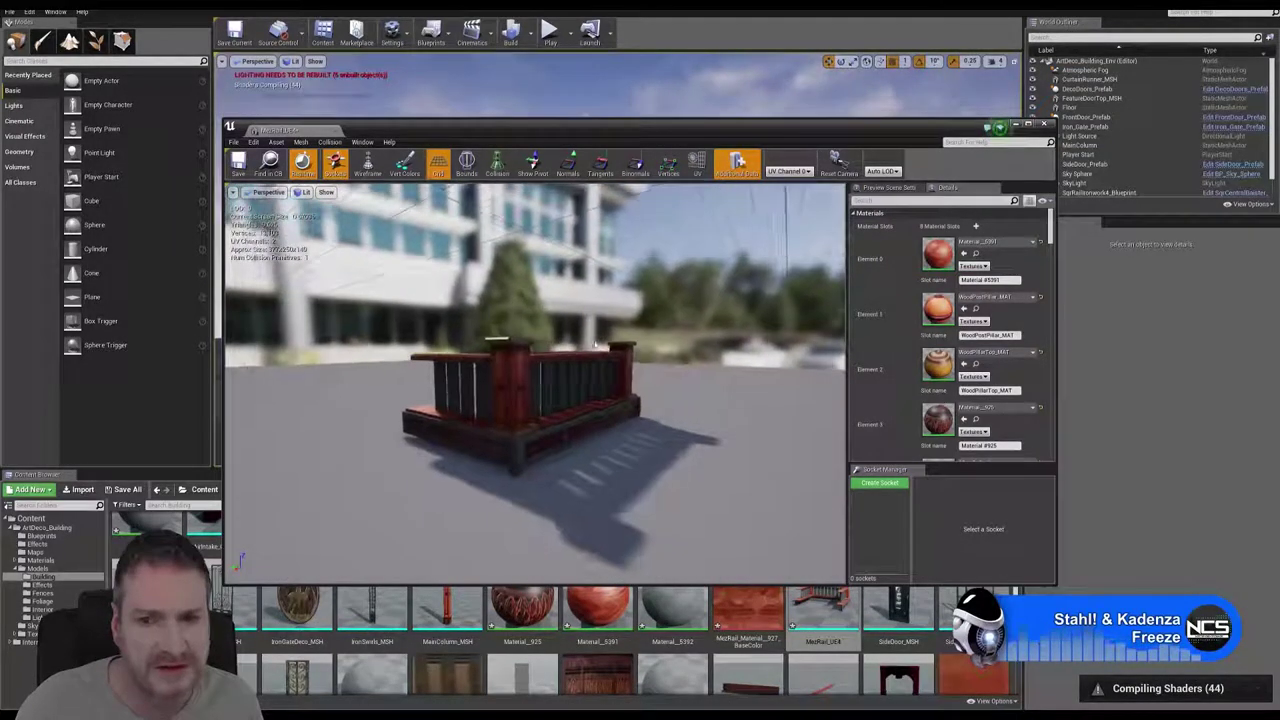
Review the material slots and LOD0 sections of the imported MezRail_UE4 mesh, and close its static mesh editor
{"action": "left_click_drag", "start_coordinate": [615, 384], "coordinate": [670, 384]}
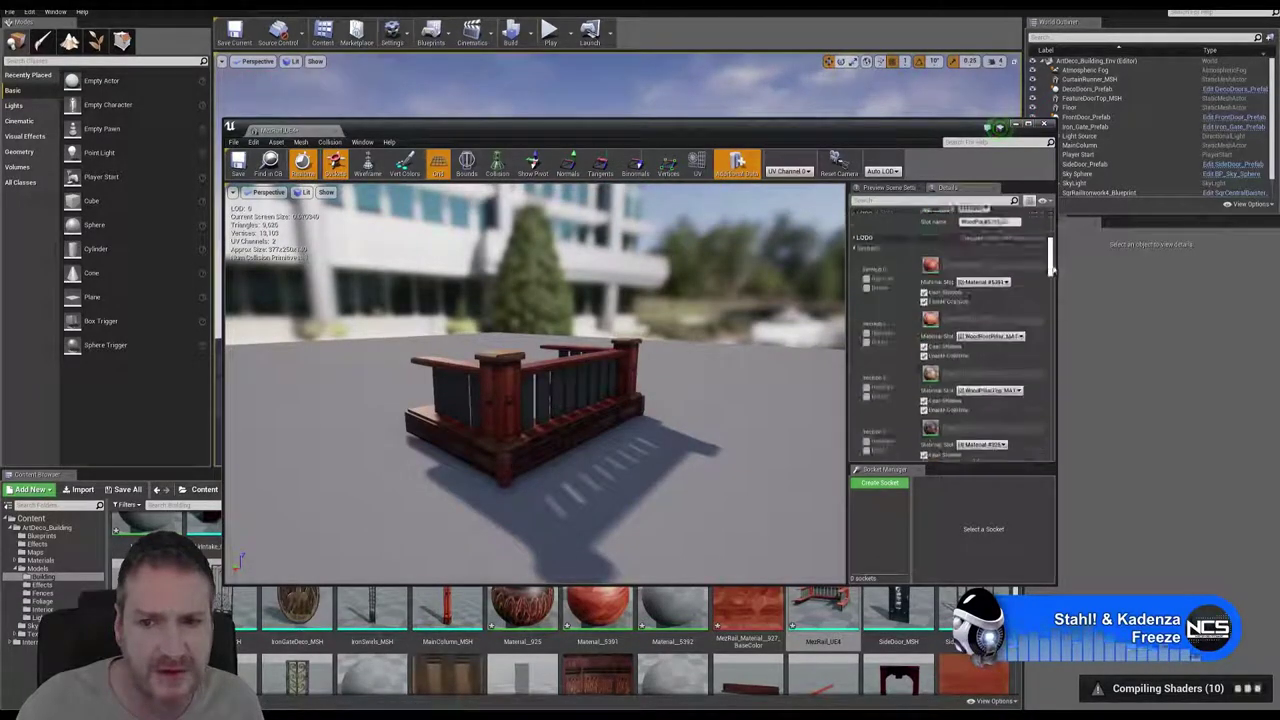
{"action": "mouse_move", "coordinate": [1050, 240]}
{"action": "left_mouse_down"}
{"action": "mouse_move", "coordinate": [1047, 292]}
{"action": "mouse_move", "coordinate": [1049, 240]}
{"action": "left_mouse_up"}
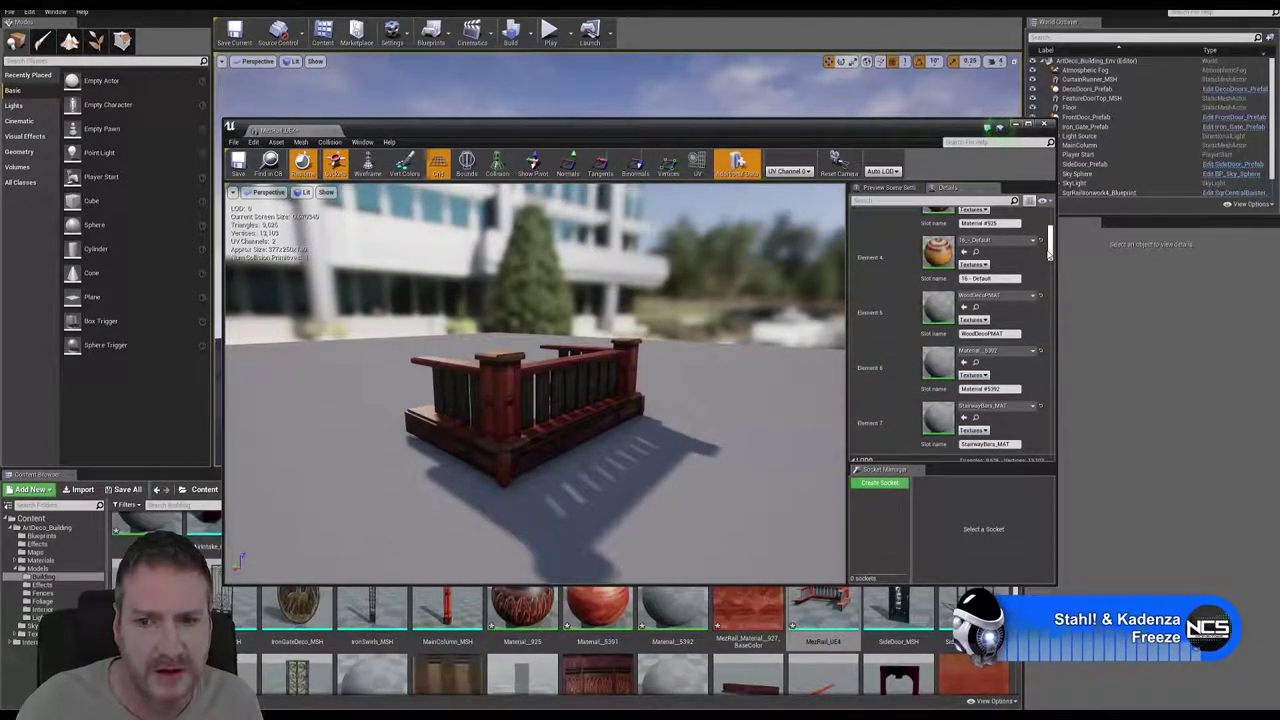
{"action": "left_click_drag", "start_coordinate": [1049, 244], "coordinate": [1045, 235]}
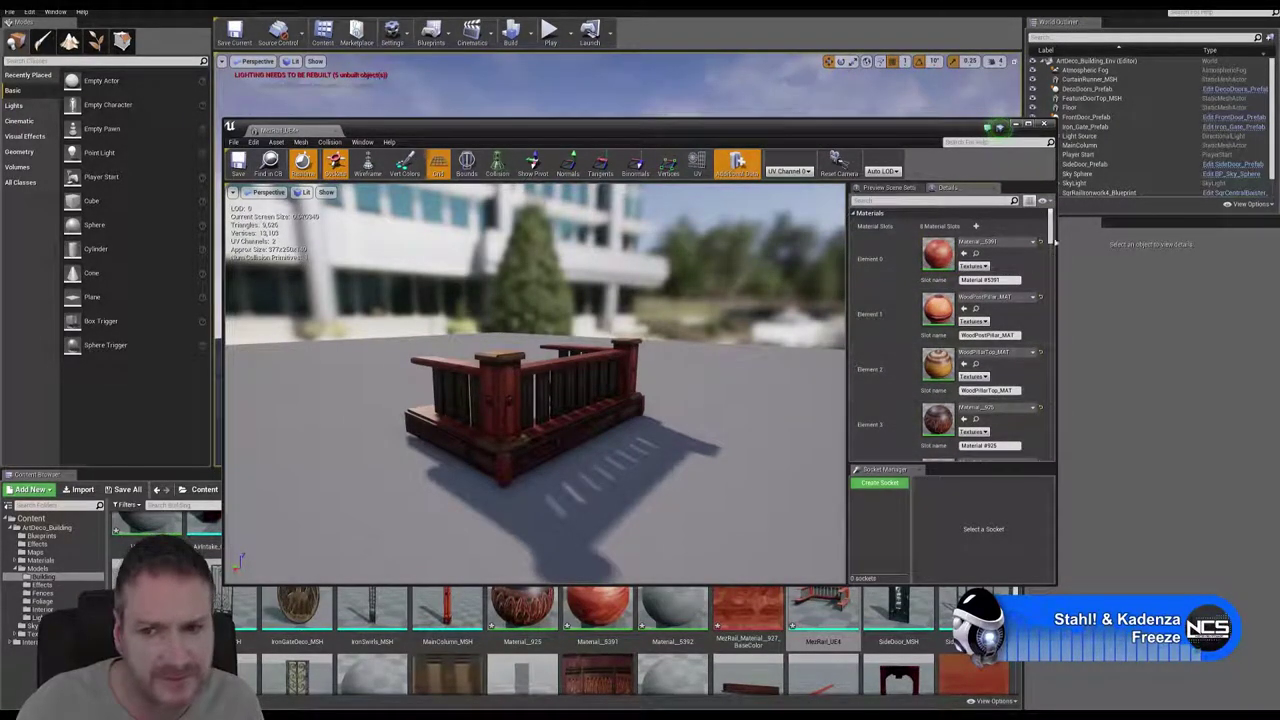
{"action": "left_click_drag", "start_coordinate": [1049, 233], "coordinate": [1055, 208]}
{"action": "left_click", "coordinate": [1044, 126]}
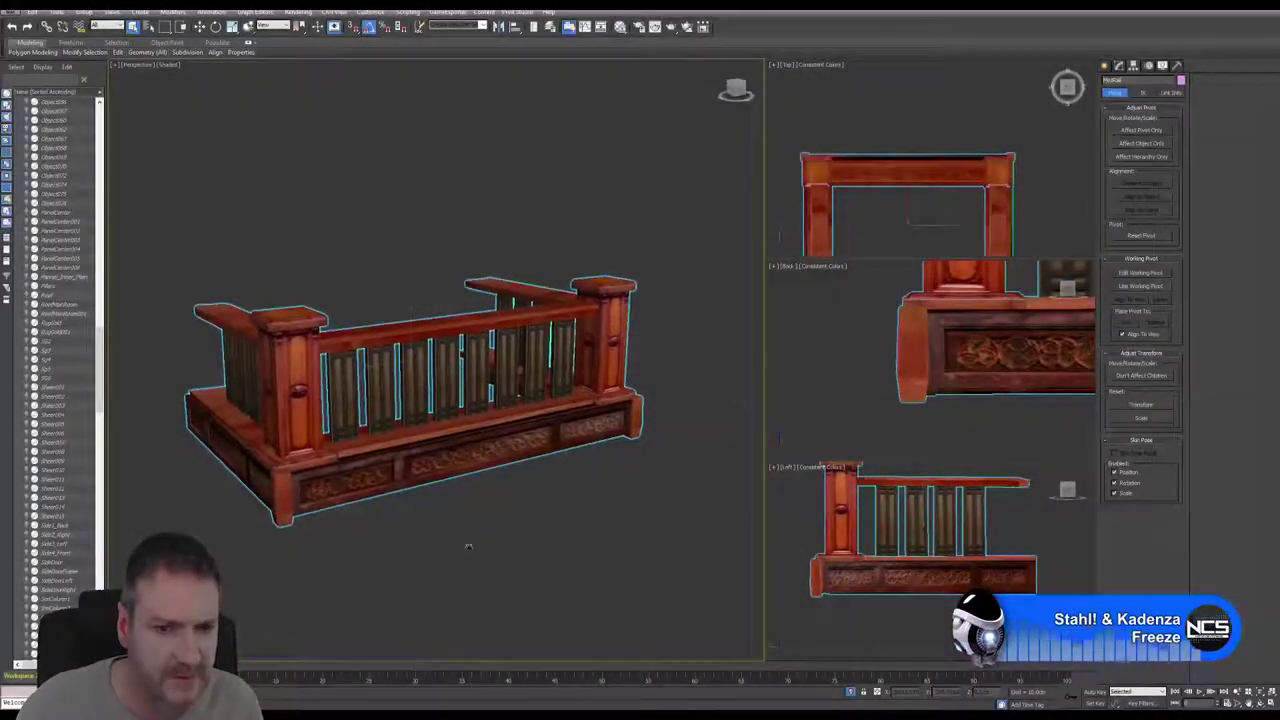
Switch to 3ds Max, open the Slate Material Editor and pick the railing's material into an empty area of its graph
{"action": "middle_click_drag", "start_coordinate": [466, 543], "coordinate": [491, 501], "text": "alt"}
{"action": "left_click", "coordinate": [619, 27]}
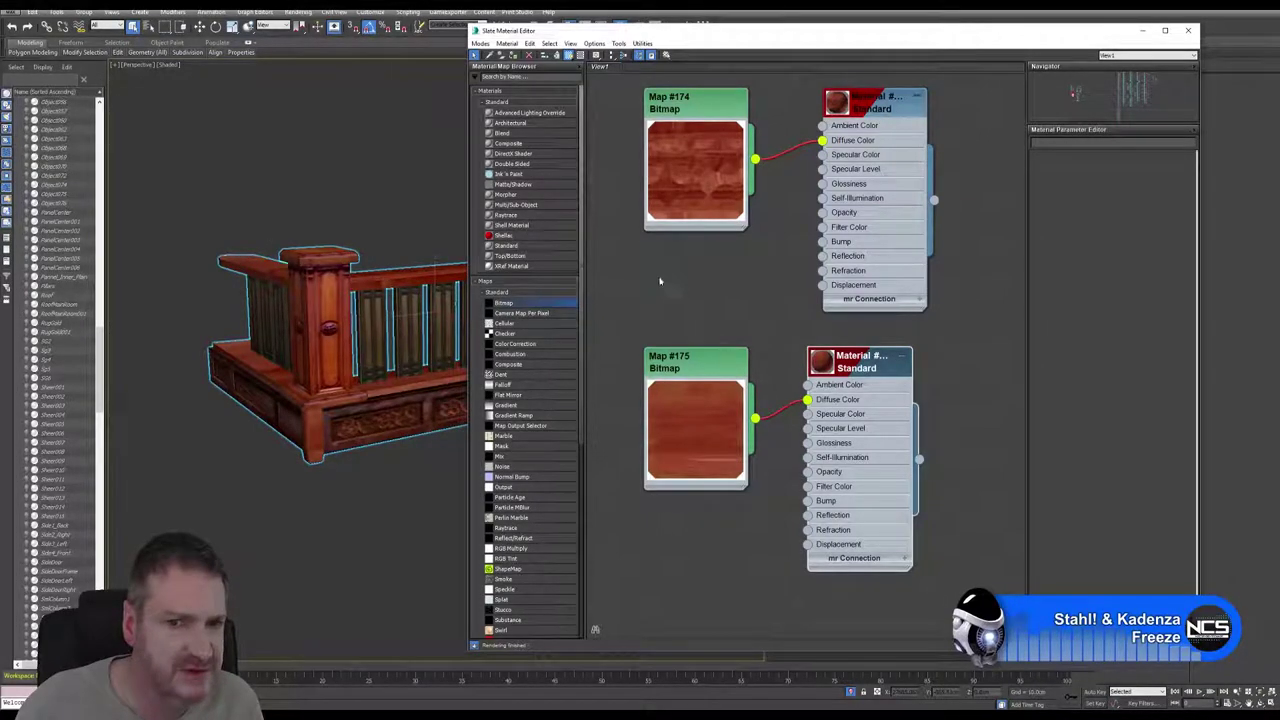
{"action": "scroll", "coordinate": [694, 277], "scroll_direction": "down", "scroll_amount": 5}
{"action": "scroll", "coordinate": [707, 328], "scroll_direction": "down", "scroll_amount": 6}
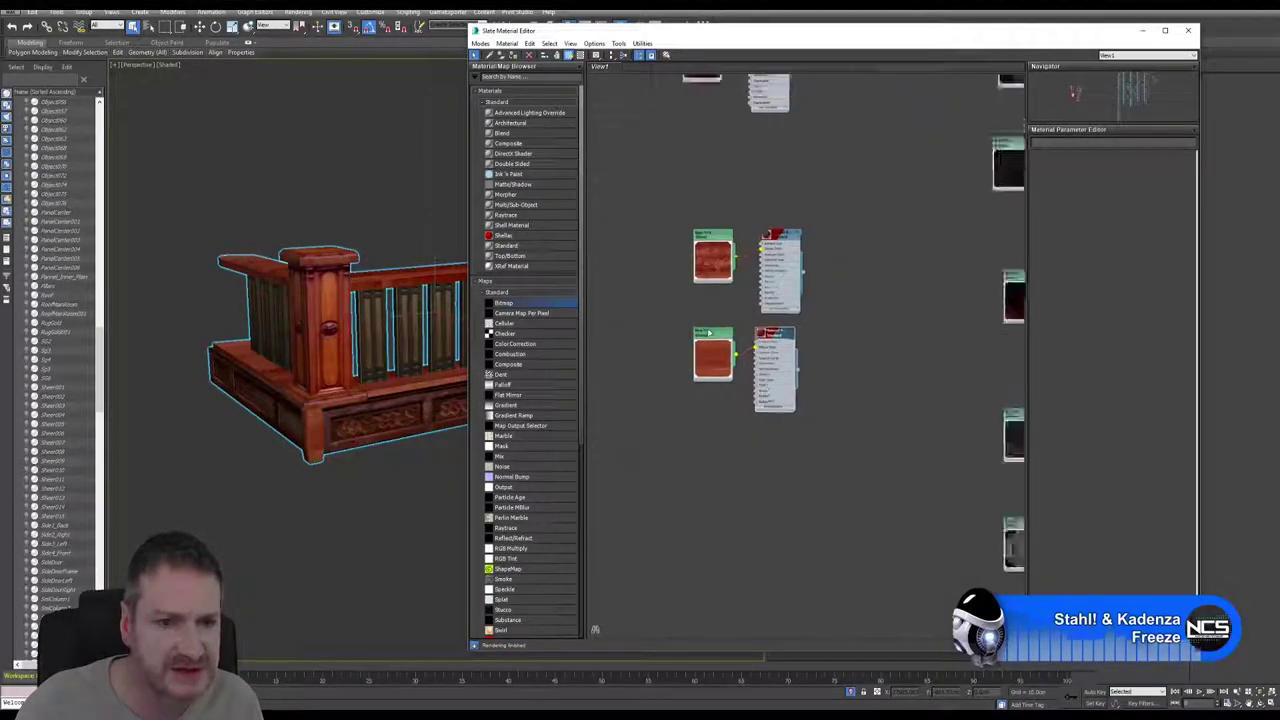
{"action": "scroll", "coordinate": [740, 336], "scroll_direction": "down", "scroll_amount": 5}
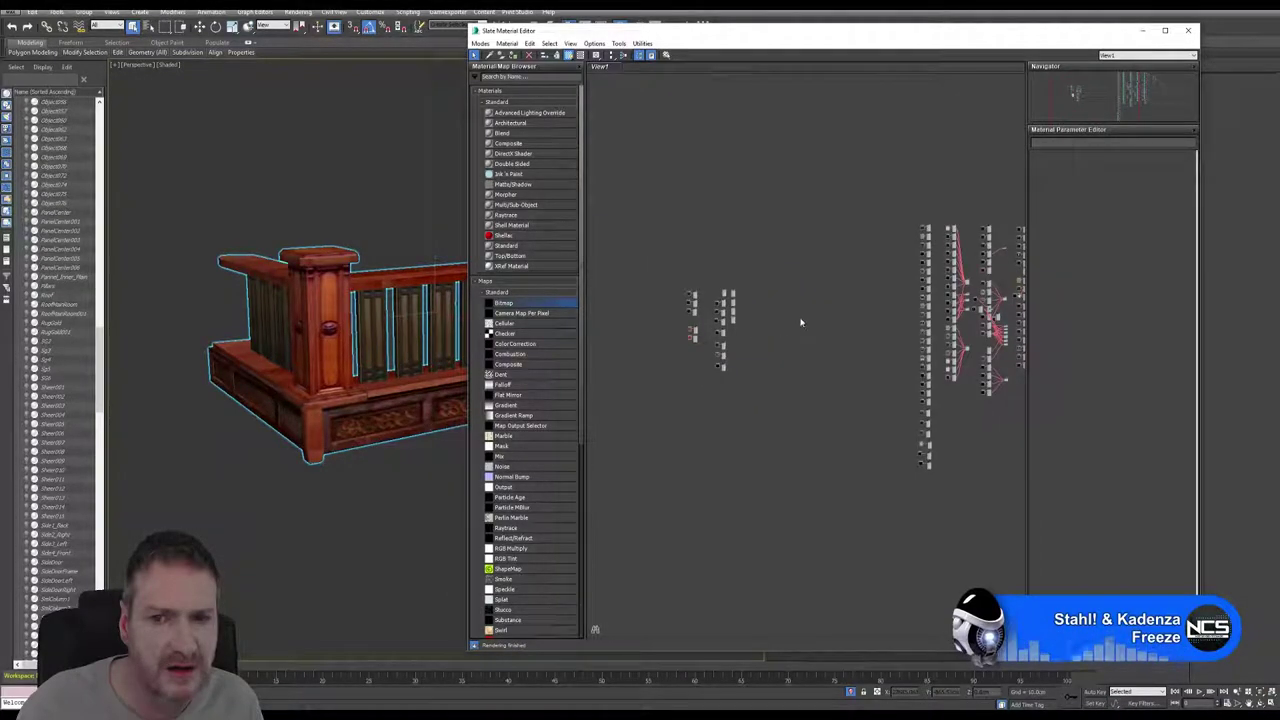
{"action": "left_click", "coordinate": [489, 54]}
{"action": "left_click", "coordinate": [309, 297]}
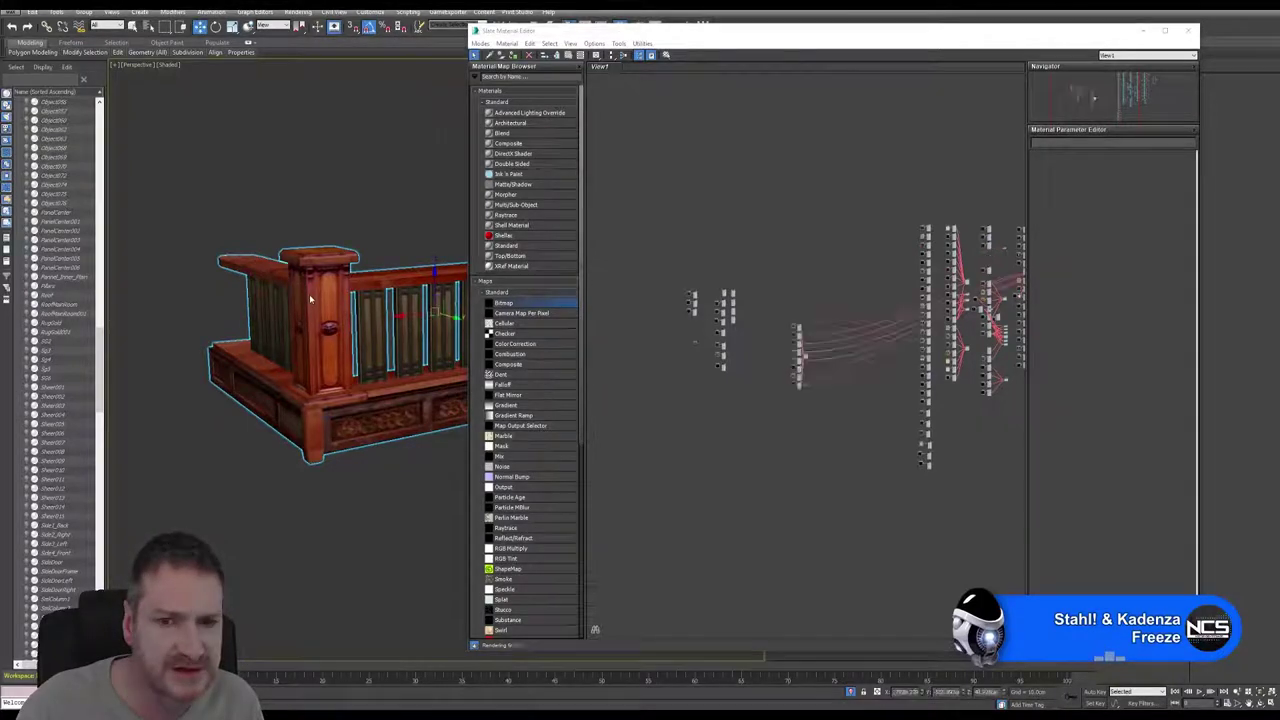
Enlarge the previews of the Map #30 and Map #11 bitmaps feeding the railing's Multi/Sub-Object material
{"action": "middle_click_drag", "start_coordinate": [842, 261], "coordinate": [738, 256]}
{"action": "scroll", "coordinate": [693, 315], "scroll_direction": "up", "scroll_amount": 5}
{"action": "middle_click_drag", "start_coordinate": [740, 397], "coordinate": [762, 274]}
{"action": "scroll", "coordinate": [726, 300], "scroll_direction": "up", "scroll_amount": 3}
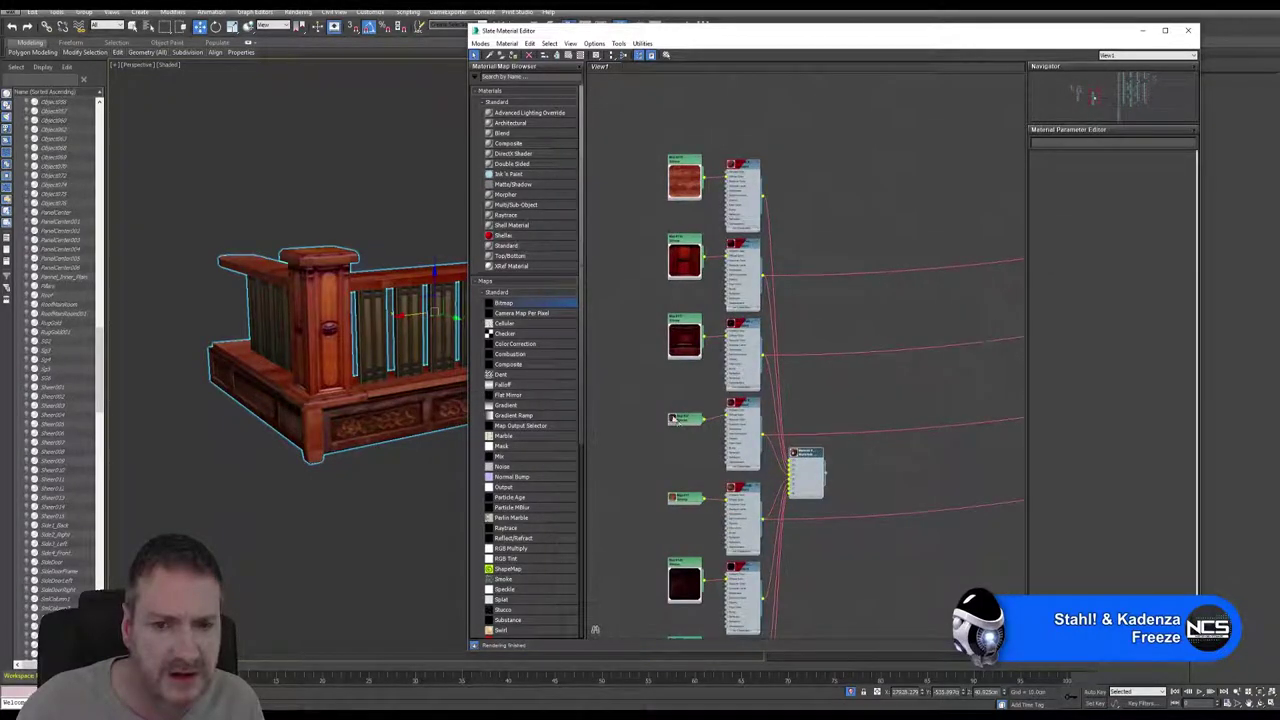
{"action": "middle_click_drag", "start_coordinate": [673, 417], "coordinate": [725, 499]}
{"action": "double_click", "coordinate": [690, 356]}
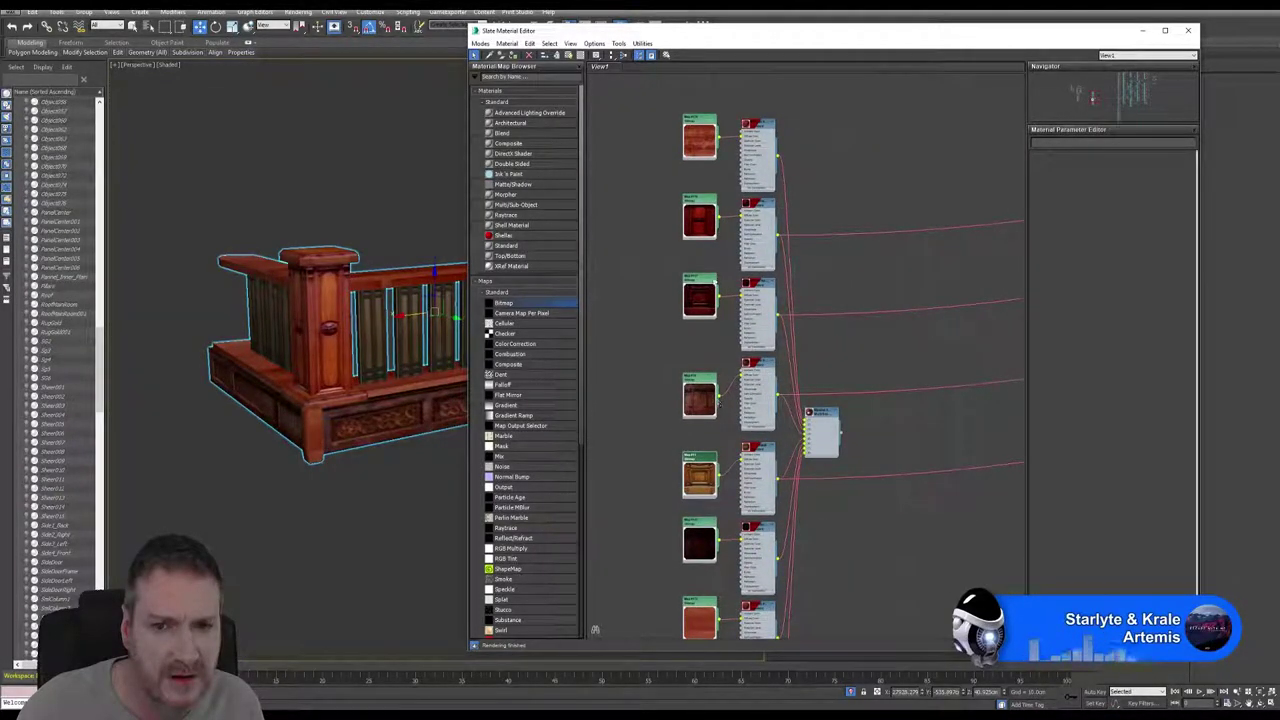
Compare the bitmaps in the railing's material graph with the textures on its inner faces, and close the material editor
{"action": "scroll", "coordinate": [704, 447], "scroll_direction": "up", "scroll_amount": 5}
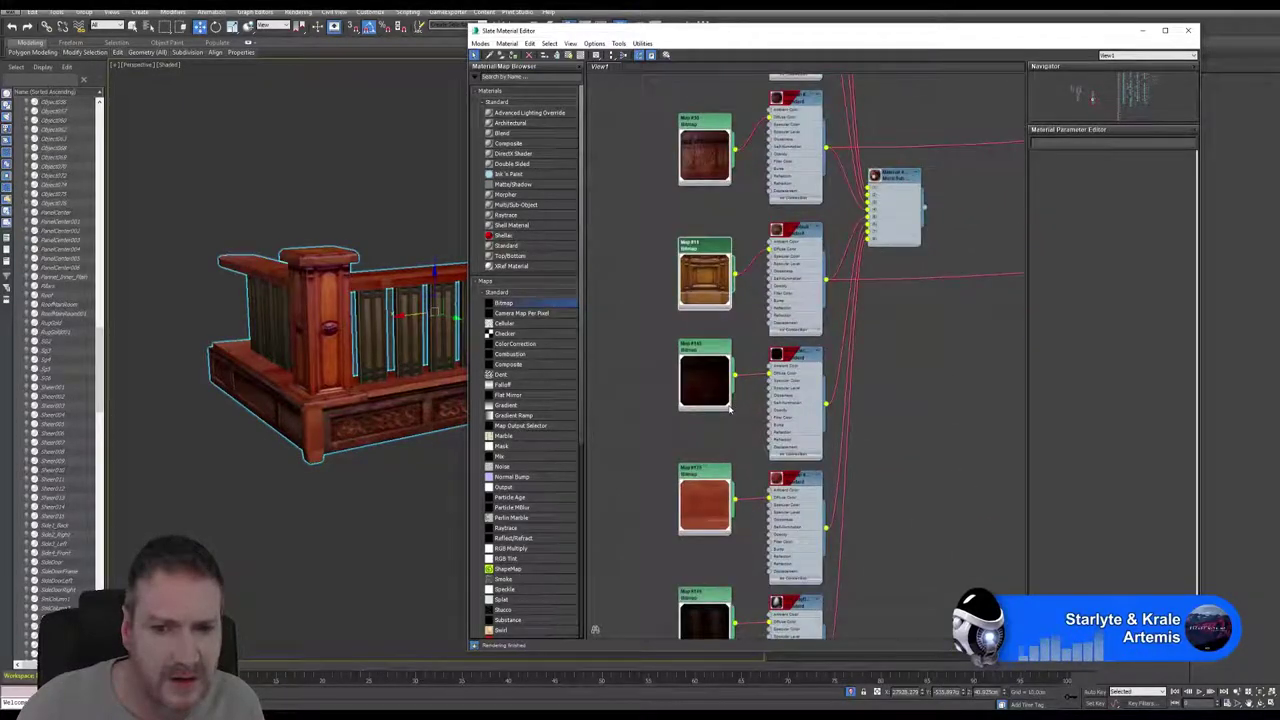
{"action": "middle_click_drag", "start_coordinate": [723, 300], "coordinate": [708, 543]}
{"action": "middle_click_drag", "start_coordinate": [729, 228], "coordinate": [733, 279]}
{"action": "scroll", "coordinate": [733, 279], "scroll_direction": "down", "scroll_amount": 3, "text": "ctrl"}
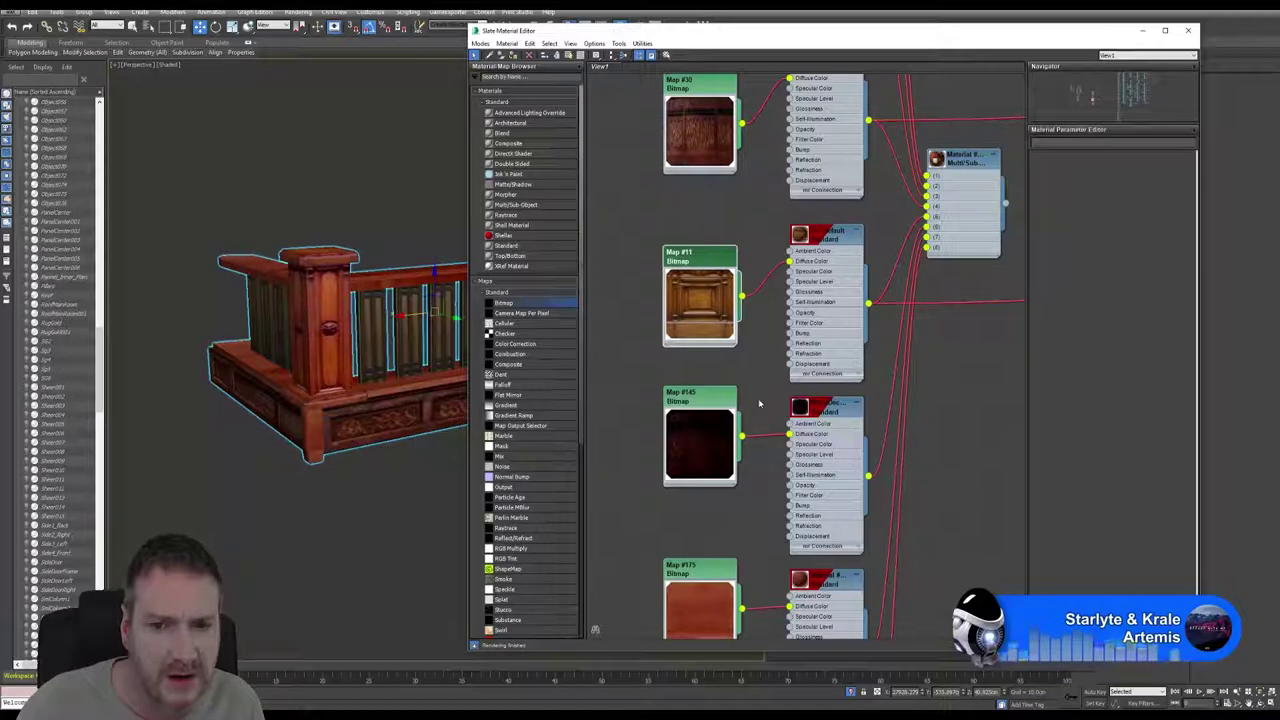
{"action": "scroll", "coordinate": [759, 403], "scroll_direction": "down", "scroll_amount": 1}
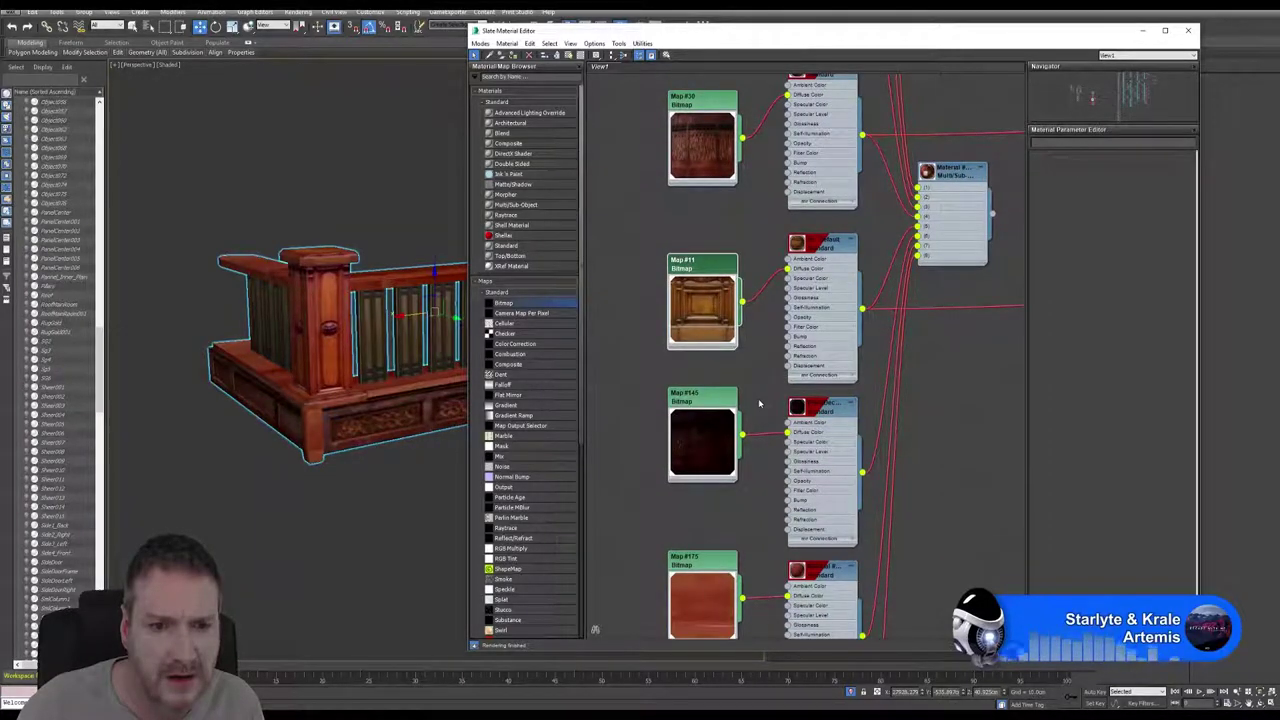
{"action": "scroll", "coordinate": [759, 403], "scroll_direction": "down", "scroll_amount": 3}
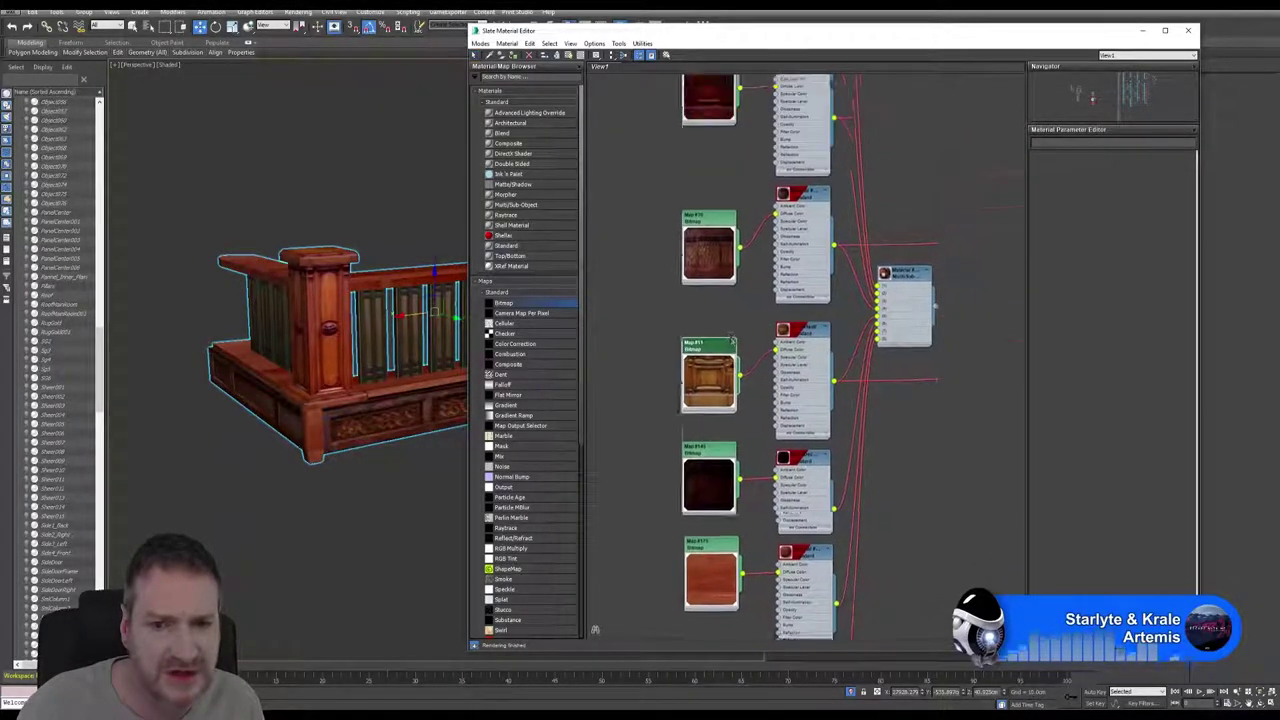
{"action": "middle_click_drag", "start_coordinate": [732, 341], "coordinate": [732, 400]}
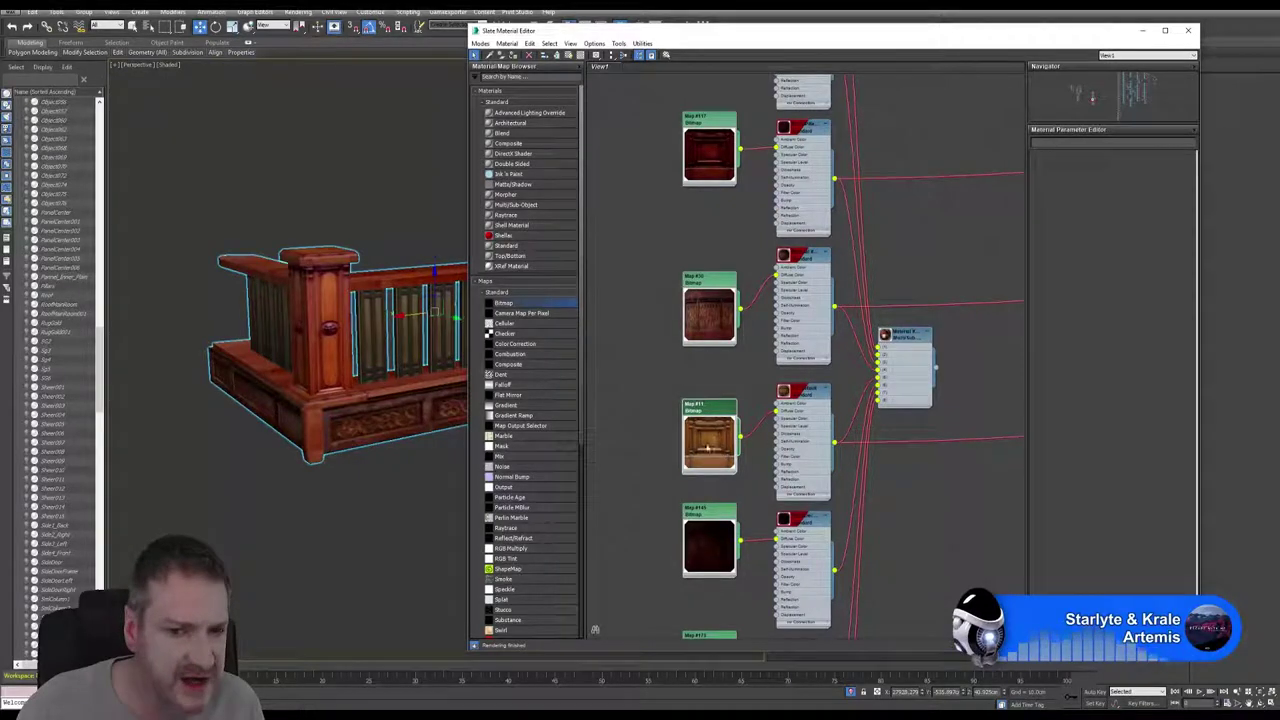
{"action": "middle_click_drag", "start_coordinate": [435, 449], "coordinate": [505, 350], "text": "alt"}
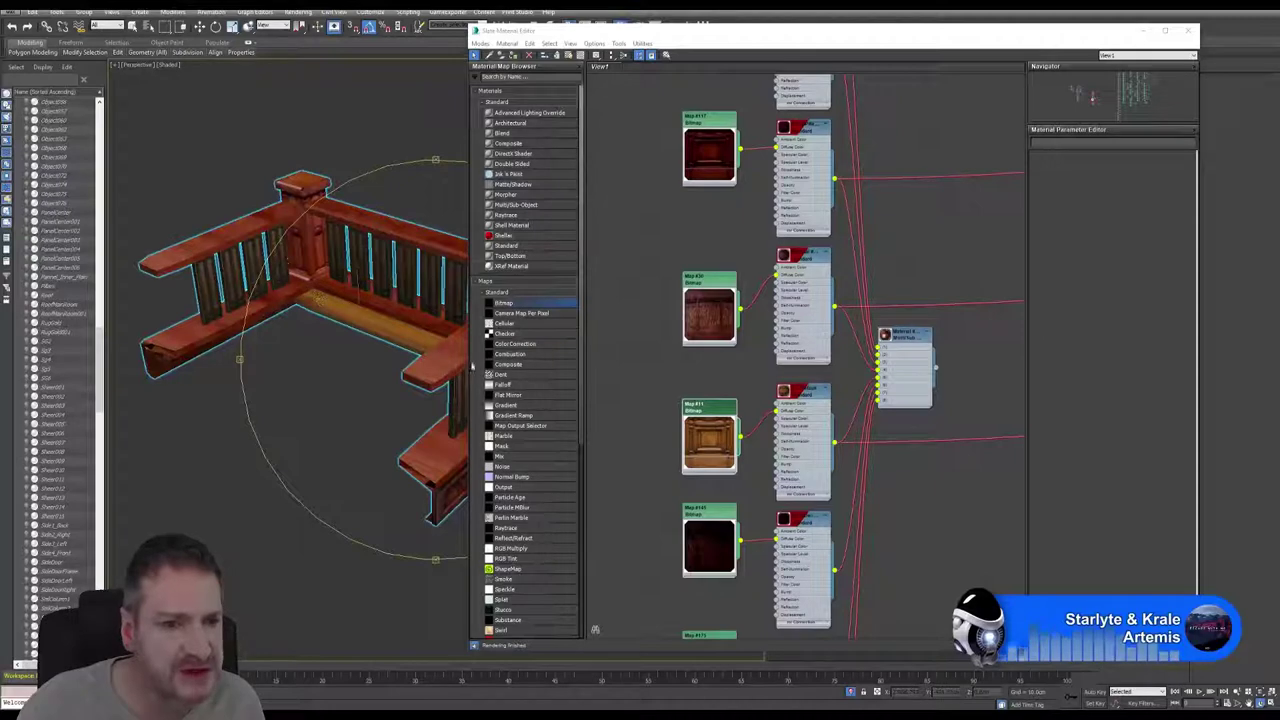
{"action": "middle_click_drag", "start_coordinate": [359, 318], "coordinate": [329, 323], "text": "alt"}
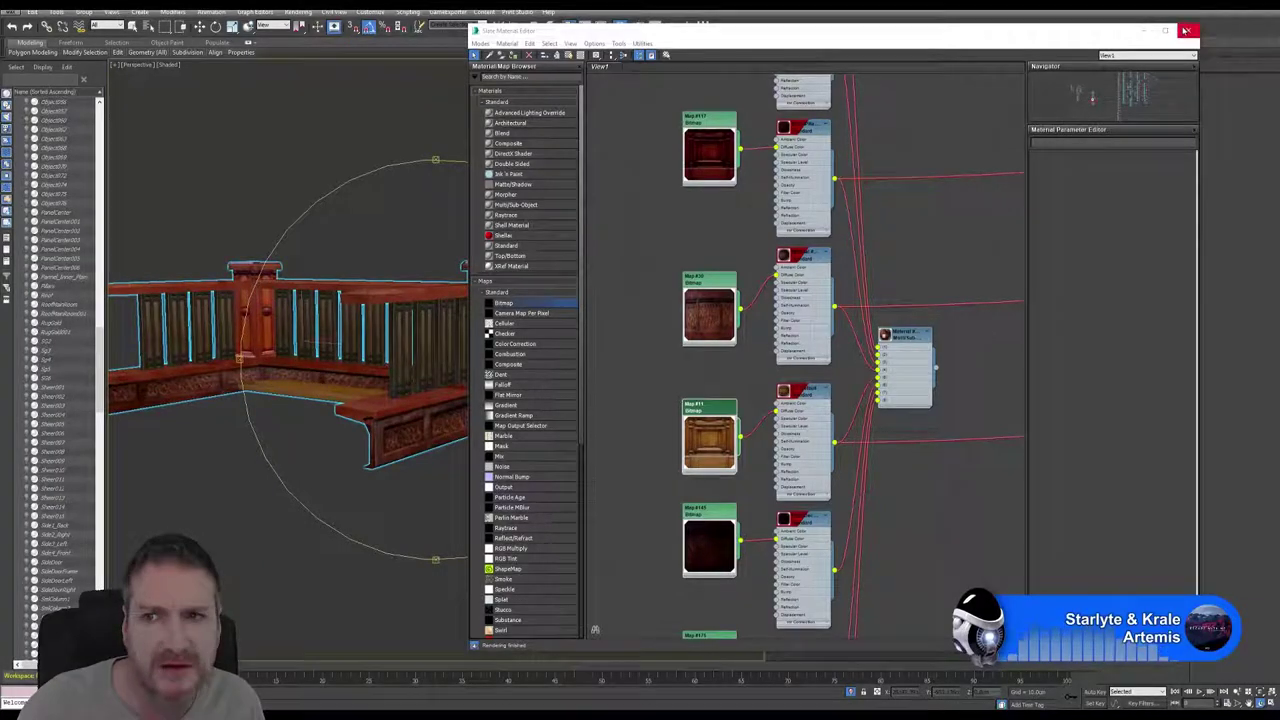
{"action": "left_click", "coordinate": [1188, 31]}
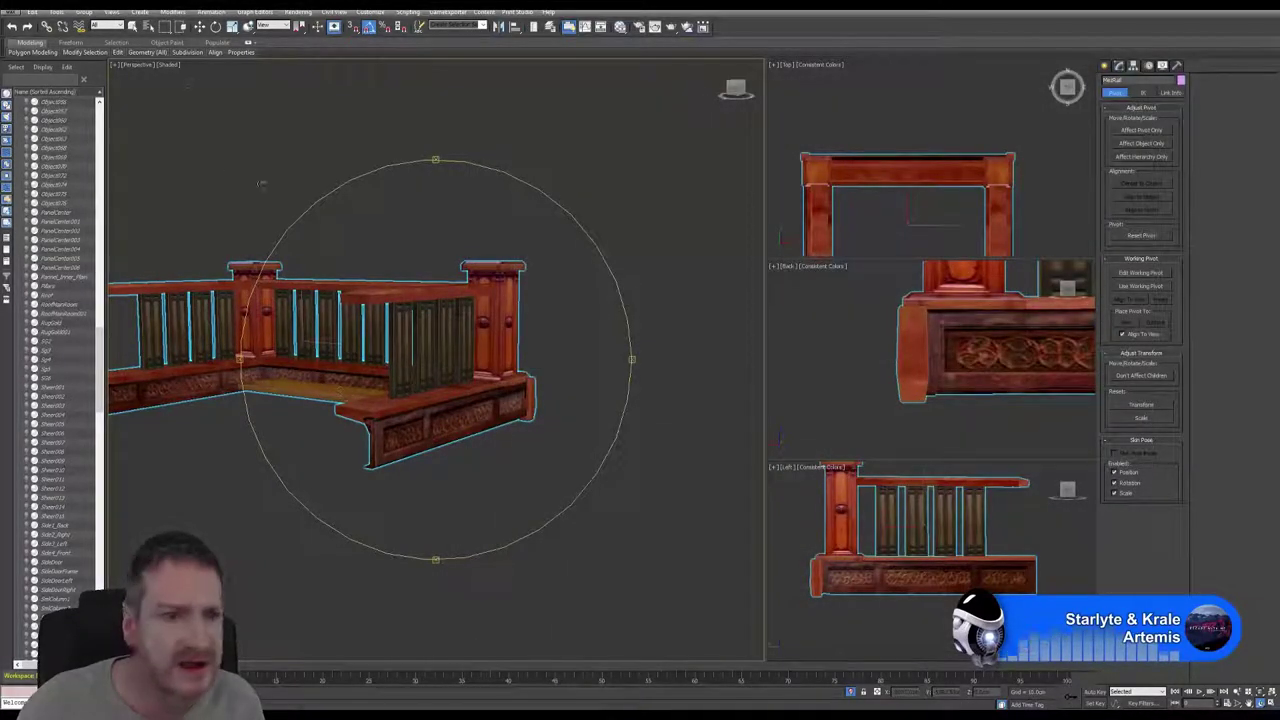
Delete the light-wood plank element along the inner back of the railing's base and check the mesh from below
{"action": "middle_click_drag", "start_coordinate": [261, 184], "coordinate": [420, 420], "text": "alt"}
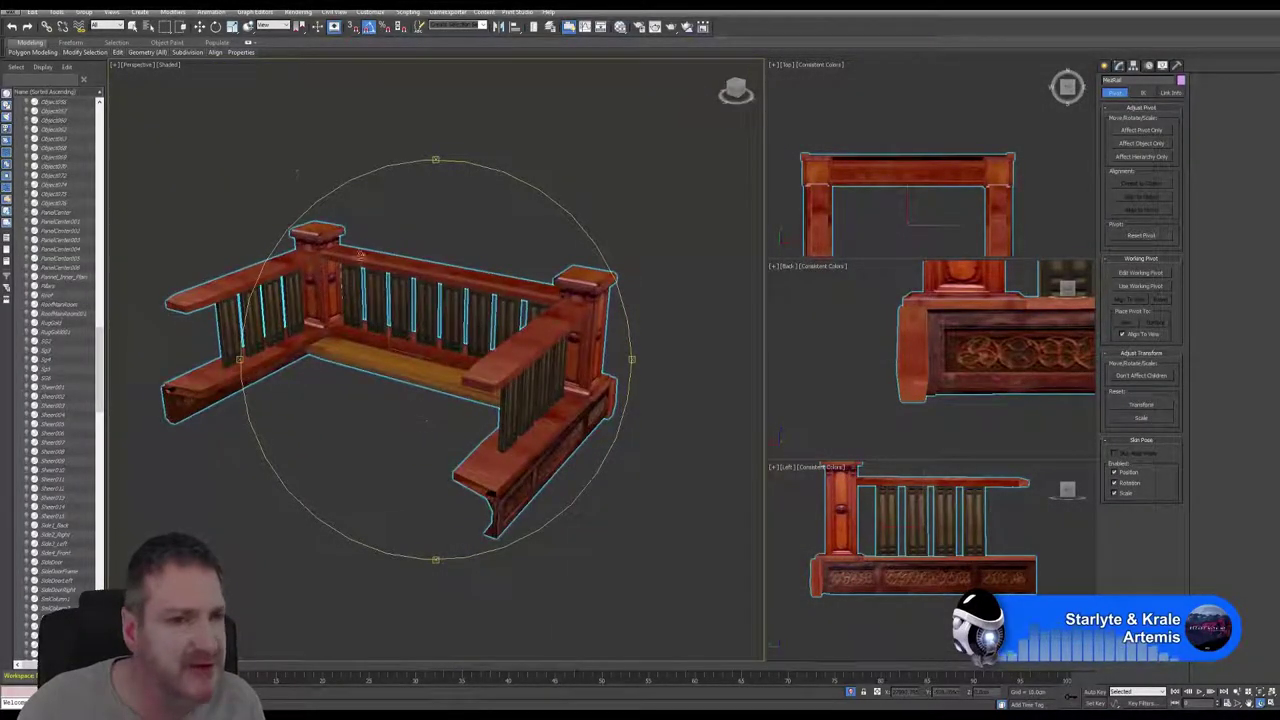
{"action": "left_click", "coordinate": [132, 27]}
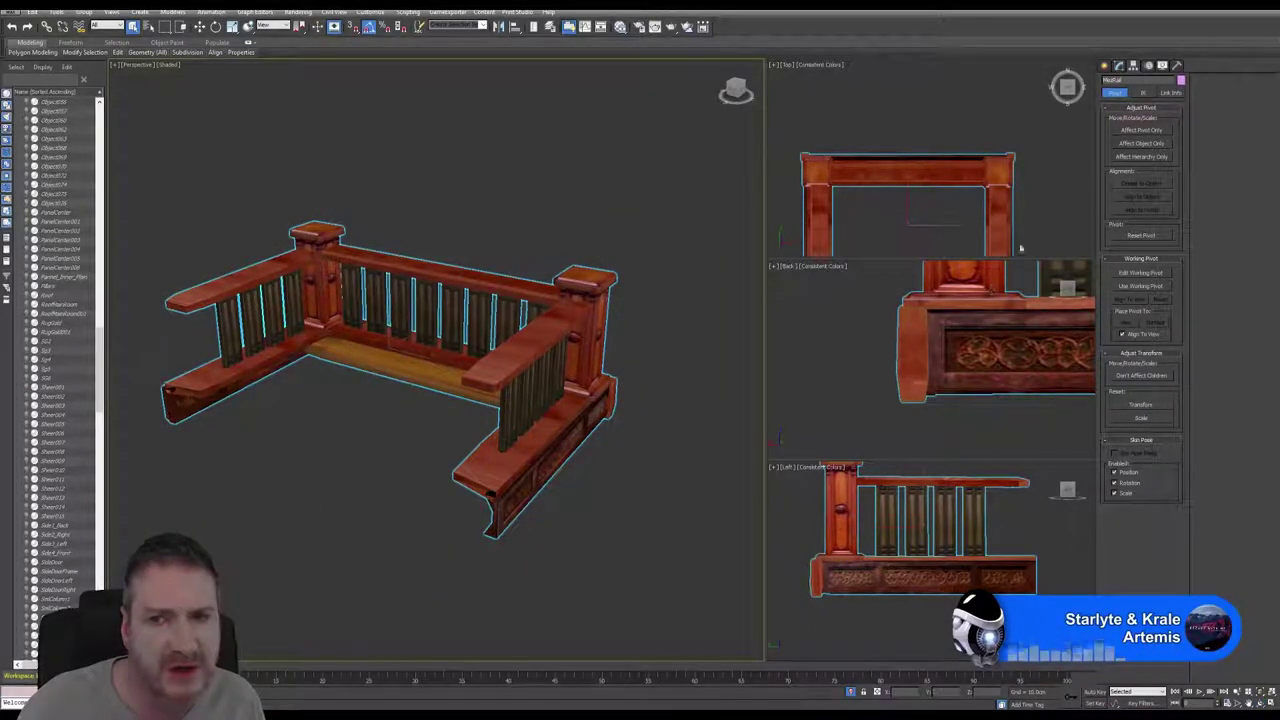
{"action": "left_click", "coordinate": [1119, 65]}
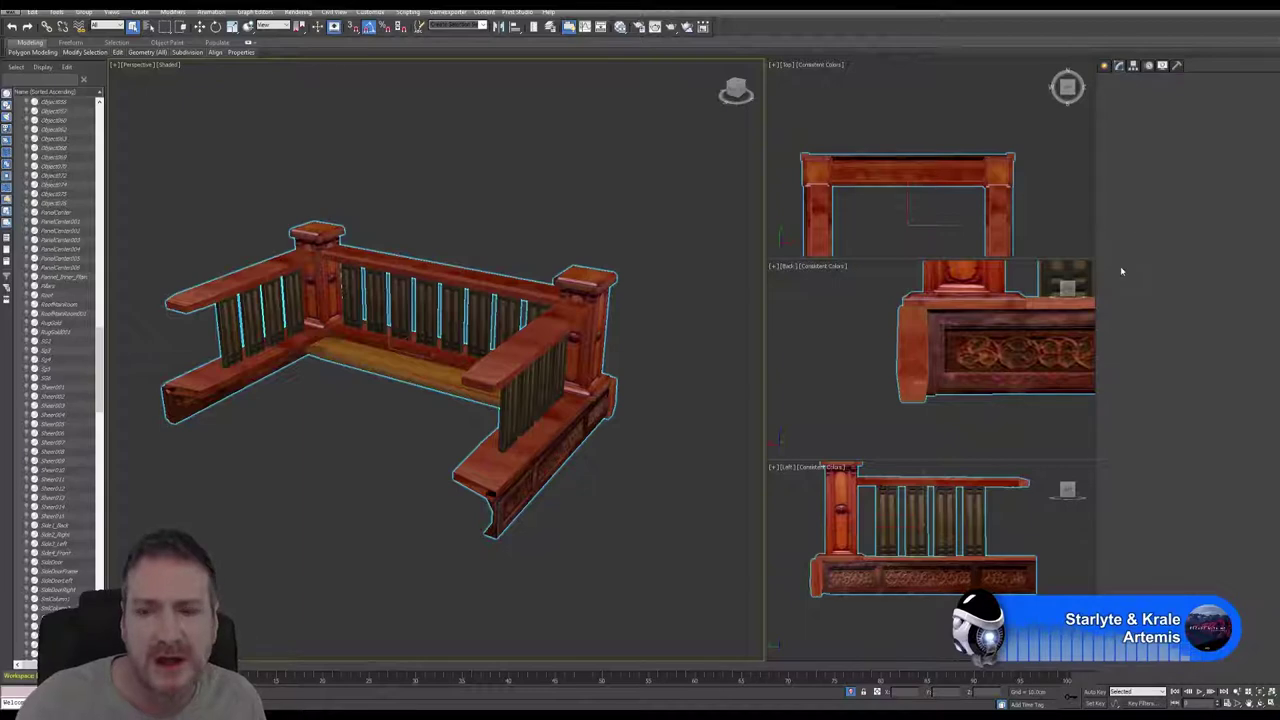
{"action": "left_click", "coordinate": [1161, 356]}
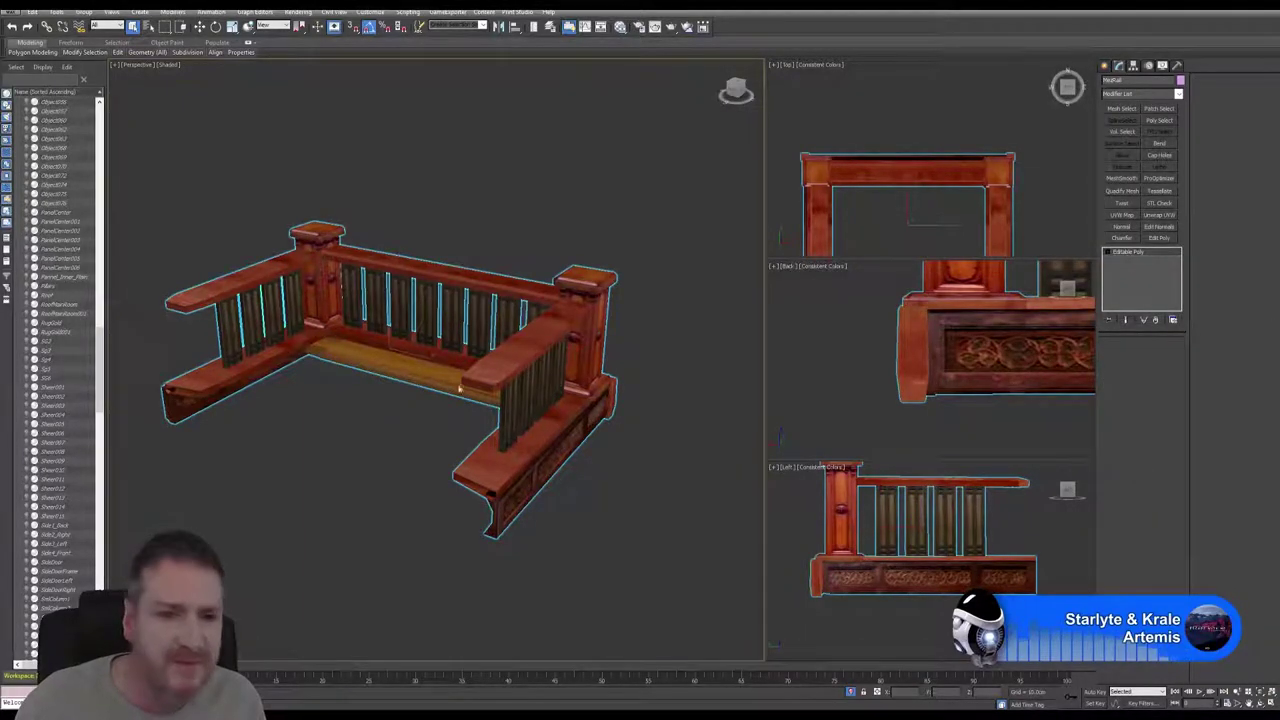
{"action": "key", "text": "5"}
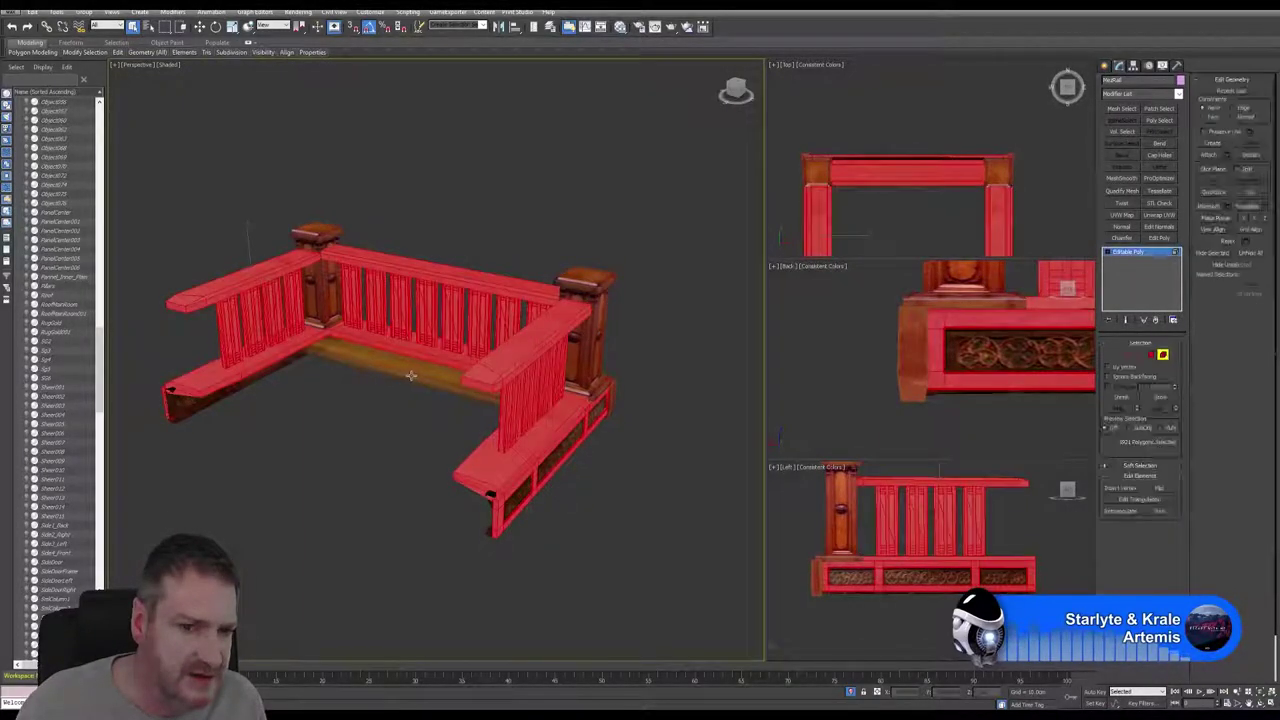
{"action": "left_click", "coordinate": [412, 378]}
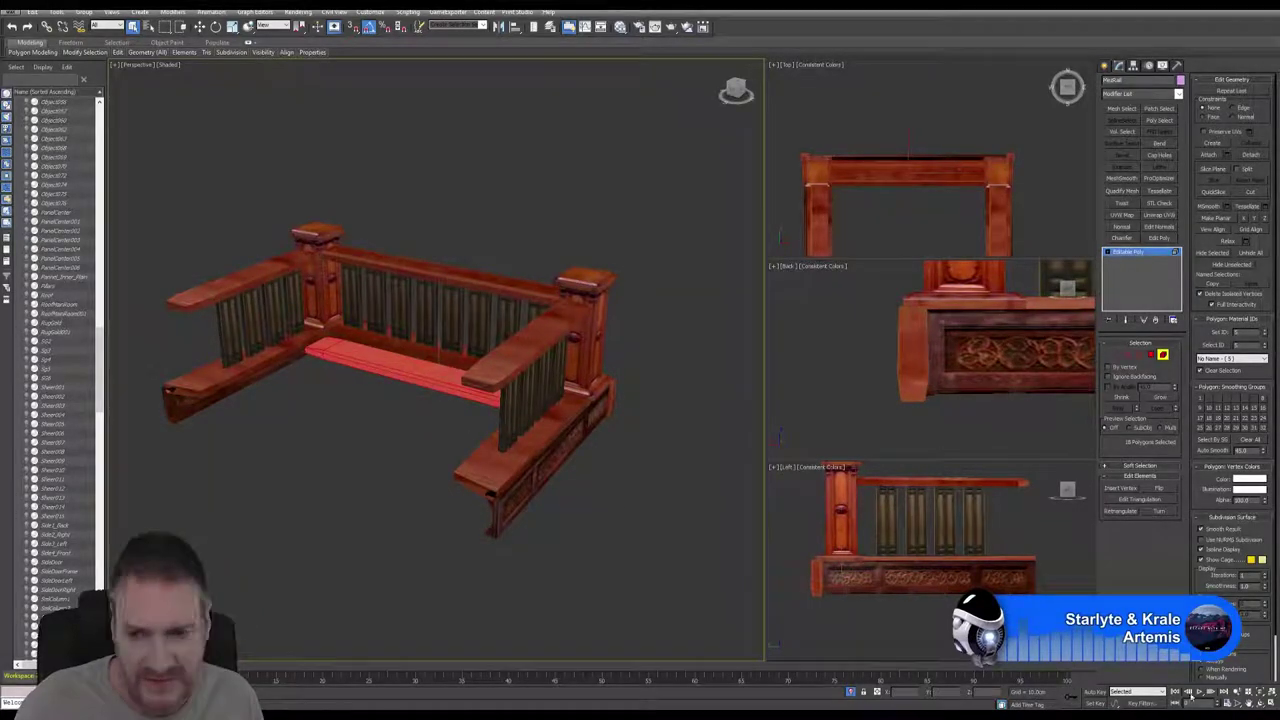
{"action": "middle_click_drag", "start_coordinate": [548, 390], "coordinate": [507, 345], "text": "alt"}
{"action": "key", "text": "Delete"}
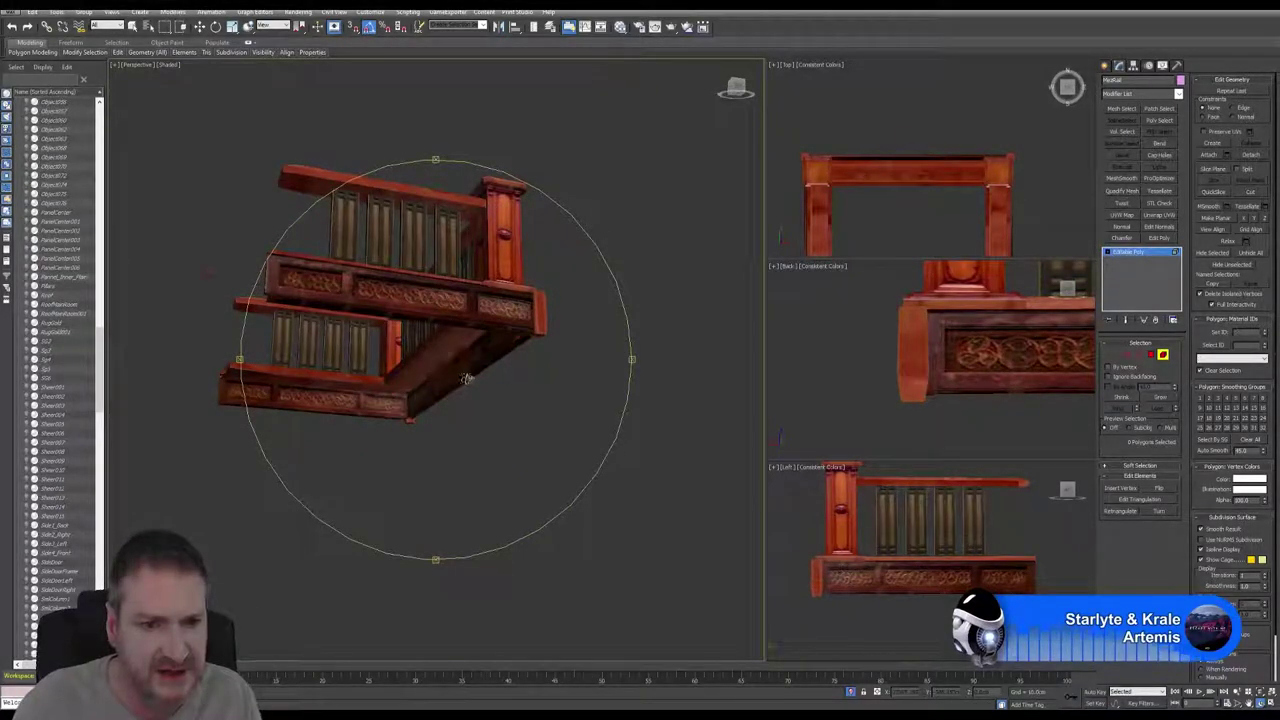
{"action": "left_click_drag", "start_coordinate": [468, 376], "coordinate": [510, 412]}
{"action": "middle_click_drag", "start_coordinate": [510, 413], "coordinate": [577, 68], "text": "alt"}
Reopen the Slate Material Editor, view the full image of the Map #30 bitmap and close the preview
{"action": "left_click", "coordinate": [621, 27]}
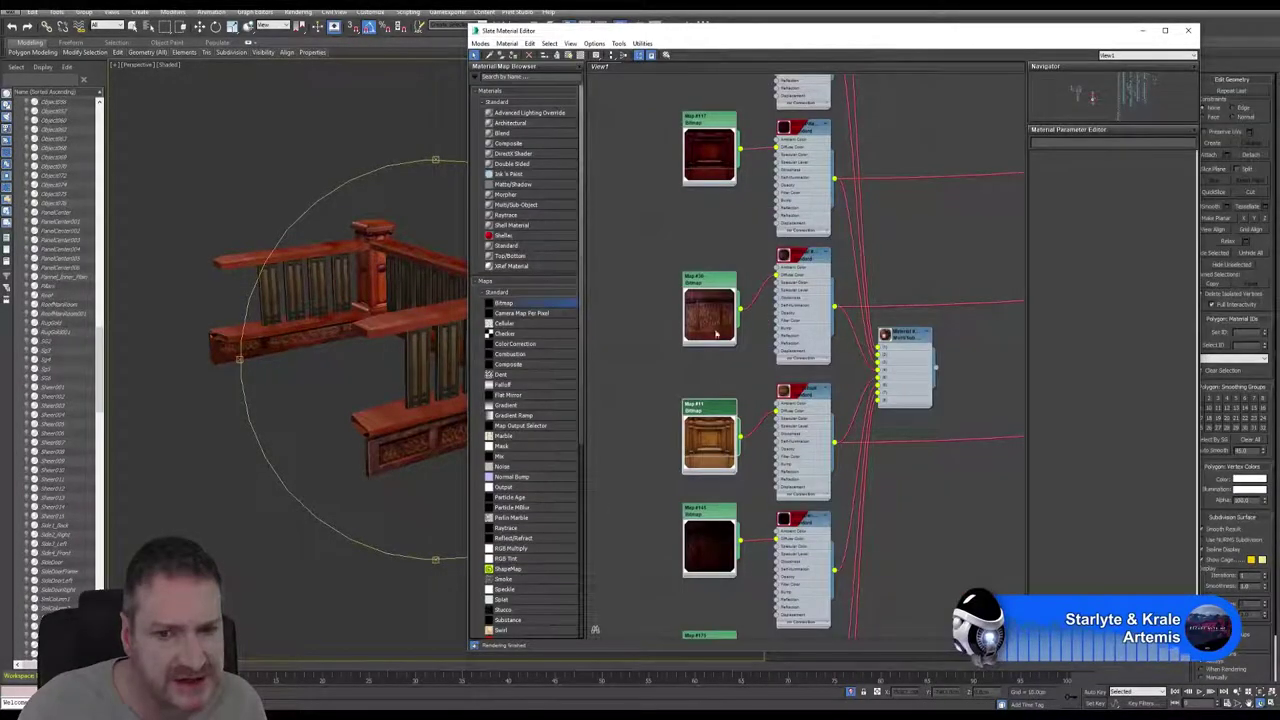
{"action": "middle_click_drag", "start_coordinate": [729, 515], "coordinate": [755, 268]}
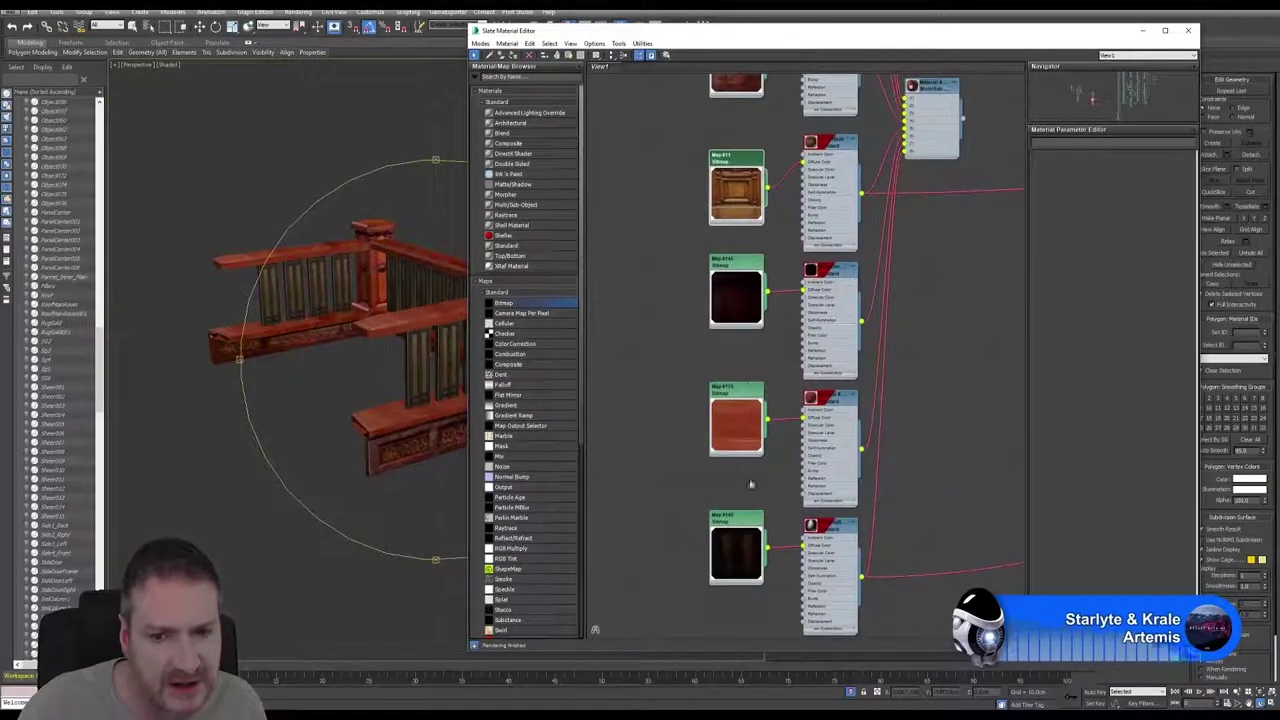
{"action": "scroll", "coordinate": [730, 295], "scroll_direction": "up", "scroll_amount": 6}
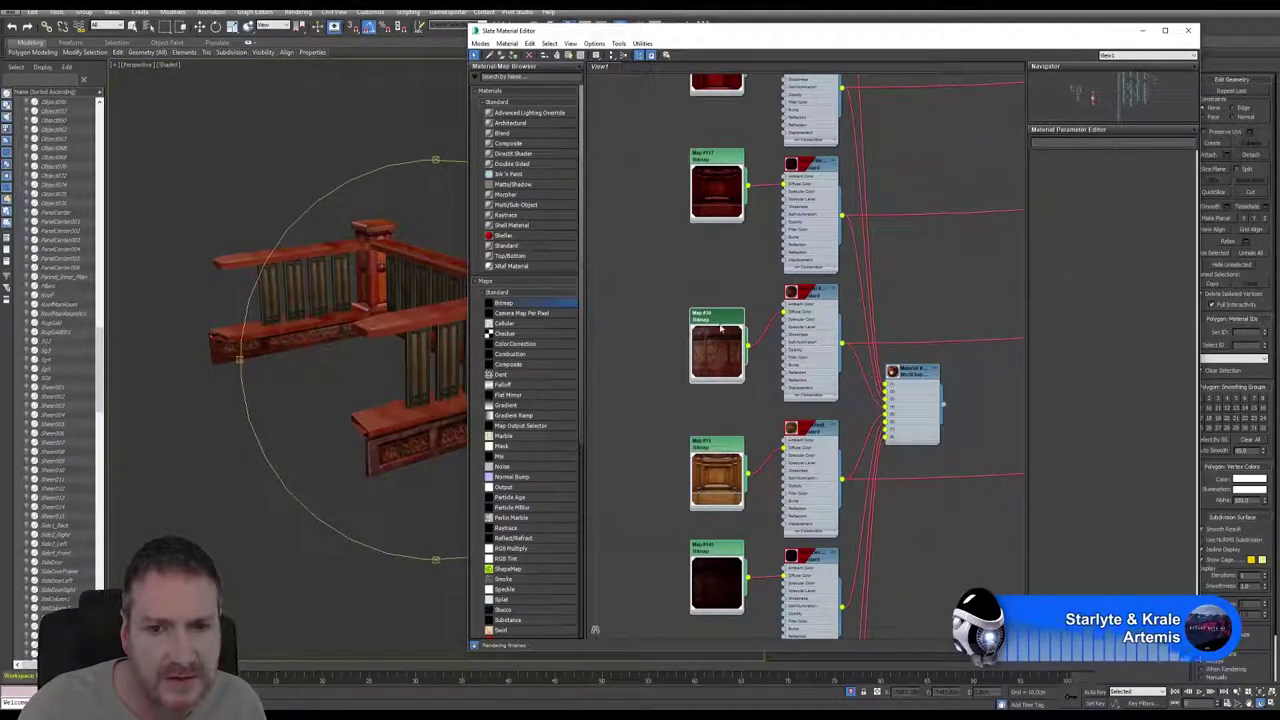
{"action": "double_click", "coordinate": [718, 320]}
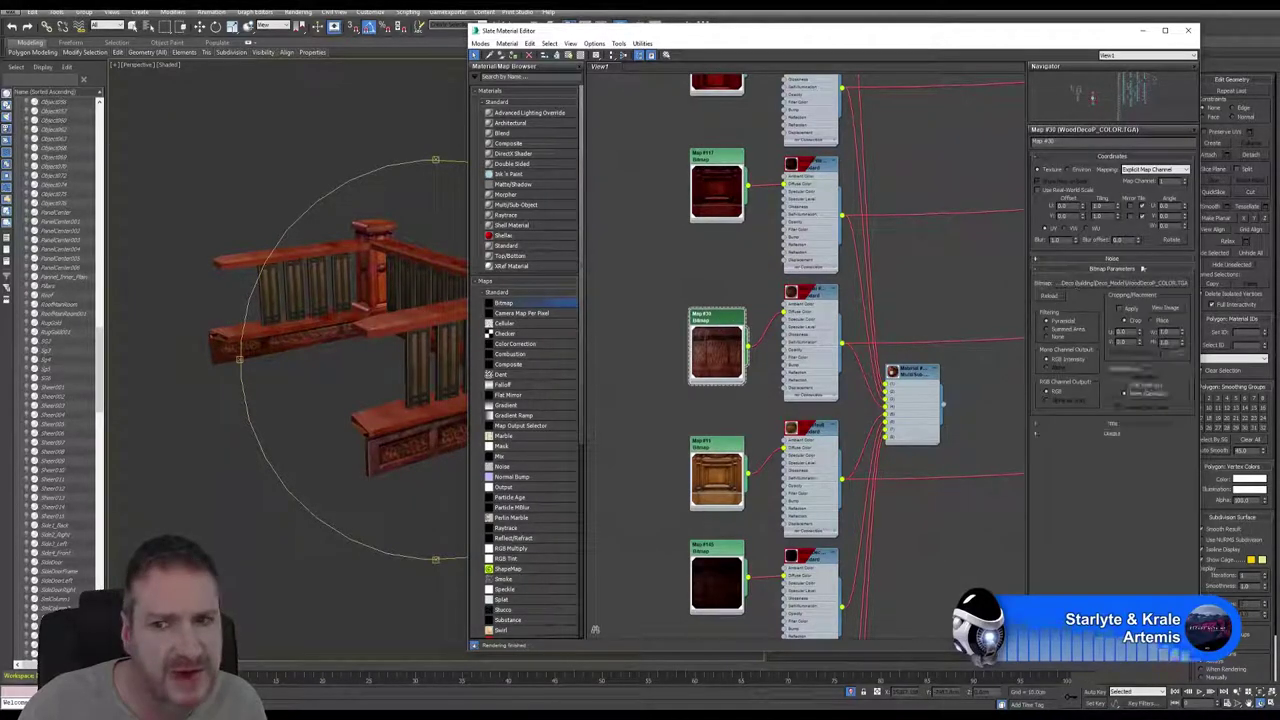
{"action": "left_click", "coordinate": [1165, 310]}
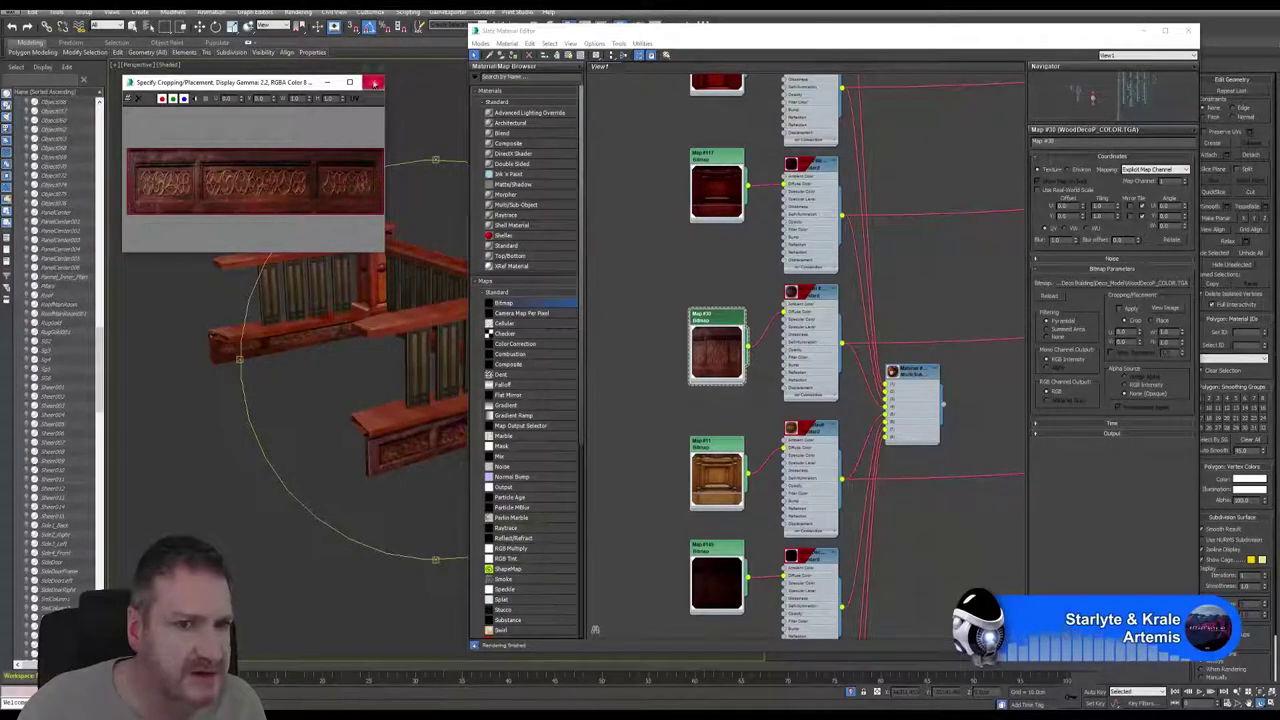
{"action": "left_click", "coordinate": [372, 82]}
View the full image of the Map #145 bitmap to compare it with Map #30, and close the preview
{"action": "middle_click_drag", "start_coordinate": [741, 150], "coordinate": [735, 350]}
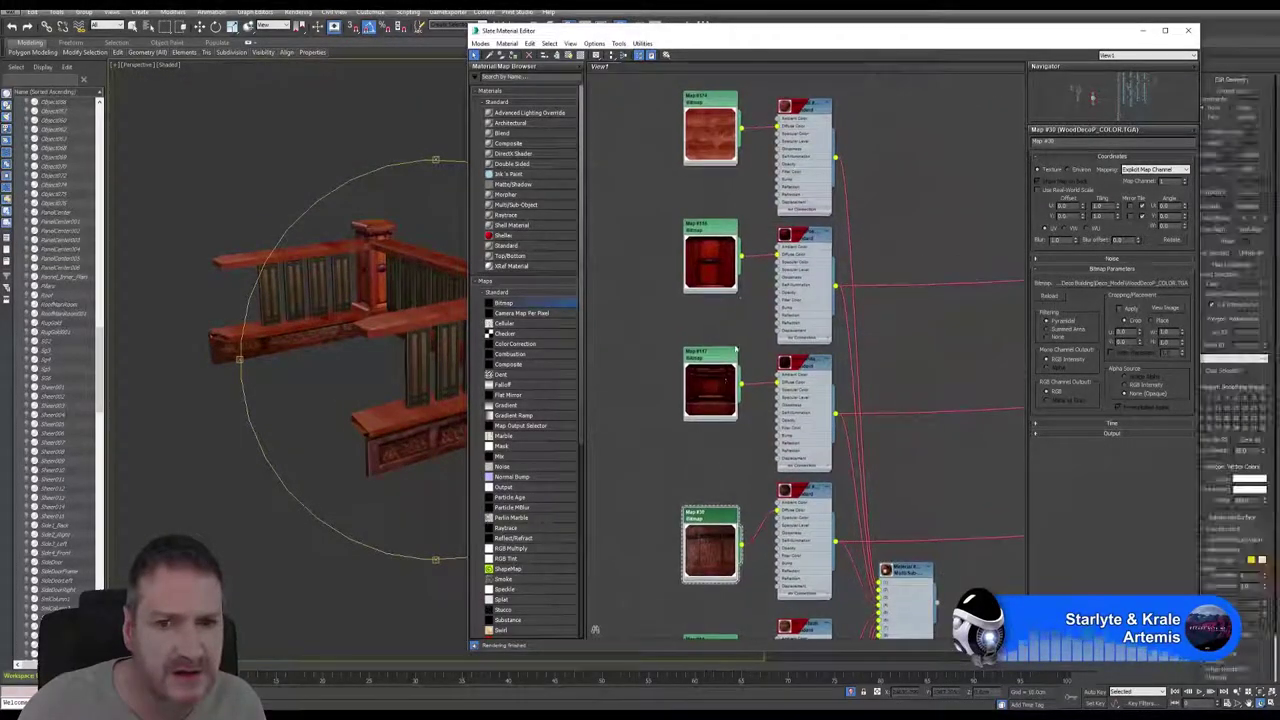
{"action": "middle_click_drag", "start_coordinate": [727, 548], "coordinate": [726, 195]}
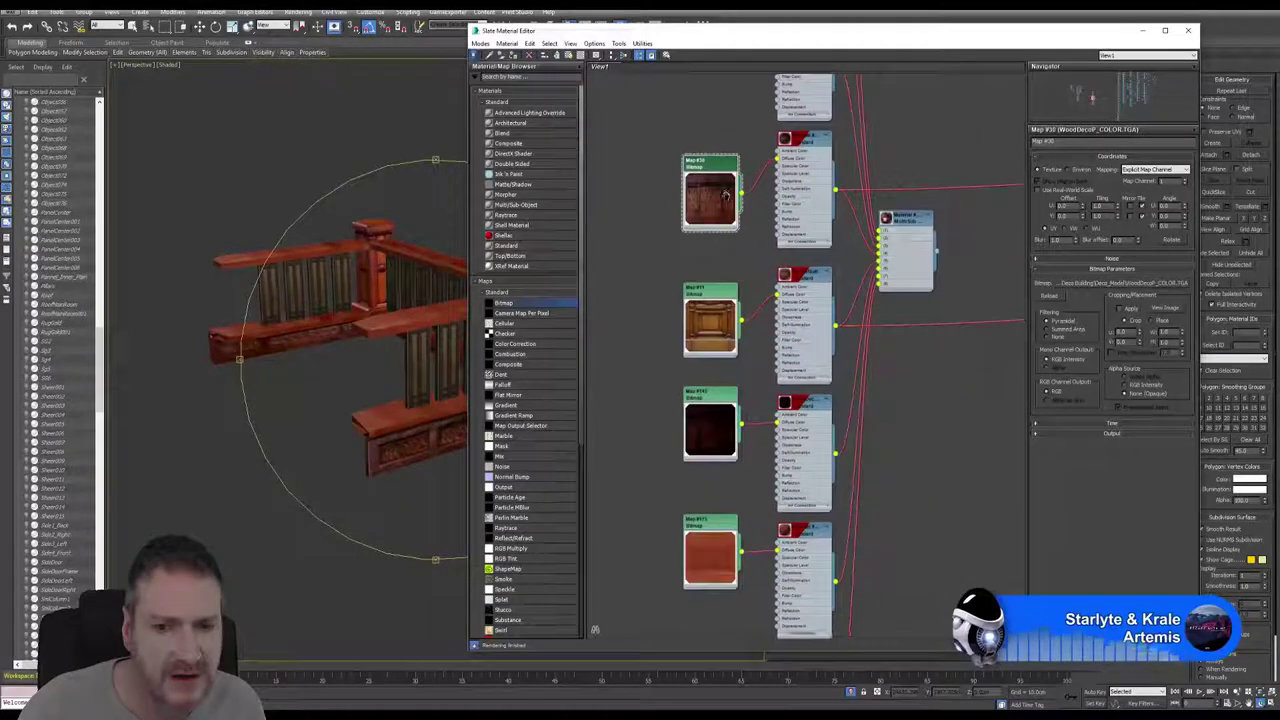
{"action": "double_click", "coordinate": [712, 440]}
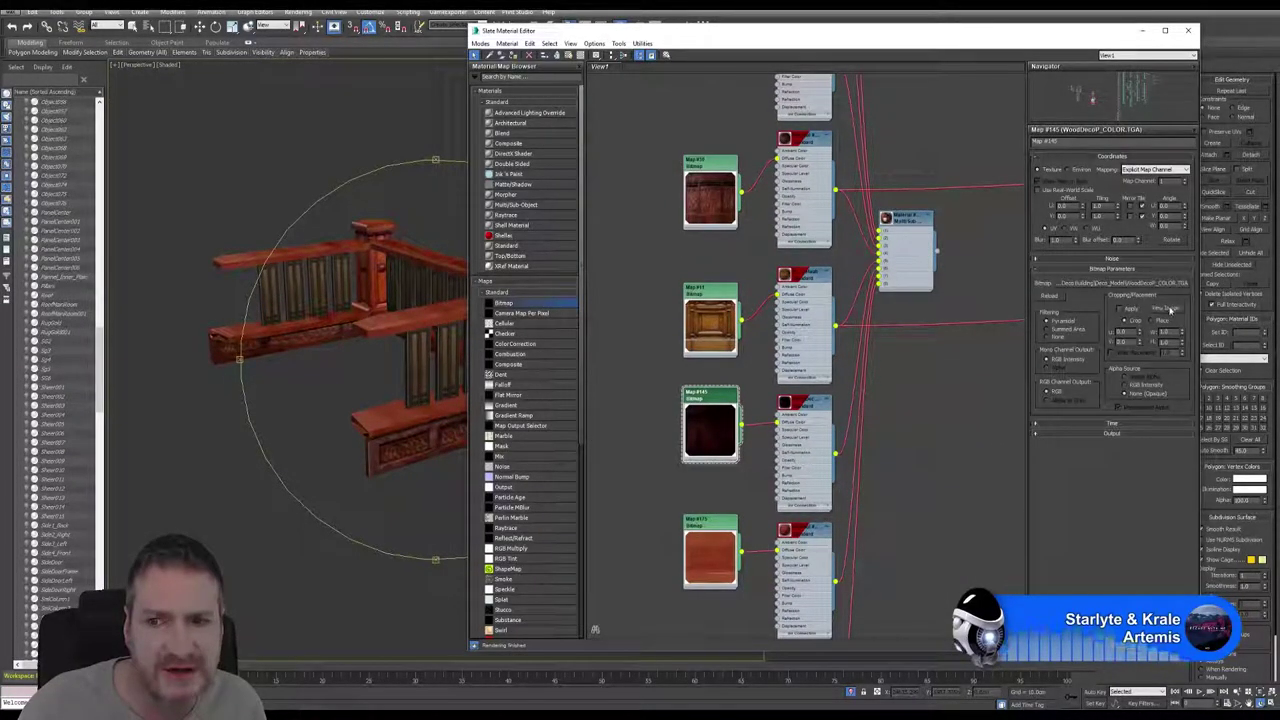
{"action": "left_click", "coordinate": [1164, 309]}
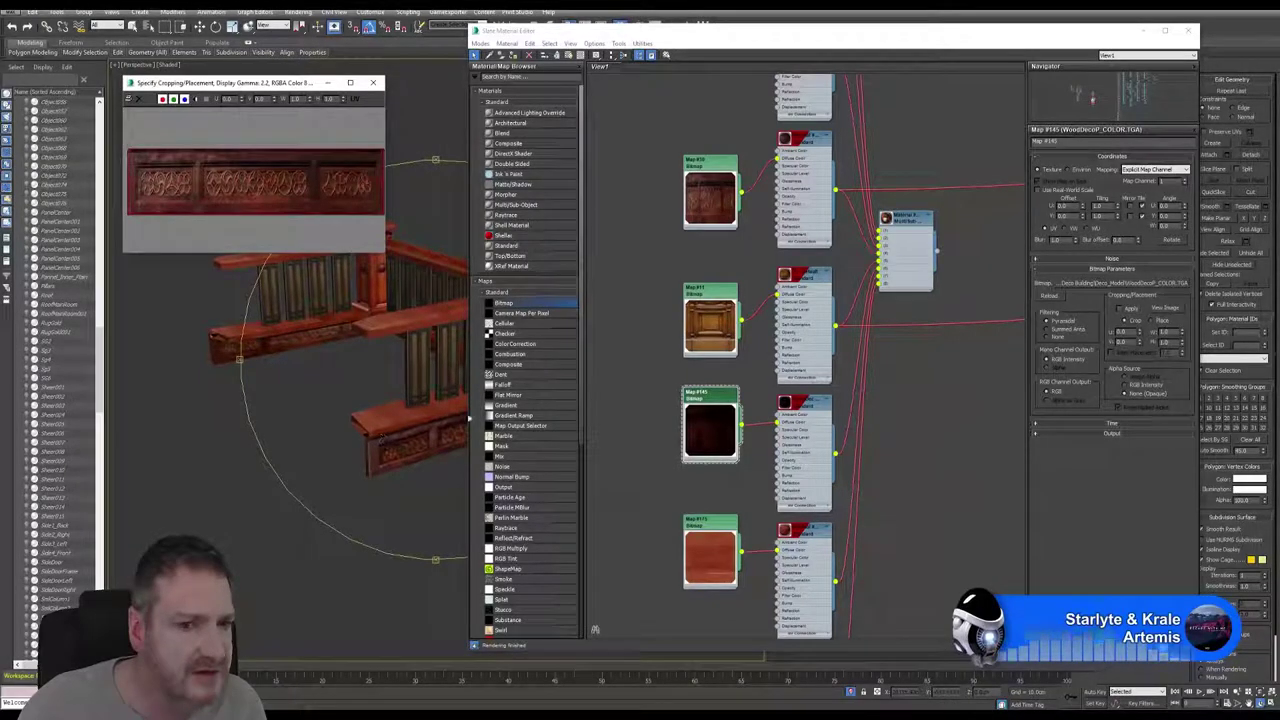
{"action": "left_click", "coordinate": [372, 83]}
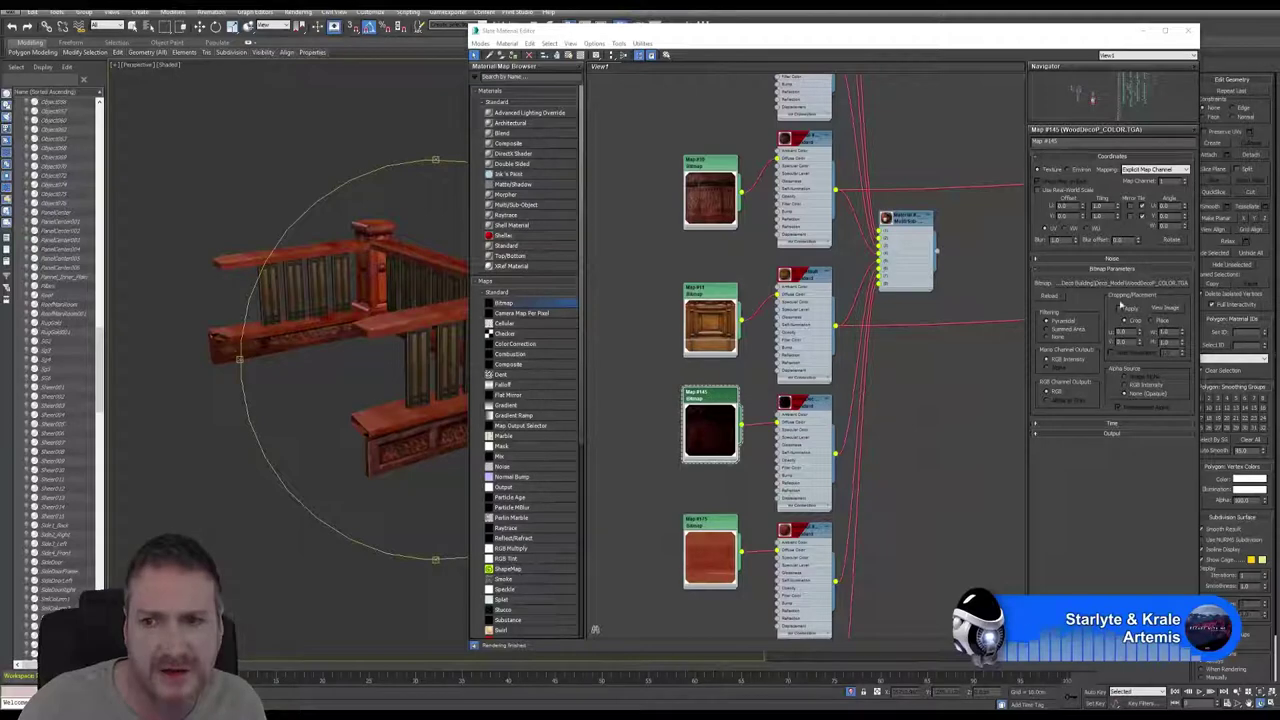
Compare the bitmap parameters of Map #30 and Map #145, check the railing's underside and base panels, and close the material editor
{"action": "double_click", "coordinate": [720, 176]}
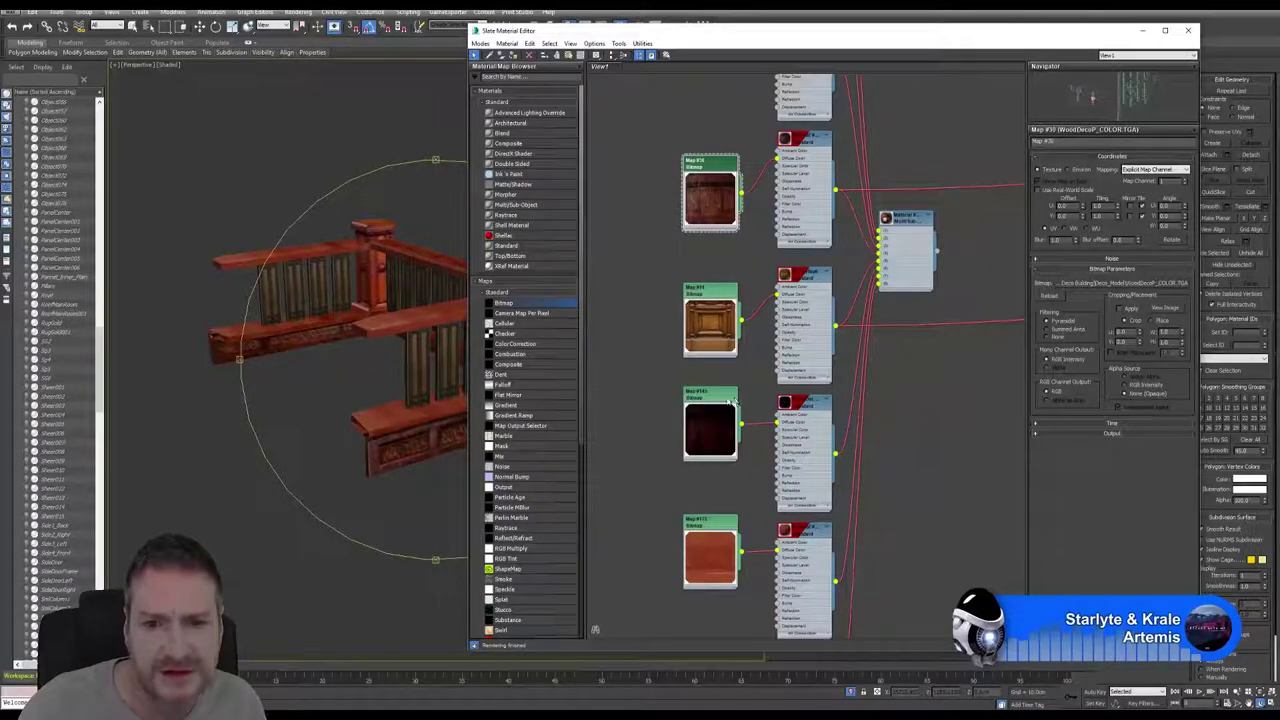
{"action": "left_click", "coordinate": [1006, 352]}
{"action": "key", "text": "ctrl+z"}
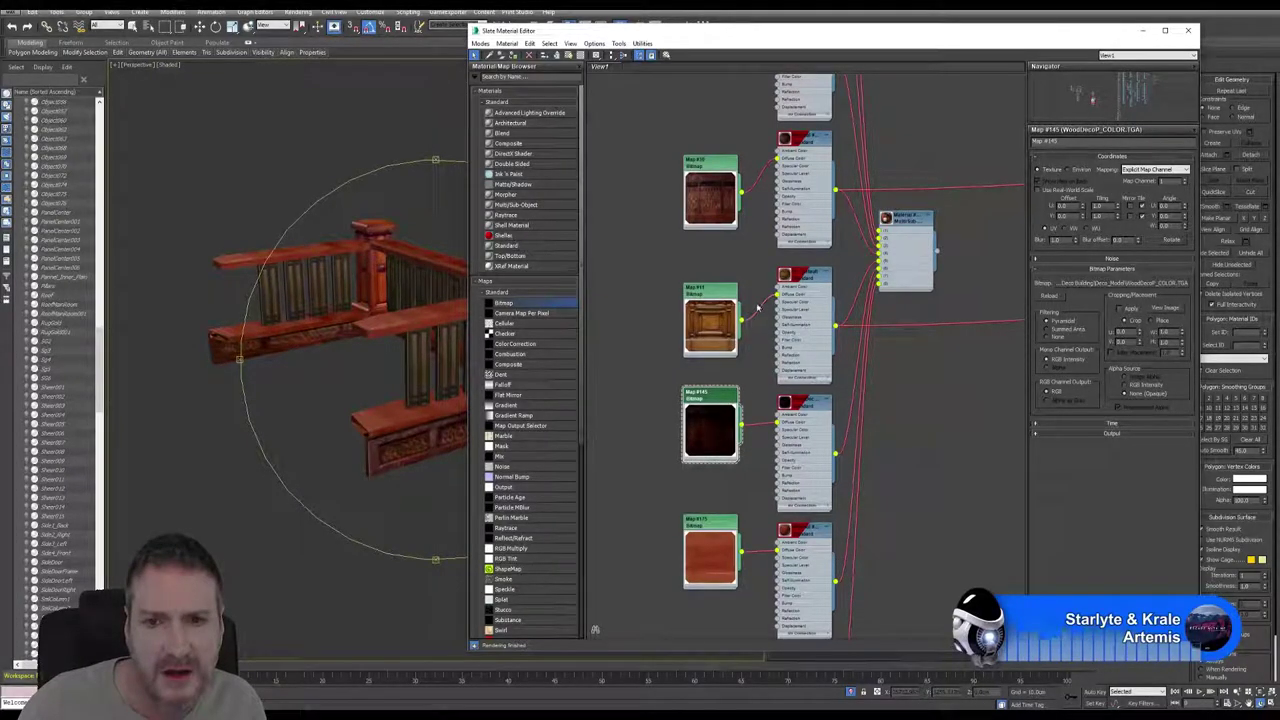
{"action": "middle_click_drag", "start_coordinate": [992, 158], "coordinate": [995, 161]}
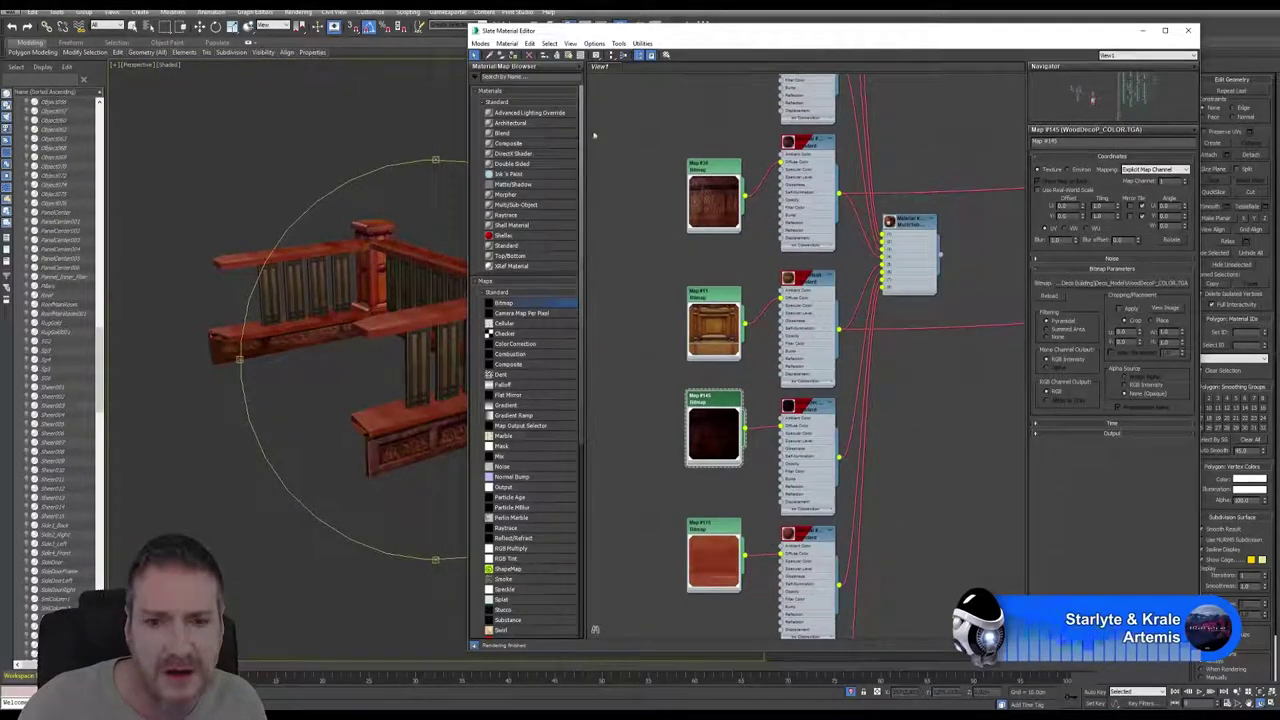
{"action": "left_click_drag", "start_coordinate": [390, 349], "coordinate": [270, 298]}
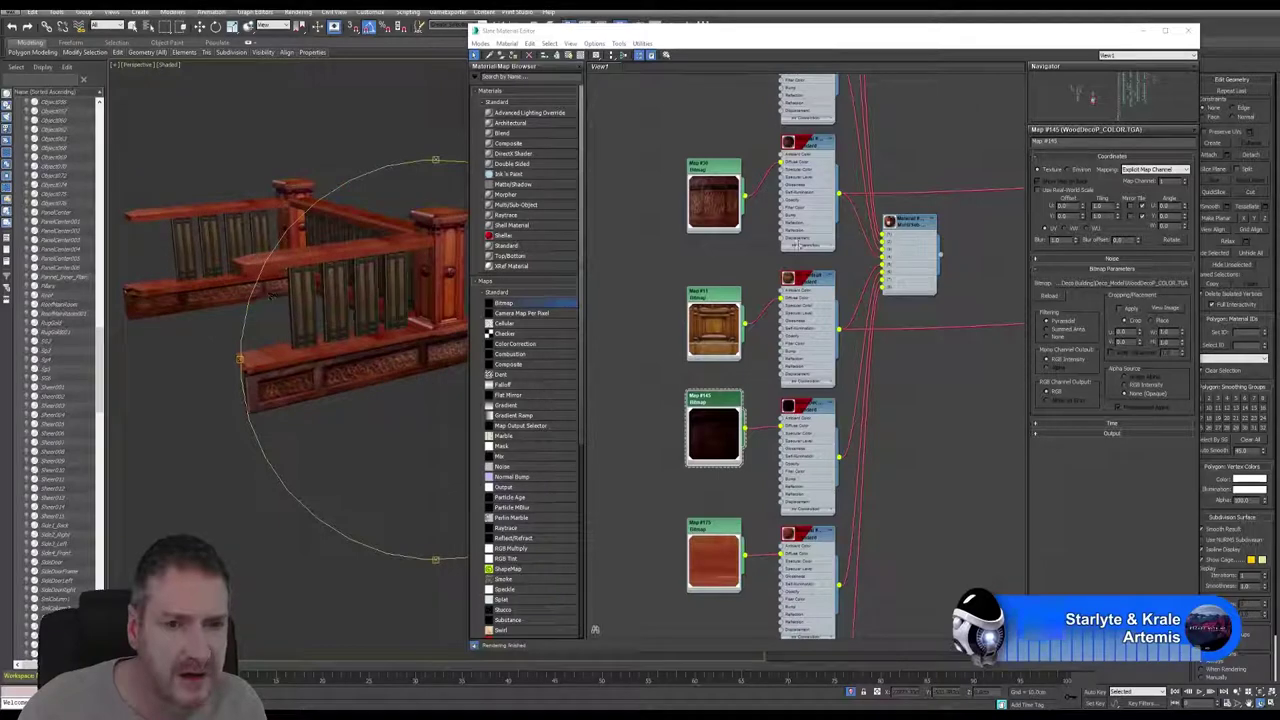
{"action": "left_click", "coordinate": [1187, 31]}
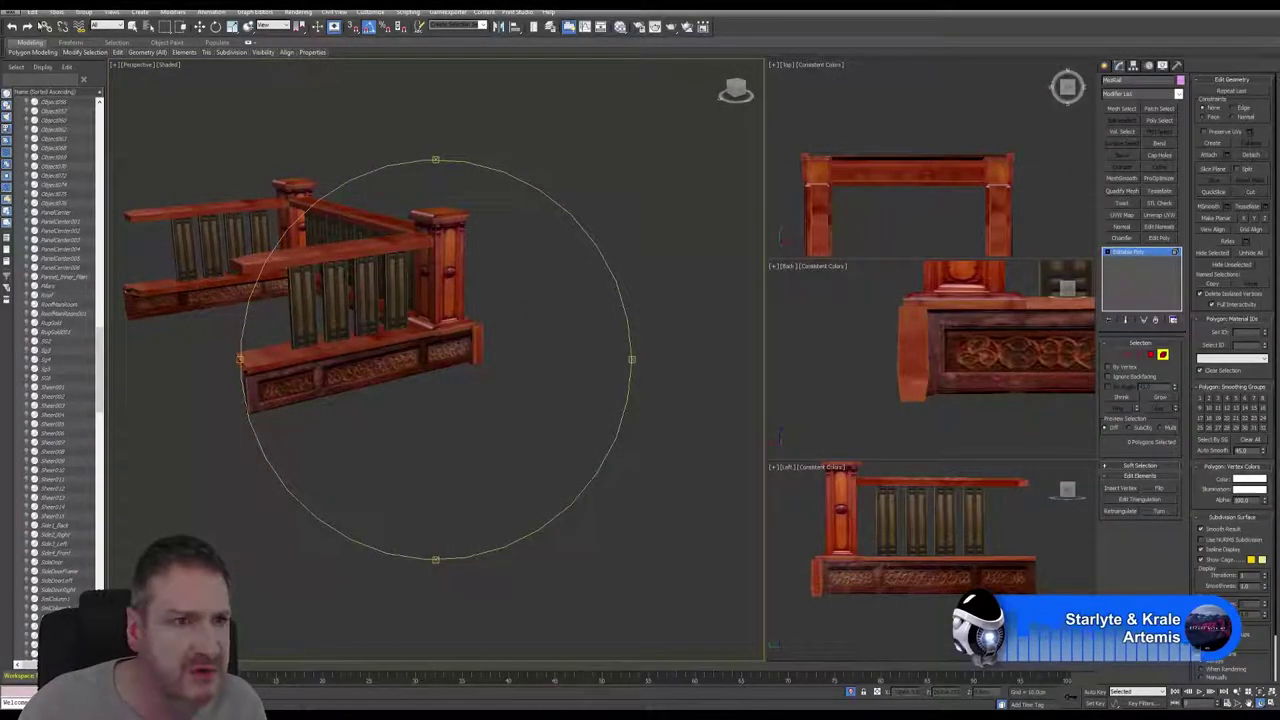
Leave polygon editing on the railing mesh and check the whole object from its outer corner
{"action": "key", "text": "Escape"}
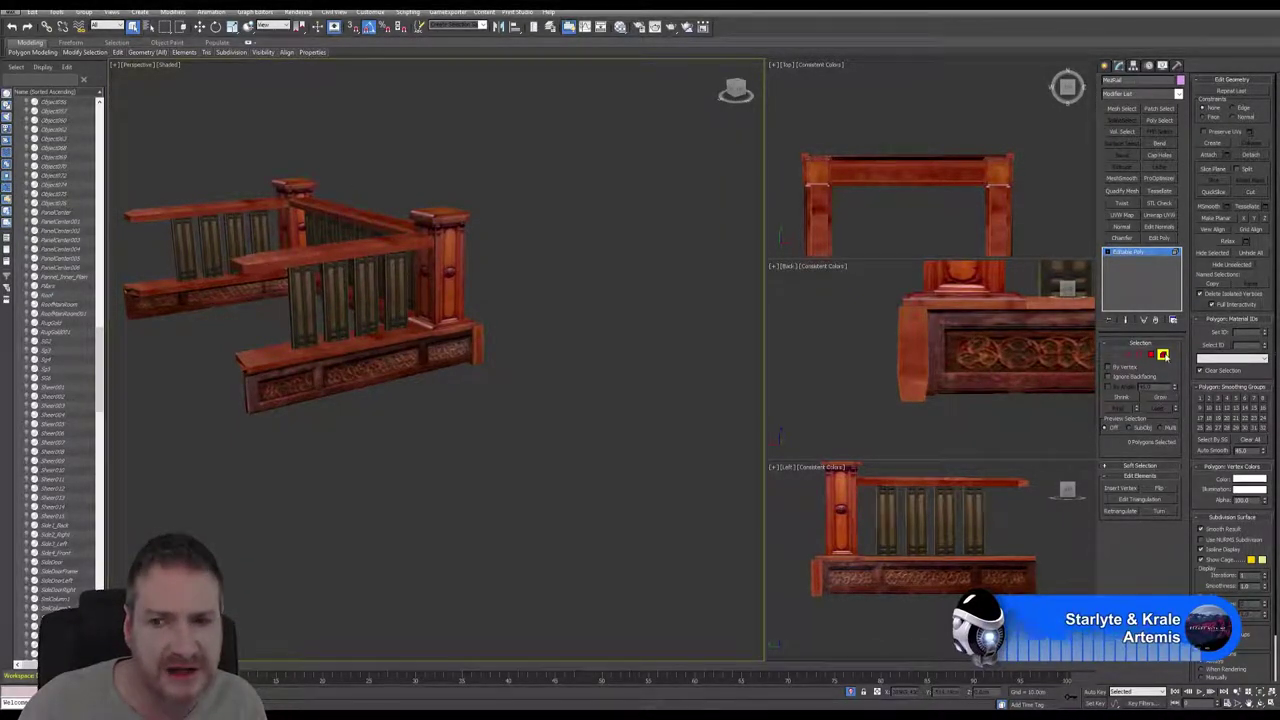
{"action": "left_click", "coordinate": [1163, 355]}
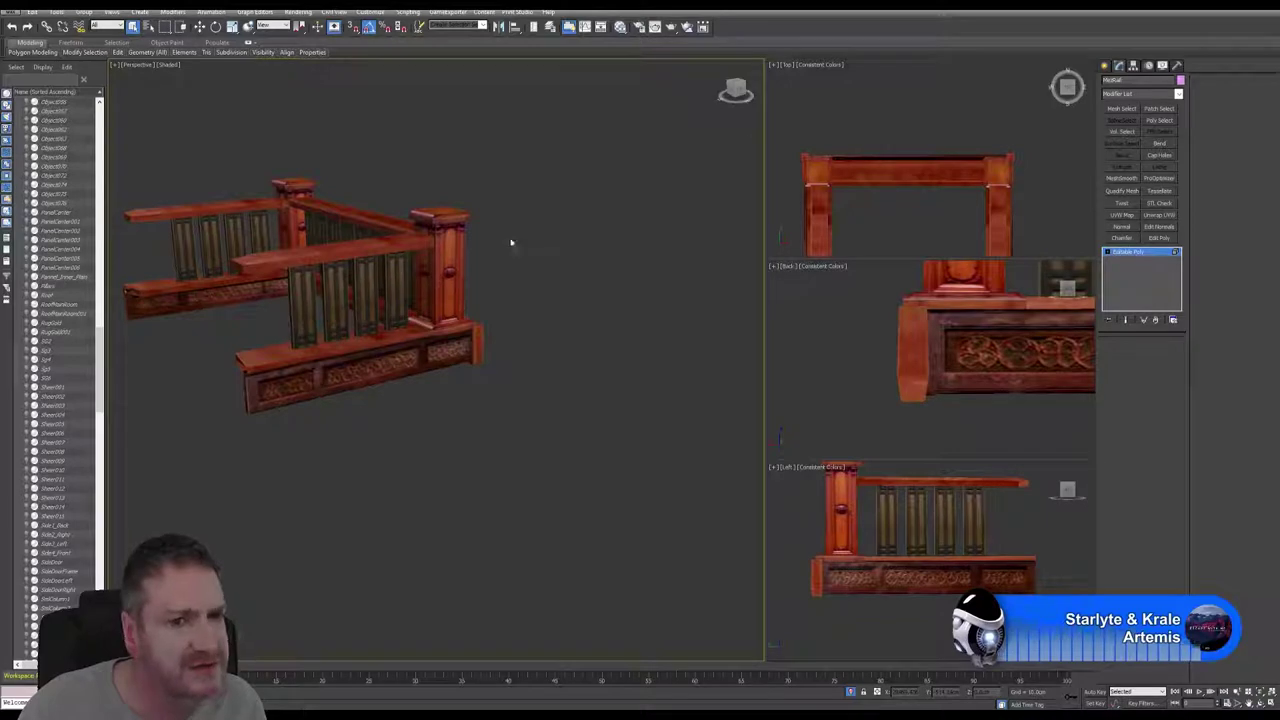
{"action": "middle_click_drag", "start_coordinate": [483, 217], "coordinate": [562, 271]}
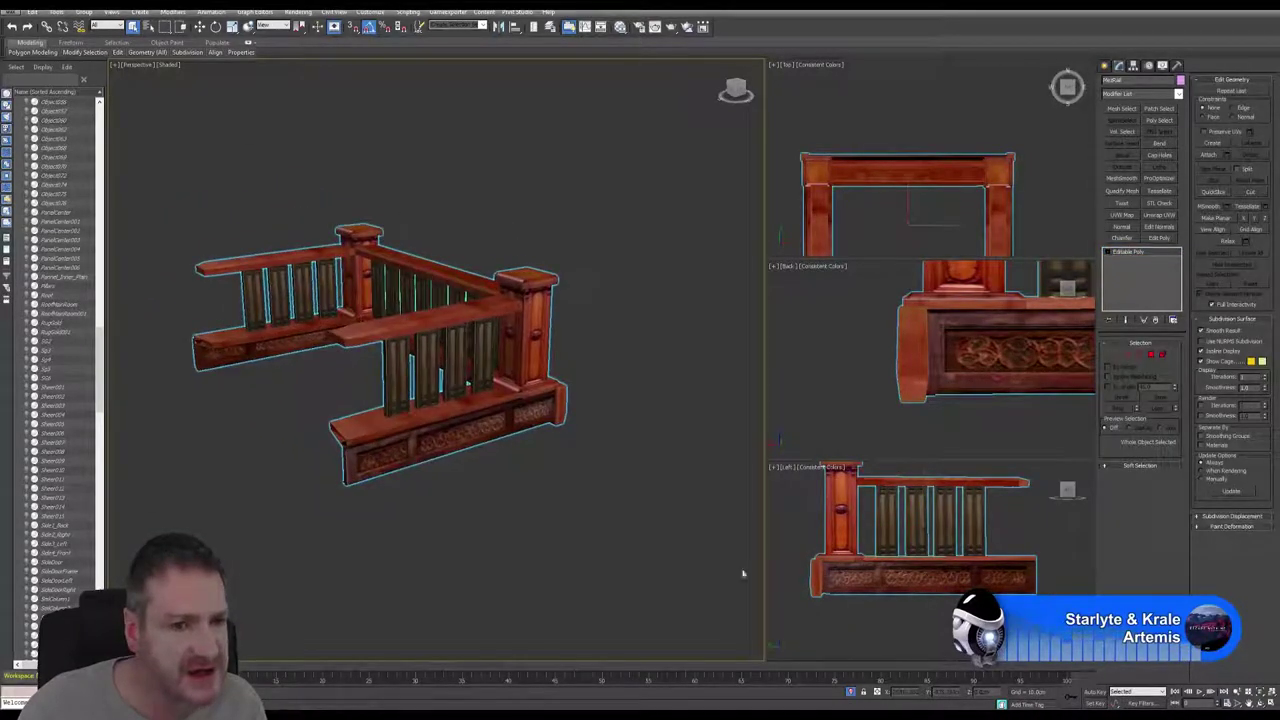
{"action": "left_click", "coordinate": [1260, 704]}
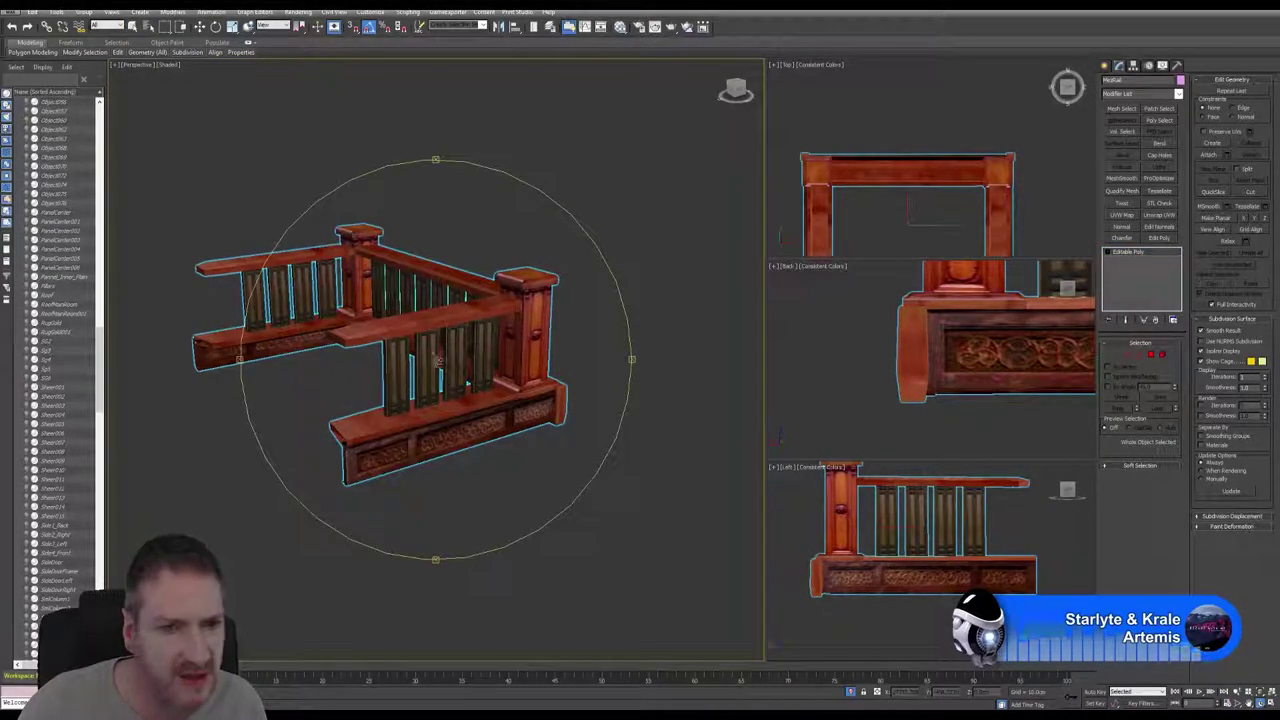
{"action": "left_click_drag", "start_coordinate": [439, 361], "coordinate": [377, 363]}
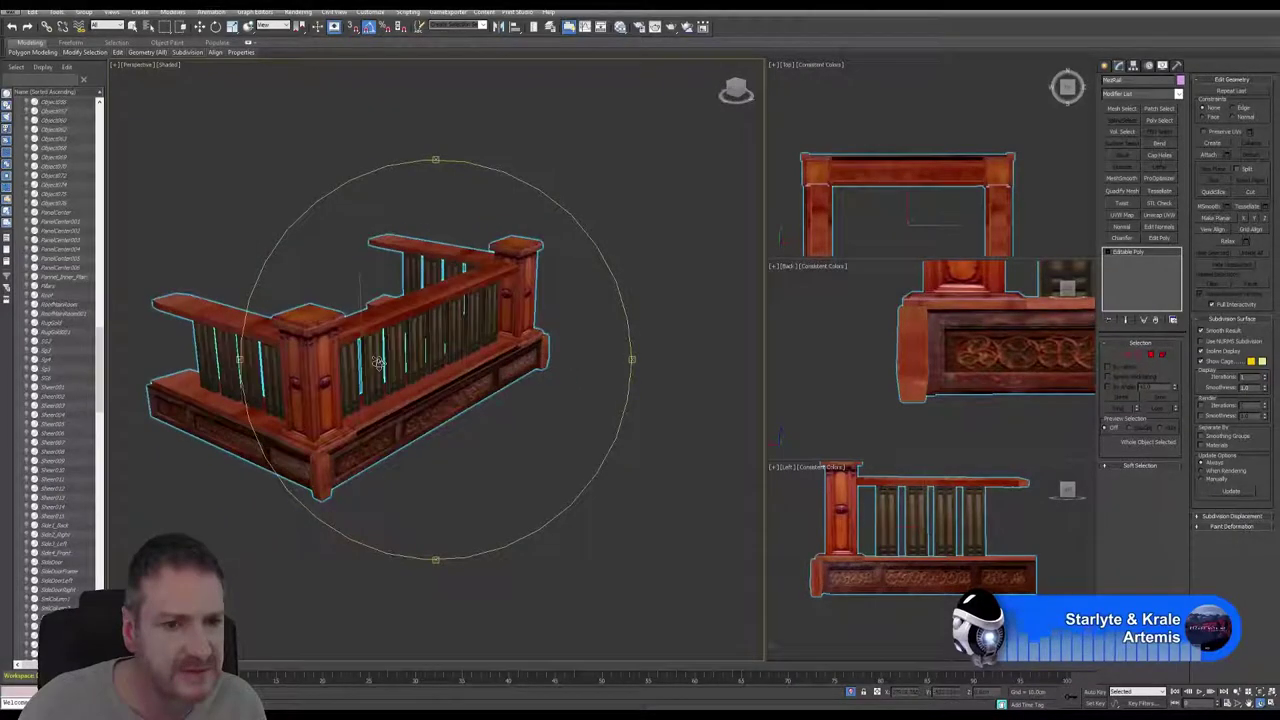
Reset the railing's transform with Reset XForm and collapse its modifier stack into the editable poly
{"action": "left_click", "coordinate": [1176, 65]}
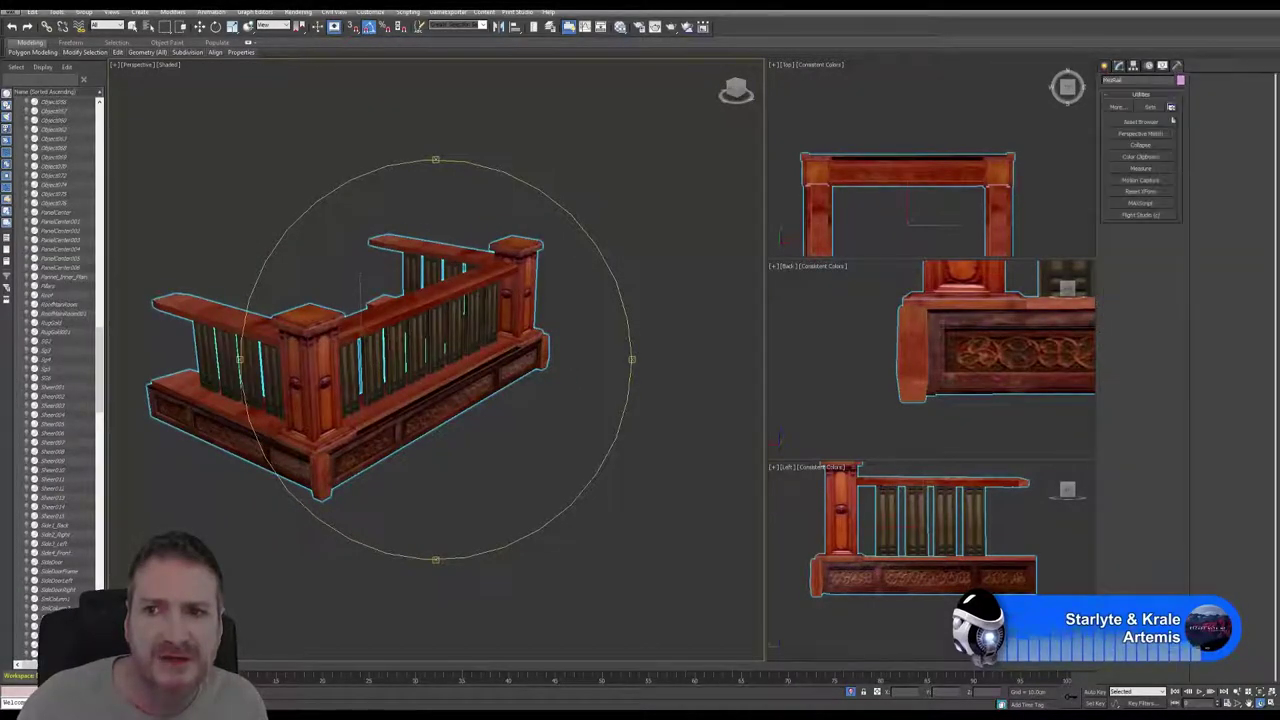
{"action": "left_click", "coordinate": [1141, 191]}
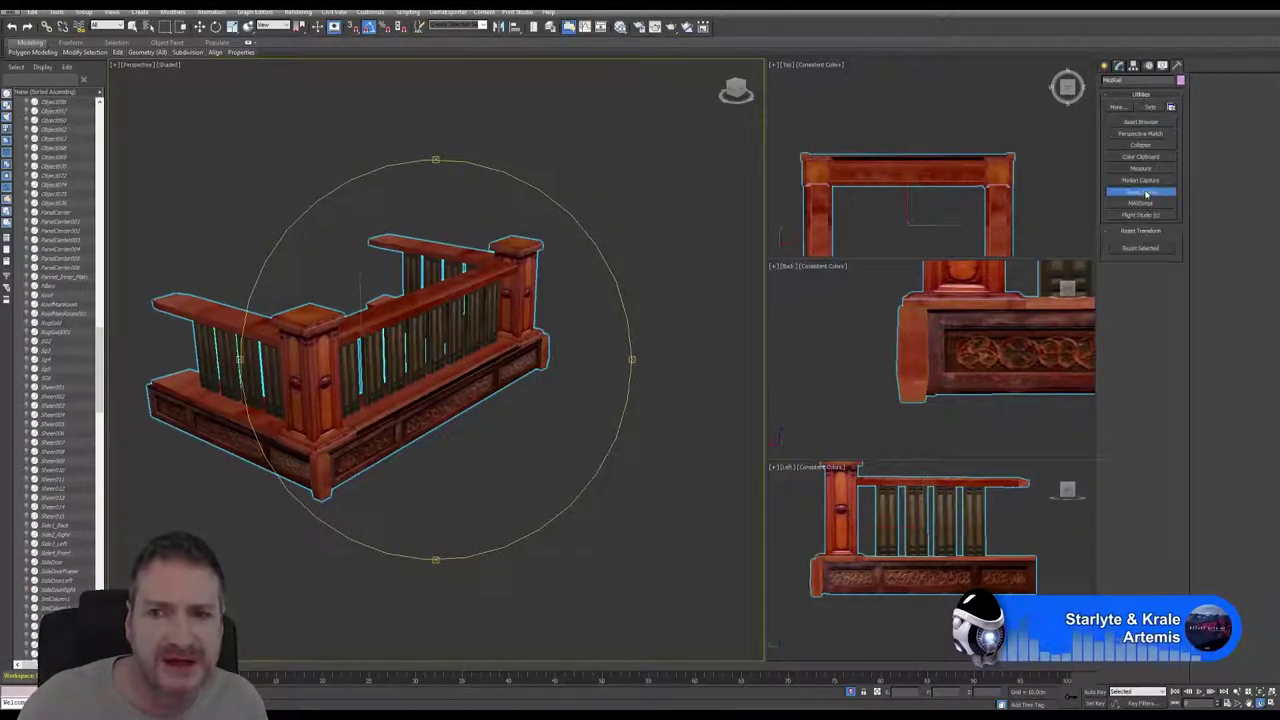
{"action": "left_click", "coordinate": [1142, 248]}
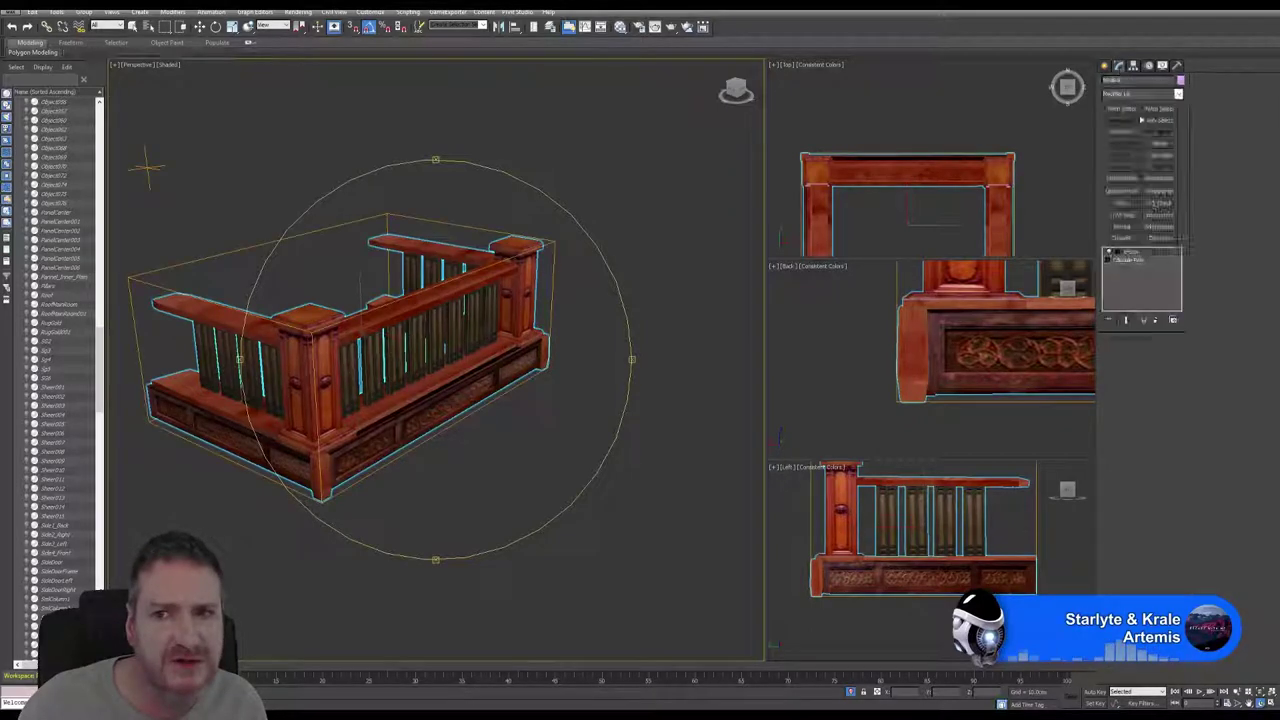
{"action": "right_click", "coordinate": [1144, 258]}
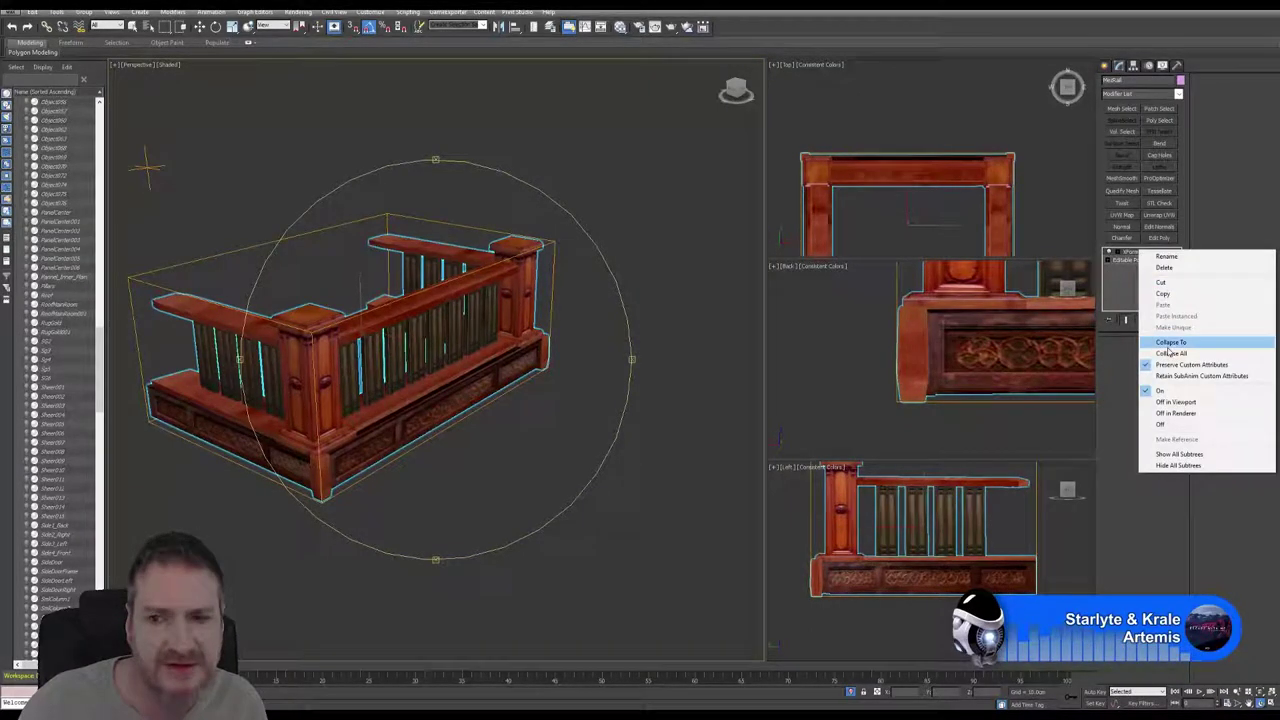
{"action": "left_click", "coordinate": [1170, 354]}
{"action": "left_click", "coordinate": [668, 386]}
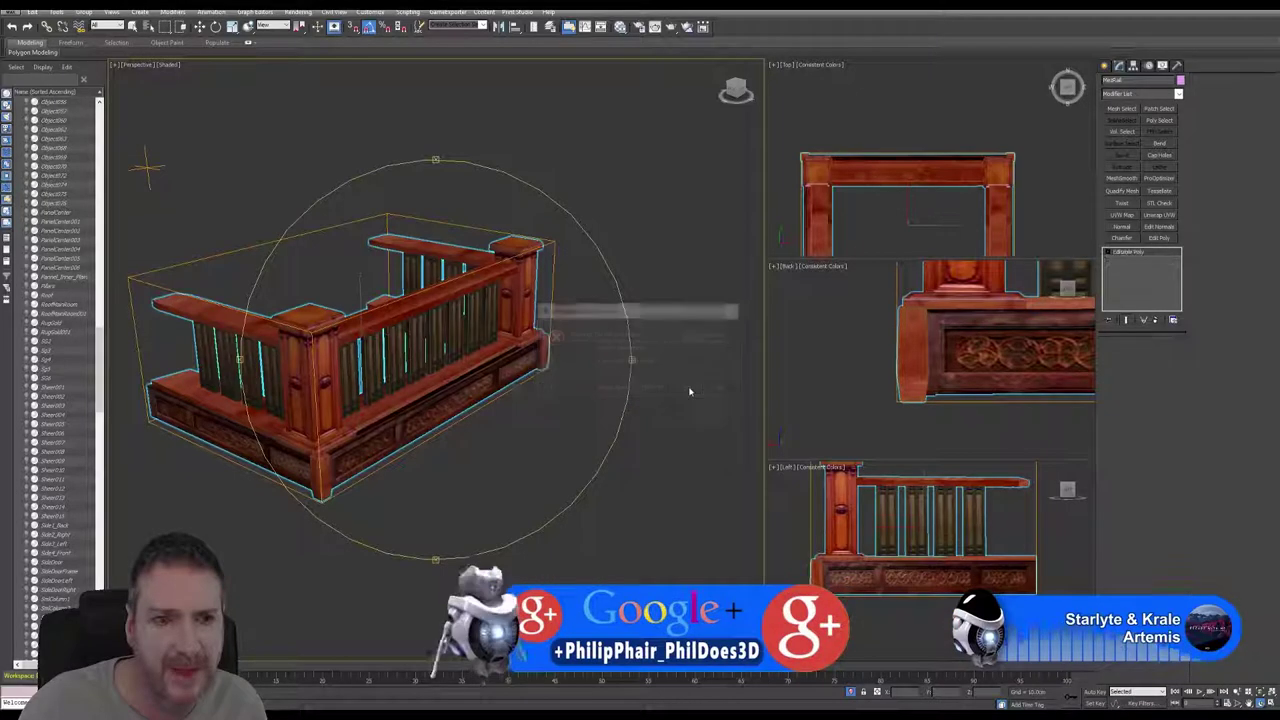
{"action": "key", "text": "w"}
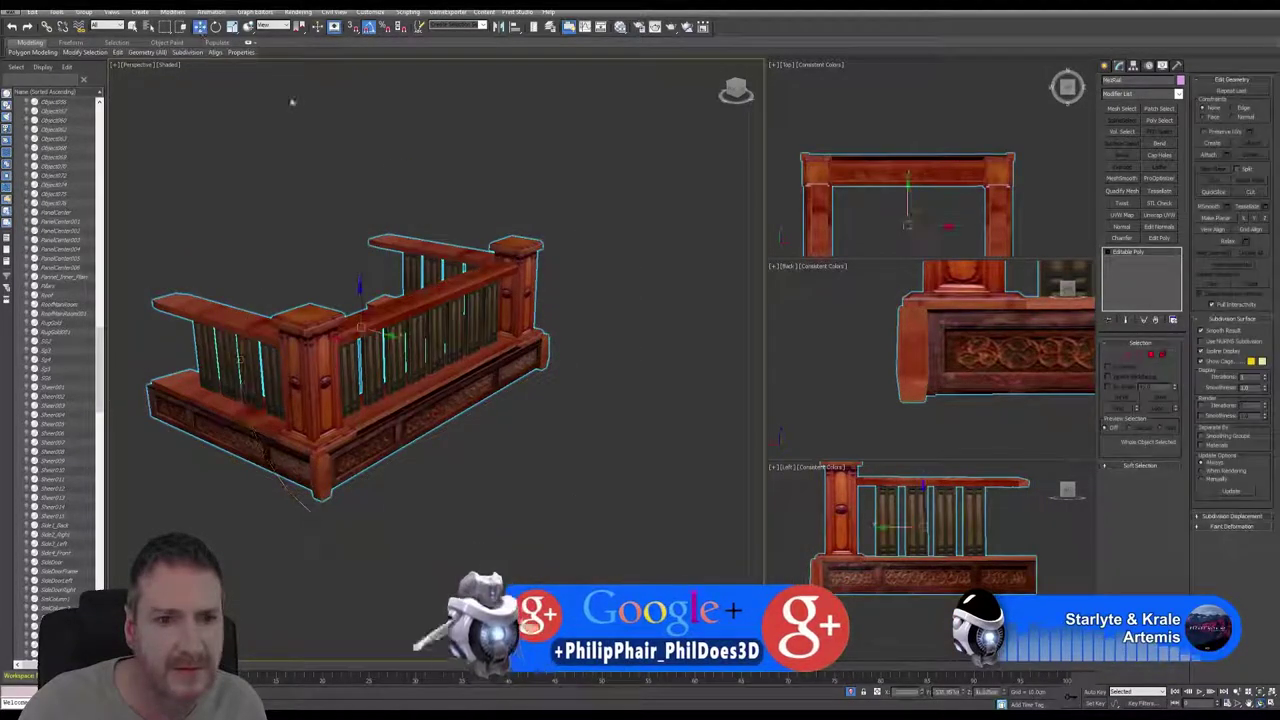
Export only the selected railing as FBX into the Exports folder, overwriting the existing MezRail_UE4 file
{"action": "left_click", "coordinate": [8, 5]}
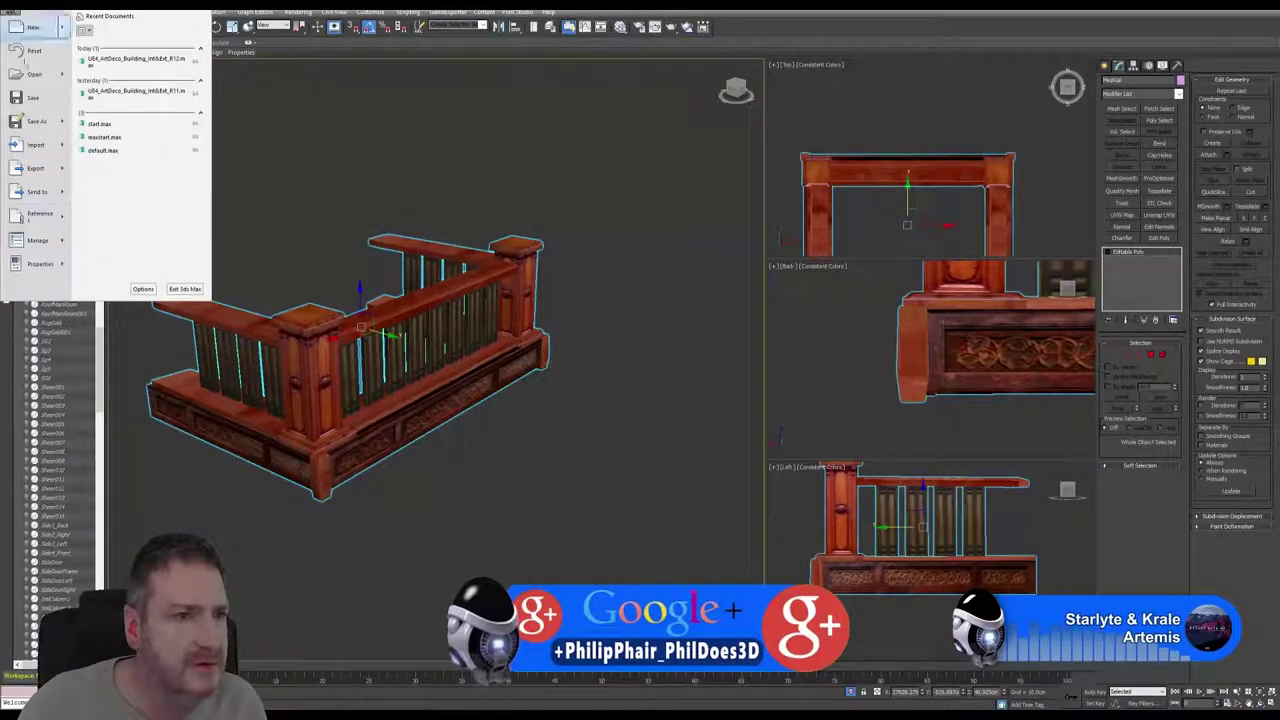
{"action": "mouse_move", "coordinate": [38, 168]}
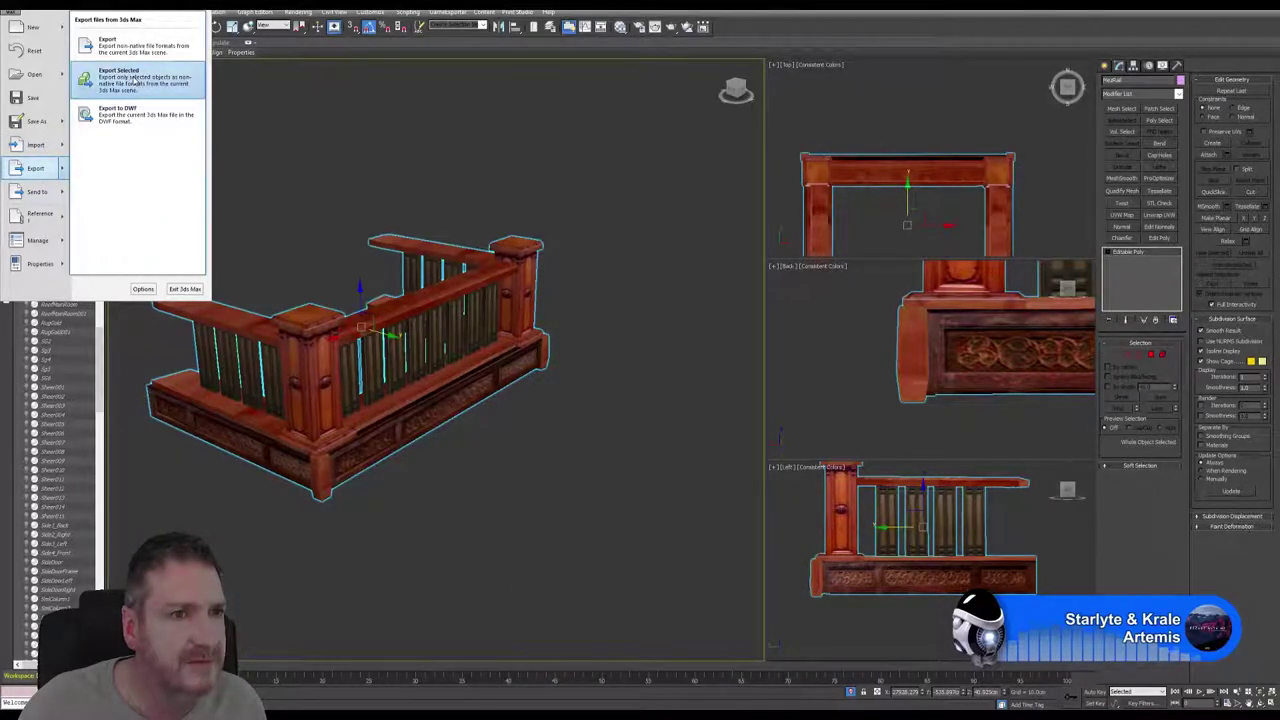
{"action": "left_click", "coordinate": [100, 84]}
{"action": "key", "text": "alt+f"}
{"action": "key", "text": "e"}
{"action": "key", "text": "e"}
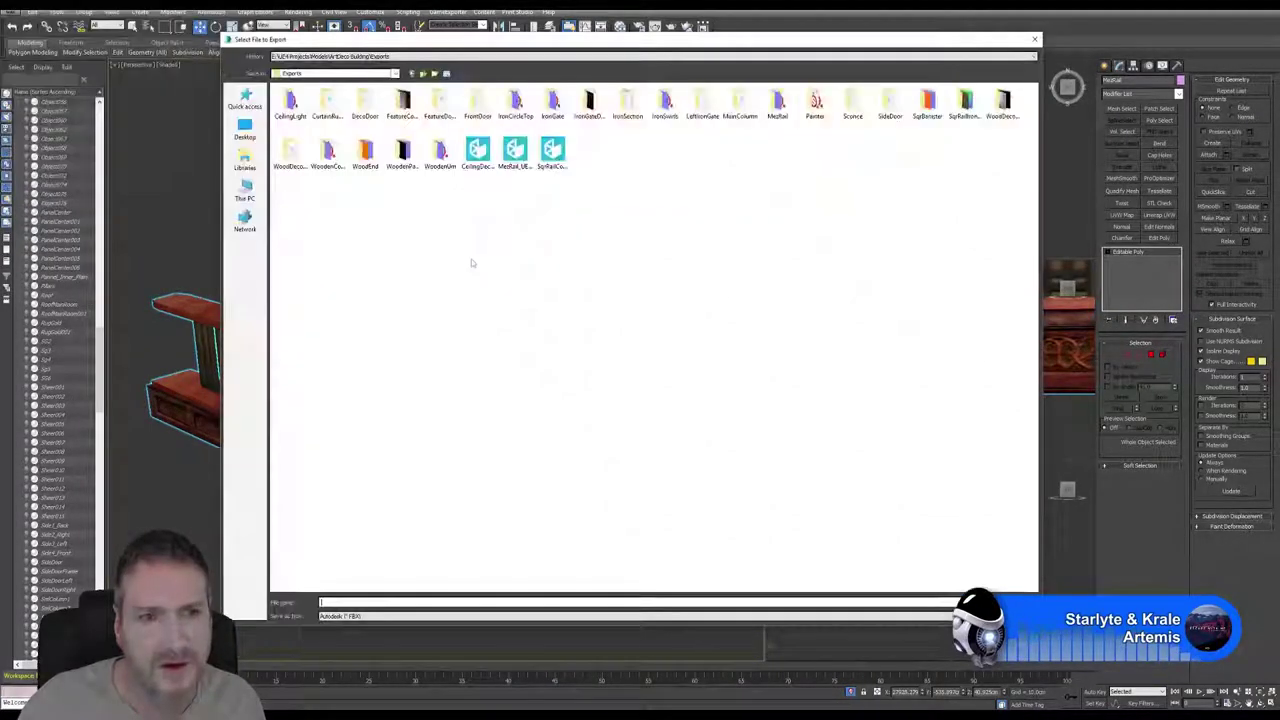
{"action": "double_click", "coordinate": [514, 155]}
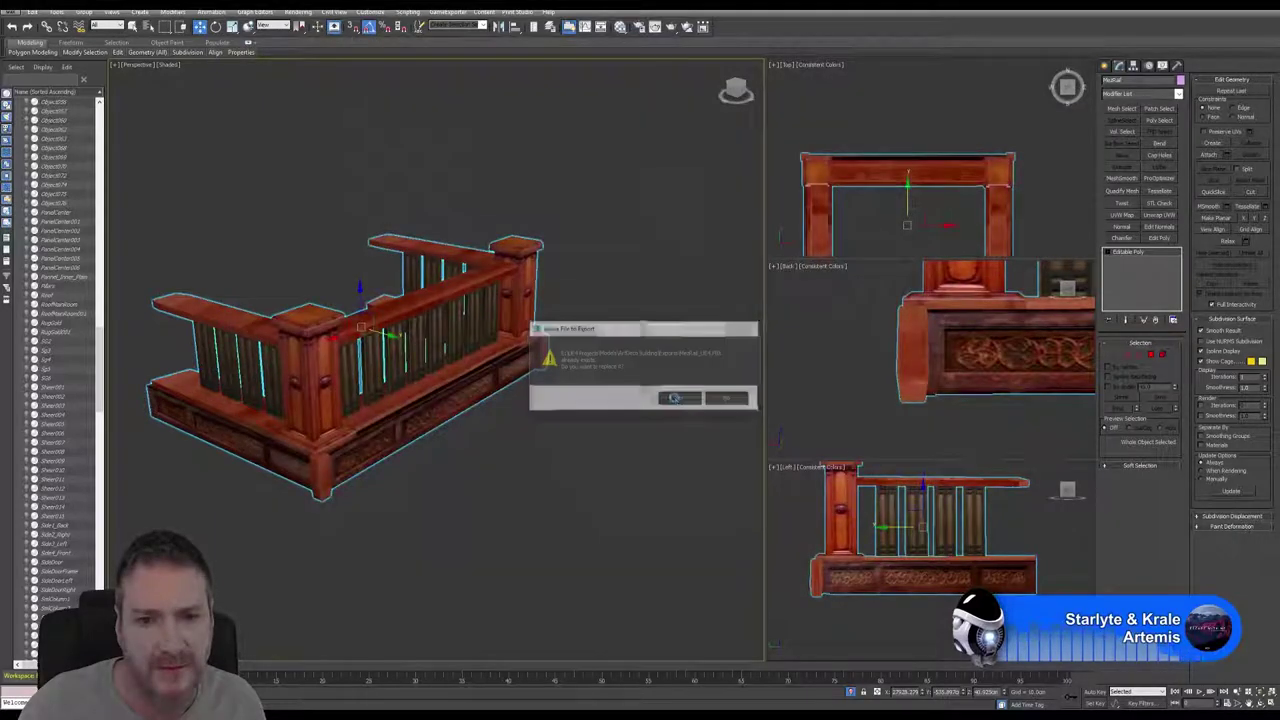
{"action": "left_click", "coordinate": [677, 398]}
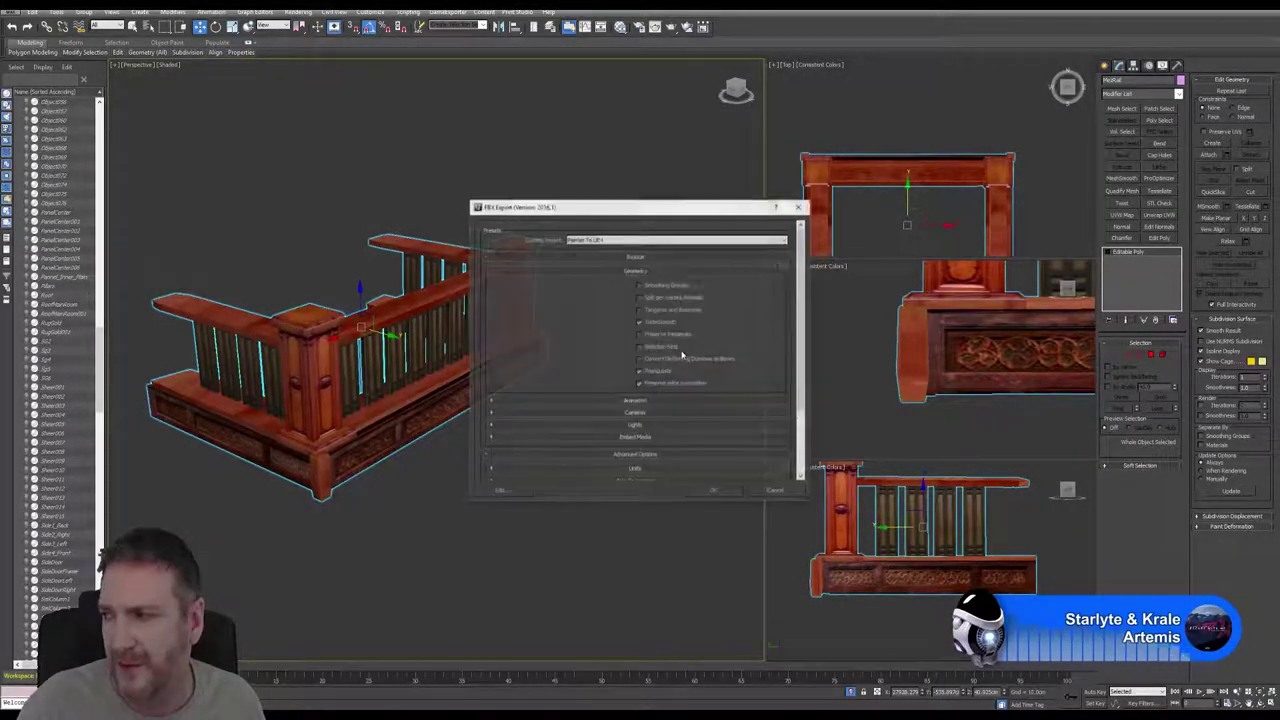
{"action": "left_click", "coordinate": [721, 491]}
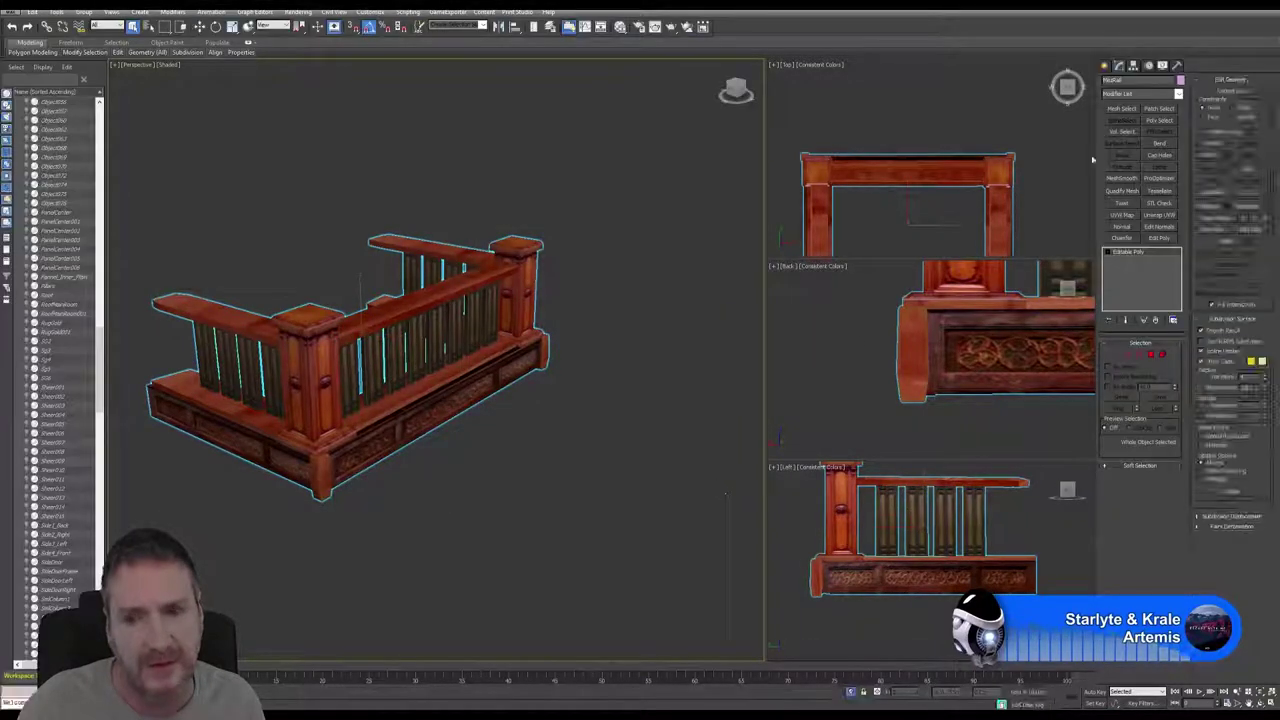
Switch to Unreal Editor and reimport the MezRail_UE4 static mesh from its updated FBX file
{"action": "key", "text": "super+d"}
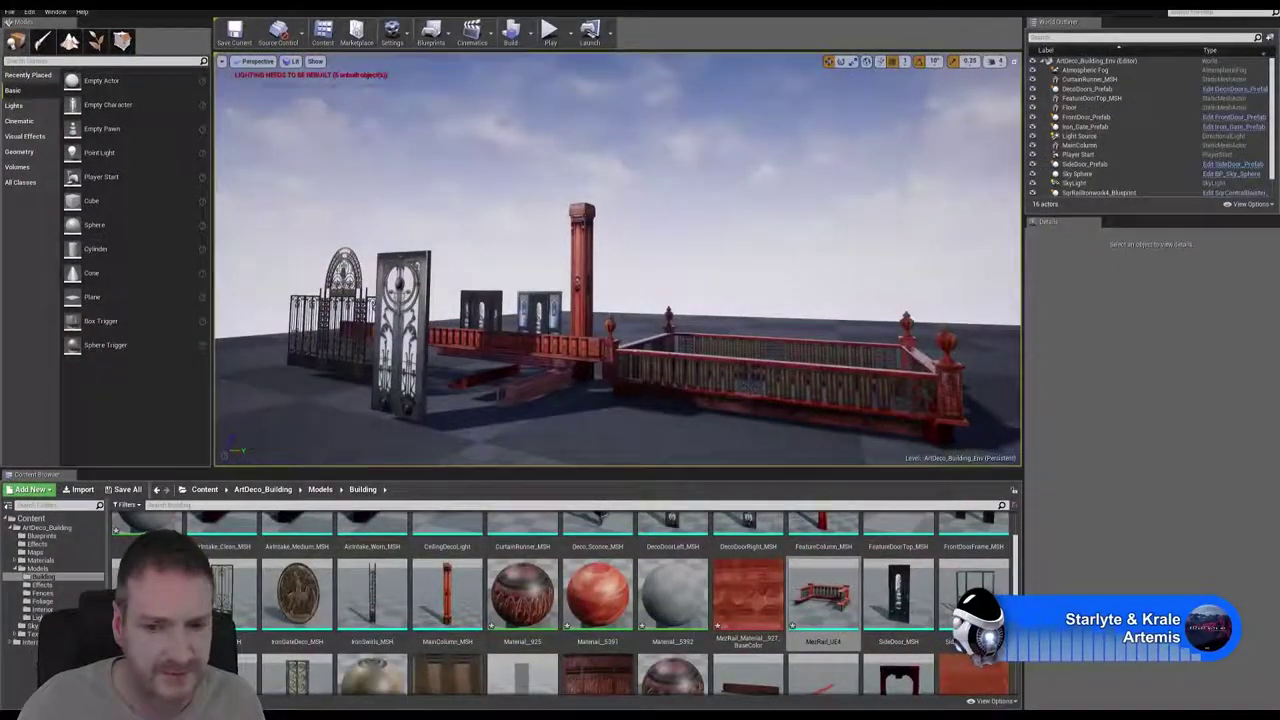
{"action": "left_click", "coordinate": [822, 600]}
{"action": "right_click", "coordinate": [826, 602]}
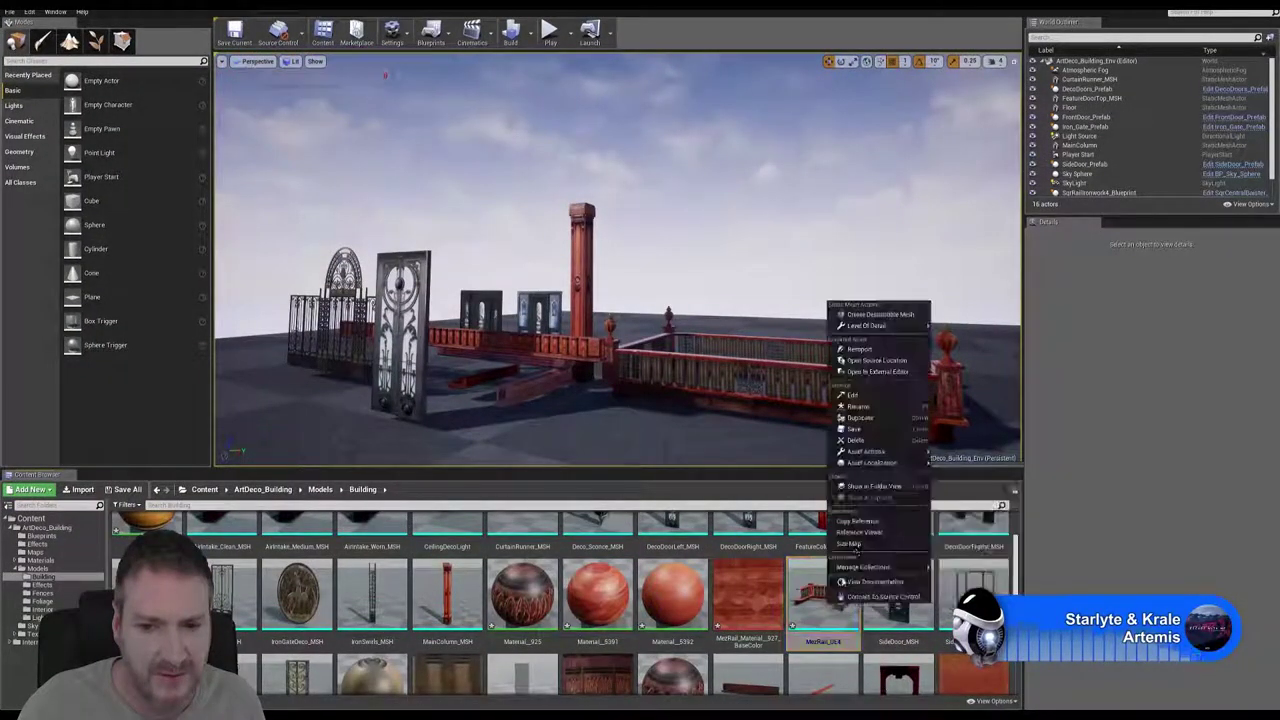
{"action": "left_click", "coordinate": [870, 349]}
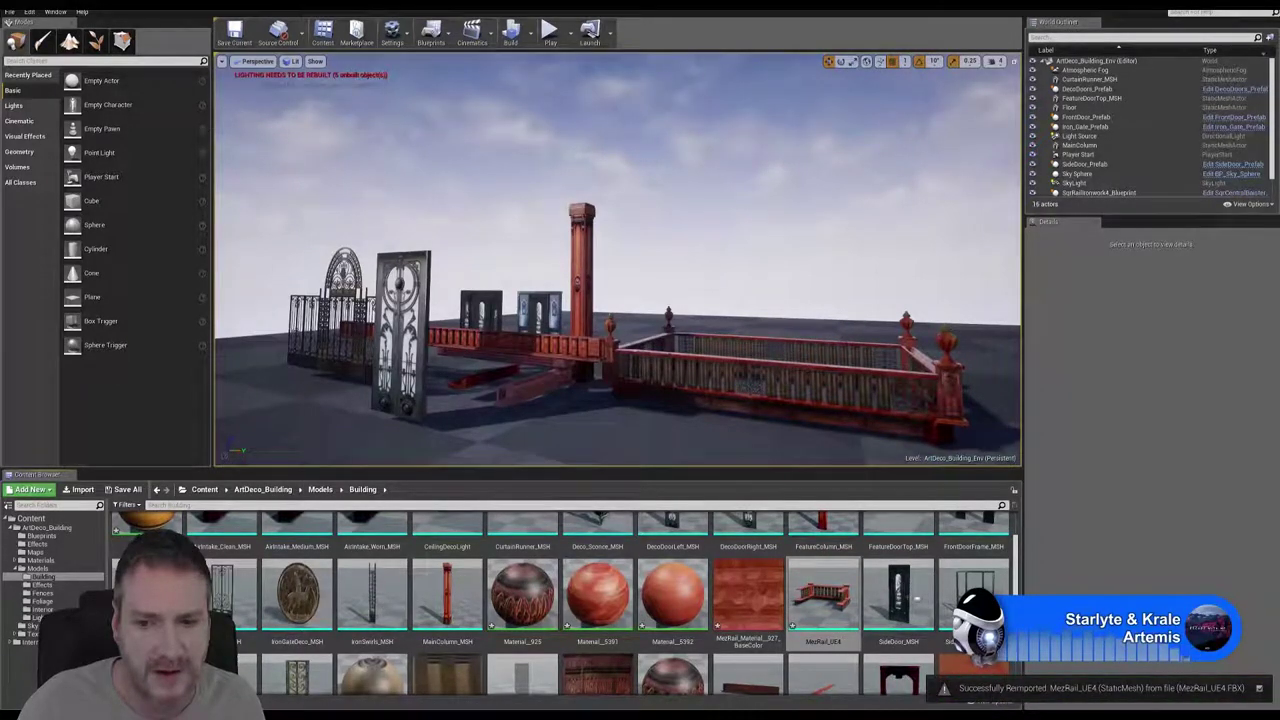
Open MezRail_UE4 in the static mesh editor and inspect the railing's inner faces and base from several angles
{"action": "double_click", "coordinate": [820, 597]}
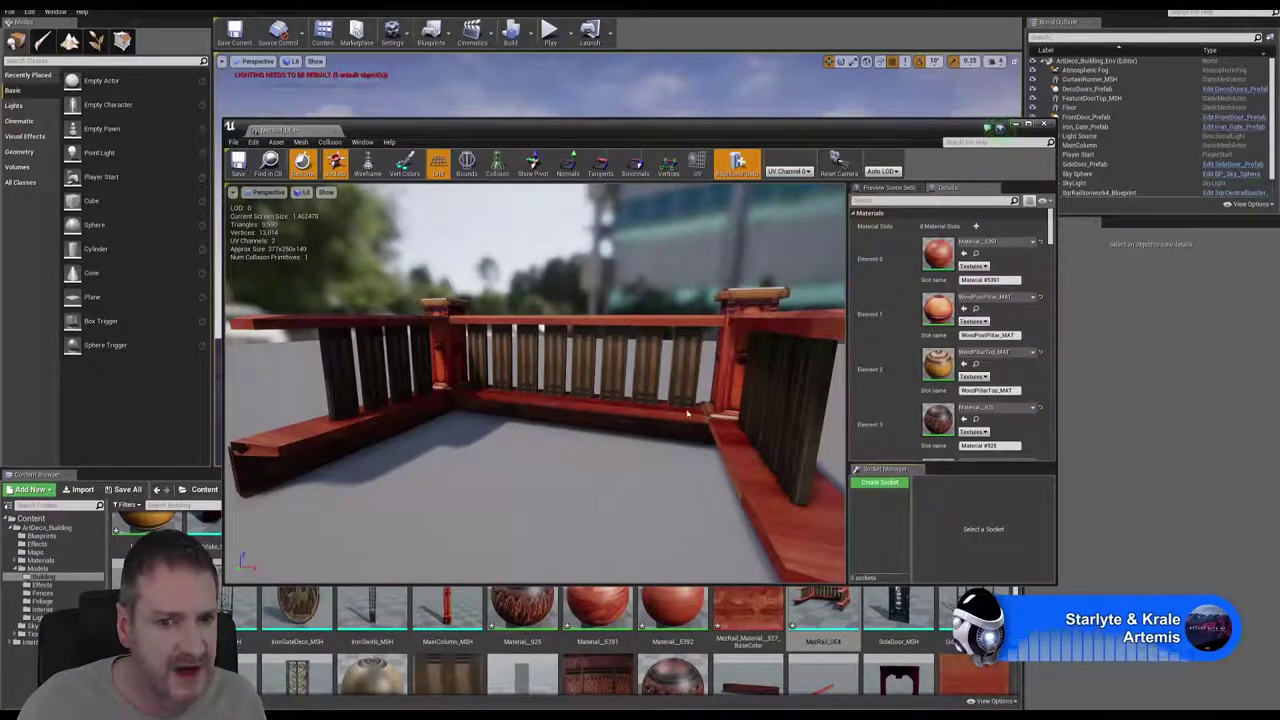
{"action": "left_click_drag", "start_coordinate": [687, 413], "coordinate": [490, 405]}
{"action": "right_click_drag", "start_coordinate": [687, 413], "coordinate": [687, 450]}
{"action": "left_click_drag", "start_coordinate": [703, 406], "coordinate": [780, 450]}
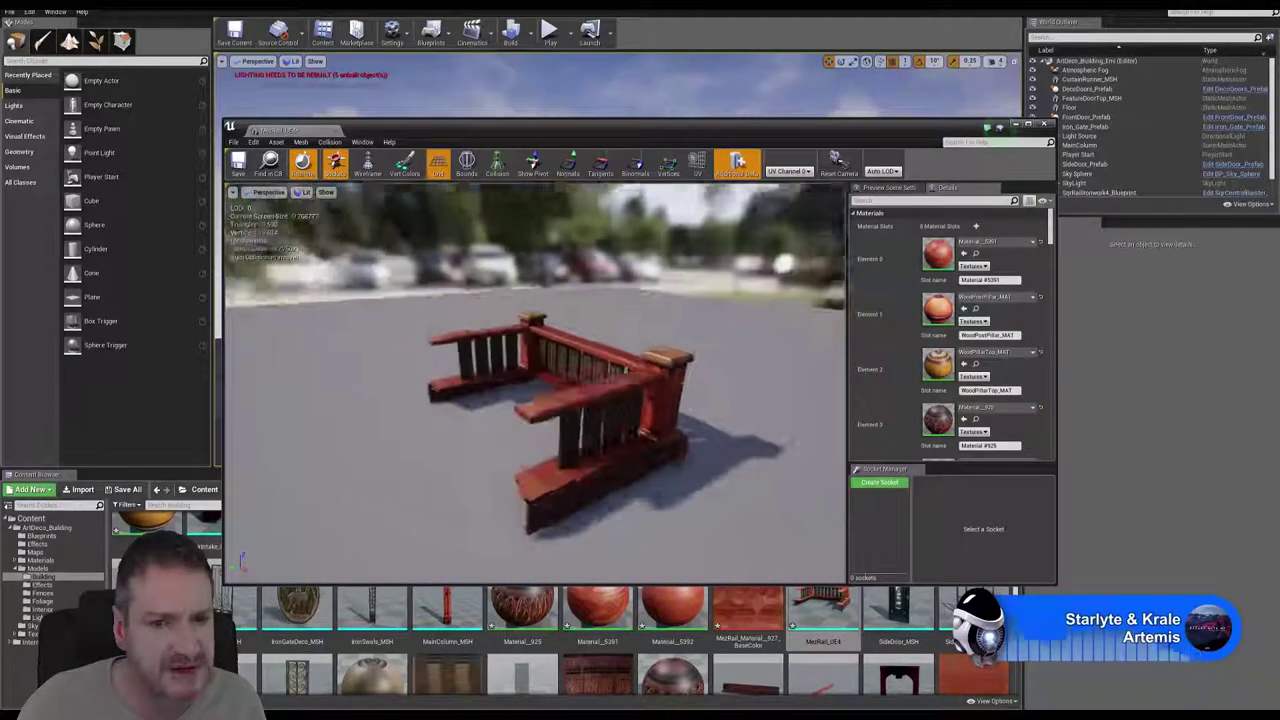
{"action": "left_click_drag", "start_coordinate": [606, 418], "coordinate": [636, 434]}
{"action": "mouse_move", "coordinate": [636, 434]}
{"action": "right_mouse_down"}
{"action": "mouse_move", "coordinate": [636, 374]}
{"action": "mouse_move", "coordinate": [636, 420]}
{"action": "right_mouse_up"}
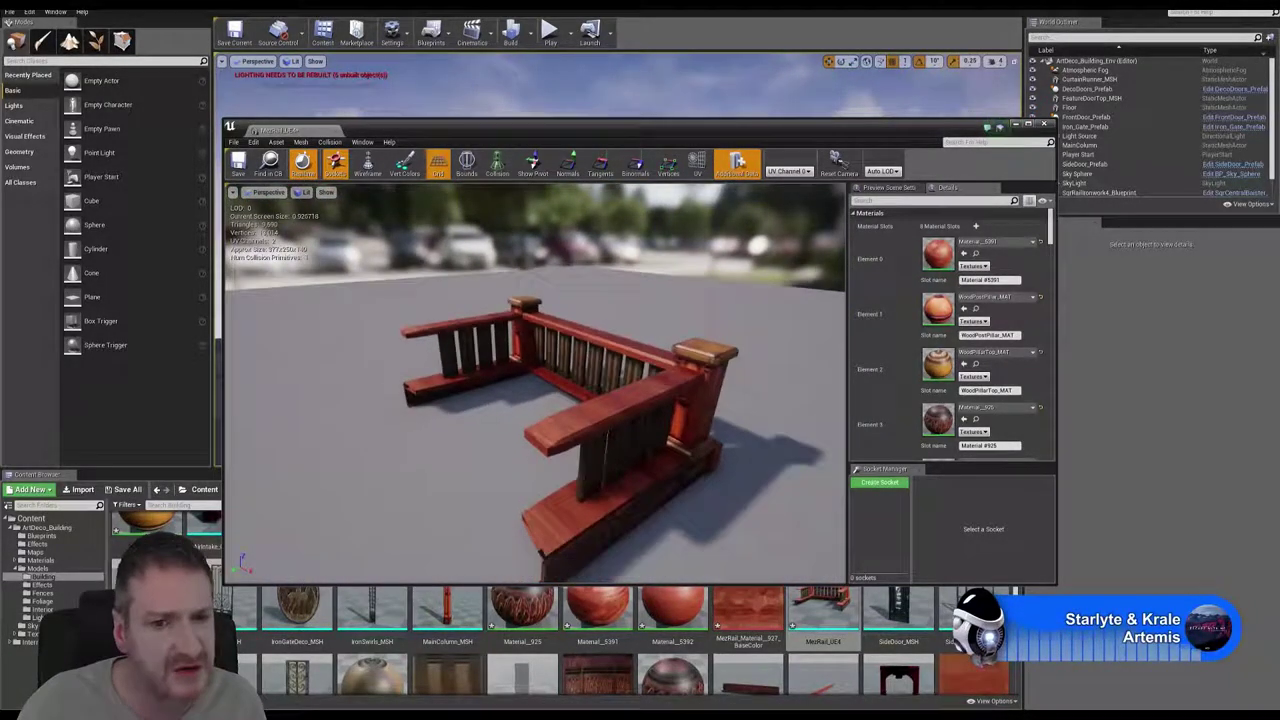
{"action": "mouse_move", "coordinate": [655, 412]}
{"action": "left_mouse_down"}
{"action": "mouse_move", "coordinate": [640, 420]}
{"action": "mouse_move", "coordinate": [651, 413]}
{"action": "left_mouse_up"}
Review the material slots of MezRail_UE4 against the railing's outer side, and close the mesh editor
{"action": "scroll", "coordinate": [1052, 258], "scroll_direction": "down", "scroll_amount": 5}
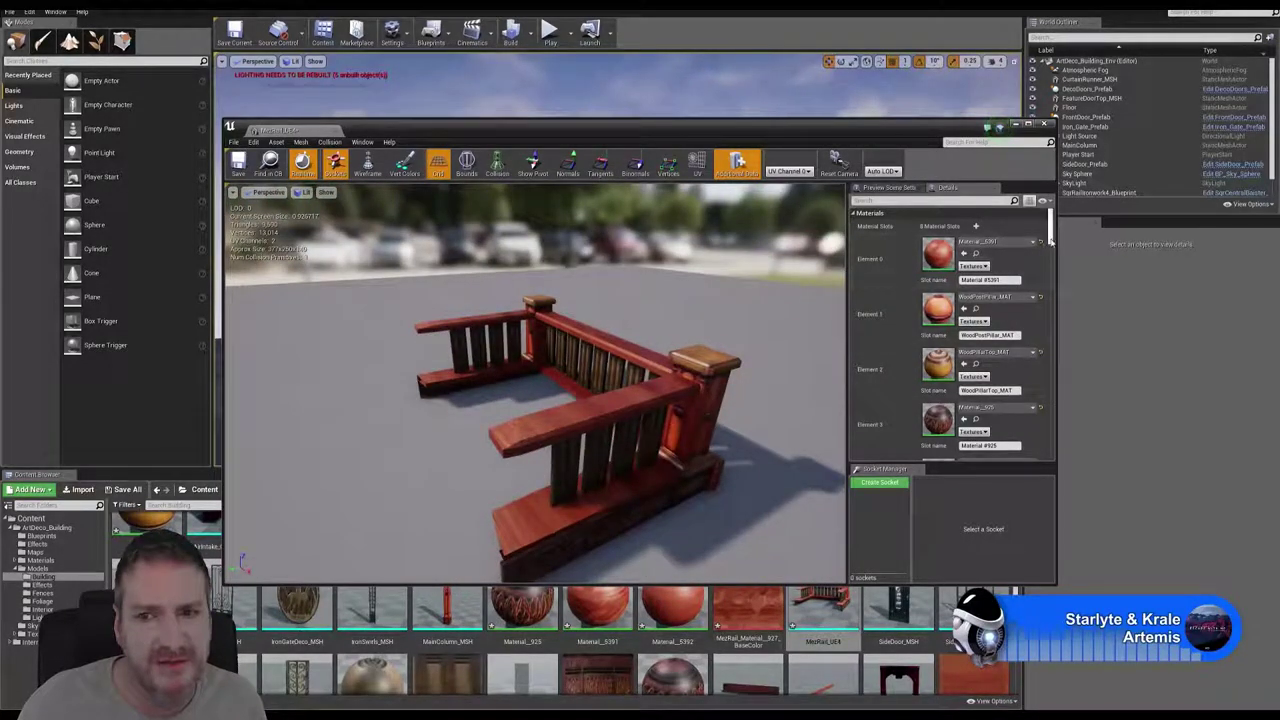
{"action": "scroll", "coordinate": [1054, 257], "scroll_direction": "down", "scroll_amount": 1}
{"action": "scroll", "coordinate": [1053, 254], "scroll_direction": "up", "scroll_amount": 4}
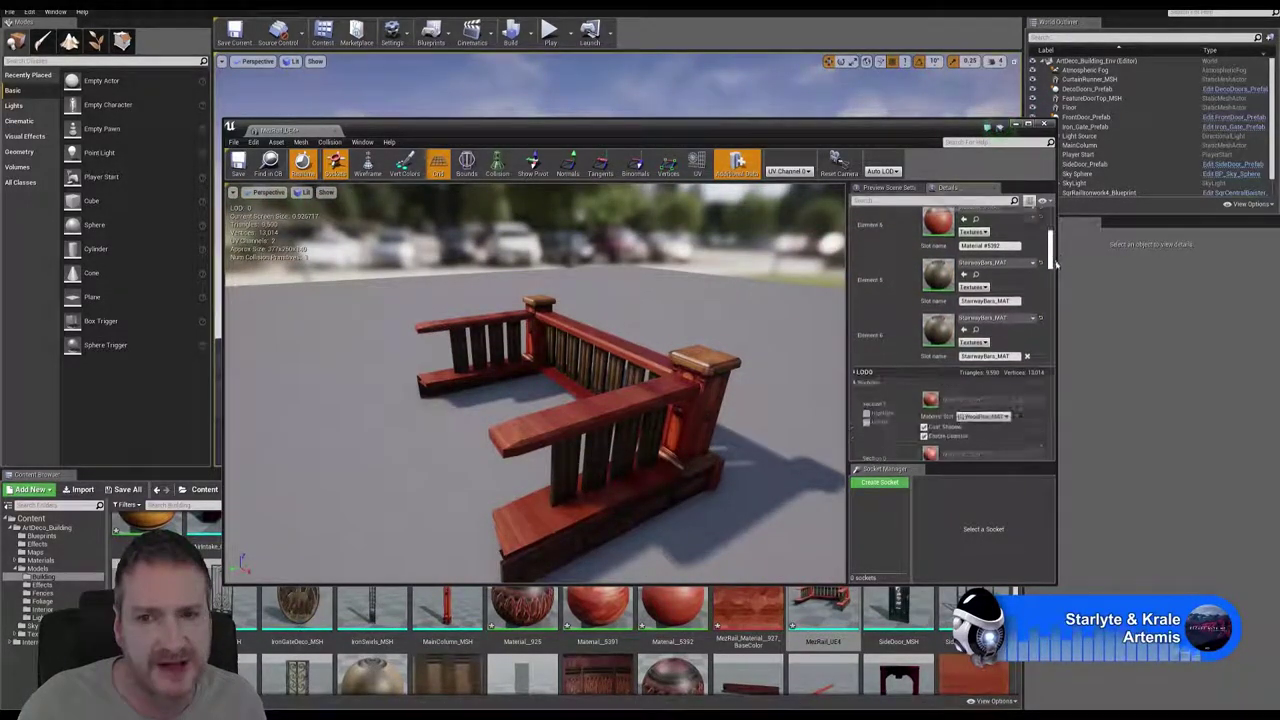
{"action": "scroll", "coordinate": [1051, 240], "scroll_direction": "down", "scroll_amount": 4}
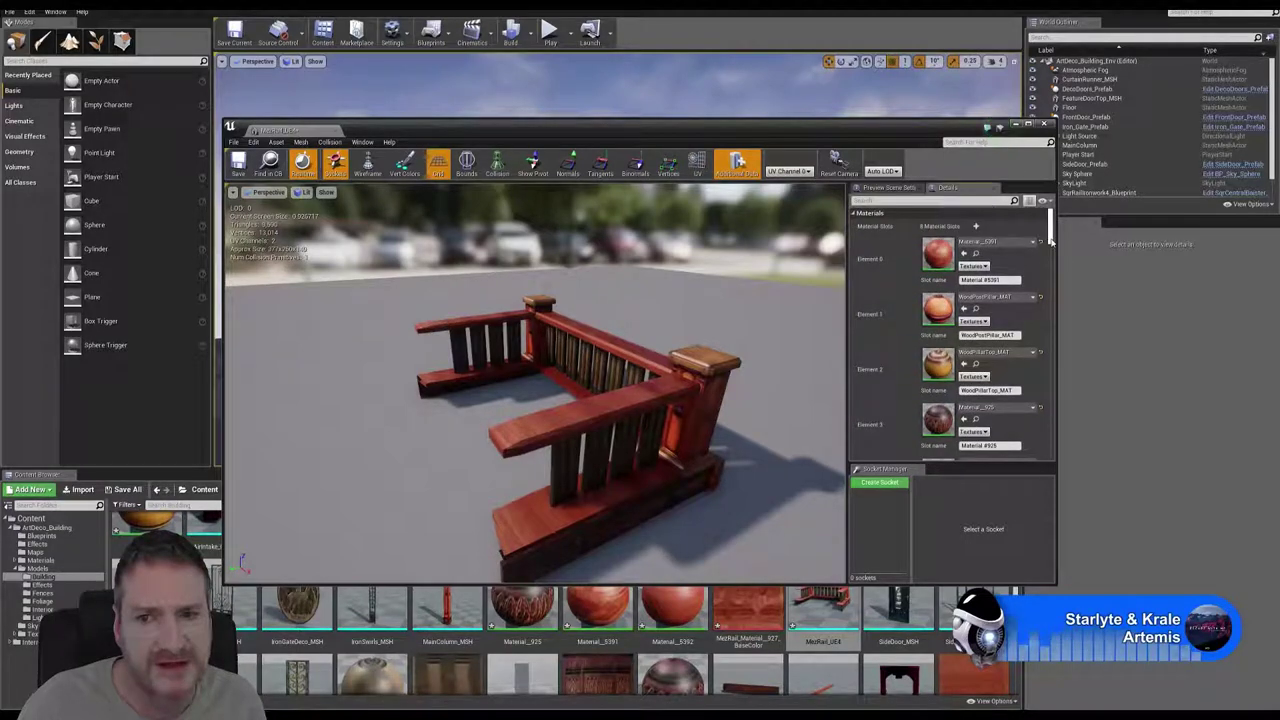
{"action": "left_click_drag", "start_coordinate": [821, 372], "coordinate": [519, 375]}
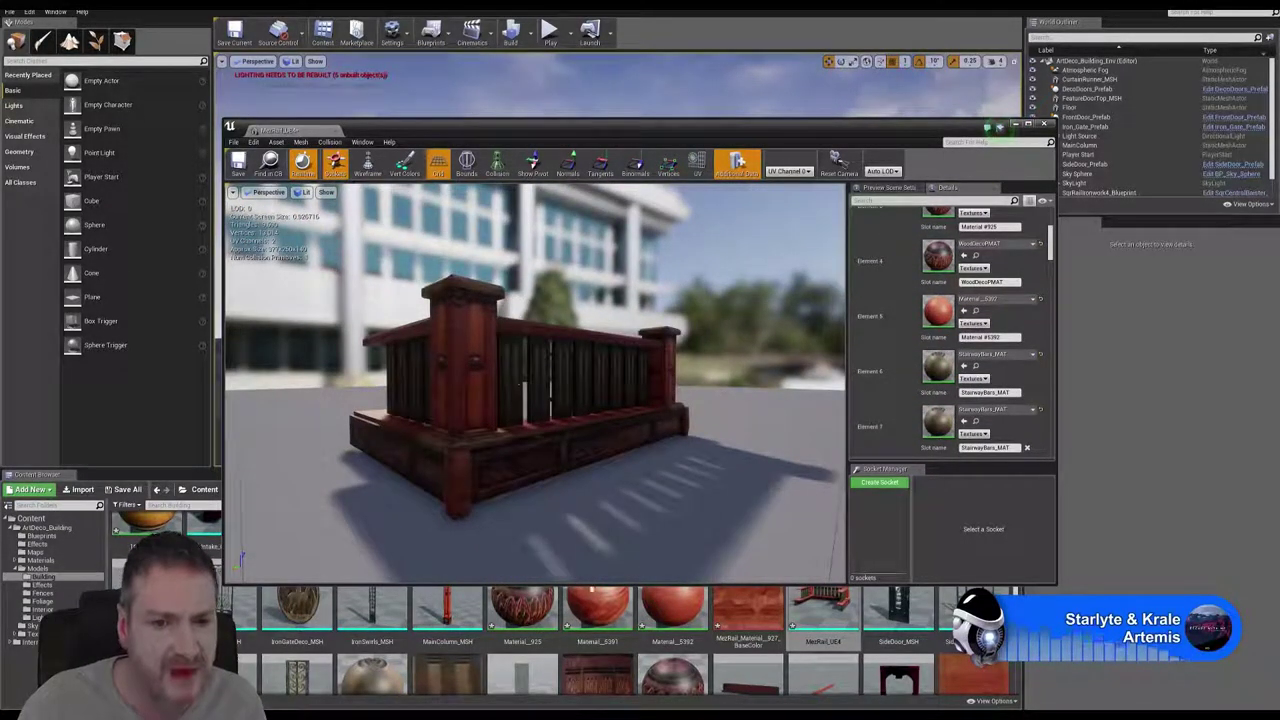
{"action": "left_click", "coordinate": [1044, 123]}
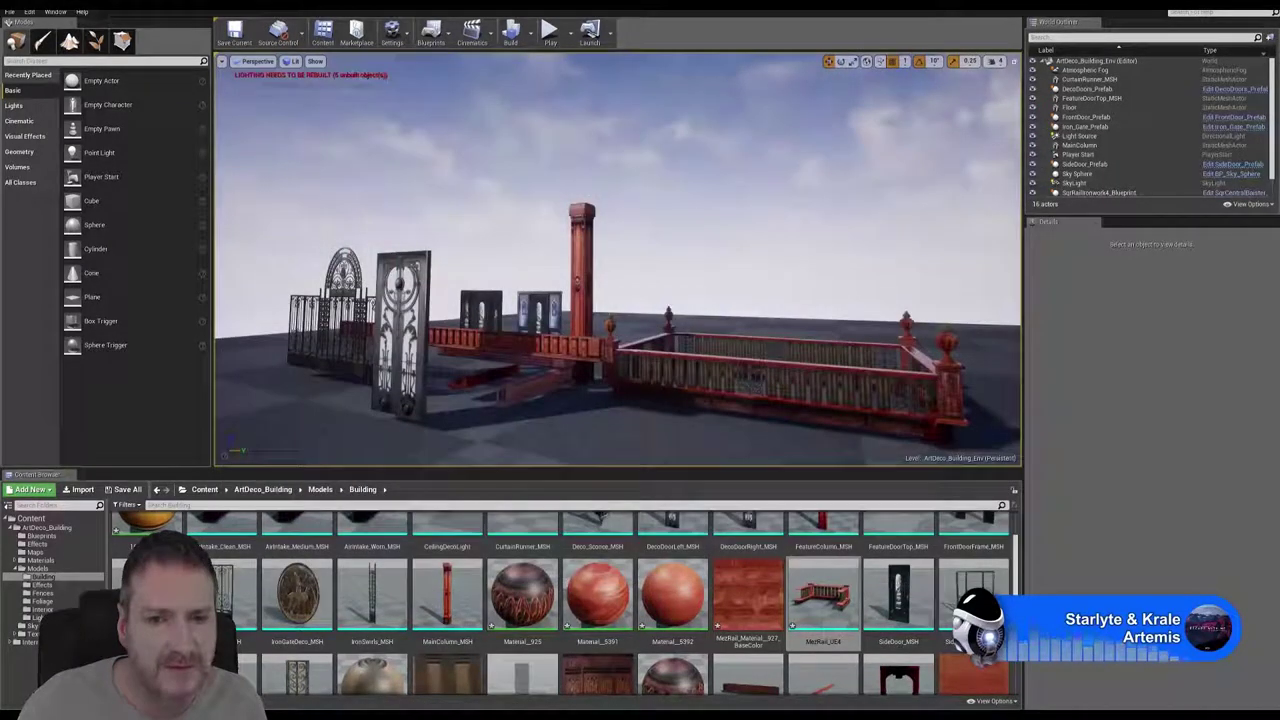
Inspect the corner post and panels of the railing placed in the level, and reopen the MezRail_UE4 mesh for comparison
{"action": "right_click_drag", "start_coordinate": [617, 259], "coordinate": [730, 285]}
{"action": "right_click_drag", "start_coordinate": [676, 399], "coordinate": [750, 415]}
{"action": "right_click_drag", "start_coordinate": [942, 297], "coordinate": [943, 297]}
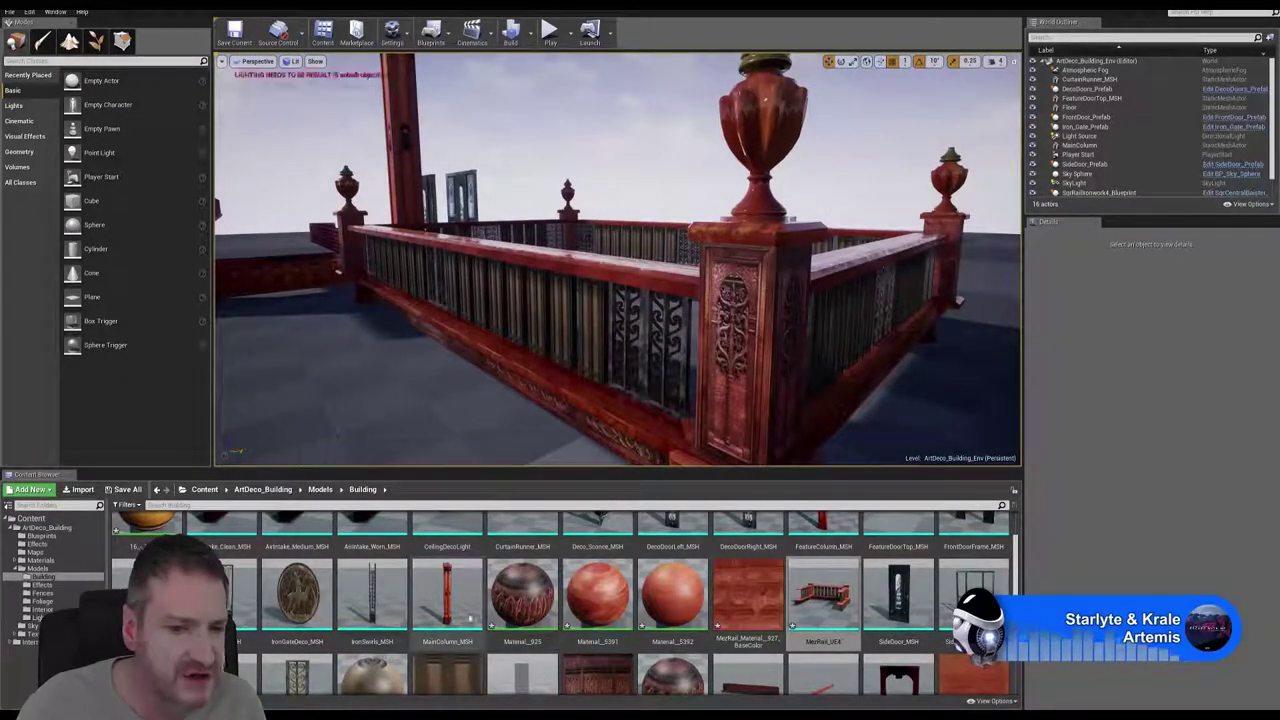
{"action": "double_click", "coordinate": [823, 595]}
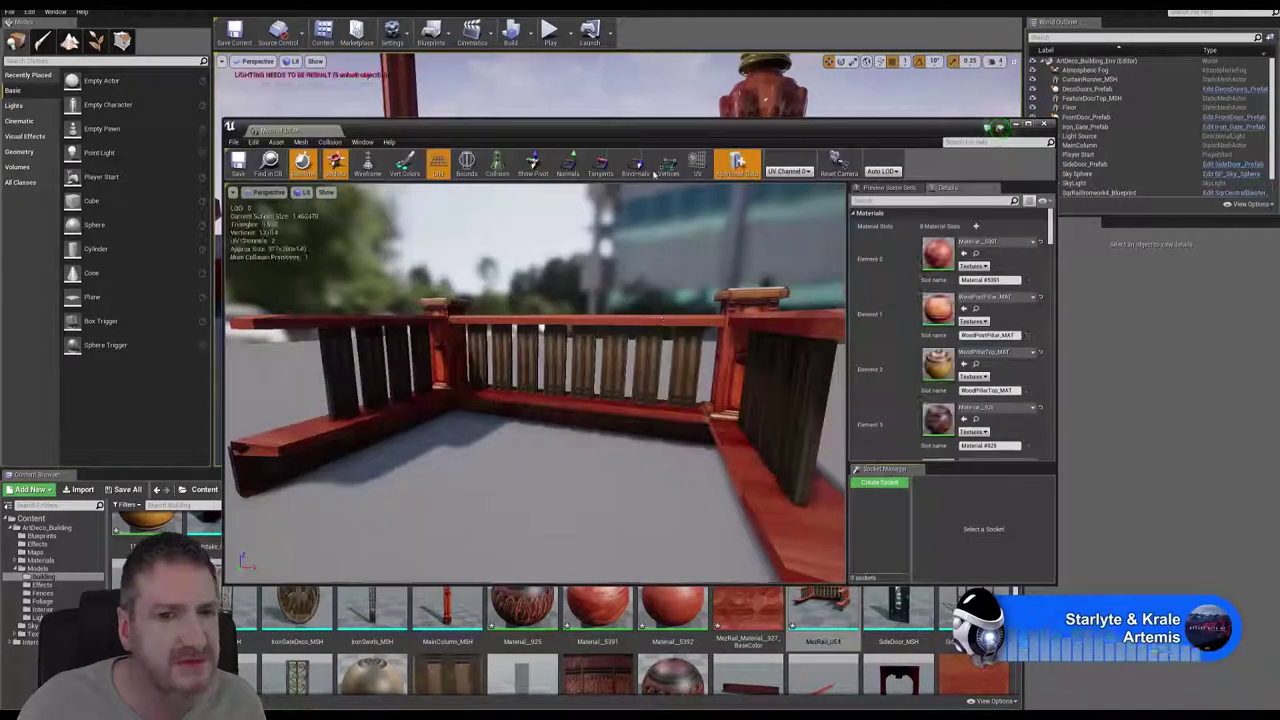
Open StairwayBars_MAT from the building materials folder, examine its texture connections, and close the editor
{"action": "left_click_drag", "start_coordinate": [648, 132], "coordinate": [733, 24]}
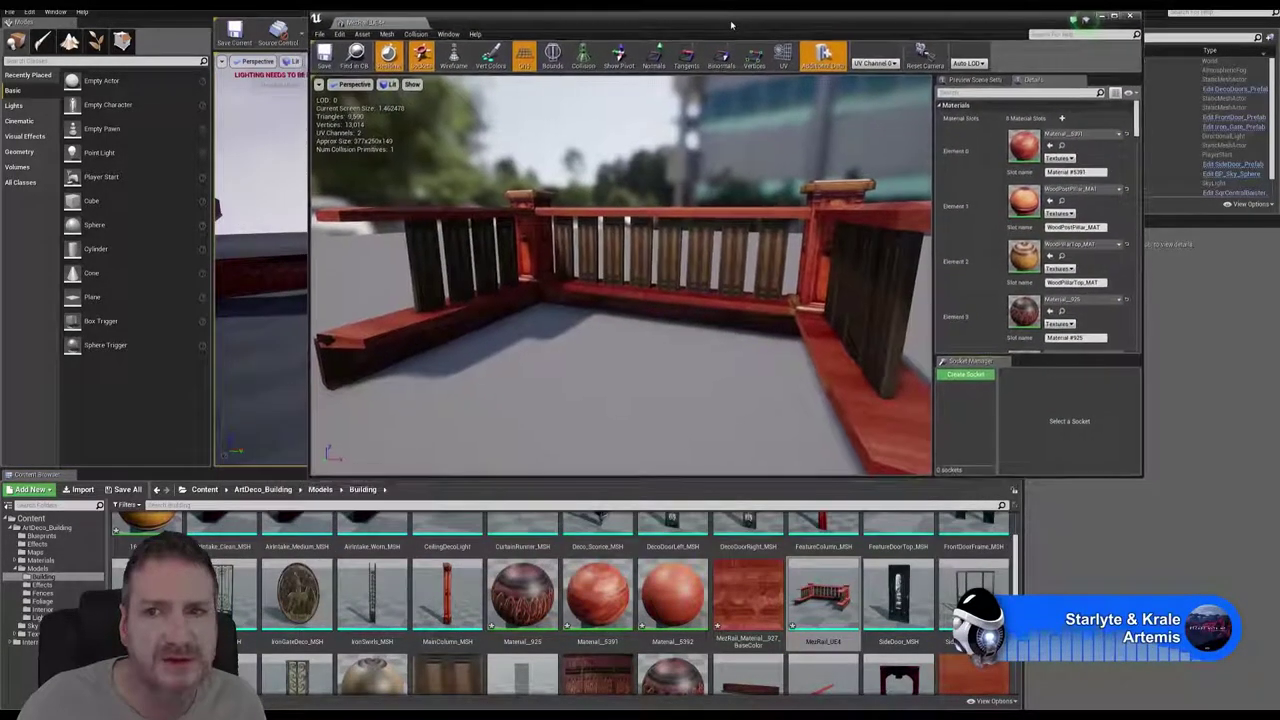
{"action": "left_click", "coordinate": [17, 562]}
{"action": "left_click", "coordinate": [42, 568]}
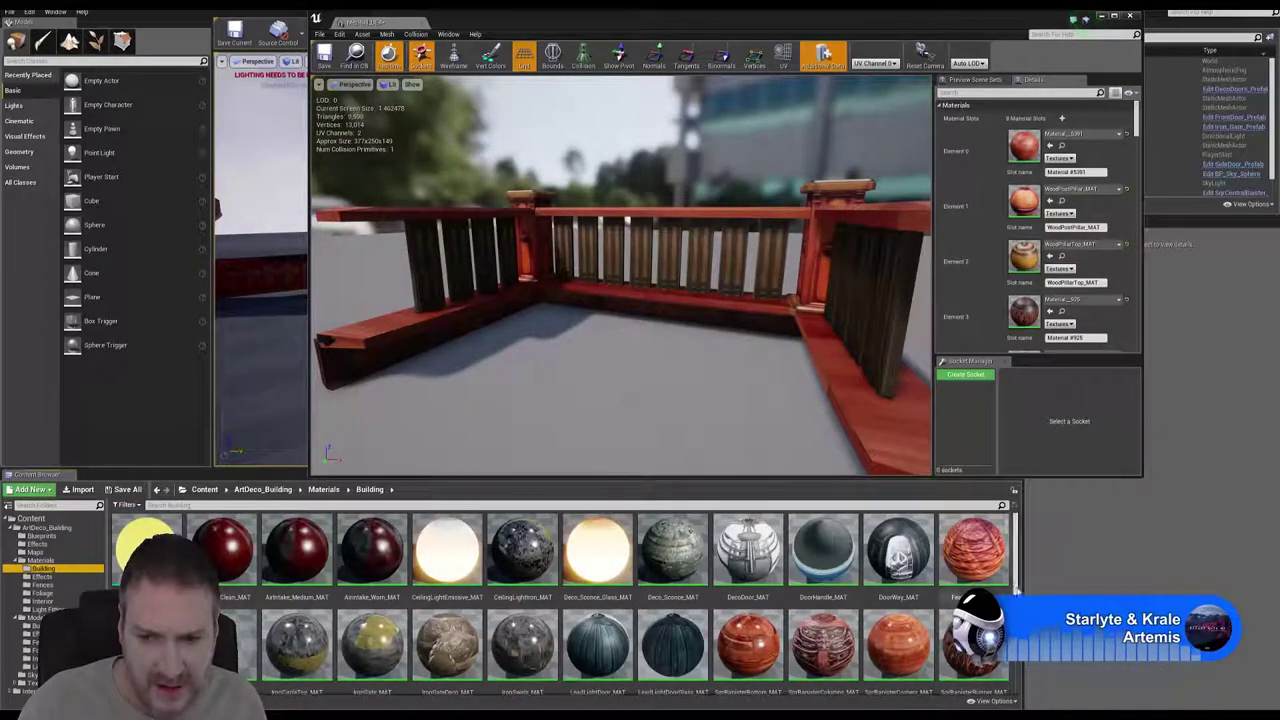
{"action": "scroll", "coordinate": [1015, 590], "scroll_direction": "down", "scroll_amount": 3}
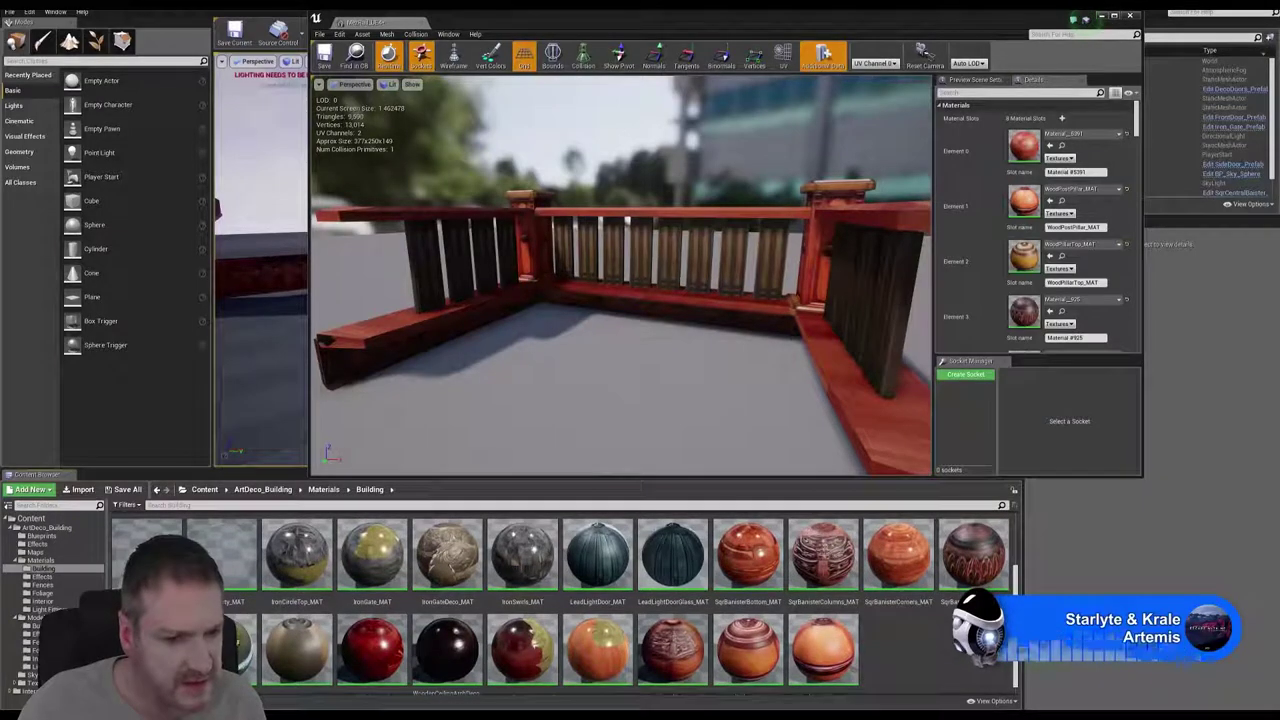
{"action": "left_click", "coordinate": [296, 648]}
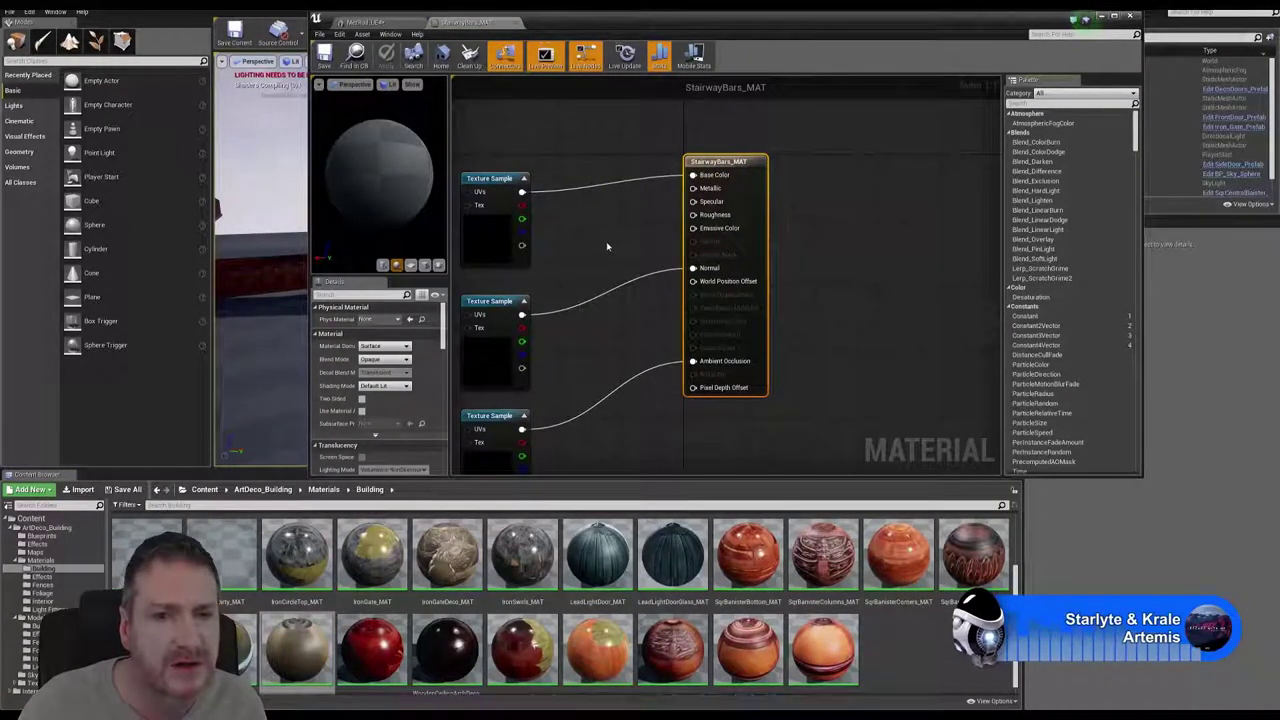
{"action": "right_click_drag", "start_coordinate": [588, 251], "coordinate": [655, 221]}
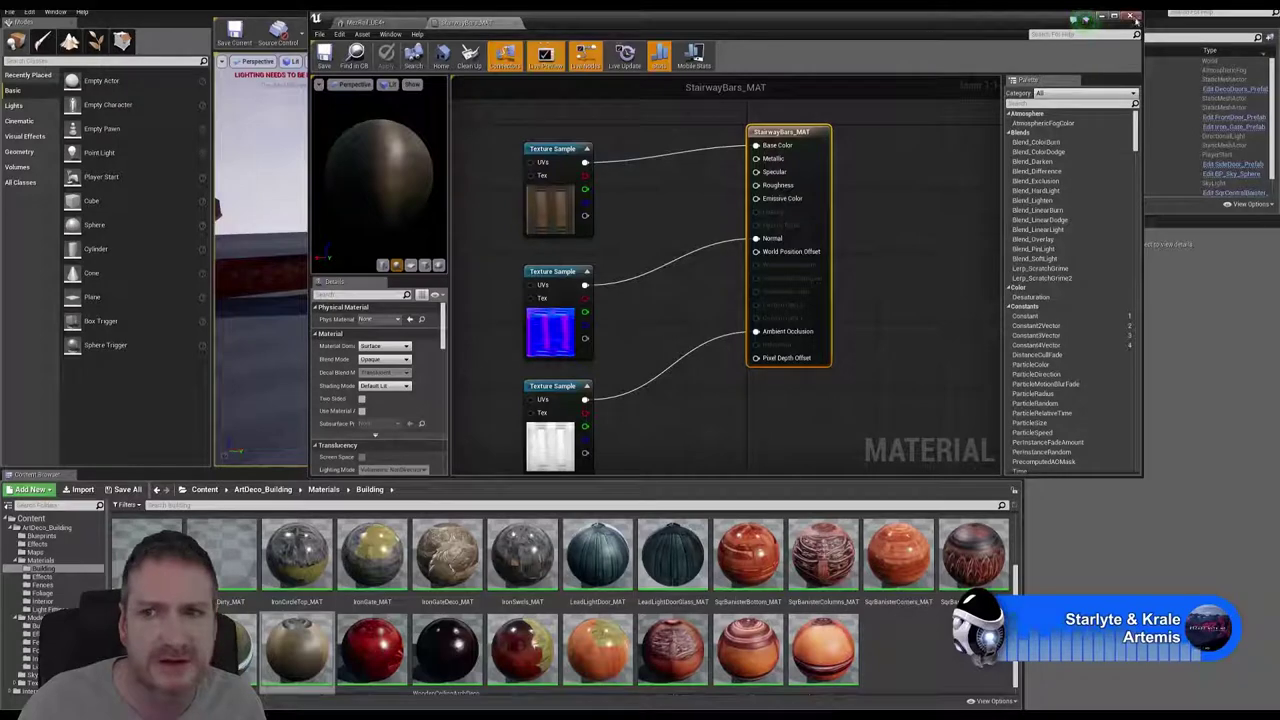
{"action": "left_click", "coordinate": [1132, 17]}
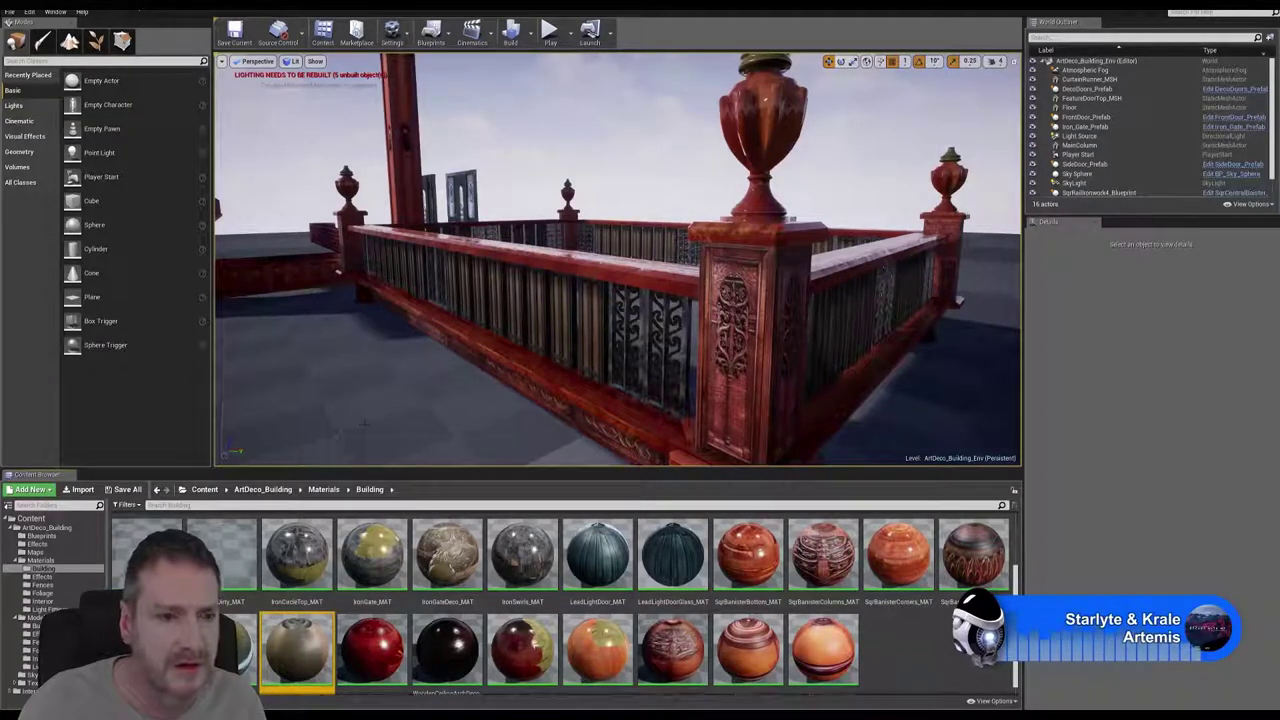
Reopen MezRail_UE4 and assign StairwayBars_MAT from the building materials folder to material elements 6 and 7
{"action": "left_click", "coordinate": [38, 625]}
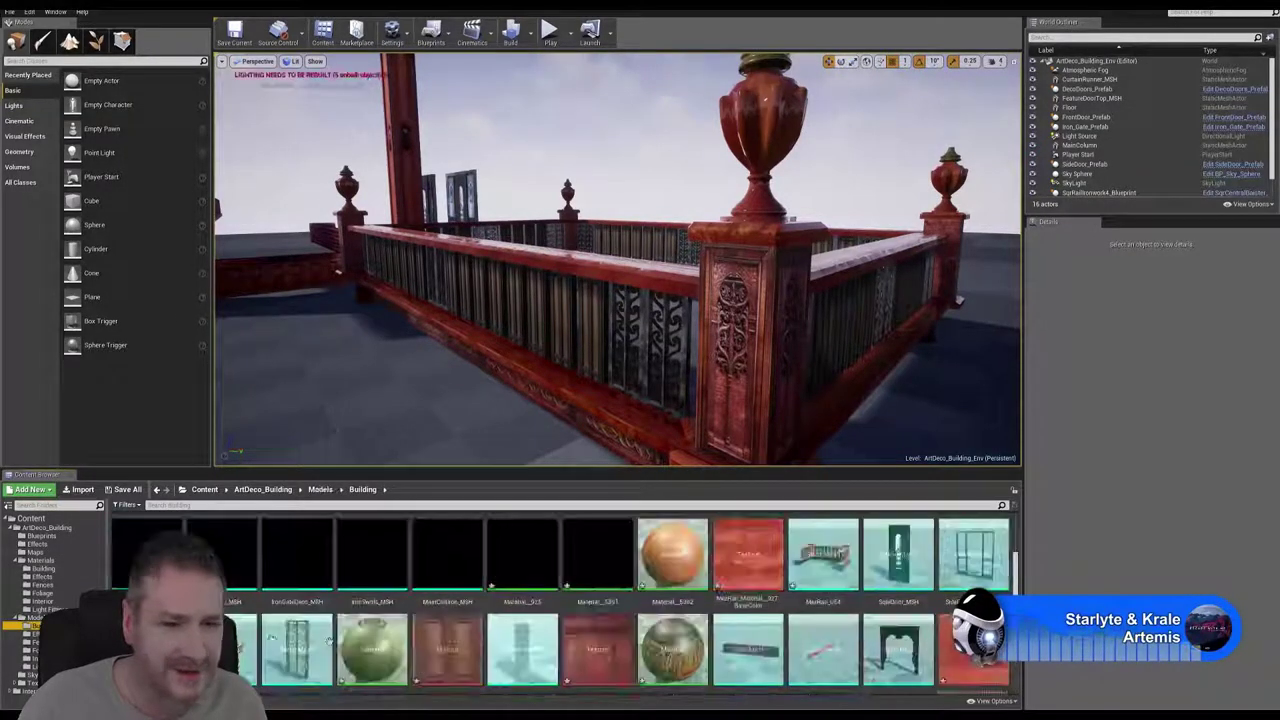
{"action": "double_click", "coordinate": [822, 555]}
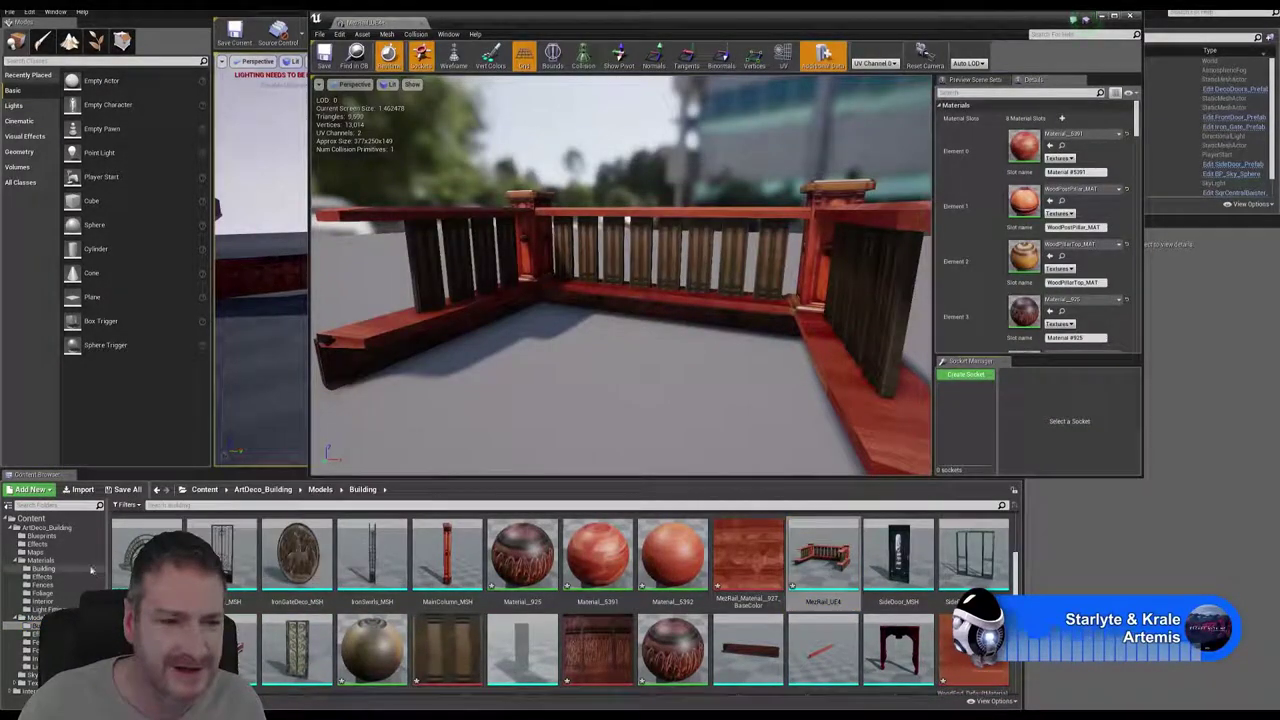
{"action": "left_click", "coordinate": [44, 568]}
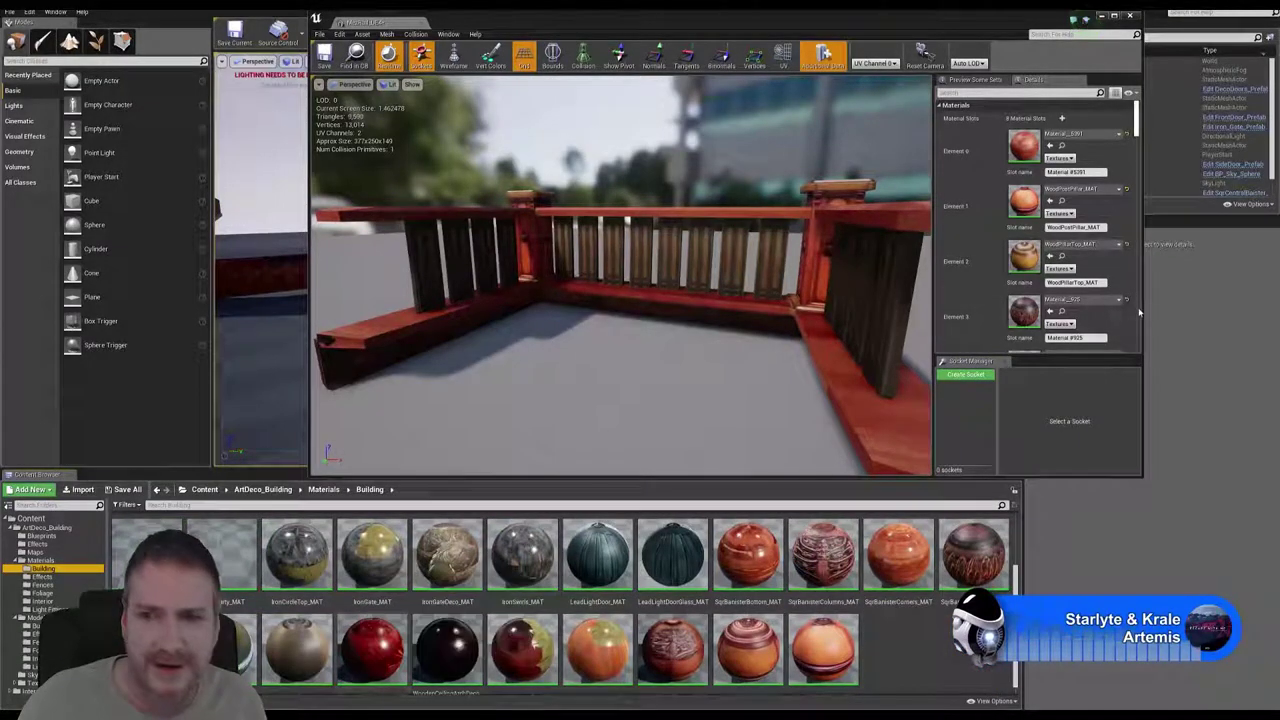
{"action": "mouse_move", "coordinate": [1141, 128]}
{"action": "left_mouse_down"}
{"action": "mouse_move", "coordinate": [1141, 183]}
{"action": "mouse_move", "coordinate": [1146, 149]}
{"action": "left_mouse_up"}
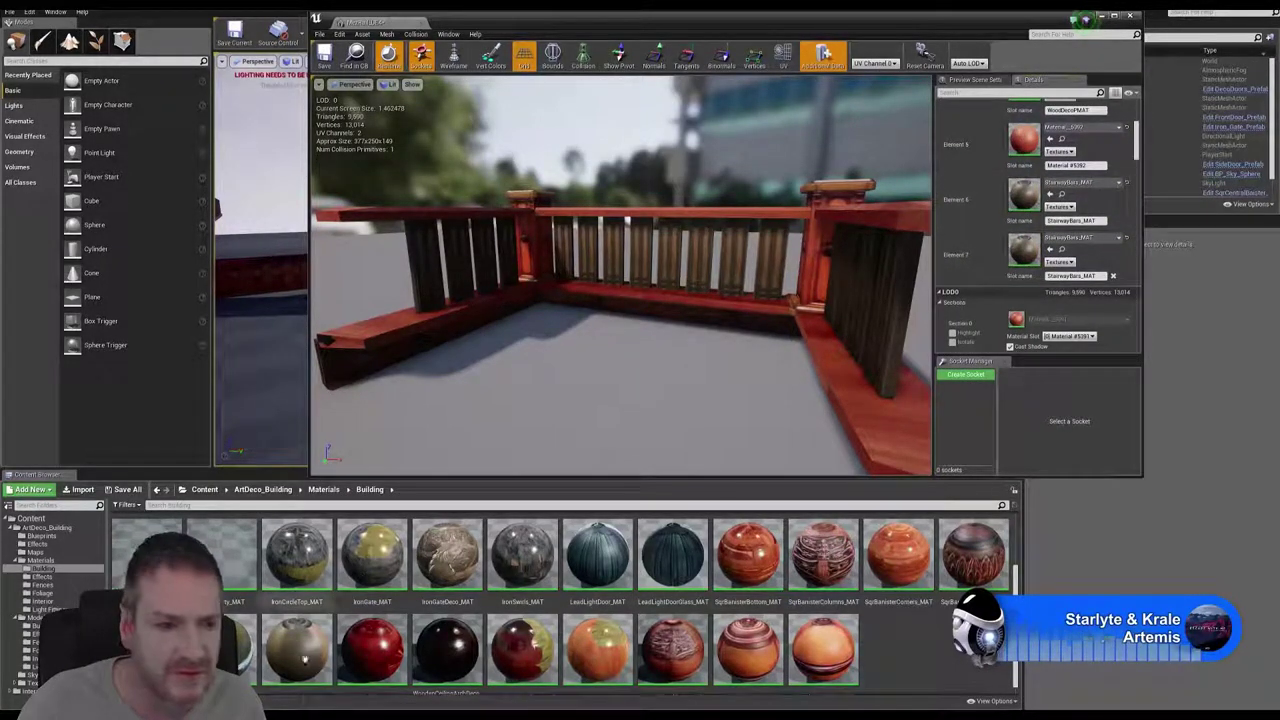
{"action": "left_click_drag", "start_coordinate": [297, 650], "coordinate": [1023, 196]}
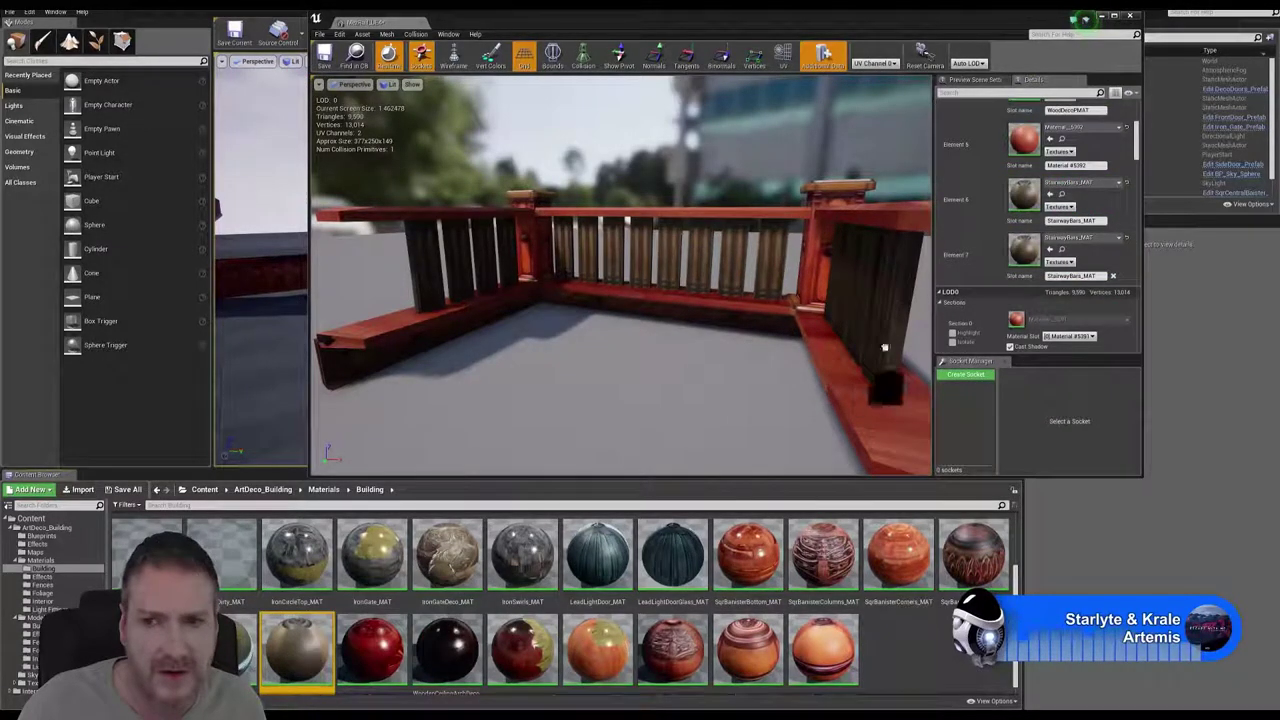
{"action": "left_click_drag", "start_coordinate": [884, 347], "coordinate": [1023, 251]}
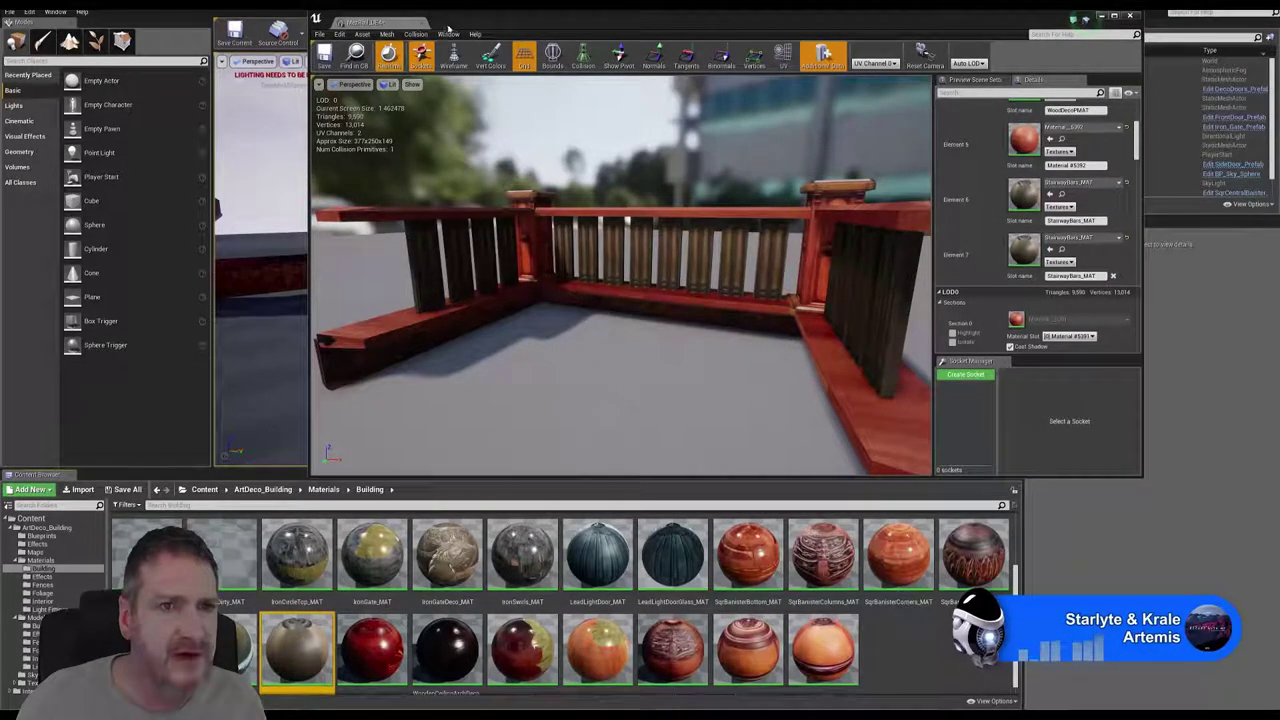
Review the last material slots of MezRail_UE4, elements 4 to 7, and close the mesh editor
{"action": "left_click_drag", "start_coordinate": [474, 26], "coordinate": [478, 38]}
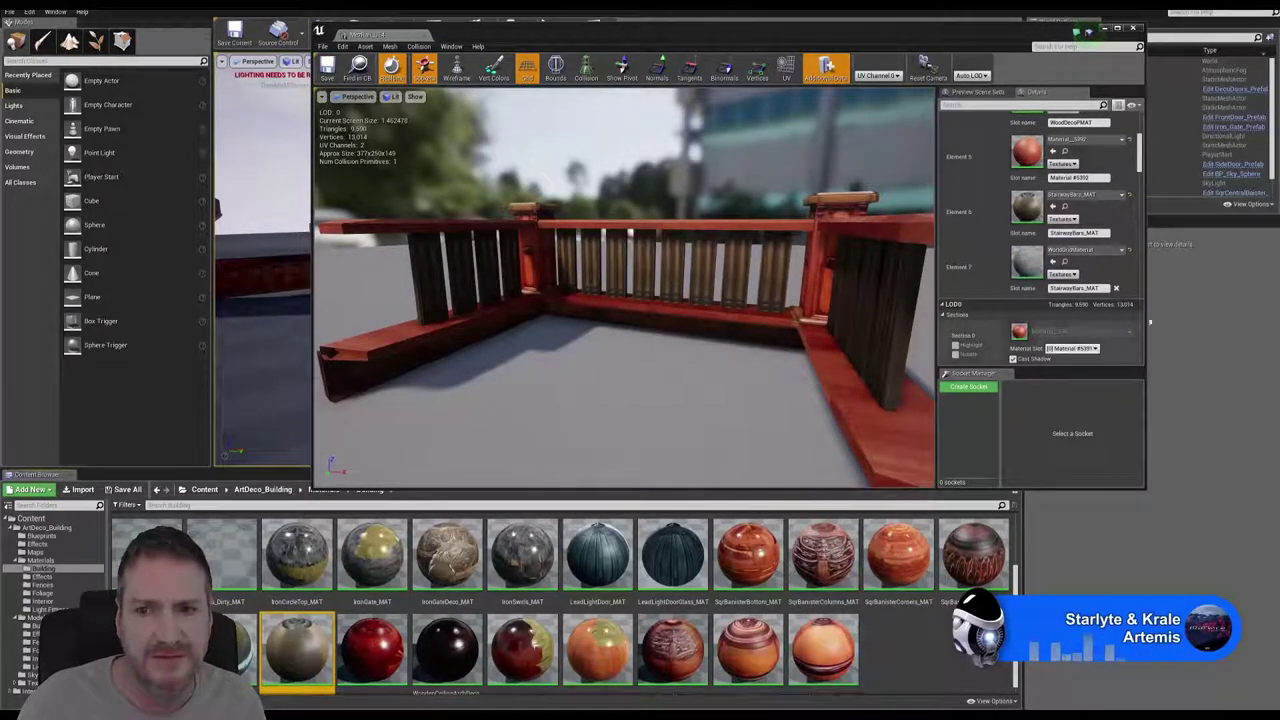
{"action": "scroll", "coordinate": [1138, 170], "scroll_direction": "up", "scroll_amount": 3}
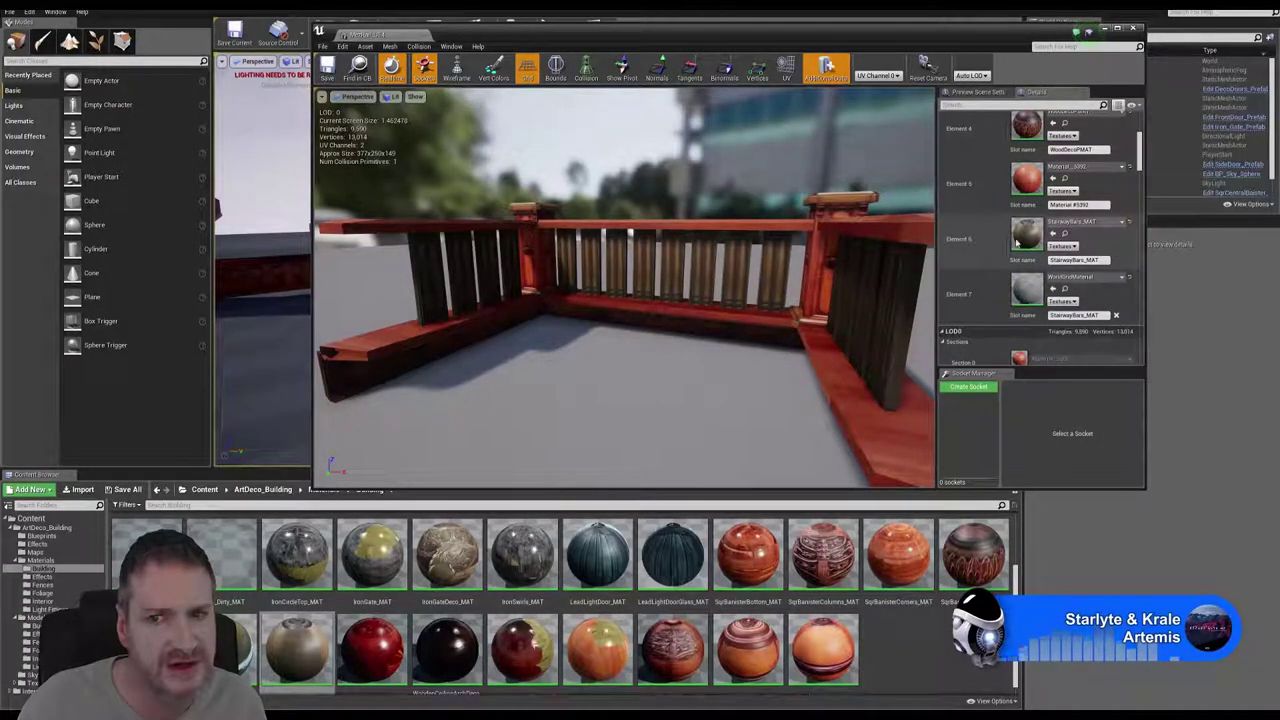
{"action": "left_click", "coordinate": [1134, 30]}
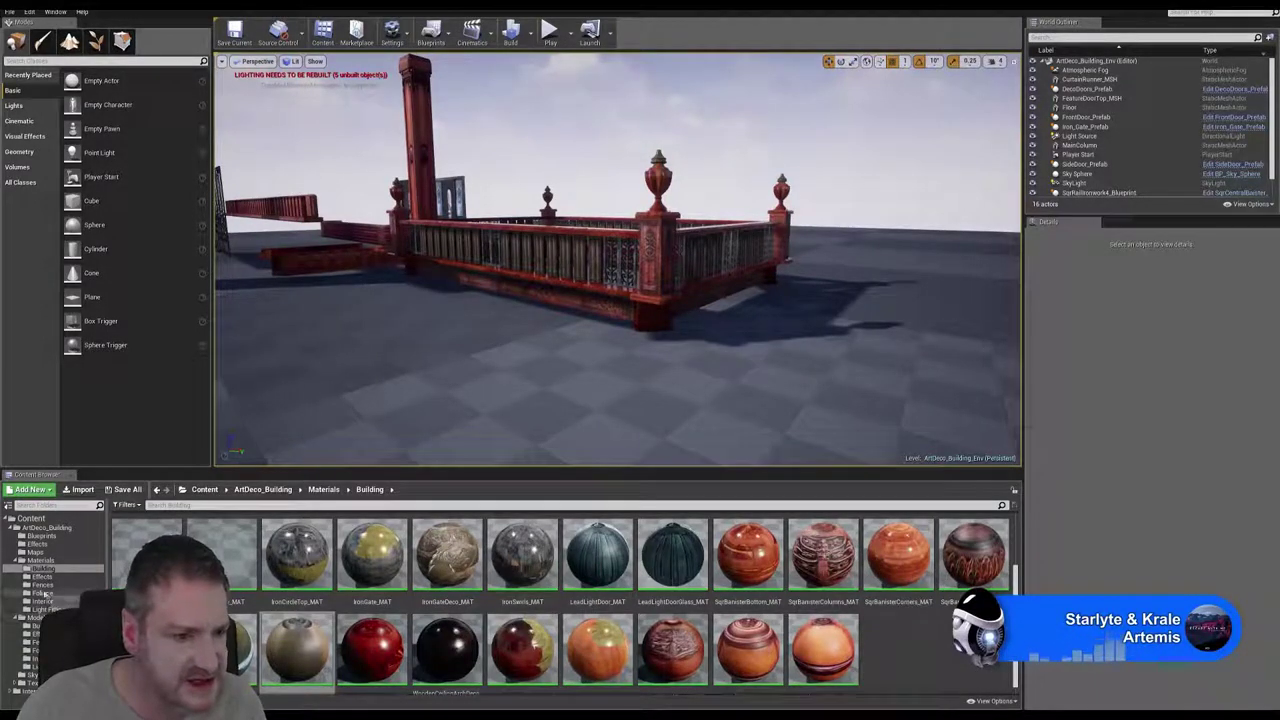
Reopen MezRail_UE4, examine the texture setup of SqrBanisterRunner_MAT in the building materials folder, and close the editor
{"action": "left_click", "coordinate": [40, 625]}
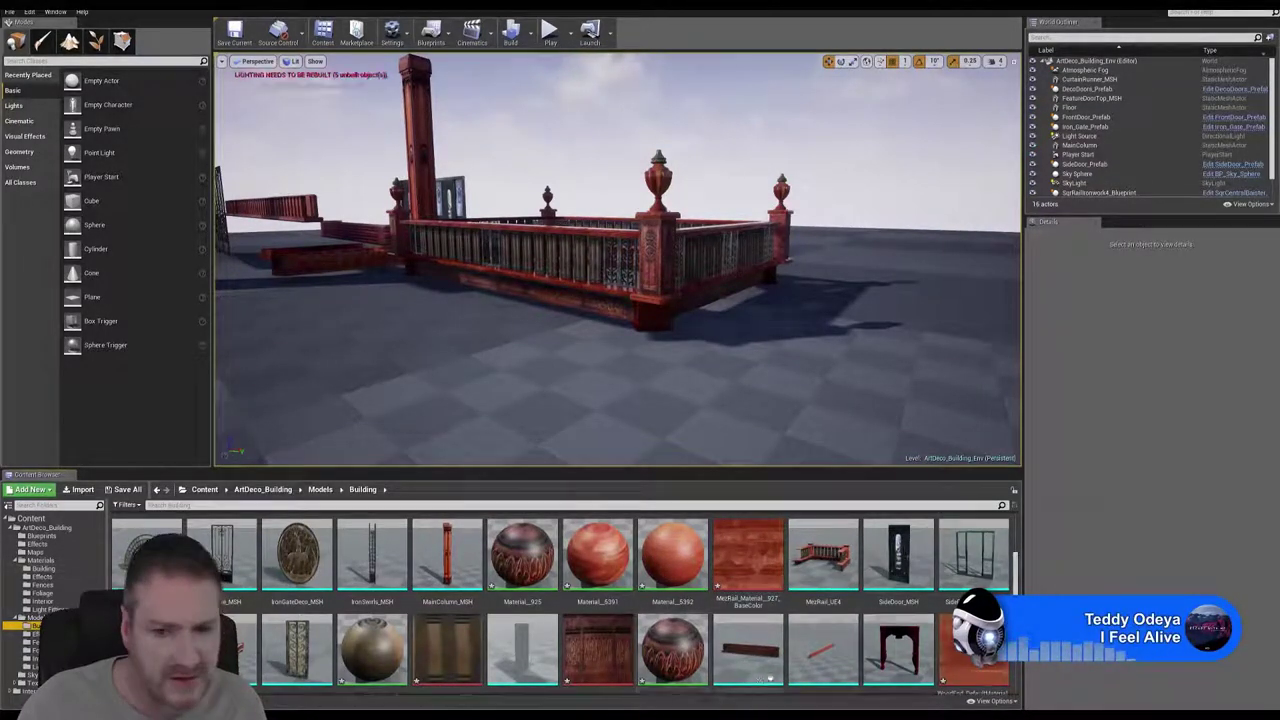
{"action": "double_click", "coordinate": [826, 560]}
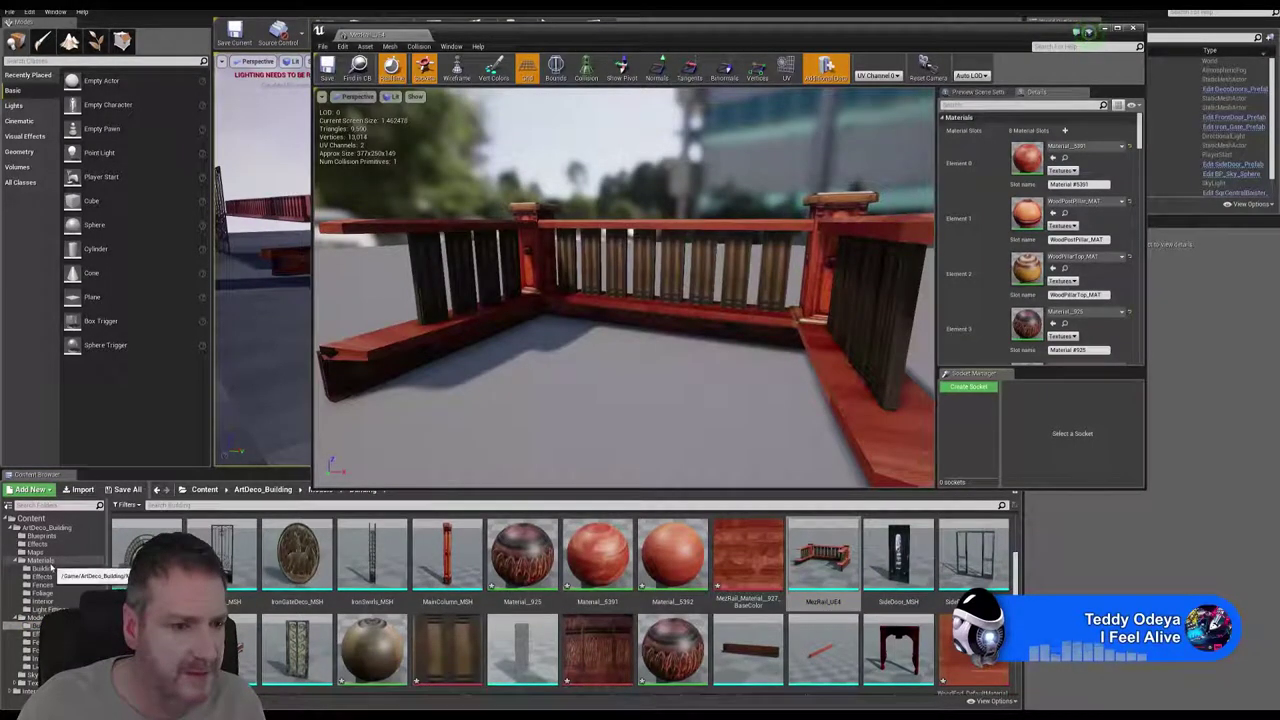
{"action": "left_click", "coordinate": [48, 569]}
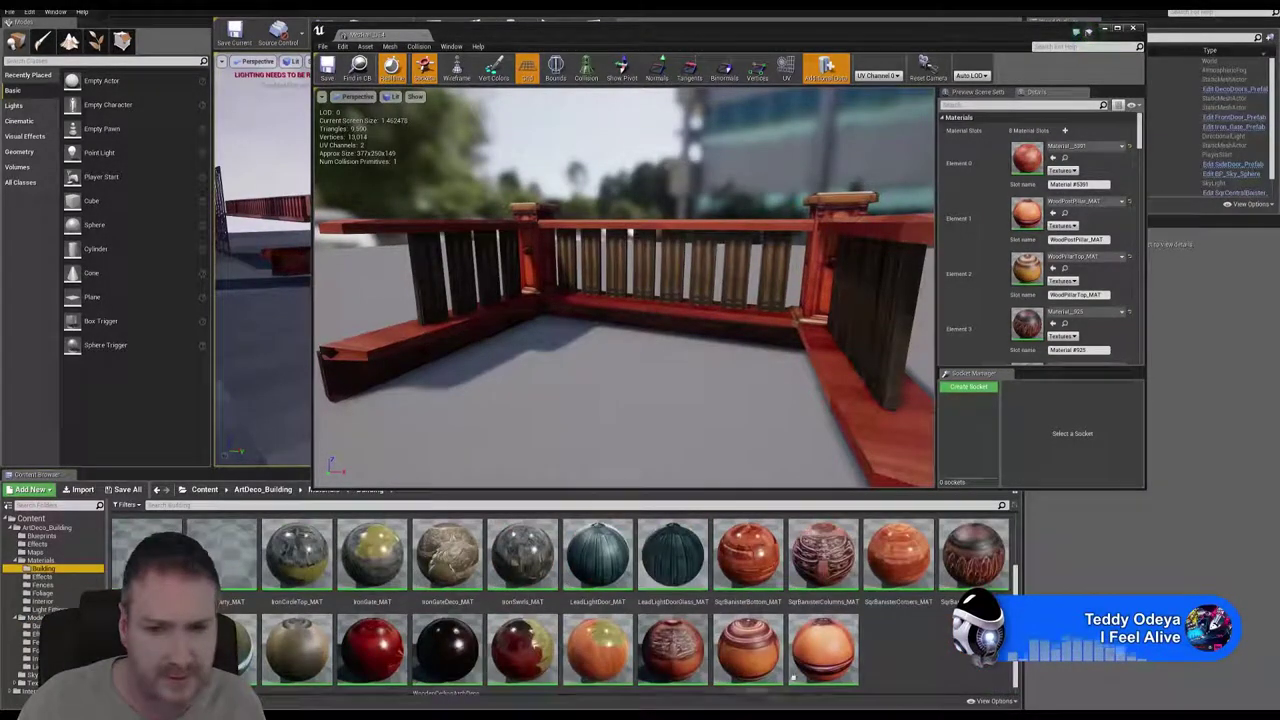
{"action": "double_click", "coordinate": [975, 558]}
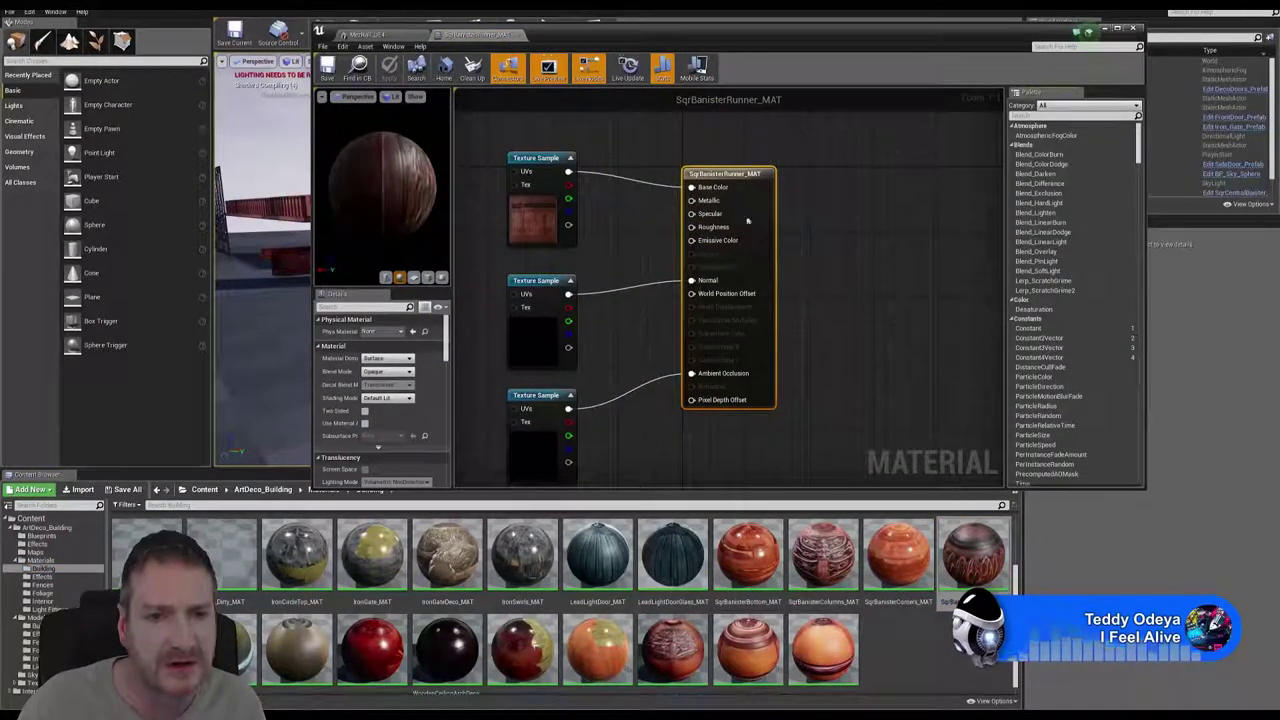
{"action": "left_click", "coordinate": [1133, 28]}
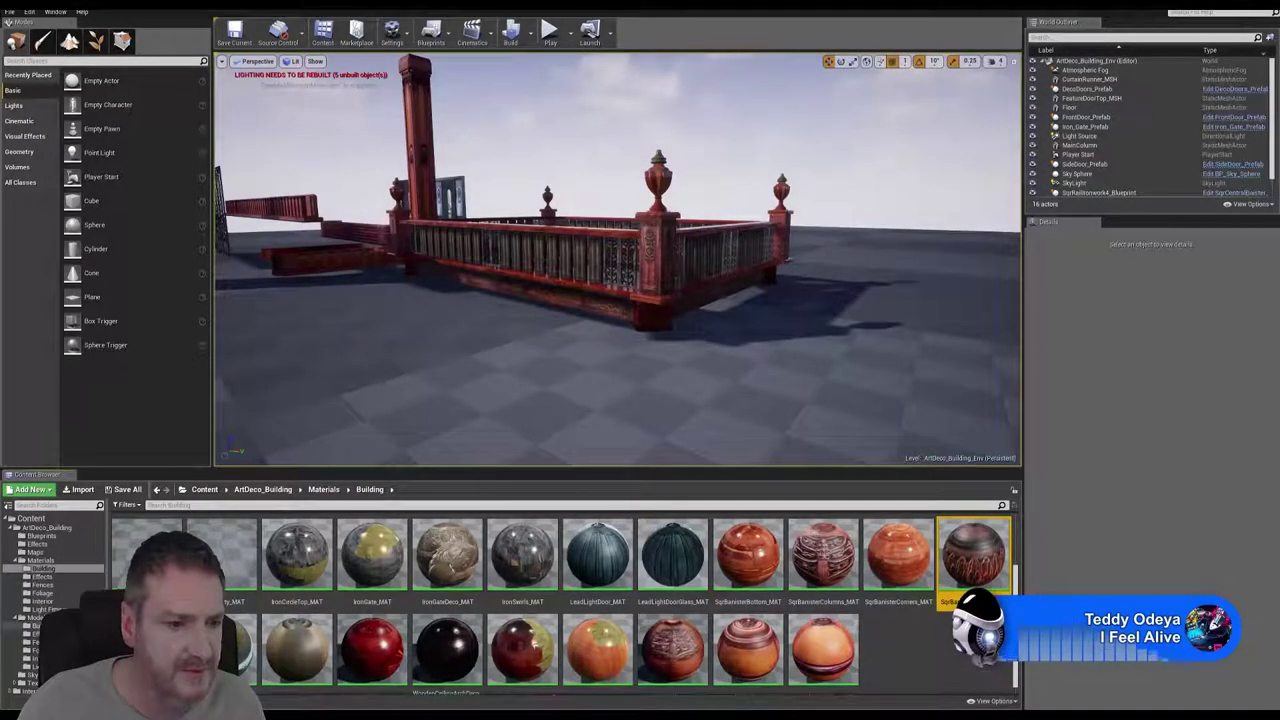
Assign SqrBanisterRunner_MAT from the building materials folder to material element 3 of MezRail_UE4, then save and close the mesh
{"action": "left_click", "coordinate": [40, 625]}
{"action": "left_click", "coordinate": [833, 563]}
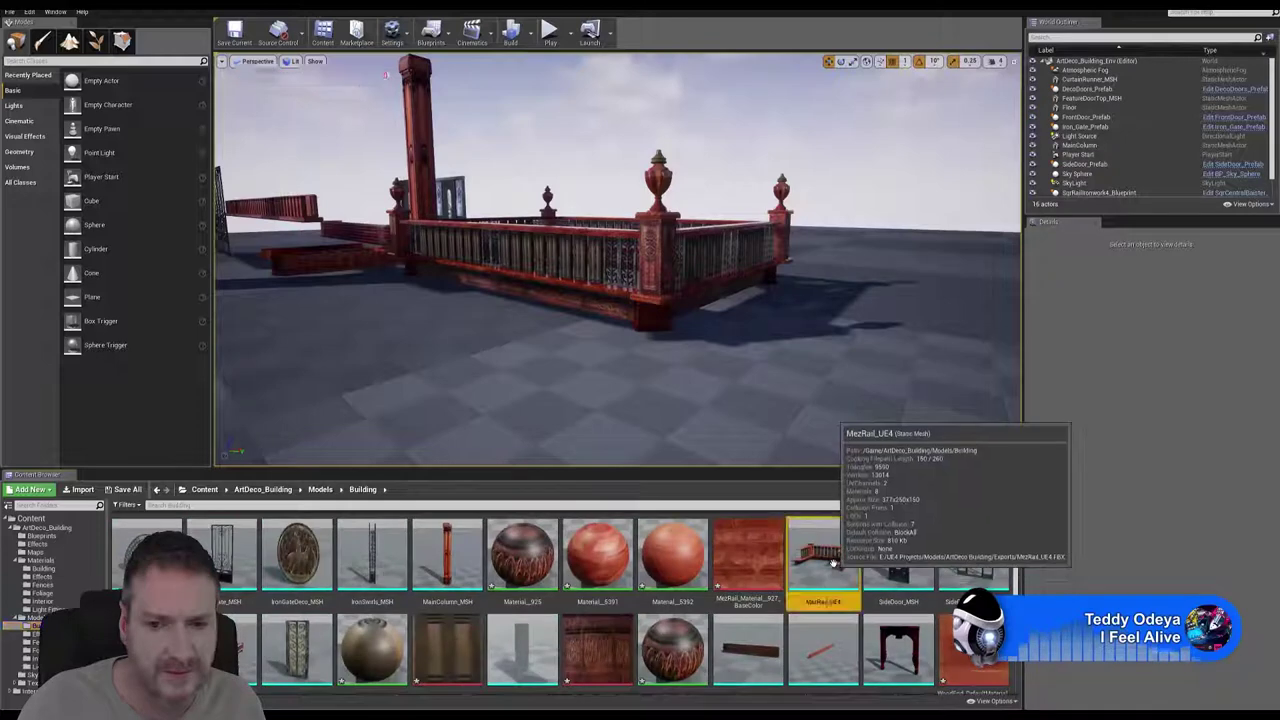
{"action": "double_click", "coordinate": [833, 563]}
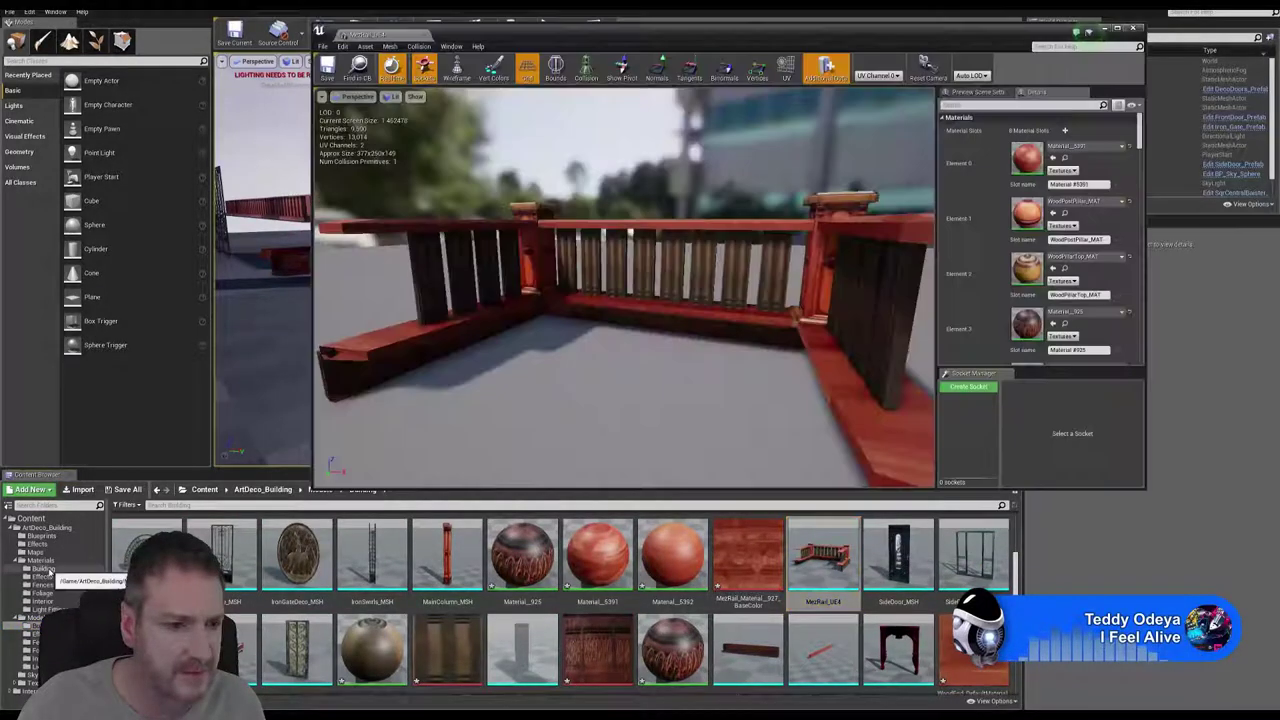
{"action": "left_click", "coordinate": [40, 568]}
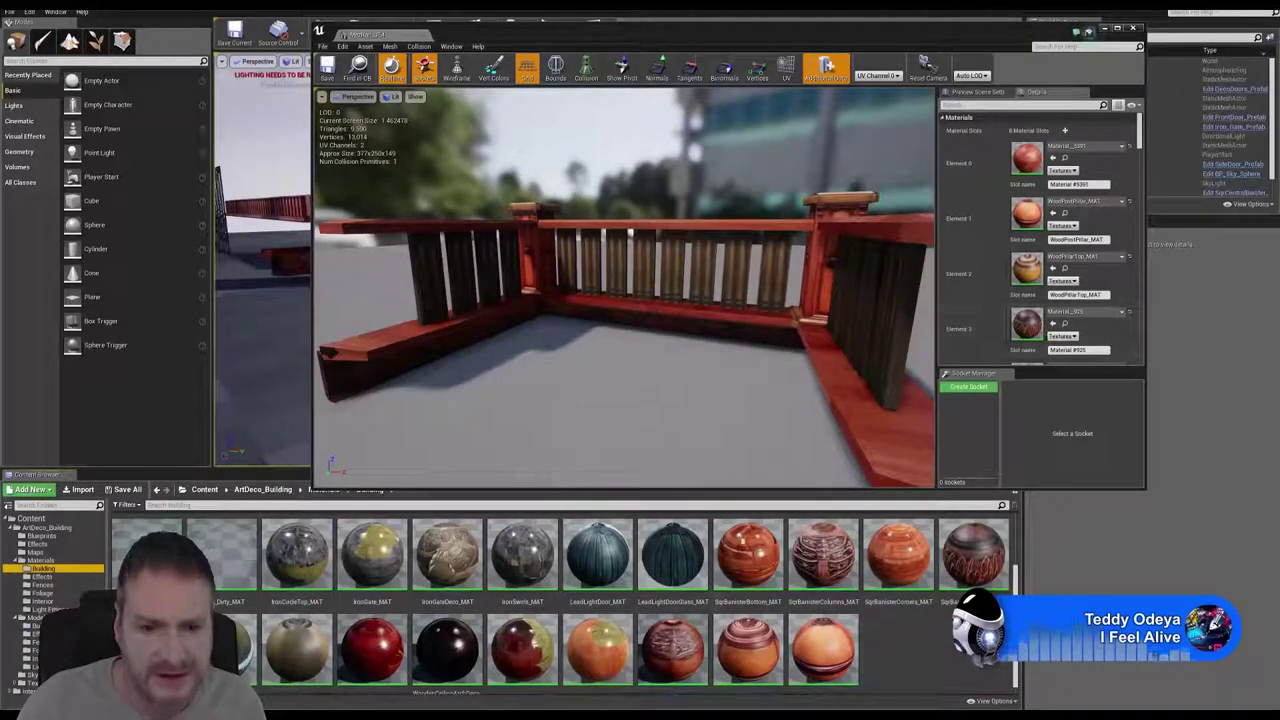
{"action": "left_click_drag", "start_coordinate": [975, 560], "coordinate": [1030, 333]}
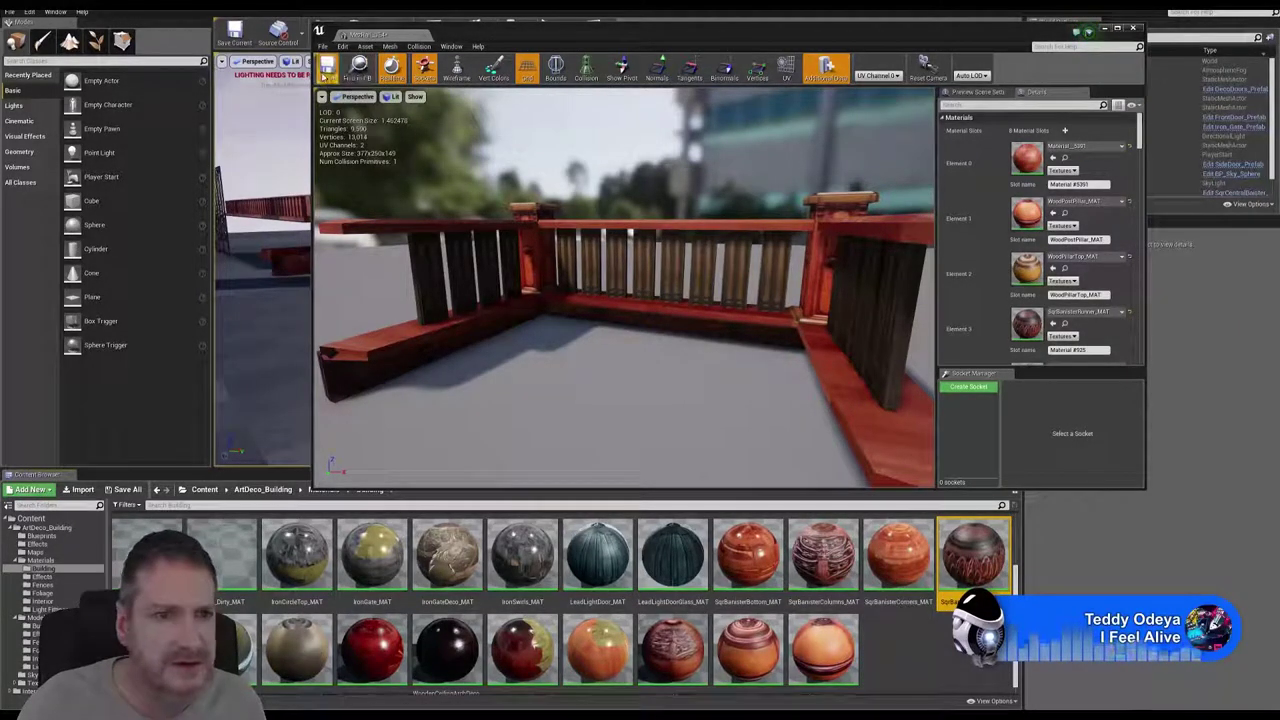
{"action": "left_click", "coordinate": [327, 68]}
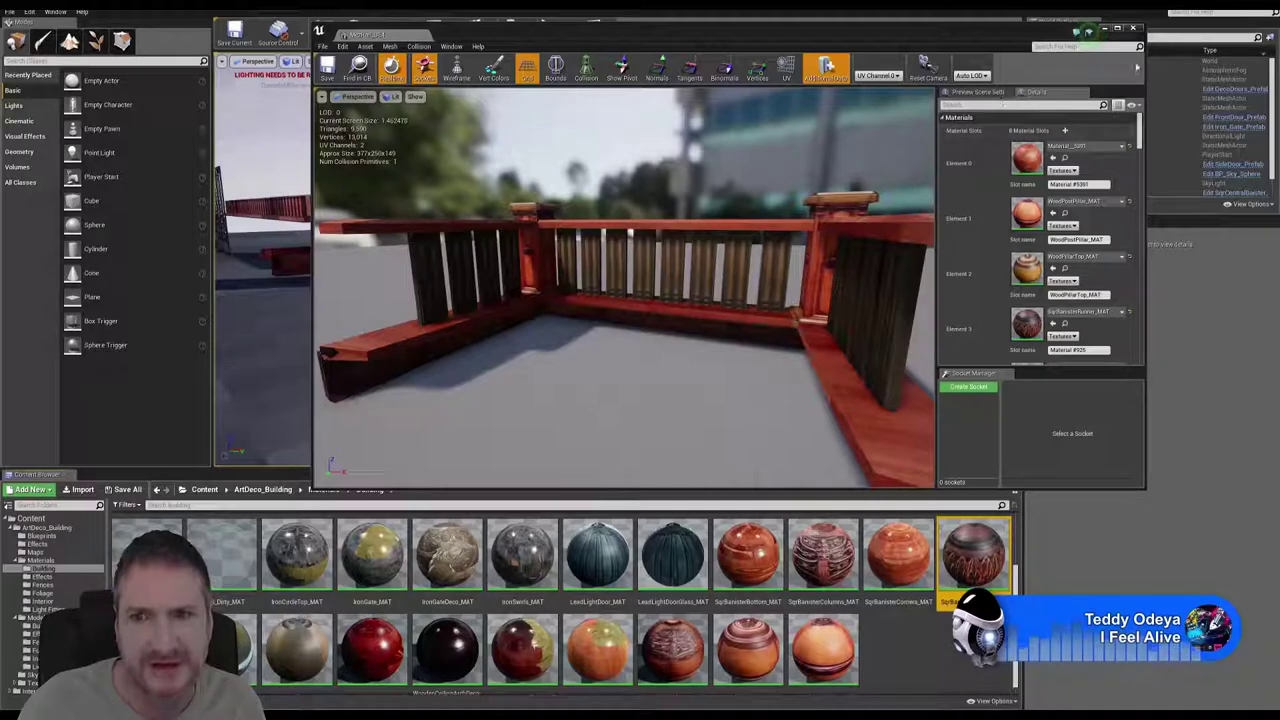
{"action": "left_click", "coordinate": [1134, 28]}
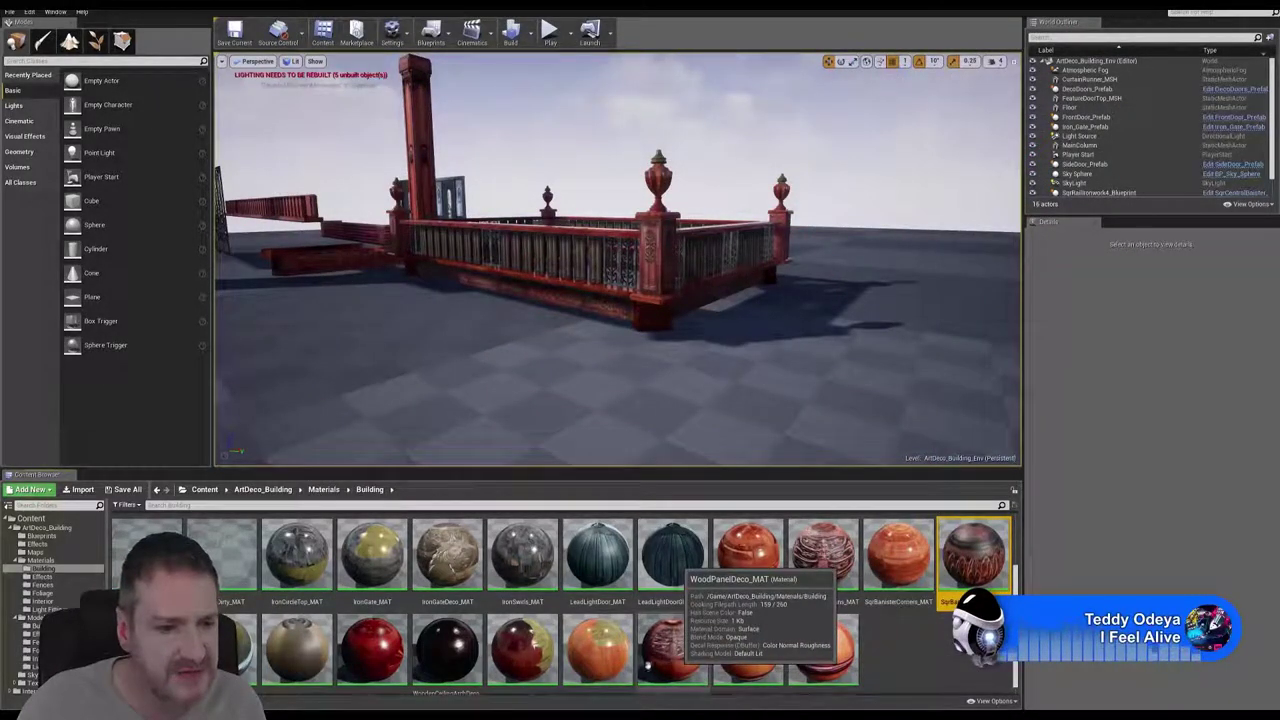
Open Material__5391 from the building models folder and move its texture sample node to the input side of the material node
{"action": "double_click", "coordinate": [158, 660]}
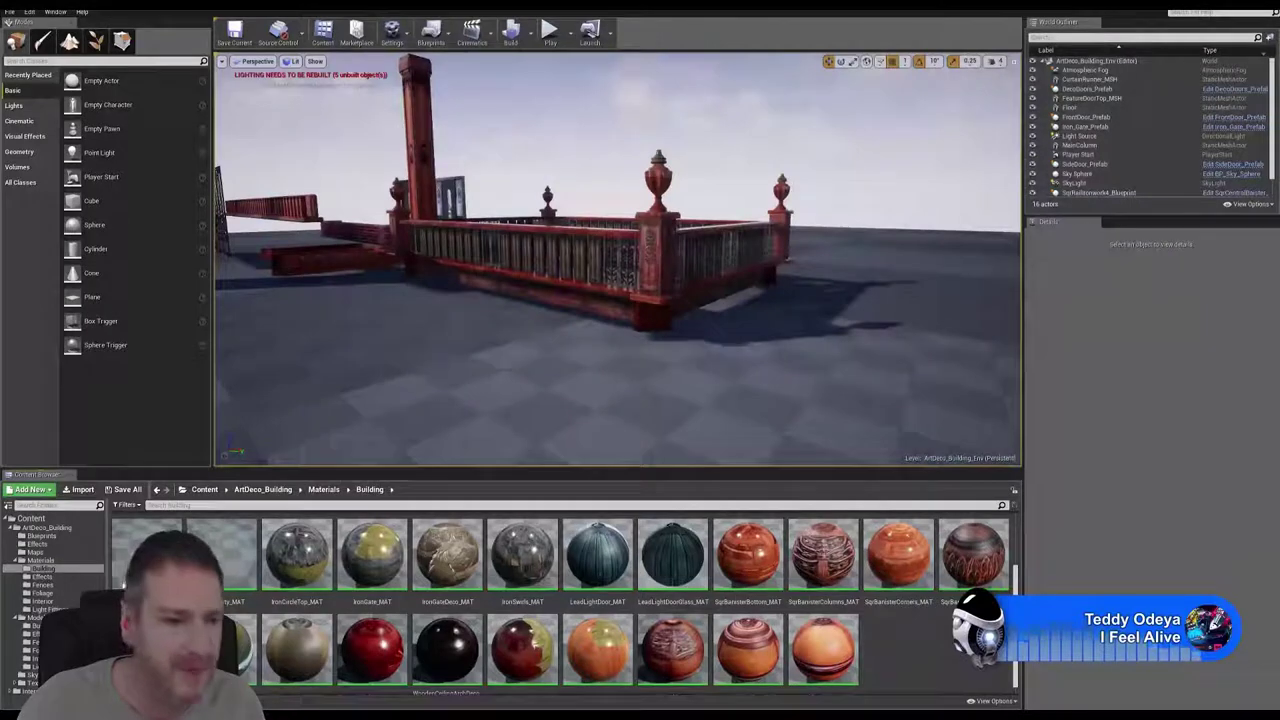
{"action": "left_click", "coordinate": [38, 625]}
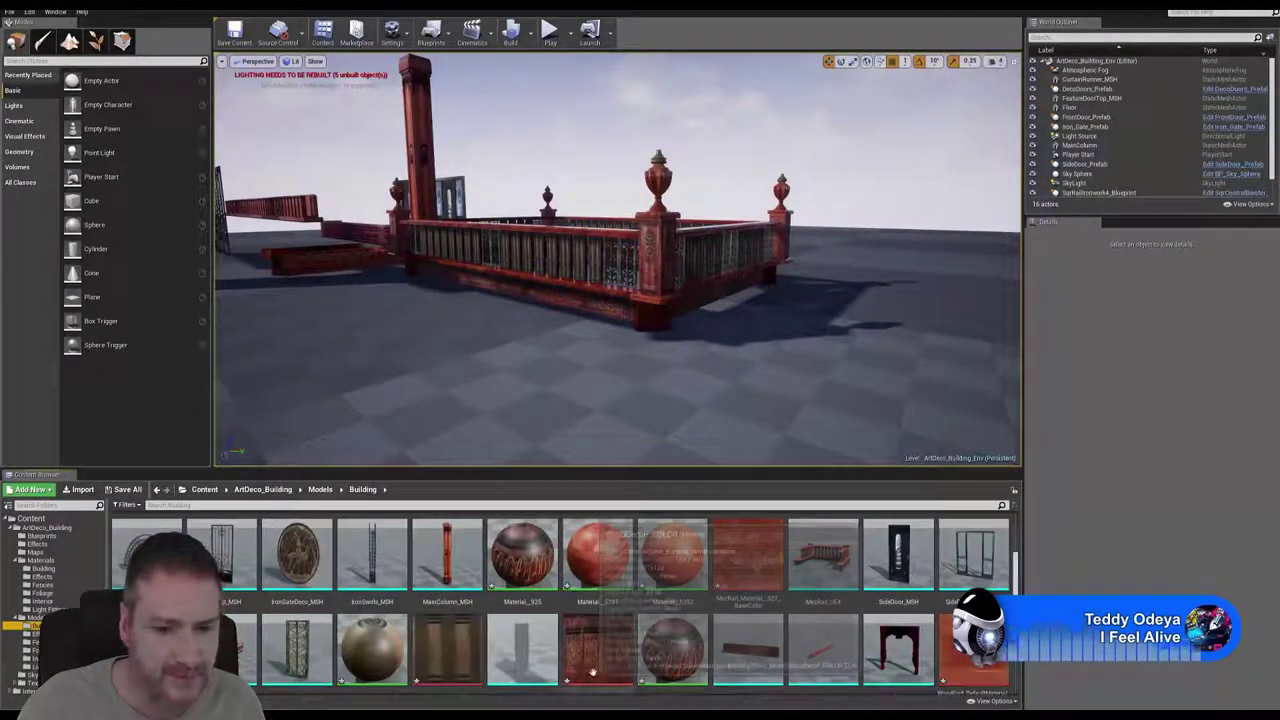
{"action": "left_click", "coordinate": [607, 570]}
{"action": "double_click", "coordinate": [607, 570]}
{"action": "scroll", "coordinate": [840, 240], "scroll_direction": "down", "scroll_amount": 3}
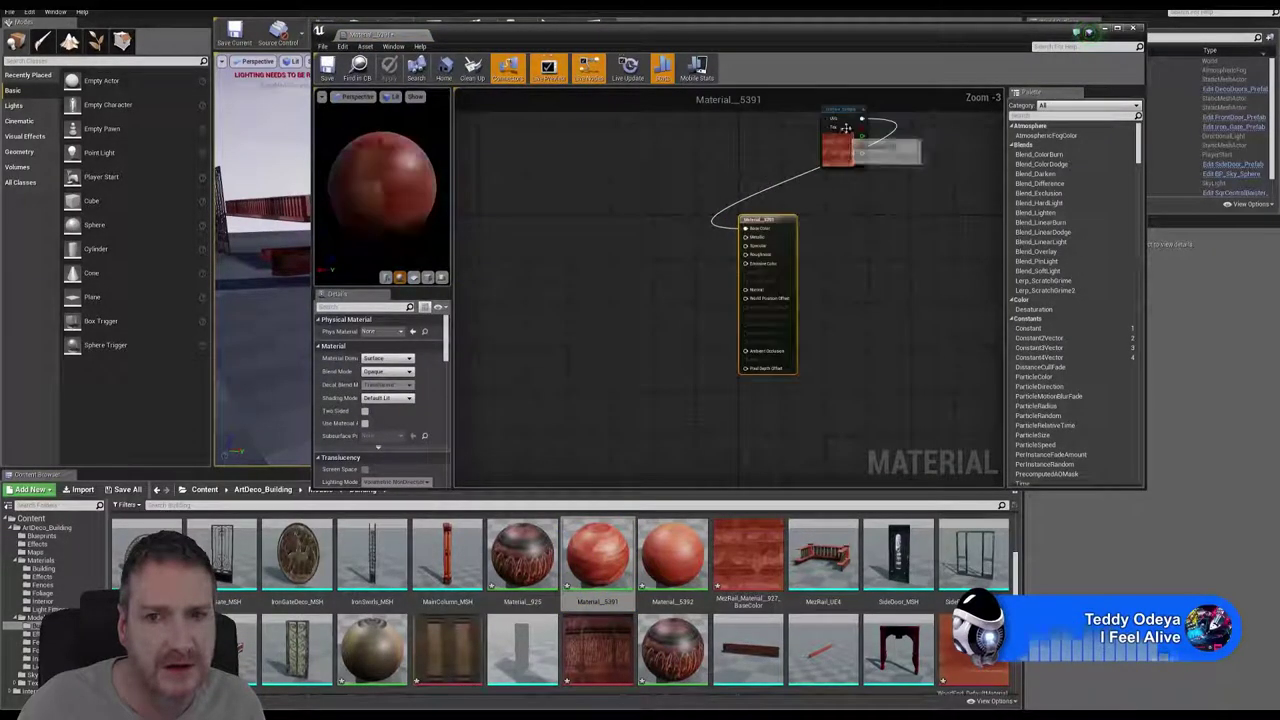
{"action": "left_click_drag", "start_coordinate": [850, 127], "coordinate": [655, 257]}
{"action": "scroll", "coordinate": [655, 257], "scroll_direction": "up", "scroll_amount": 3}
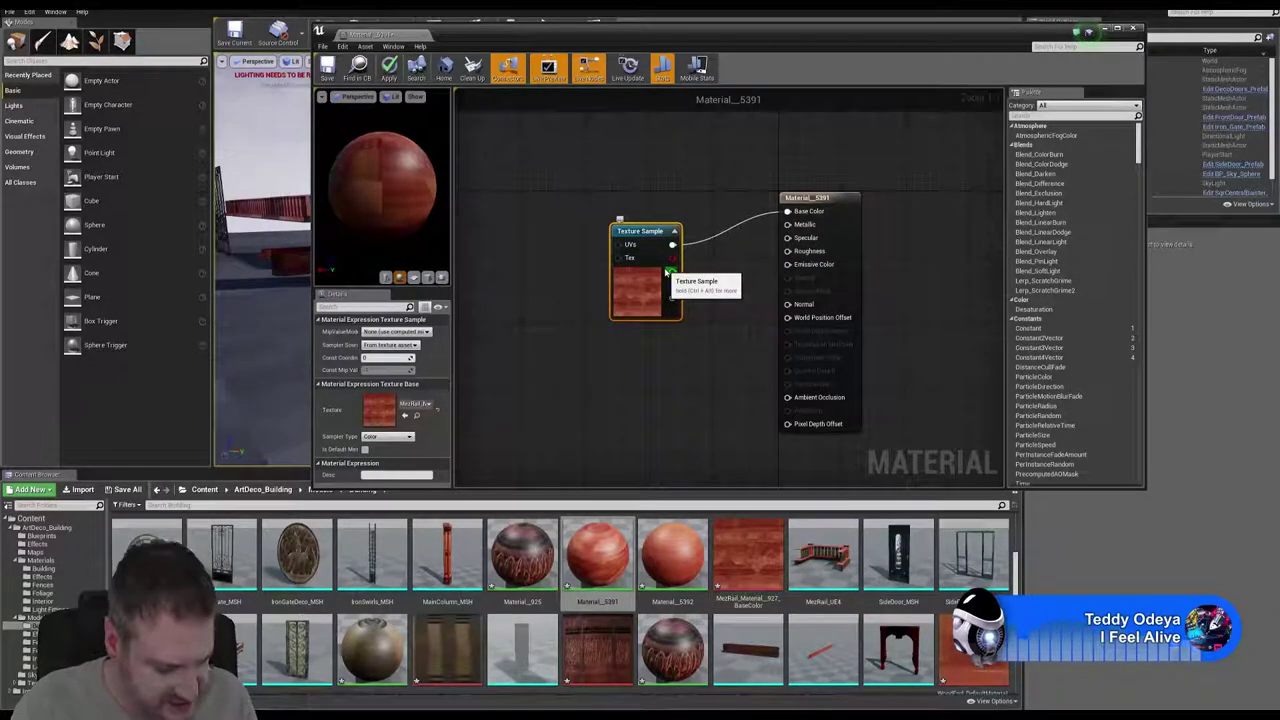
Duplicate the texture sample node twice in Material__5391 and stack the copies in a column below the original
{"action": "key", "text": "ctrl+v"}
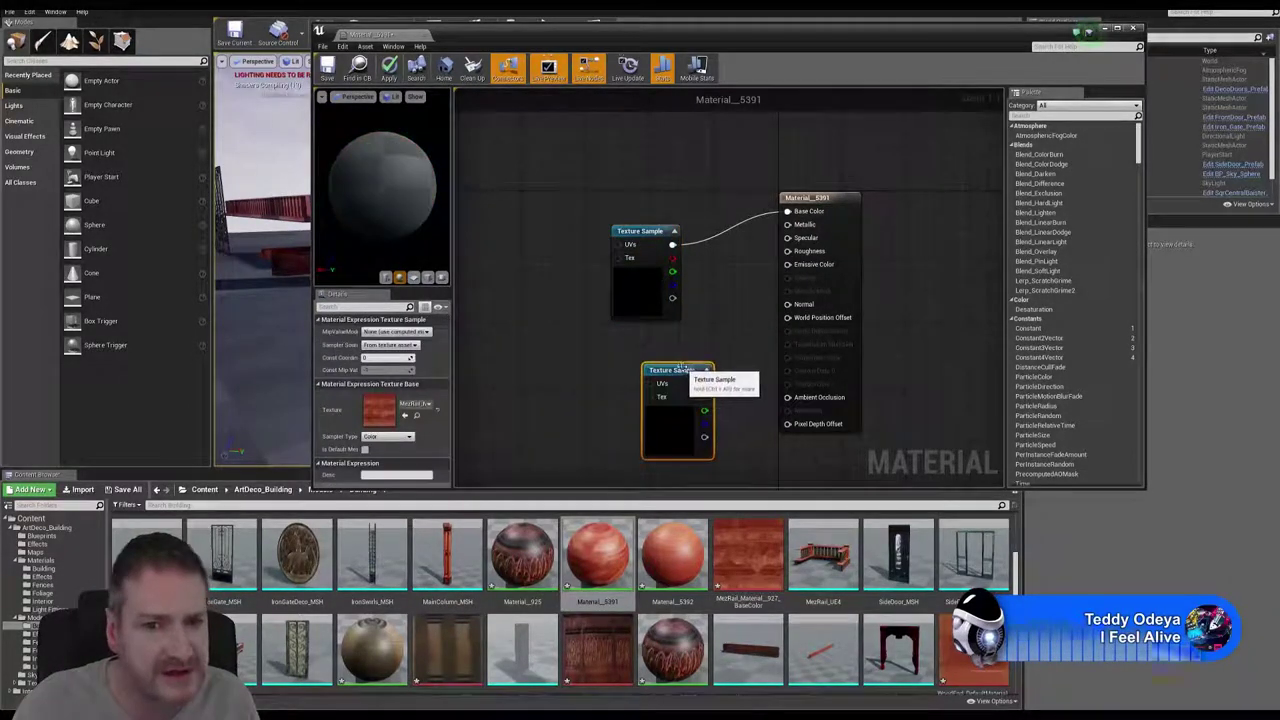
{"action": "left_click_drag", "start_coordinate": [680, 367], "coordinate": [646, 351]}
{"action": "key", "text": "ctrl+v"}
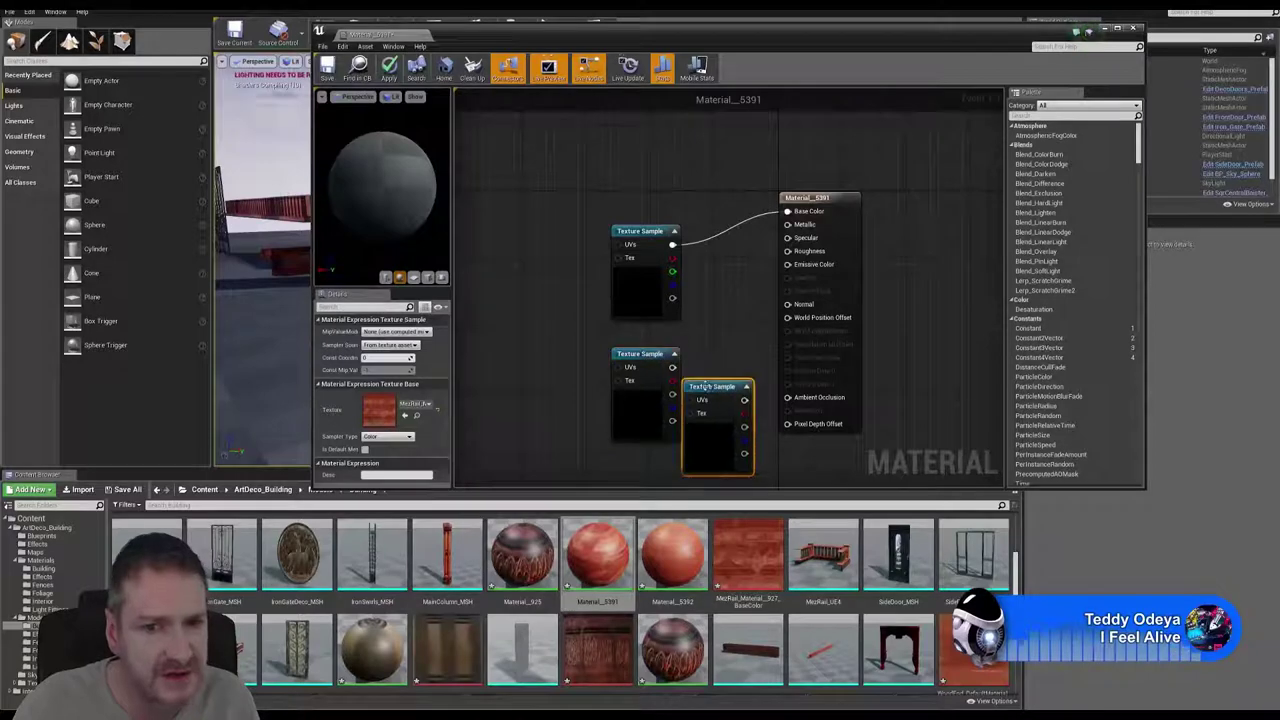
{"action": "right_click_drag", "start_coordinate": [704, 383], "coordinate": [715, 269]}
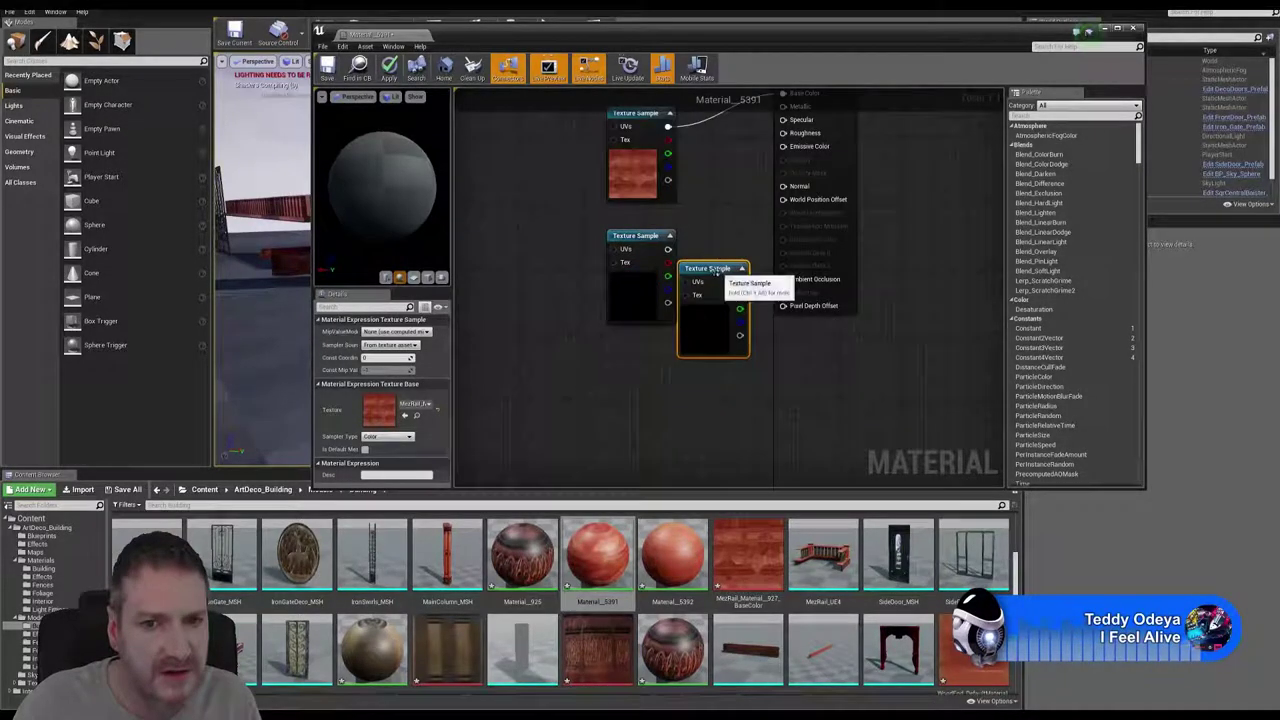
{"action": "left_click_drag", "start_coordinate": [715, 269], "coordinate": [643, 356]}
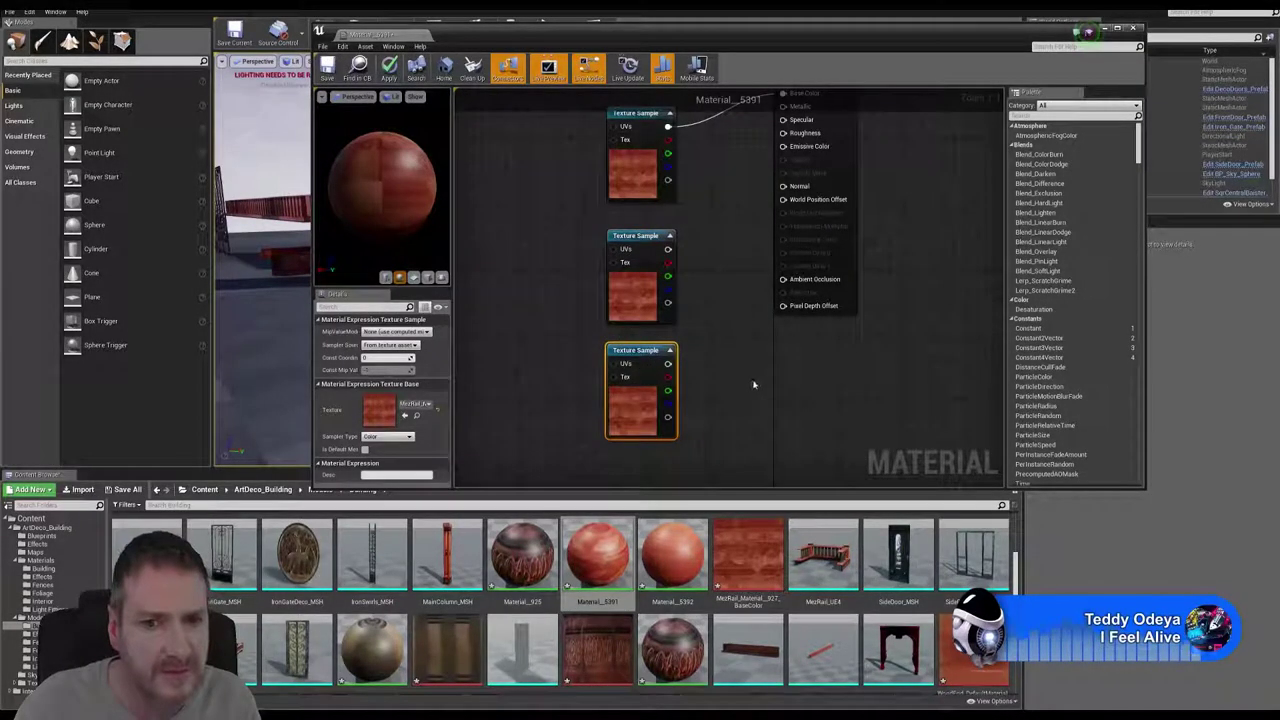
{"action": "right_click_drag", "start_coordinate": [885, 332], "coordinate": [844, 343]}
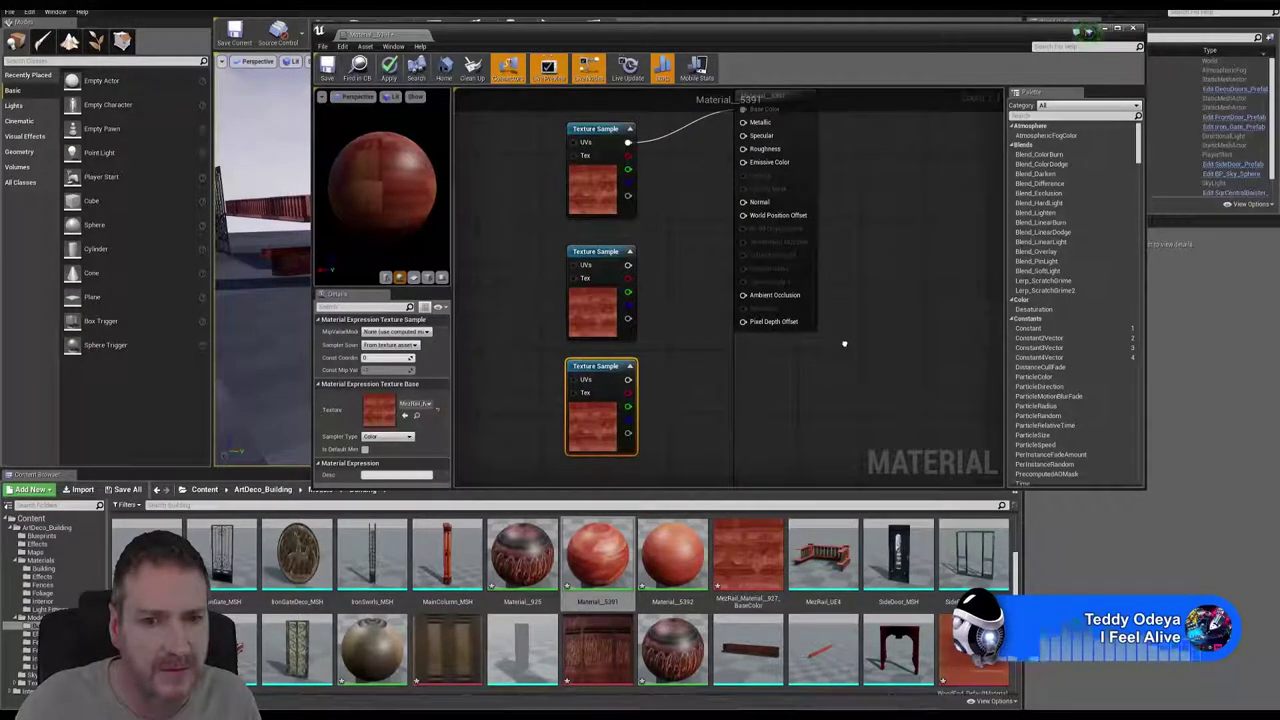
Import the MezRail_Material__927 Normal and OcclusionRoughnessMetallic textures from the MezRail export folder into the building models folder
{"action": "left_click", "coordinate": [612, 280]}
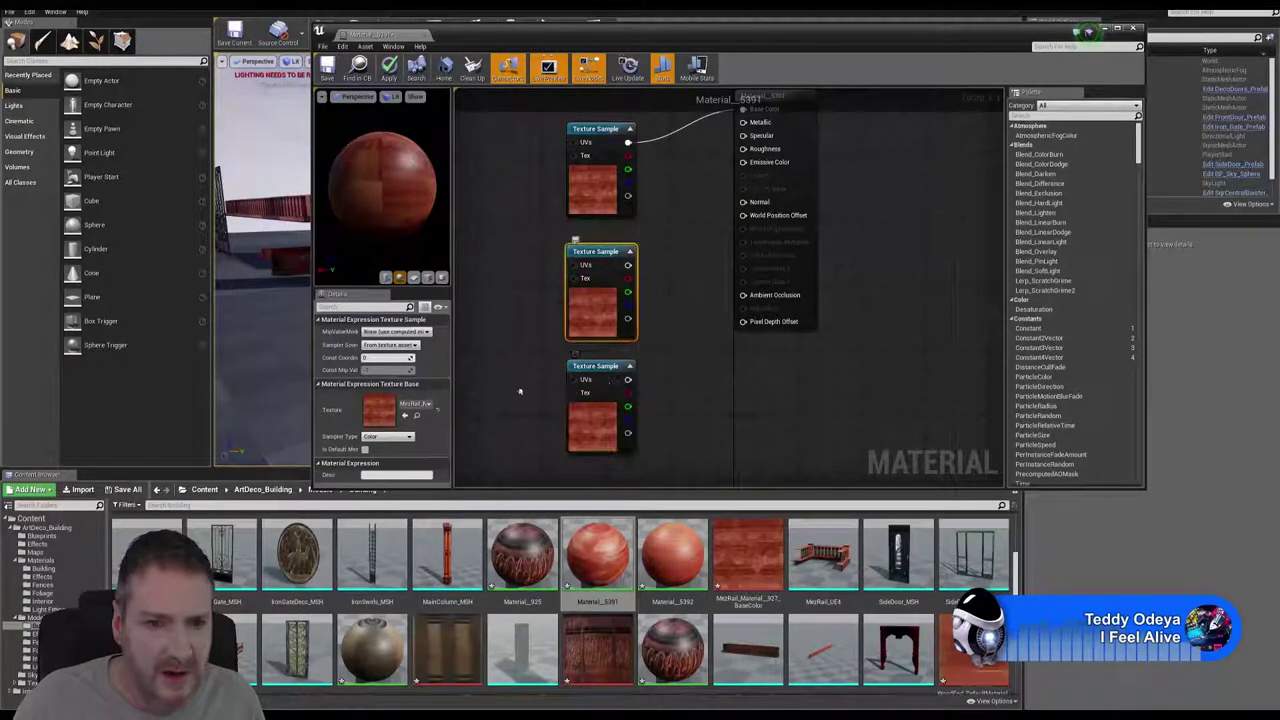
{"action": "left_click", "coordinate": [80, 490]}
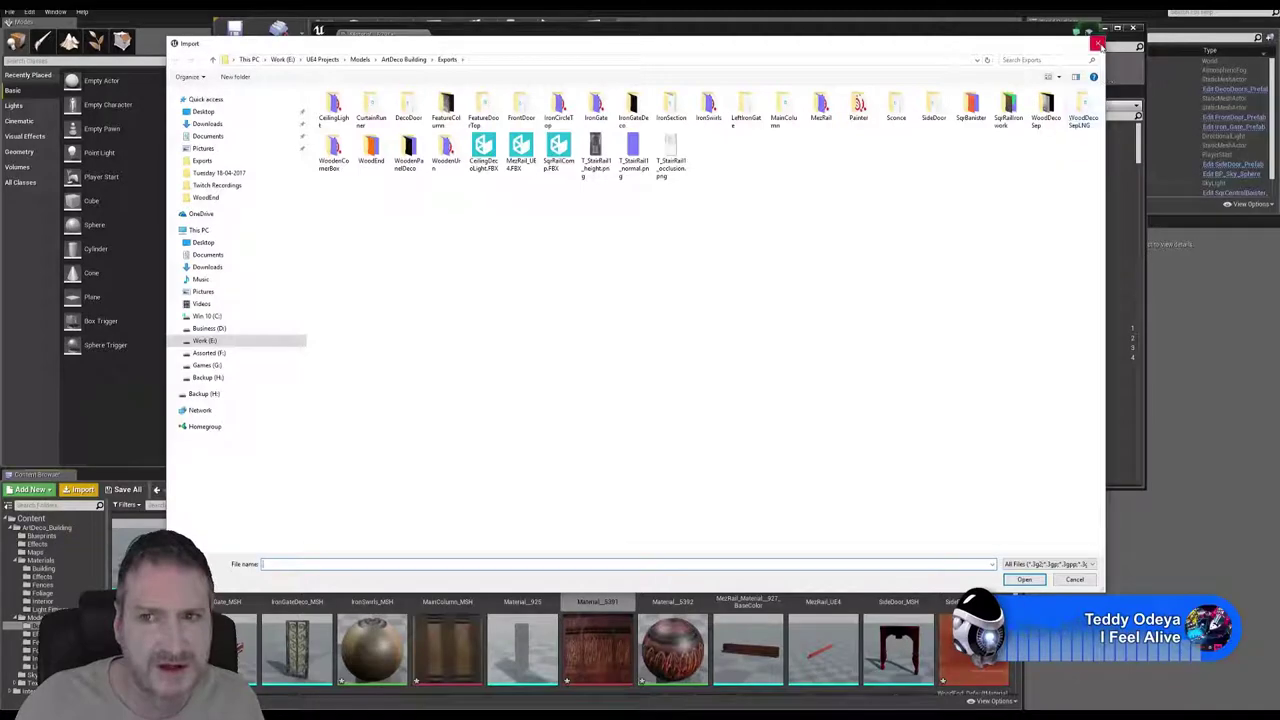
{"action": "left_click", "coordinate": [1097, 44]}
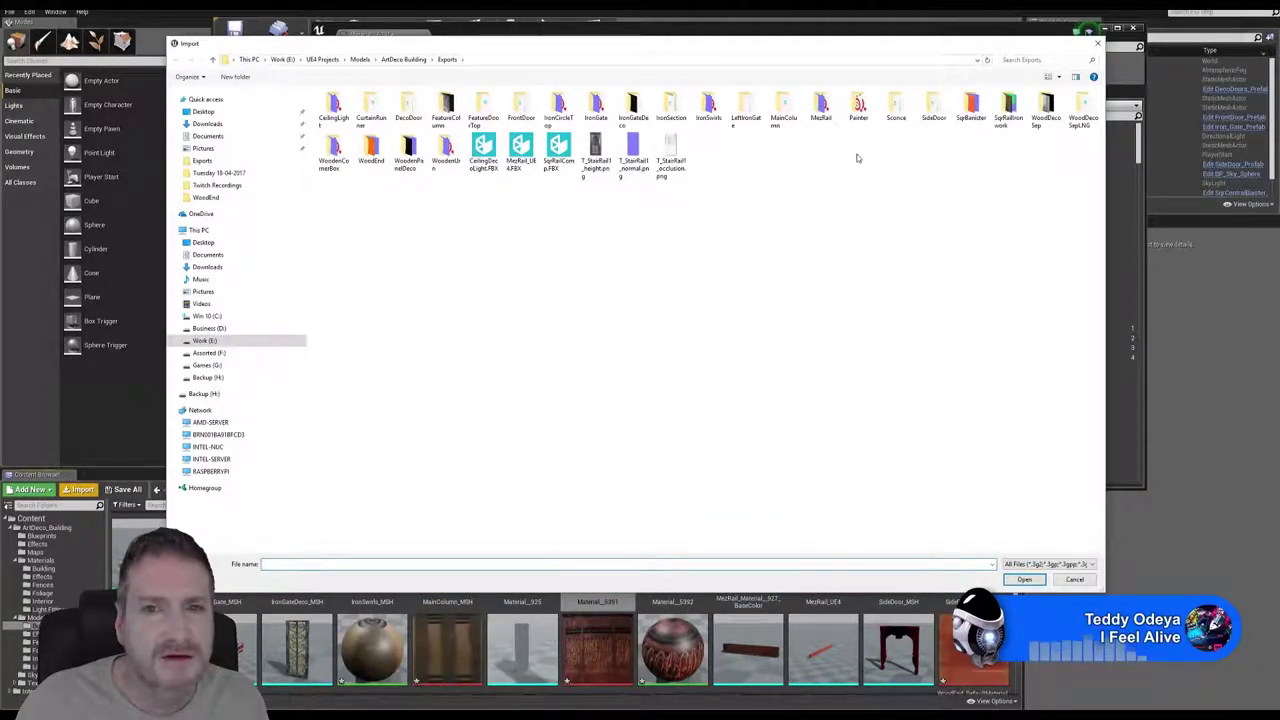
{"action": "double_click", "coordinate": [821, 110]}
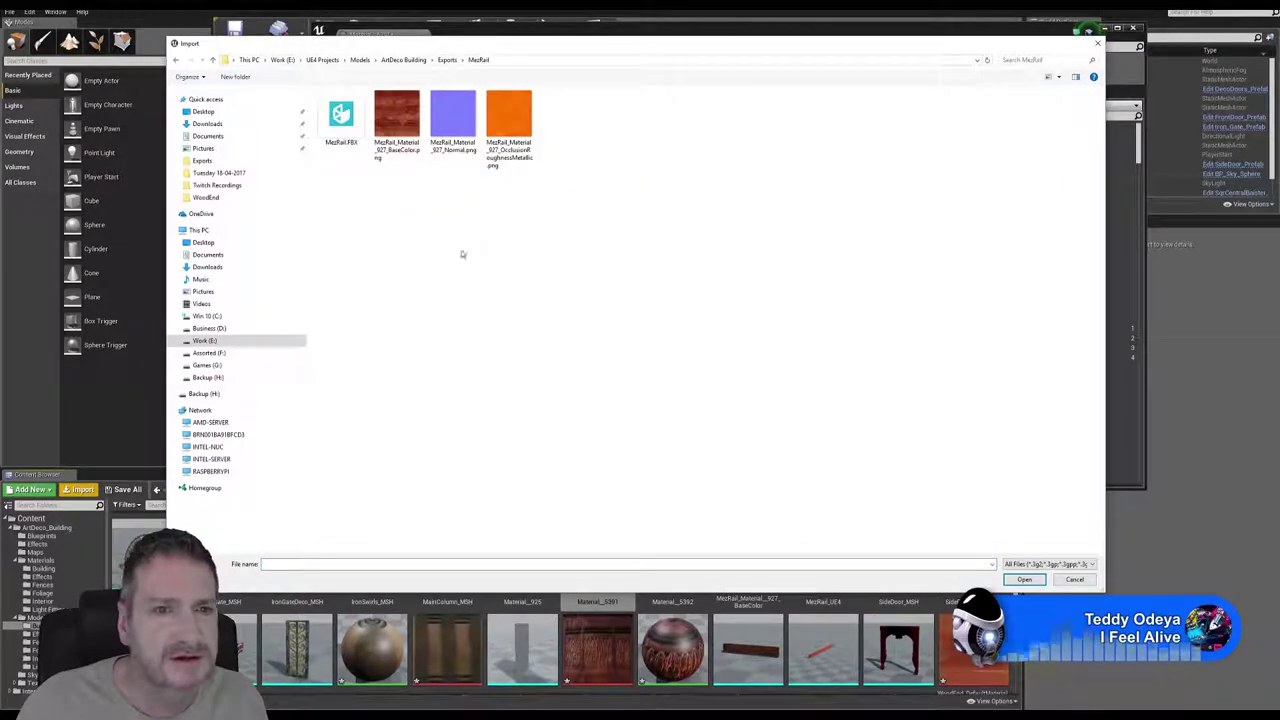
{"action": "left_click", "coordinate": [462, 135]}
{"action": "left_click", "coordinate": [525, 137], "text": "ctrl"}
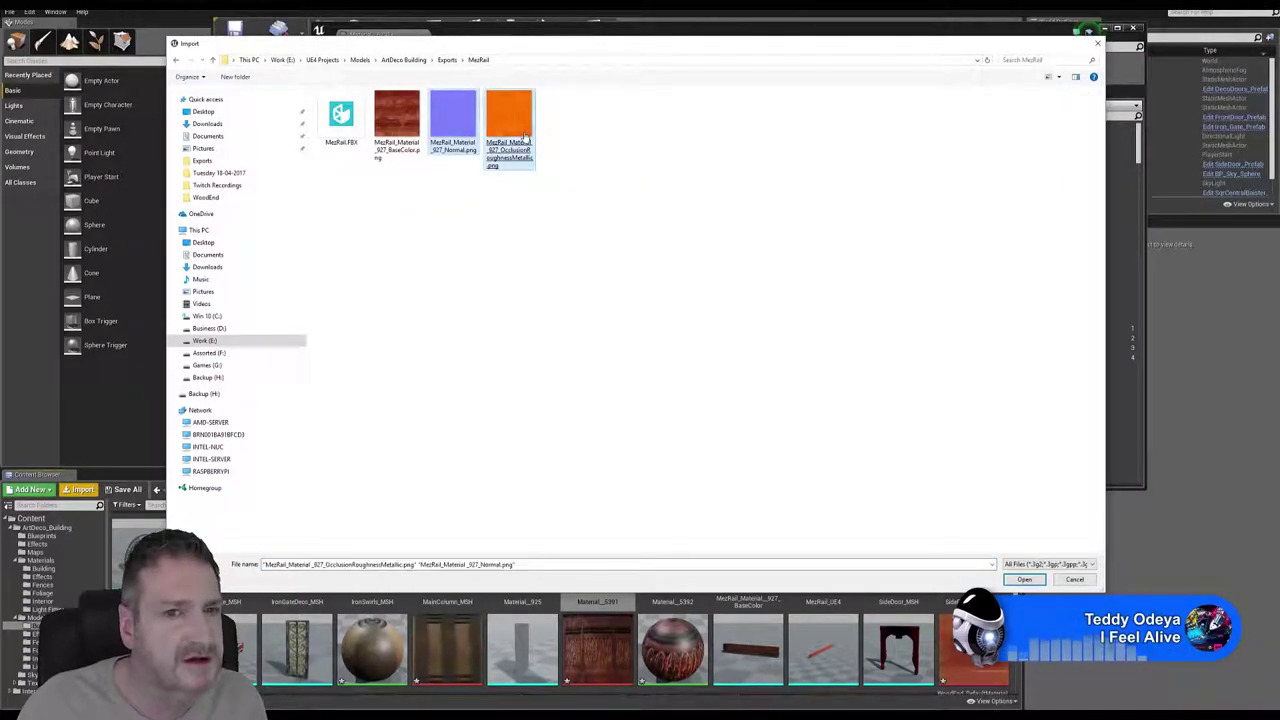
{"action": "left_click", "coordinate": [1025, 580]}
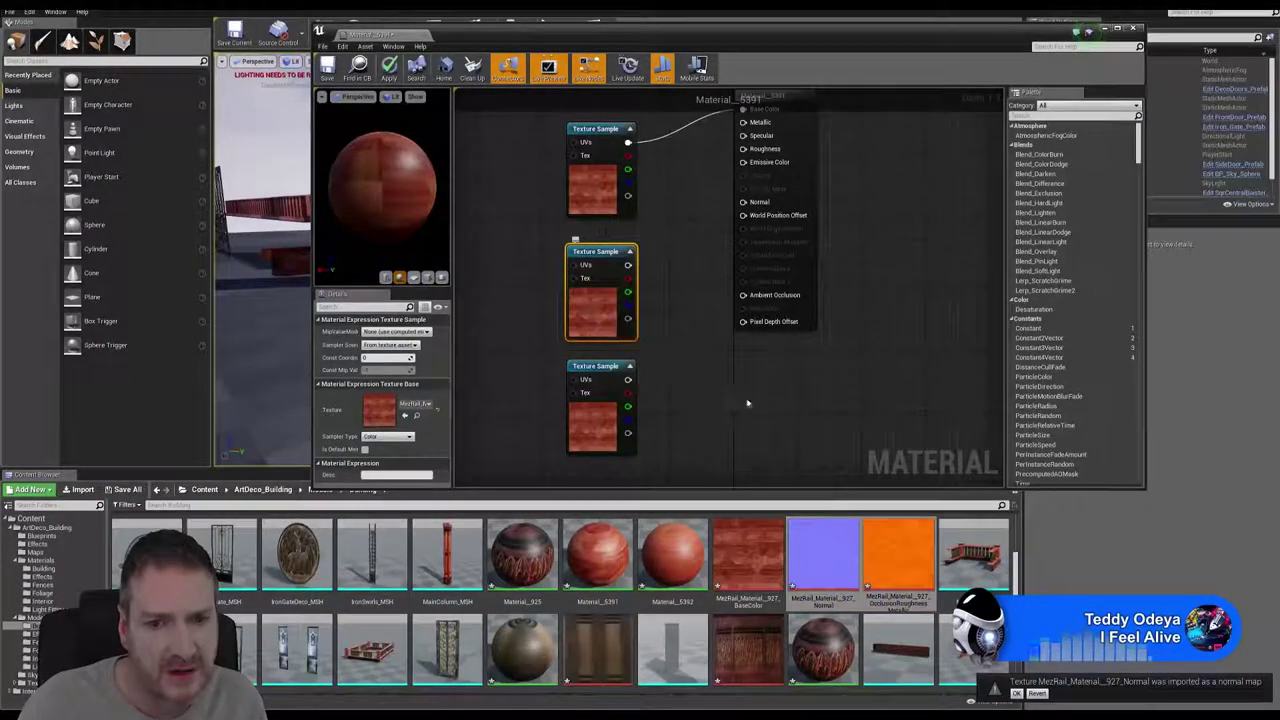
Assign the MezRail normal texture to the middle texture sample in Material__5391 and the OcclusionRoughnessMetallic texture to the lowest one
{"action": "right_click", "coordinate": [591, 306]}
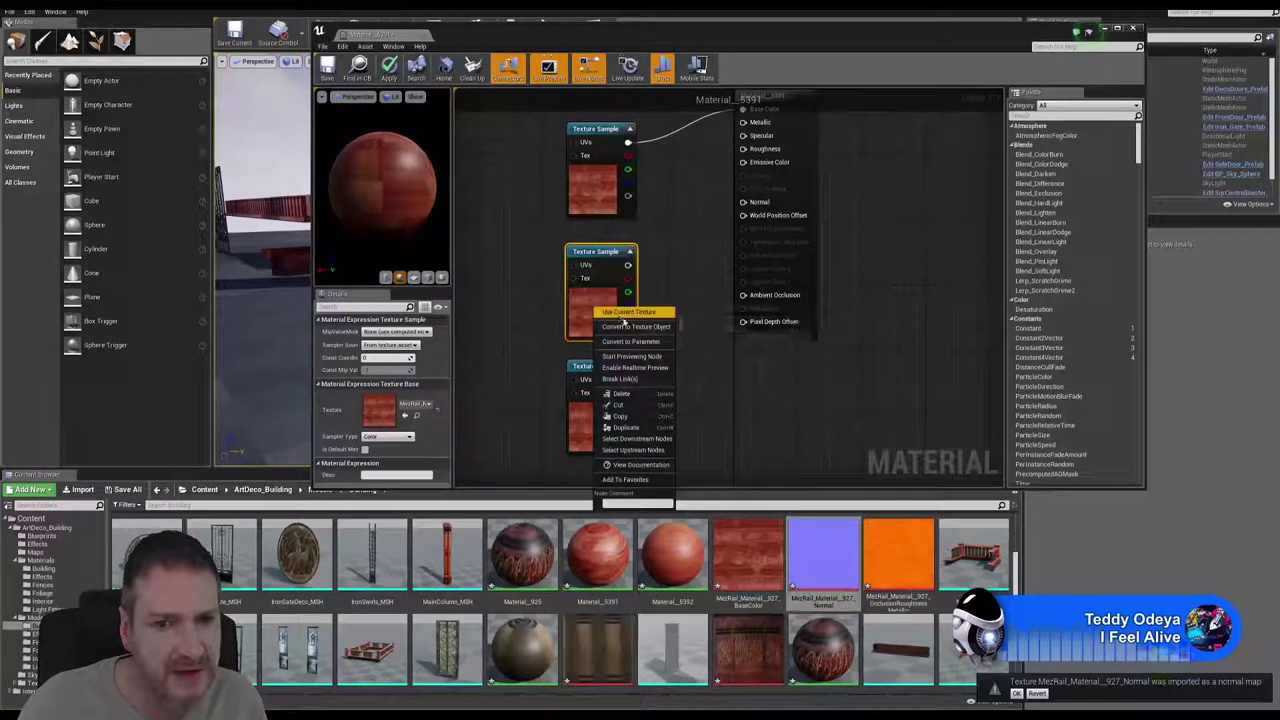
{"action": "left_click", "coordinate": [628, 319]}
{"action": "left_click", "coordinate": [597, 428]}
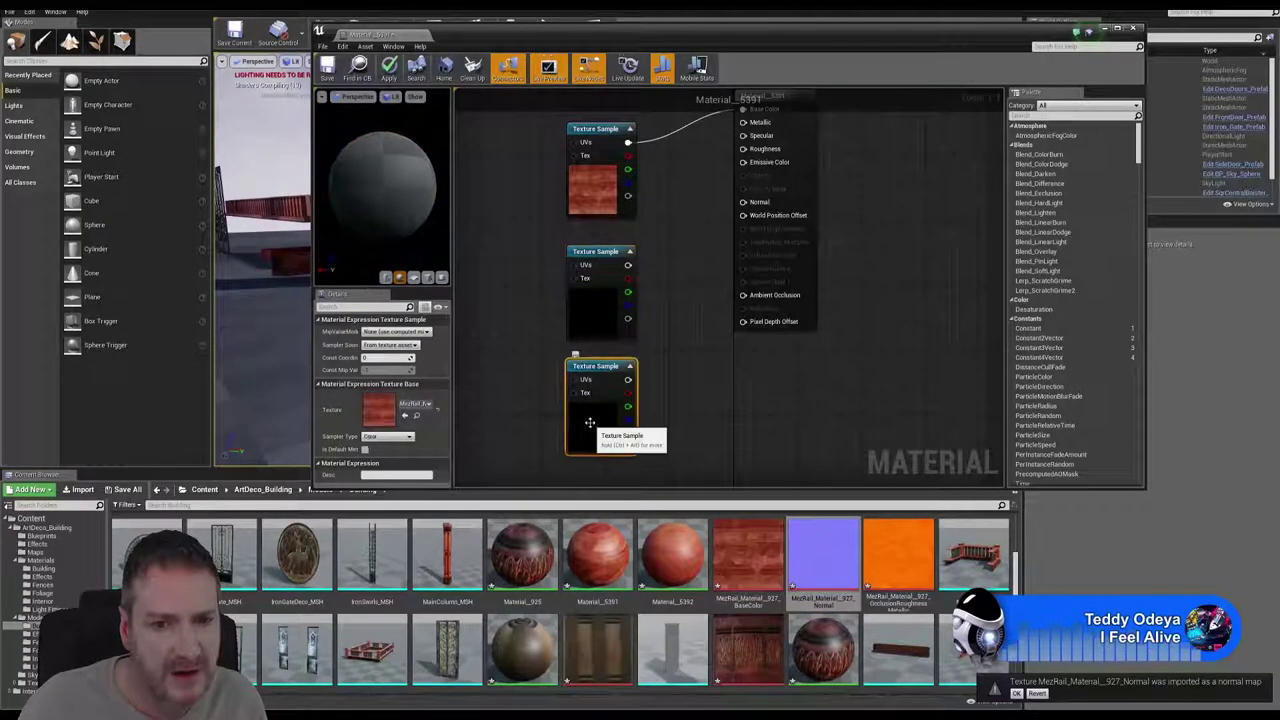
{"action": "left_click", "coordinate": [900, 560]}
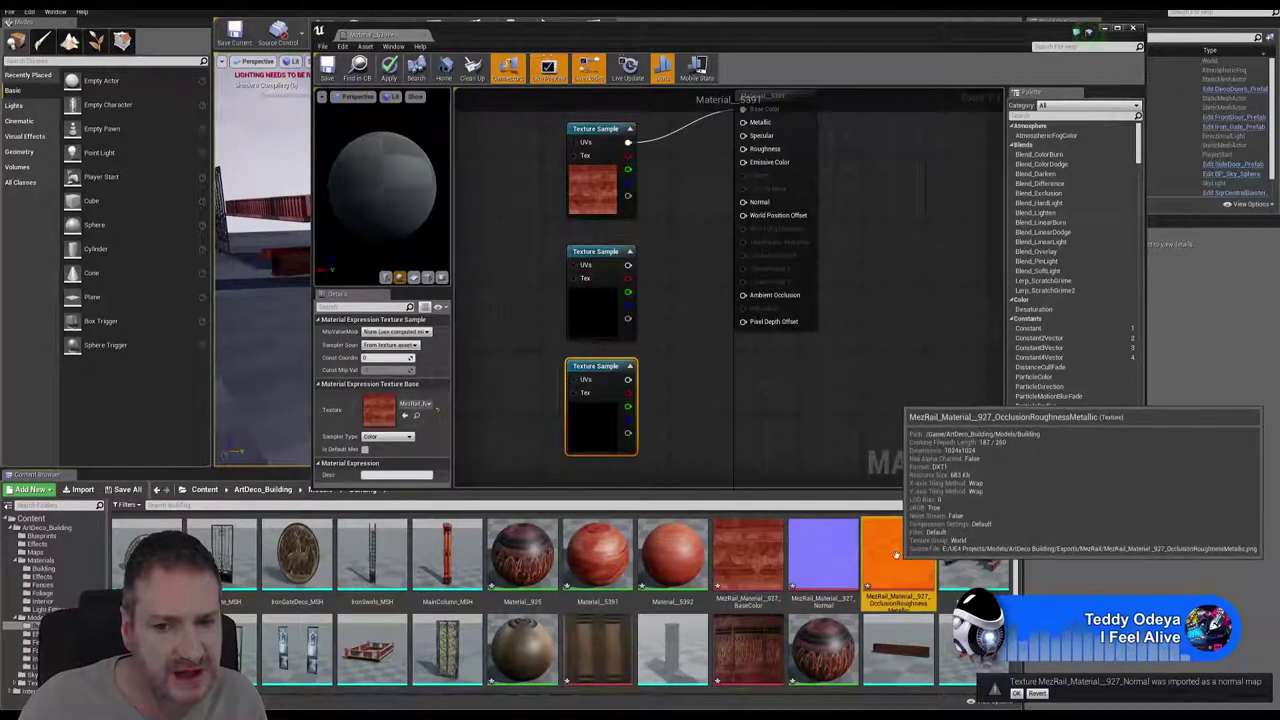
{"action": "right_click", "coordinate": [598, 418]}
{"action": "left_click", "coordinate": [624, 428]}
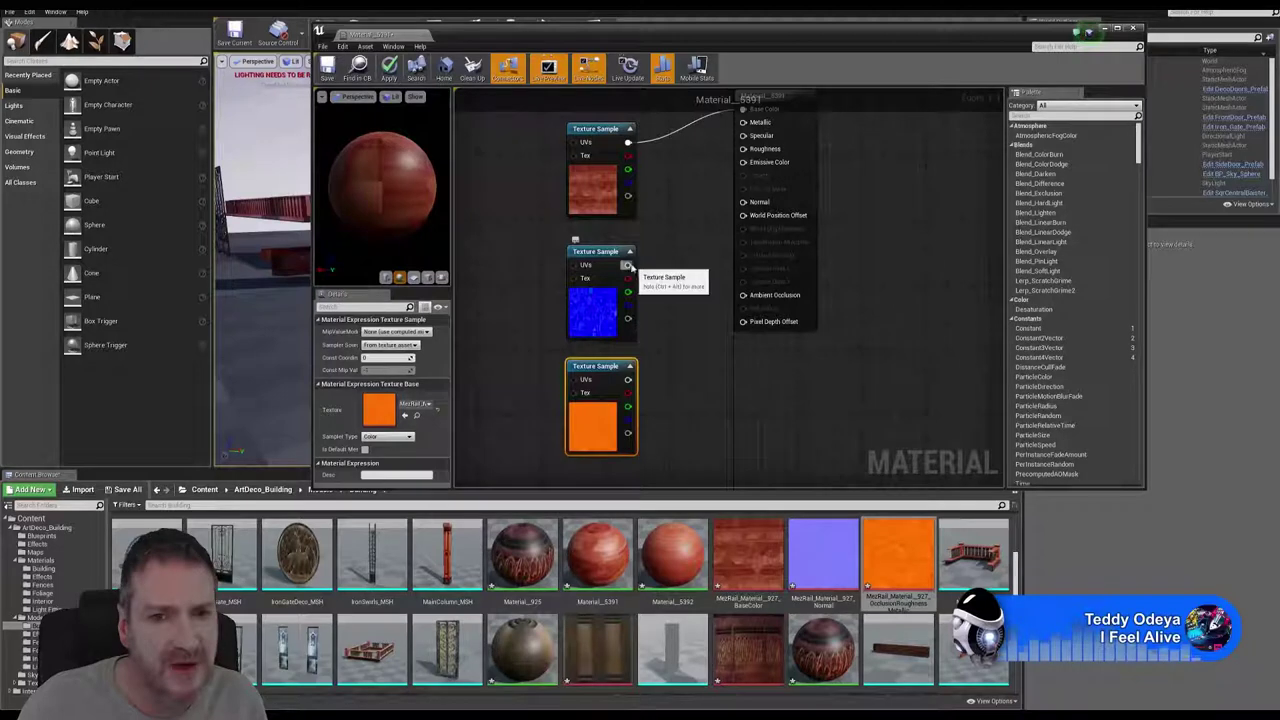
Wire the normal sample to Normal and the packed sample's red, green and blue to Ambient Occlusion, Roughness and Metallic, then save and close Material__5391
{"action": "left_click_drag", "start_coordinate": [628, 264], "coordinate": [744, 202]}
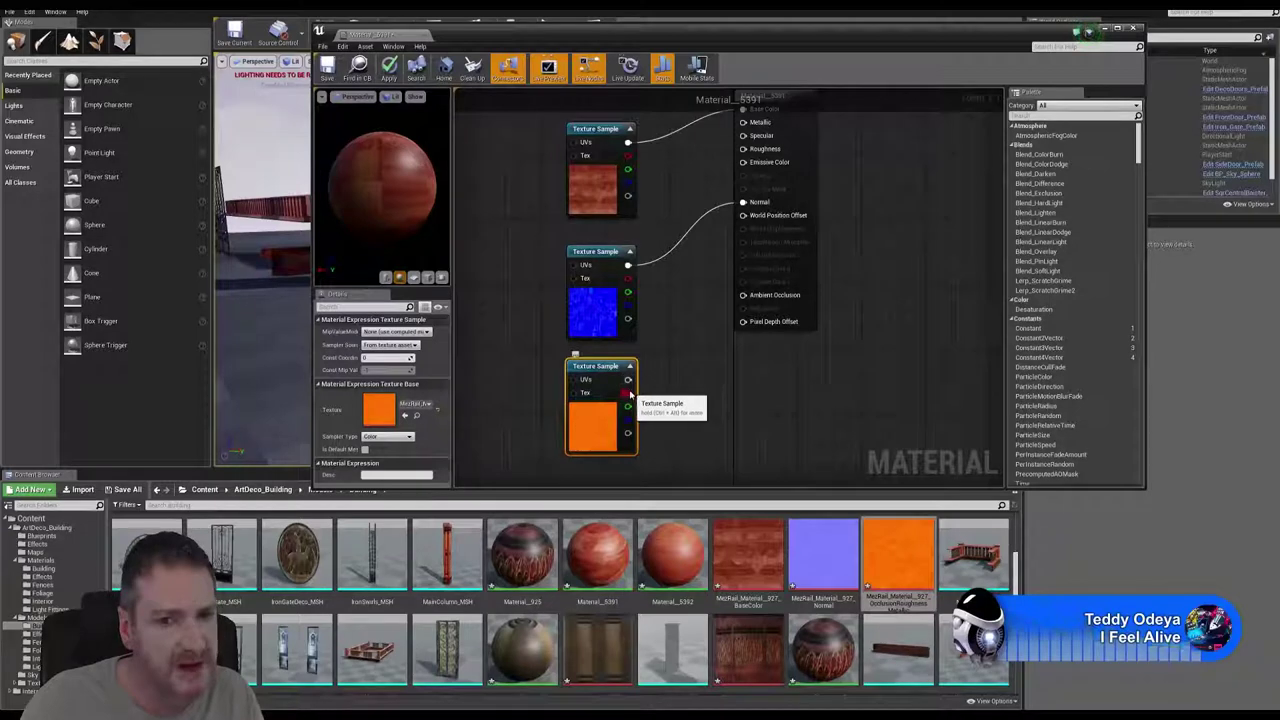
{"action": "left_click_drag", "start_coordinate": [629, 393], "coordinate": [743, 295]}
{"action": "right_click_drag", "start_coordinate": [864, 287], "coordinate": [831, 320]}
{"action": "left_click_drag", "start_coordinate": [595, 439], "coordinate": [707, 188]}
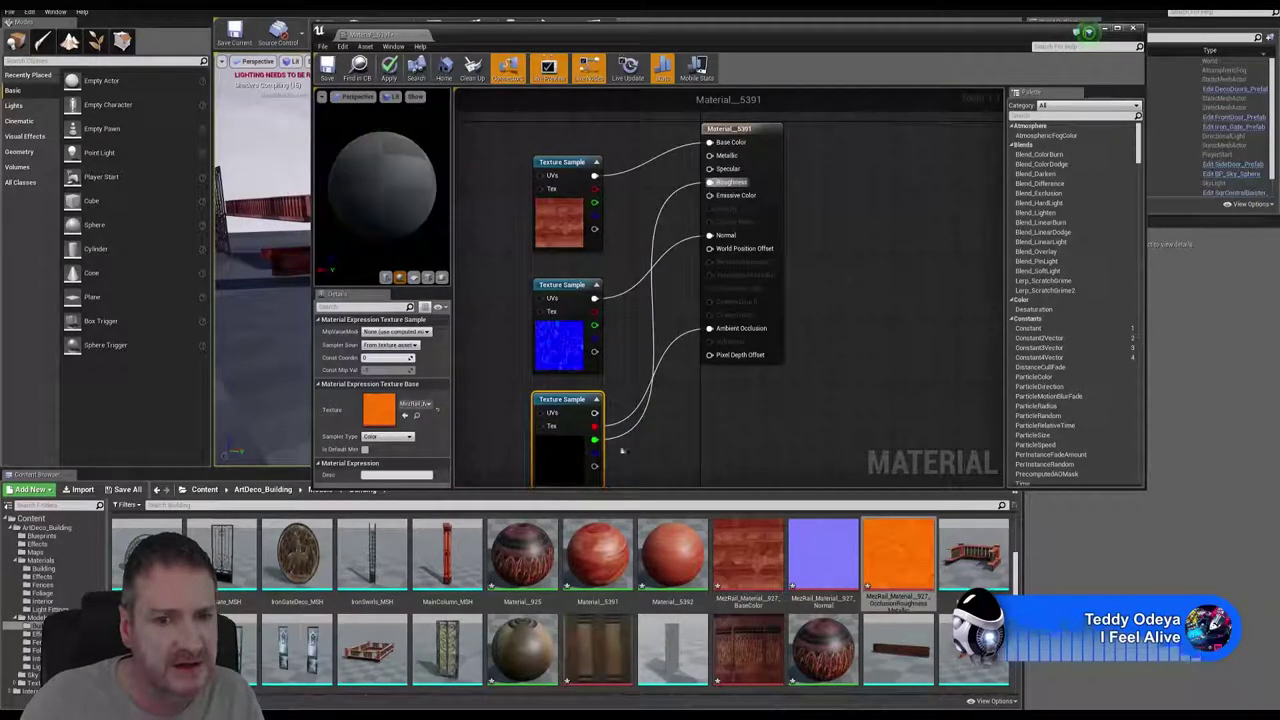
{"action": "left_click_drag", "start_coordinate": [595, 453], "coordinate": [709, 156]}
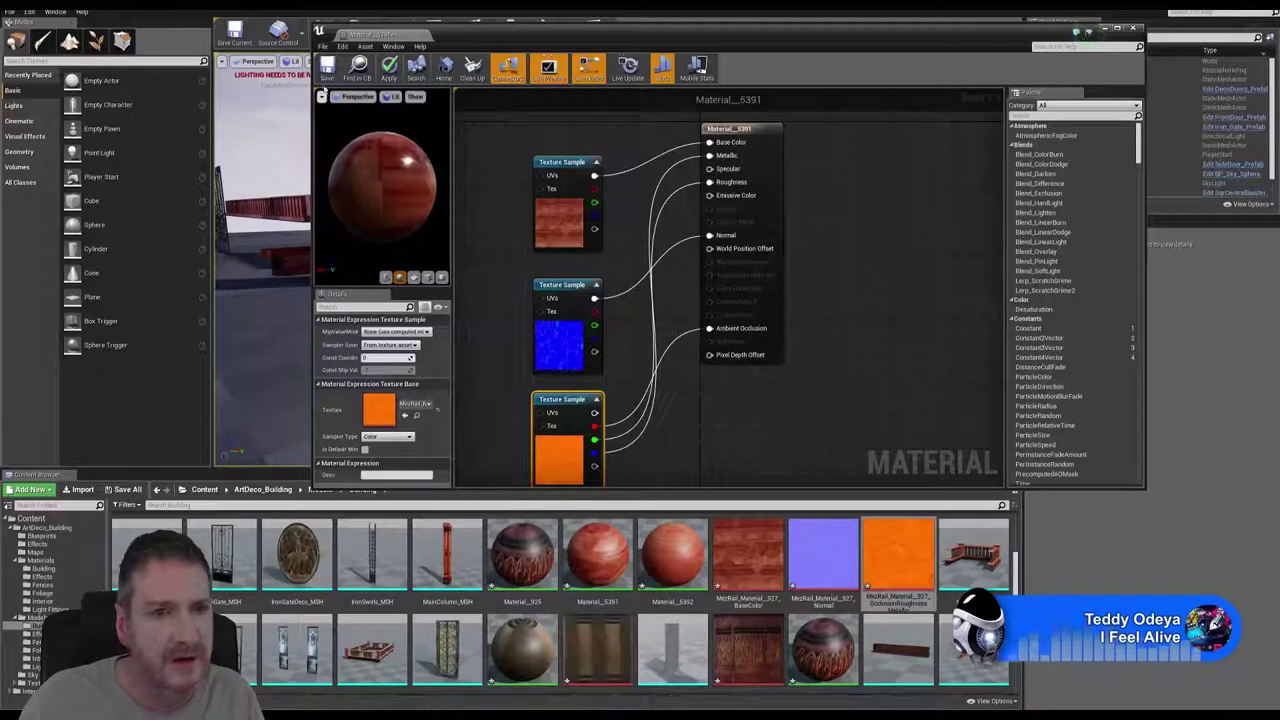
{"action": "left_click", "coordinate": [327, 68]}
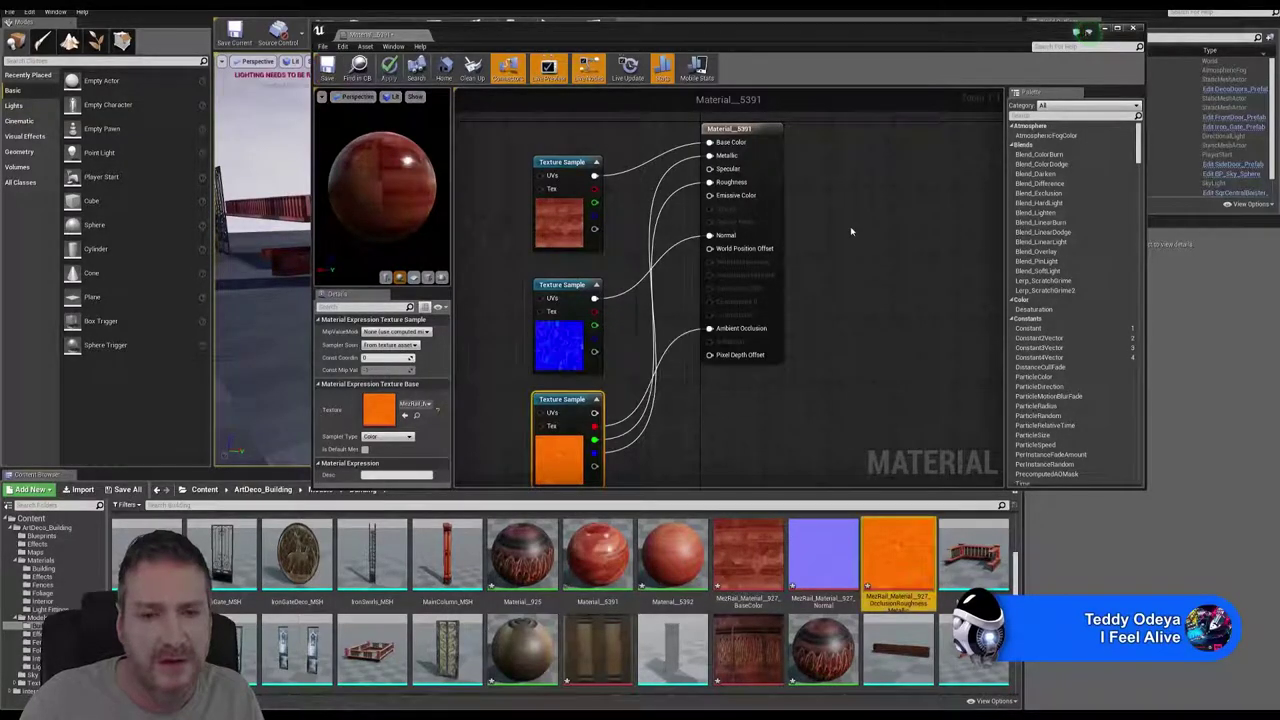
{"action": "left_click", "coordinate": [1135, 29]}
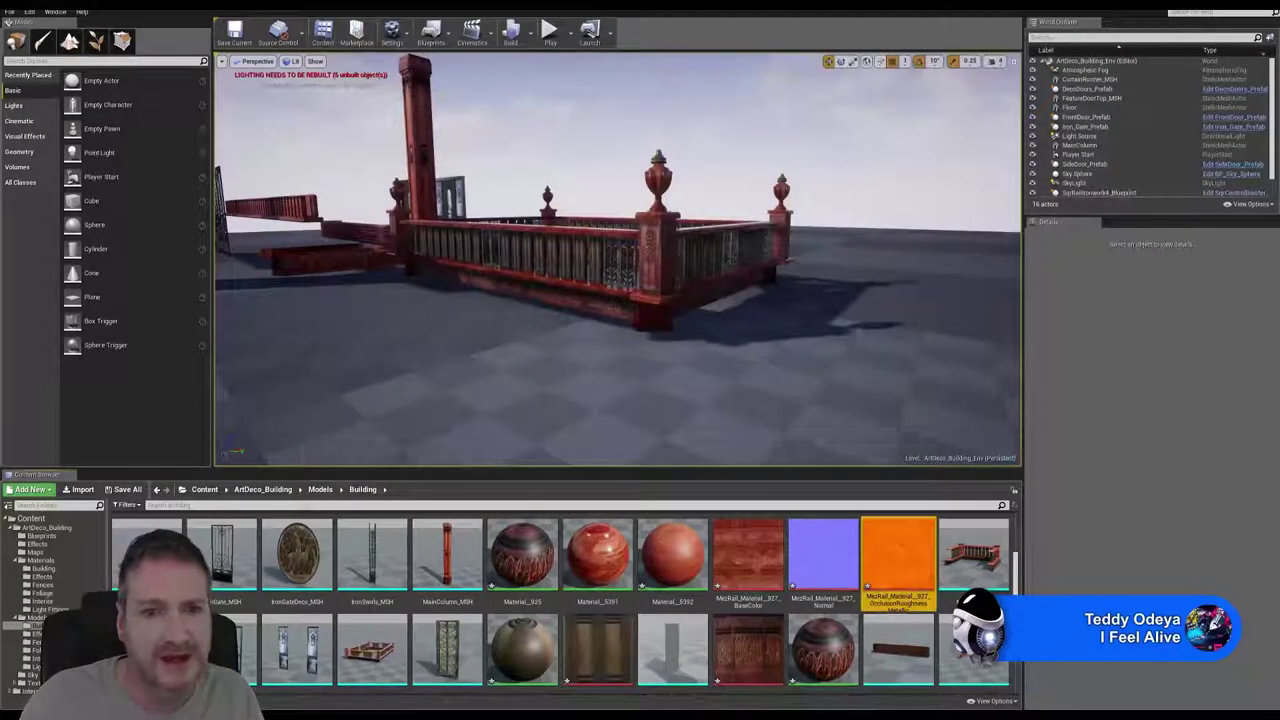
Open Material__5392 from the building models folder and move its texture sample node to the input side of the material node
{"action": "mouse_move", "coordinate": [617, 260]}
{"action": "right_mouse_down"}
{"action": "mouse_move", "coordinate": [700, 260]}
{"action": "mouse_move", "coordinate": [390, 266]}
{"action": "mouse_move", "coordinate": [682, 268]}
{"action": "mouse_move", "coordinate": [600, 268]}
{"action": "mouse_move", "coordinate": [650, 280]}
{"action": "mouse_move", "coordinate": [630, 280]}
{"action": "right_mouse_up"}
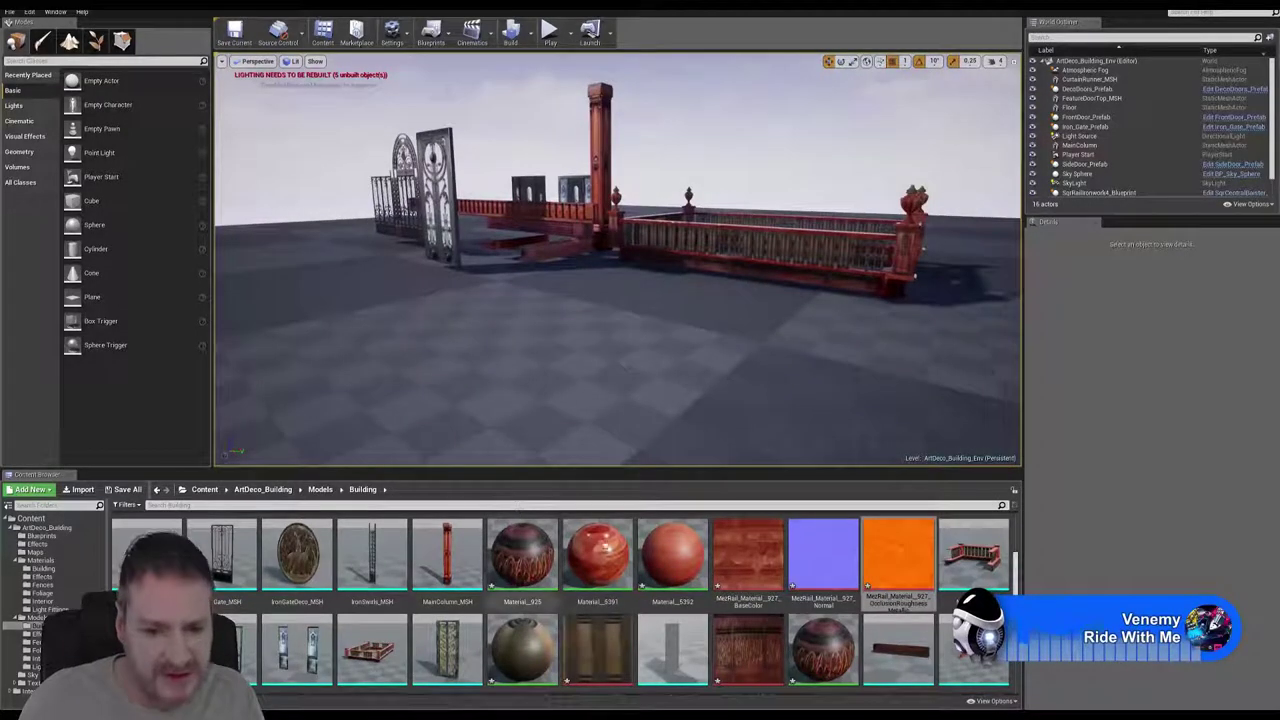
{"action": "double_click", "coordinate": [672, 556]}
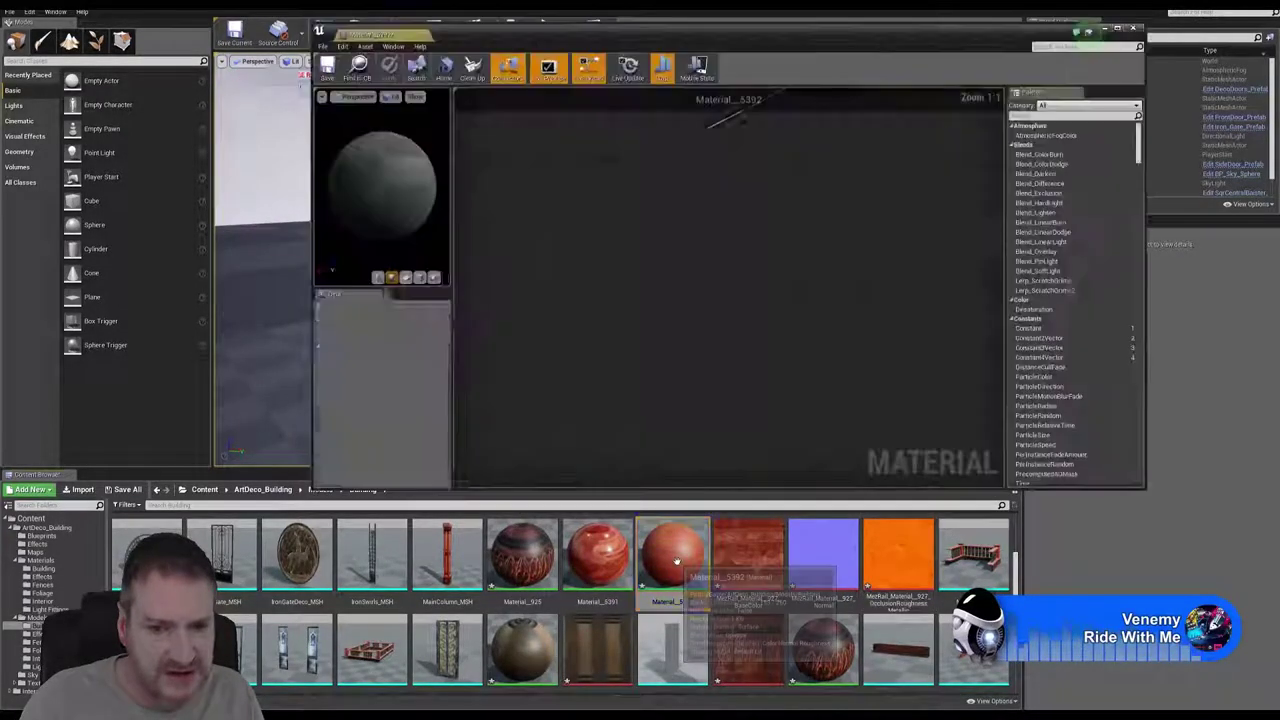
{"action": "right_click_drag", "start_coordinate": [817, 220], "coordinate": [846, 368]}
{"action": "left_click_drag", "start_coordinate": [868, 161], "coordinate": [577, 325]}
{"action": "right_click_drag", "start_coordinate": [621, 253], "coordinate": [659, 136]}
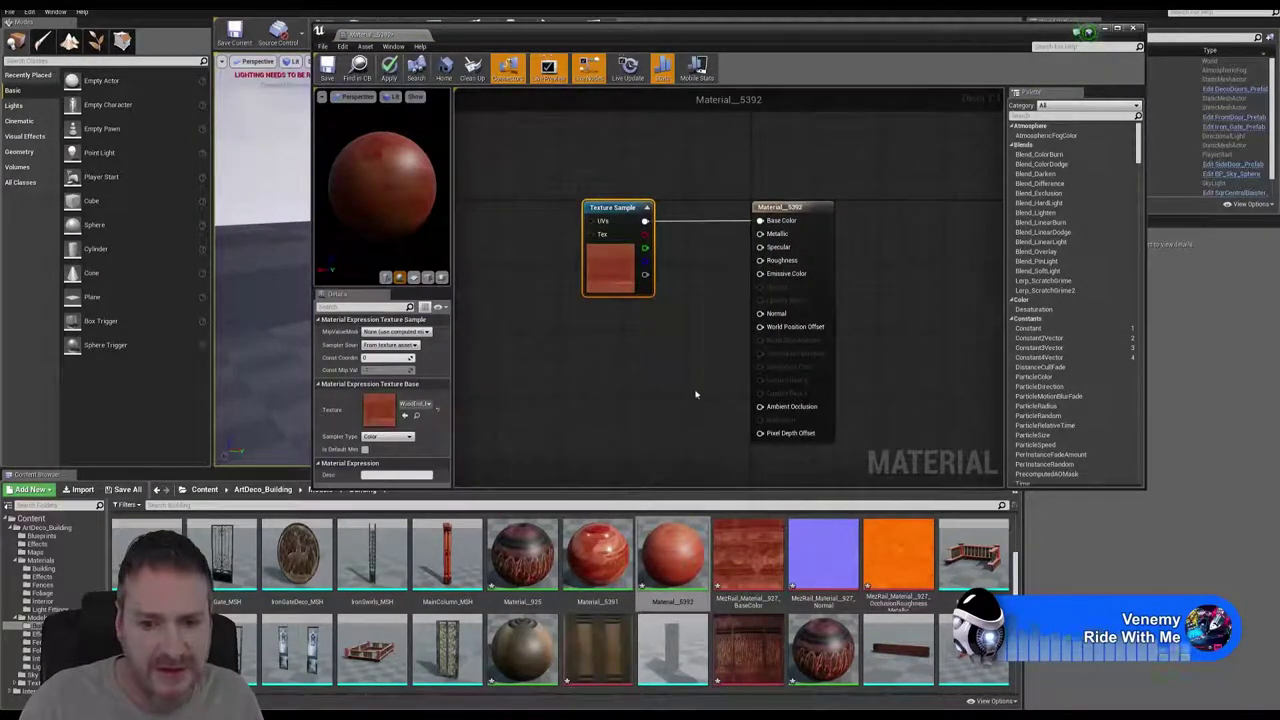
Duplicate the texture sample node twice in Material__5392 and align the copies in a column below the original
{"action": "scroll", "coordinate": [744, 590], "scroll_direction": "down", "scroll_amount": 3}
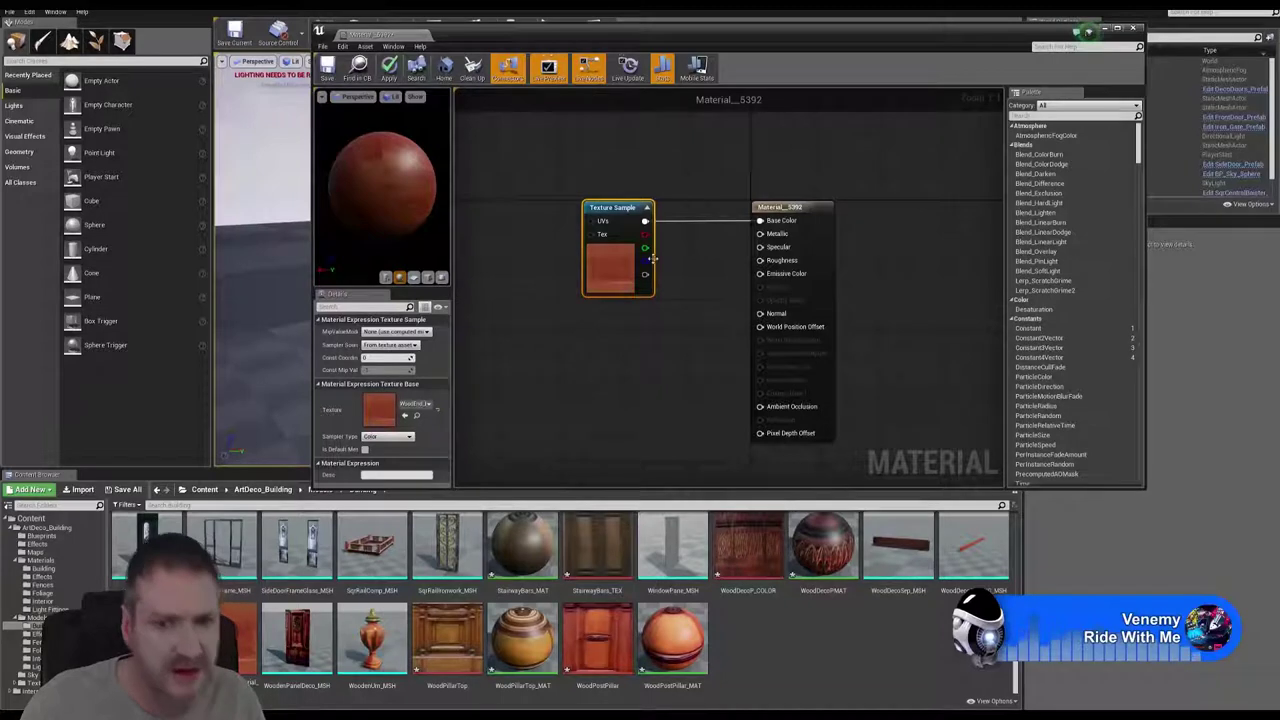
{"action": "right_click_drag", "start_coordinate": [609, 362], "coordinate": [646, 248]}
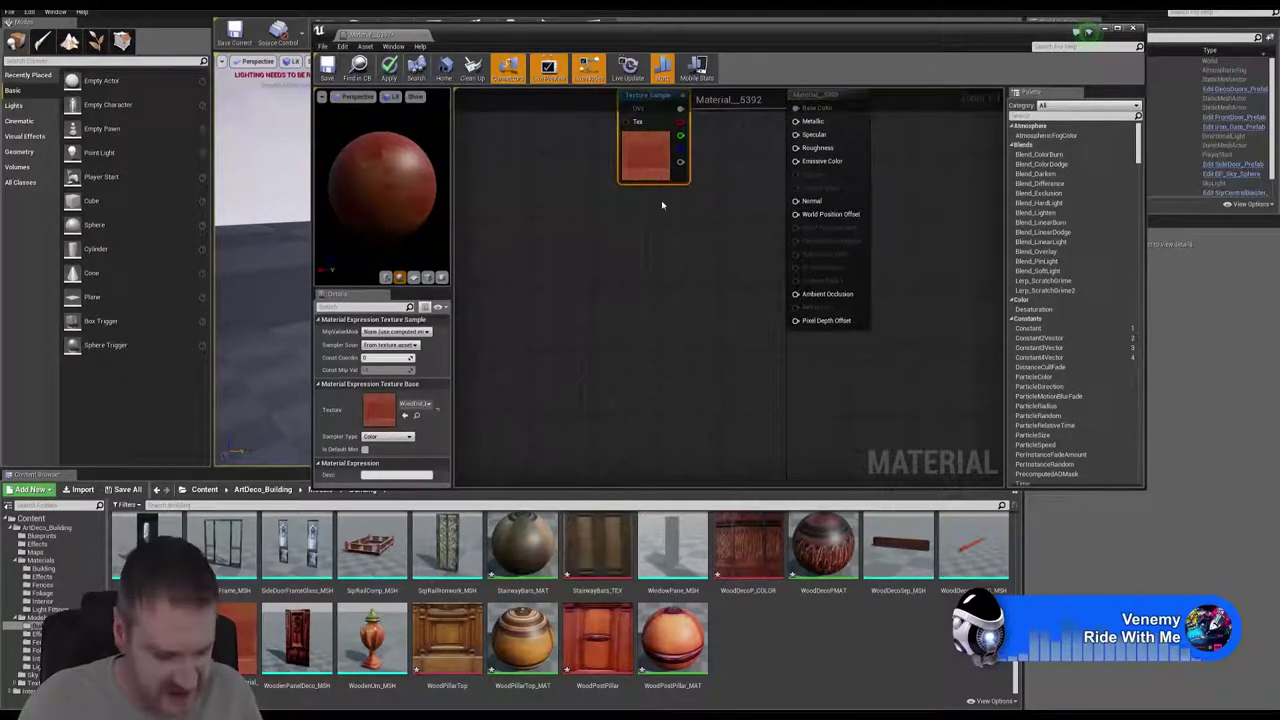
{"action": "left_click", "coordinate": [646, 250]}
{"action": "key", "text": "ctrl+v"}
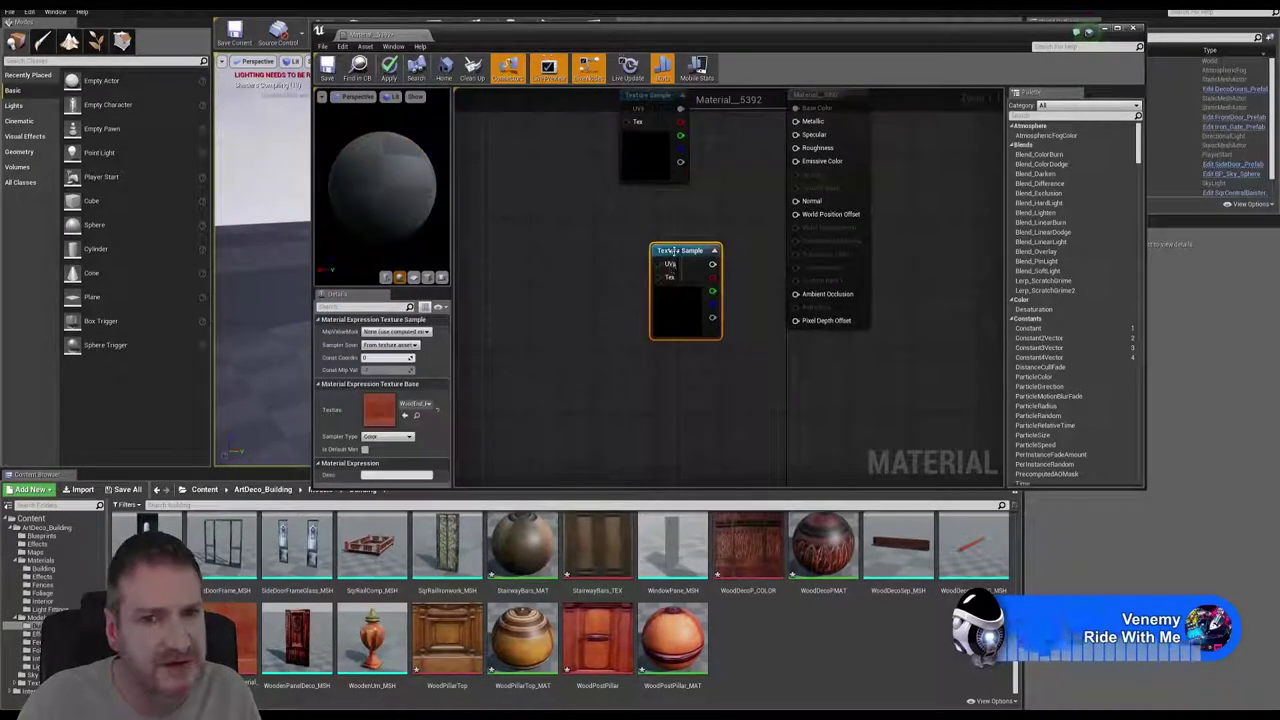
{"action": "left_click_drag", "start_coordinate": [674, 252], "coordinate": [652, 220]}
{"action": "key", "text": "t"}
{"action": "left_click", "coordinate": [704, 330]}
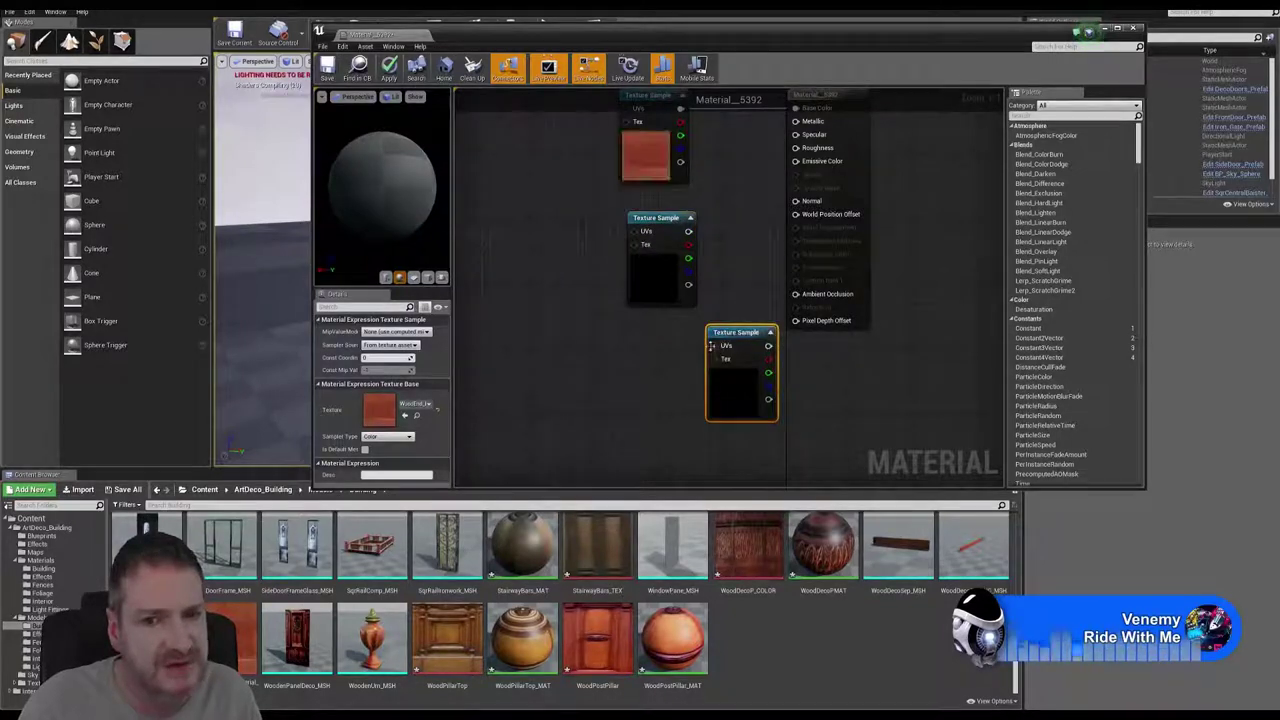
{"action": "left_click_drag", "start_coordinate": [725, 333], "coordinate": [647, 343]}
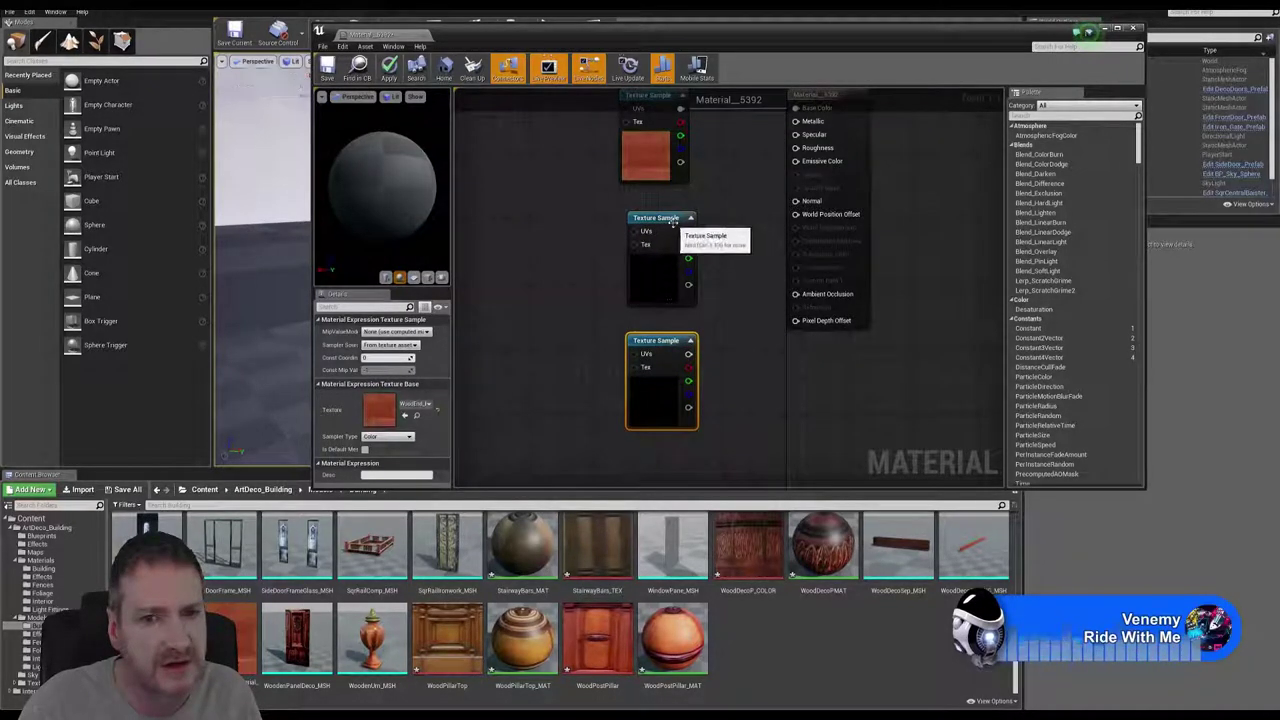
{"action": "left_click_drag", "start_coordinate": [676, 226], "coordinate": [668, 226]}
{"action": "left_click", "coordinate": [671, 351]}
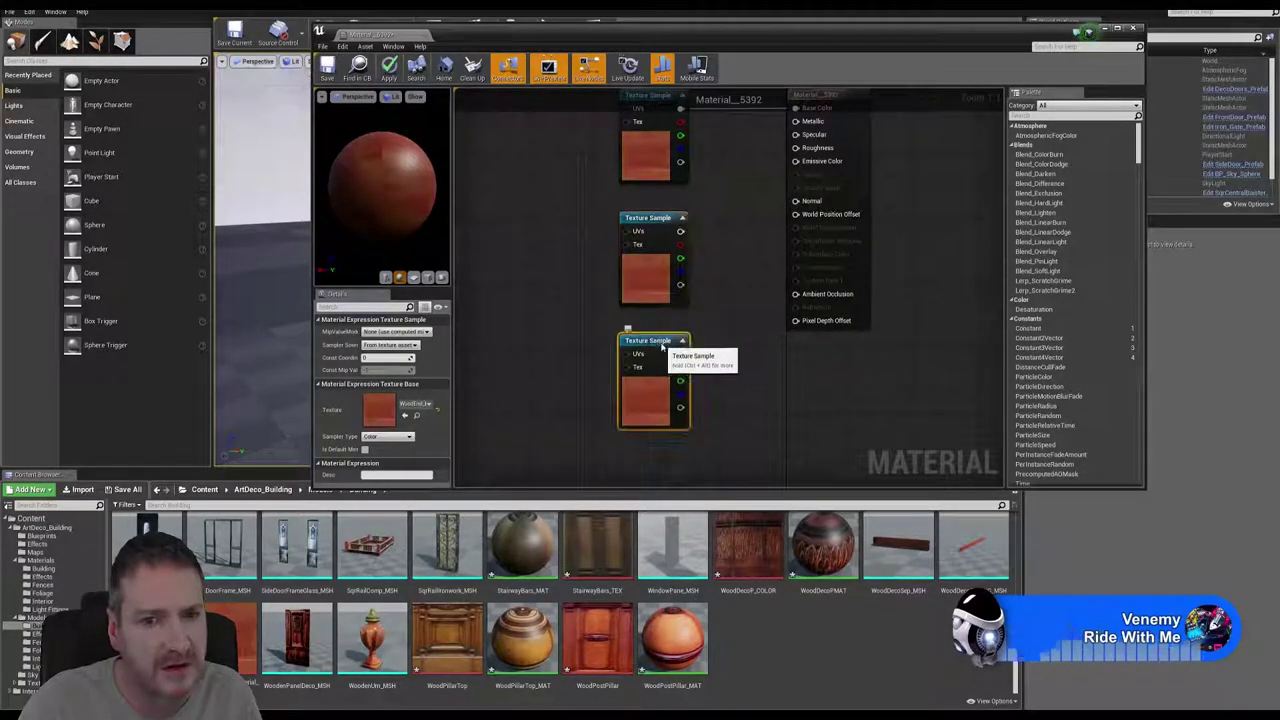
Import the WoodEnd_DefaultMaterial Normal and OcclusionRoughnessMetallic textures from the WoodEnd export folder into the building models folder
{"action": "left_click", "coordinate": [80, 490]}
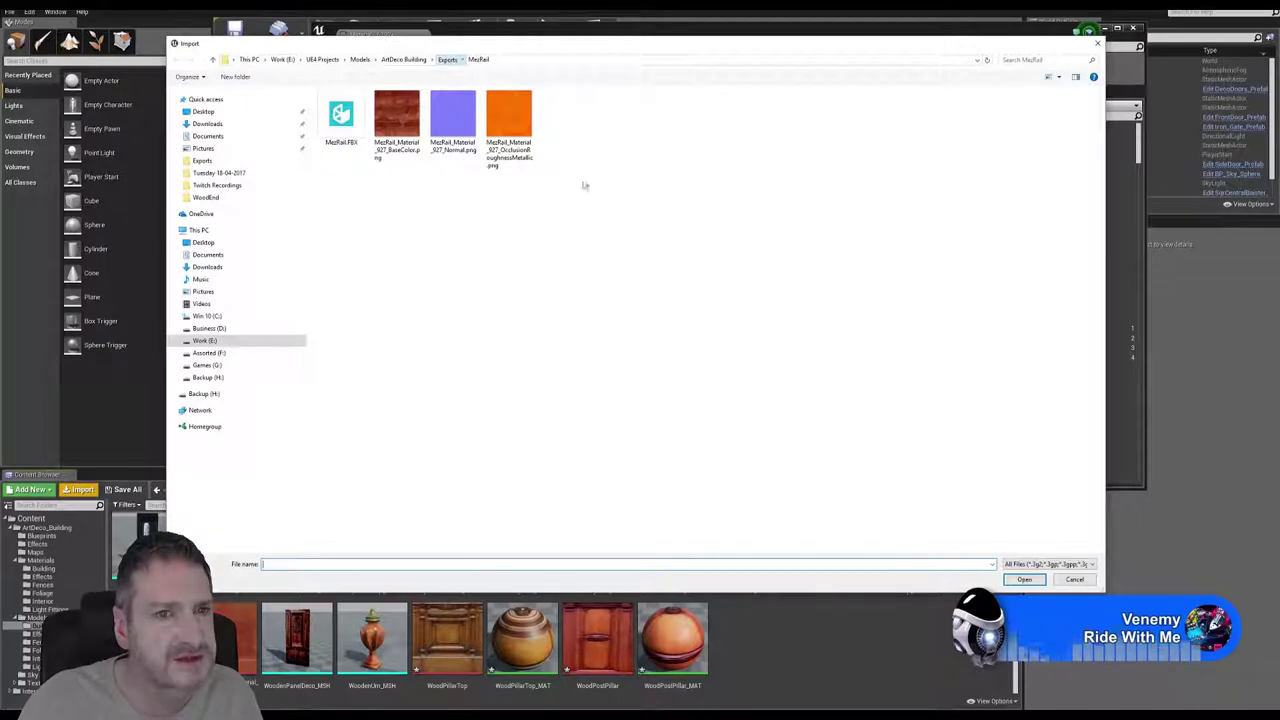
{"action": "key", "text": "alt+Up"}
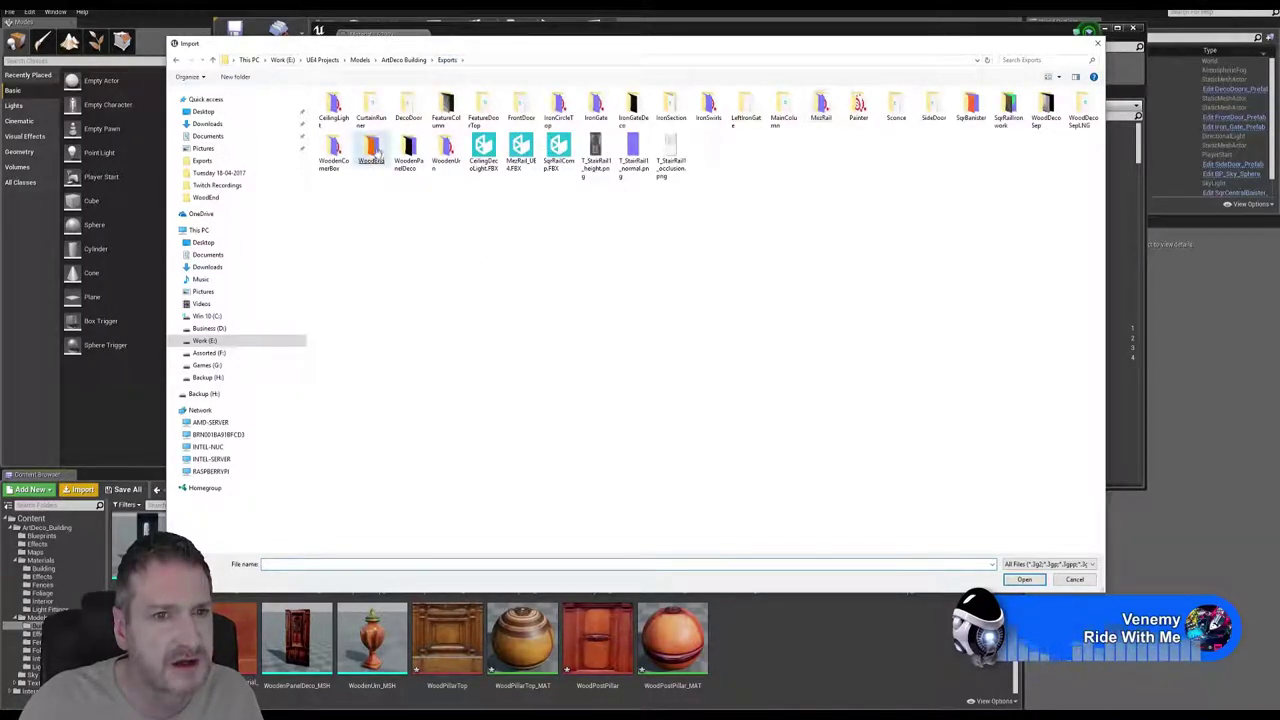
{"action": "double_click", "coordinate": [371, 150]}
{"action": "left_click", "coordinate": [453, 135]}
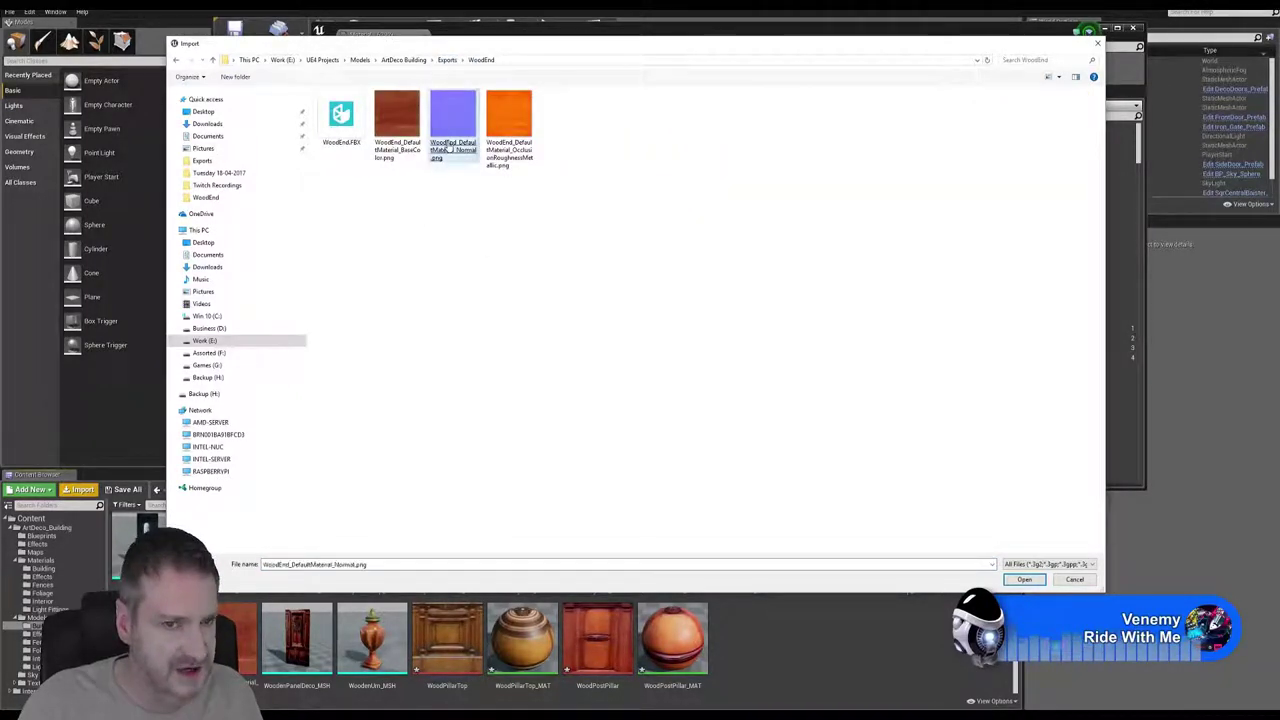
{"action": "left_click", "coordinate": [510, 150], "text": "ctrl"}
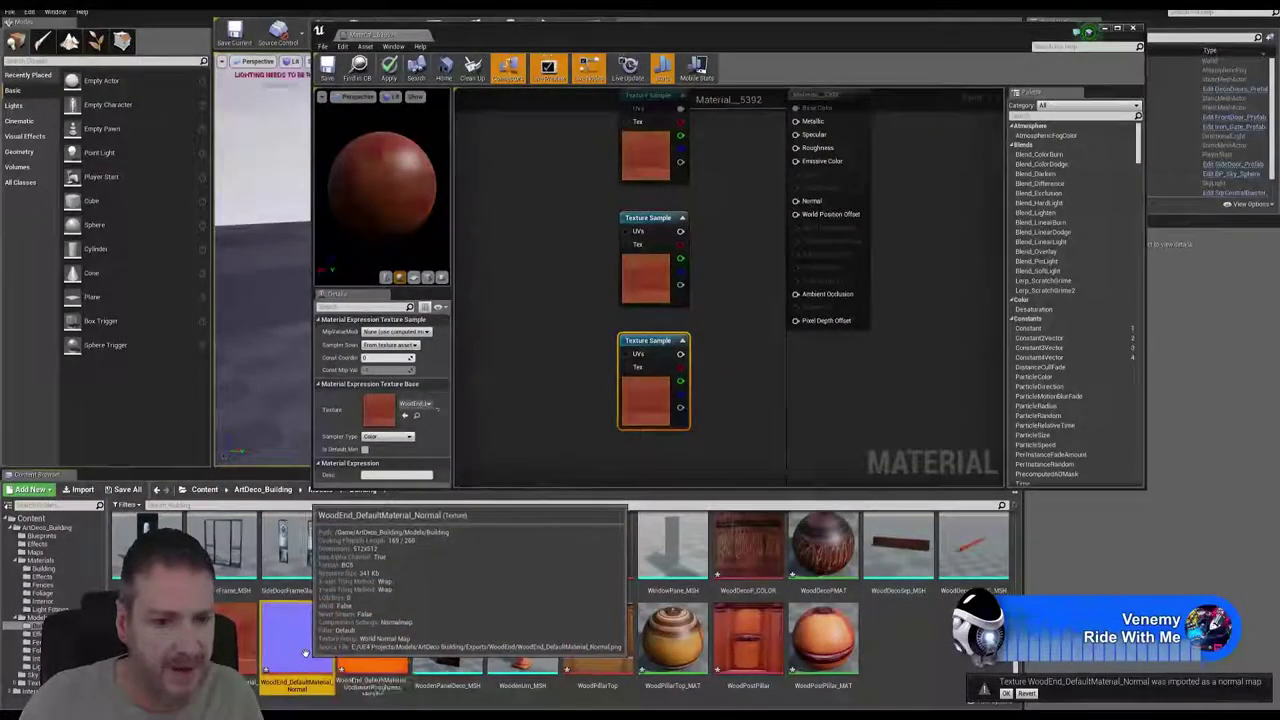
Assign the WoodEnd normal texture to the middle texture sample in Material__5392 and the OcclusionRoughnessMetallic texture to the lowest one
{"action": "right_click", "coordinate": [643, 278]}
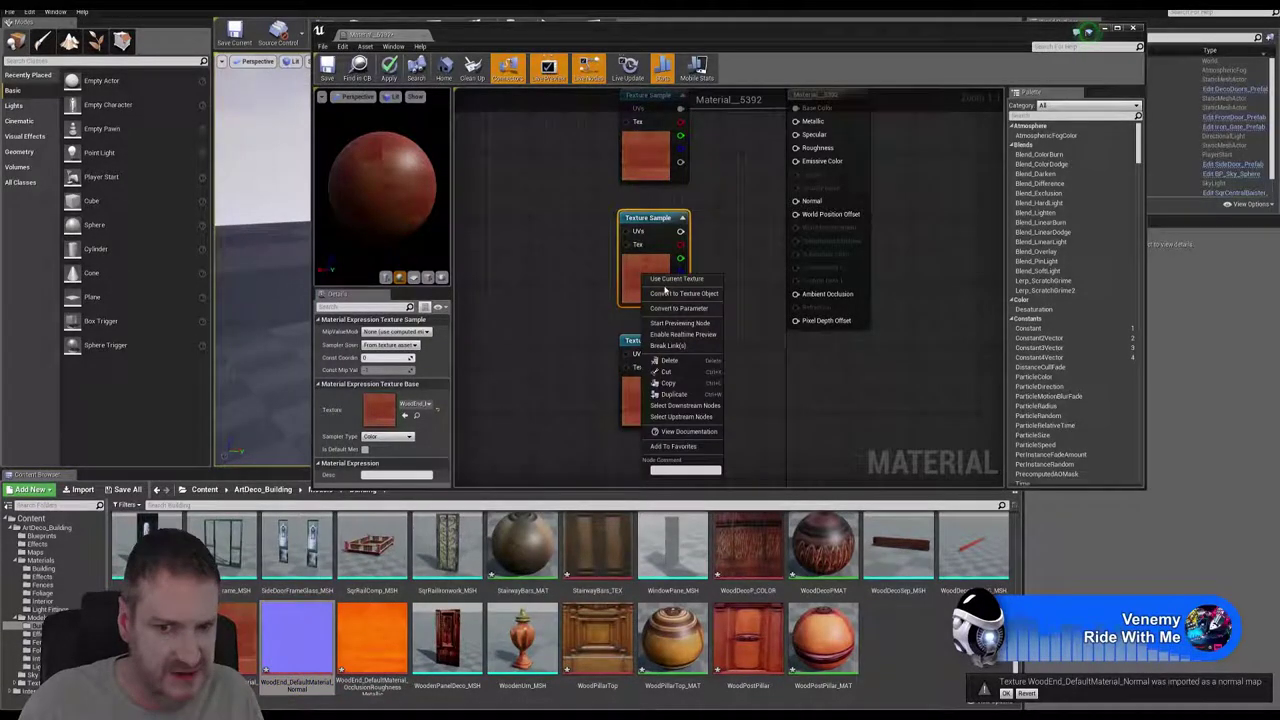
{"action": "left_click", "coordinate": [663, 282]}
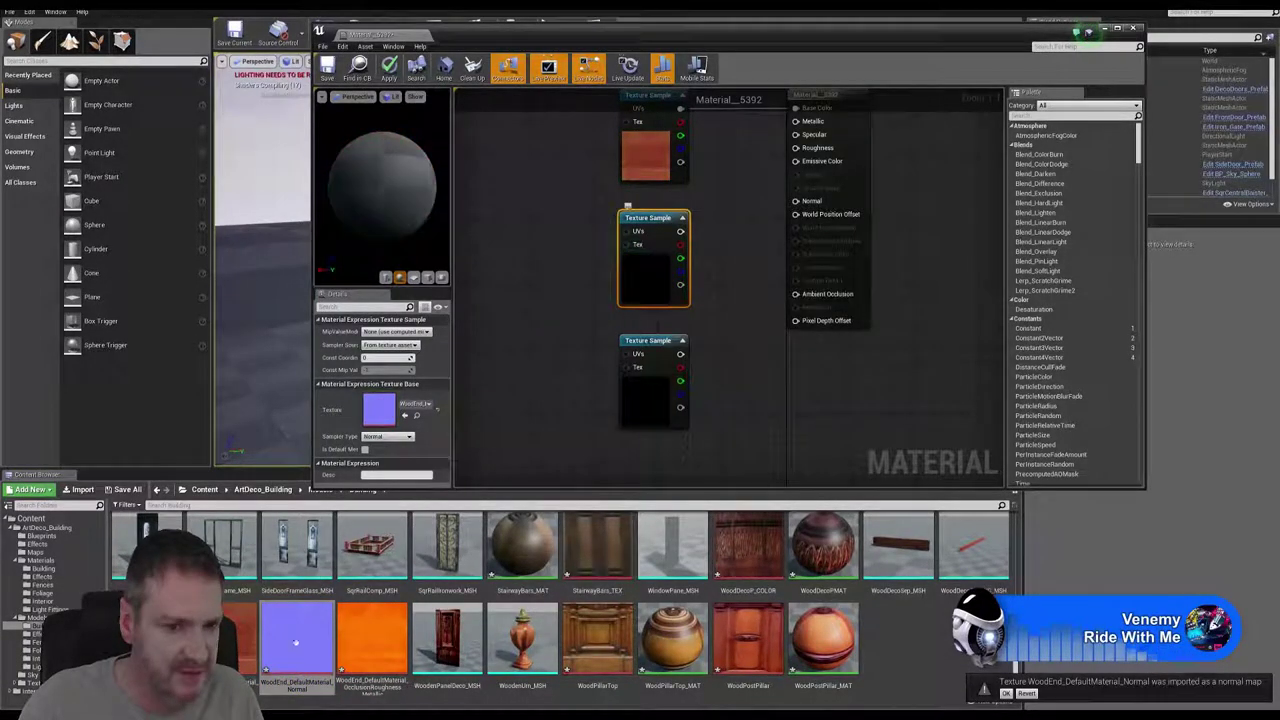
{"action": "left_click", "coordinate": [372, 638]}
{"action": "left_click", "coordinate": [651, 408]}
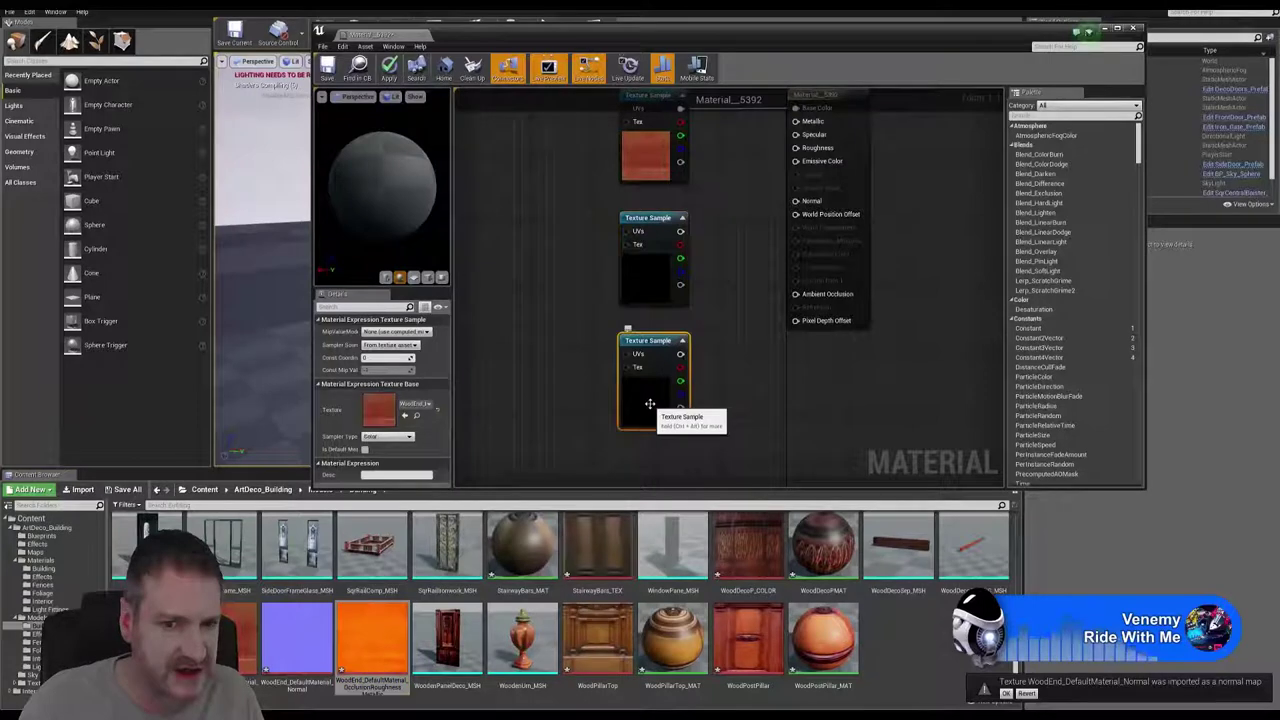
{"action": "right_click", "coordinate": [652, 405]}
{"action": "left_click", "coordinate": [676, 414]}
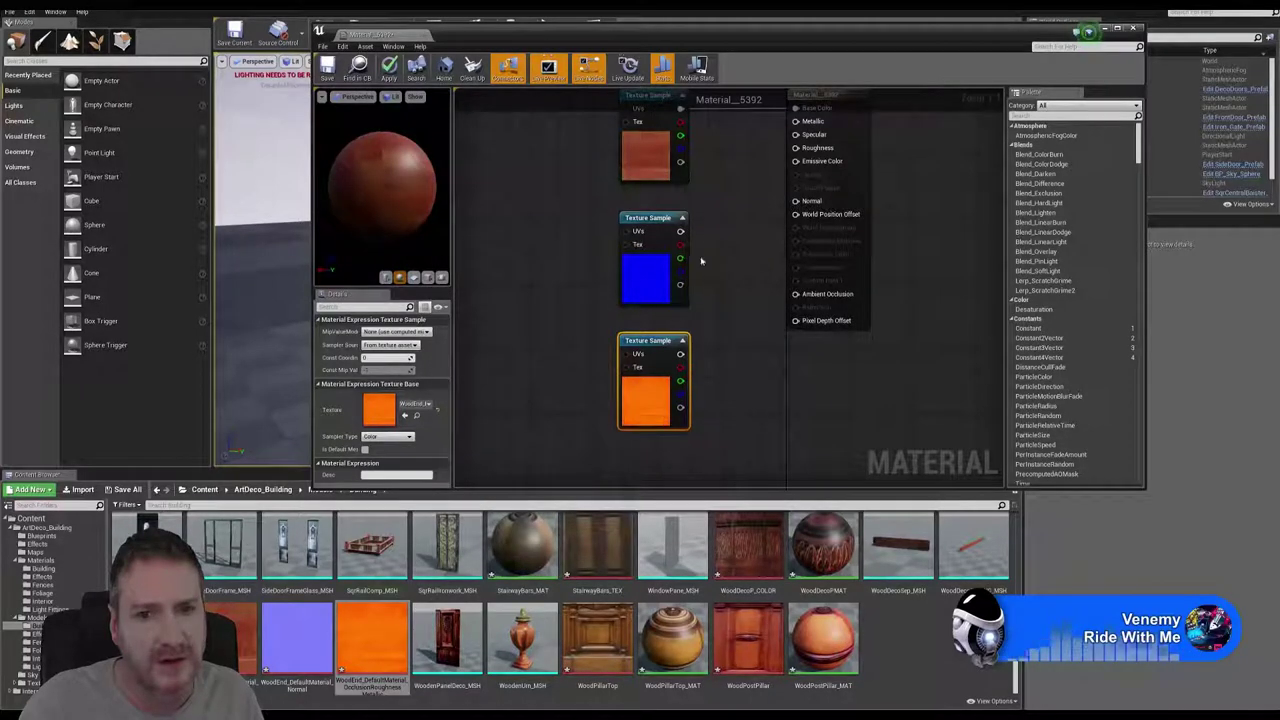
Connect the normal texture to Normal and the packed texture's red, green and blue channels to Ambient Occlusion, Roughness and Metallic, and close Material__5392
{"action": "left_click_drag", "start_coordinate": [680, 231], "coordinate": [790, 213]}
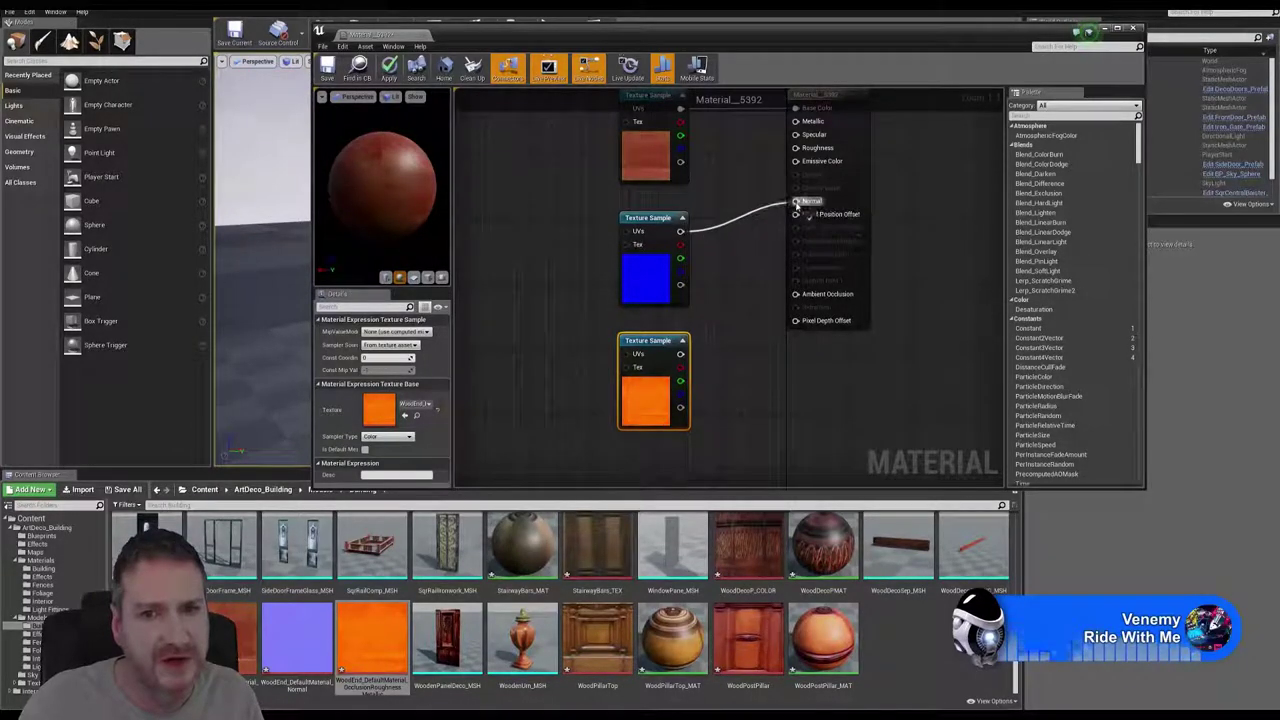
{"action": "right_click_drag", "start_coordinate": [910, 213], "coordinate": [850, 267]}
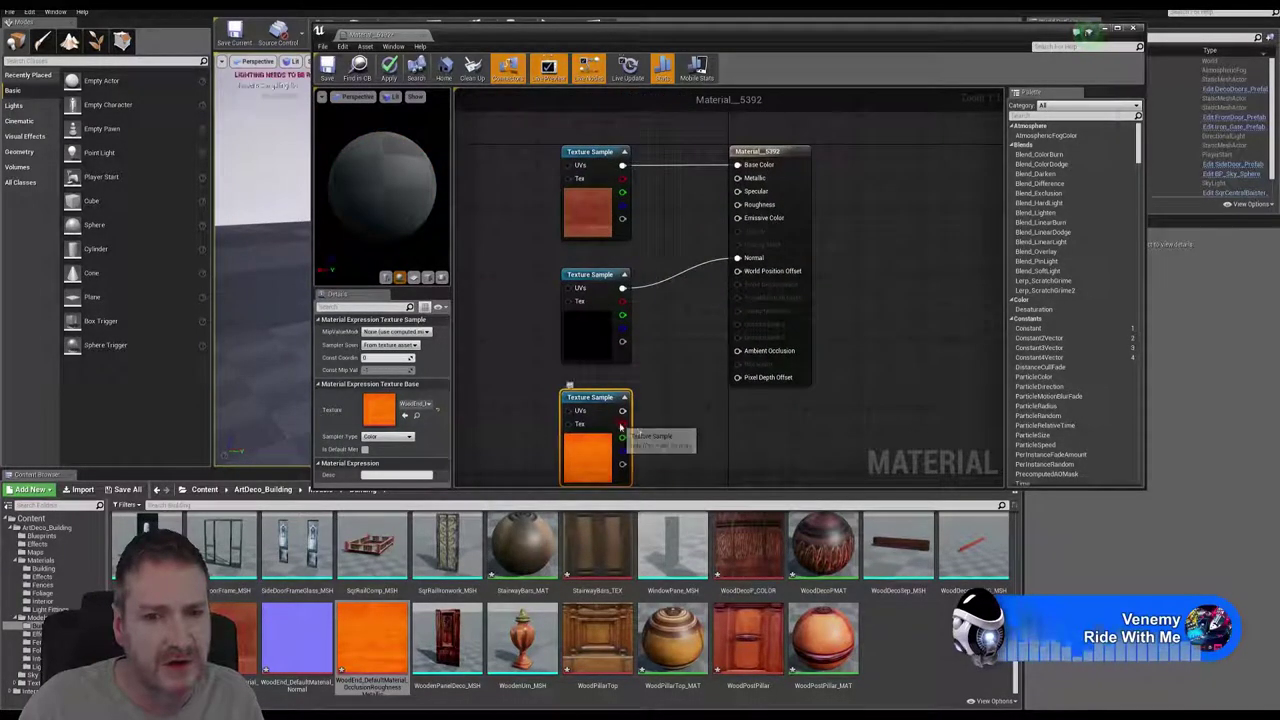
{"action": "left_click_drag", "start_coordinate": [622, 424], "coordinate": [720, 365]}
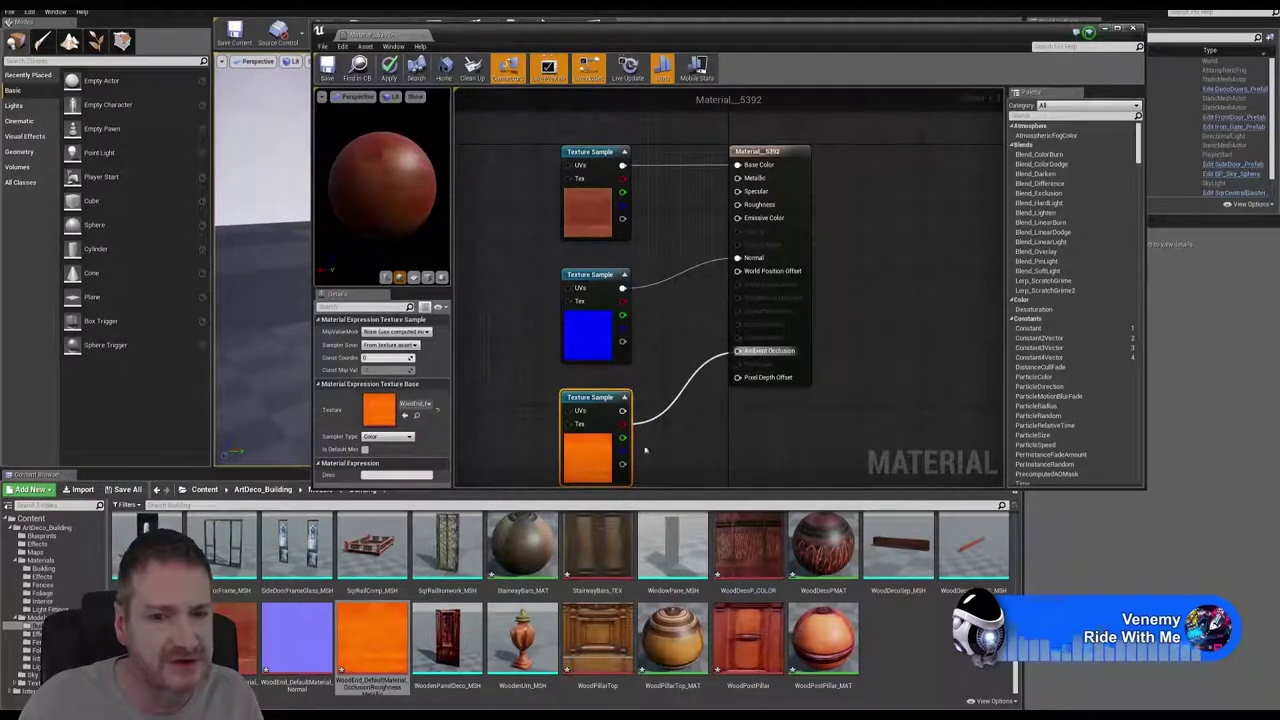
{"action": "left_click_drag", "start_coordinate": [622, 437], "coordinate": [738, 205]}
{"action": "left_click_drag", "start_coordinate": [622, 450], "coordinate": [738, 179]}
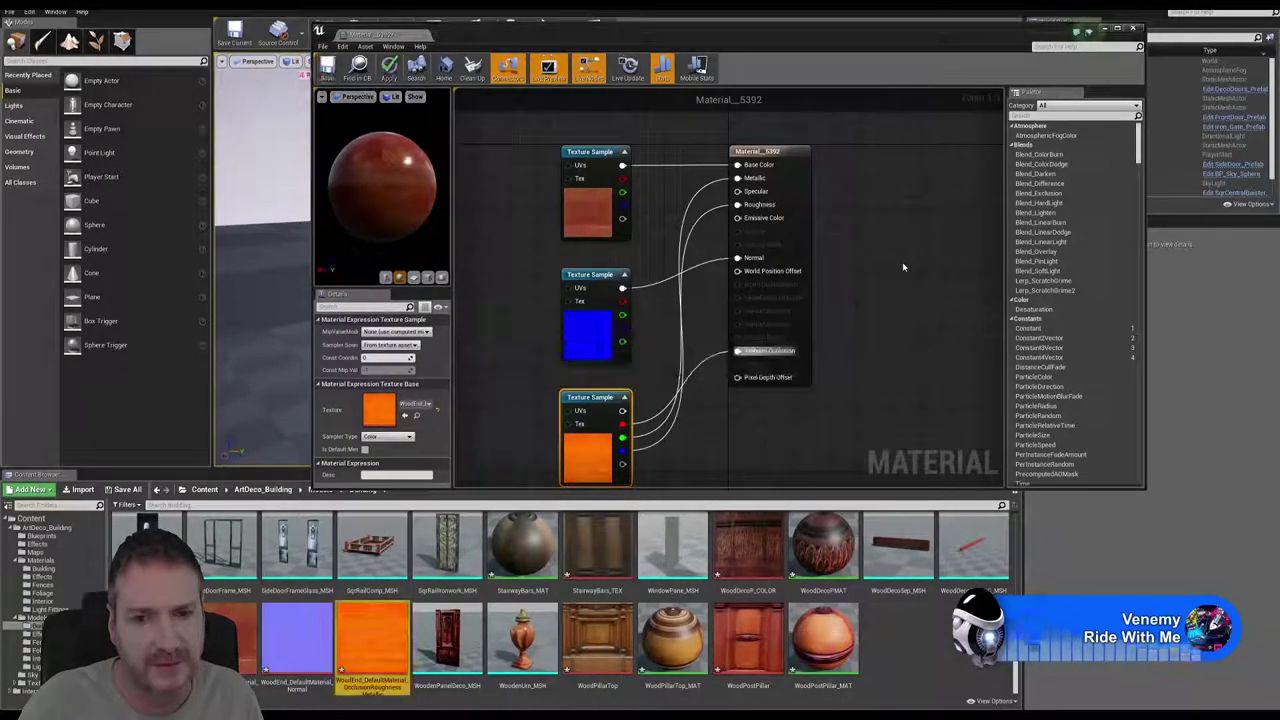
{"action": "left_click", "coordinate": [1133, 28]}
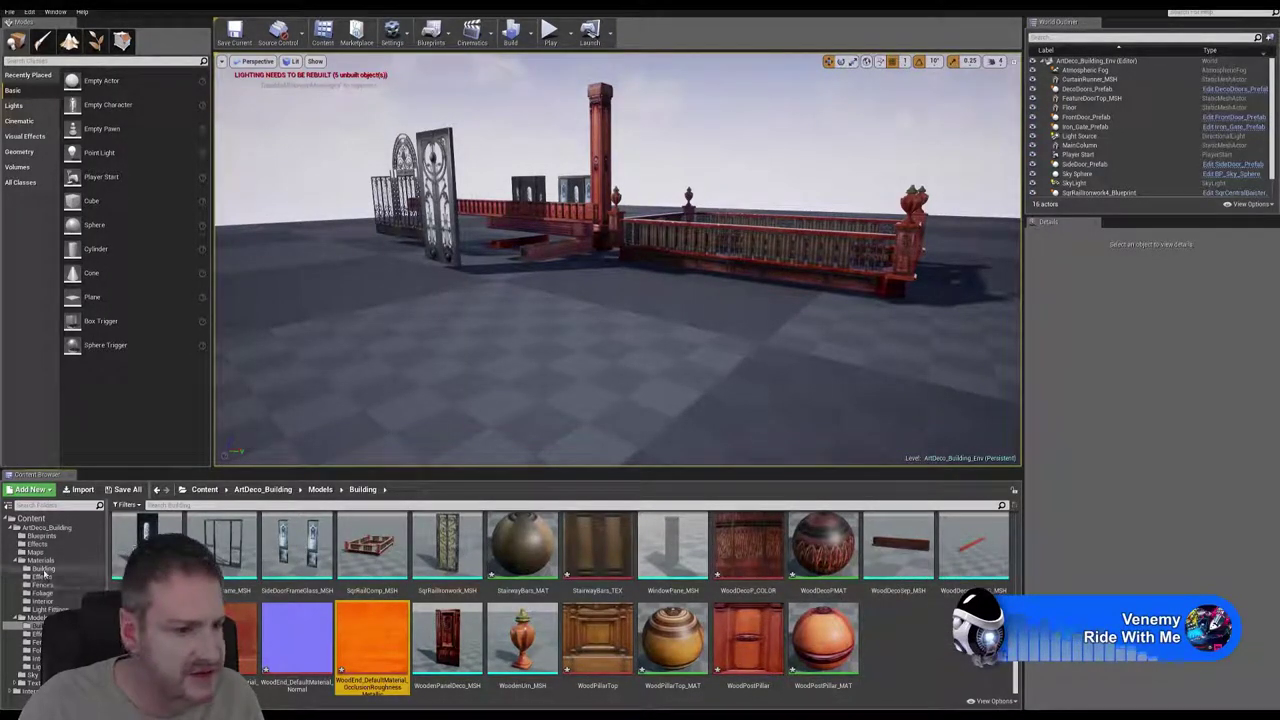
Open the MezRail_UE4 static mesh and assign WoodPostPillar_MAT from the Materials/Building folder to its Element 1 slot
{"action": "left_click", "coordinate": [43, 568]}
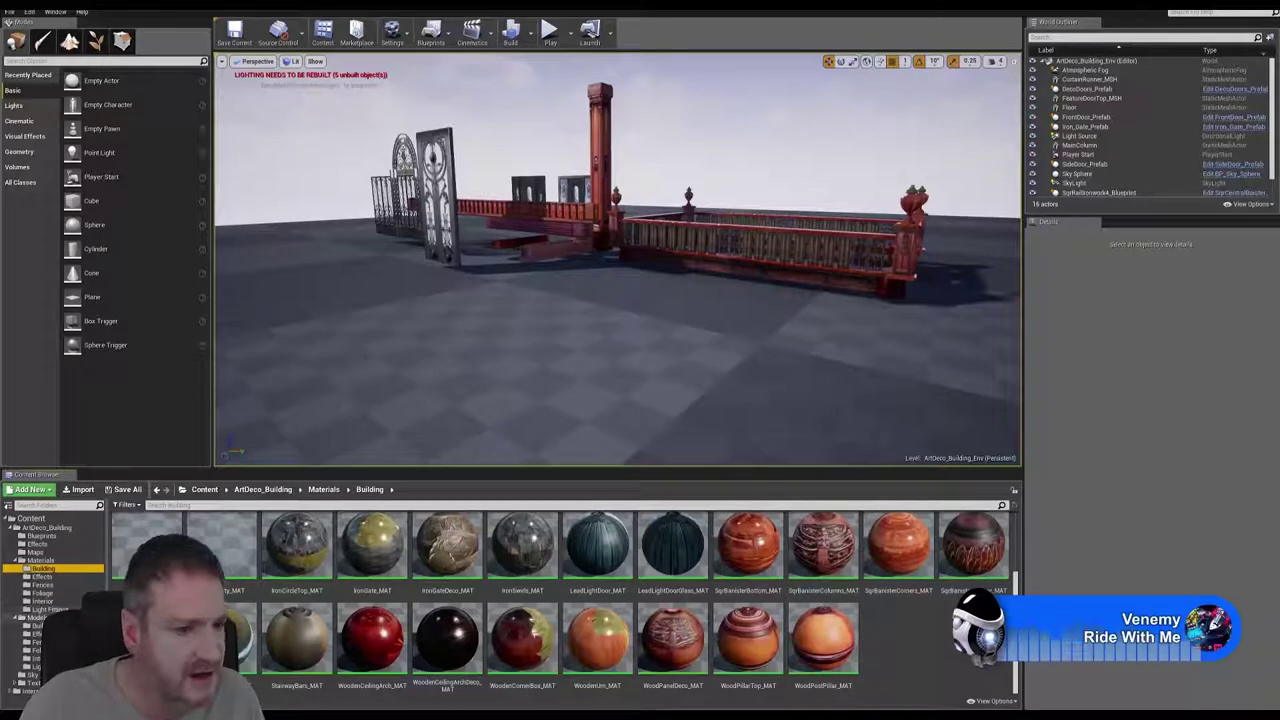
{"action": "left_click", "coordinate": [38, 625]}
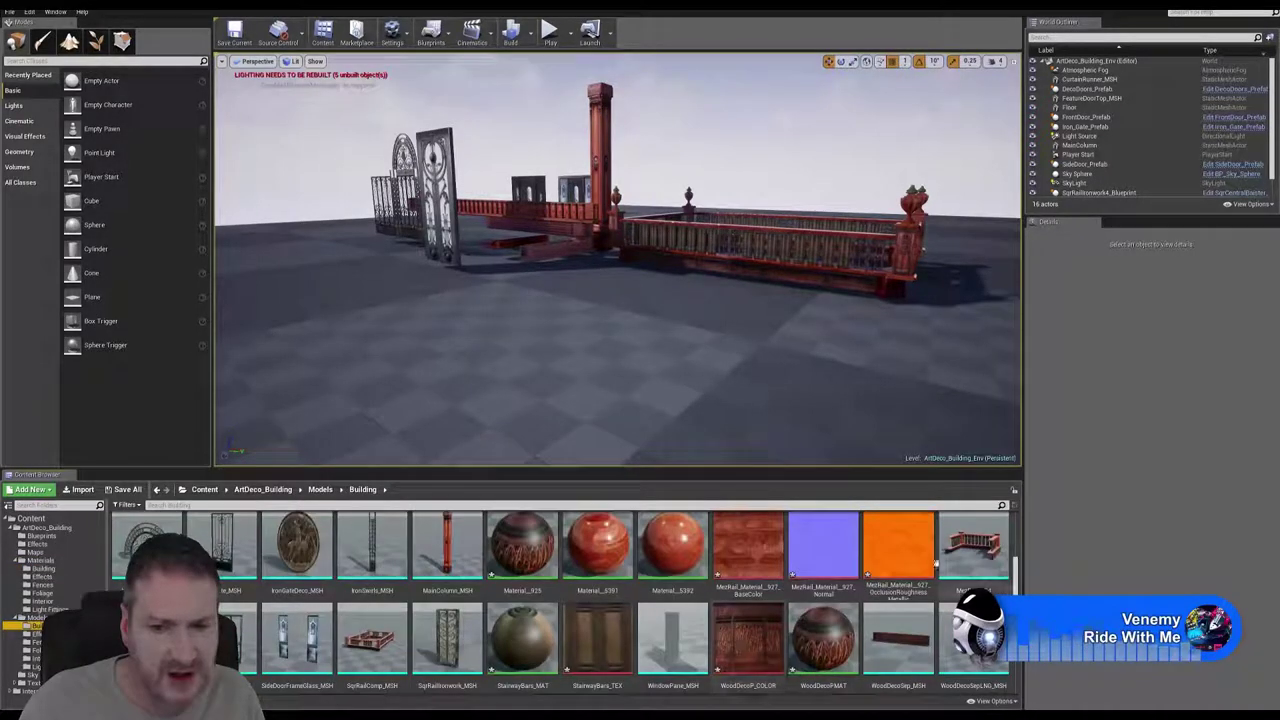
{"action": "left_click", "coordinate": [975, 546]}
{"action": "double_click", "coordinate": [975, 545]}
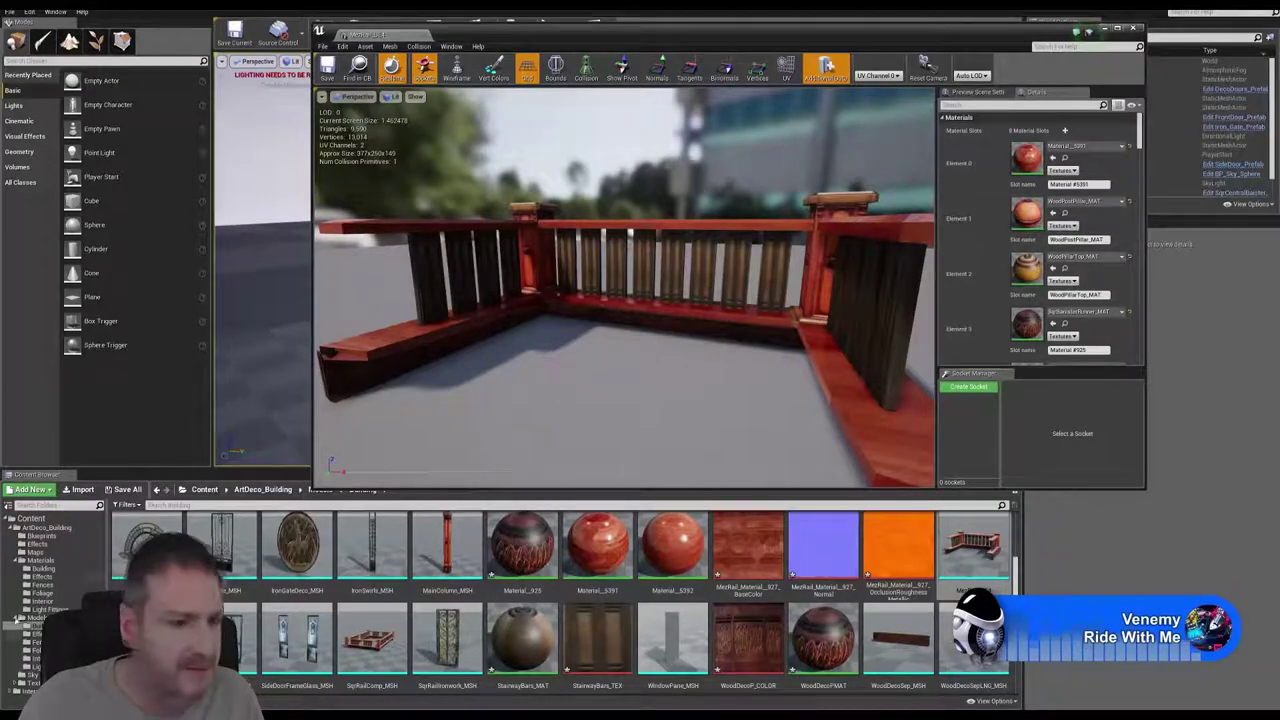
{"action": "left_click", "coordinate": [41, 568]}
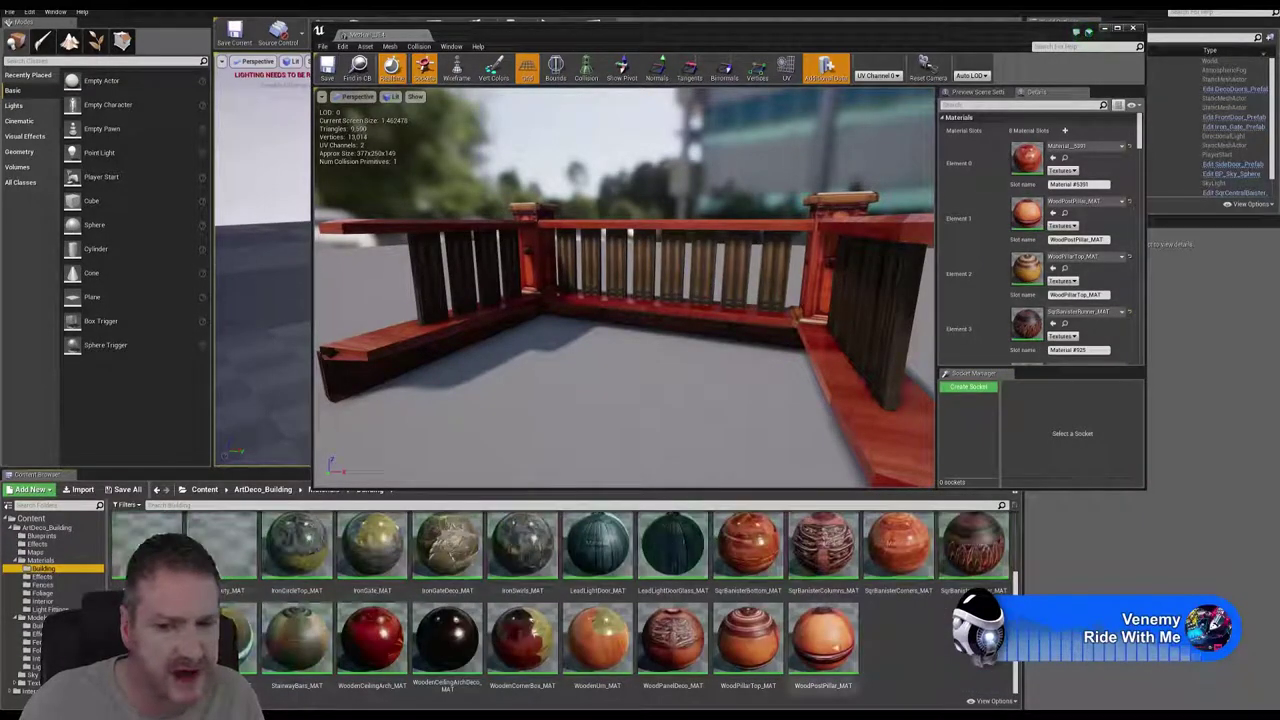
{"action": "left_click_drag", "start_coordinate": [849, 648], "coordinate": [1027, 229]}
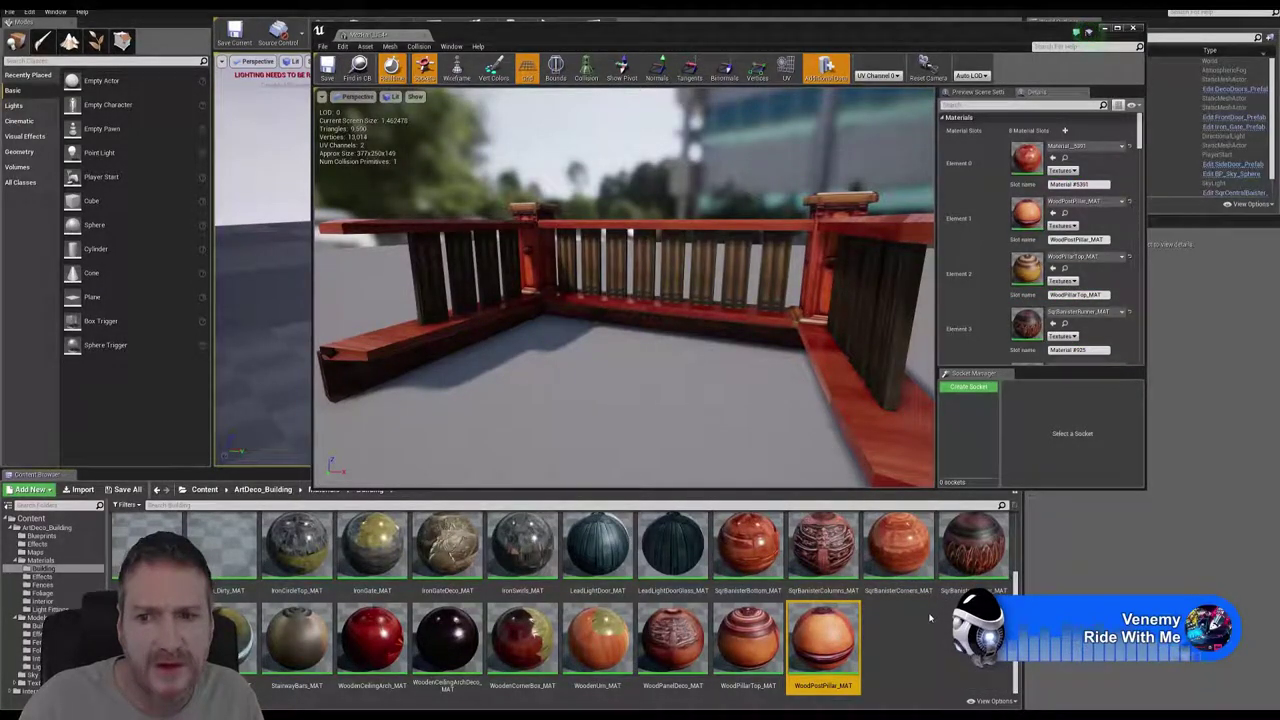
Examine the railing mesh's remaining material slots and pillar base trim, comparing the trim with the source model in 3ds Max
{"action": "scroll", "coordinate": [1114, 230], "scroll_direction": "down", "scroll_amount": 2}
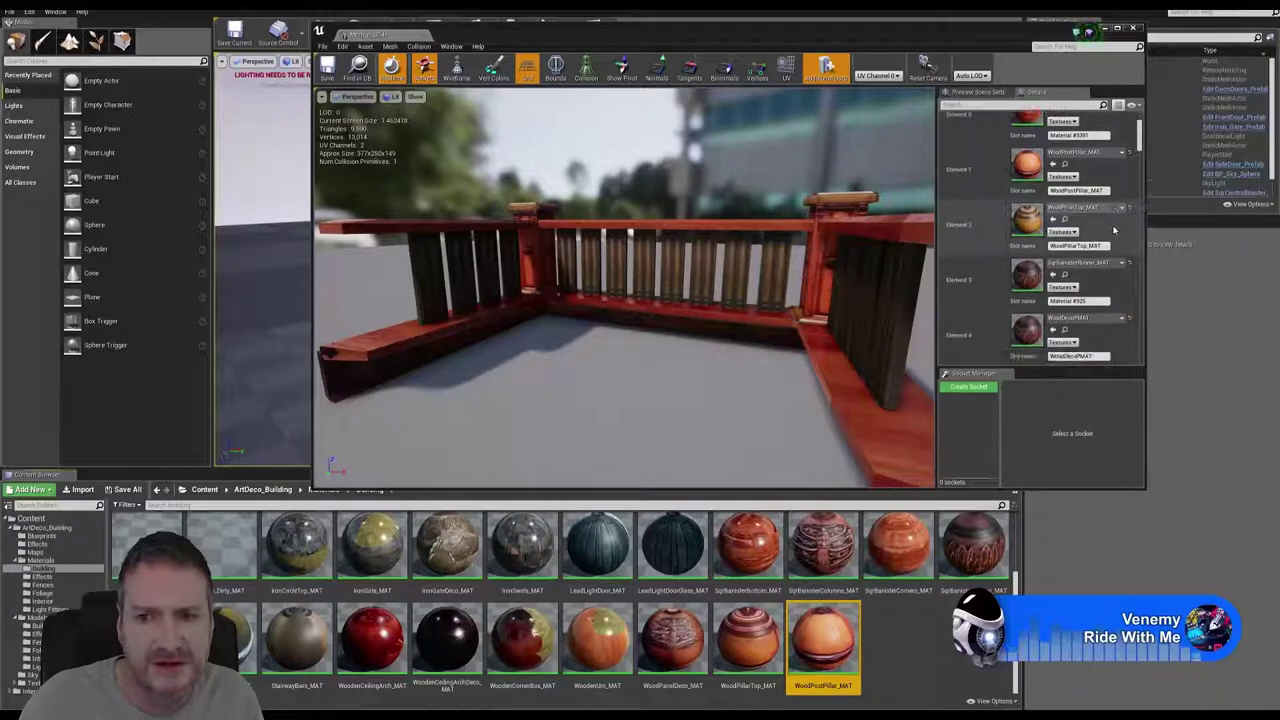
{"action": "scroll", "coordinate": [1114, 230], "scroll_direction": "down", "scroll_amount": 1}
{"action": "scroll", "coordinate": [1118, 240], "scroll_direction": "down", "scroll_amount": 2}
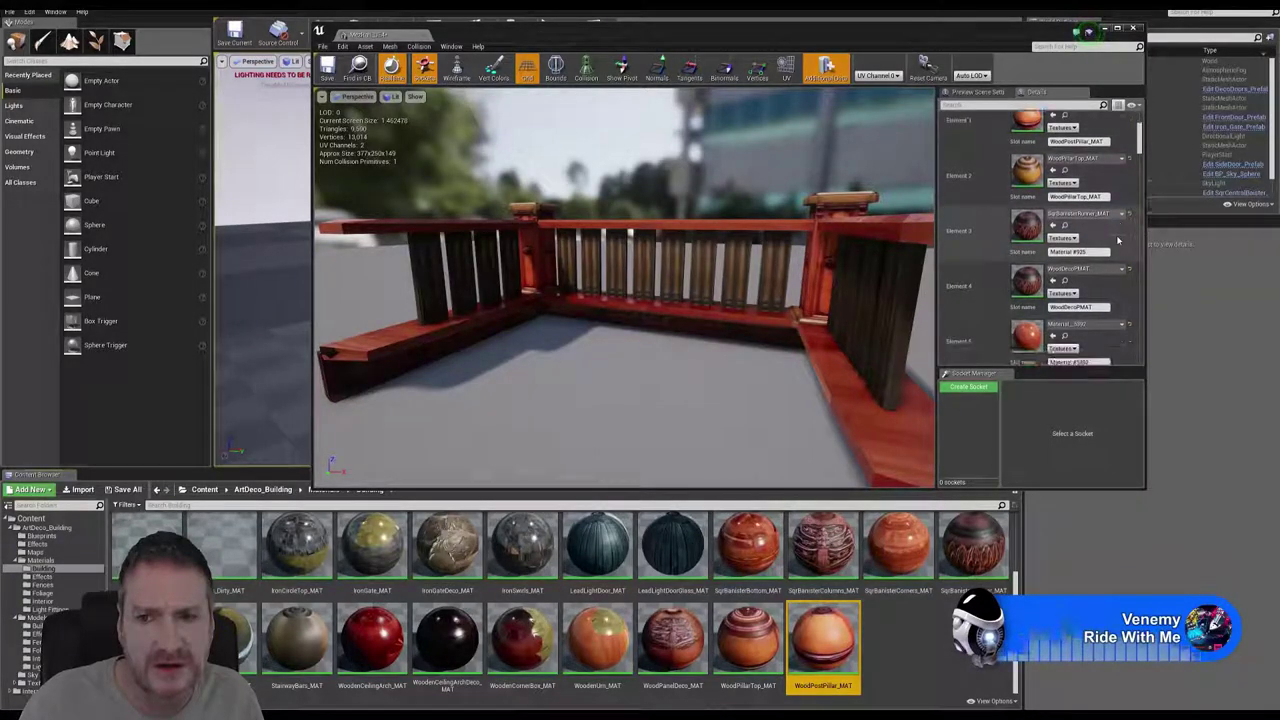
{"action": "scroll", "coordinate": [1118, 240], "scroll_direction": "down", "scroll_amount": 3}
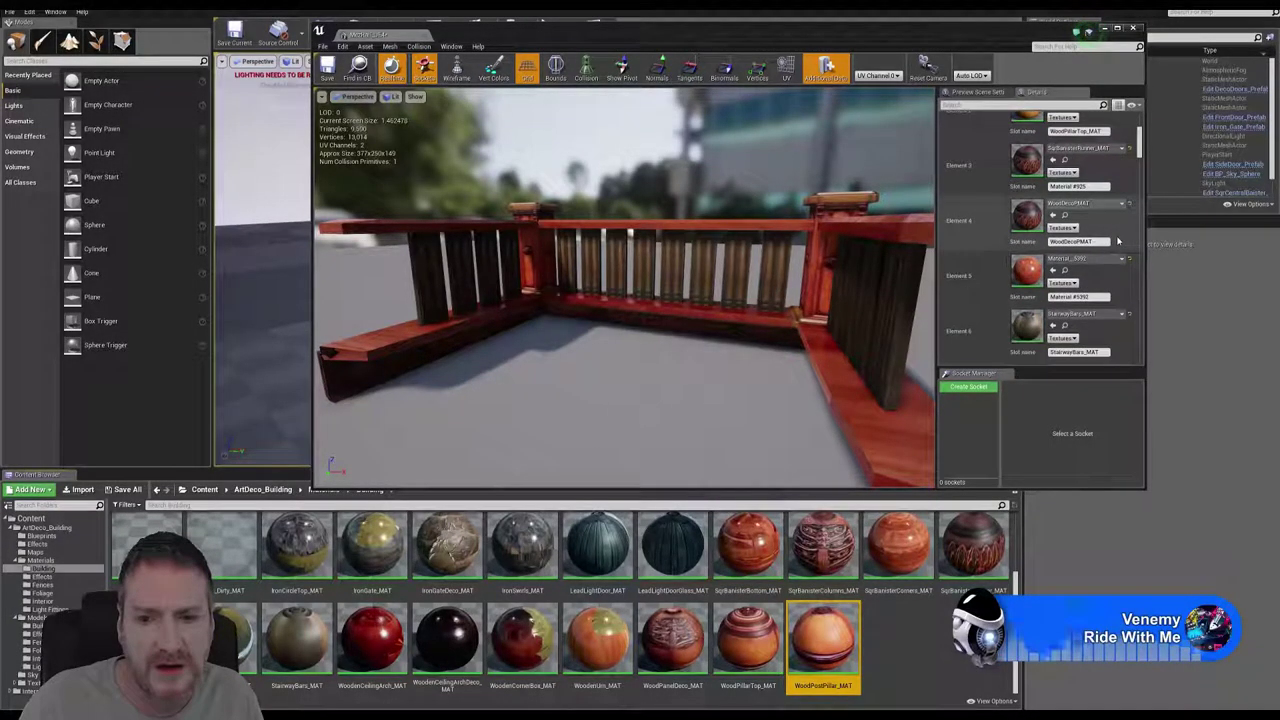
{"action": "scroll", "coordinate": [1118, 240], "scroll_direction": "down", "scroll_amount": 1}
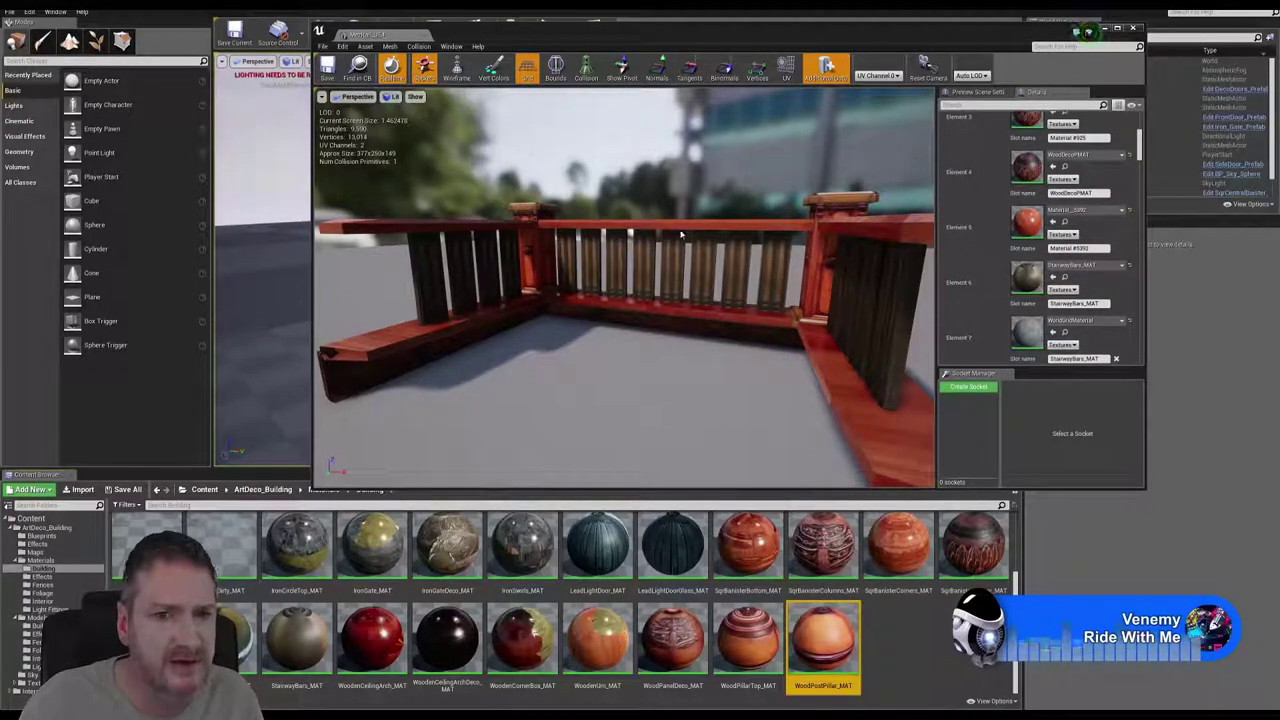
{"action": "left_click_drag", "start_coordinate": [684, 282], "coordinate": [400, 285]}
{"action": "left_click_drag", "start_coordinate": [624, 288], "coordinate": [640, 340]}
{"action": "mouse_move", "coordinate": [690, 282]}
{"action": "left_mouse_down"}
{"action": "mouse_move", "coordinate": [810, 280]}
{"action": "mouse_move", "coordinate": [700, 285]}
{"action": "mouse_move", "coordinate": [680, 340]}
{"action": "mouse_move", "coordinate": [720, 270]}
{"action": "mouse_move", "coordinate": [700, 320]}
{"action": "mouse_move", "coordinate": [683, 292]}
{"action": "left_mouse_up"}
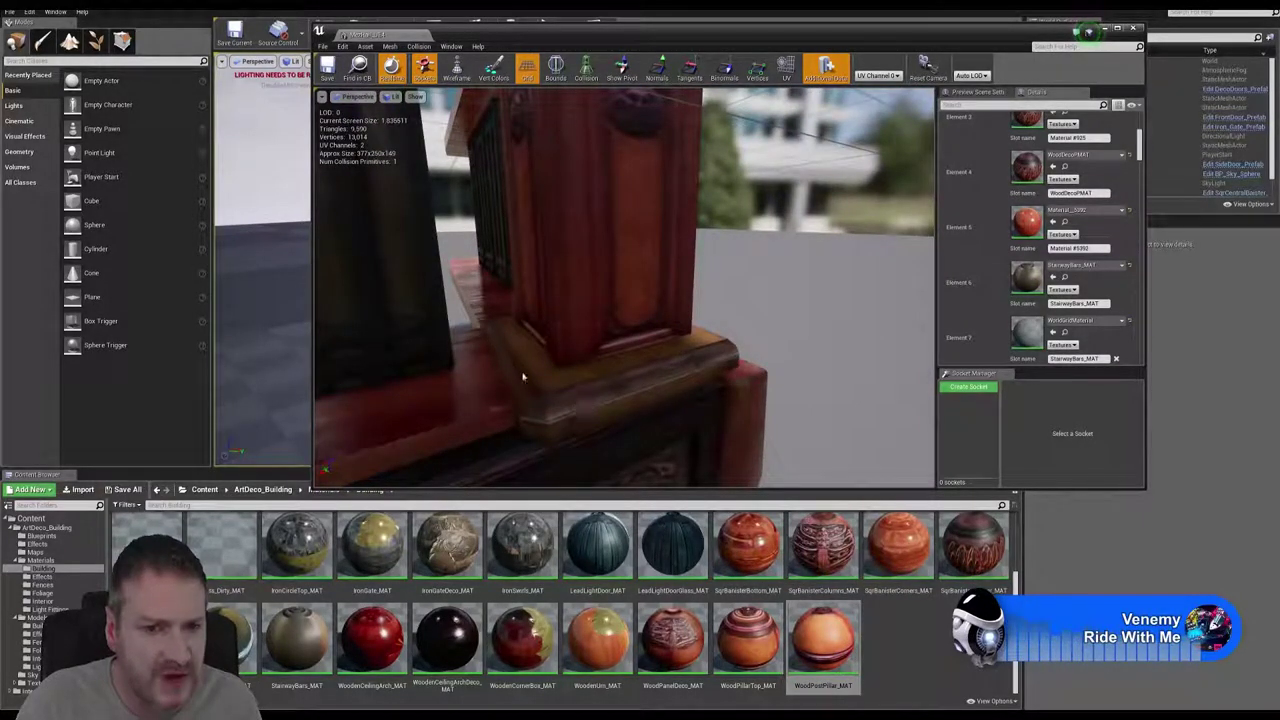
{"action": "left_click_drag", "start_coordinate": [643, 365], "coordinate": [715, 348]}
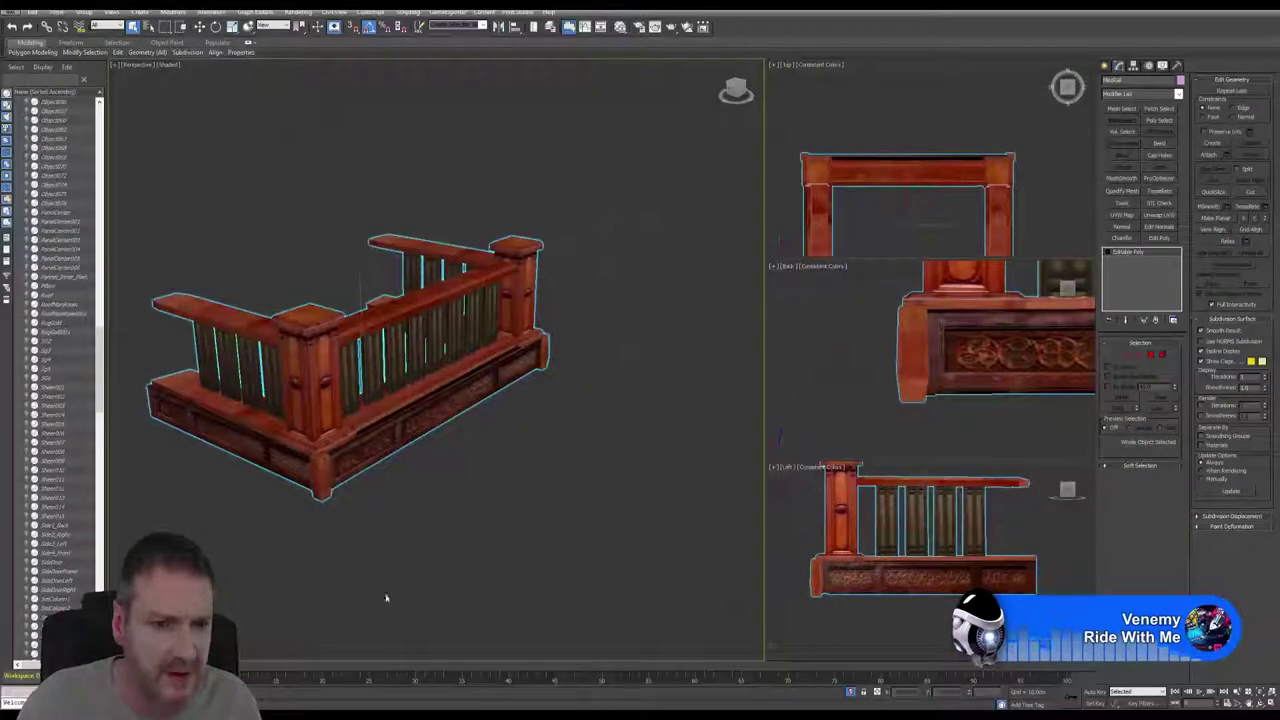
{"action": "middle_click_drag", "start_coordinate": [332, 457], "coordinate": [418, 480], "text": "alt"}
{"action": "scroll", "coordinate": [418, 480], "scroll_direction": "up", "scroll_amount": 6}
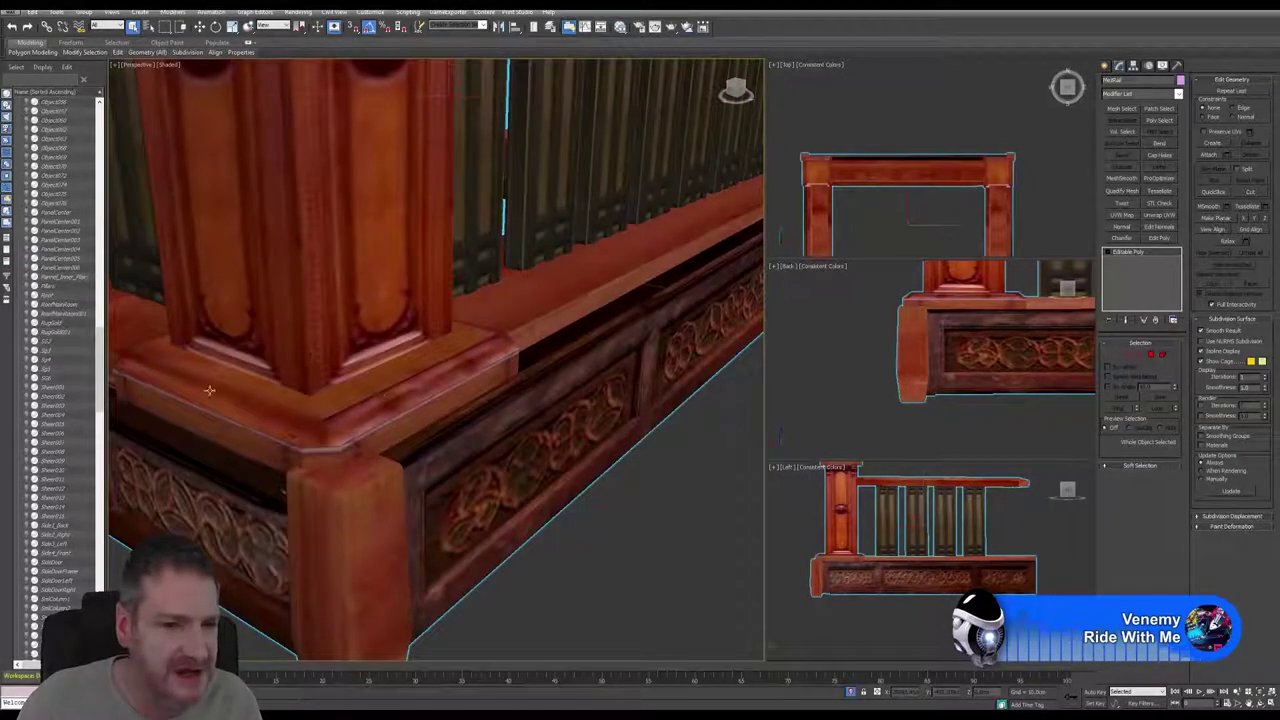
{"action": "scroll", "coordinate": [314, 420], "scroll_direction": "down", "scroll_amount": 5}
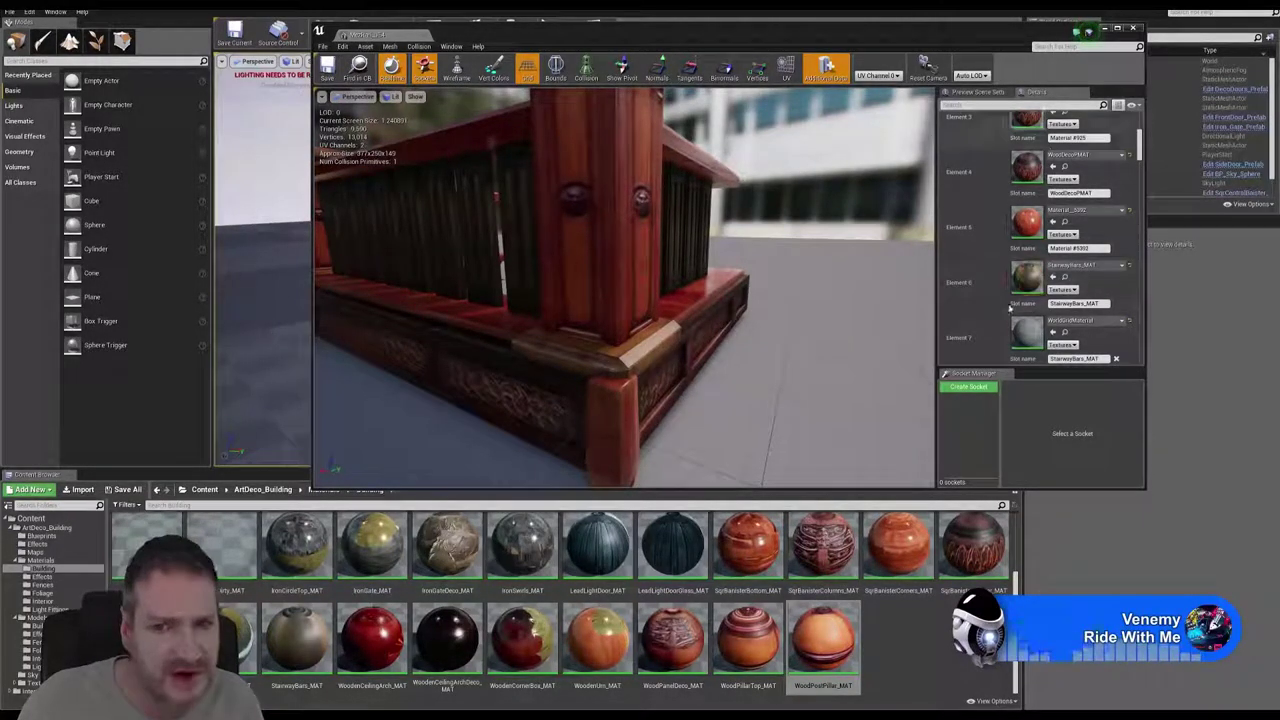
Back in Unreal Editor, assign WoodPillarTop_MAT from the Materials/Building folder to Element 2 of the railing mesh
{"action": "scroll", "coordinate": [1036, 296], "scroll_direction": "up", "scroll_amount": 3}
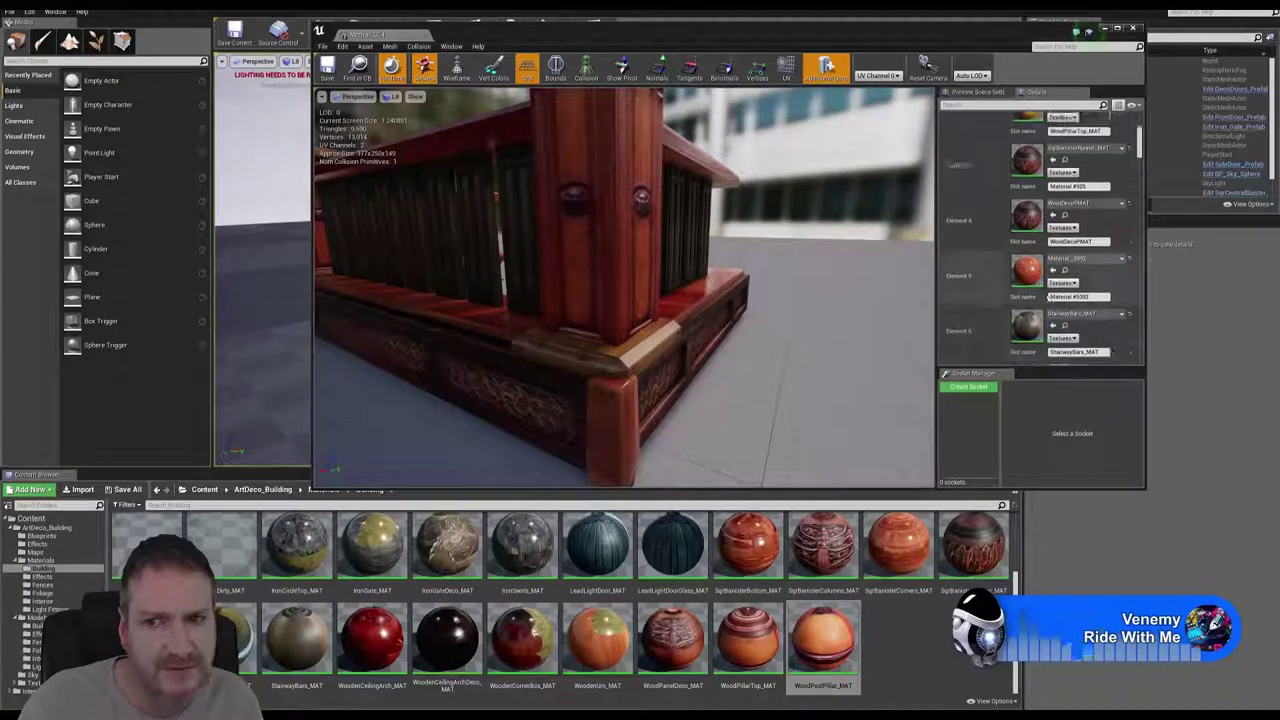
{"action": "scroll", "coordinate": [1047, 256], "scroll_direction": "up", "scroll_amount": 3}
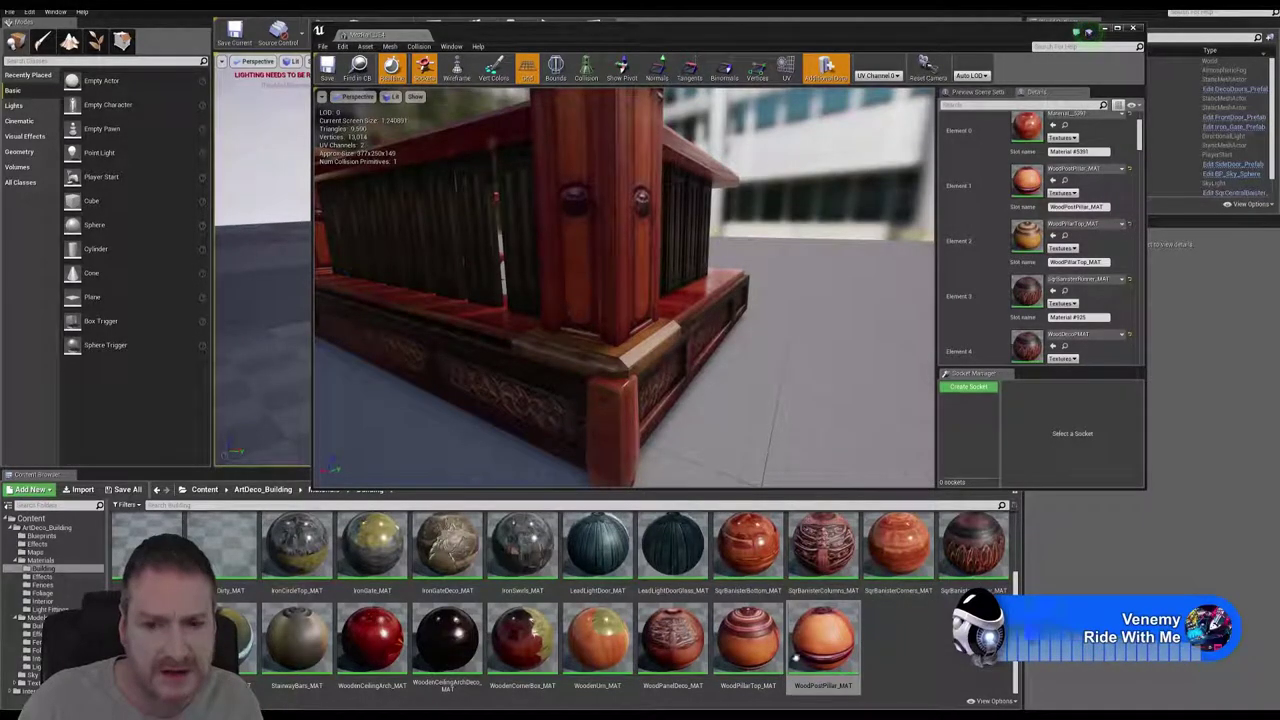
{"action": "left_click_drag", "start_coordinate": [748, 640], "coordinate": [1030, 240]}
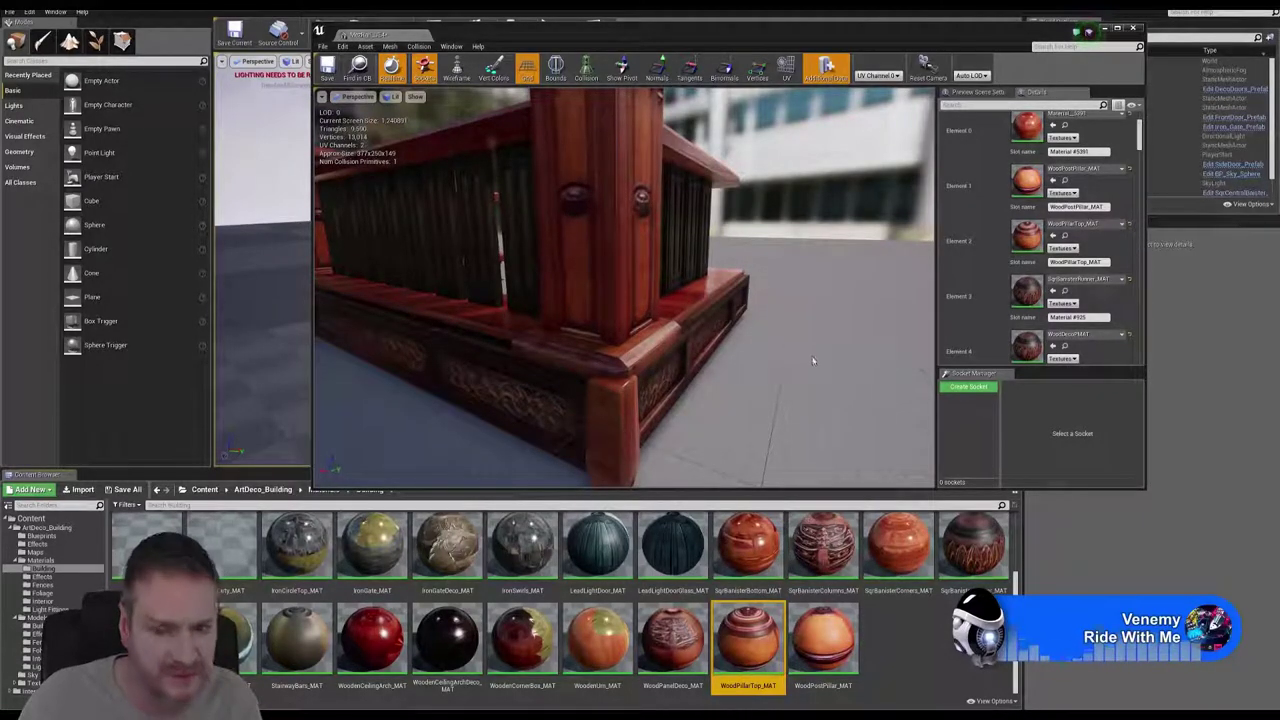
Check the railing's pillar trim from several sides, save the ArtDeco_Building_Env map and close the static mesh editor
{"action": "left_click_drag", "start_coordinate": [797, 354], "coordinate": [680, 340]}
{"action": "left_click_drag", "start_coordinate": [540, 370], "coordinate": [510, 350]}
{"action": "left_click_drag", "start_coordinate": [695, 365], "coordinate": [735, 362]}
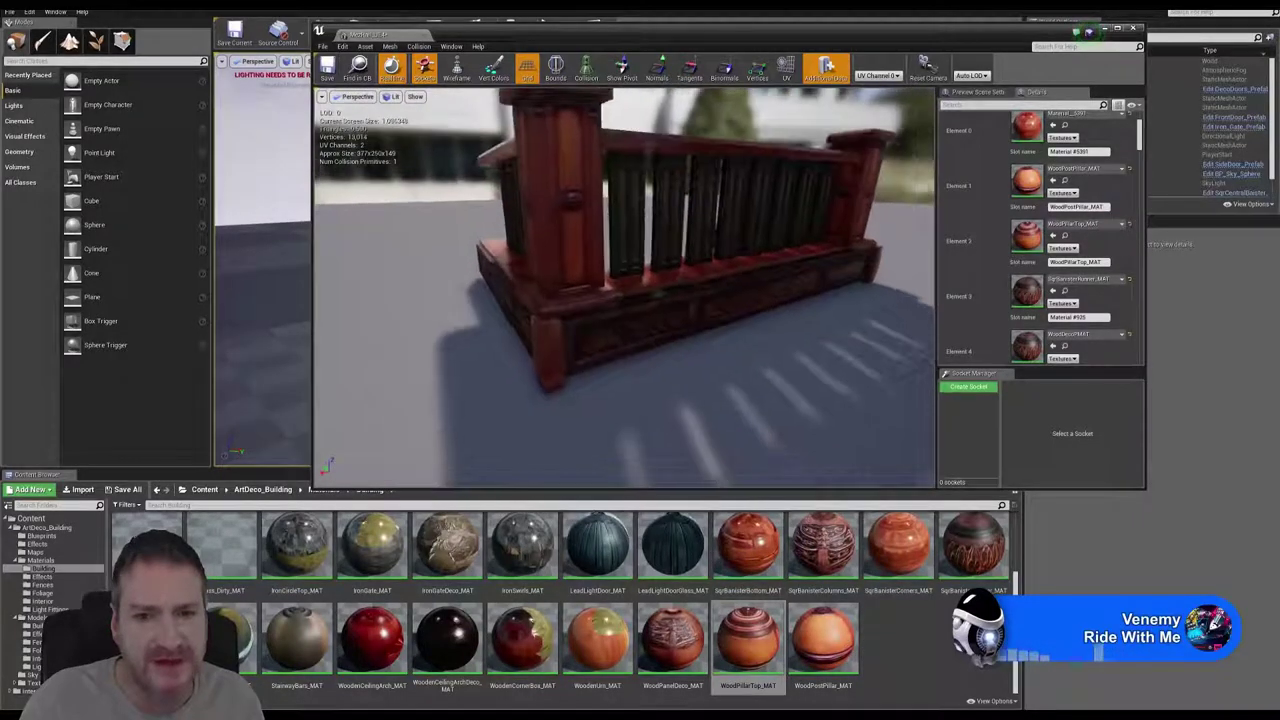
{"action": "left_click", "coordinate": [235, 36]}
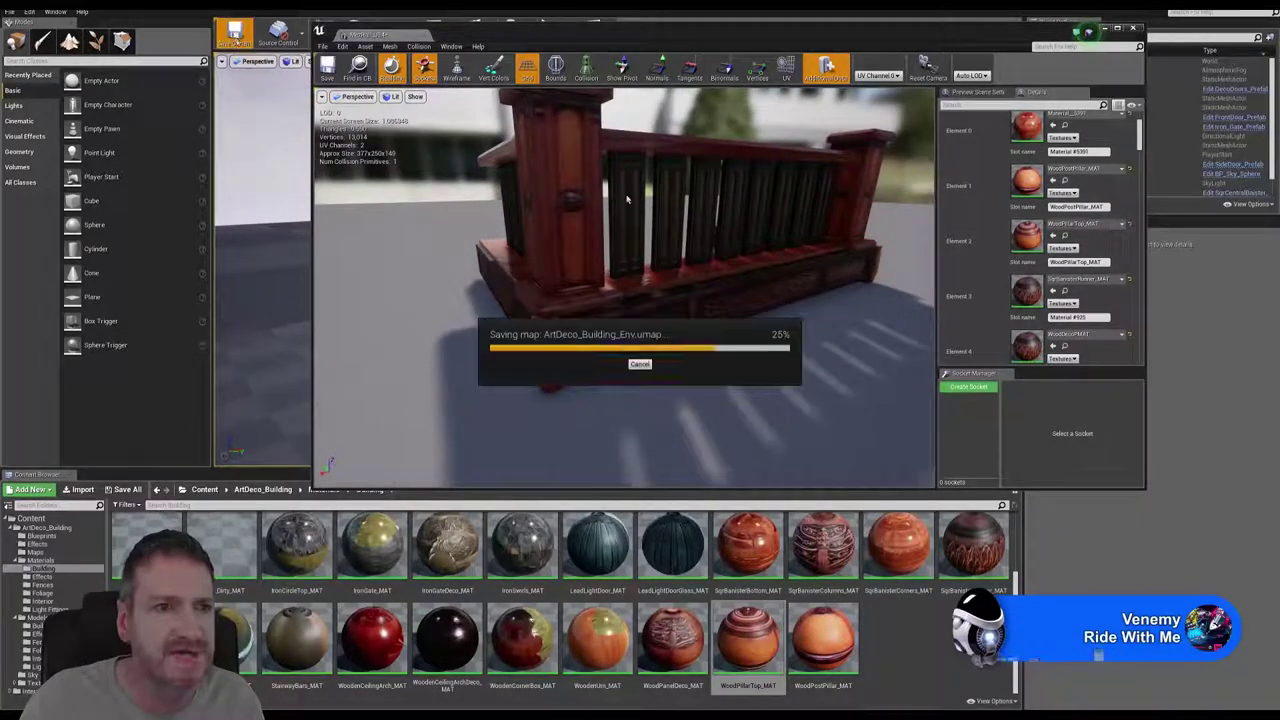
{"action": "left_click", "coordinate": [1135, 28]}
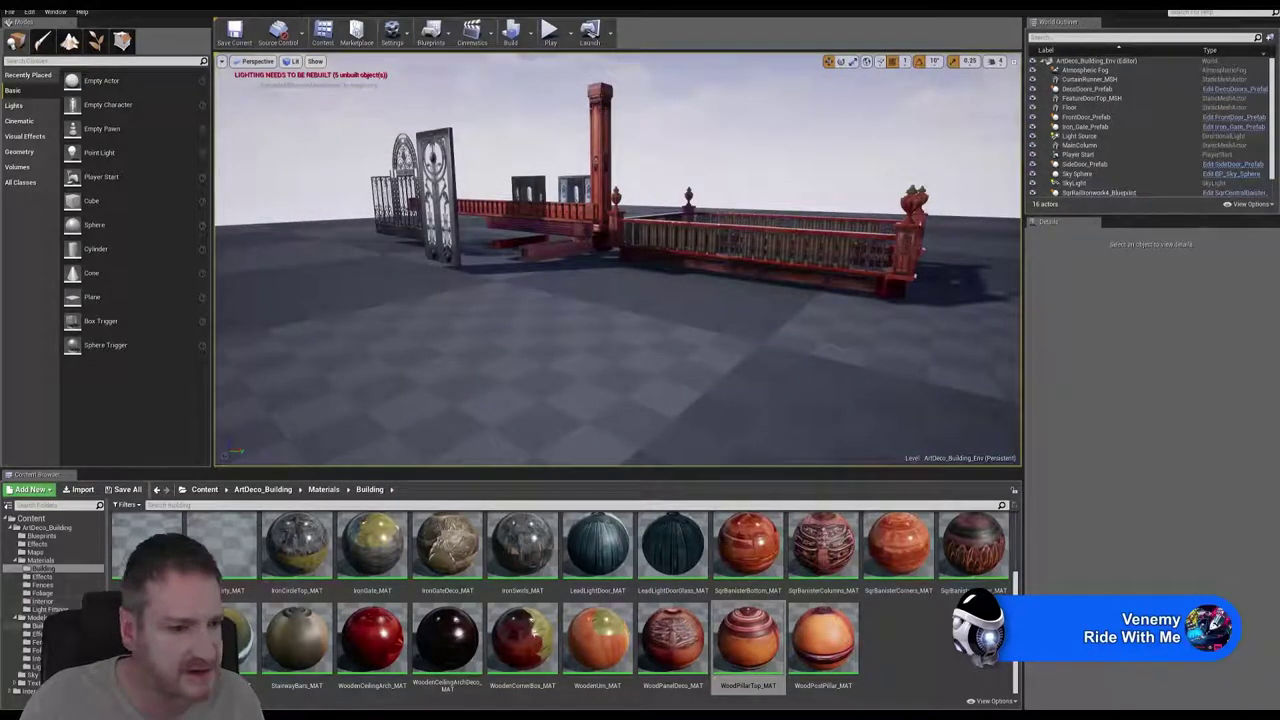
Place MezRail_UE4 from the Models/Building folder in the level in front of the existing railing, raise it above the floor and deselect it
{"action": "left_click", "coordinate": [38, 625]}
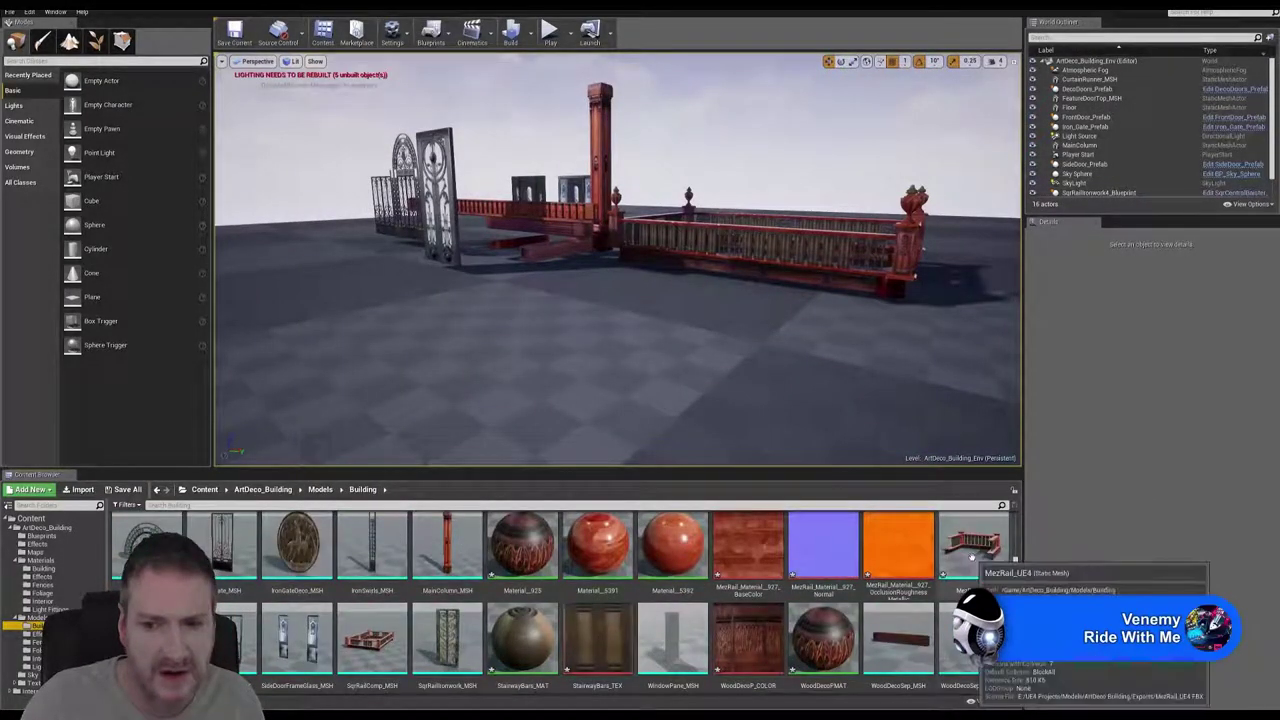
{"action": "left_click_drag", "start_coordinate": [972, 557], "coordinate": [580, 343]}
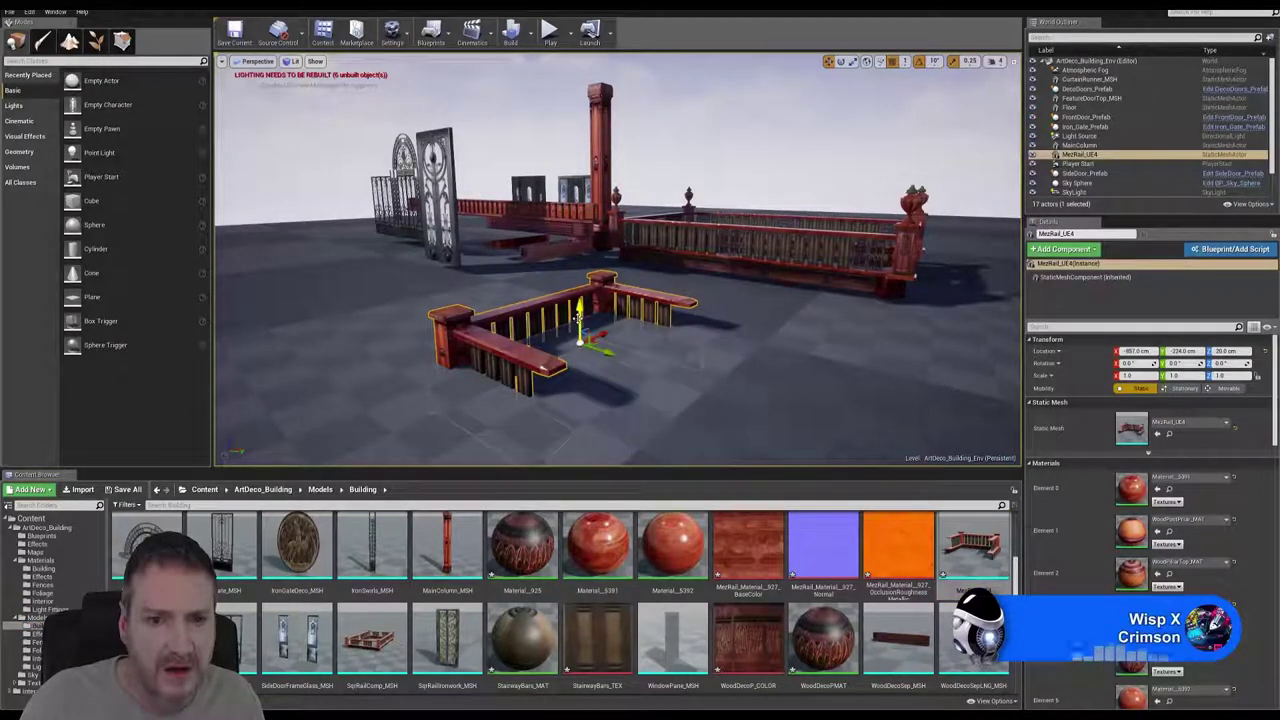
{"action": "left_click_drag", "start_coordinate": [578, 285], "coordinate": [578, 263]}
{"action": "right_click_drag", "start_coordinate": [580, 263], "coordinate": [700, 263]}
{"action": "left_click_drag", "start_coordinate": [585, 183], "coordinate": [614, 183], "text": "alt"}
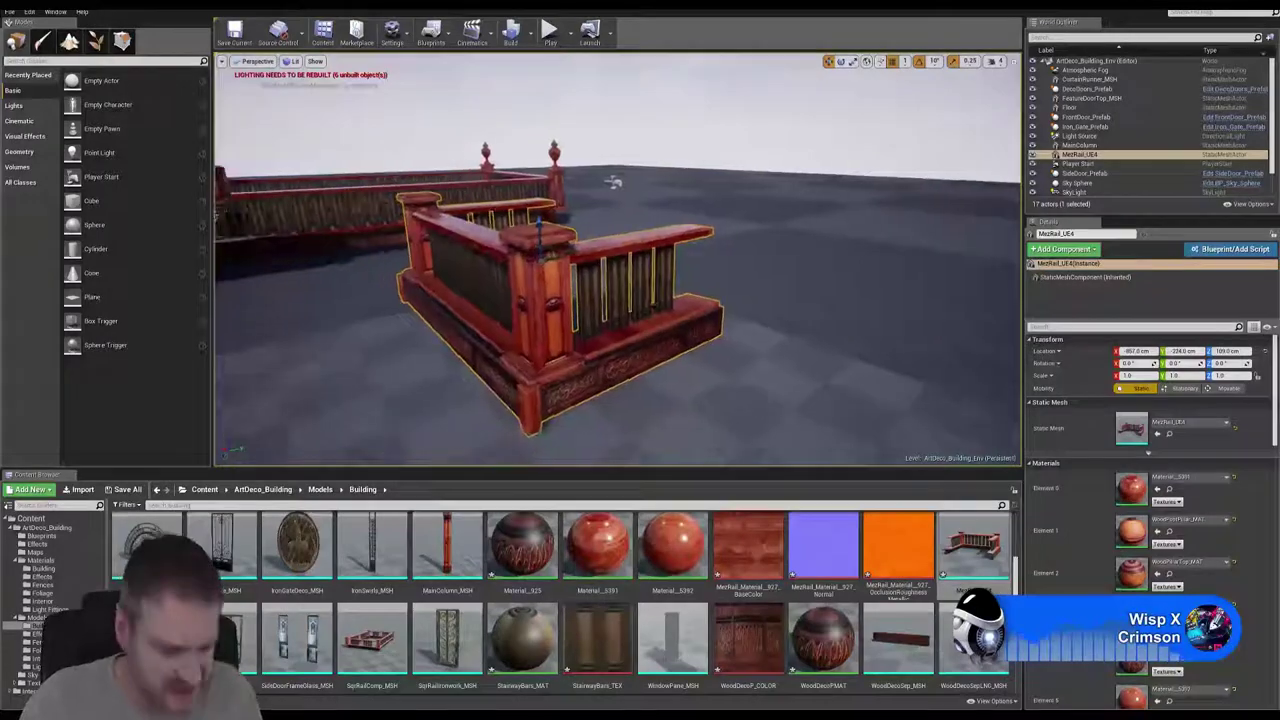
{"action": "key", "text": "Escape"}
Examine the placed mezzanine railing in the level from several sides, including its pillars, bars and carved base, next to the existing railing
{"action": "right_click_drag", "start_coordinate": [617, 260], "coordinate": [500, 255]}
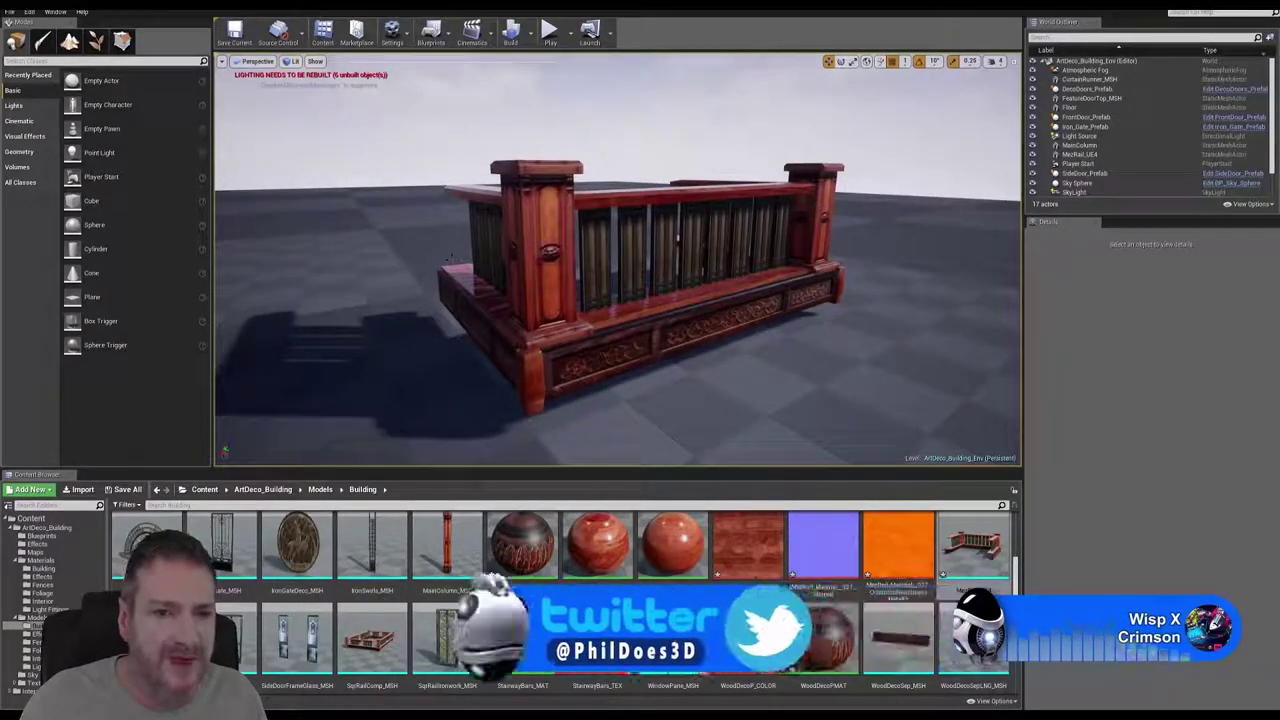
{"action": "right_click_drag", "start_coordinate": [678, 238], "coordinate": [645, 228]}
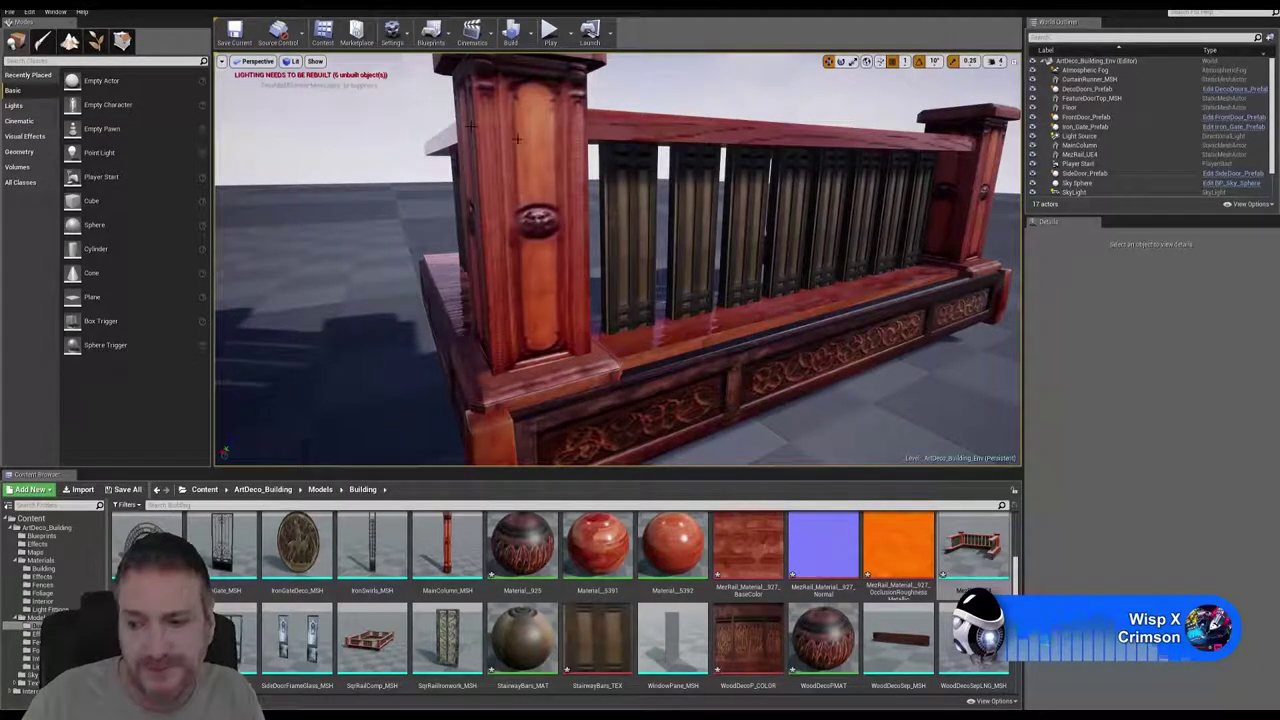
{"action": "mouse_move", "coordinate": [645, 228]}
{"action": "right_mouse_down"}
{"action": "mouse_move", "coordinate": [610, 228]}
{"action": "mouse_move", "coordinate": [700, 228]}
{"action": "mouse_move", "coordinate": [620, 228]}
{"action": "mouse_move", "coordinate": [650, 232]}
{"action": "right_mouse_up"}
{"action": "right_click_drag", "start_coordinate": [677, 183], "coordinate": [665, 220]}
{"action": "right_click_drag", "start_coordinate": [757, 314], "coordinate": [830, 314]}
{"action": "left_click_drag", "start_coordinate": [880, 200], "coordinate": [955, 250], "text": "alt"}
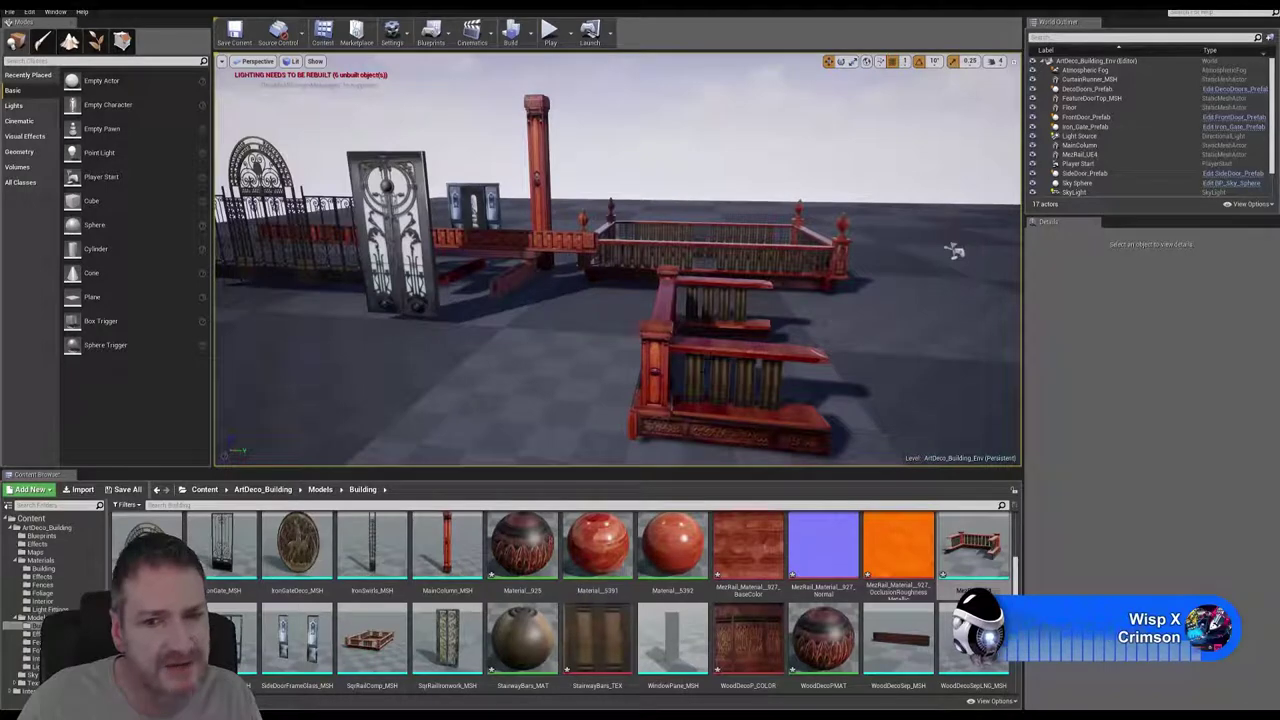
{"action": "right_click_drag", "start_coordinate": [954, 251], "coordinate": [939, 174]}
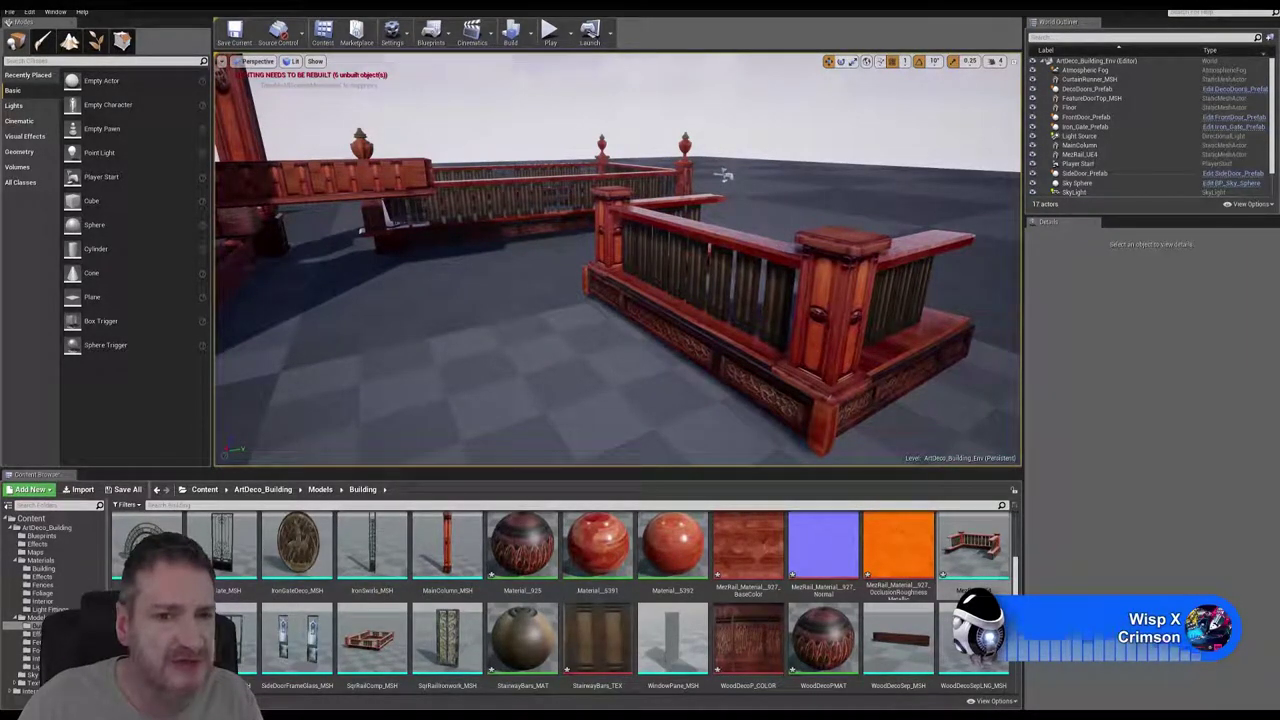
{"action": "right_click_drag", "start_coordinate": [617, 259], "coordinate": [700, 316]}
{"action": "right_click_drag", "start_coordinate": [561, 172], "coordinate": [810, 173]}
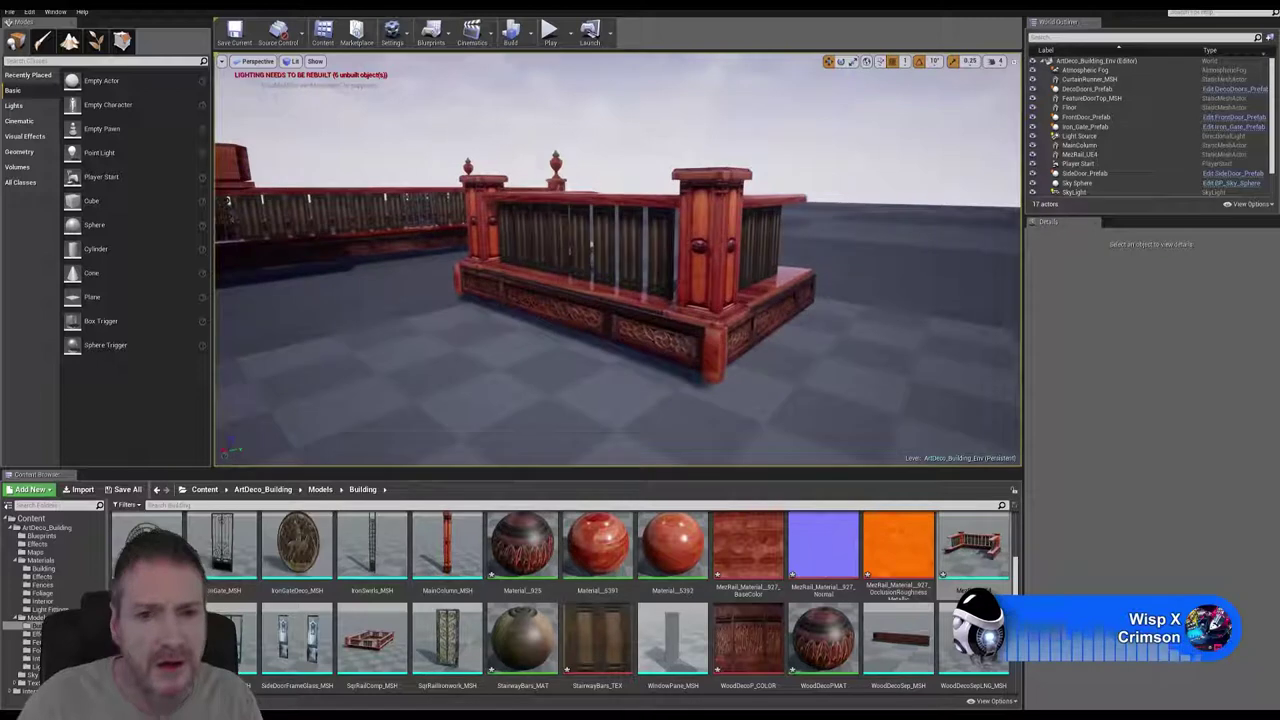
Save all unsaved levels and assets and minimise the editor window
{"action": "left_click", "coordinate": [9, 11]}
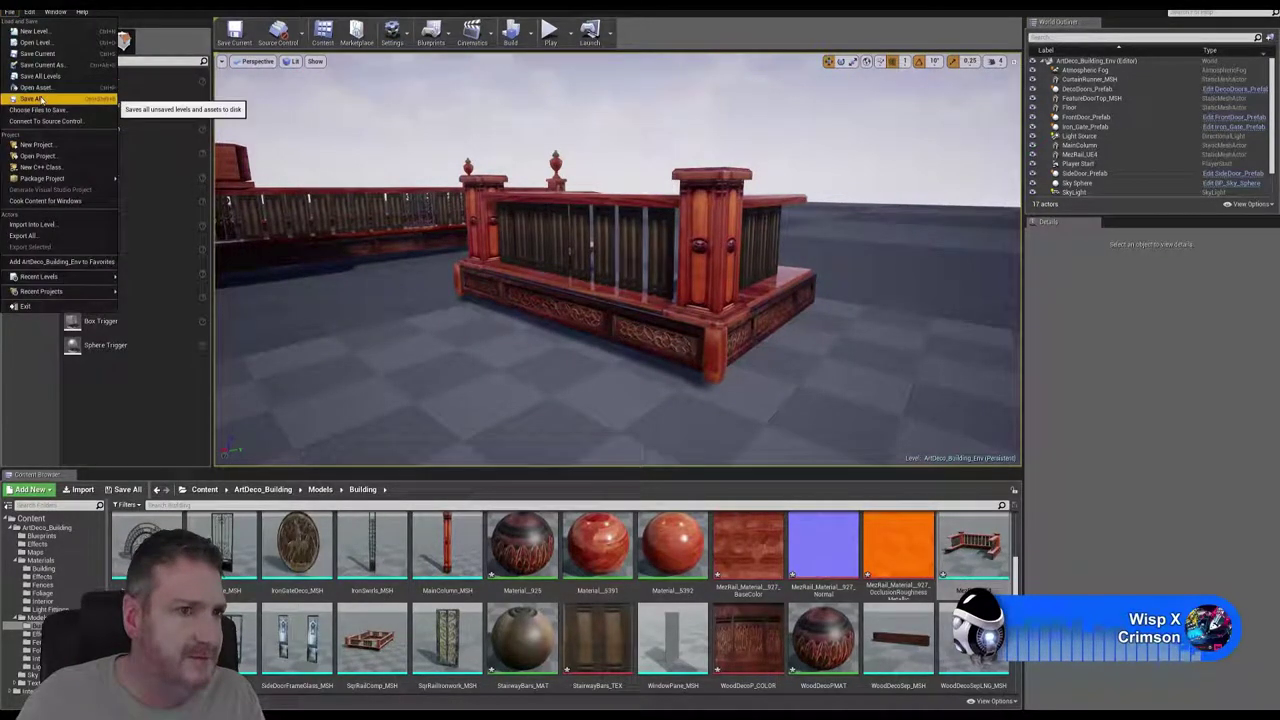
{"action": "left_click", "coordinate": [35, 98]}
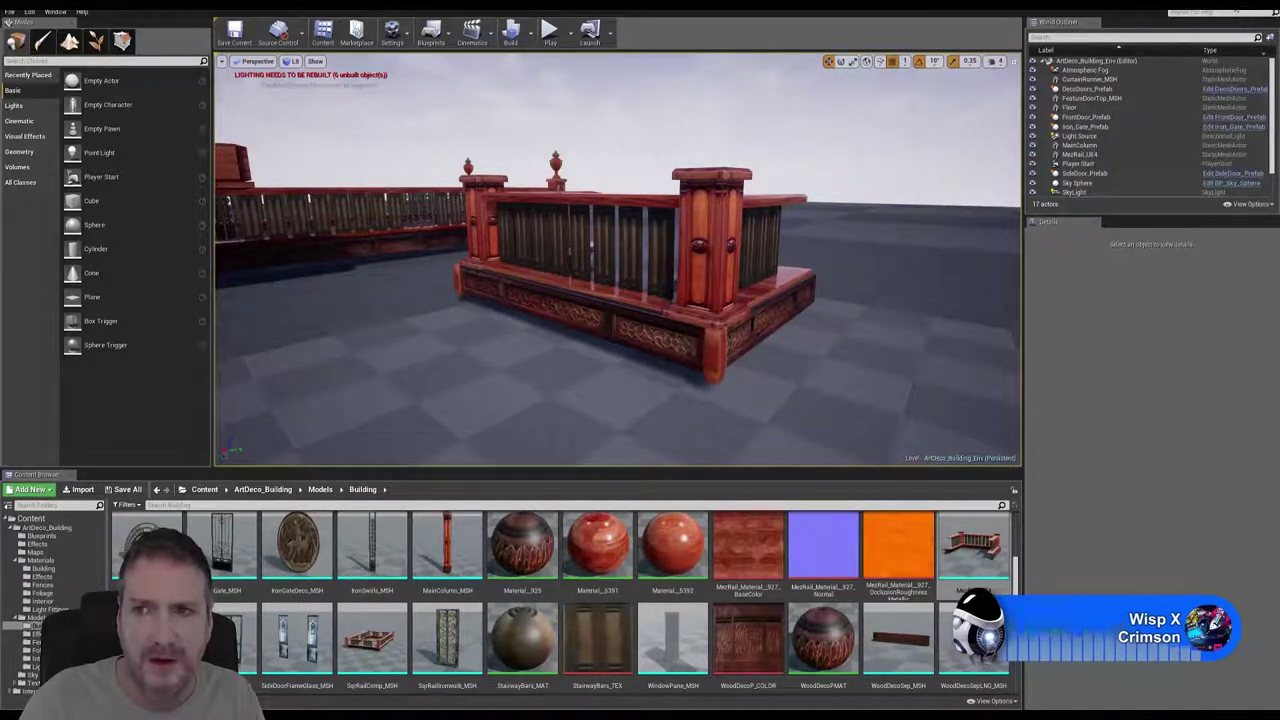
{"action": "left_click", "coordinate": [1226, 5]}
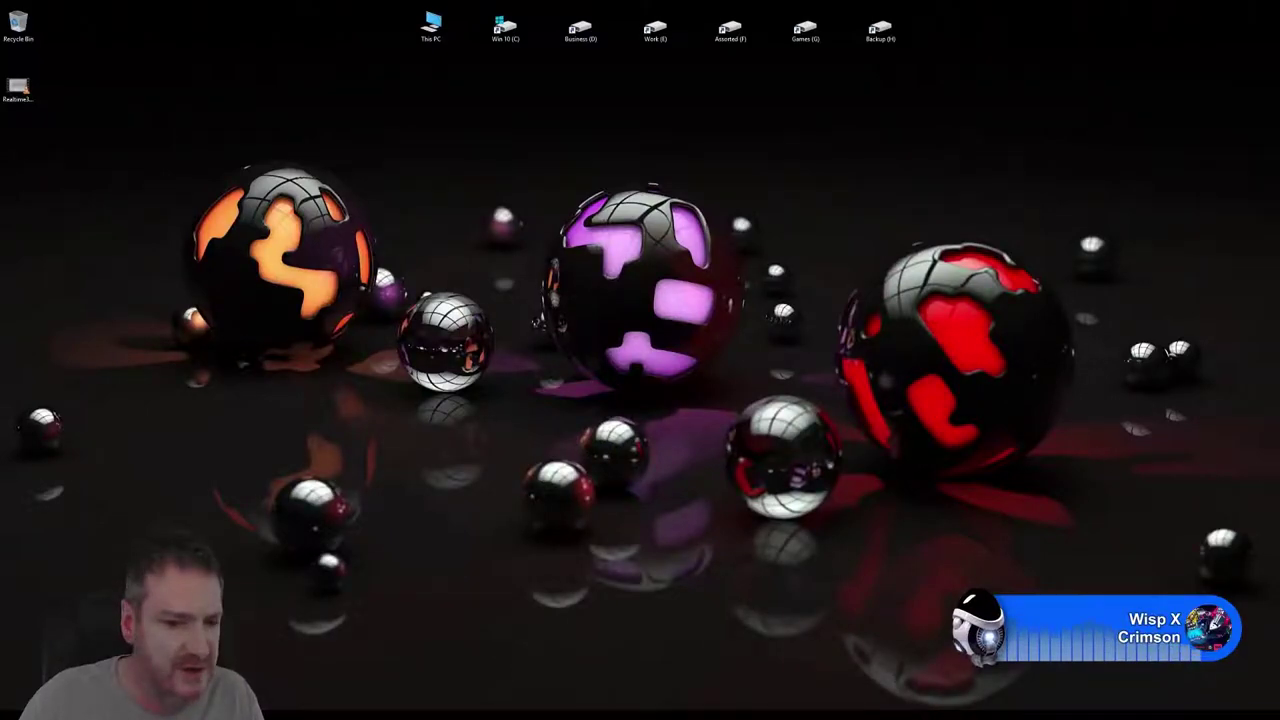
Switch to 3ds Max and start editing the mezzanine railing's Editable Poly at Element level
{"action": "key", "text": "alt+Tab"}
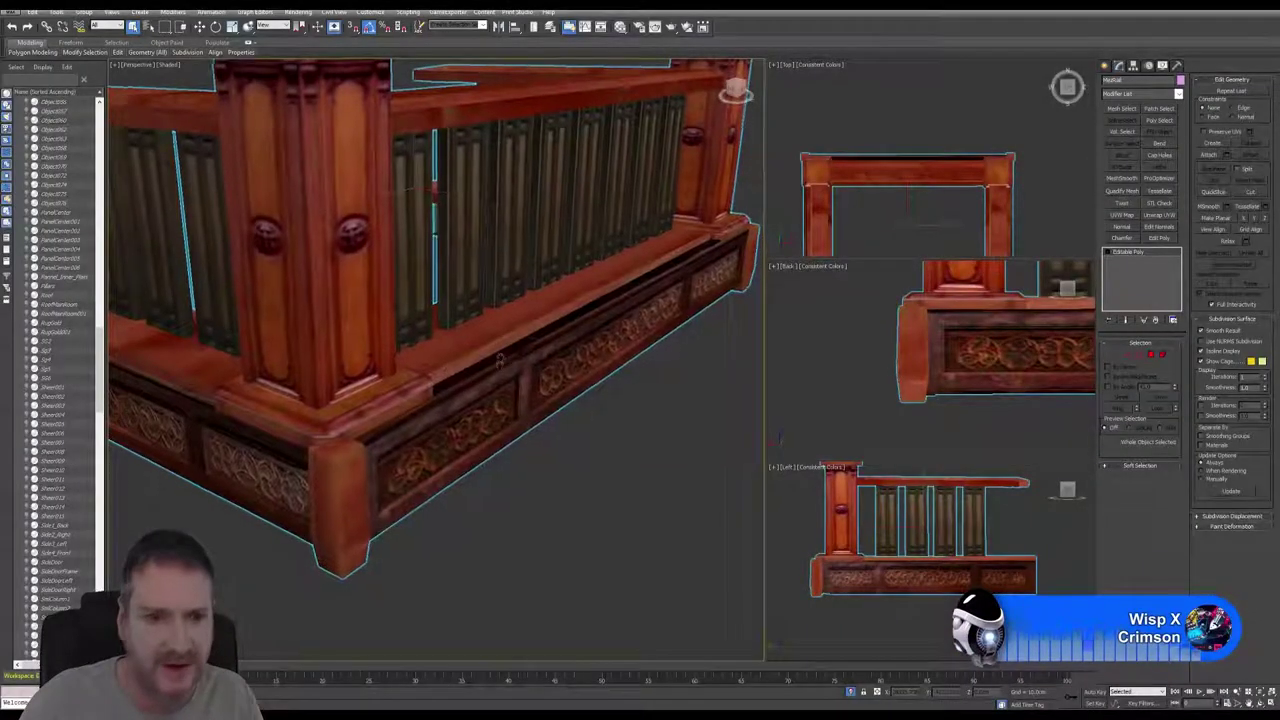
{"action": "scroll", "coordinate": [490, 373], "scroll_direction": "down", "scroll_amount": 3}
{"action": "middle_click_drag", "start_coordinate": [490, 322], "coordinate": [452, 342]}
{"action": "scroll", "coordinate": [475, 341], "scroll_direction": "down", "scroll_amount": 2}
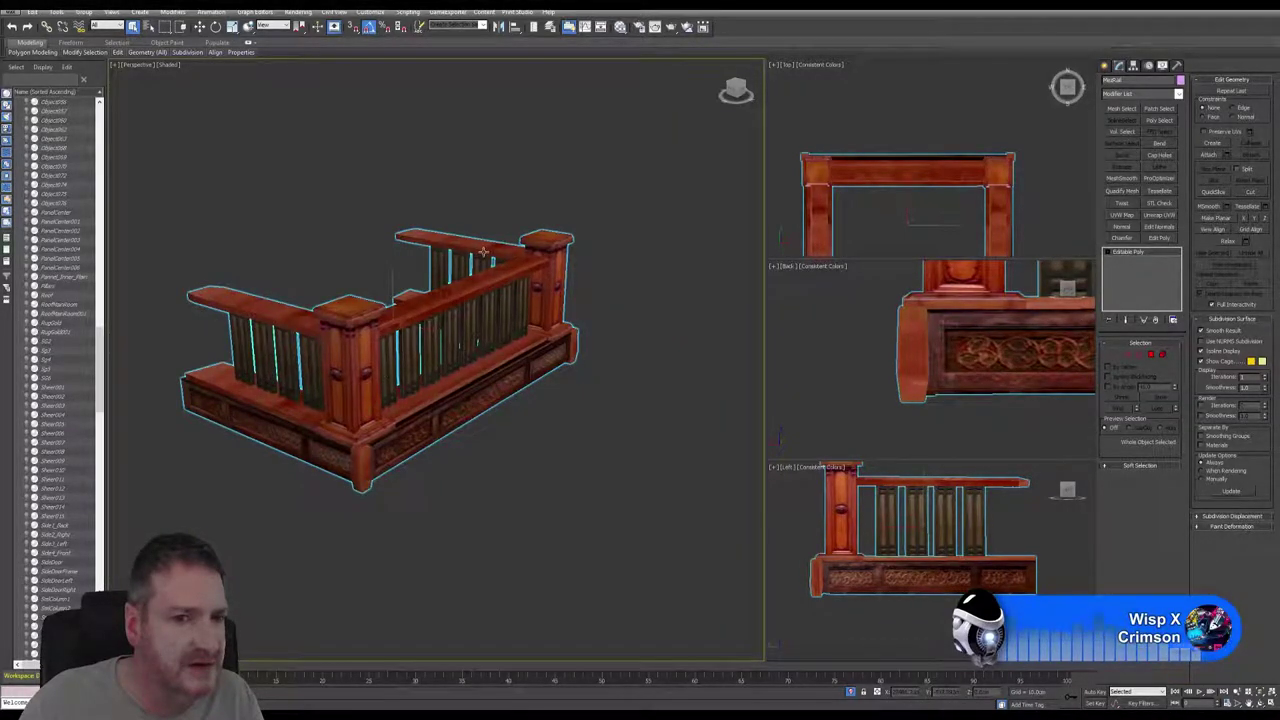
{"action": "left_click", "coordinate": [1165, 354]}
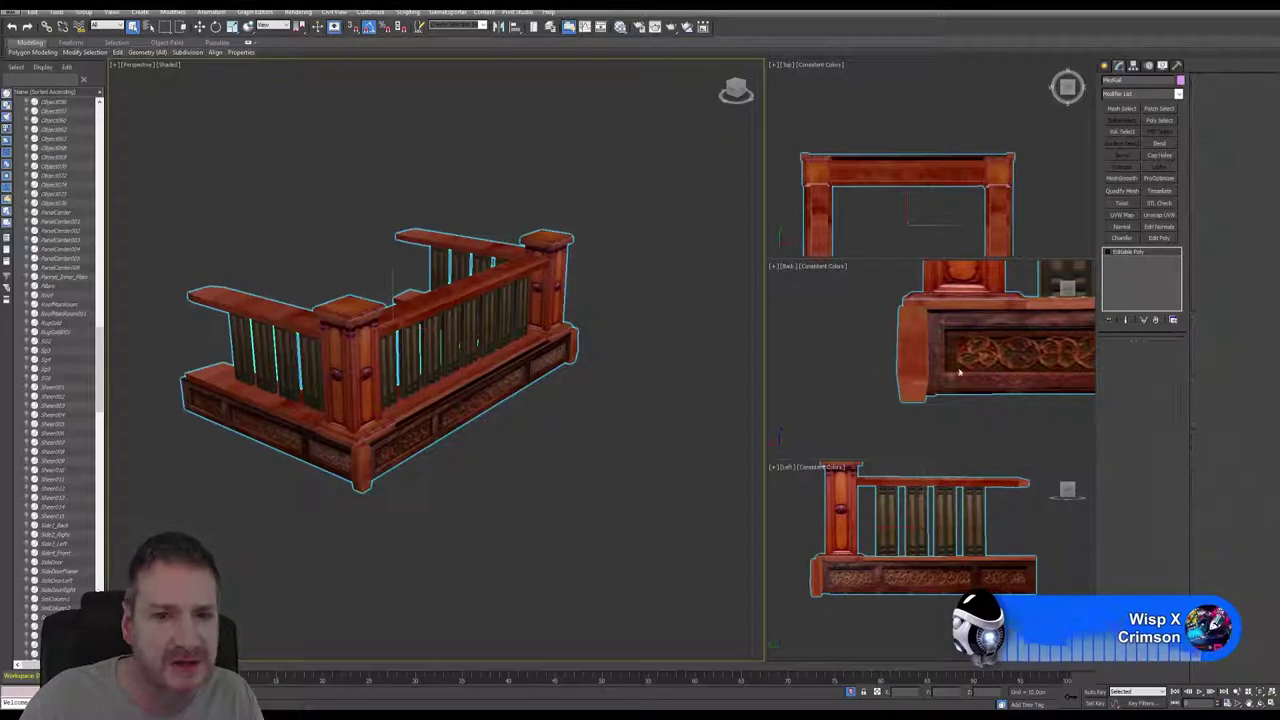
{"action": "key", "text": "5"}
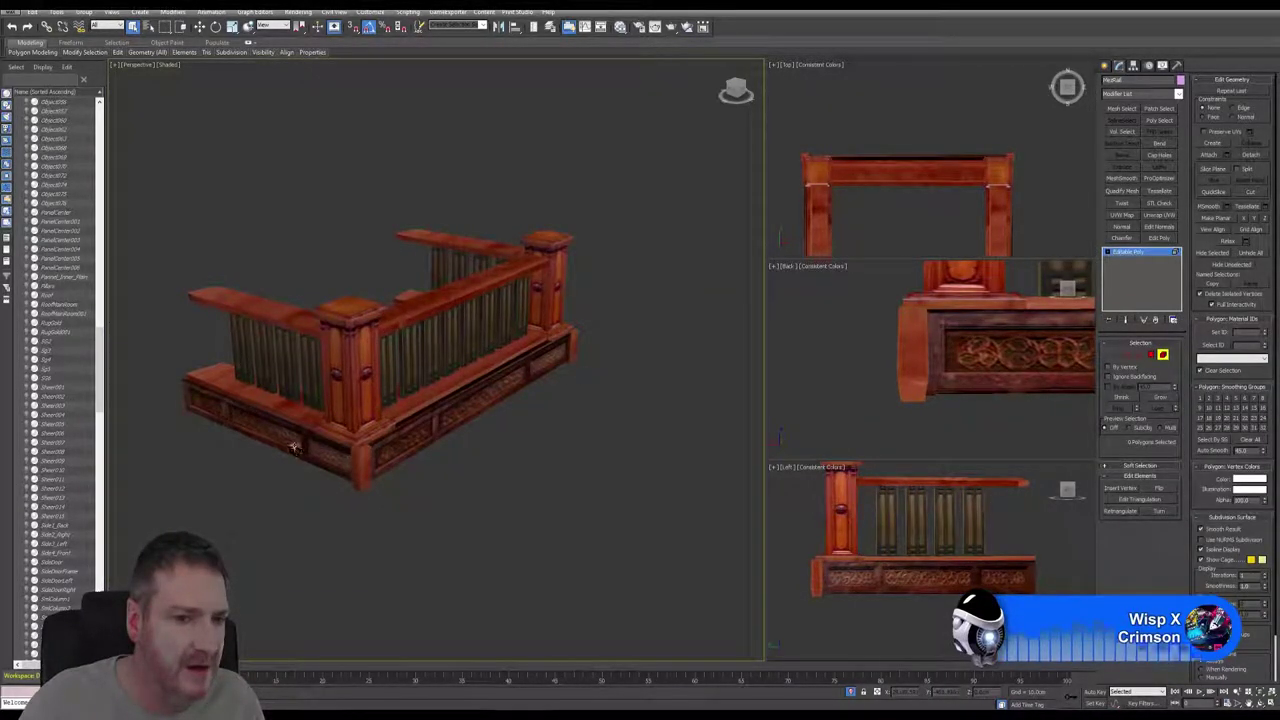
Select the carved base, ledge, top rail and outermost bars of the railing's near short side section
{"action": "left_click", "coordinate": [294, 446]}
{"action": "left_click", "coordinate": [306, 441], "text": "ctrl"}
{"action": "left_click", "coordinate": [313, 434], "text": "ctrl"}
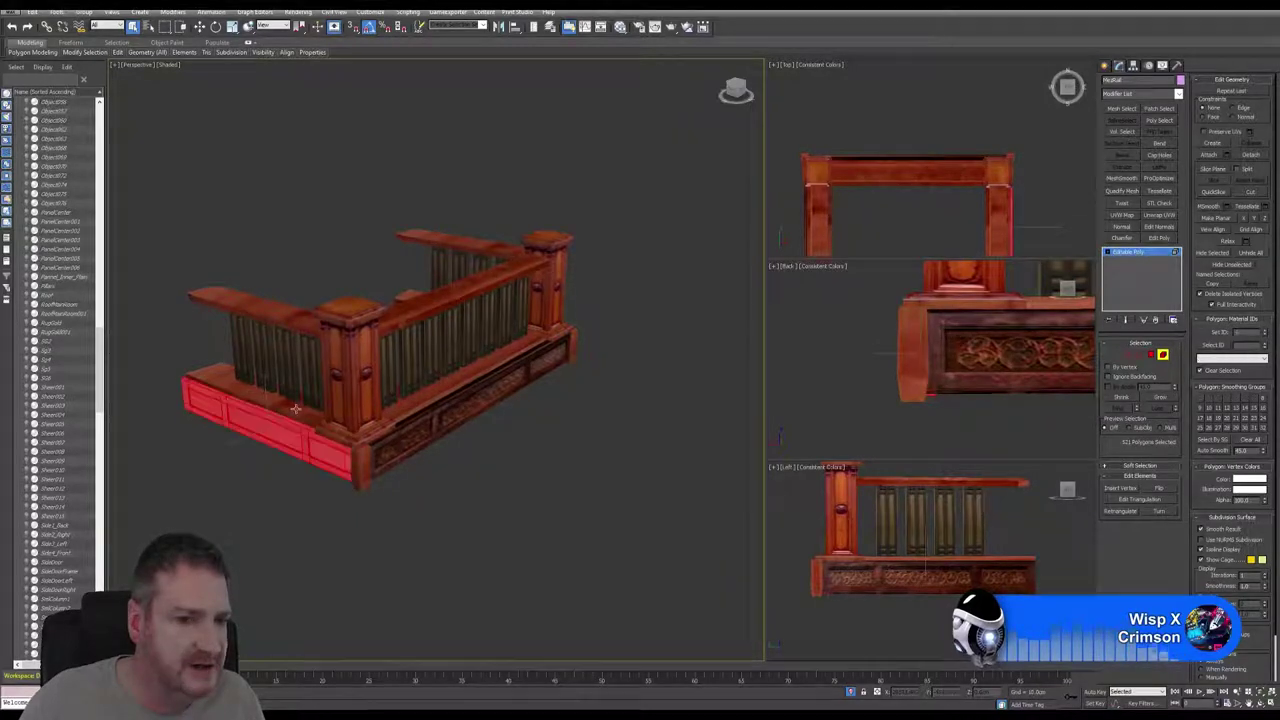
{"action": "left_click", "coordinate": [302, 416], "text": "ctrl"}
{"action": "left_click", "coordinate": [293, 327], "text": "ctrl"}
{"action": "left_click", "coordinate": [243, 350], "text": "ctrl"}
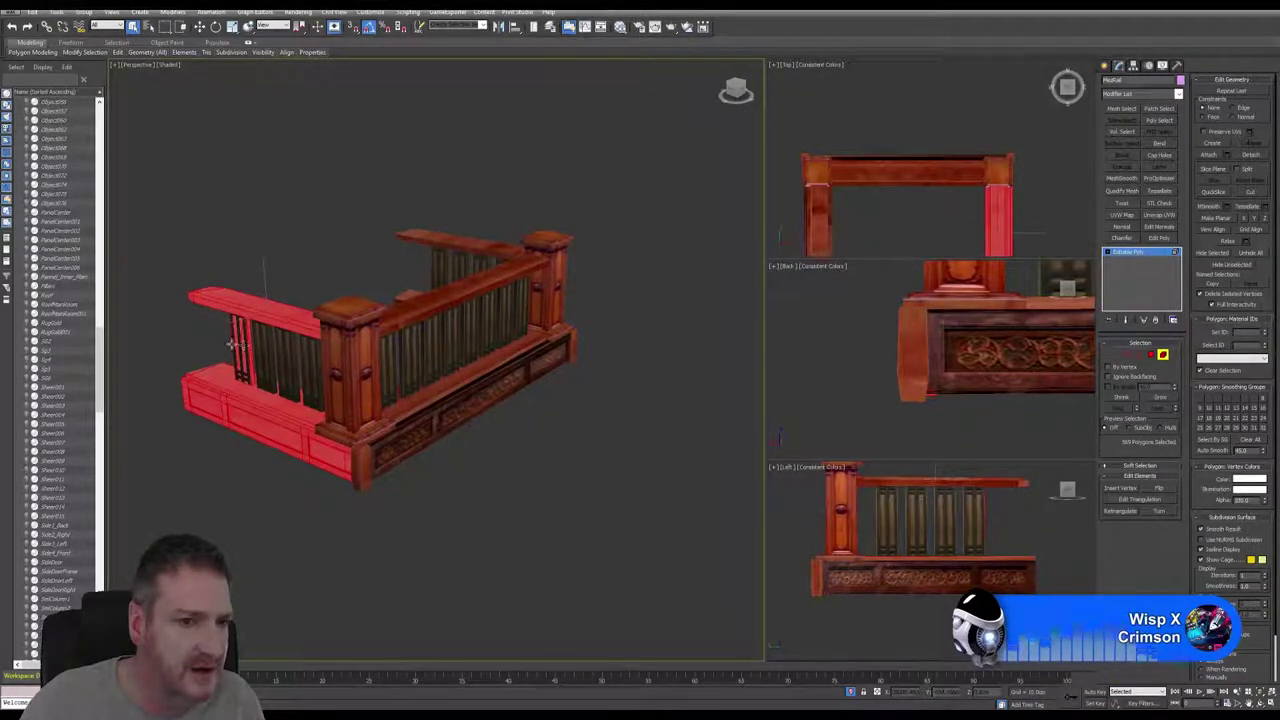
Add the remaining bars of the same short side section to the element selection, leaving out the corner pillar
{"action": "middle_click_drag", "start_coordinate": [952, 489], "coordinate": [917, 491]}
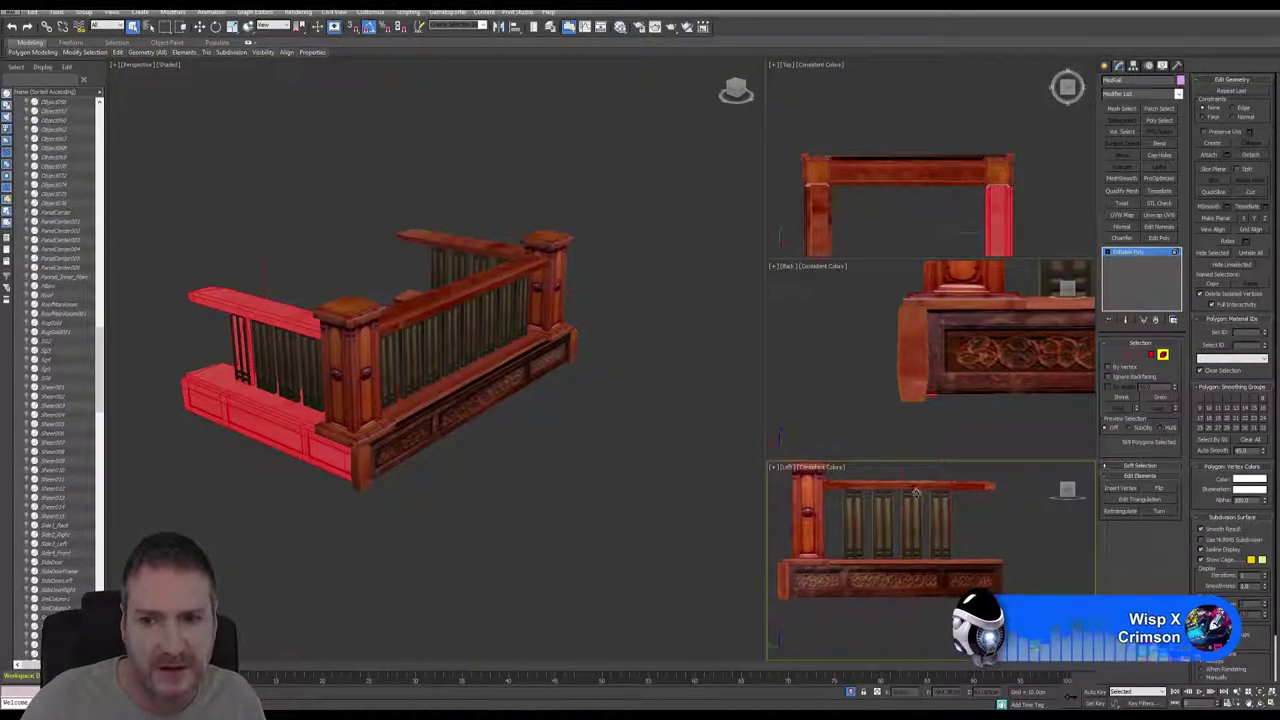
{"action": "middle_click_drag", "start_coordinate": [849, 394], "coordinate": [822, 431]}
{"action": "scroll", "coordinate": [828, 425], "scroll_direction": "down", "scroll_amount": 4}
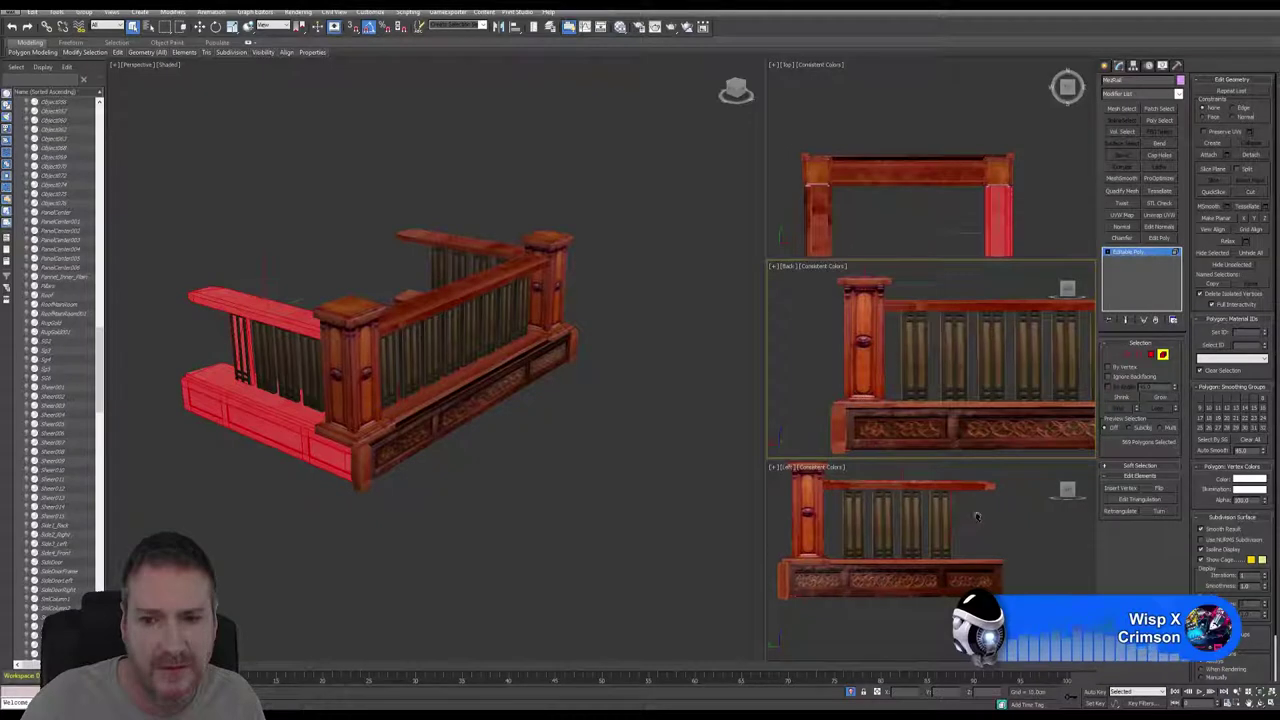
{"action": "scroll", "coordinate": [977, 516], "scroll_direction": "up", "scroll_amount": 1}
{"action": "middle_click_drag", "start_coordinate": [913, 208], "coordinate": [857, 134]}
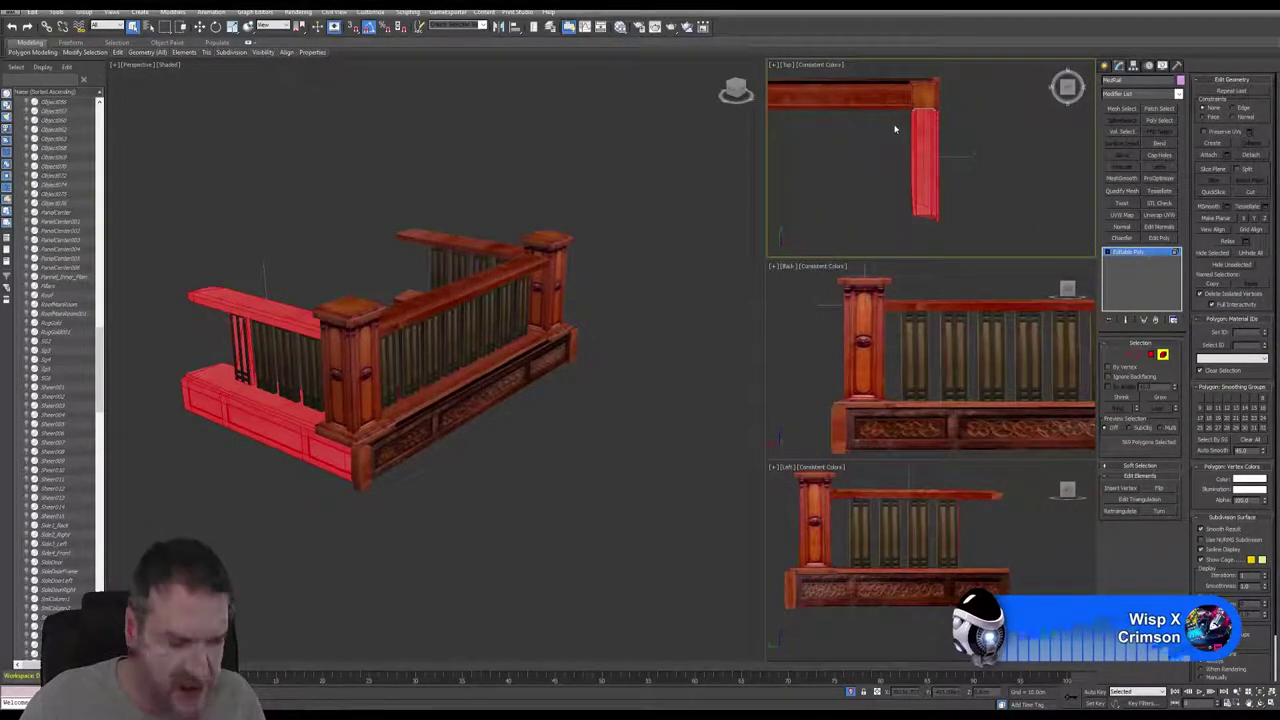
{"action": "left_click_drag", "start_coordinate": [928, 216], "coordinate": [958, 236]}
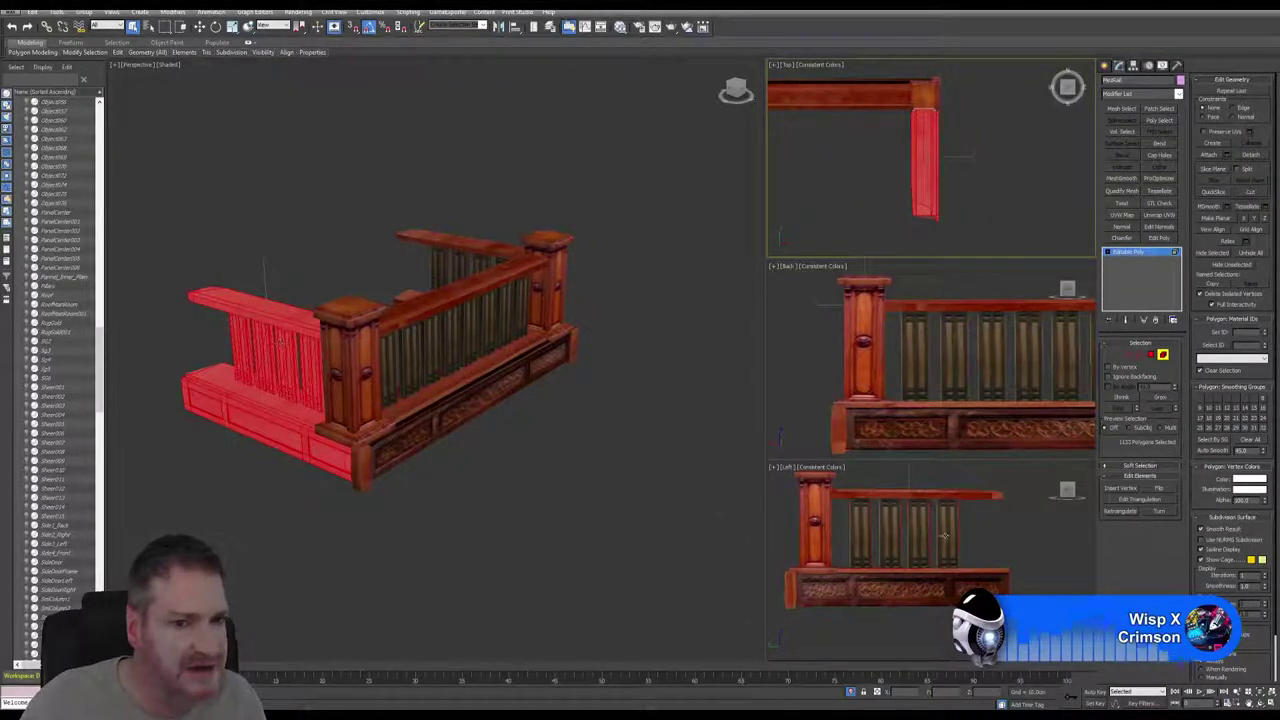
Detach the selected short side section as a clone named SmlSingleRail
{"action": "left_click", "coordinate": [1260, 703]}
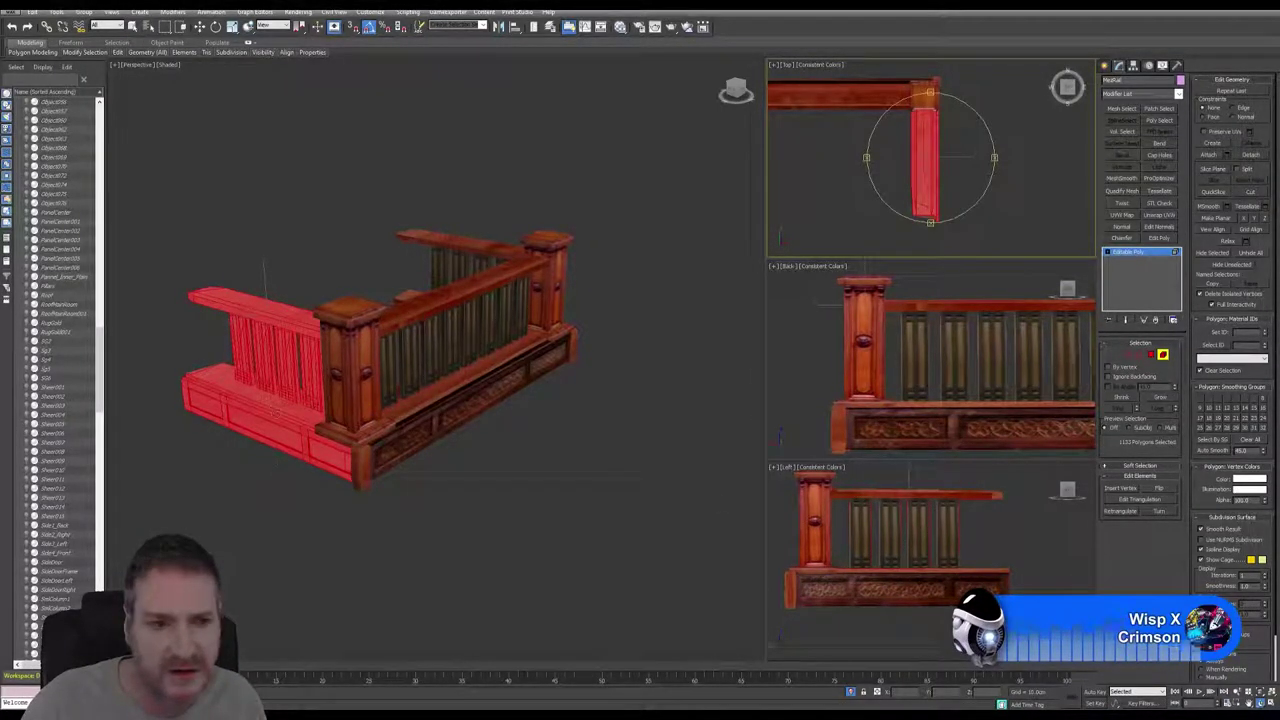
{"action": "left_click_drag", "start_coordinate": [330, 408], "coordinate": [453, 411]}
{"action": "middle_click_drag", "start_coordinate": [453, 411], "coordinate": [340, 393], "text": "alt"}
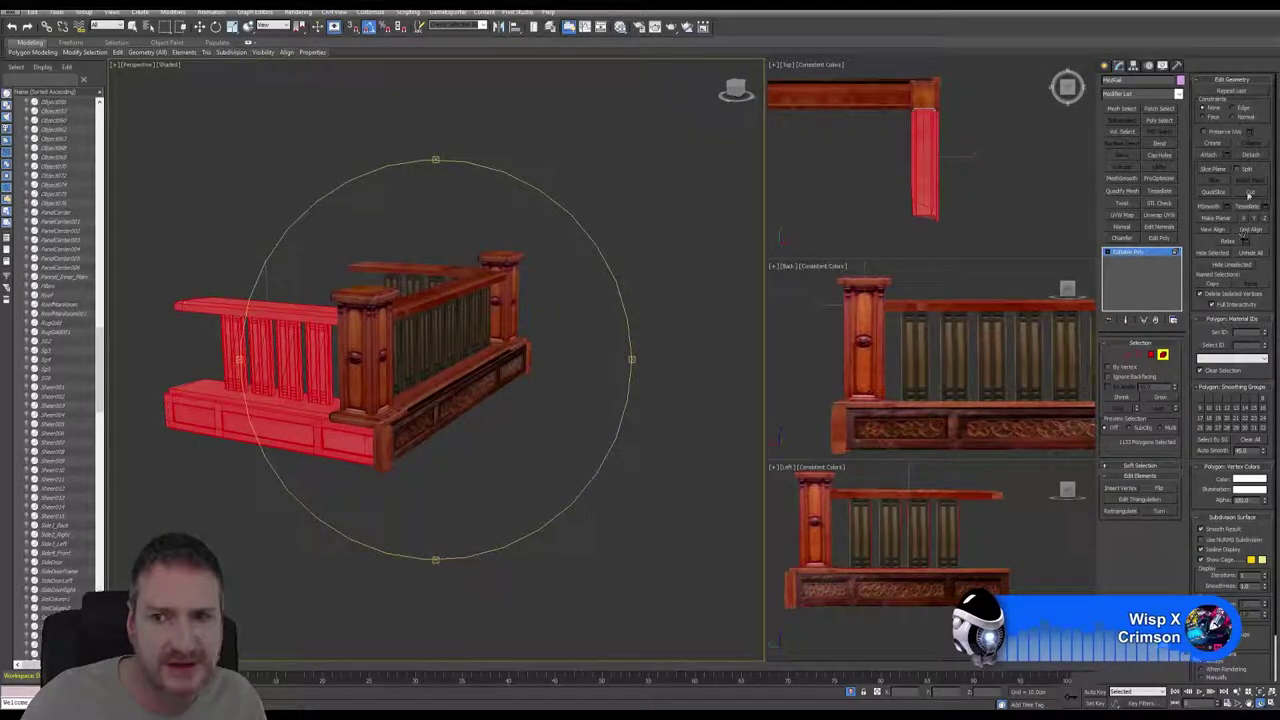
{"action": "left_click", "coordinate": [1252, 156]}
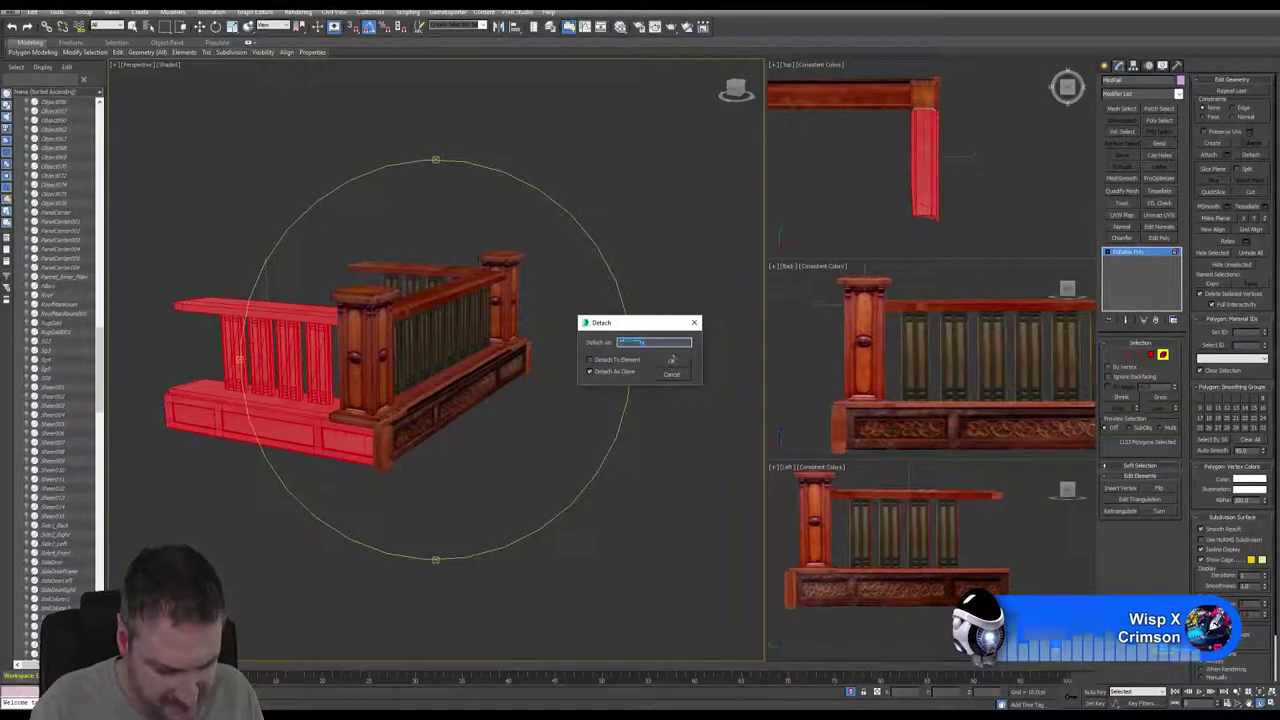
{"action": "type", "text": "Sml"}
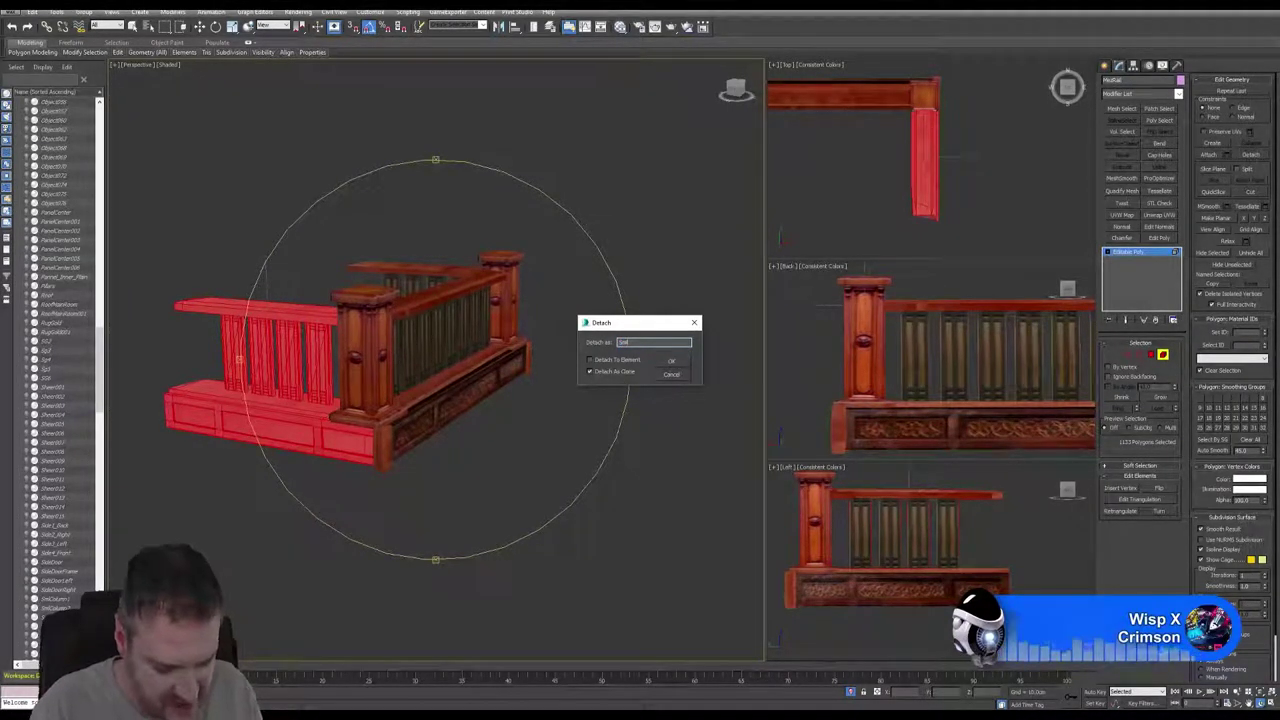
{"action": "type", "text": "Rail"}
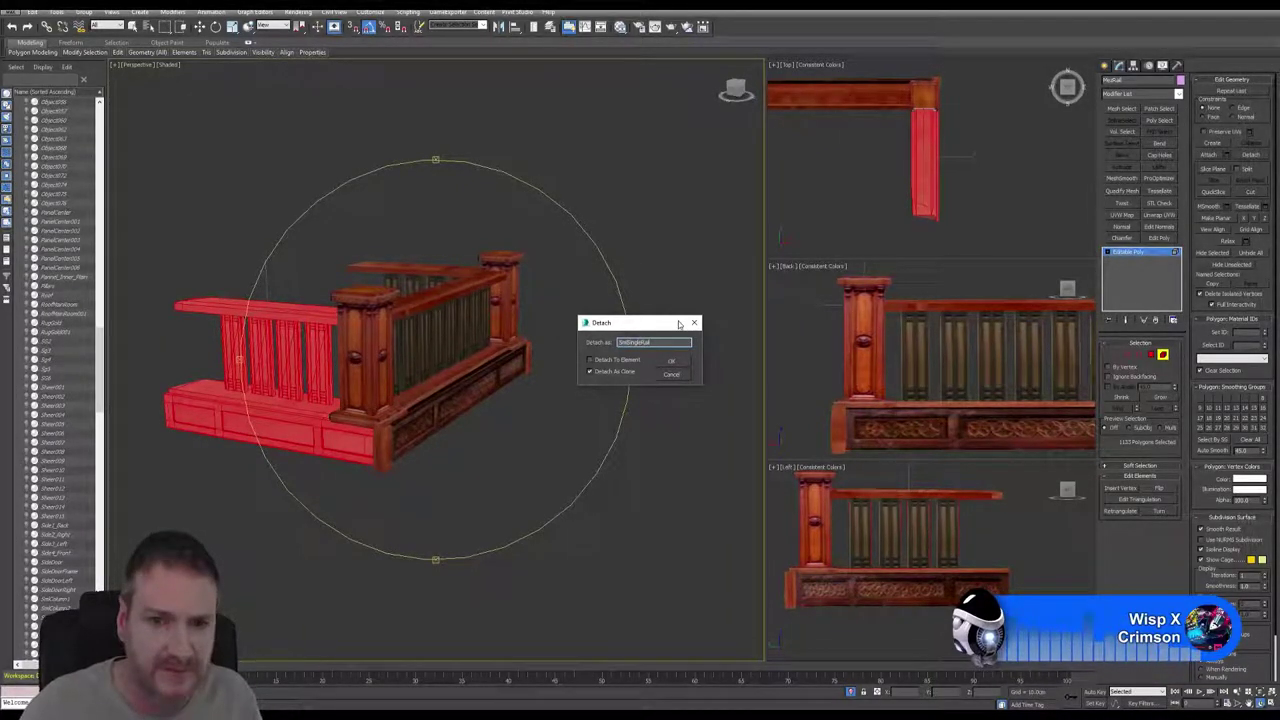
{"action": "left_click", "coordinate": [672, 361]}
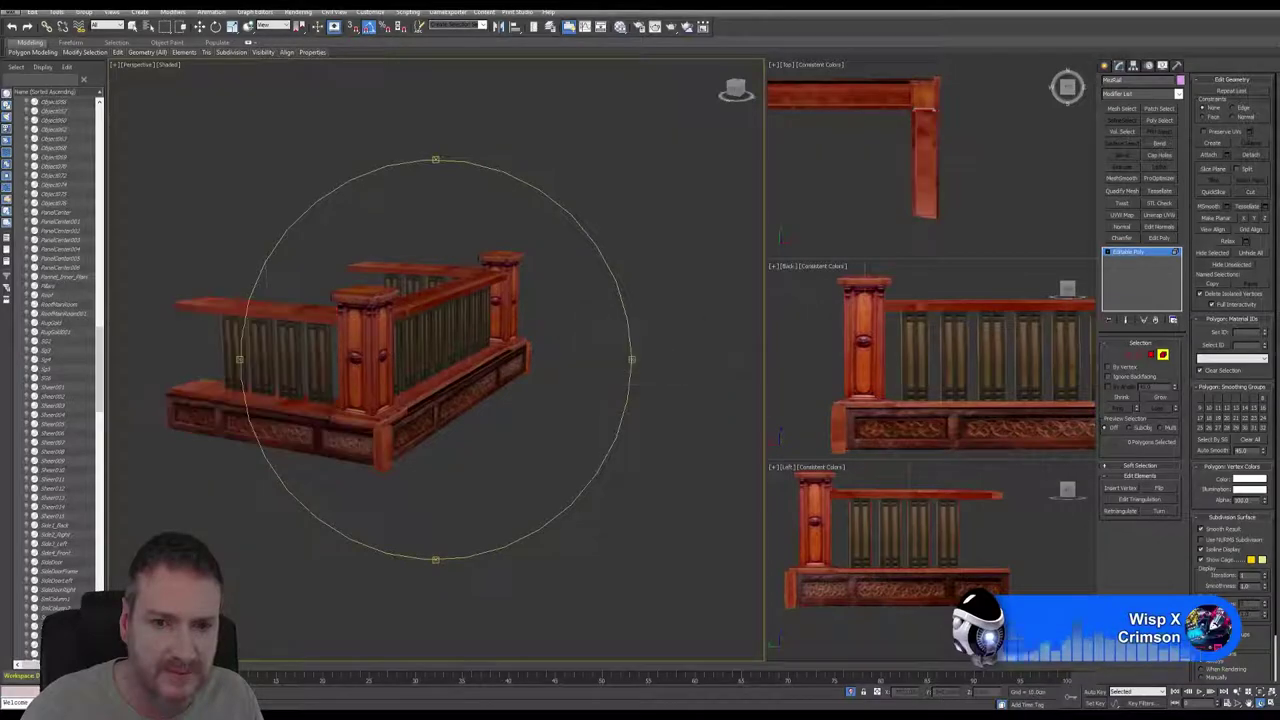